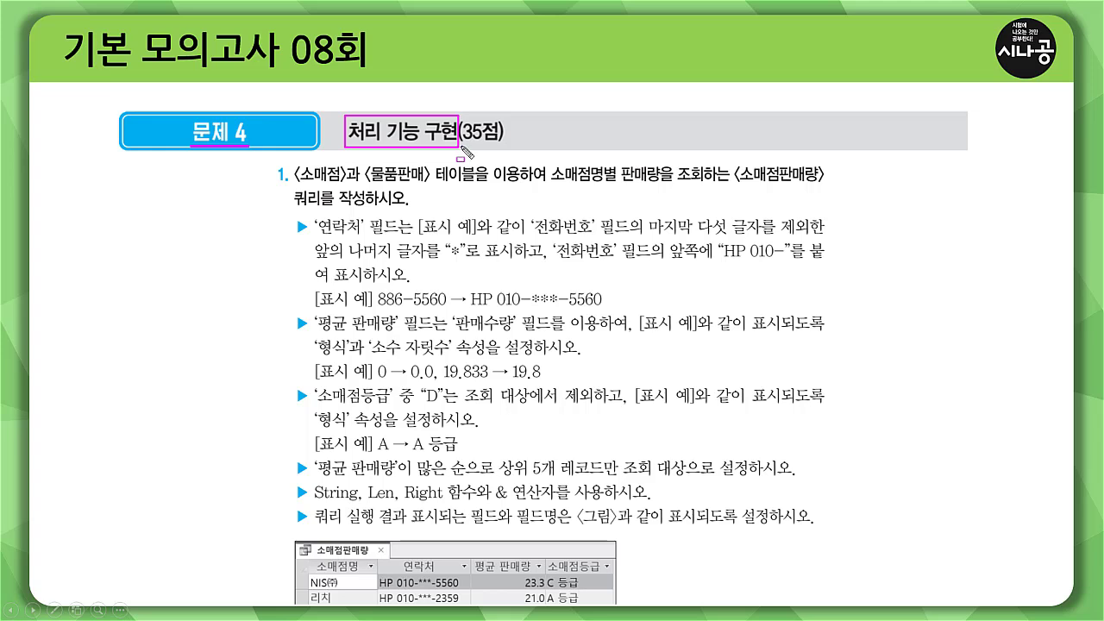
left_click_drag(458, 148, 501, 146)
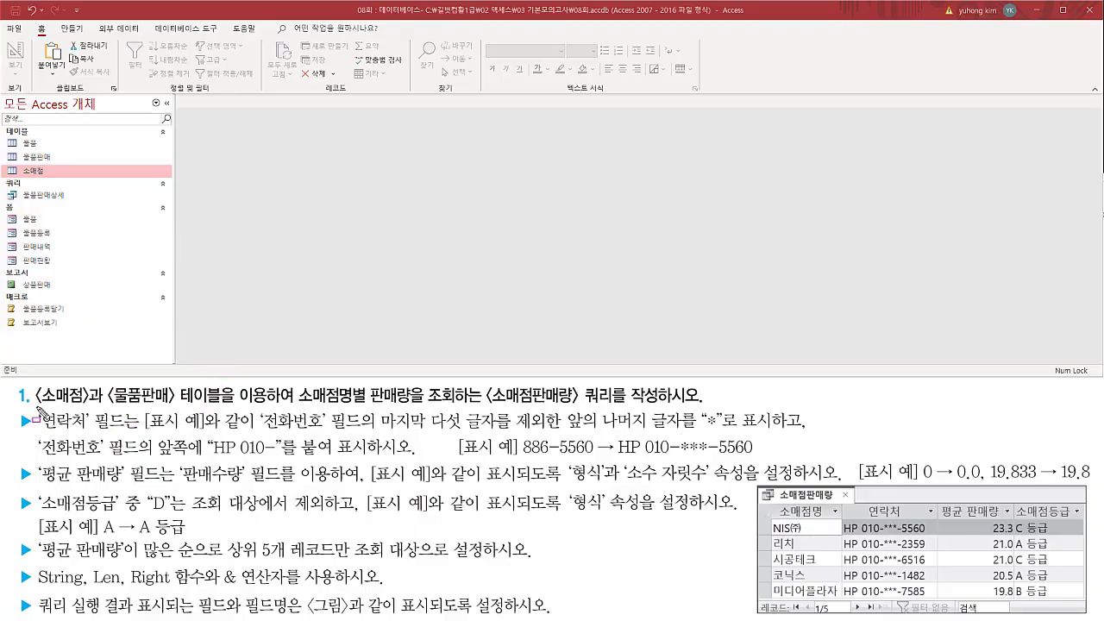
mouse_move(38, 405)
left_mouse_down()
mouse_move(270, 407)
mouse_move(274, 390)
mouse_move(369, 405)
mouse_move(660, 404)
left_mouse_up()
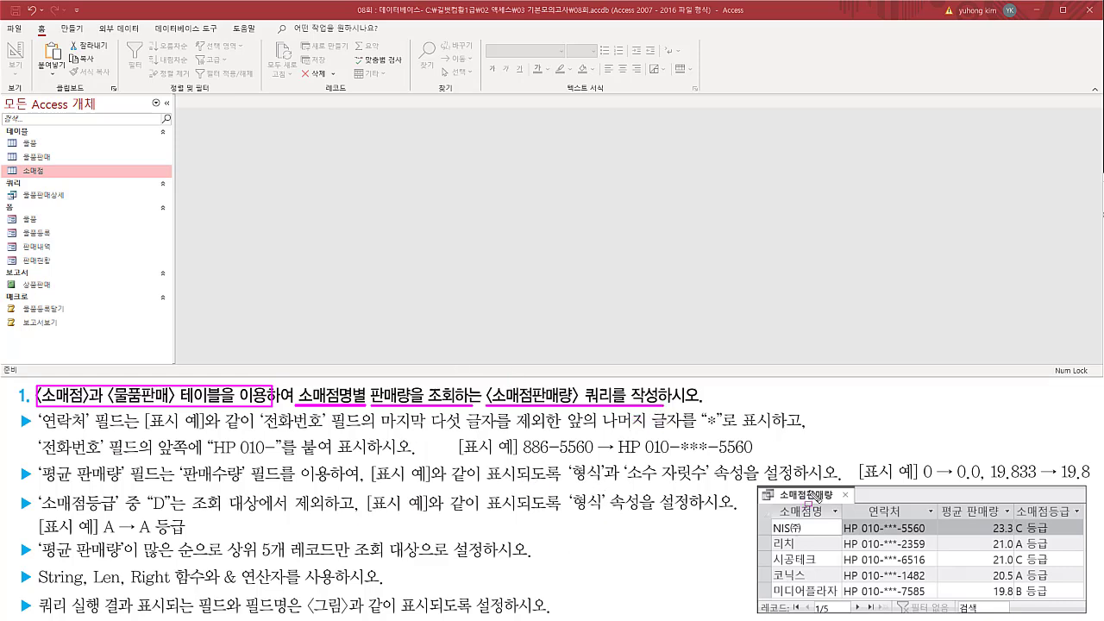
mouse_move(770, 505)
left_mouse_down()
mouse_move(867, 601)
mouse_move(1079, 600)
left_mouse_up()
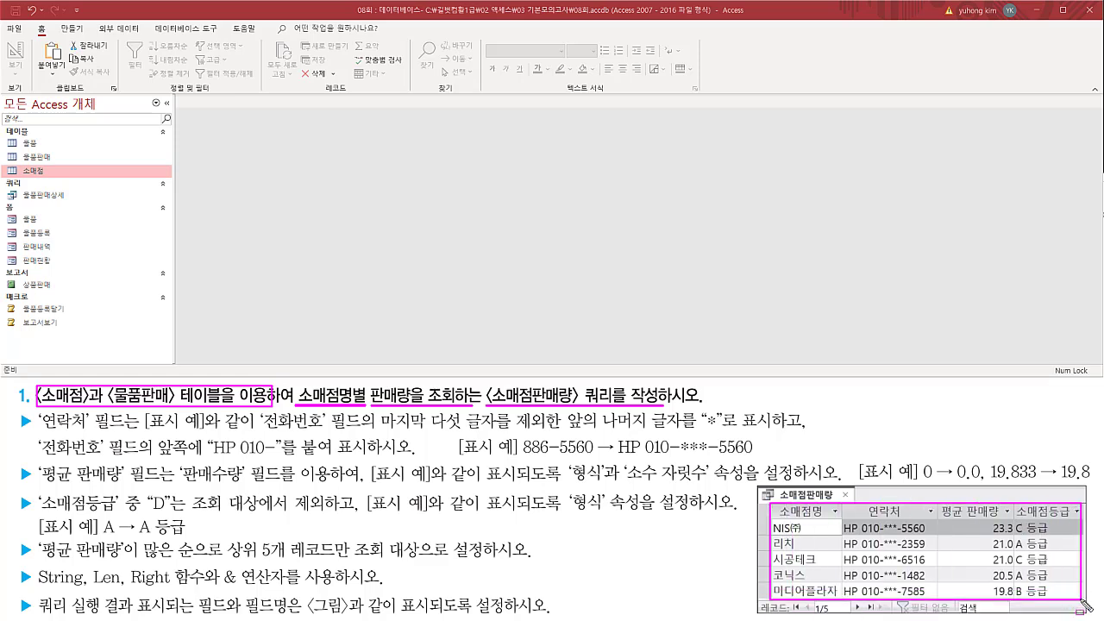
key("Escape")
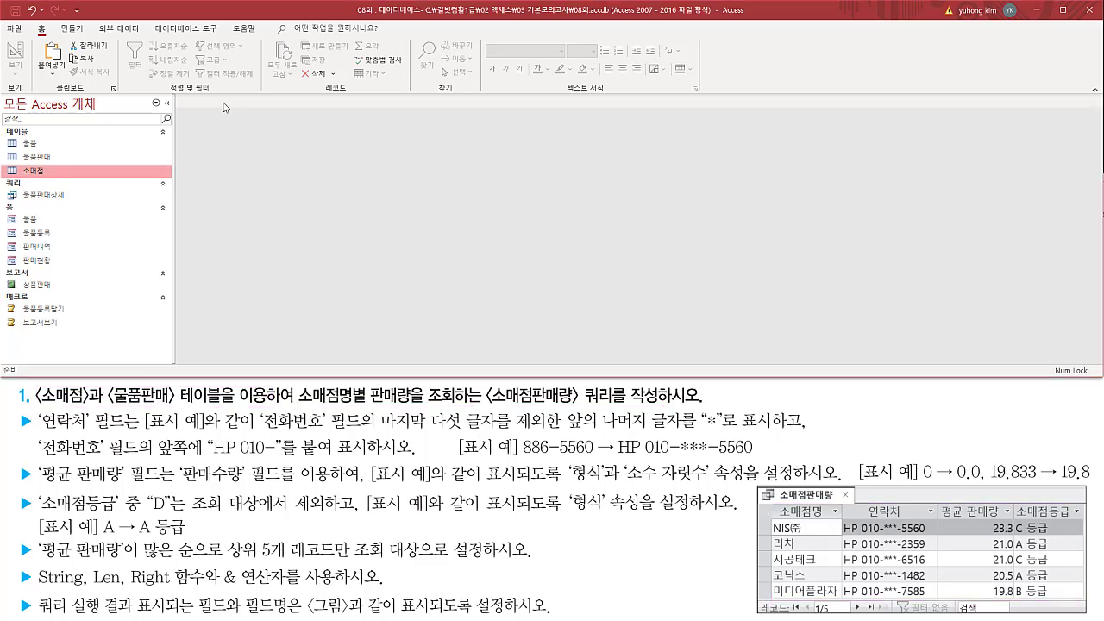
- Create a new query in Design view and close its property sheet
left_click(74, 29)
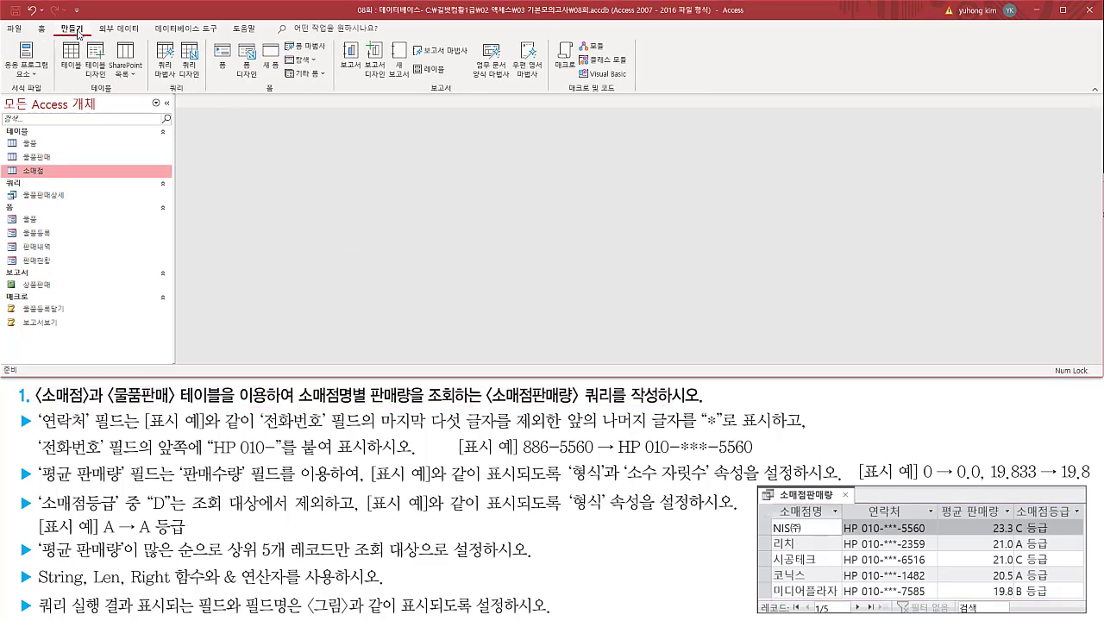
left_click_drag(169, 93, 185, 93)
mouse_move(179, 38)
left_mouse_down()
mouse_move(190, 82)
mouse_move(202, 83)
left_mouse_up()
key("Escape")
left_click(194, 71)
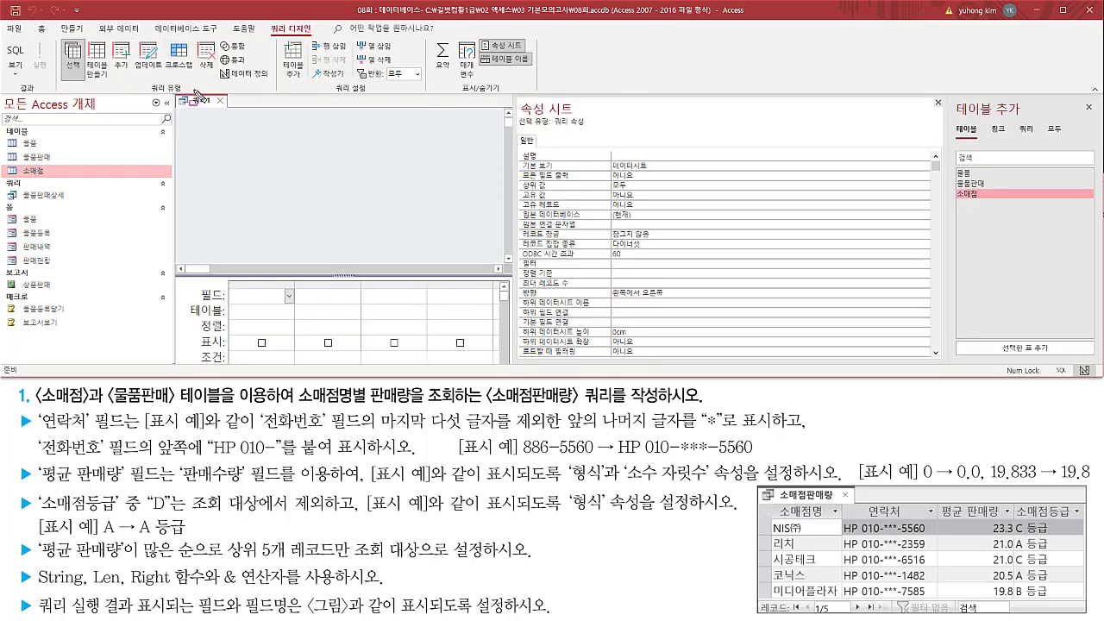
left_click_drag(176, 94, 507, 360)
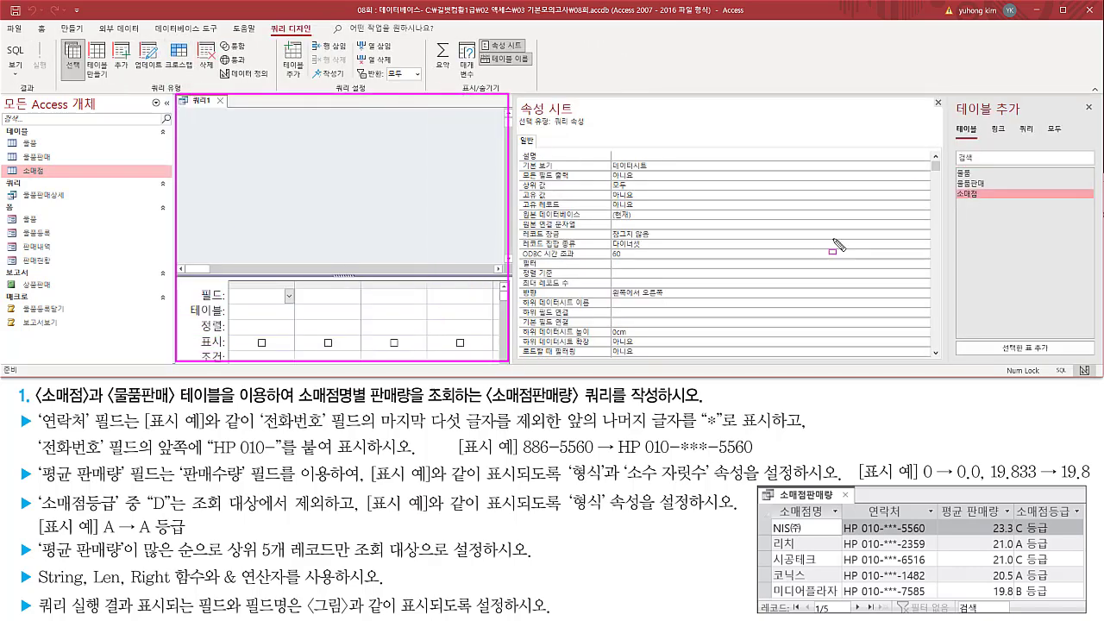
mouse_move(951, 97)
left_mouse_down()
mouse_move(962, 138)
mouse_move(1100, 359)
left_mouse_up()
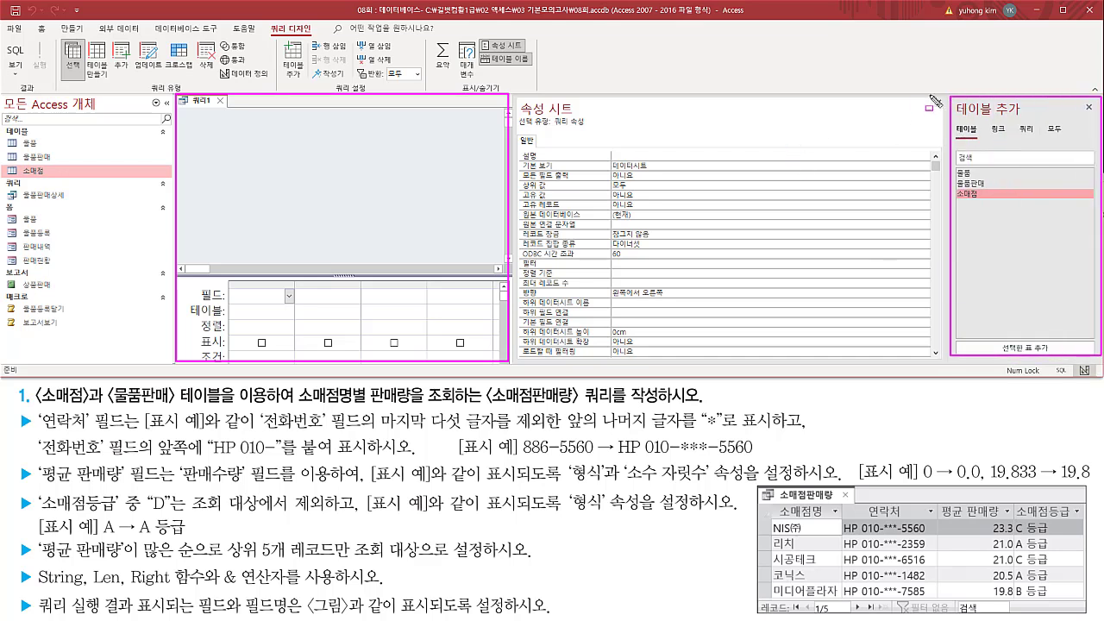
key("Escape")
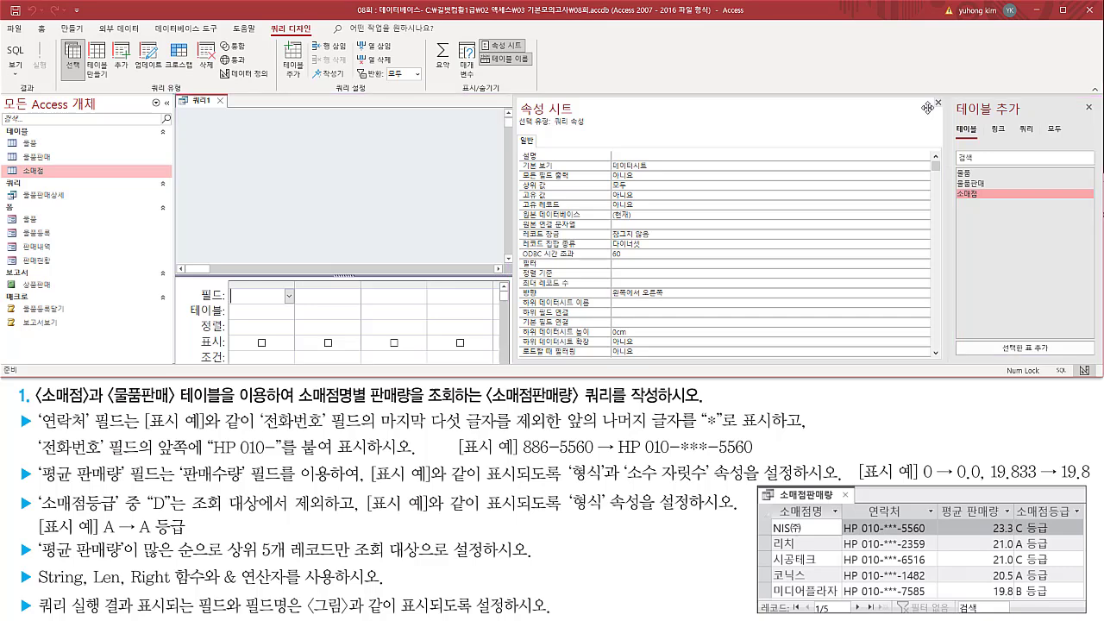
left_click(938, 102)
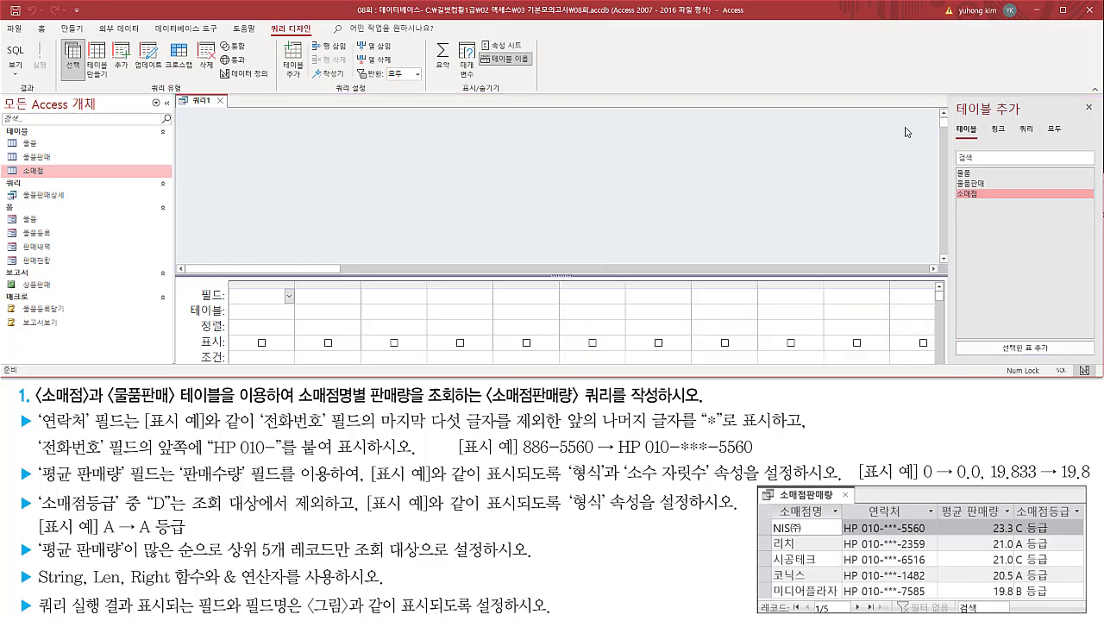
- Add the 소매점 and 물품판매 tables to the query, and close the add-tables pane
left_click_drag(31, 401, 282, 401)
key("Escape")
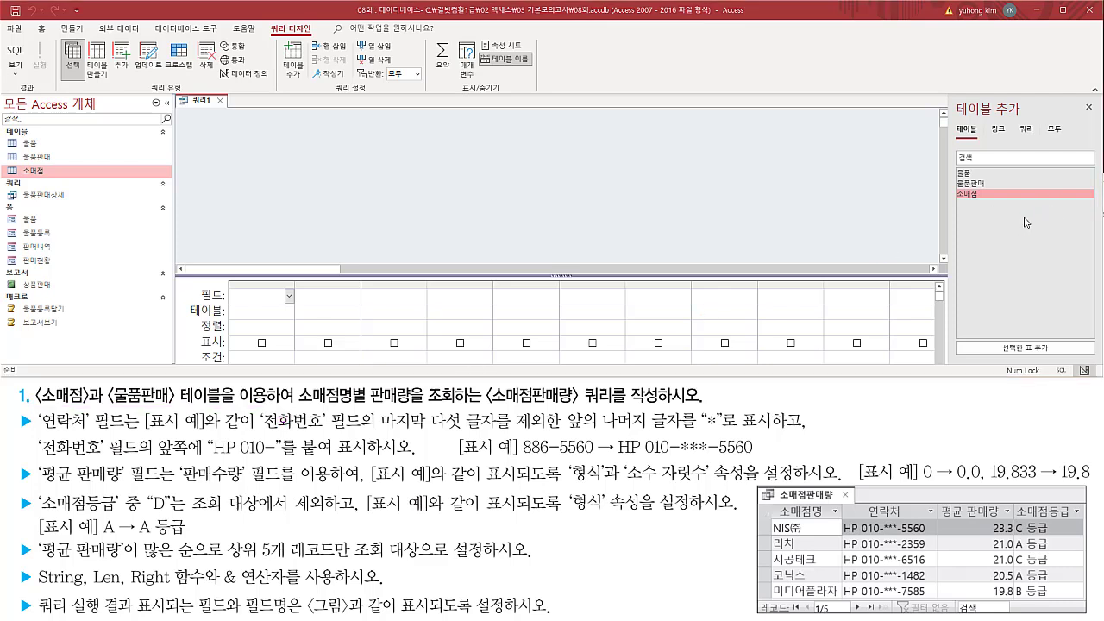
double_click(981, 194)
left_click(981, 183)
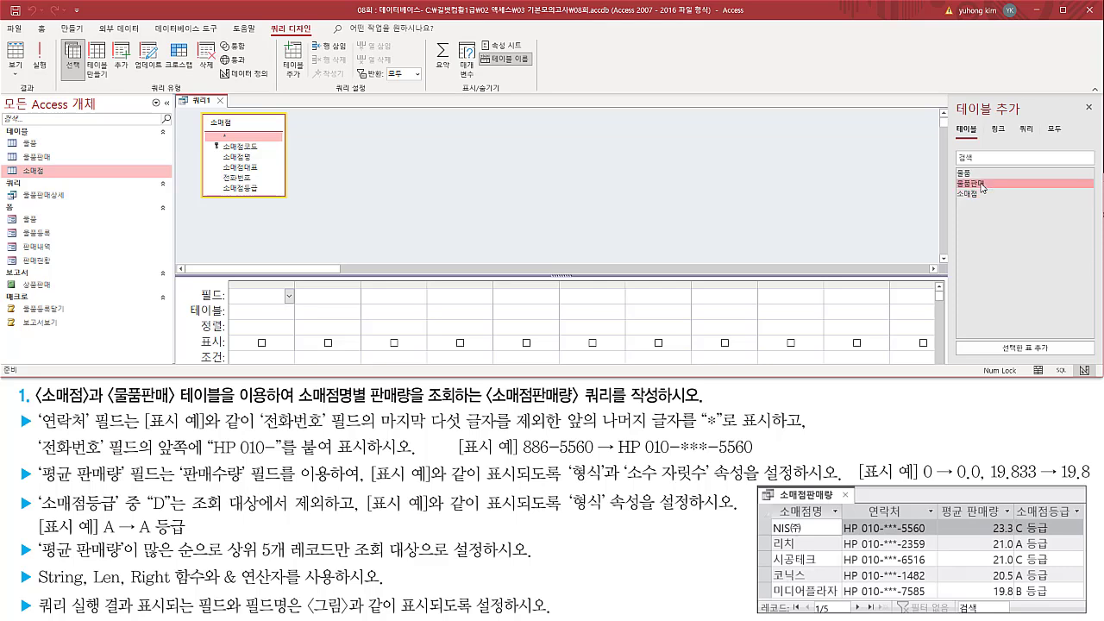
double_click(985, 184)
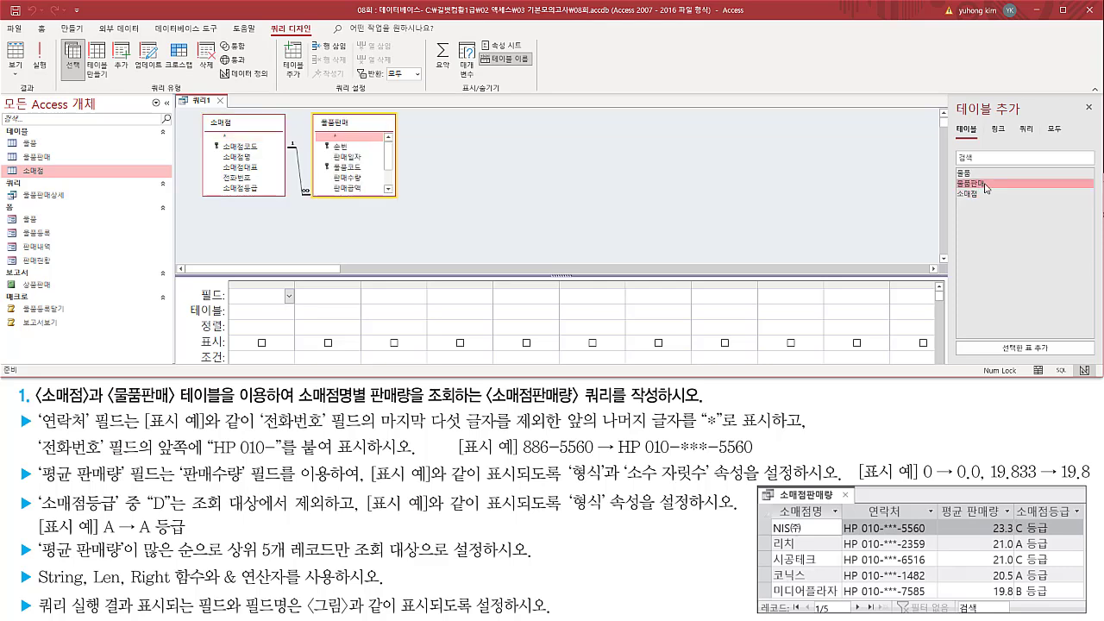
key("ctrl+2")
mouse_move(198, 109)
left_mouse_down()
mouse_move(359, 197)
mouse_move(400, 201)
left_mouse_up()
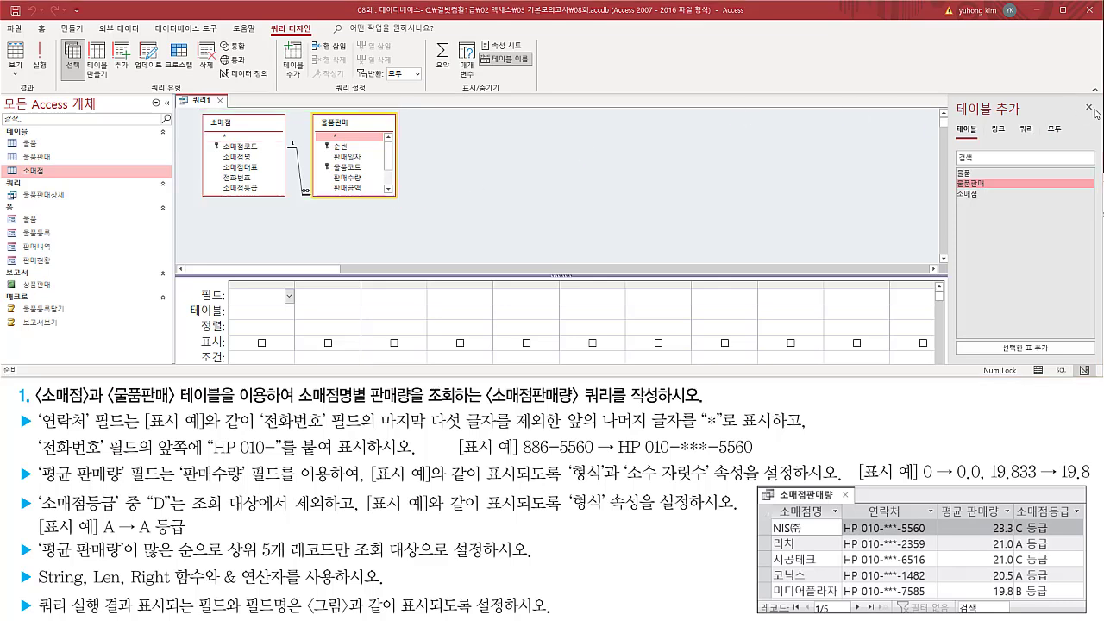
key("Escape")
left_click(1088, 108)
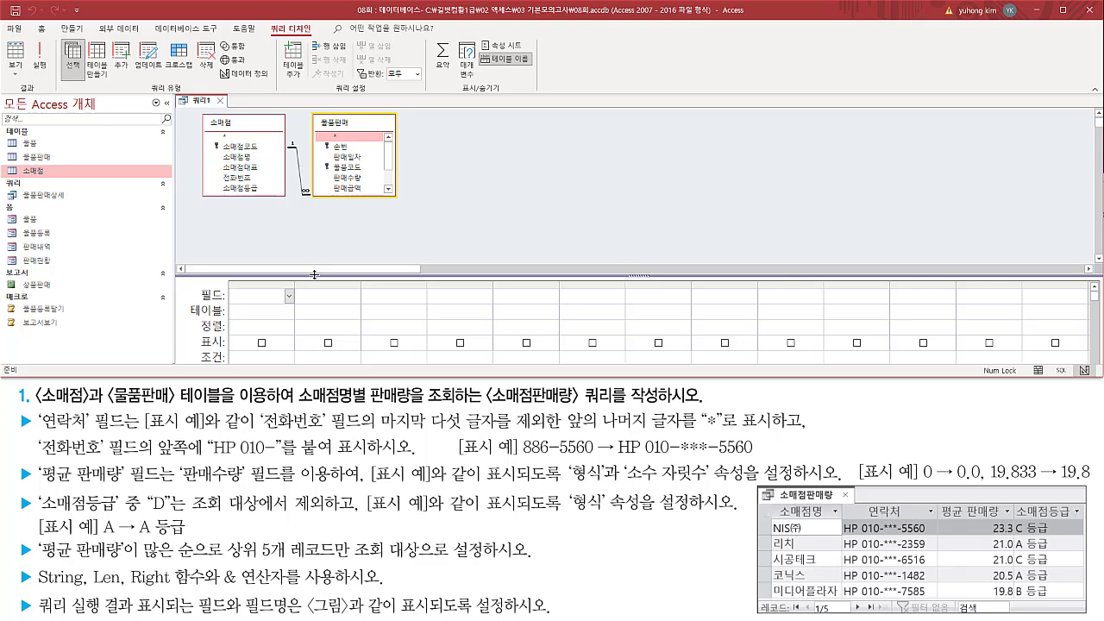
- Enlarge the query design grid and add the 소매점명 field from the 소매점 table as the first column
left_click_drag(324, 276, 337, 214)
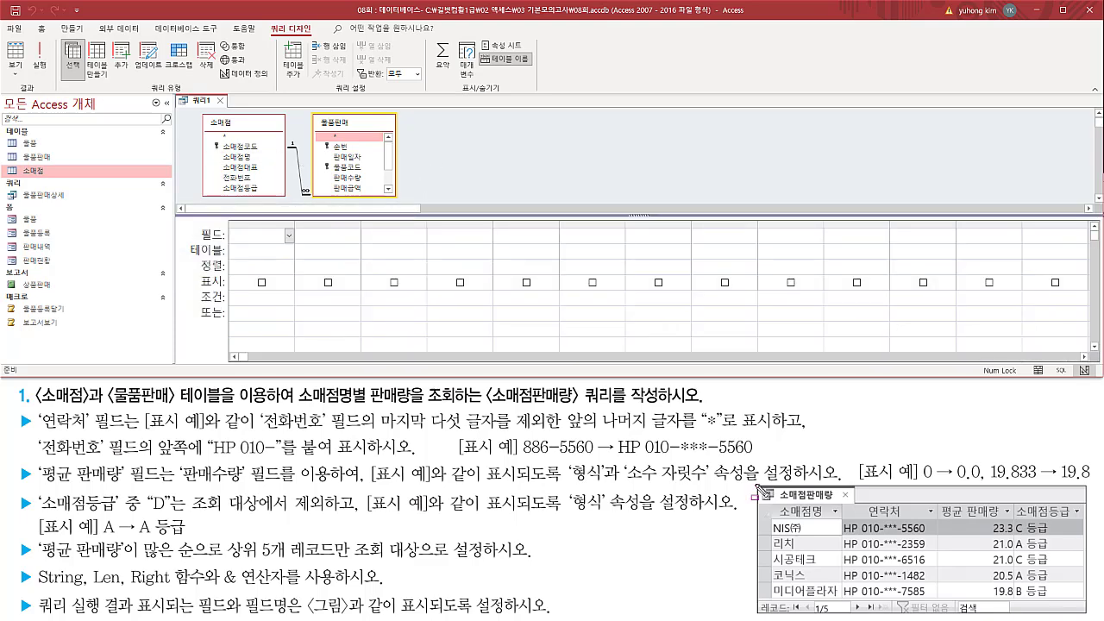
mouse_move(758, 488)
left_mouse_down()
mouse_move(1035, 573)
mouse_move(1088, 615)
left_mouse_up()
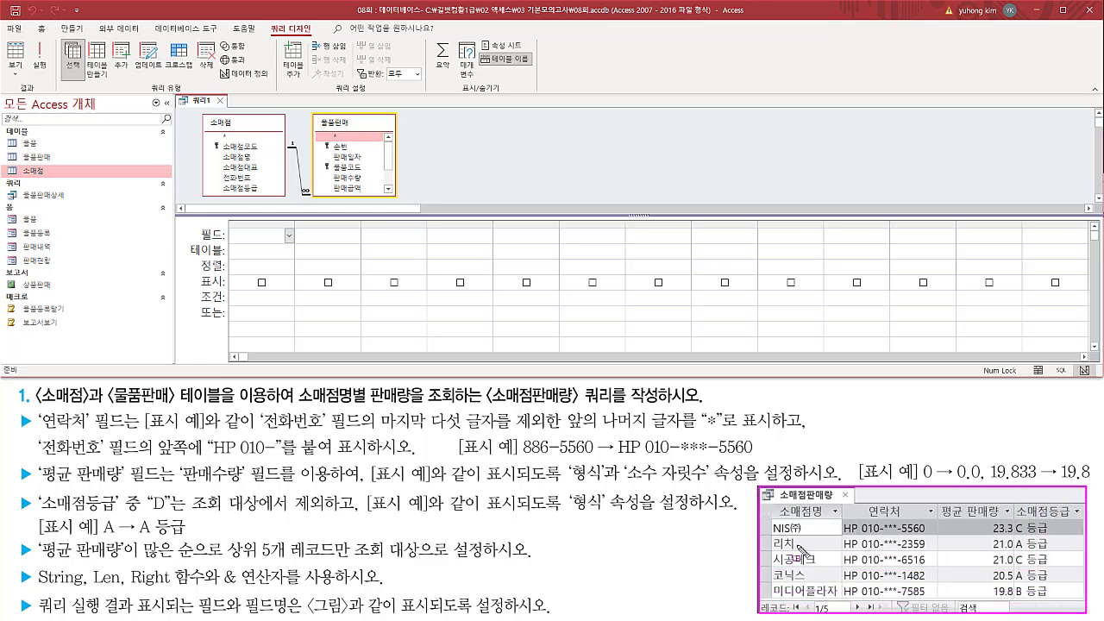
key("Escape")
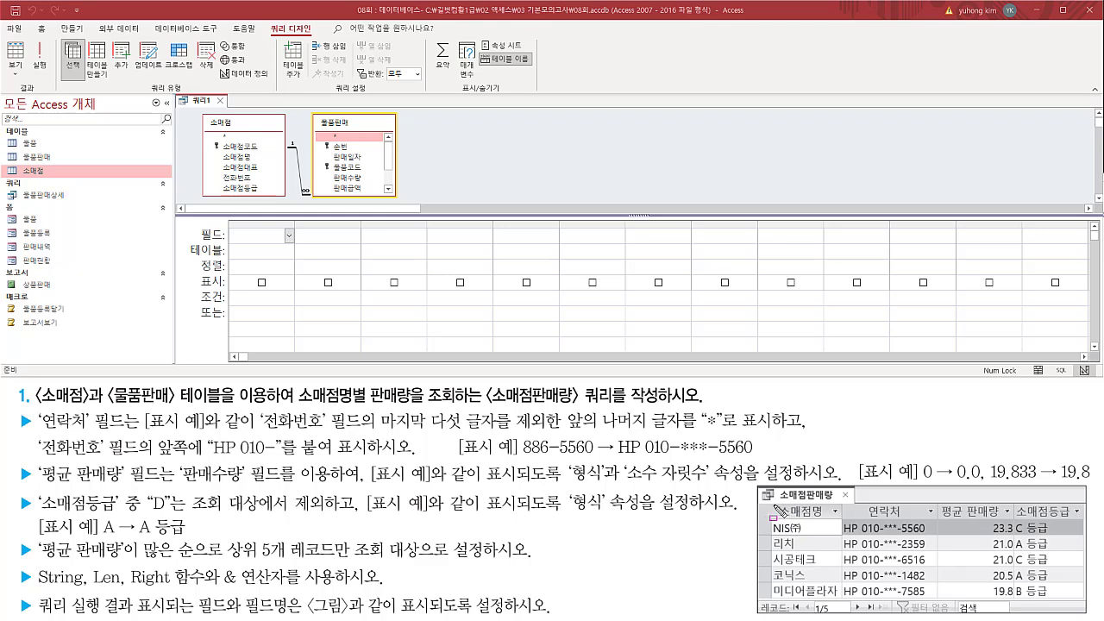
left_click_drag(772, 505, 836, 523)
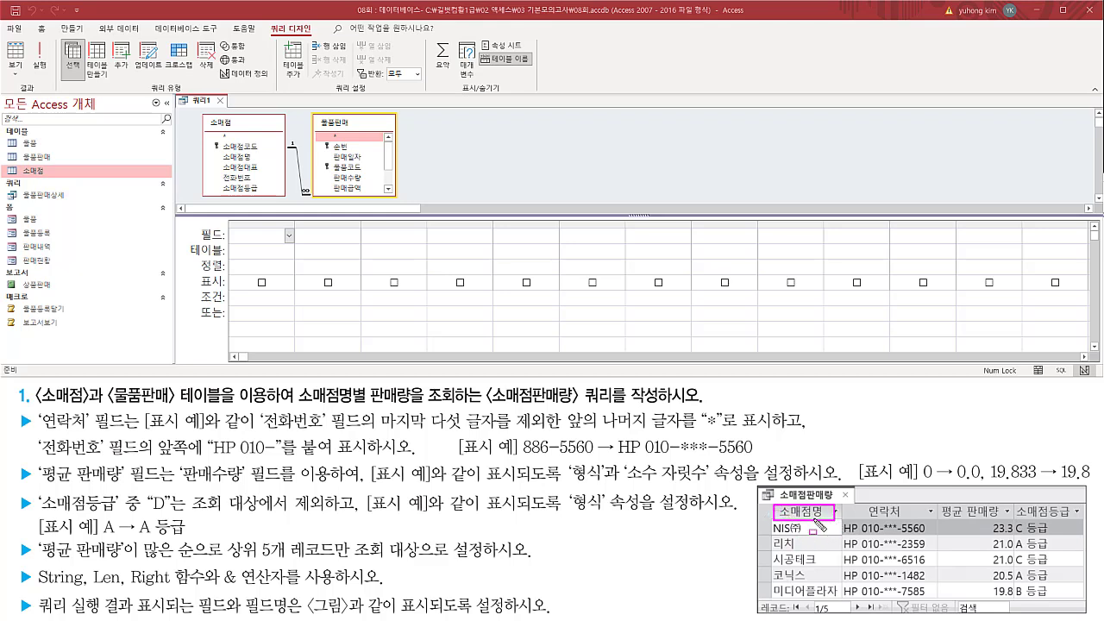
left_click_drag(218, 150, 255, 164)
left_click(242, 159)
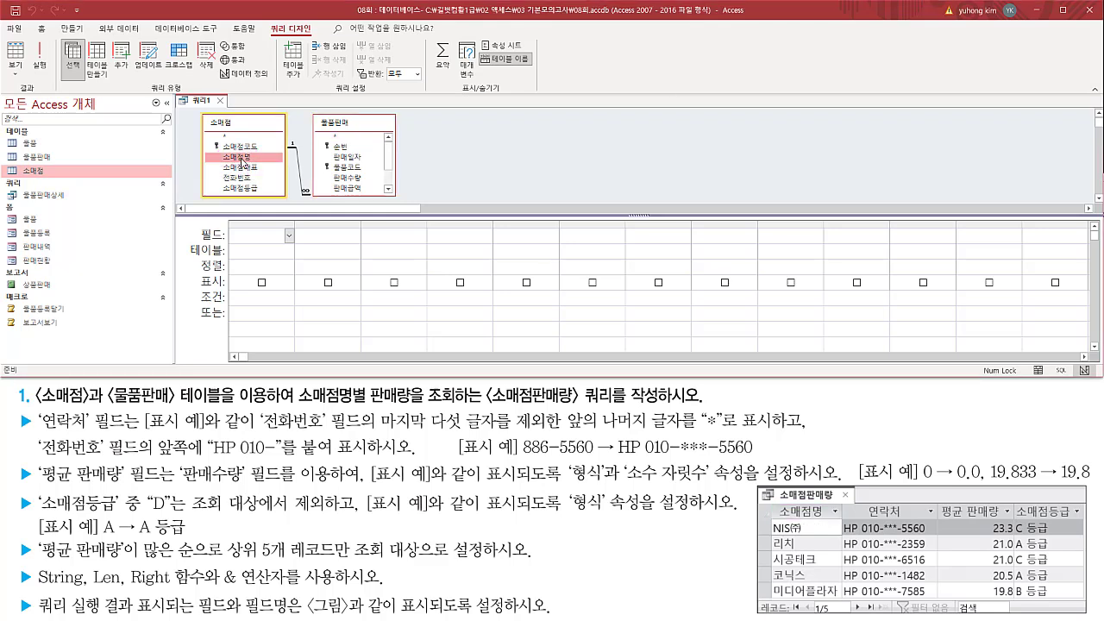
left_click_drag(242, 160, 259, 234)
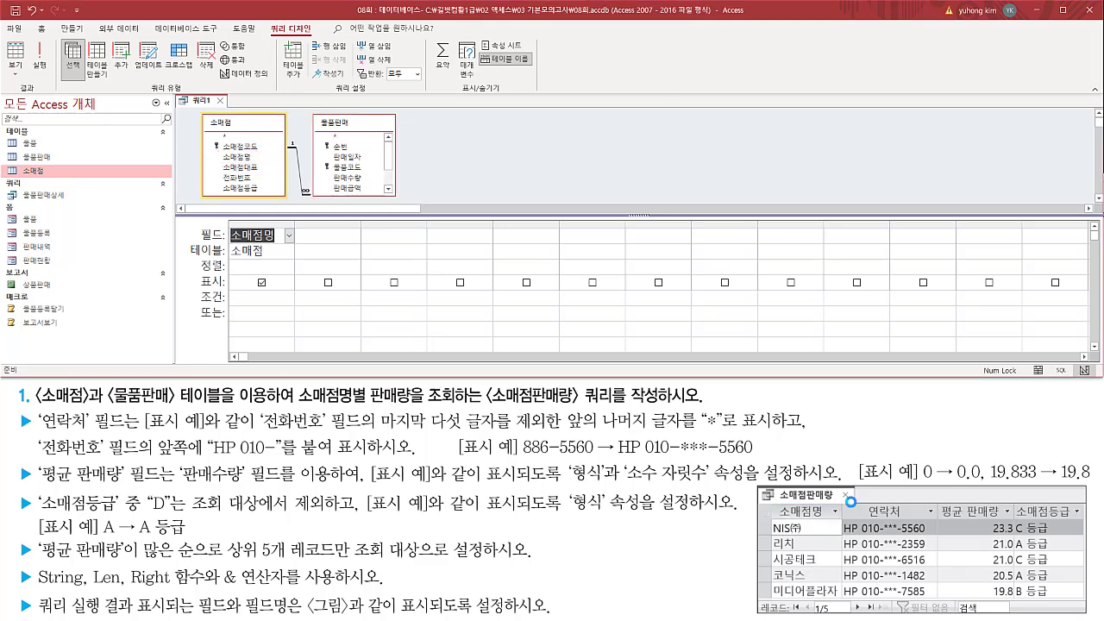
- Check both tables' field lists for 연락처 and read the task's rule for building it from the 전화번호 field
mouse_move(849, 500)
left_mouse_down()
mouse_move(886, 523)
mouse_move(930, 521)
left_mouse_up()
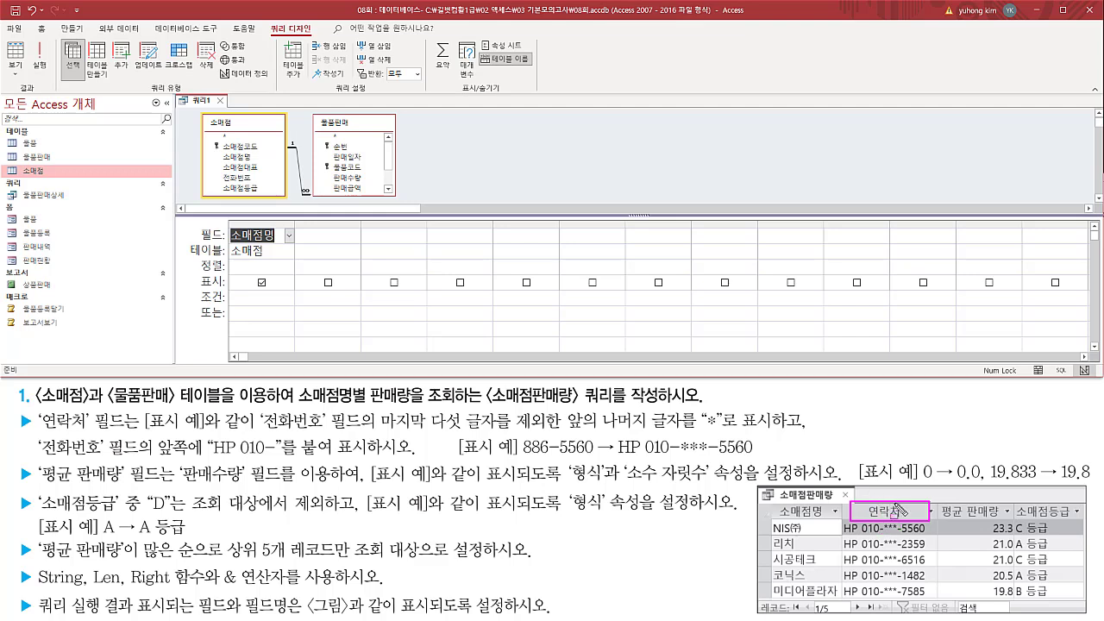
scroll(354, 173, "down", 3)
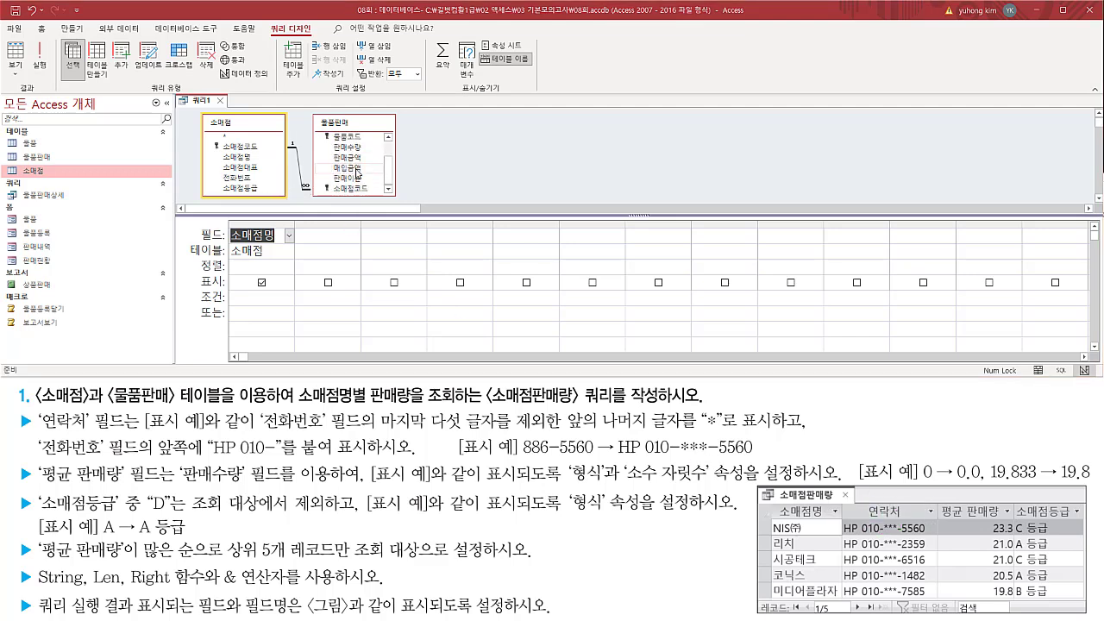
scroll(353, 172, "up", 1)
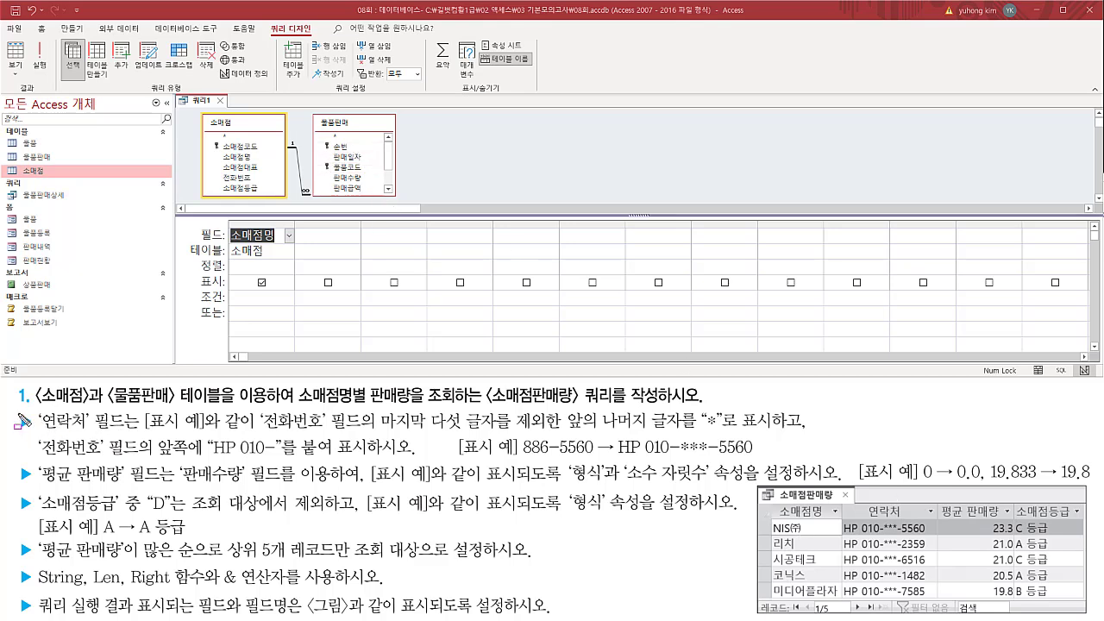
mouse_move(15, 412)
left_mouse_down()
mouse_move(32, 434)
mouse_move(126, 434)
left_mouse_up()
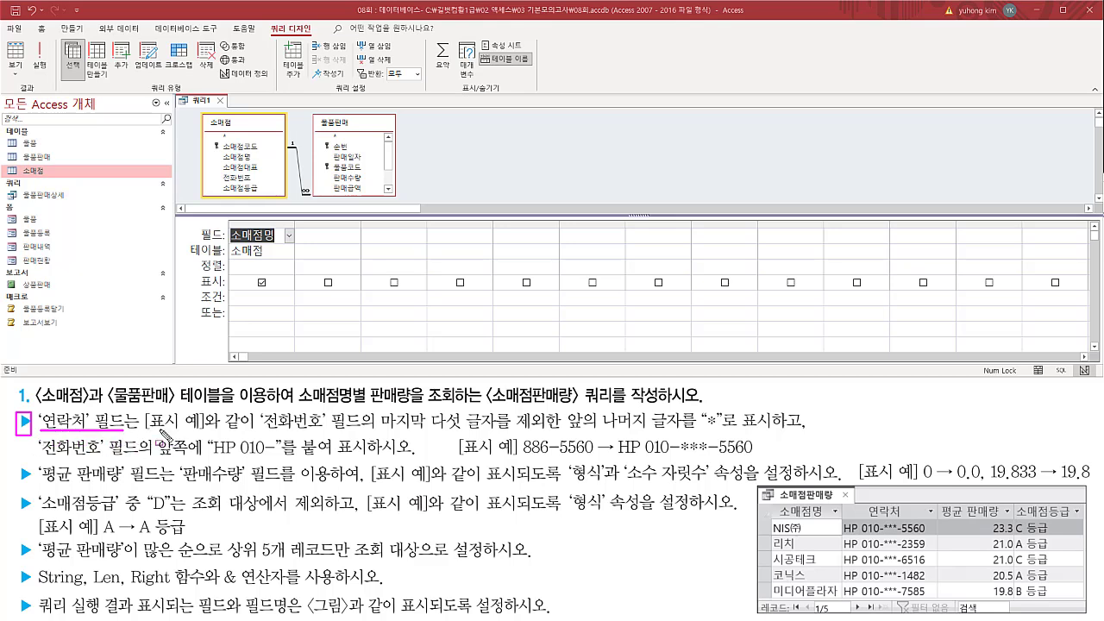
mouse_move(258, 430)
left_mouse_down()
mouse_move(352, 430)
mouse_move(365, 410)
mouse_move(431, 429)
mouse_move(560, 430)
mouse_move(564, 411)
mouse_move(567, 433)
mouse_move(775, 438)
left_mouse_up()
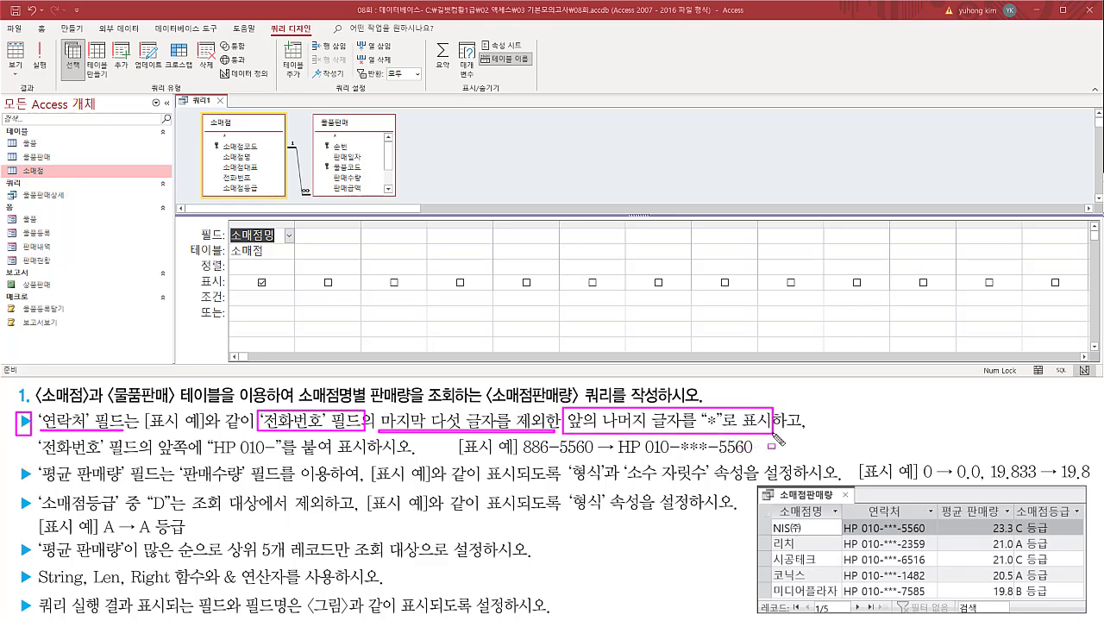
left_click_drag(28, 463, 279, 466)
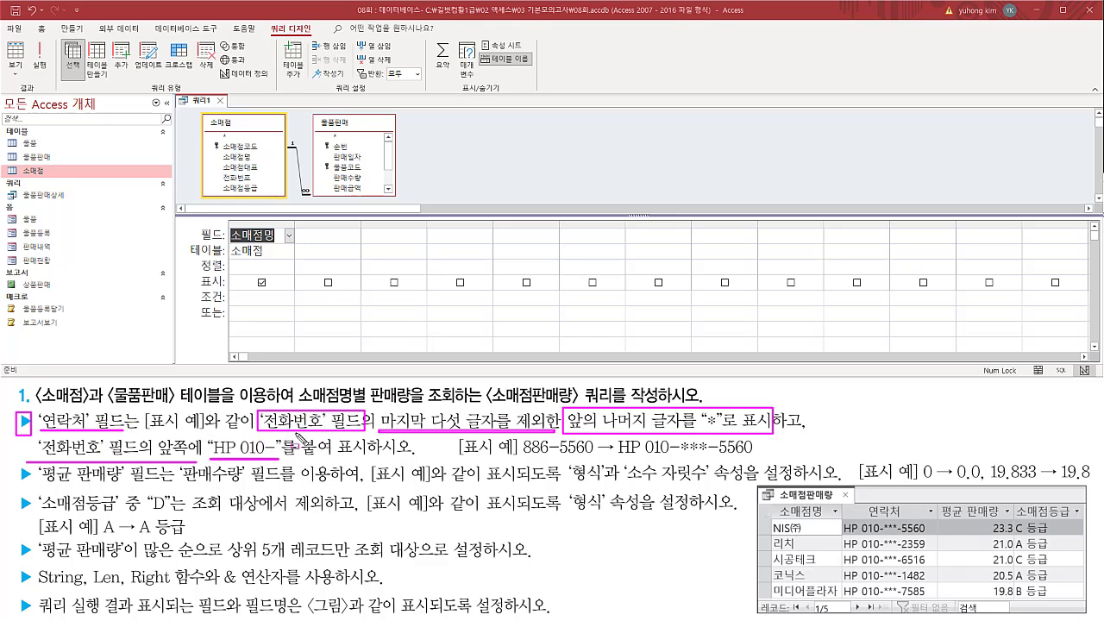
key("Escape")
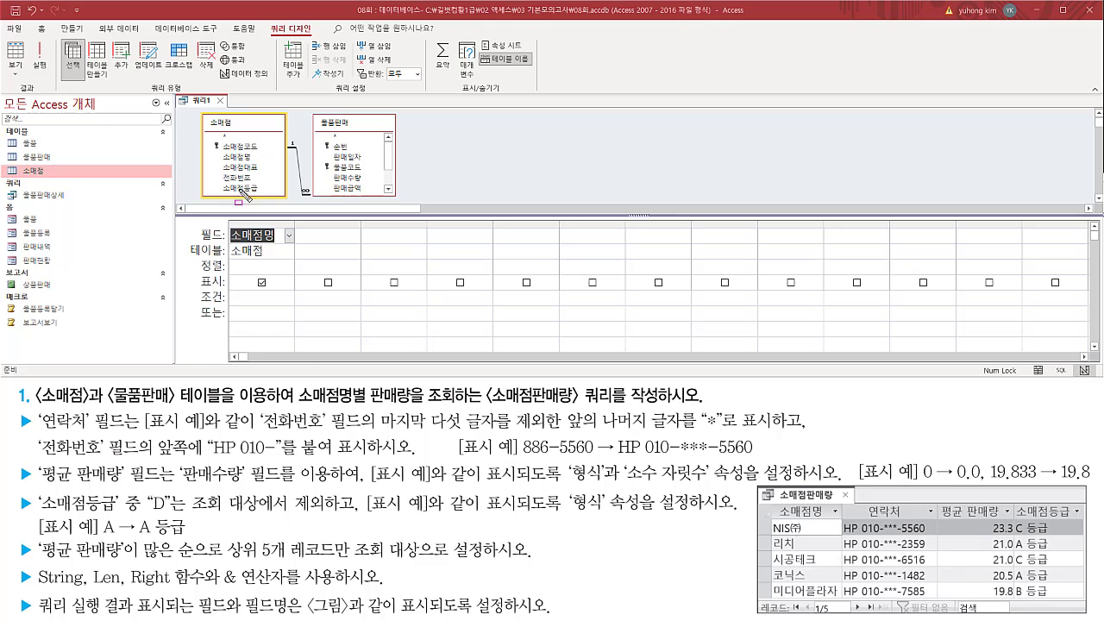
left_click_drag(217, 172, 265, 189)
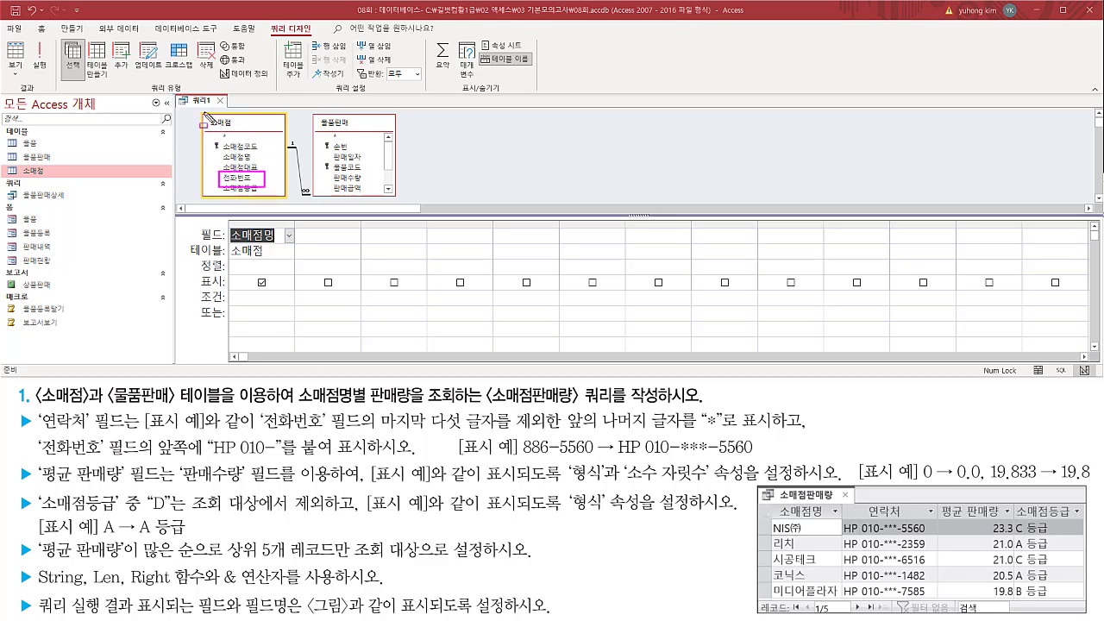
left_click_drag(205, 115, 285, 197)
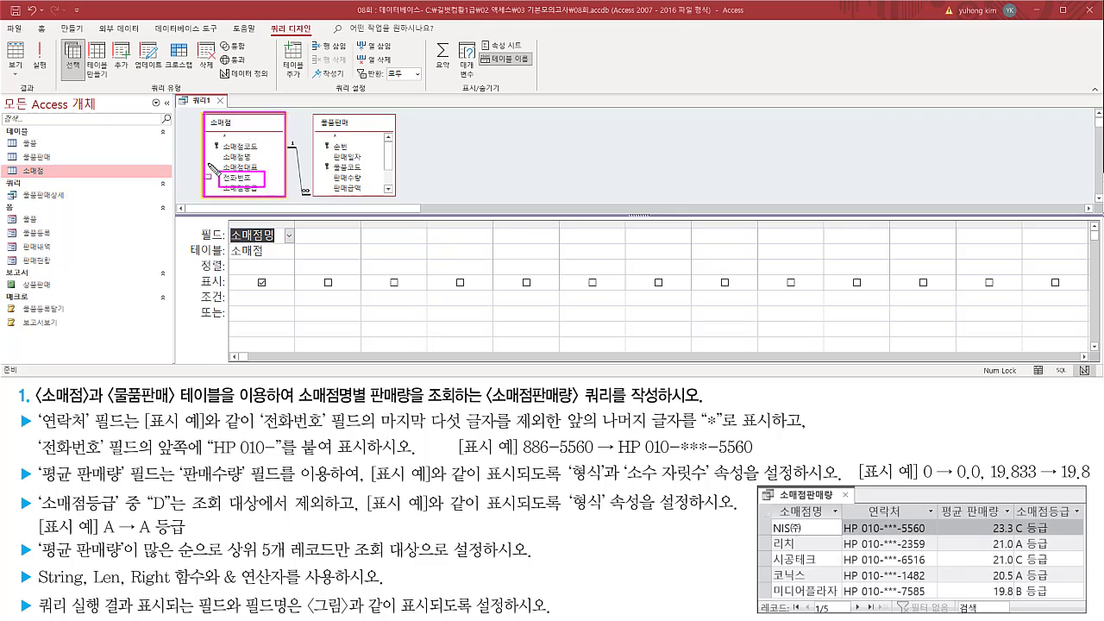
- Open the 소매점 table and examine how the values in its 전화번호 field are formatted across all records
left_click_drag(15, 165, 54, 178)
key("Escape")
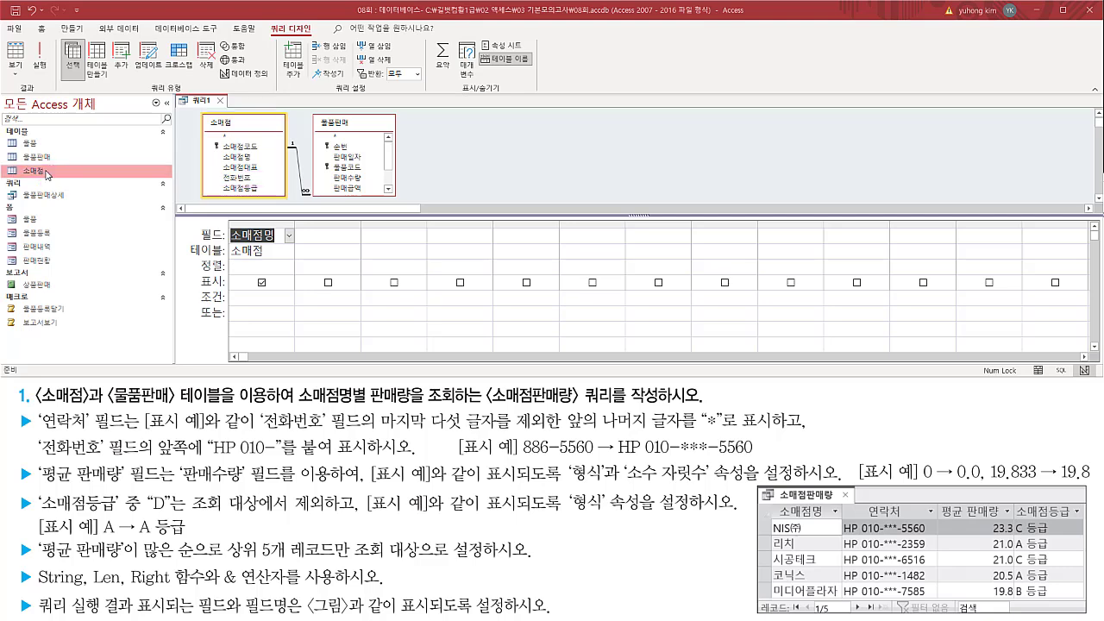
double_click(47, 172)
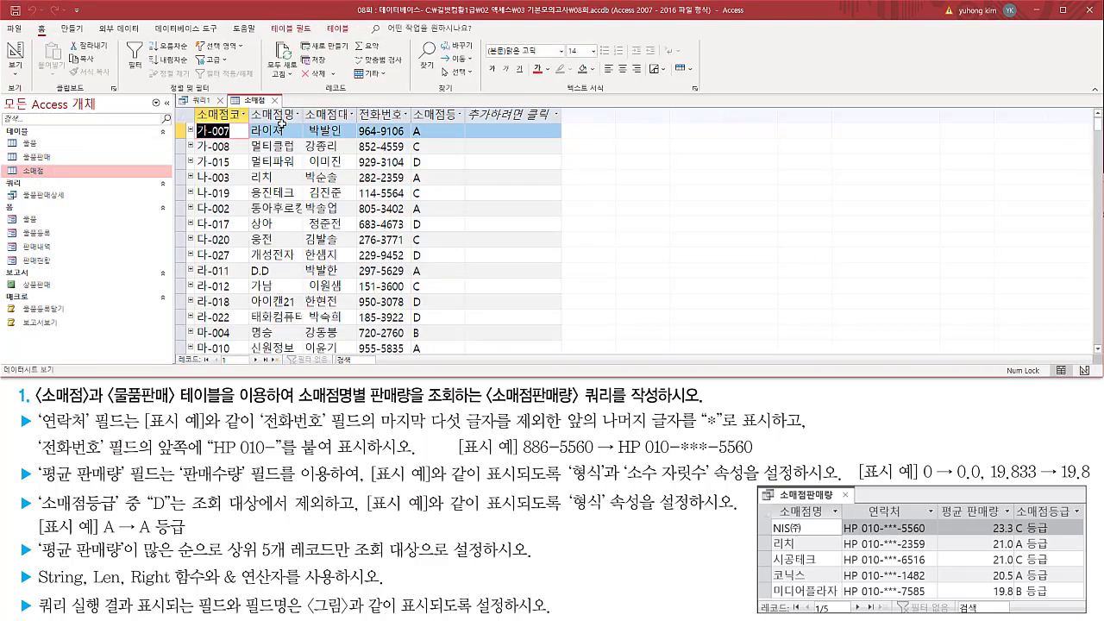
left_click_drag(228, 95, 286, 108)
mouse_move(193, 107)
left_mouse_down()
mouse_move(290, 290)
mouse_move(505, 347)
left_mouse_up()
key("Escape")
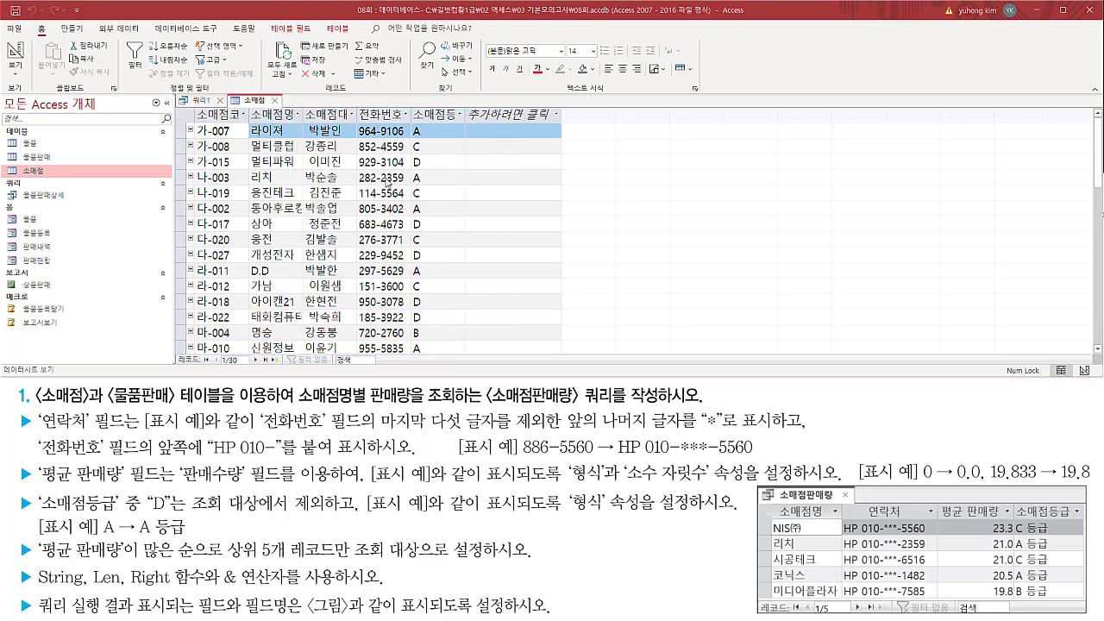
left_click_drag(359, 107, 411, 363)
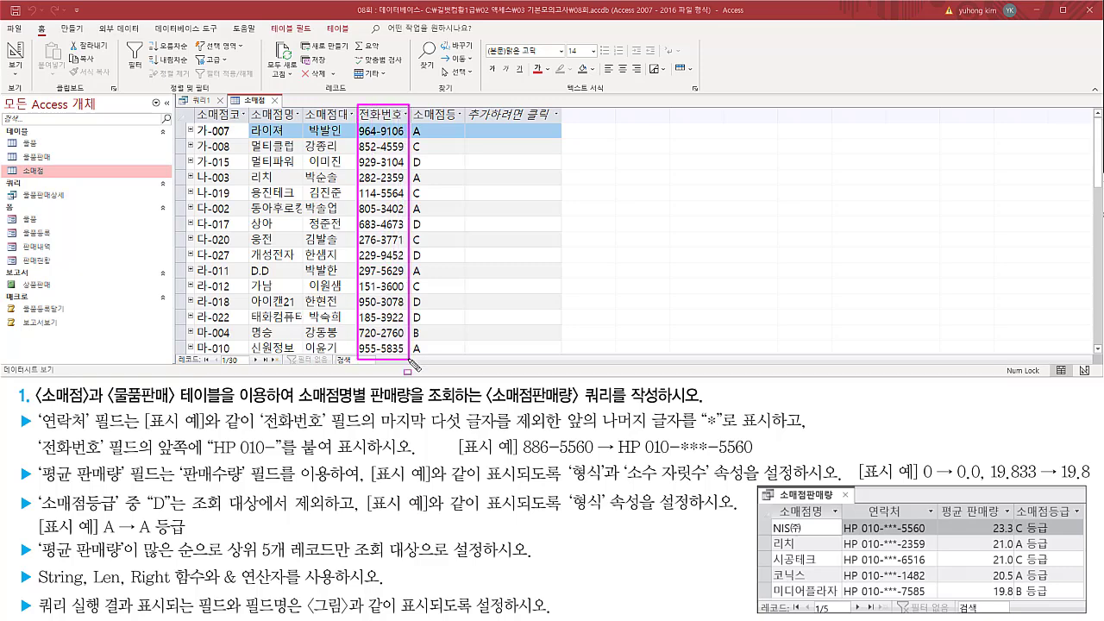
key("Escape")
scroll(394, 259, "down", 9)
scroll(394, 293, "up", 7)
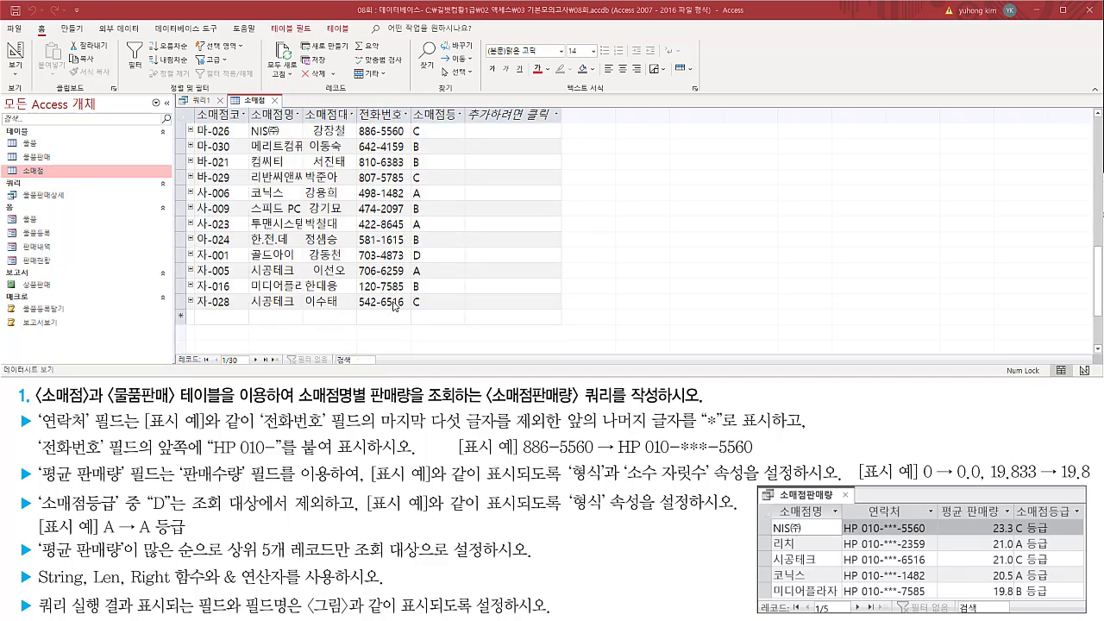
- Compare the 전화번호 column with the task's display example, checking the "HP 010-" prefix, the masked part and the last five characters
scroll(394, 303, "up", 2)
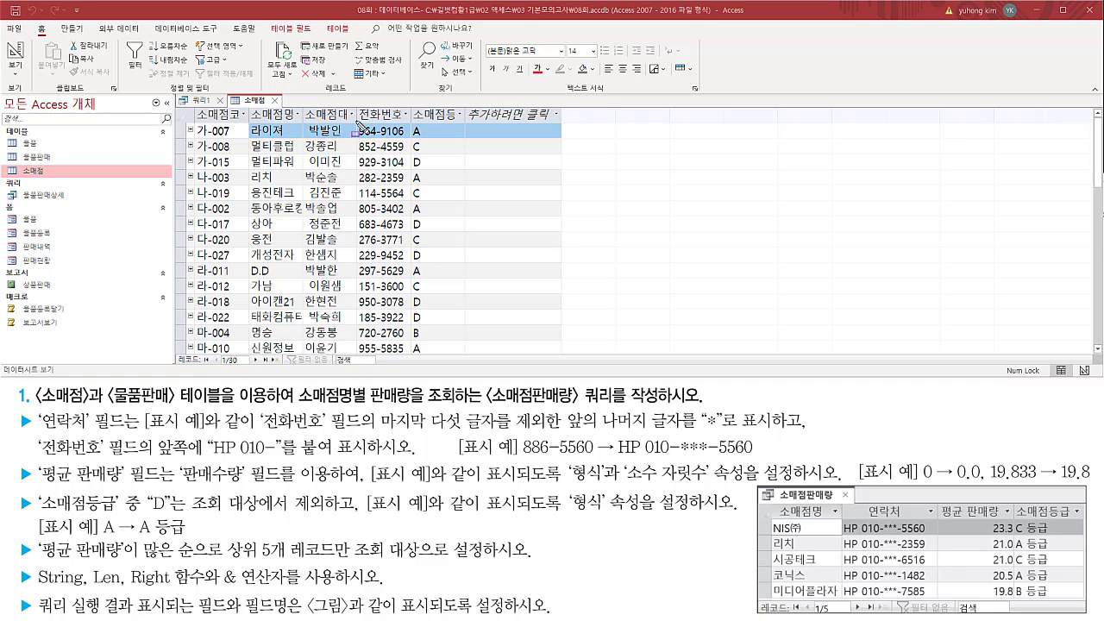
left_click_drag(356, 121, 410, 358)
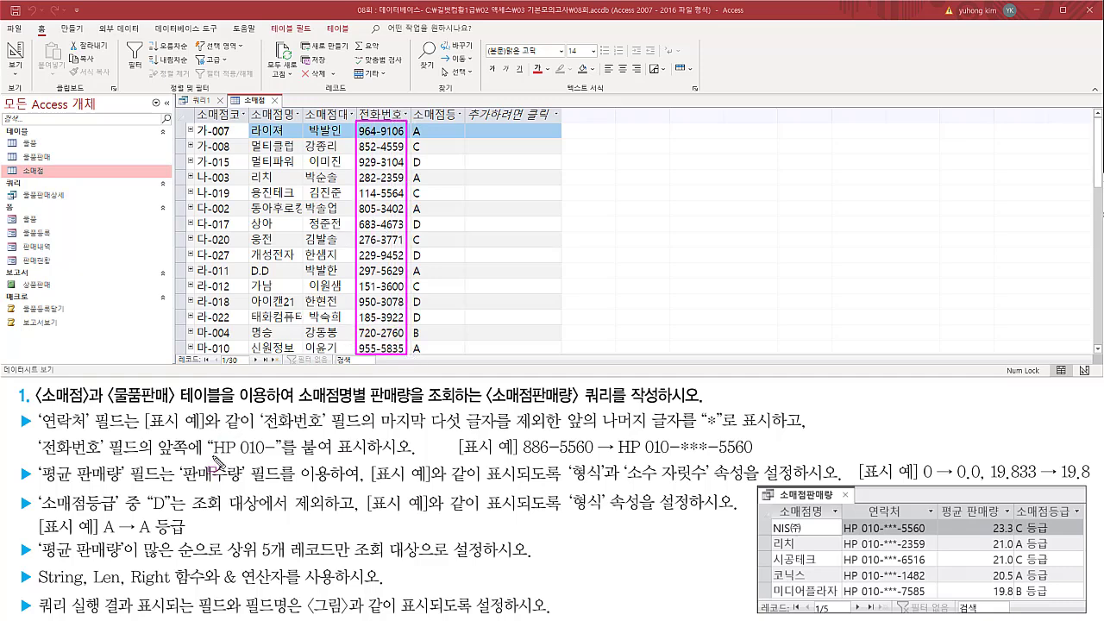
left_click_drag(212, 455, 276, 454)
left_click_drag(215, 453, 278, 458)
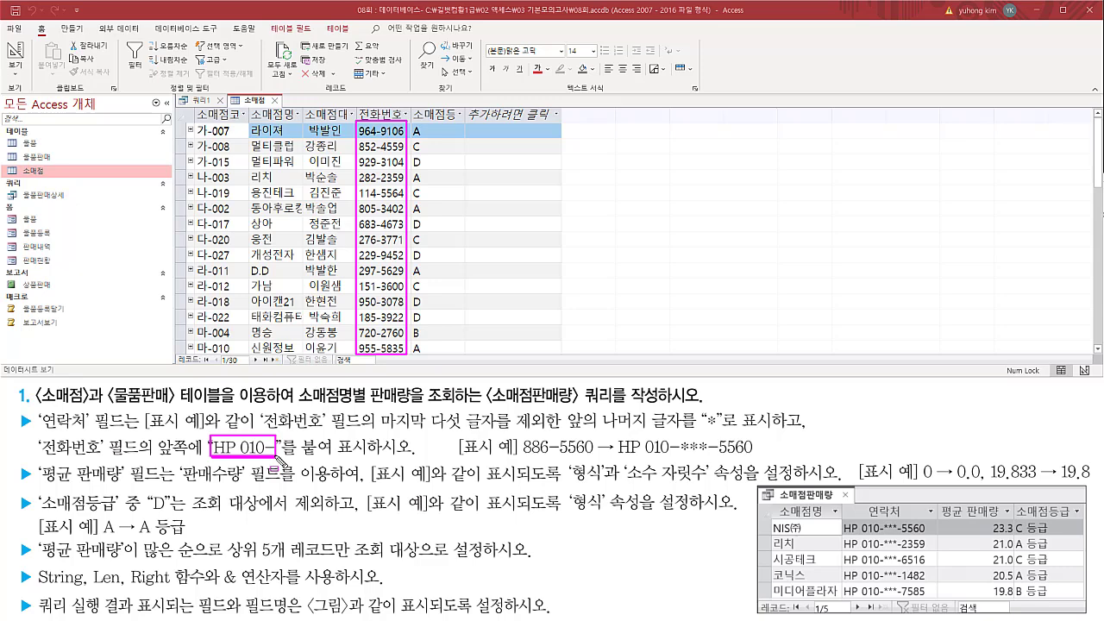
key("Escape")
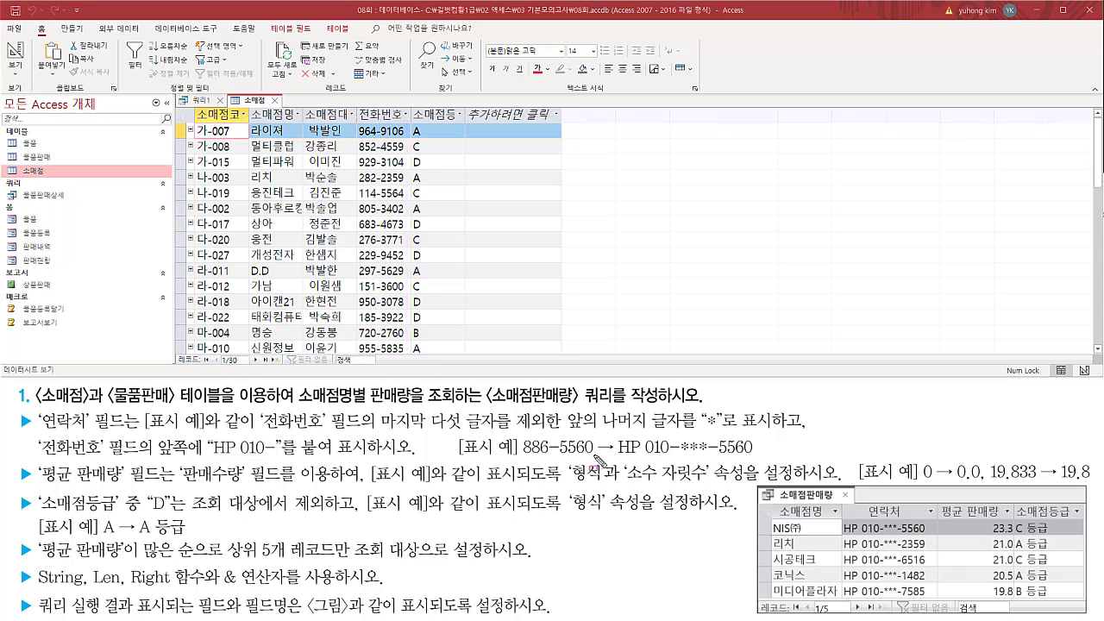
mouse_move(624, 456)
left_mouse_down()
mouse_move(666, 457)
mouse_move(684, 442)
left_mouse_up()
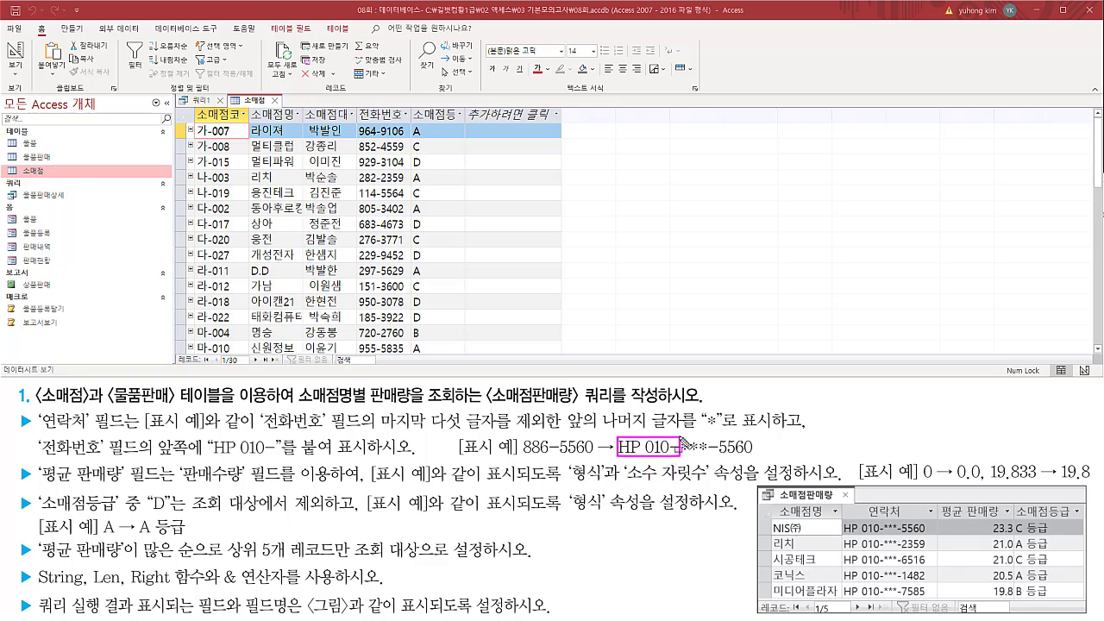
left_click_drag(212, 467, 280, 466)
left_click_drag(521, 457, 575, 457)
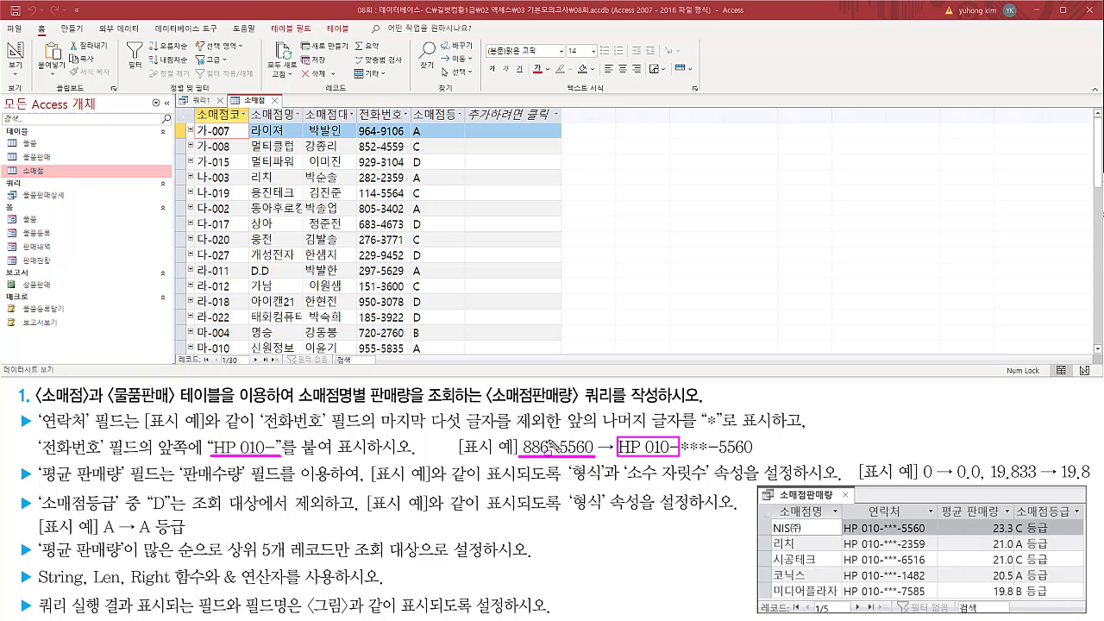
left_click_drag(548, 438, 593, 457)
left_click_drag(706, 436, 753, 458)
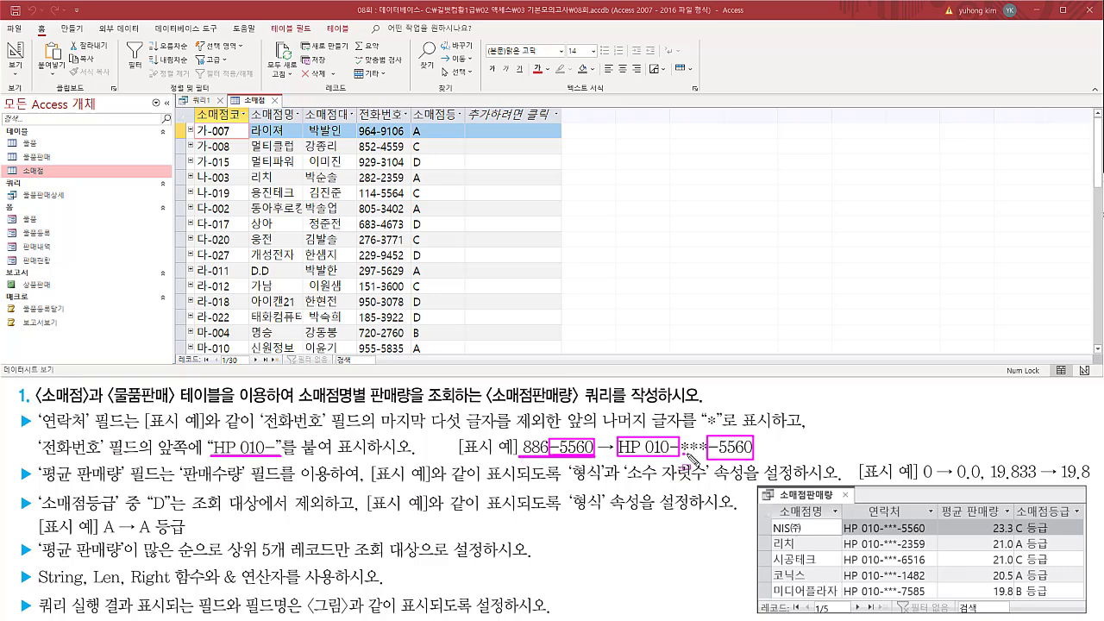
left_click_drag(682, 457, 704, 458)
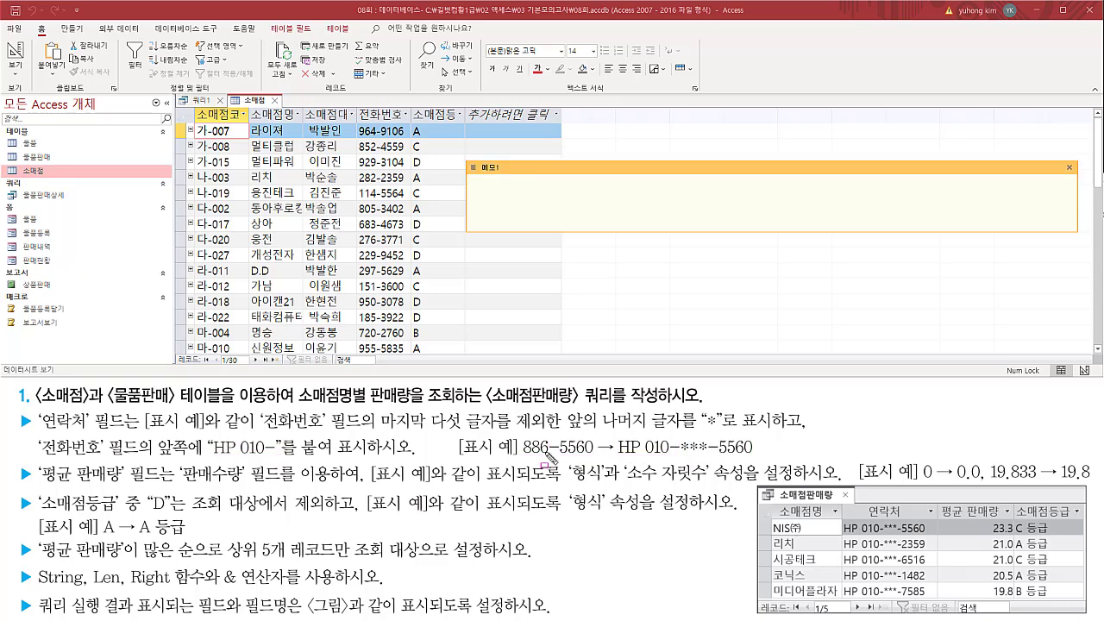
- Write right( [전화번호], 5 ) in the memo note to extract the phone number's last five characters
left_click_drag(548, 438, 593, 458)
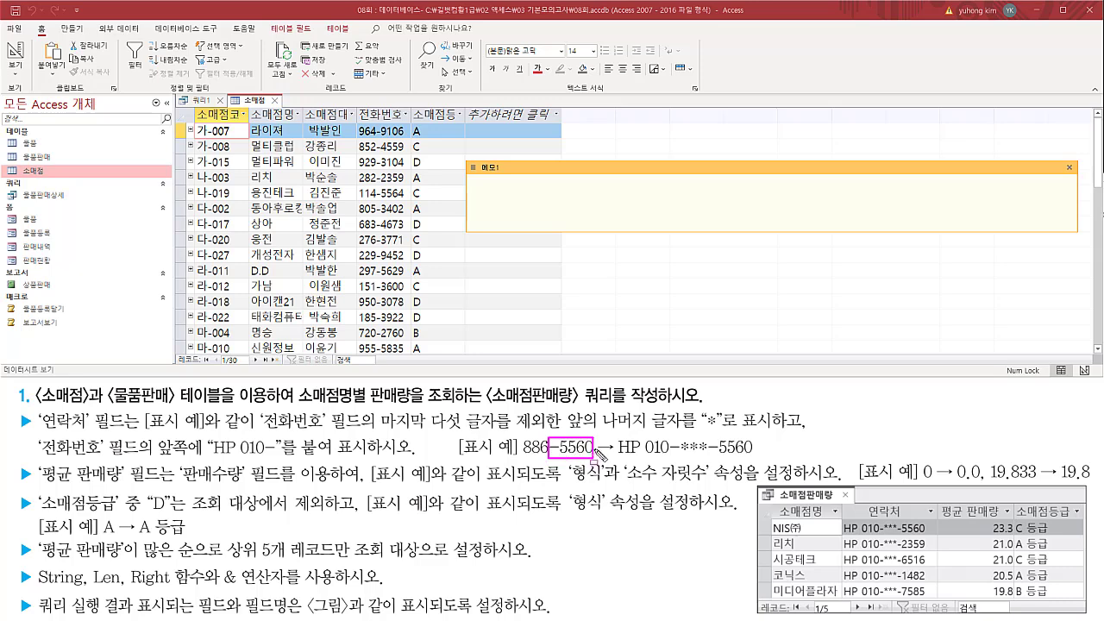
left_click_drag(523, 466, 550, 466)
left_click_drag(376, 428, 495, 428)
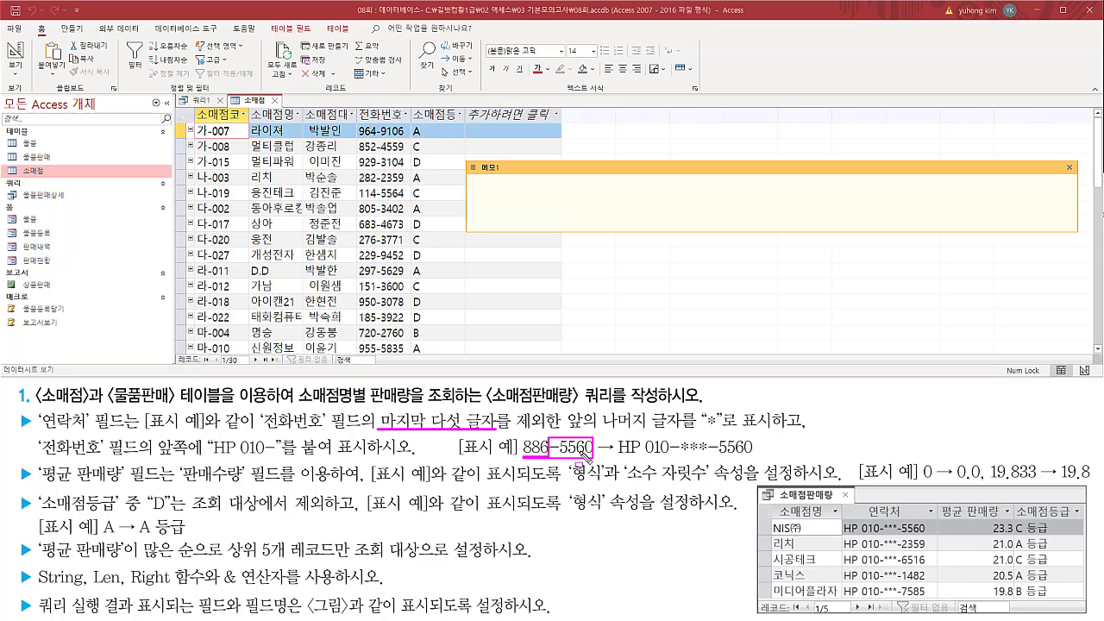
left_click_drag(129, 585, 209, 585)
left_click(522, 192)
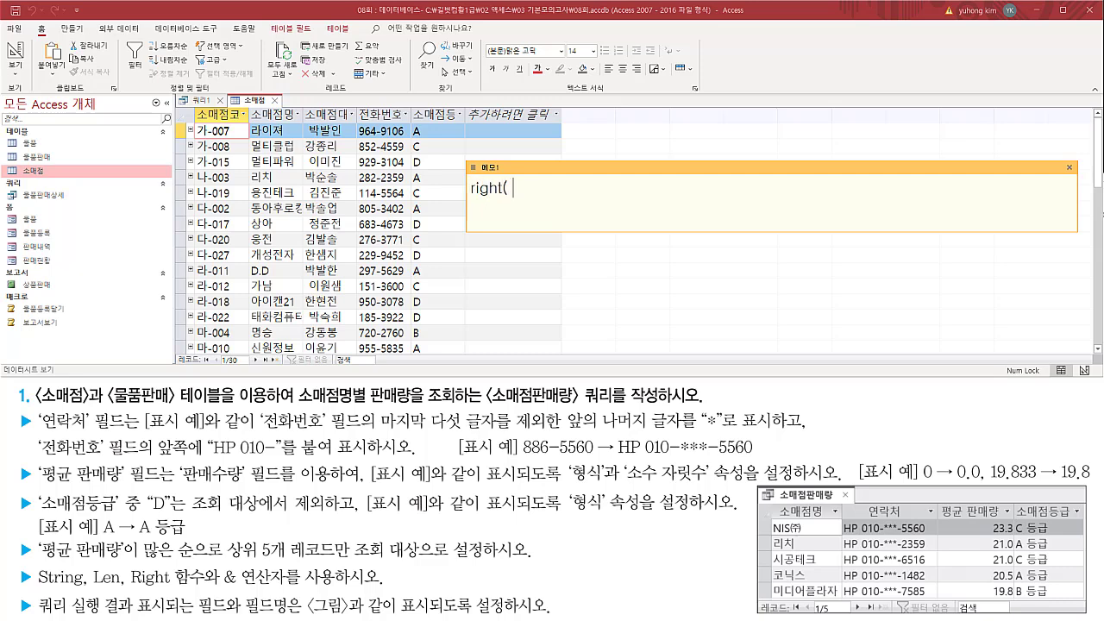
type("전화번호], 5")
left_click_drag(464, 200, 621, 199)
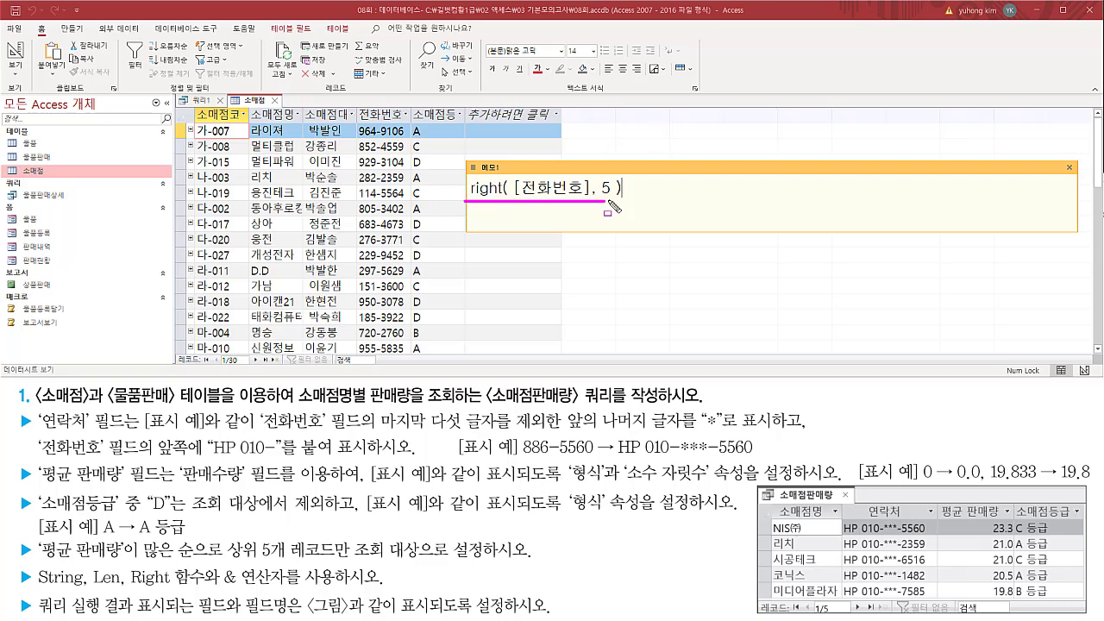
- Insert the quoted prefix "HP 010-" before the right function in the memo note, leaving a gap between them
left_click_drag(706, 437, 754, 457)
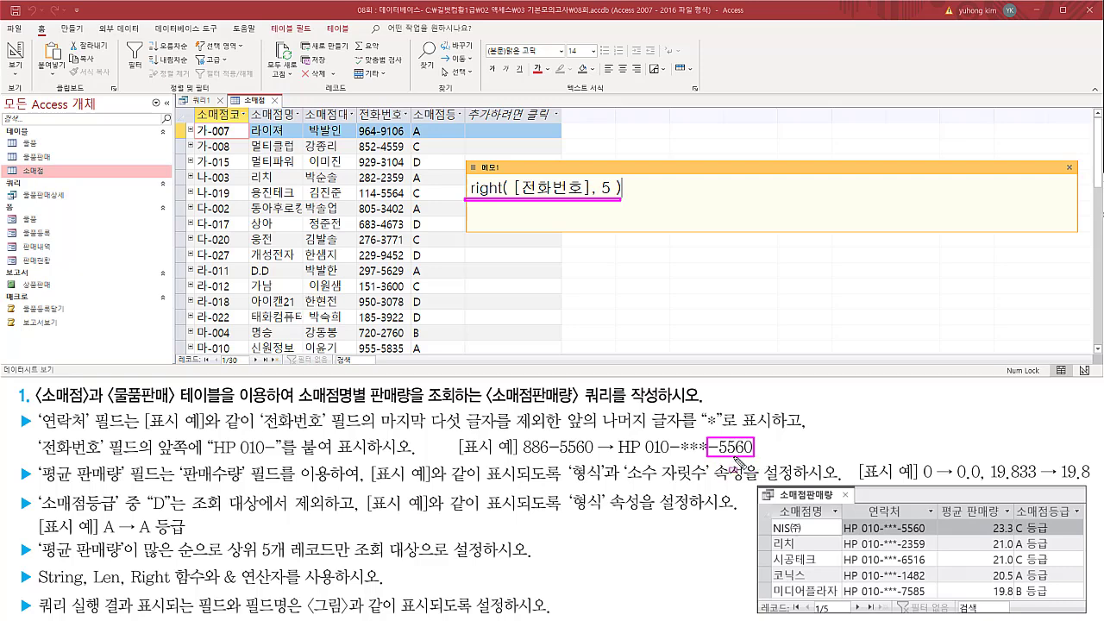
mouse_move(617, 456)
left_mouse_down()
mouse_move(661, 468)
mouse_move(690, 462)
mouse_move(681, 437)
left_mouse_up()
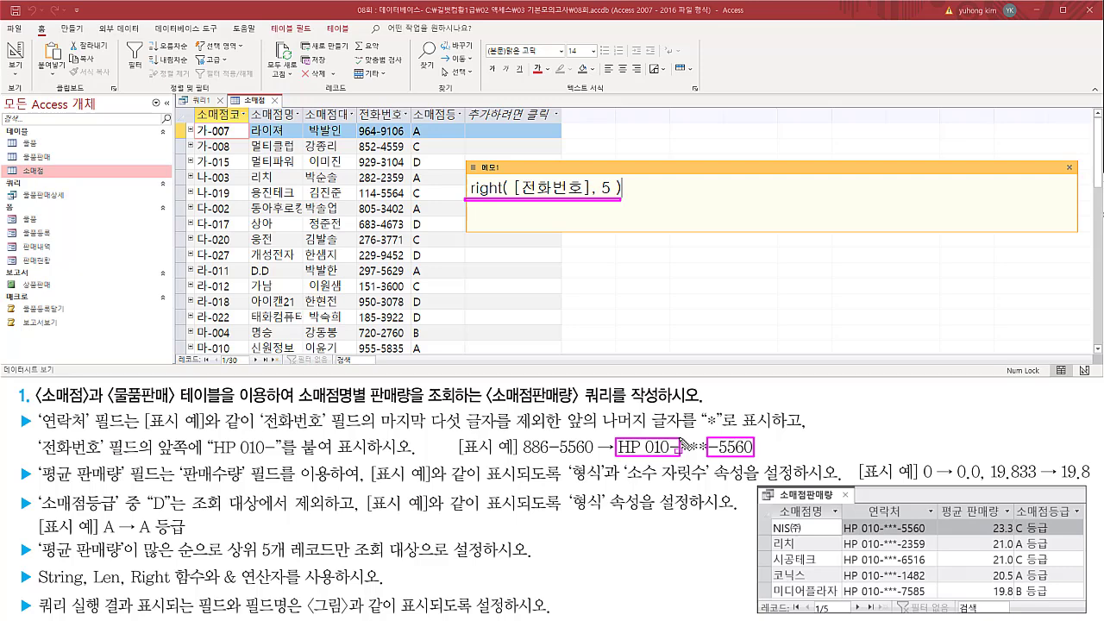
key("Escape")
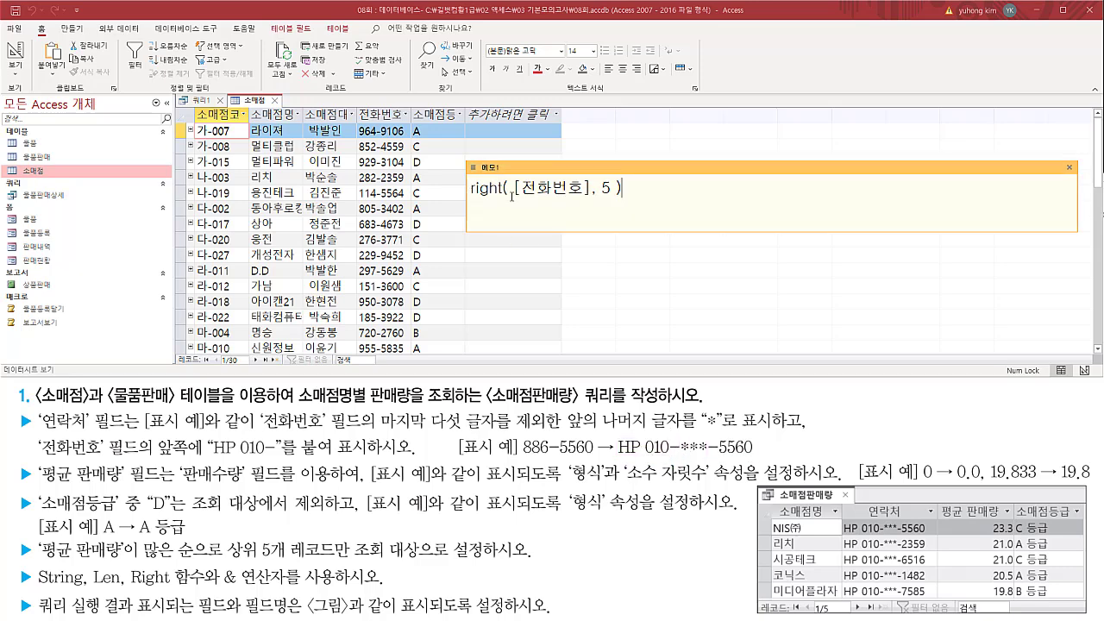
type("\"")
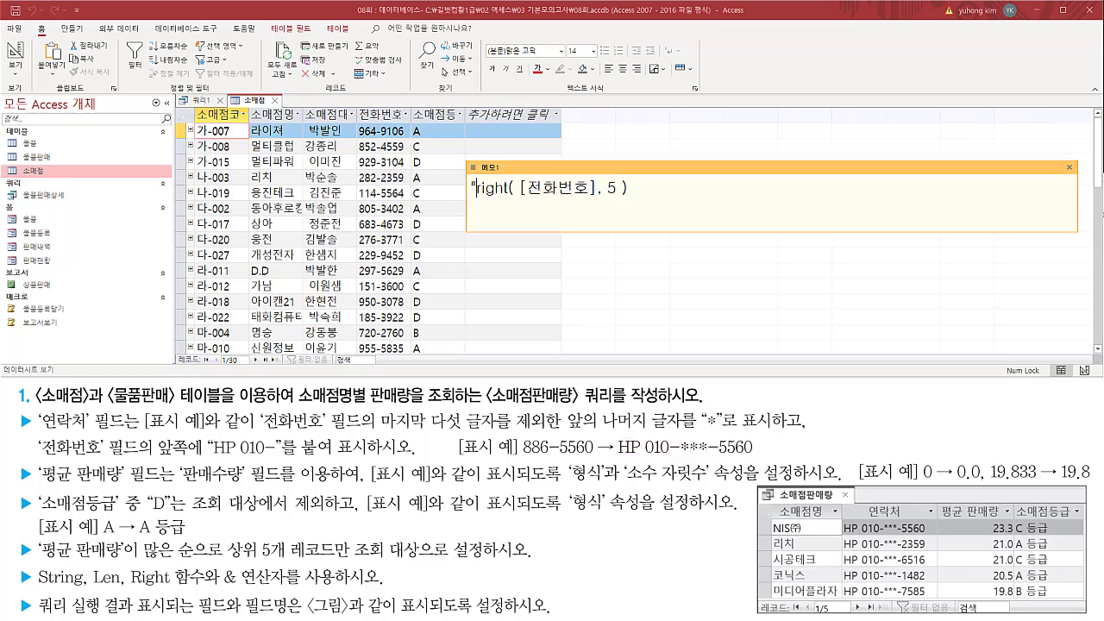
type("ㅗ")
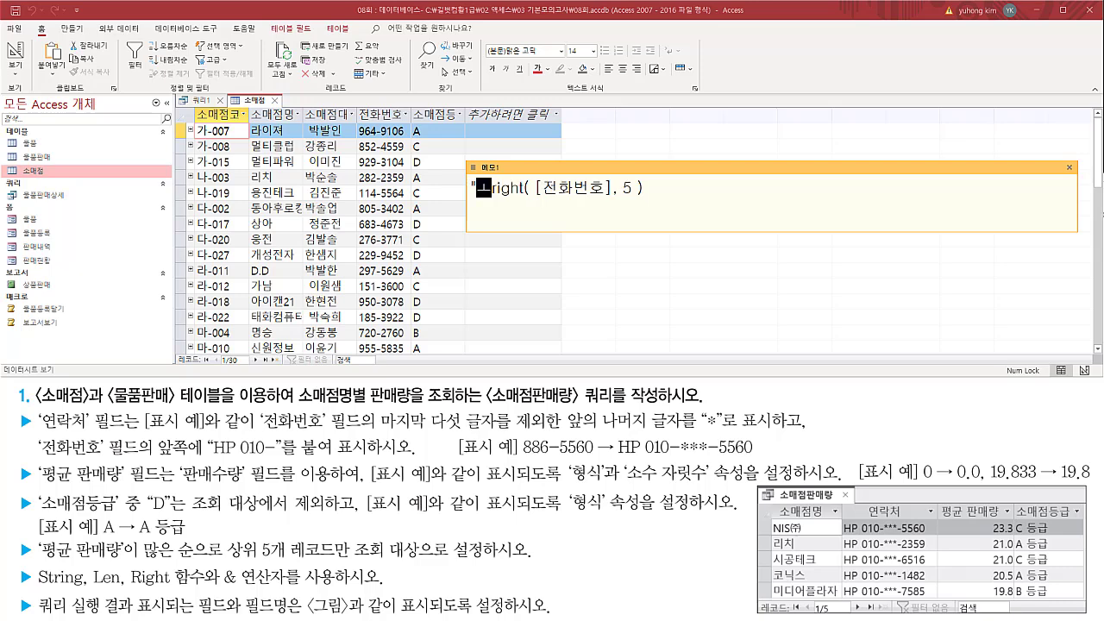
key("BackSpace")
type("HP")
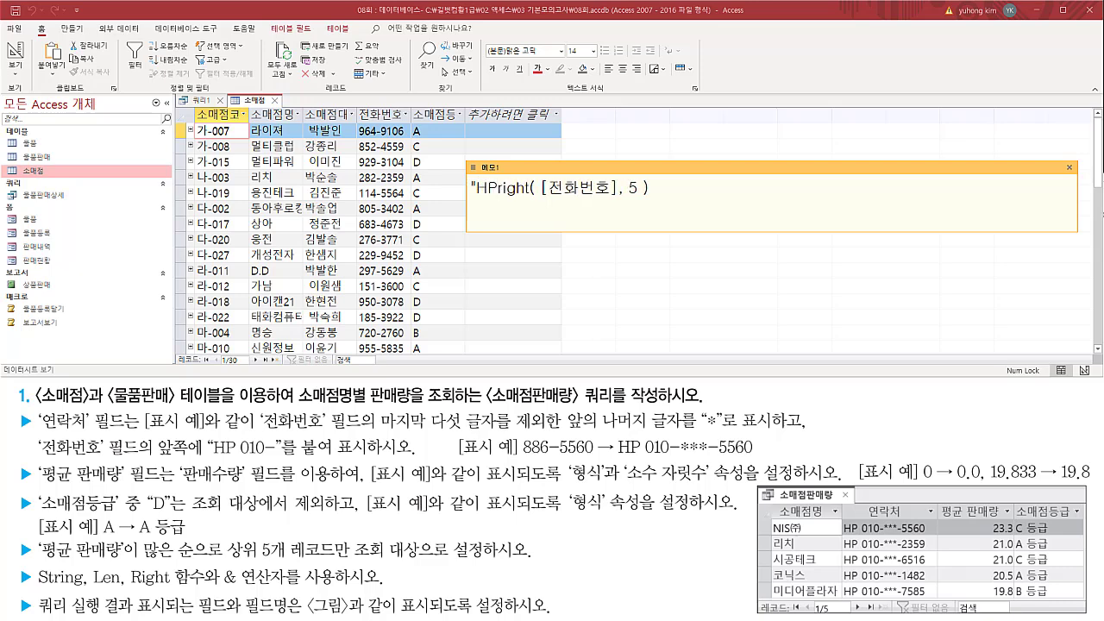
type(" 010-")
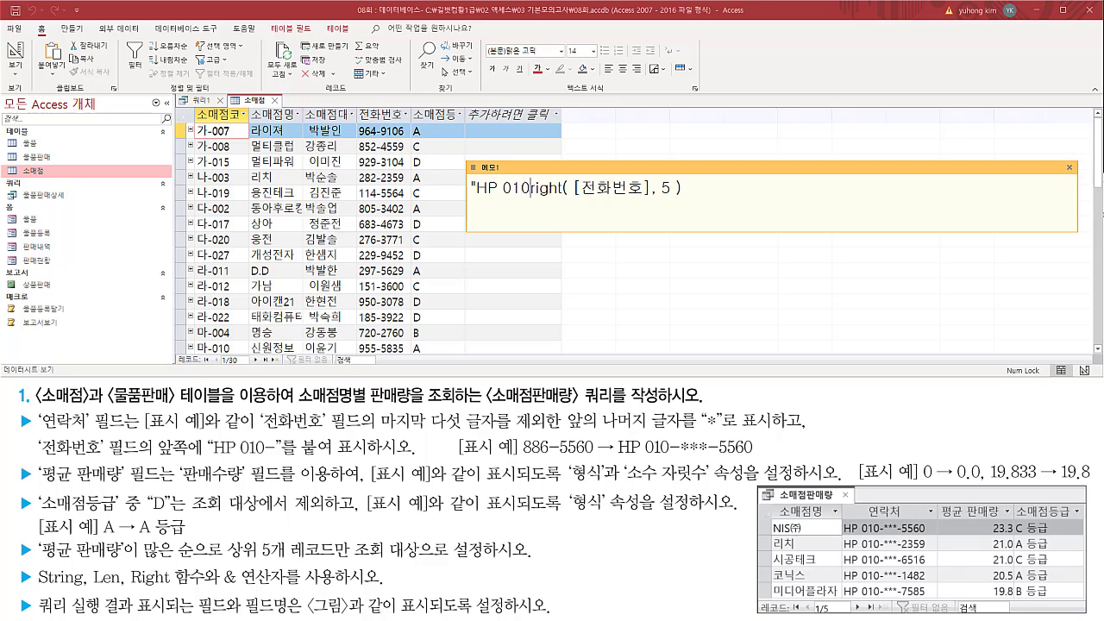
type("\"")
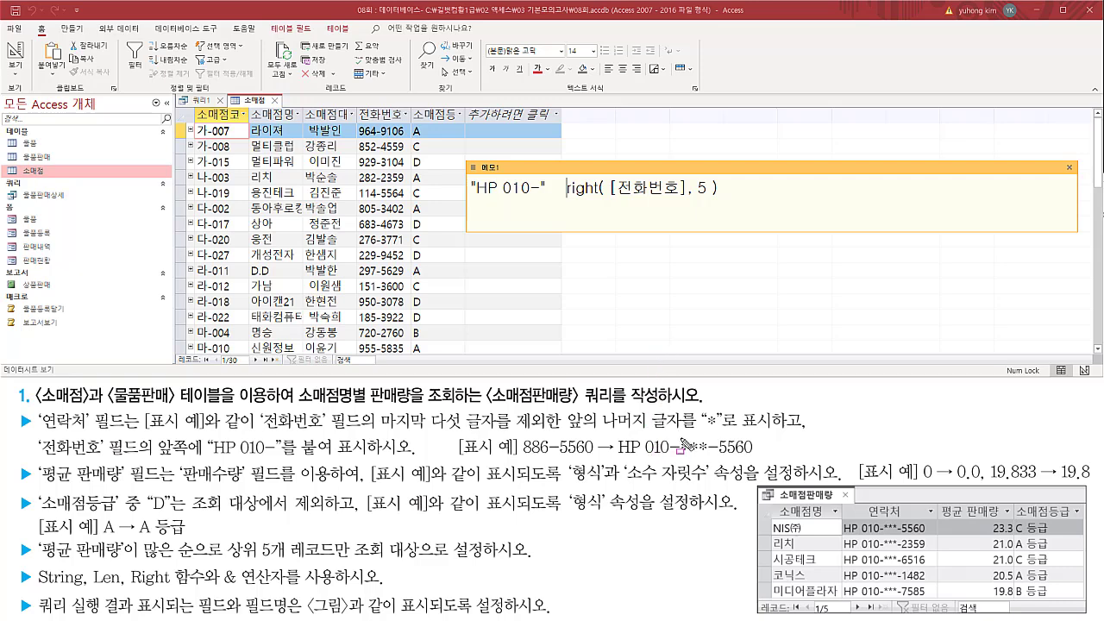
- Check which part of the example is masked with "*", and insert len( [전화번호] ) between the prefix and the right function in the memo
left_click_drag(681, 450, 707, 438)
left_click_drag(702, 426, 717, 426)
left_click_drag(524, 457, 544, 459)
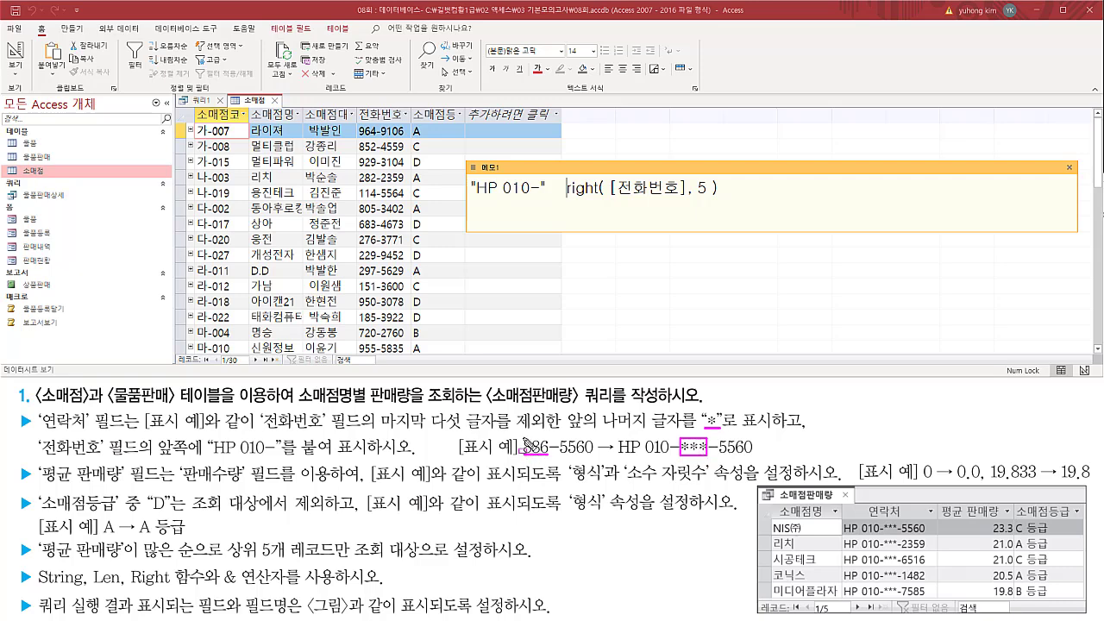
left_click_drag(523, 432, 598, 463)
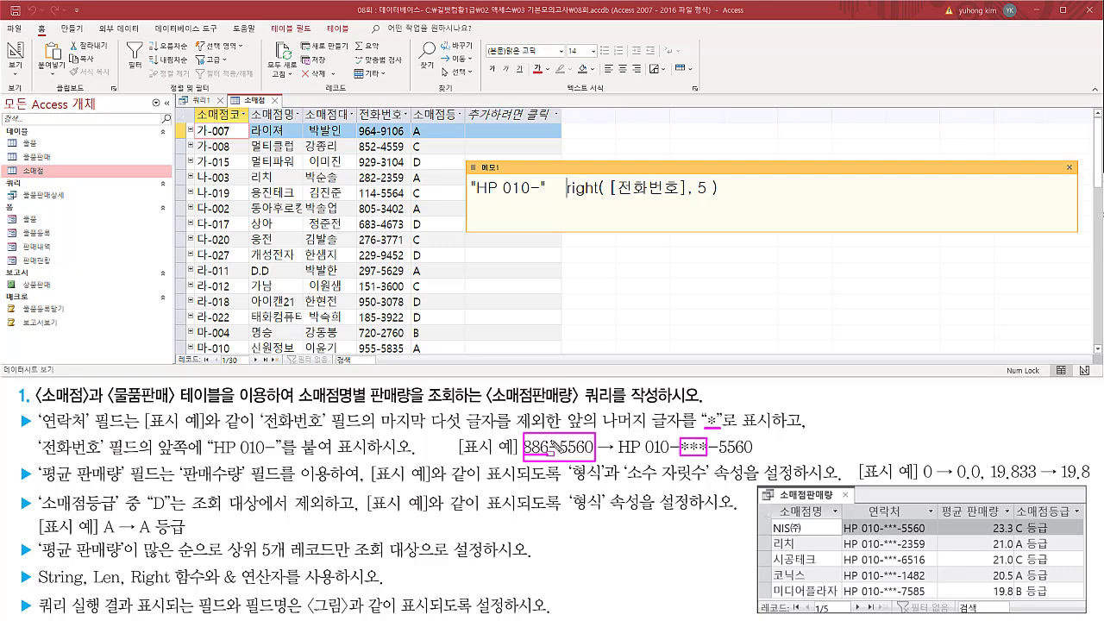
left_click_drag(549, 438, 593, 458)
left_click_drag(92, 591, 118, 590)
key("Escape")
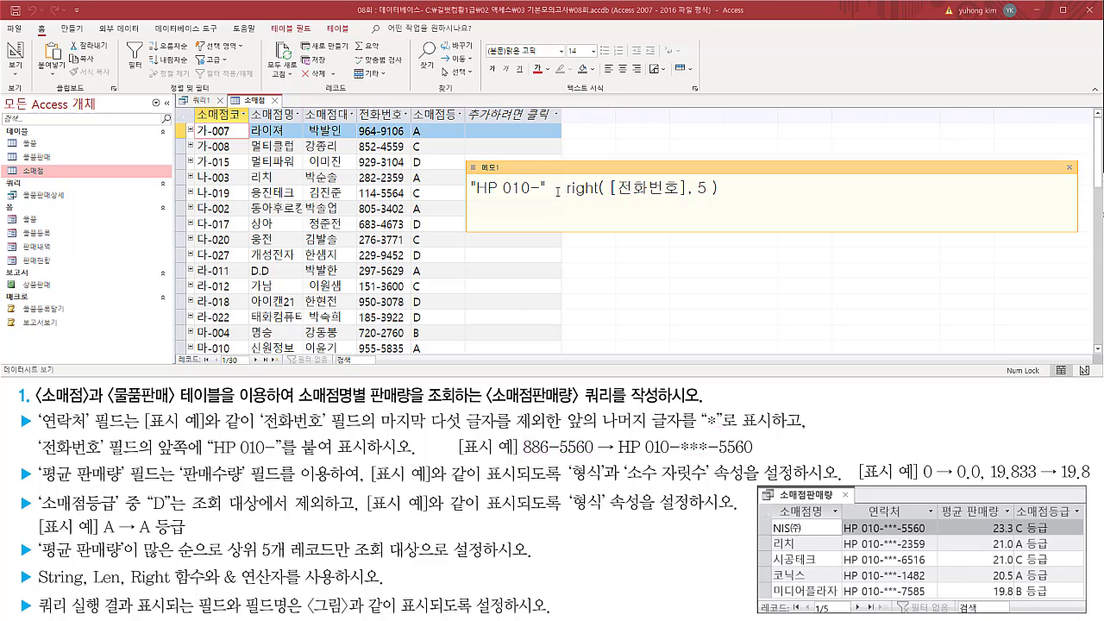
type("len(")
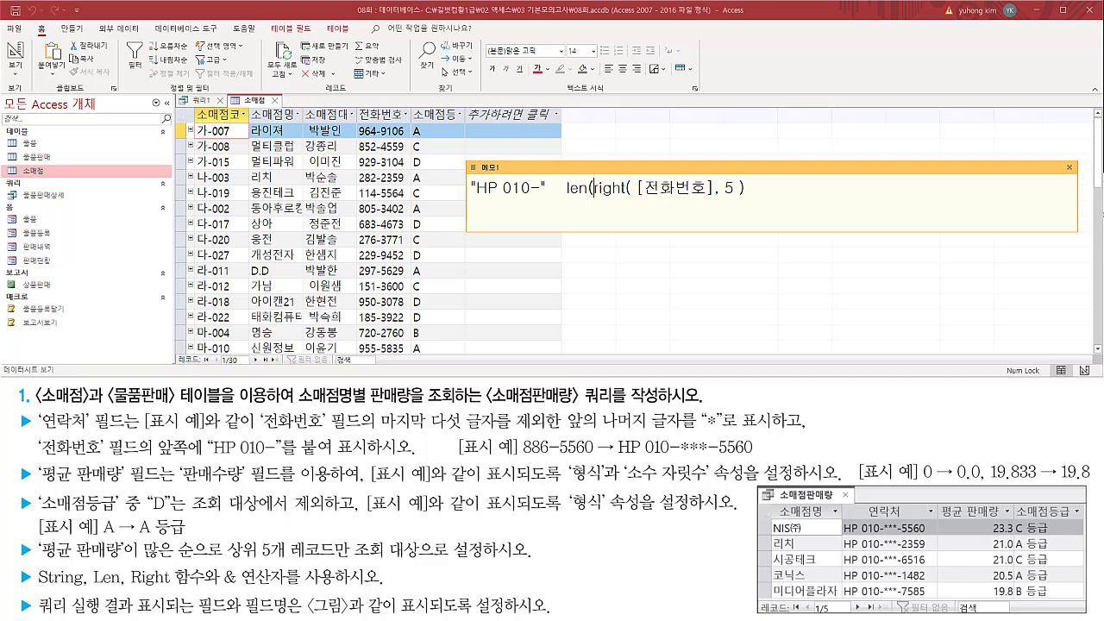
type("[자")
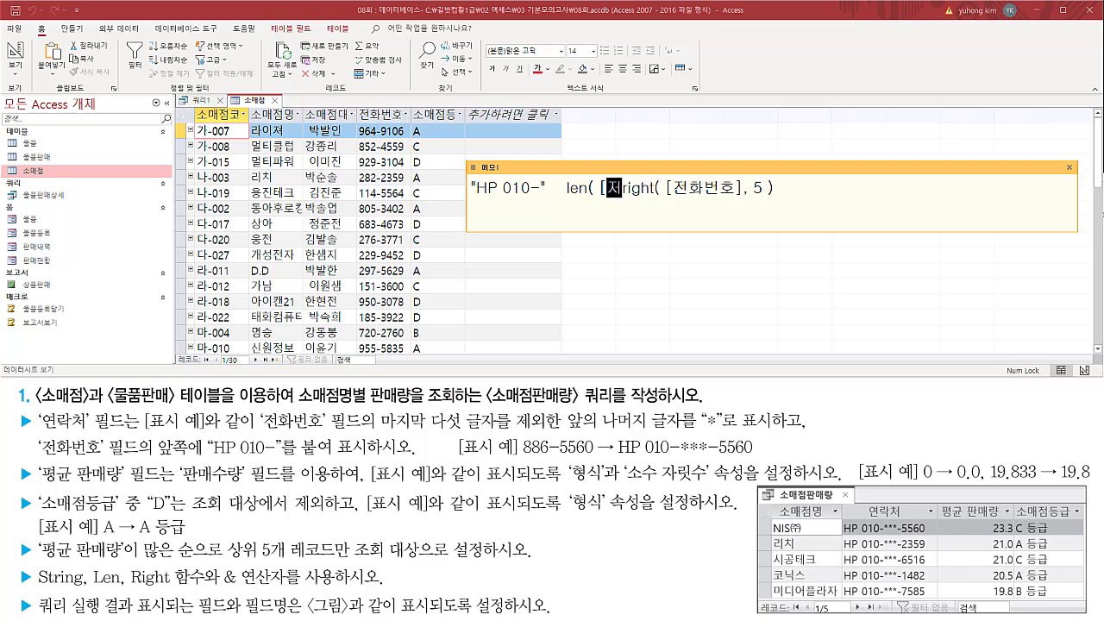
type("화번호")
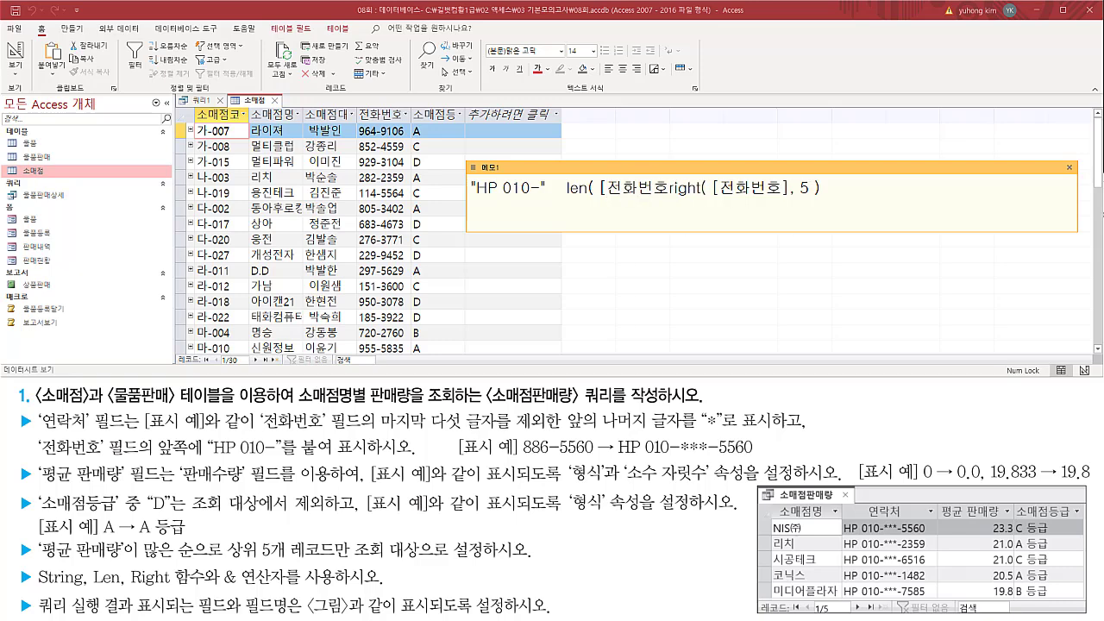
type("] )")
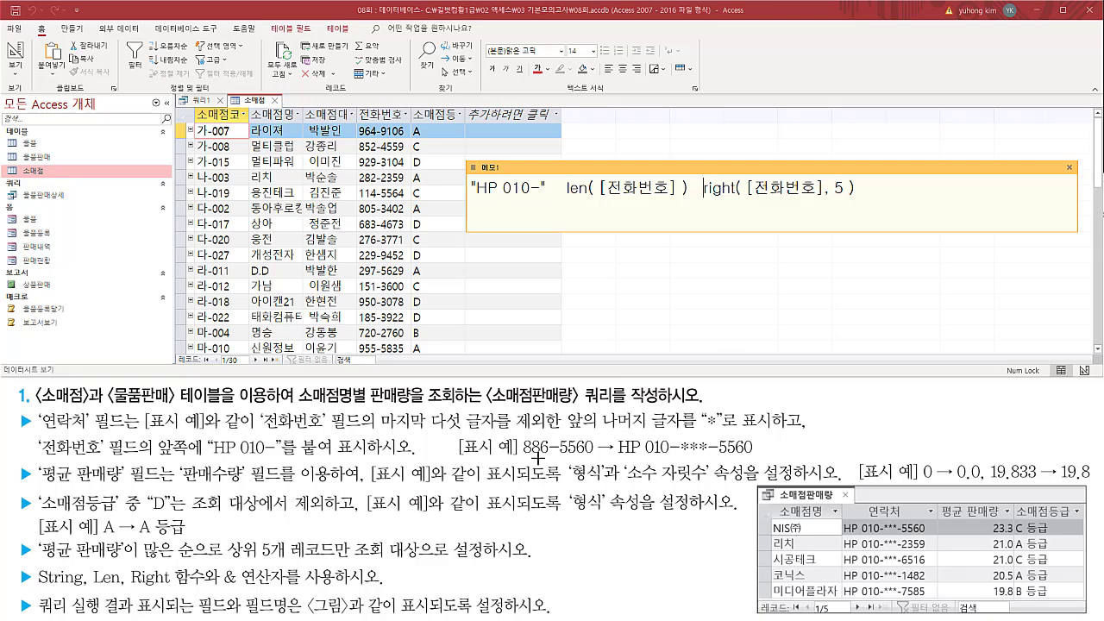
- Append -5 to the len( [전화번호] ) expression in the memo to exclude the last five characters
left_click_drag(522, 455, 595, 454)
mouse_move(553, 438)
left_mouse_down()
mouse_move(595, 455)
mouse_move(547, 438)
left_mouse_up()
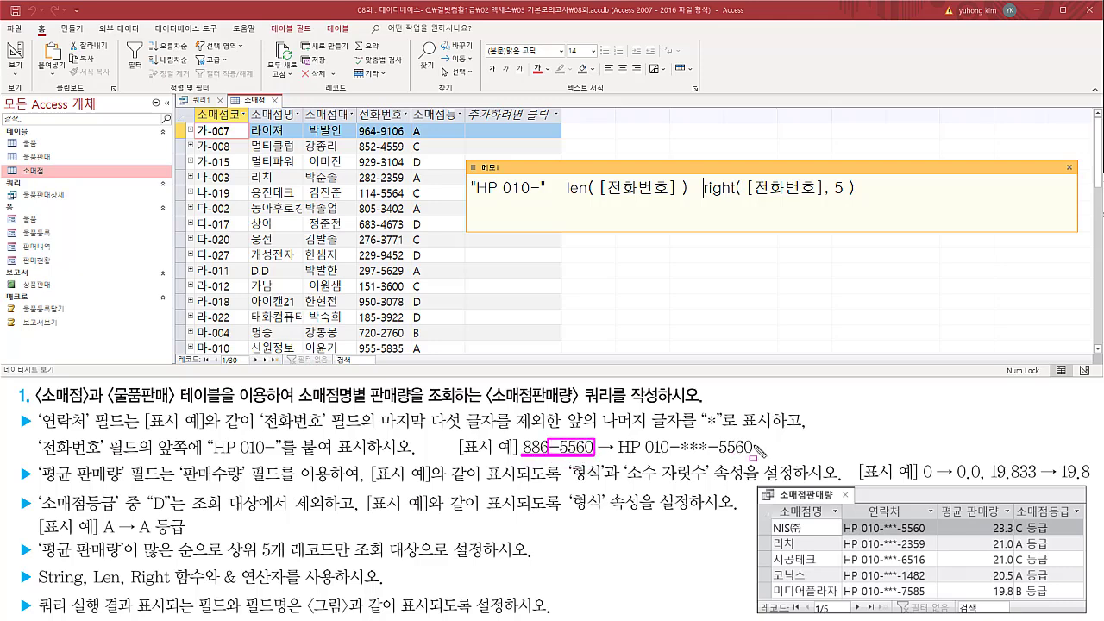
key("Escape")
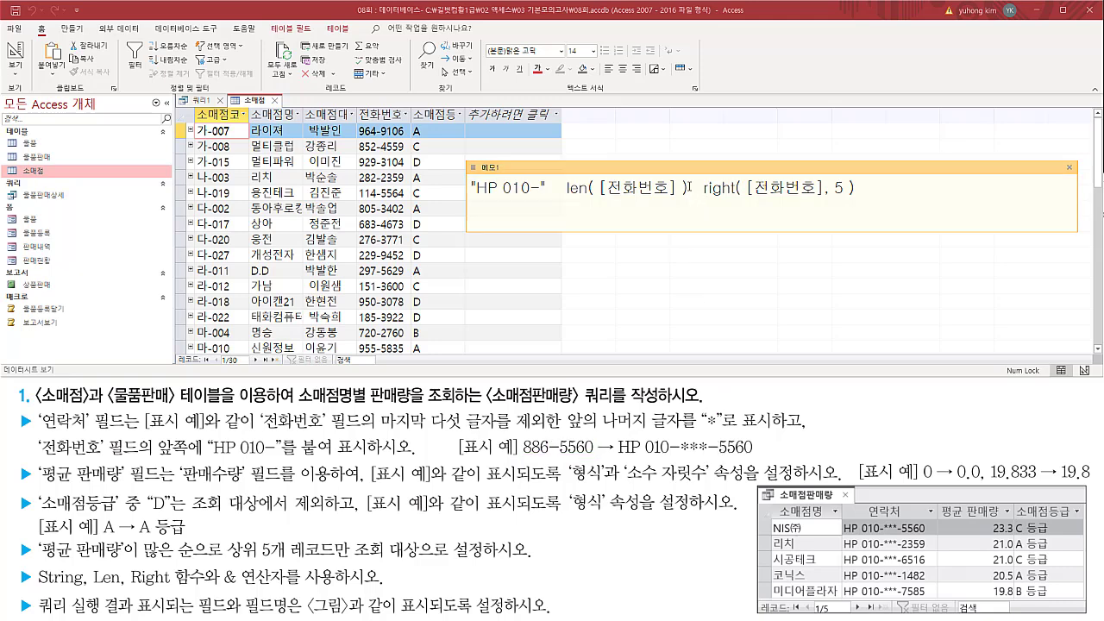
left_click(690, 187)
type("-5")
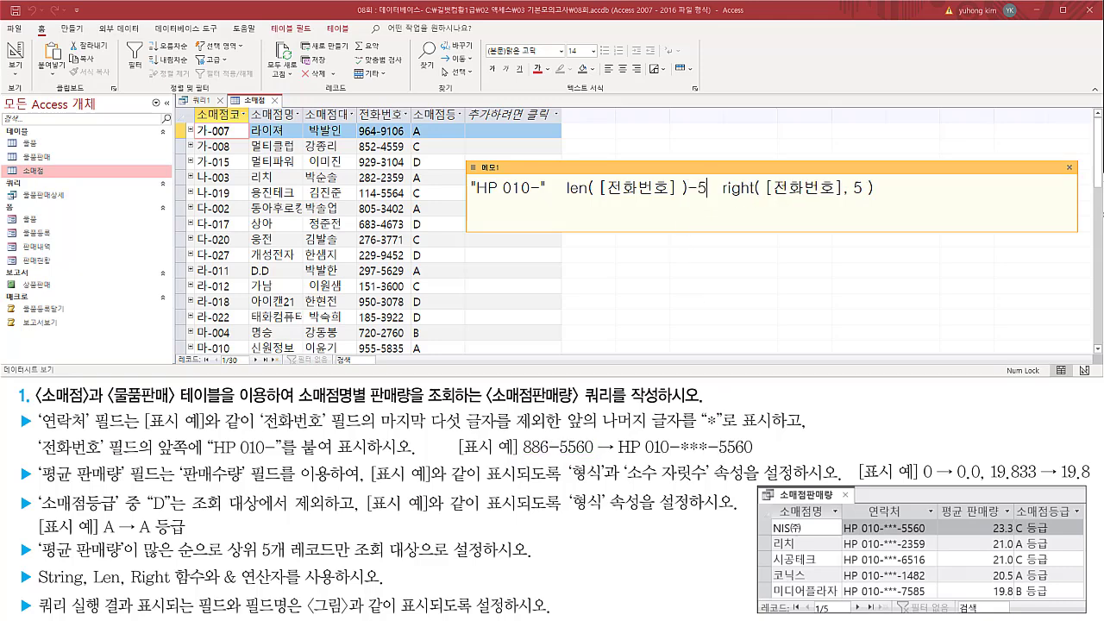
- Check how len( [전화번호] )-5 counts the characters to mask for example 886-5560 and for a longer number such as 1234-1234
left_click_drag(522, 454, 593, 455)
left_click_drag(594, 456, 547, 437)
left_click_drag(568, 198, 703, 198)
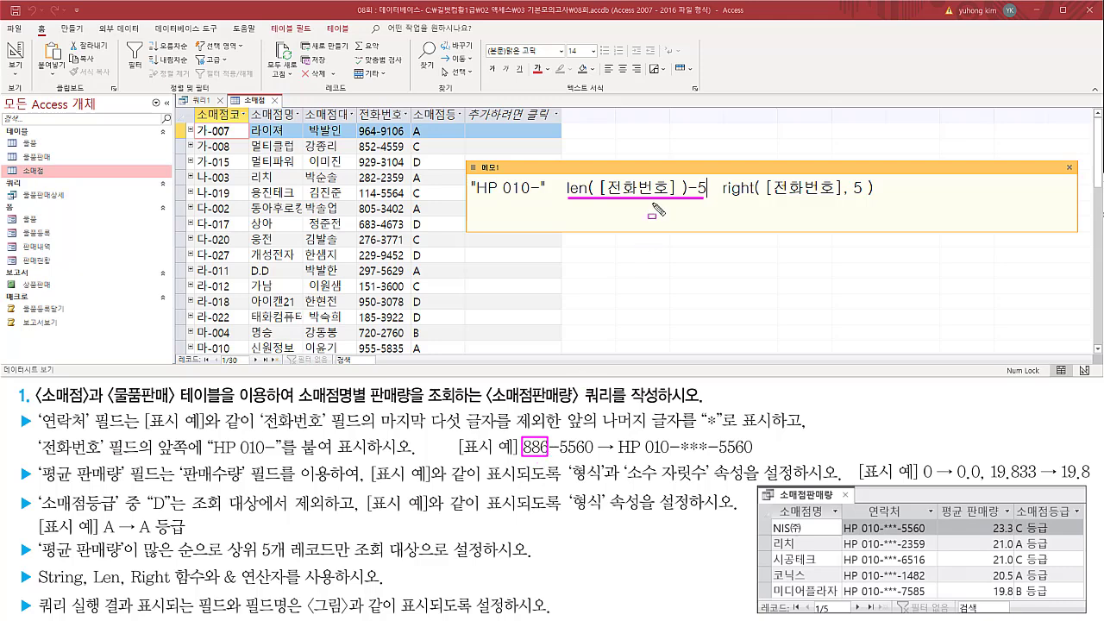
left_click_drag(682, 452, 697, 460)
key("ctrl+z")
mouse_move(507, 467)
left_mouse_down()
mouse_move(511, 489)
mouse_move(551, 476)
mouse_move(677, 474)
mouse_move(666, 505)
left_mouse_up()
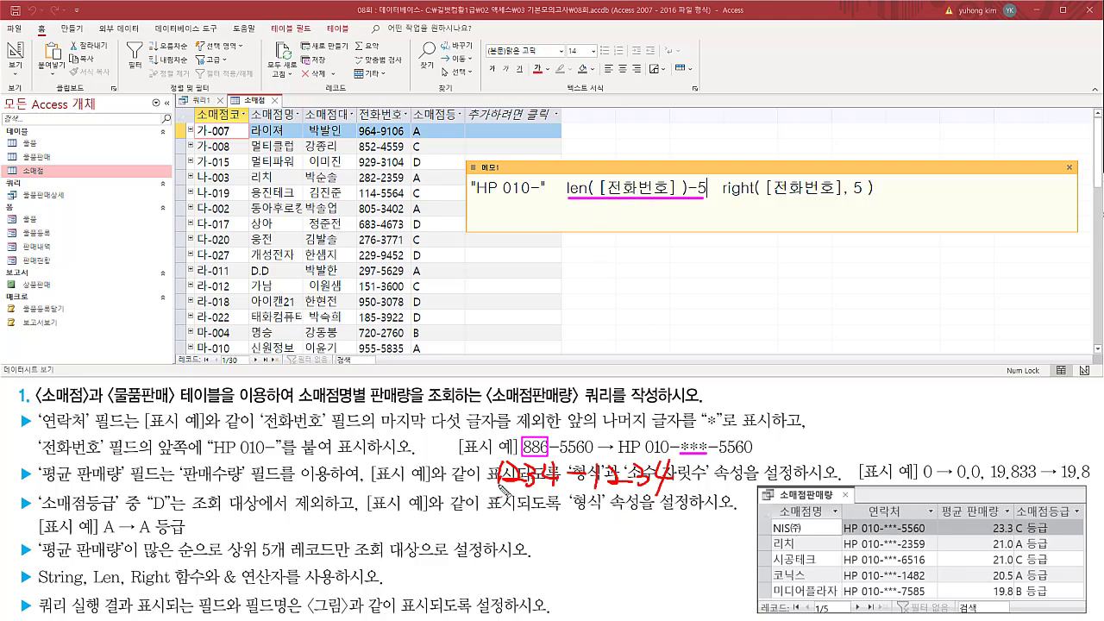
left_click_drag(567, 541, 576, 539)
left_click_drag(630, 208, 632, 227)
mouse_move(695, 202)
left_mouse_down()
mouse_move(712, 199)
mouse_move(670, 222)
mouse_move(642, 266)
mouse_move(662, 259)
mouse_move(661, 283)
left_mouse_up()
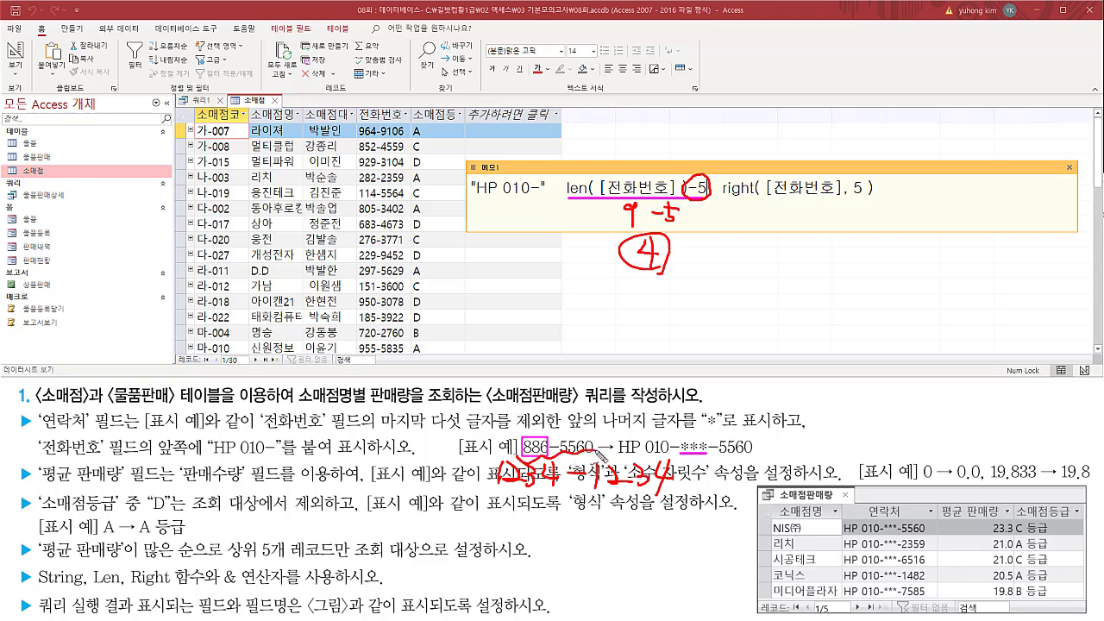
left_click_drag(595, 436, 521, 454)
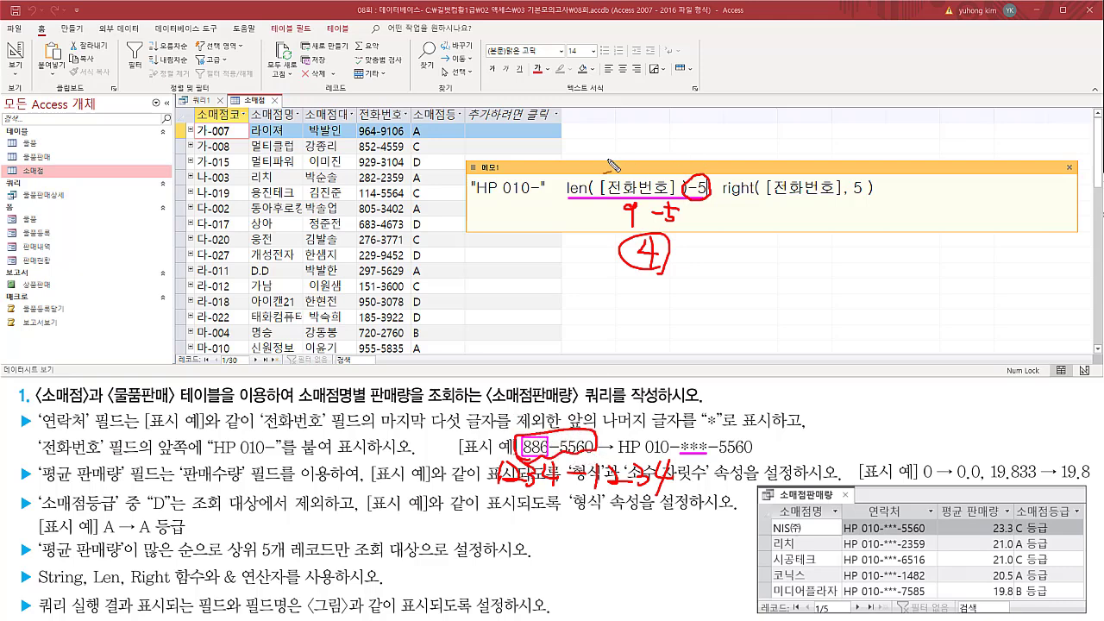
left_click_drag(614, 153, 623, 148)
left_click_drag(647, 150, 676, 146)
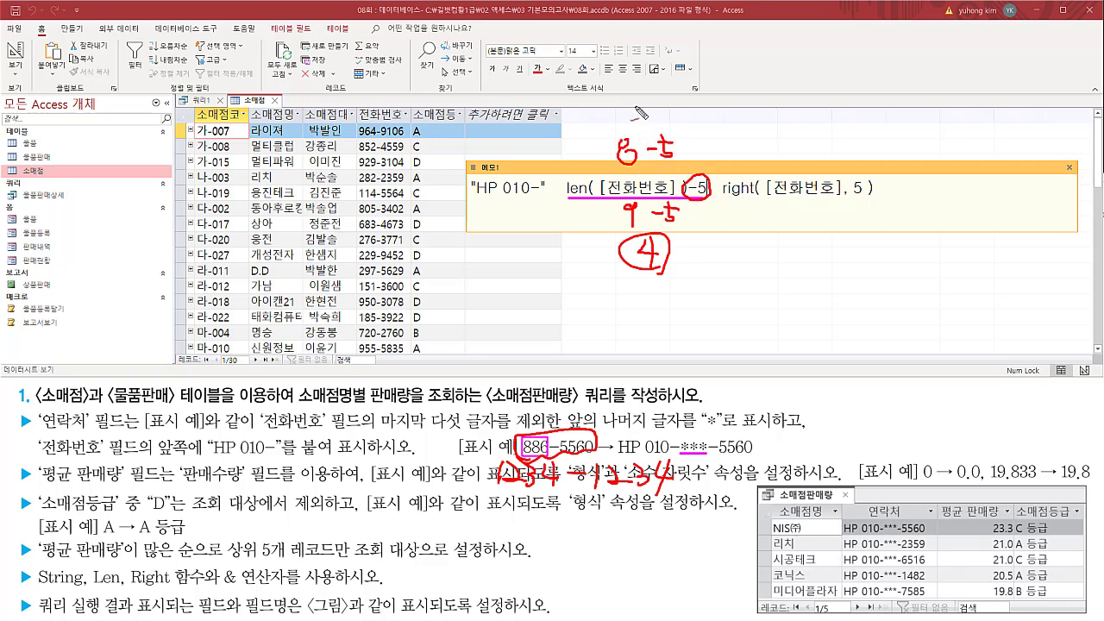
left_click_drag(633, 105, 635, 122)
mouse_move(659, 129)
left_mouse_down()
mouse_move(664, 114)
mouse_move(659, 129)
left_mouse_up()
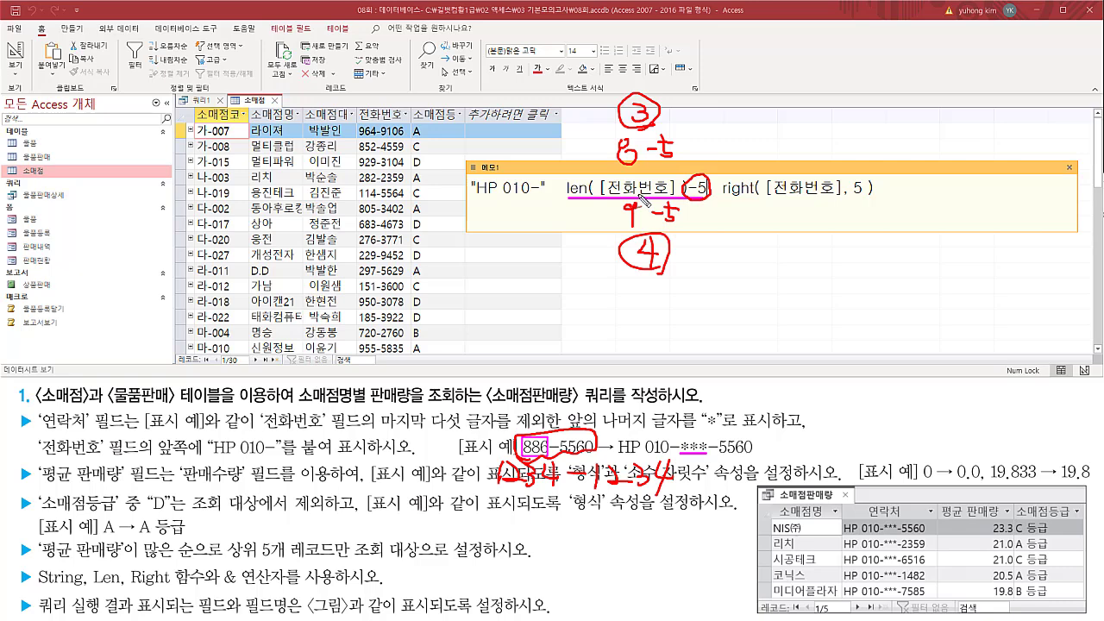
key("Escape")
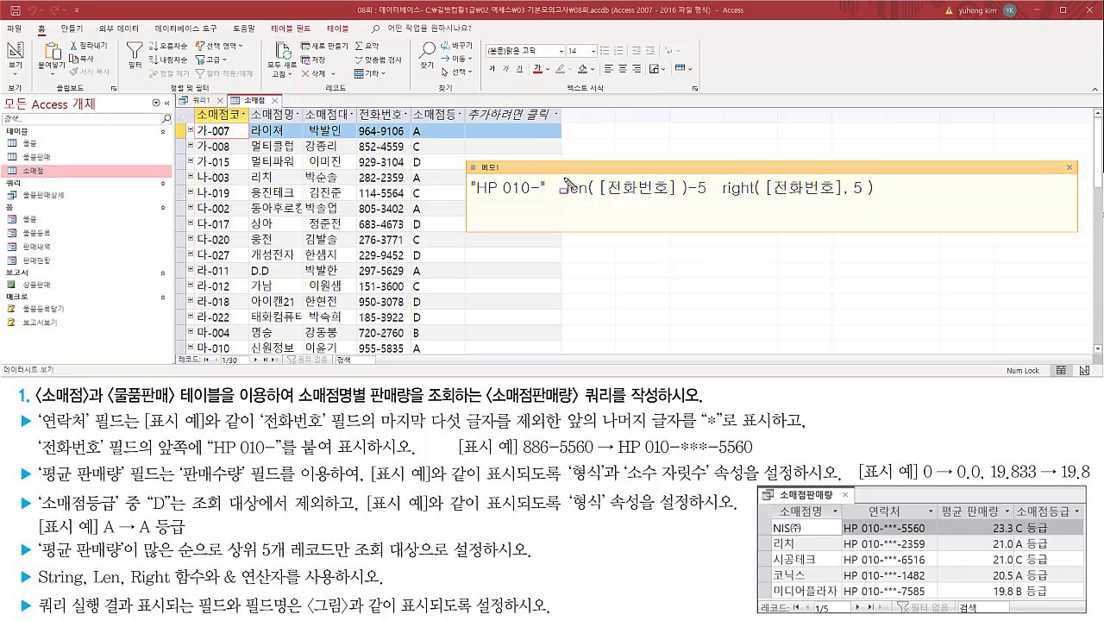
- Write the syntax string( 개수, 문자 ) on a new line above the expression in the memo note
mouse_move(563, 179)
left_mouse_down()
mouse_move(693, 212)
mouse_move(706, 201)
left_mouse_up()
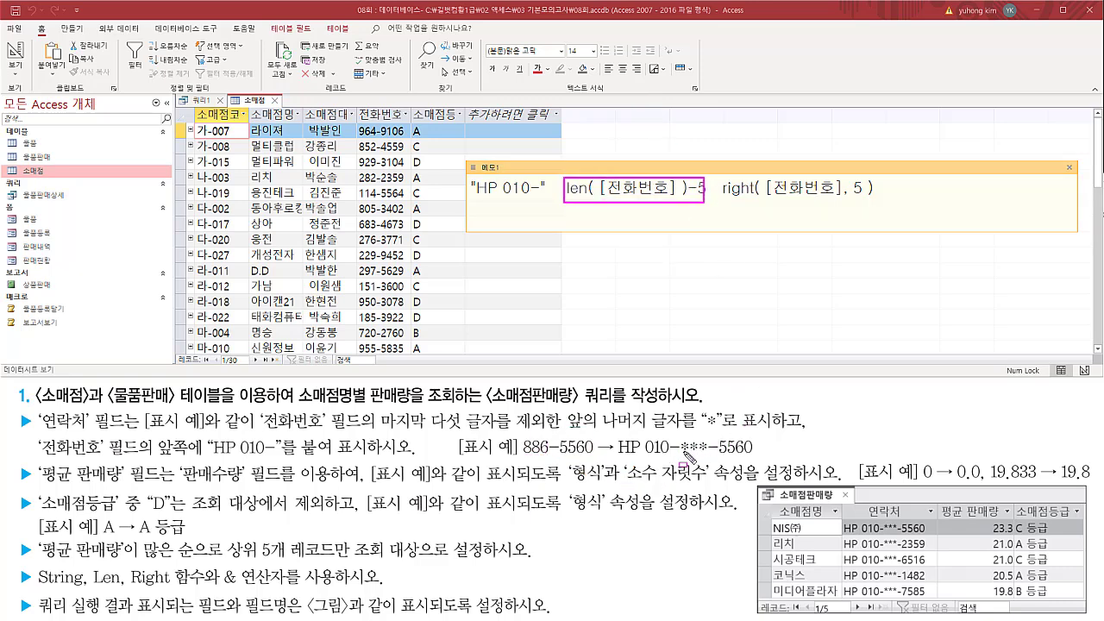
left_click_drag(680, 451, 707, 454)
left_click_drag(33, 595, 93, 595)
key("Escape")
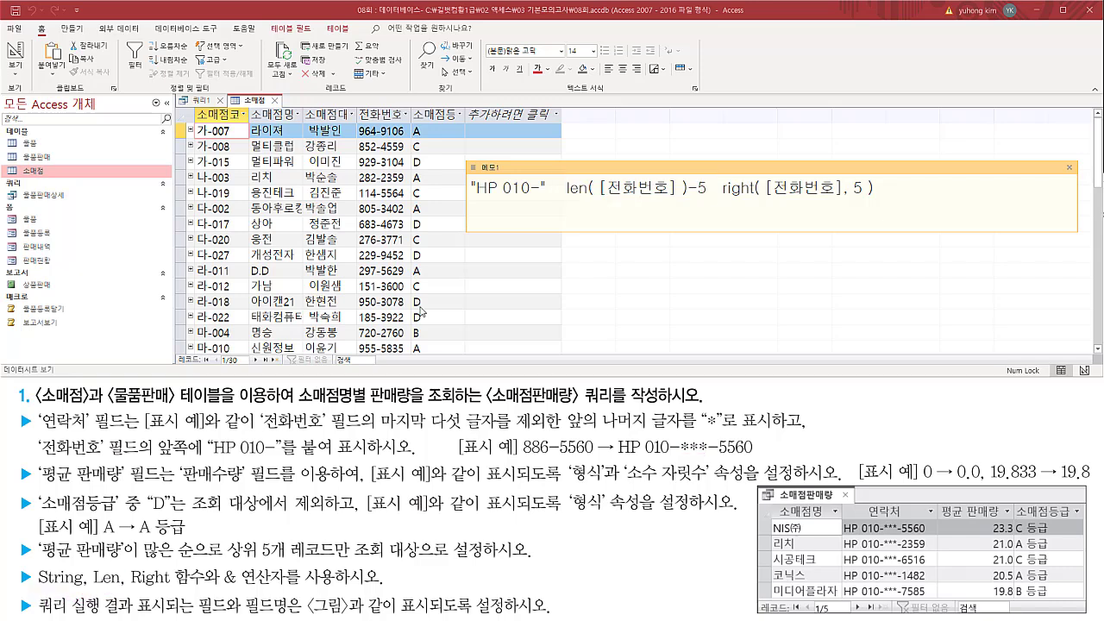
left_click(552, 188)
key("Return")
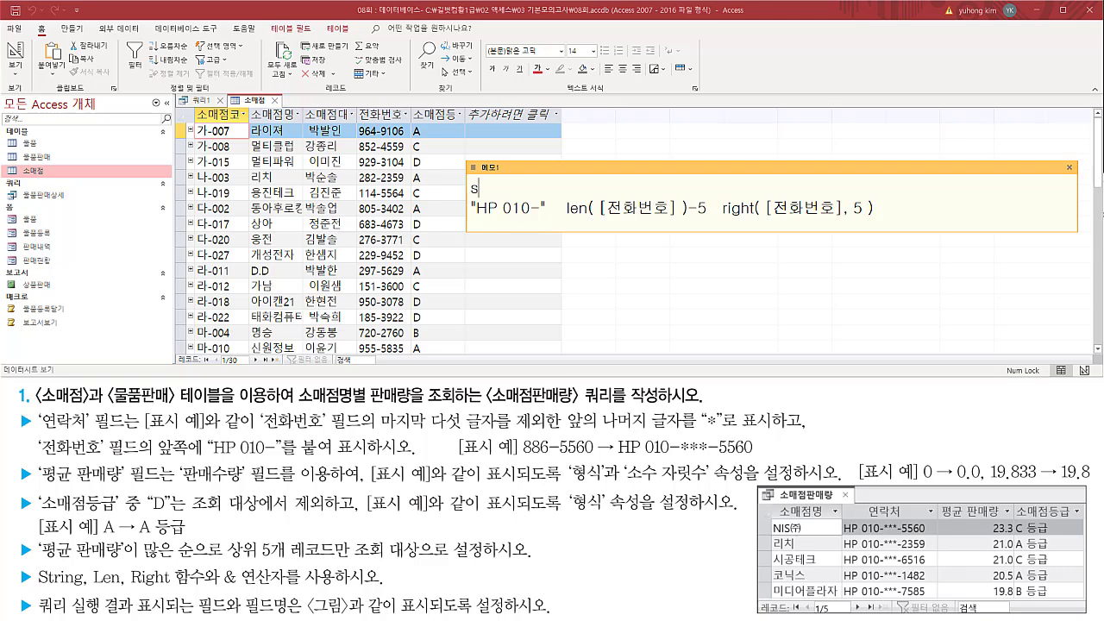
type("string( 개수, 문자")
- Place string( before len( [전화번호] )-5 in the memo so the length becomes the function's count argument
left_click_drag(560, 173, 597, 198)
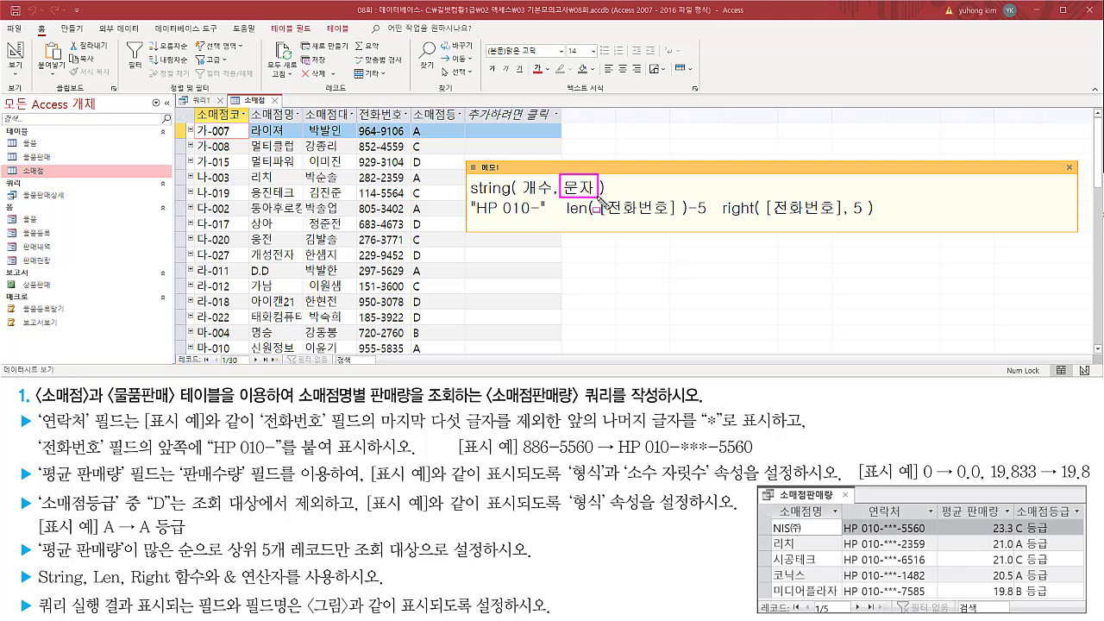
left_click_drag(523, 204, 547, 205)
mouse_move(562, 221)
left_mouse_down()
mouse_move(714, 214)
mouse_move(709, 202)
left_mouse_up()
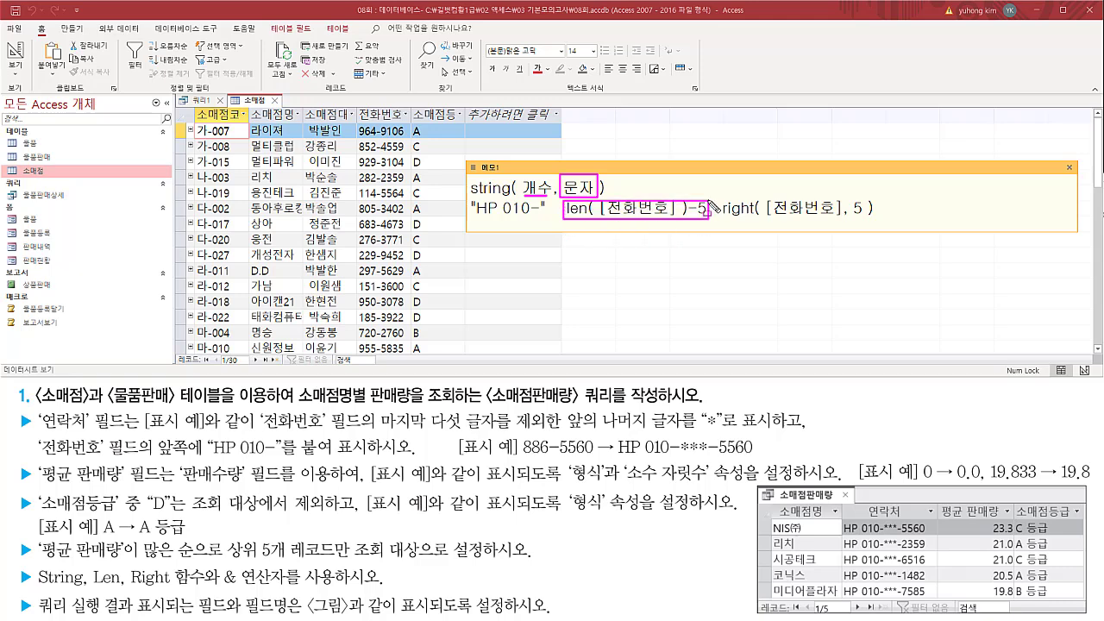
key("Escape")
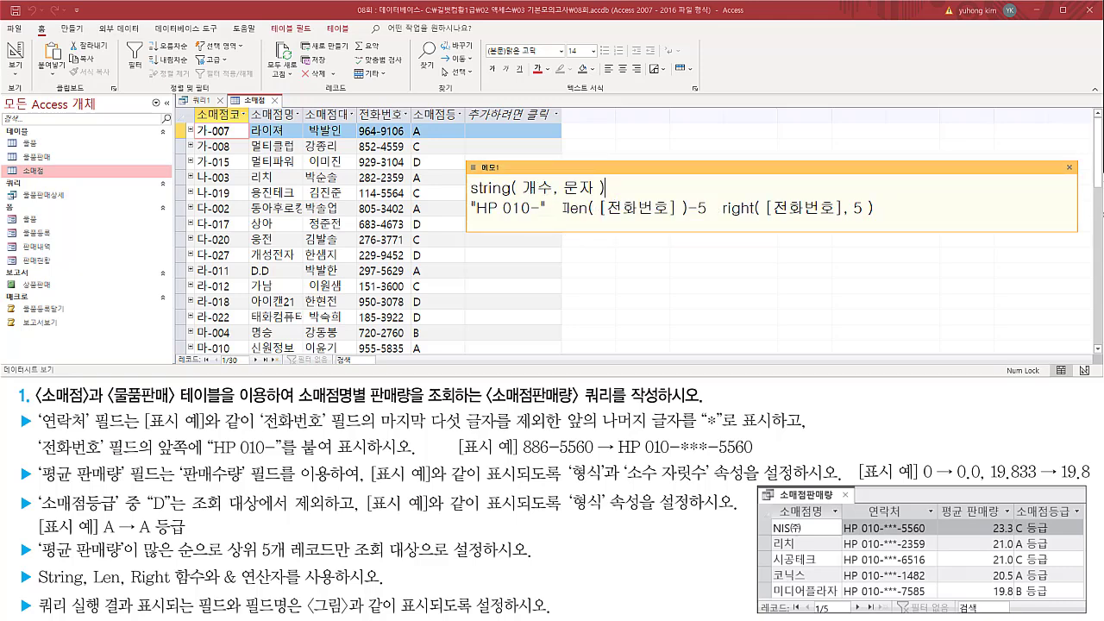
left_click_drag(565, 207, 751, 226)
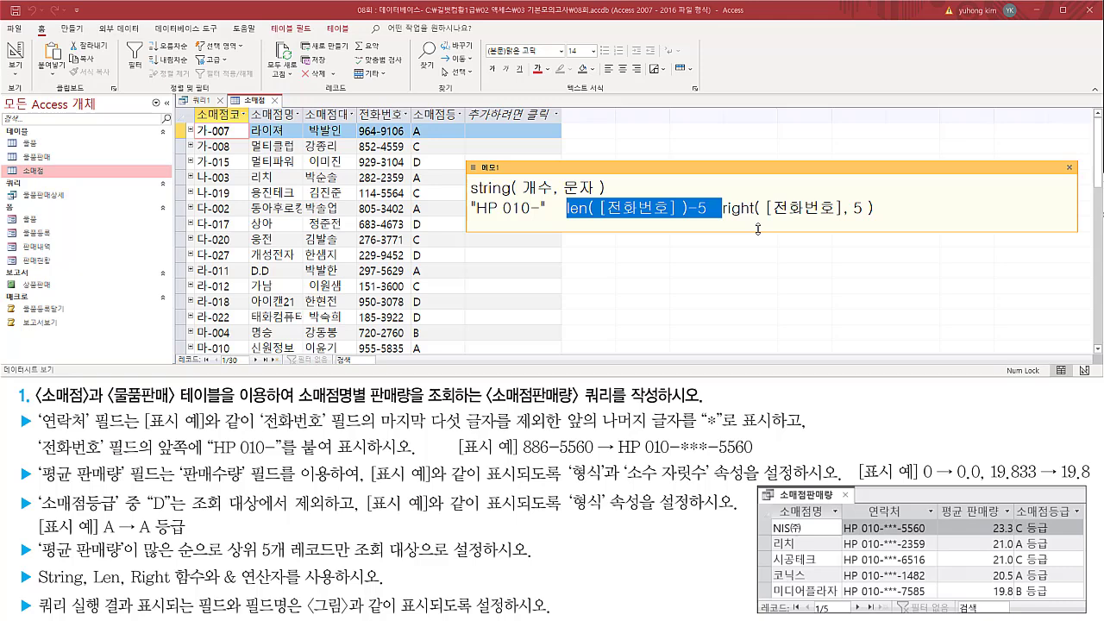
key("BackSpace")
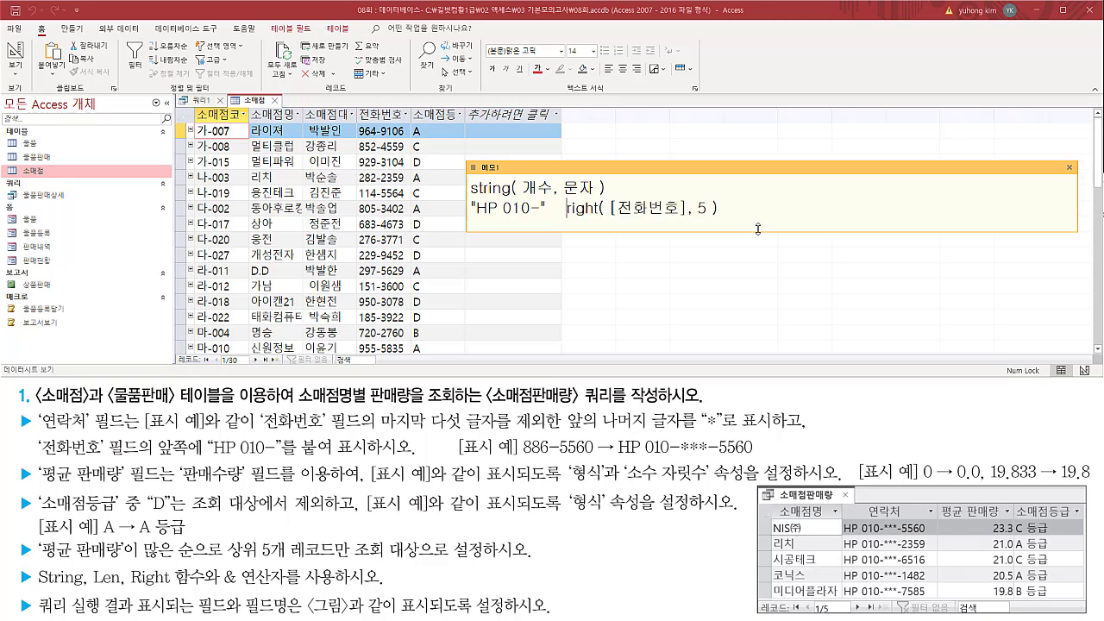
type("ㄴㅅ")
key("BackSpace")
key("BackSpace")
key("Hangul")
type("str")
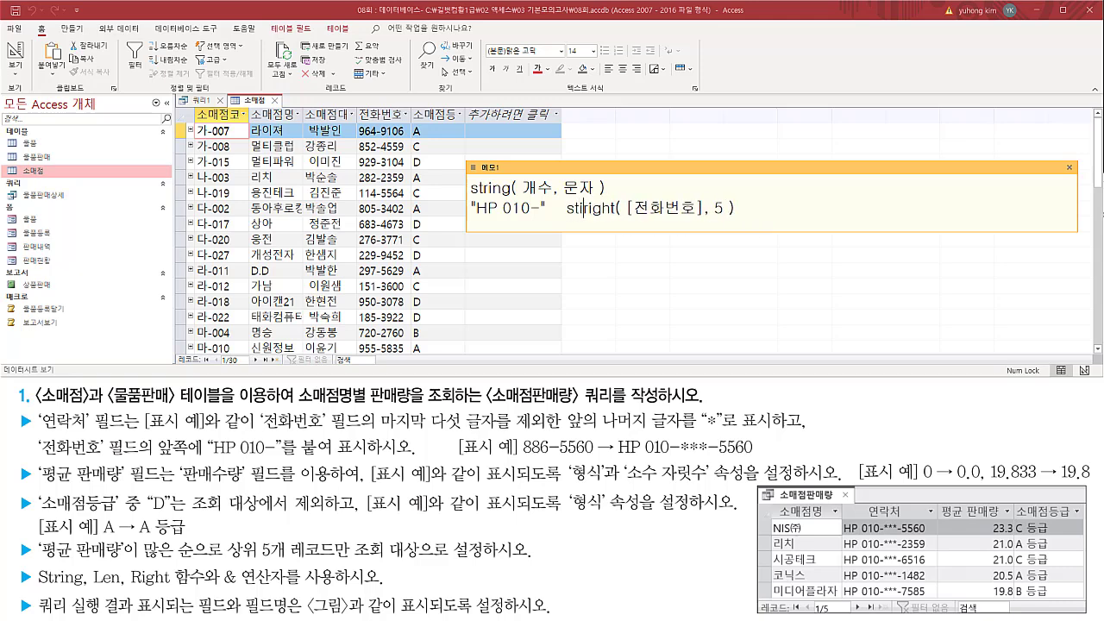
type("ing(right(")
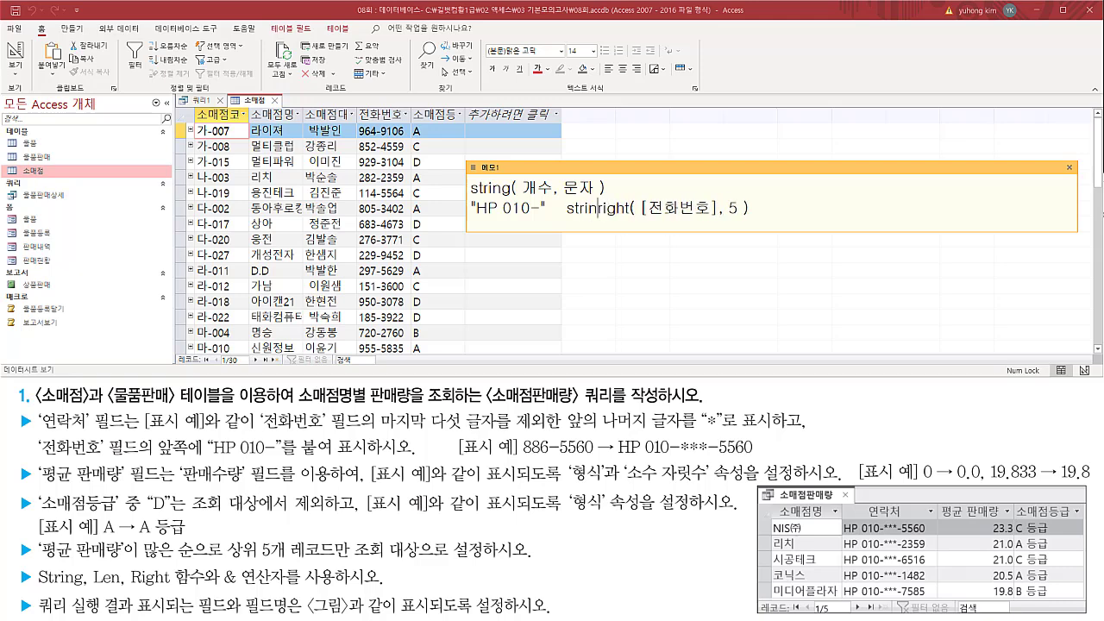
key("BackSpace")
type("(")
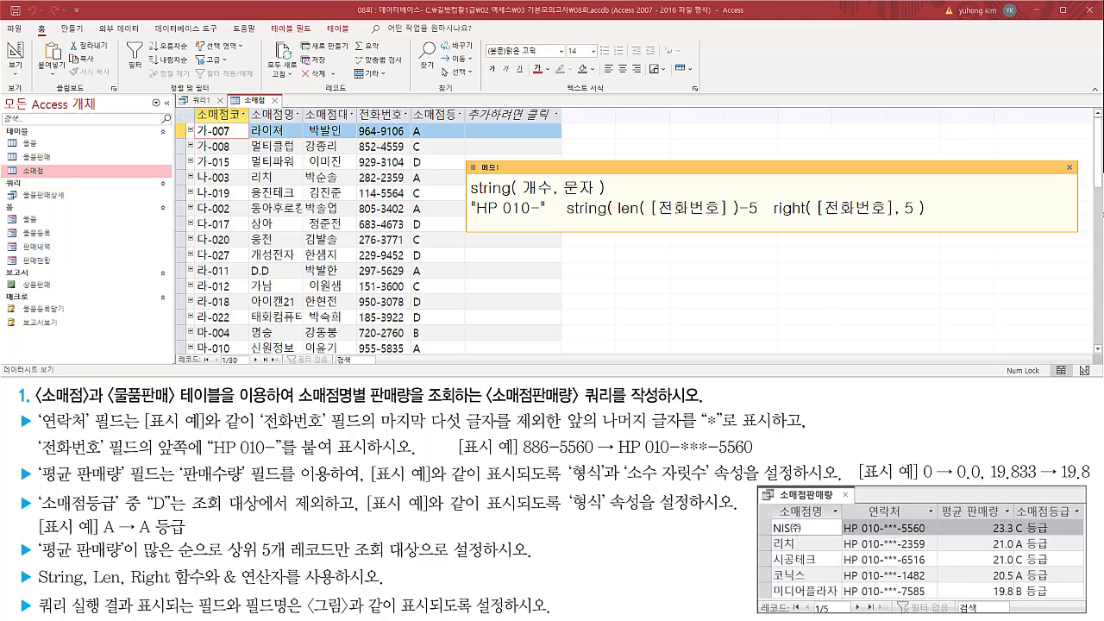
- Add "*" as the second argument after len( [전화번호] )-5 and close the string function's parenthesis in the memo
key("shift+Left")
key("shift+Left")
key("shift+Left")
key("shift+Left")
key("shift+Left")
key("shift+Left")
key("shift+Left")
key("shift+Left")
key("shift+Left")
key("shift+Left")
key("shift+Left")
key("shift+Left")
key("shift+Left")
key("shift+Left")
key("shift+Left")
key("shift+Left")
key("shift+Left")
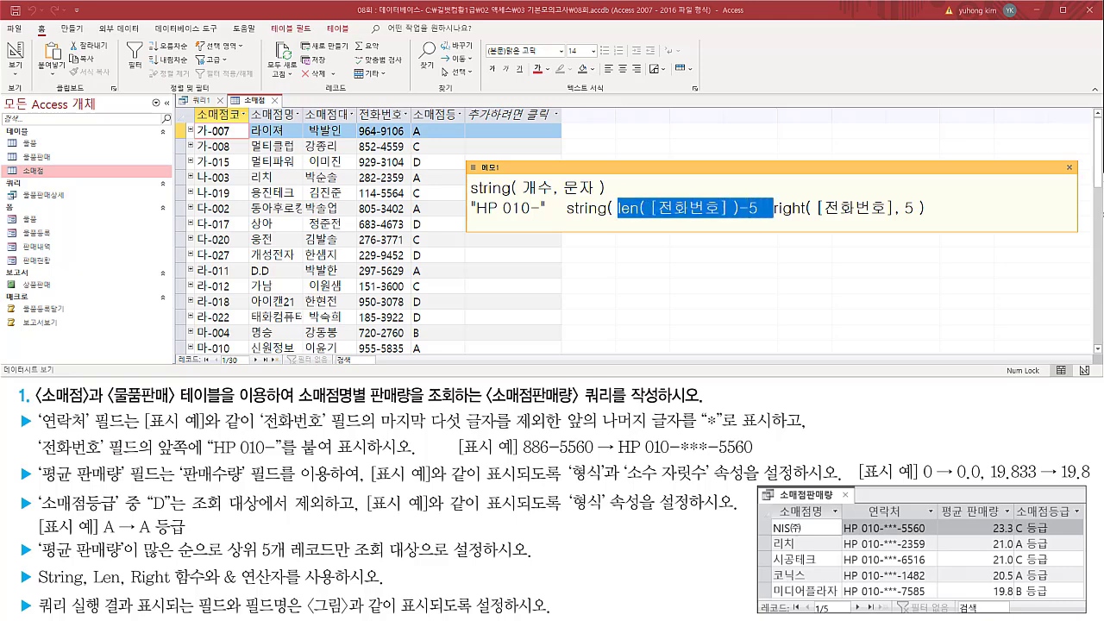
key("Right")
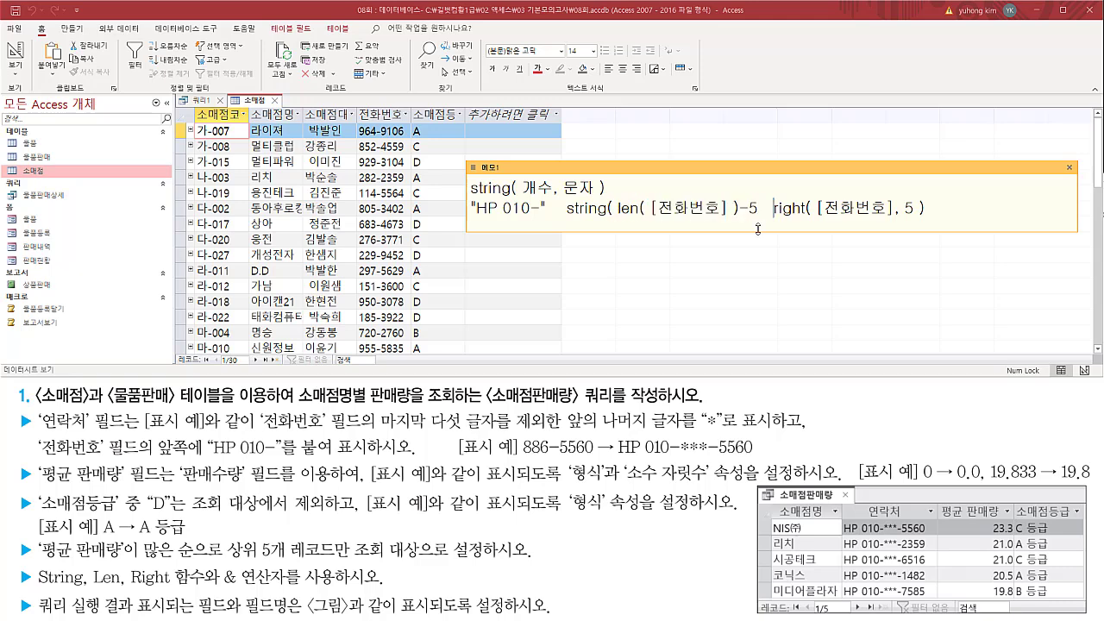
type(", \"")
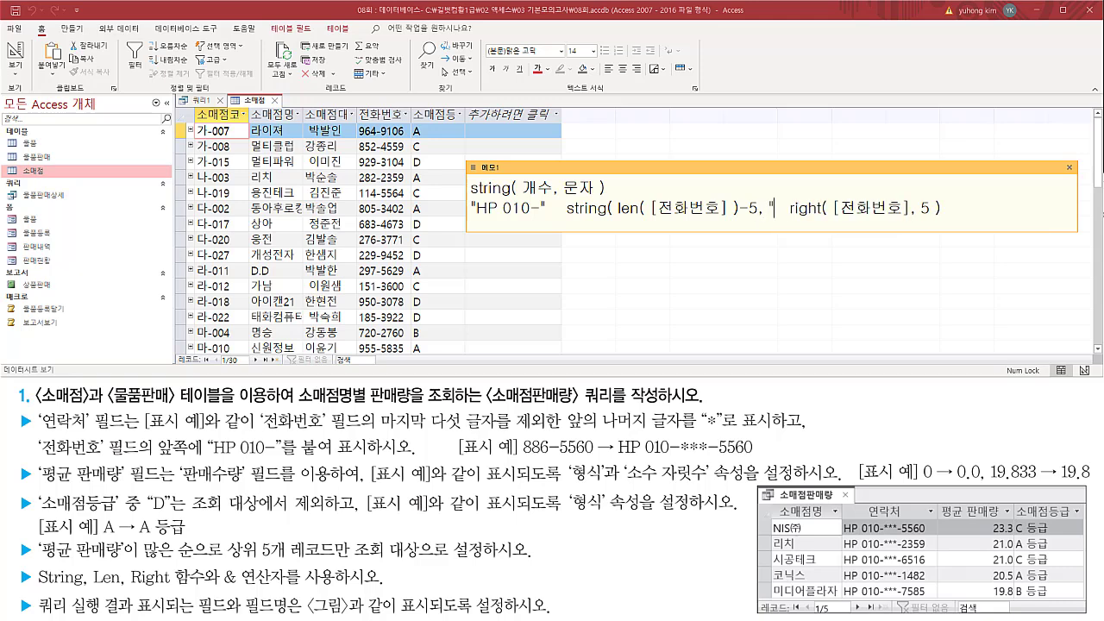
type("*\"")
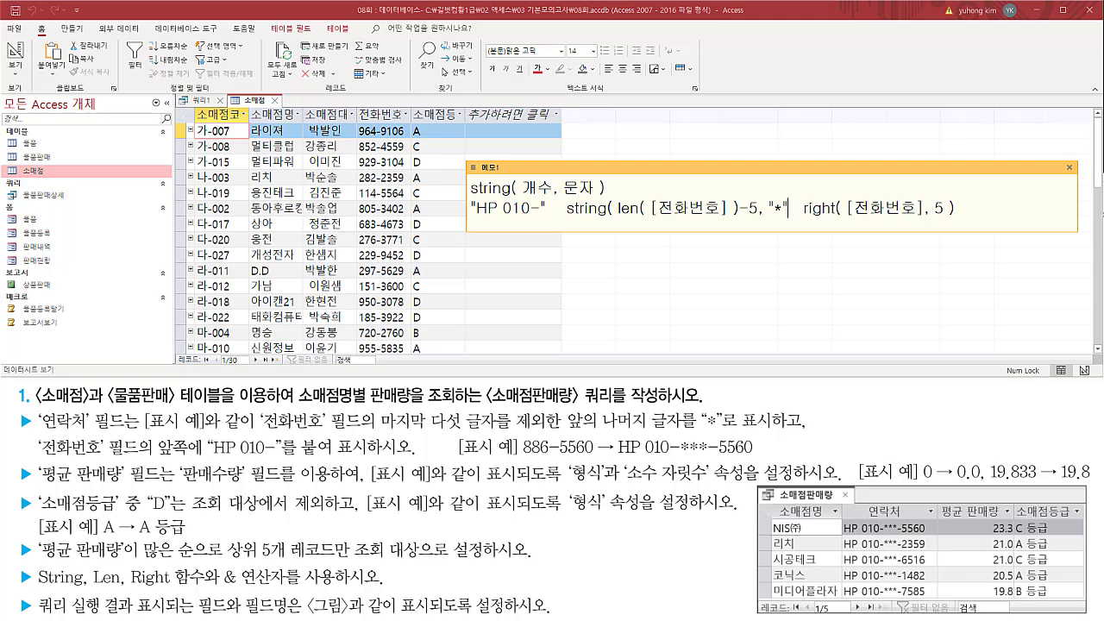
type(" )")
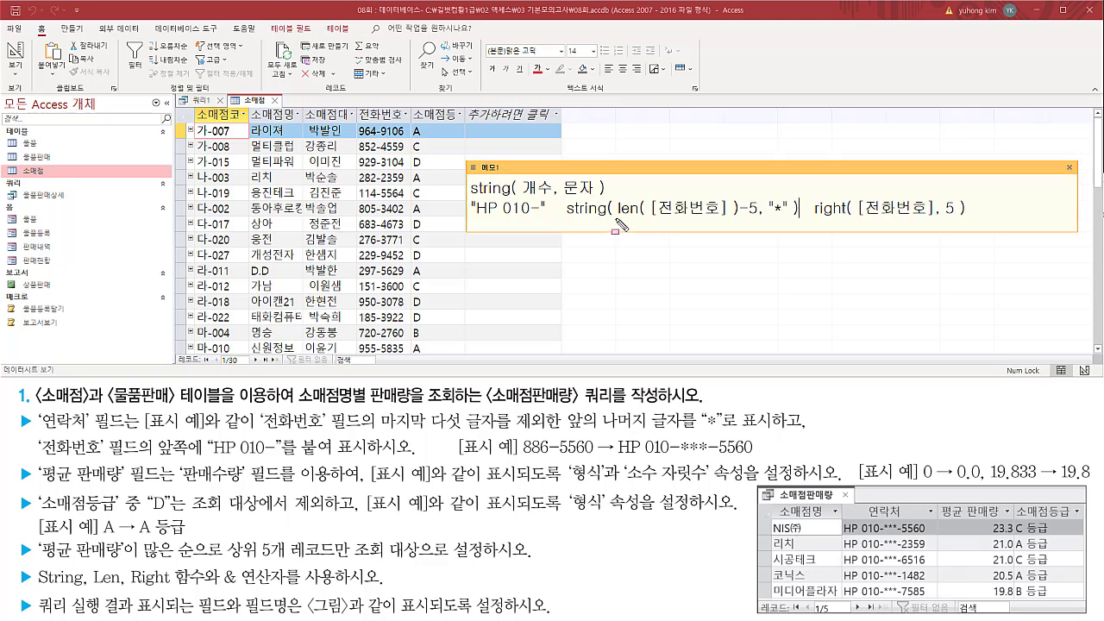
- Check the prefix, the string function's count and character arguments, and the right function against example 886-5560
mouse_move(615, 219)
left_mouse_down()
mouse_move(751, 218)
mouse_move(615, 199)
left_mouse_up()
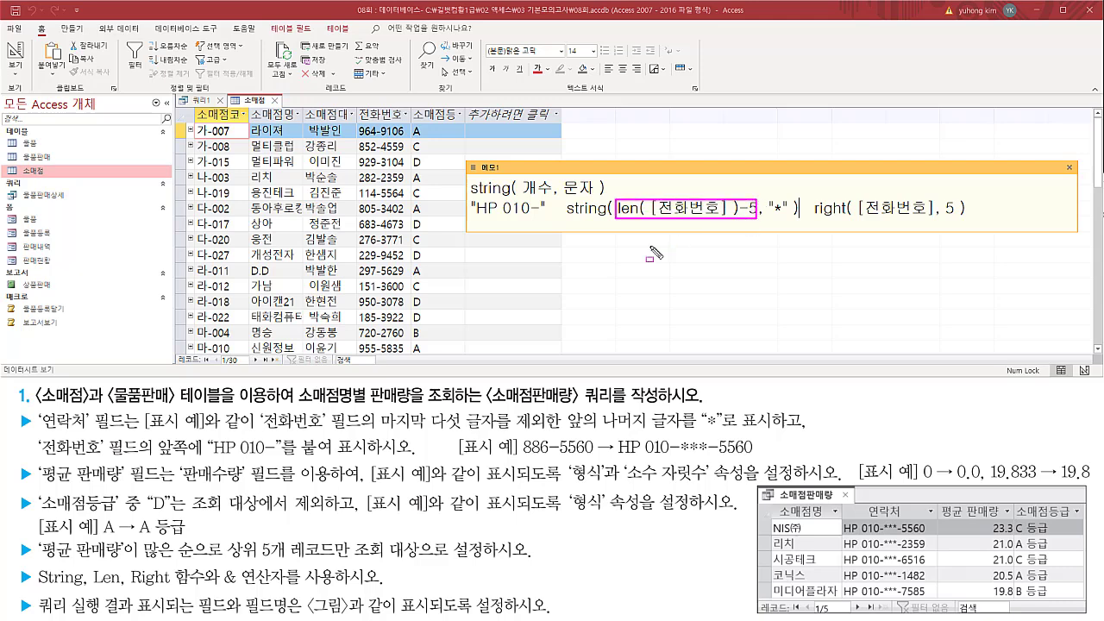
left_click_drag(523, 455, 594, 456)
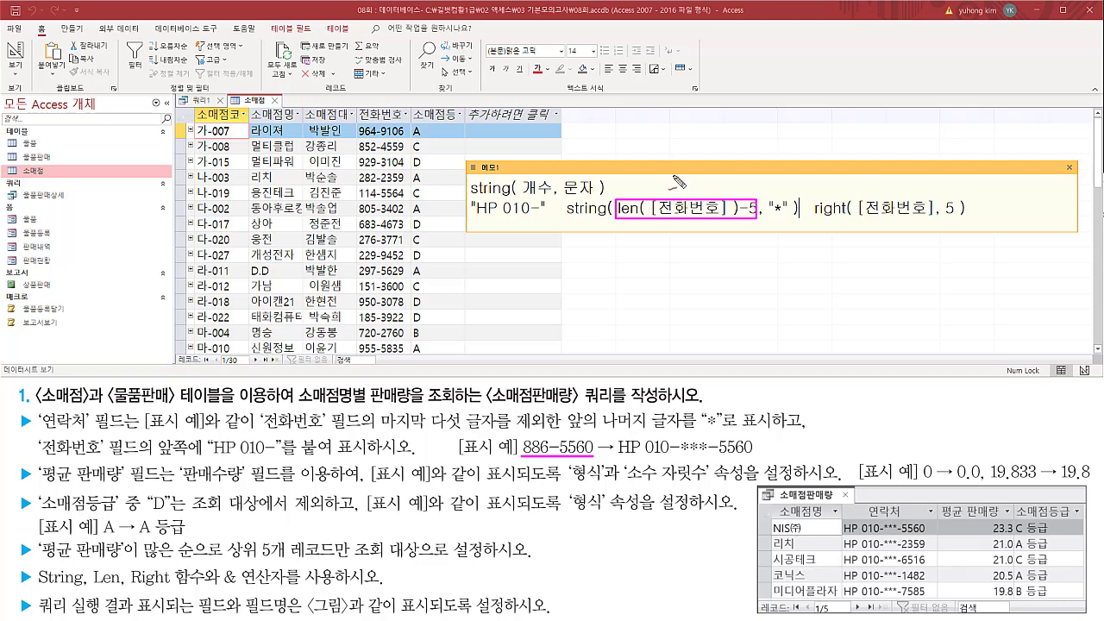
left_click_drag(682, 188, 675, 194)
mouse_move(781, 188)
left_mouse_down()
mouse_move(786, 201)
mouse_move(797, 173)
left_mouse_up()
left_click_drag(561, 237, 570, 235)
left_click_drag(473, 222, 547, 221)
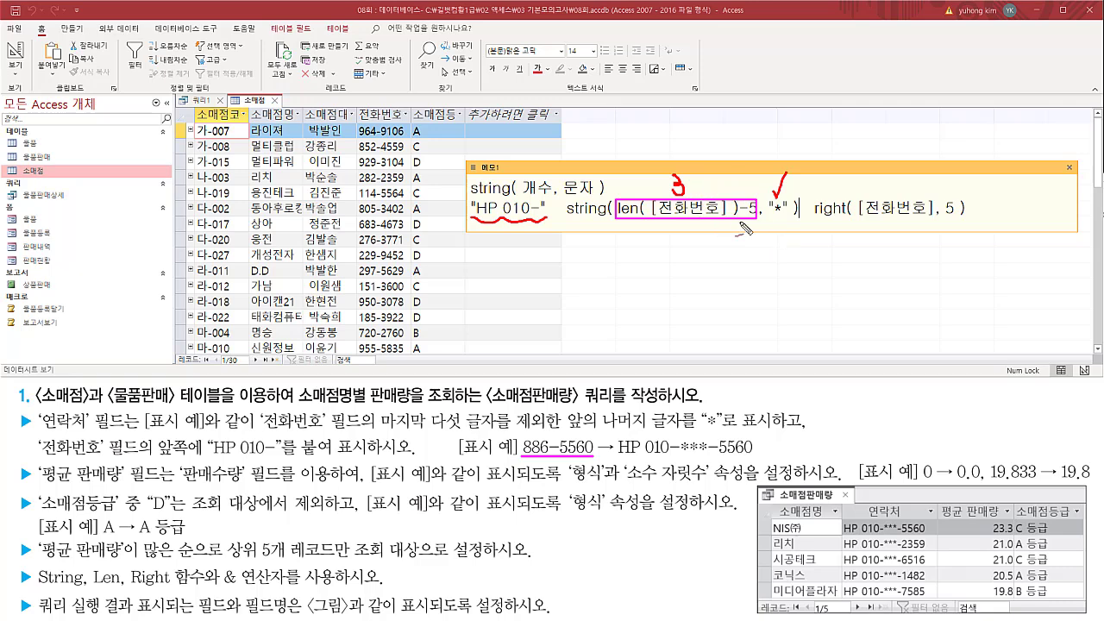
left_click_drag(818, 221, 968, 216)
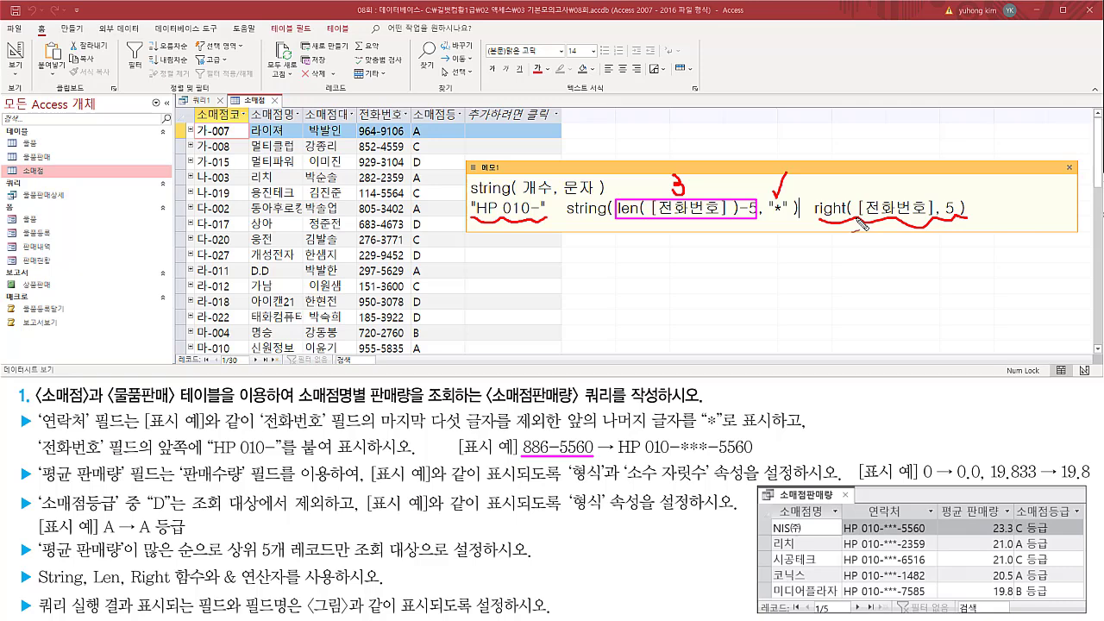
key("Escape")
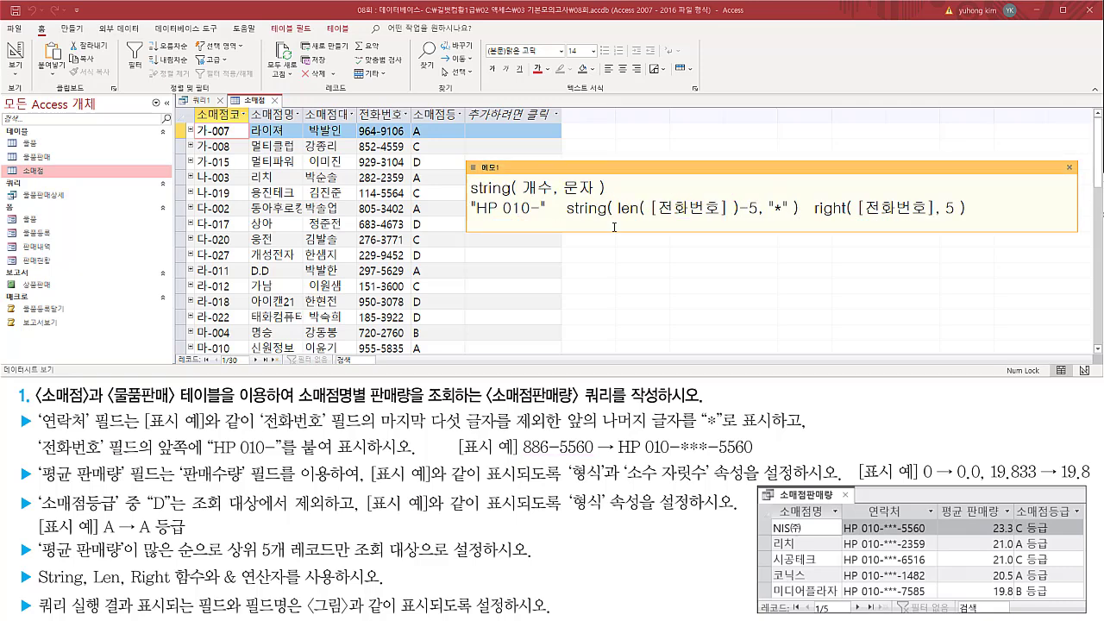
- Join the "HP 010-" prefix, the string function and the right function with & operators in the memo
type("&")
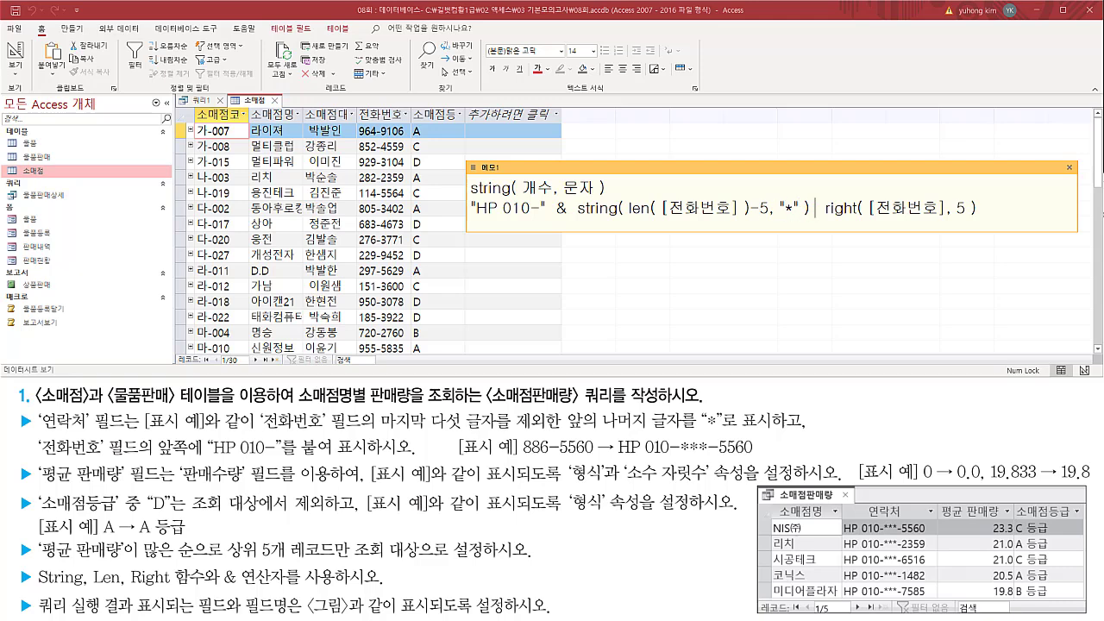
type("&")
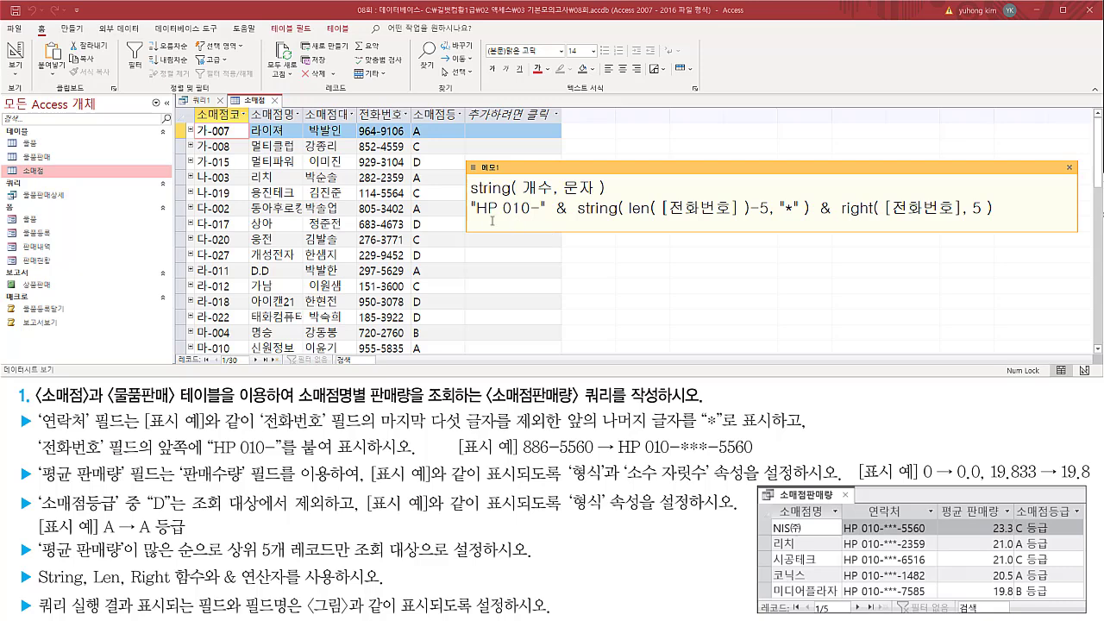
left_click_drag(470, 217, 541, 219)
mouse_move(555, 198)
left_mouse_down()
mouse_move(566, 224)
mouse_move(829, 221)
mouse_move(820, 198)
mouse_move(849, 218)
mouse_move(988, 218)
left_mouse_up()
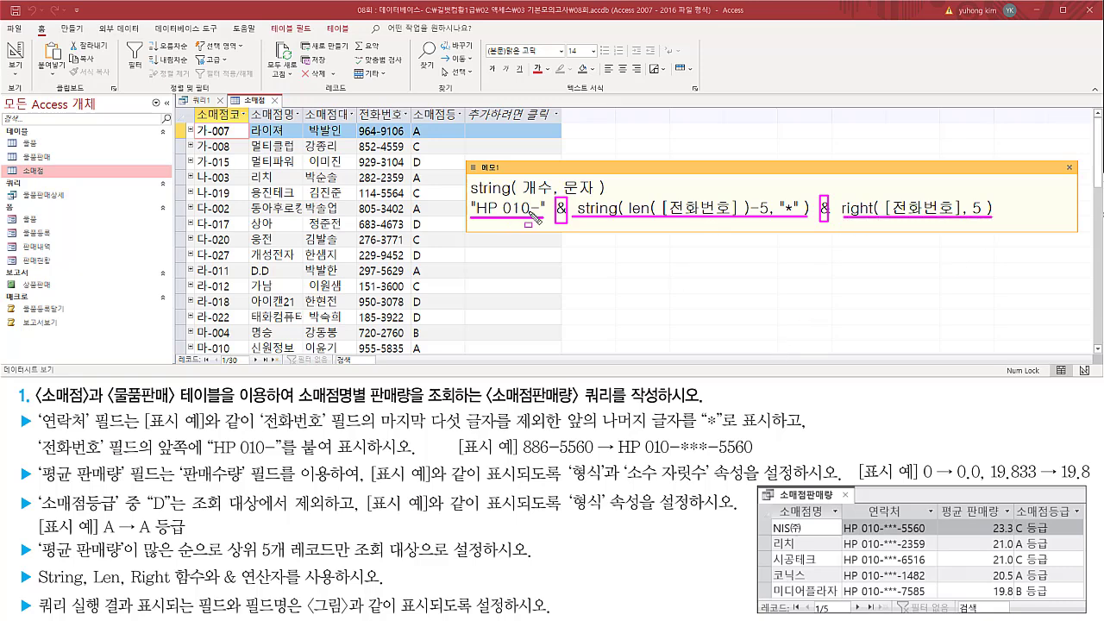
- Put the field name 연락처: in front of the whole expression in the memo, matching the sample result's column heading
left_click_drag(858, 502, 913, 516)
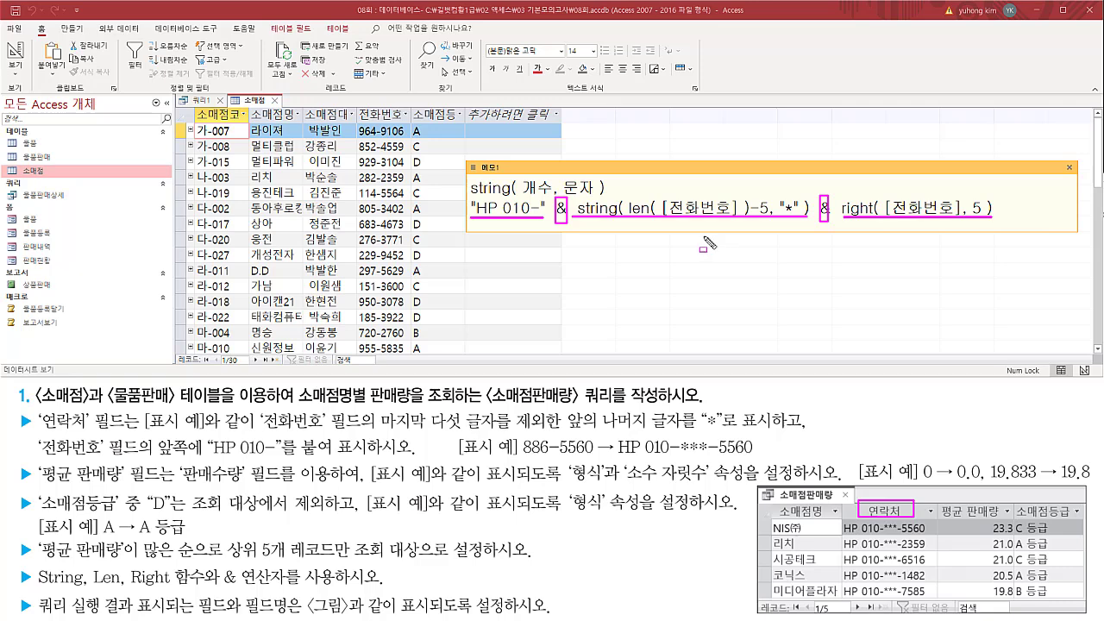
key("Escape")
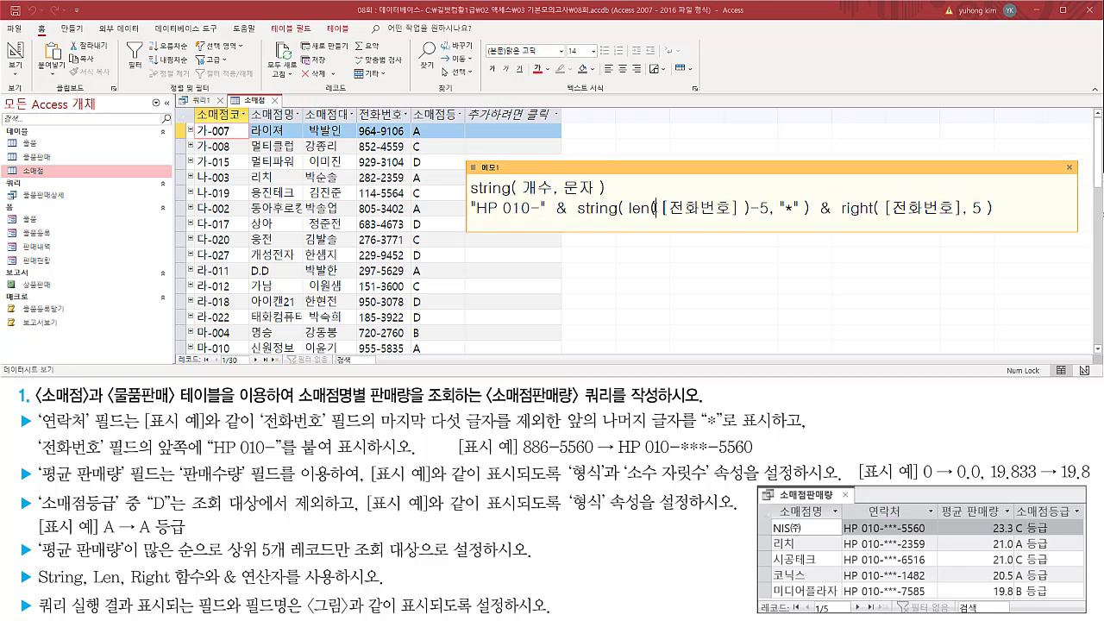
type("dus")
key("BackSpace")
key("BackSpace")
key("BackSpace")
key("Hangul")
type("연락")
type("ㅊ")
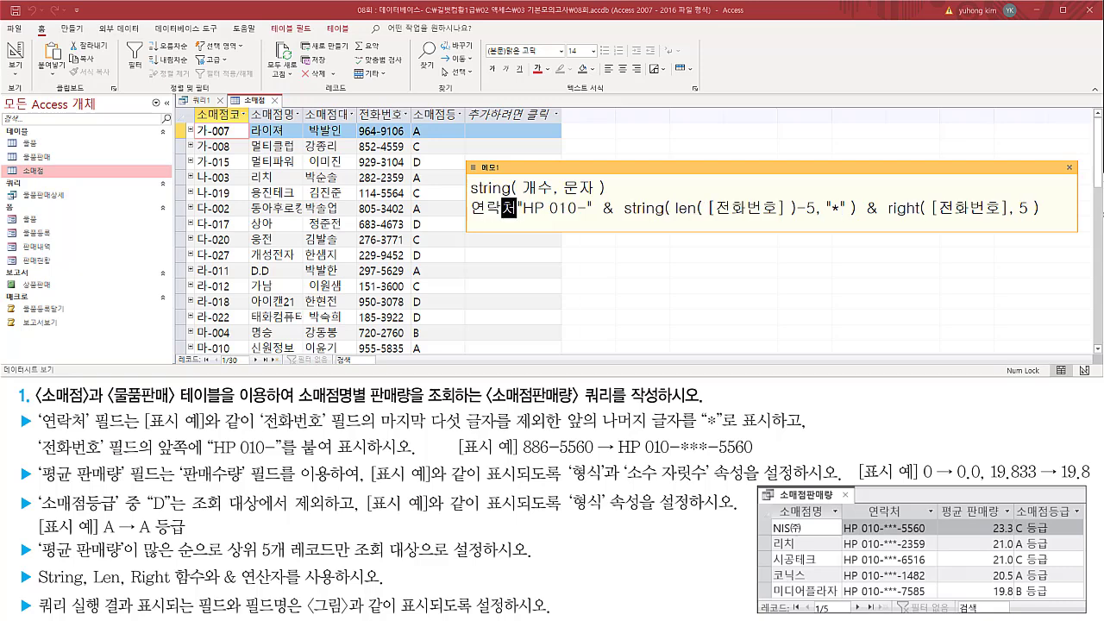
type(":")
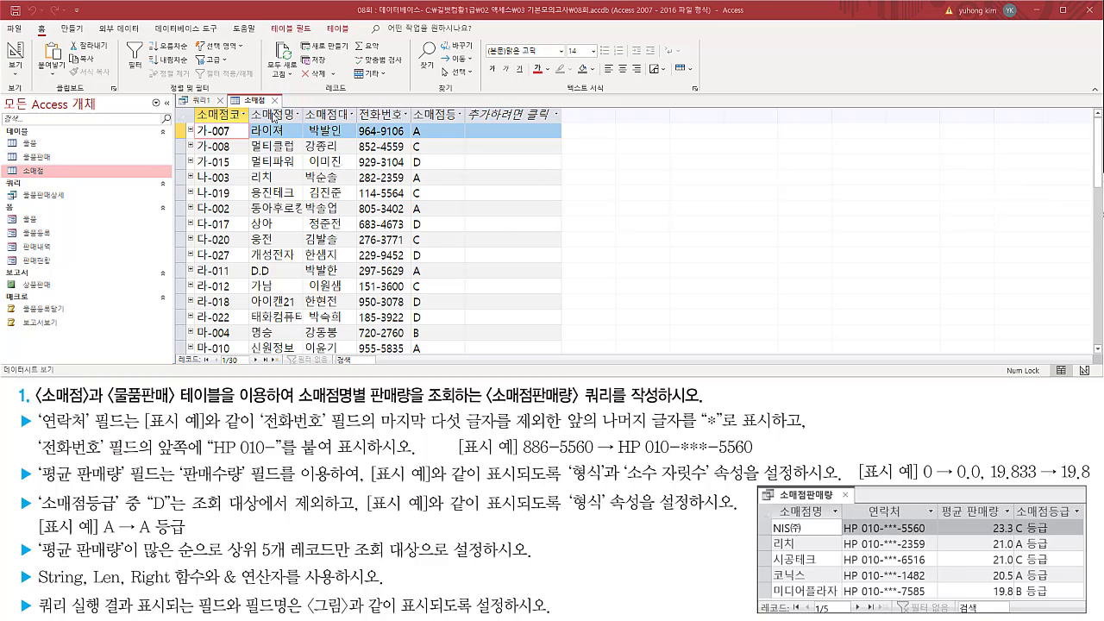
- Close the 소매점 table and add 연락처: "HP 010-" & String(Len([전화번호])-5,"*") & Right([전화번호],5) as the second query field, widening its column to fit
left_click(275, 102)
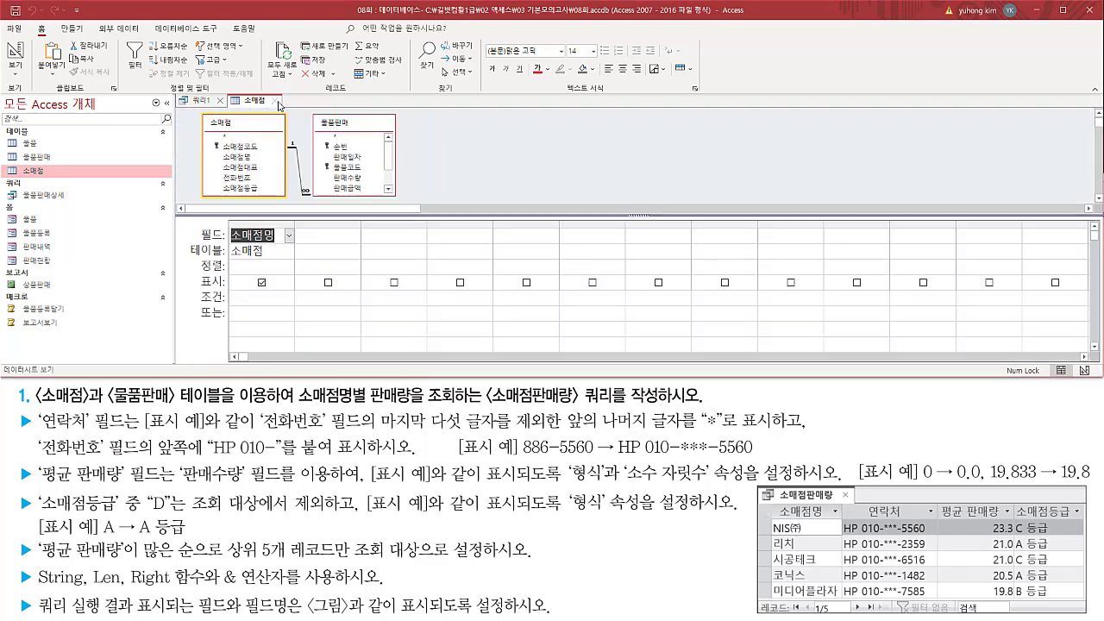
left_click(336, 236)
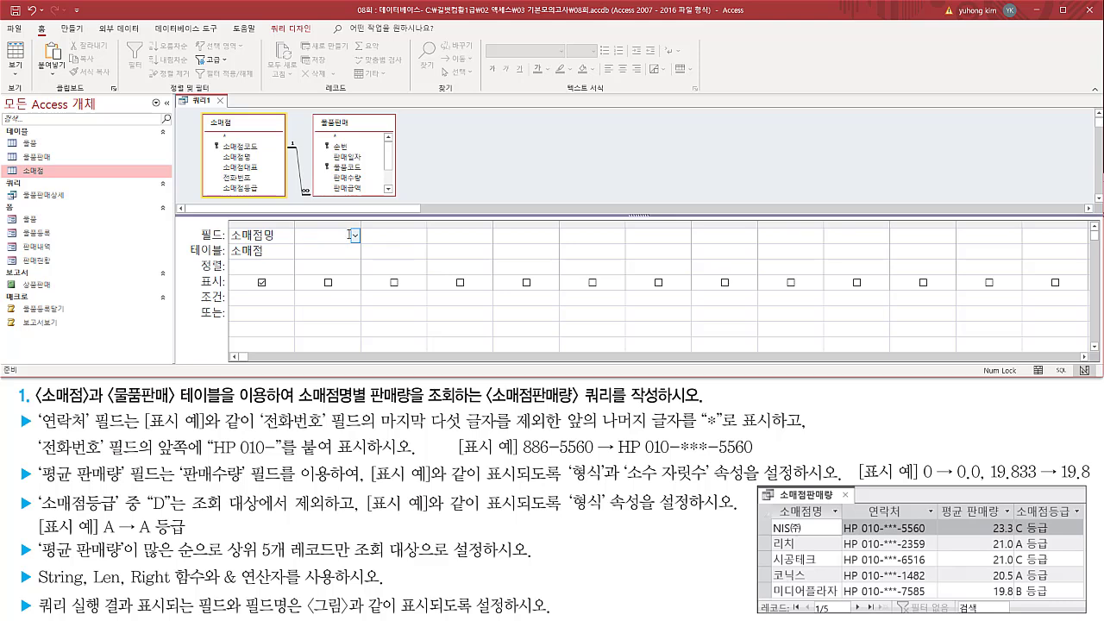
key("ctrl+v")
left_click(330, 249)
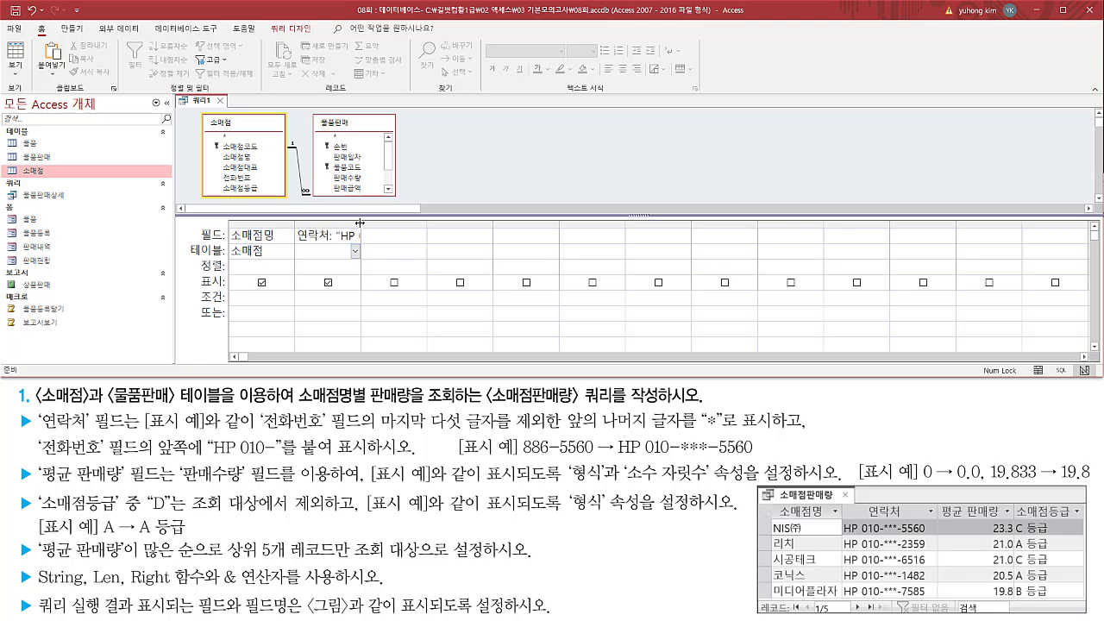
double_click(360, 223)
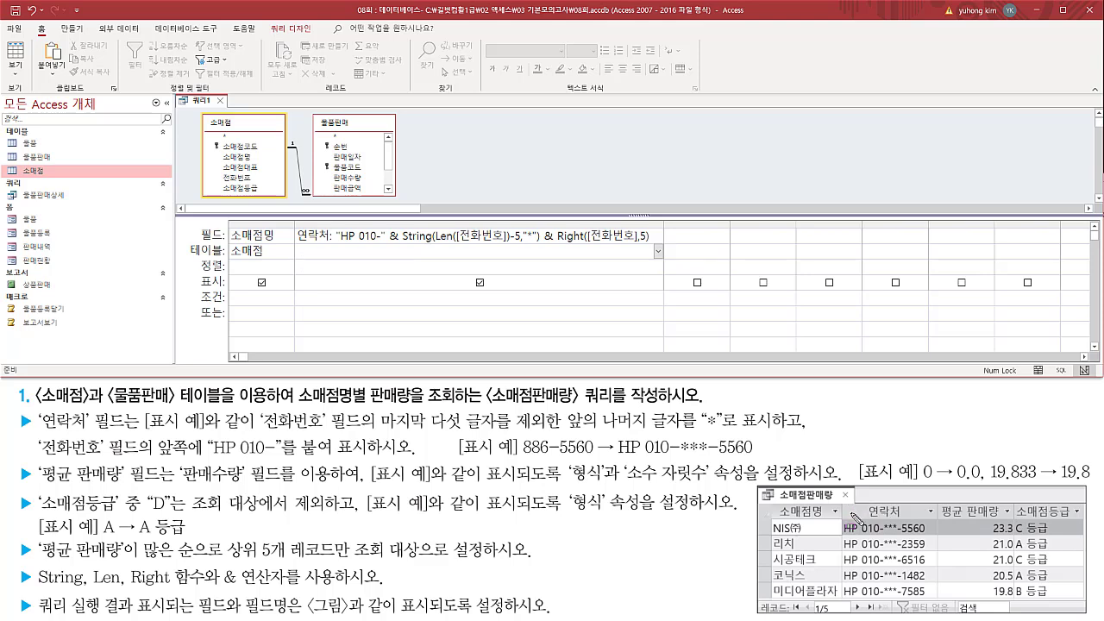
- Add the 판매수량 field from 물품판매 as the query's third column, as the source for 평균 판매량
left_click_drag(845, 503, 938, 602)
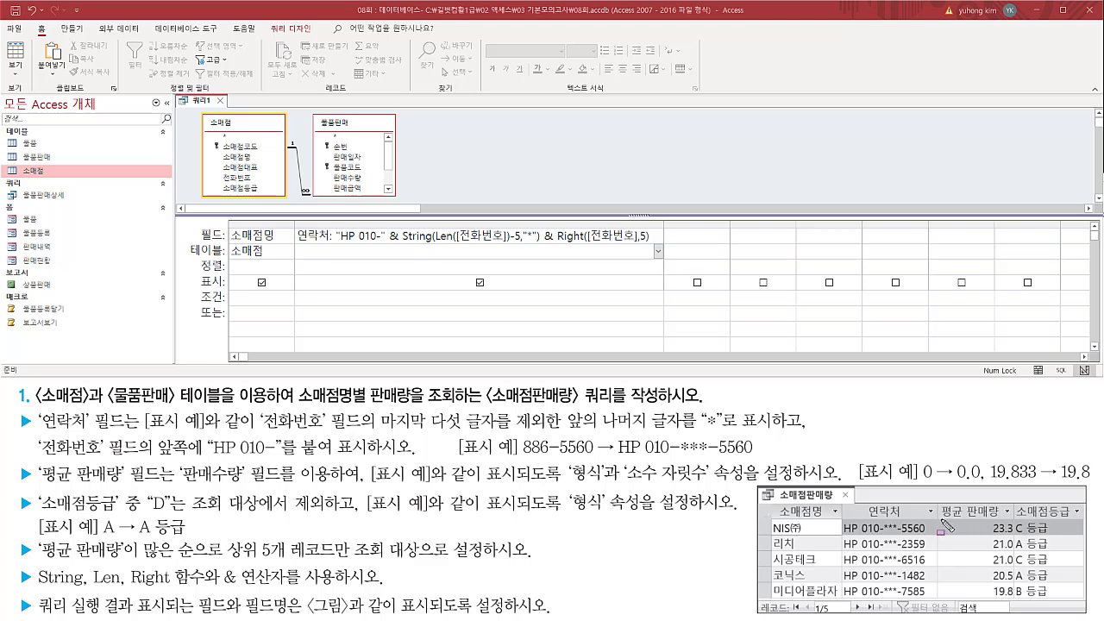
mouse_move(935, 519)
left_mouse_down()
mouse_move(1001, 527)
mouse_move(1005, 506)
left_mouse_up()
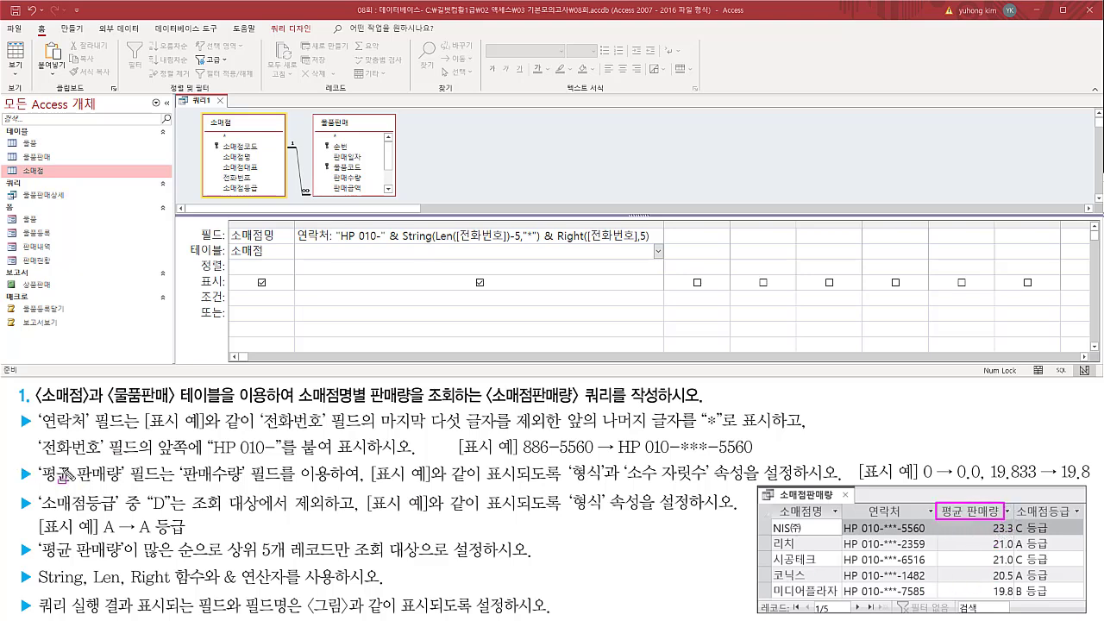
mouse_move(16, 464)
left_mouse_down()
mouse_move(33, 483)
mouse_move(126, 494)
left_mouse_up()
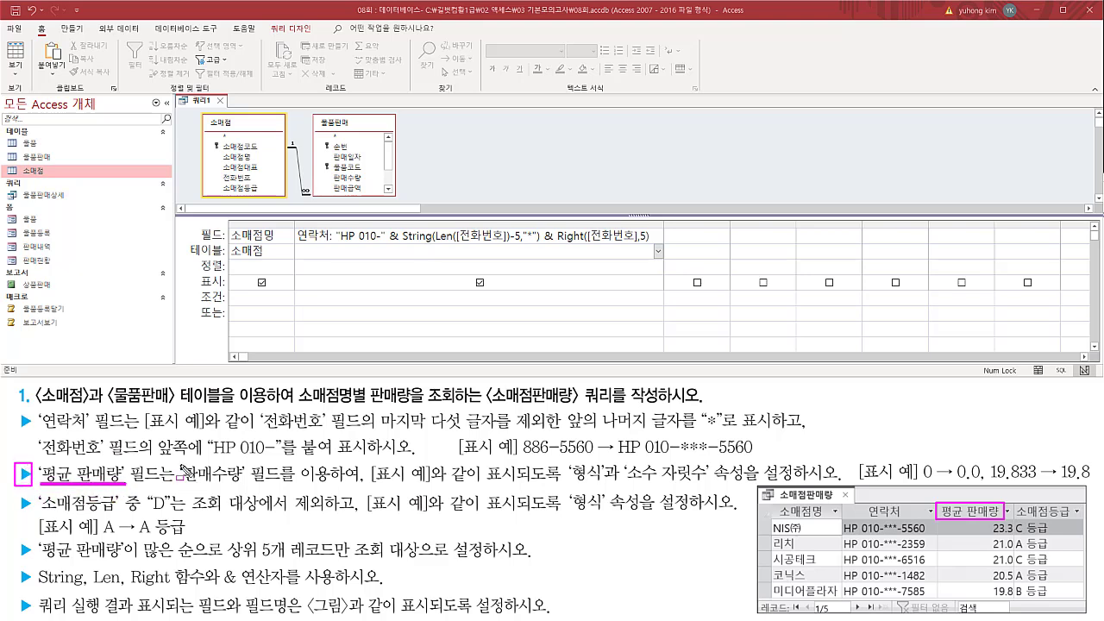
left_click_drag(178, 462, 248, 488)
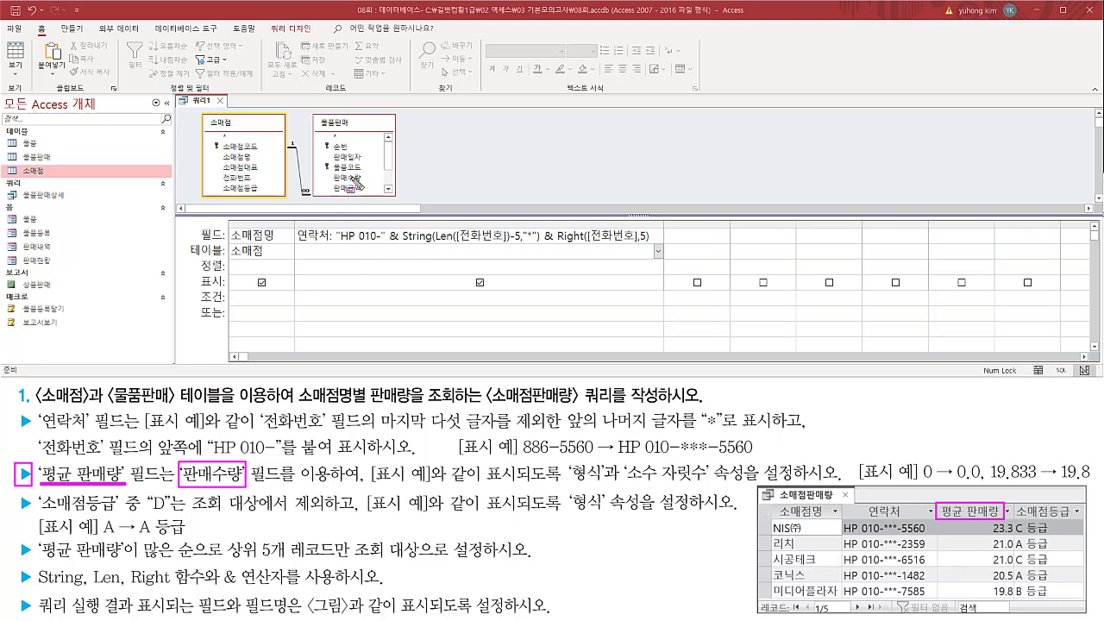
left_click_drag(328, 171, 382, 199)
key("Escape")
left_click(674, 233)
left_click(350, 179)
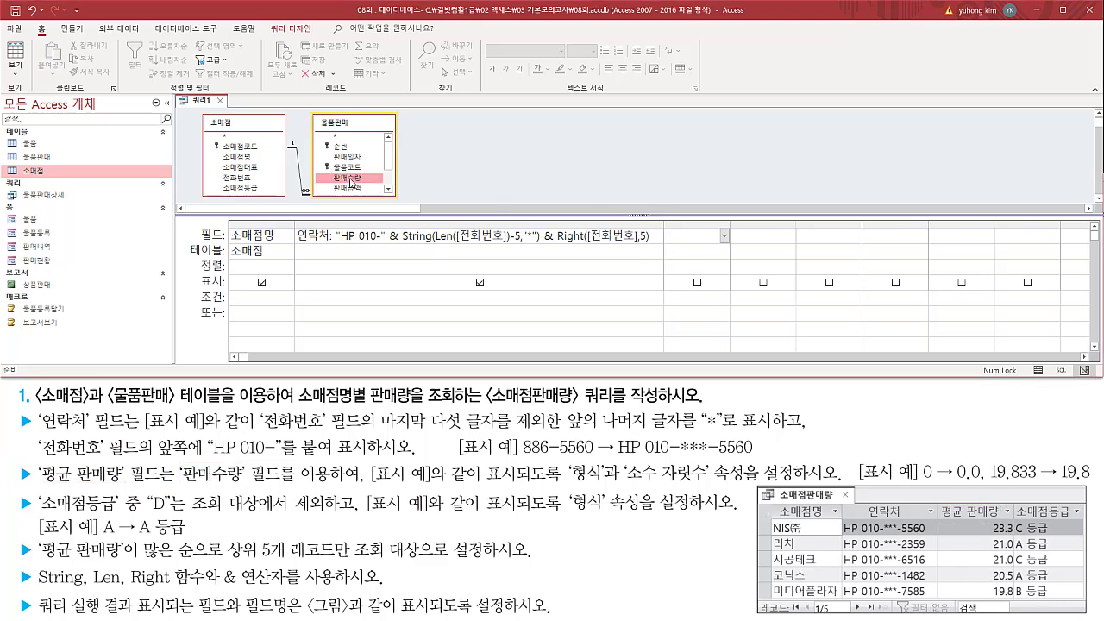
left_click_drag(350, 181, 690, 234)
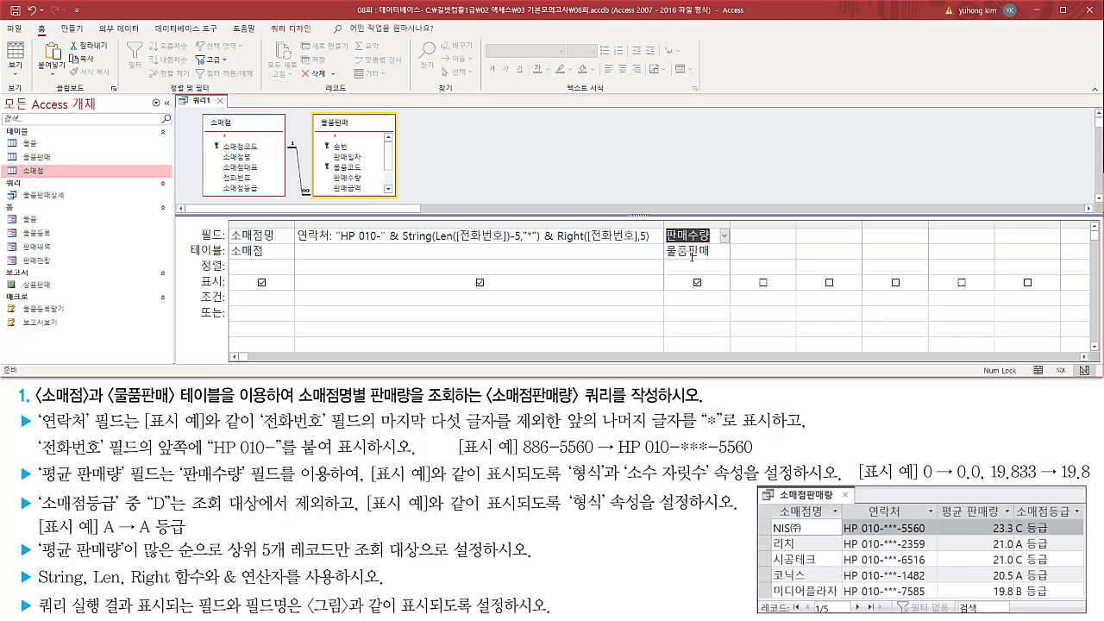
- Add the 소매점등급 field from 소매점 as the query's fourth column
left_click_drag(1010, 503, 1074, 519)
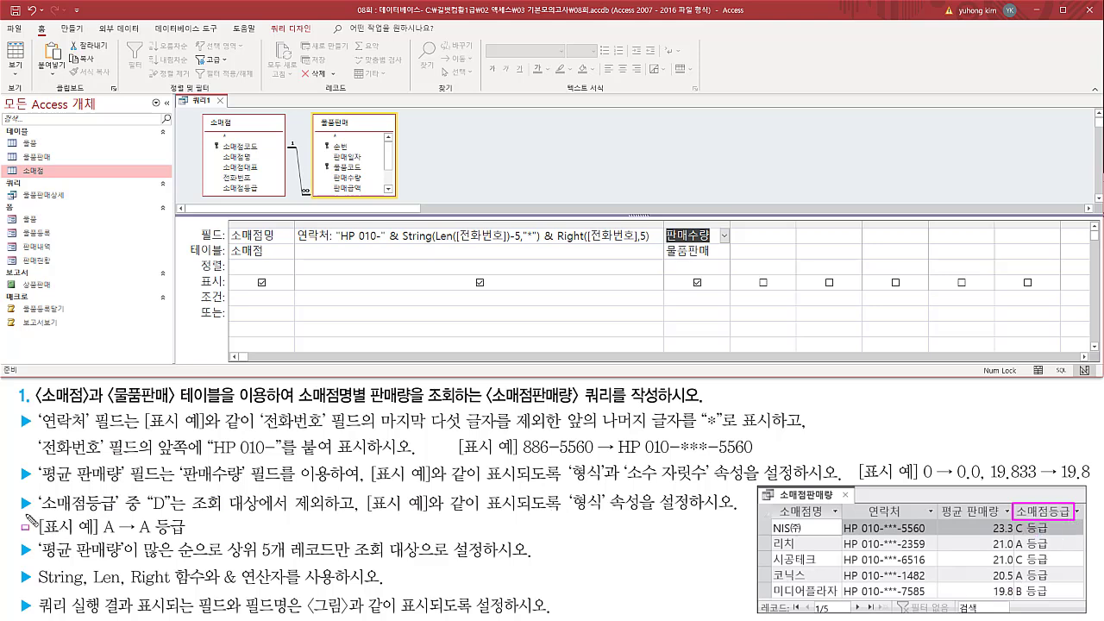
mouse_move(17, 494)
left_mouse_down()
mouse_move(32, 513)
mouse_move(111, 518)
left_mouse_up()
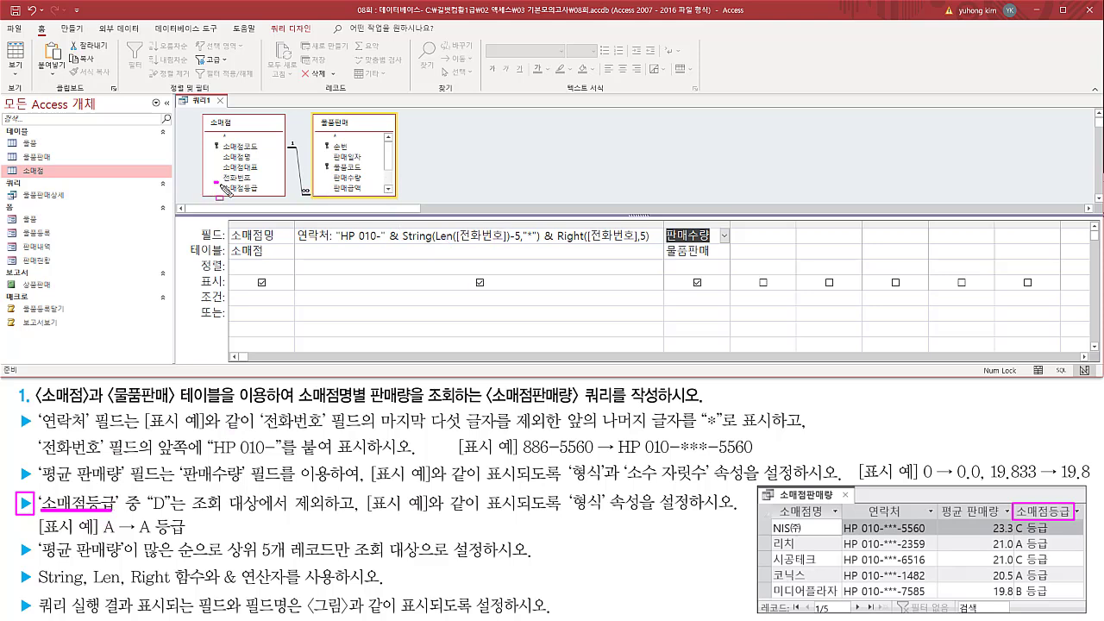
left_click_drag(212, 180, 269, 196)
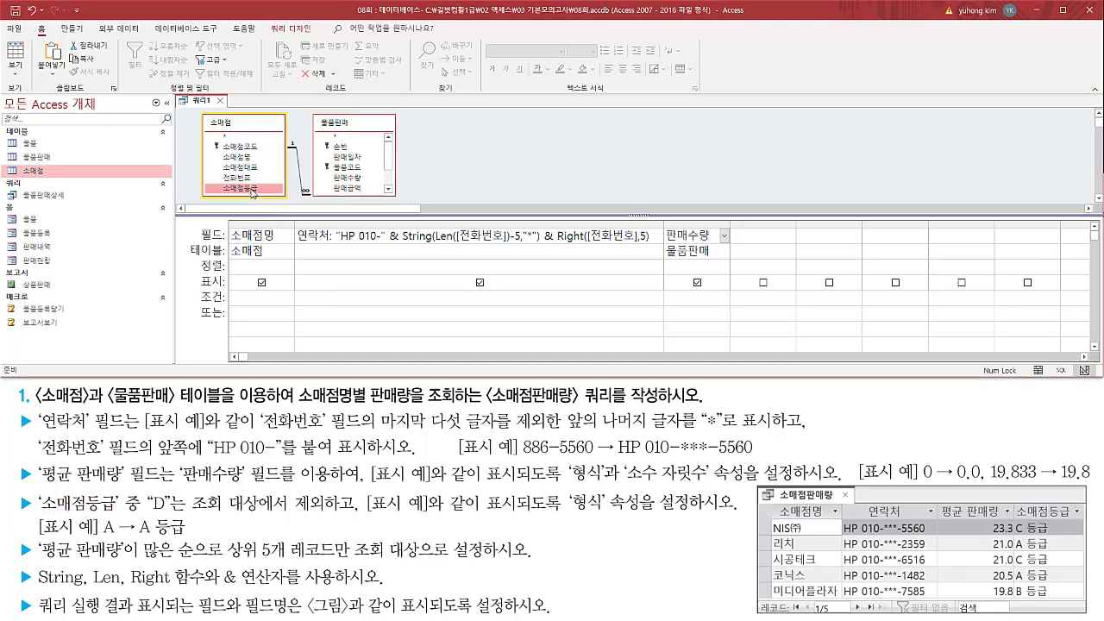
left_click(245, 188)
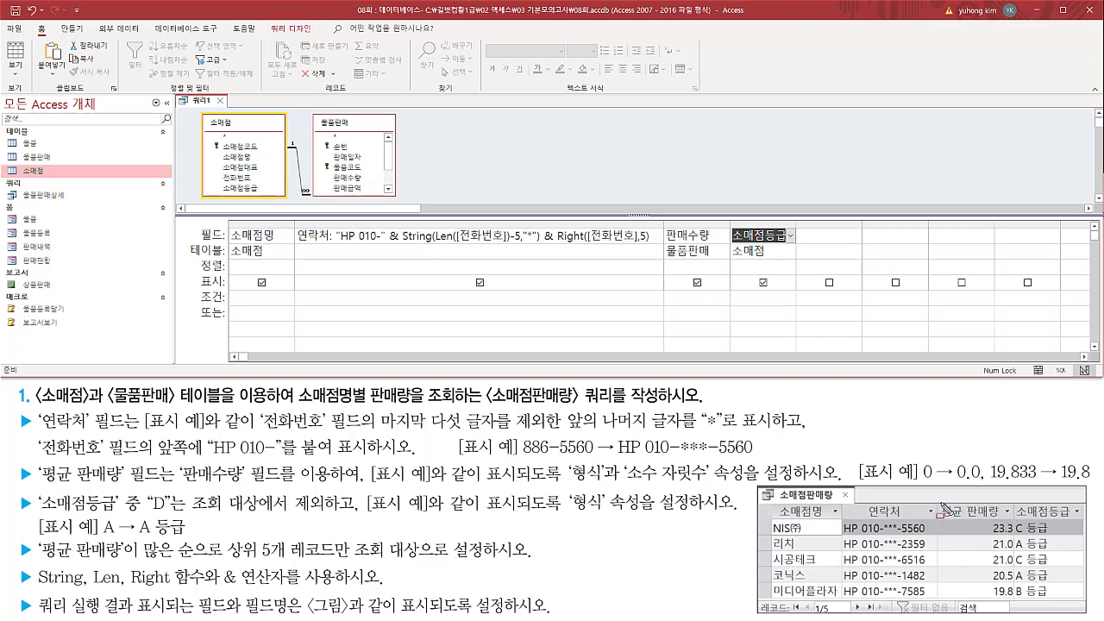
left_click_drag(940, 503, 1088, 518)
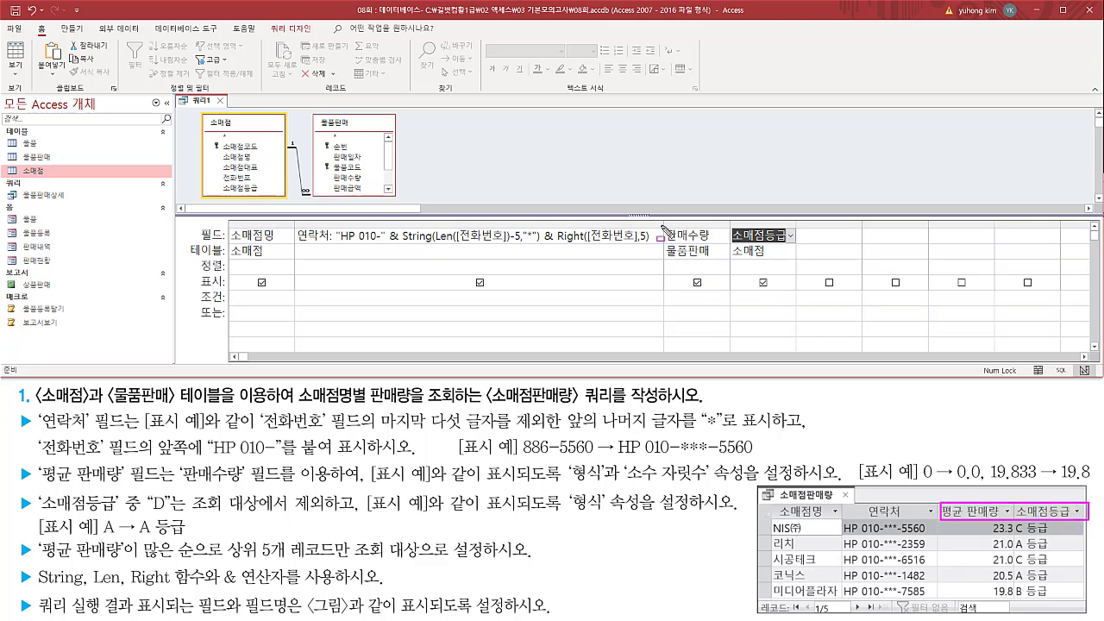
mouse_move(661, 226)
left_mouse_down()
mouse_move(813, 257)
mouse_move(797, 260)
left_mouse_up()
key("Escape")
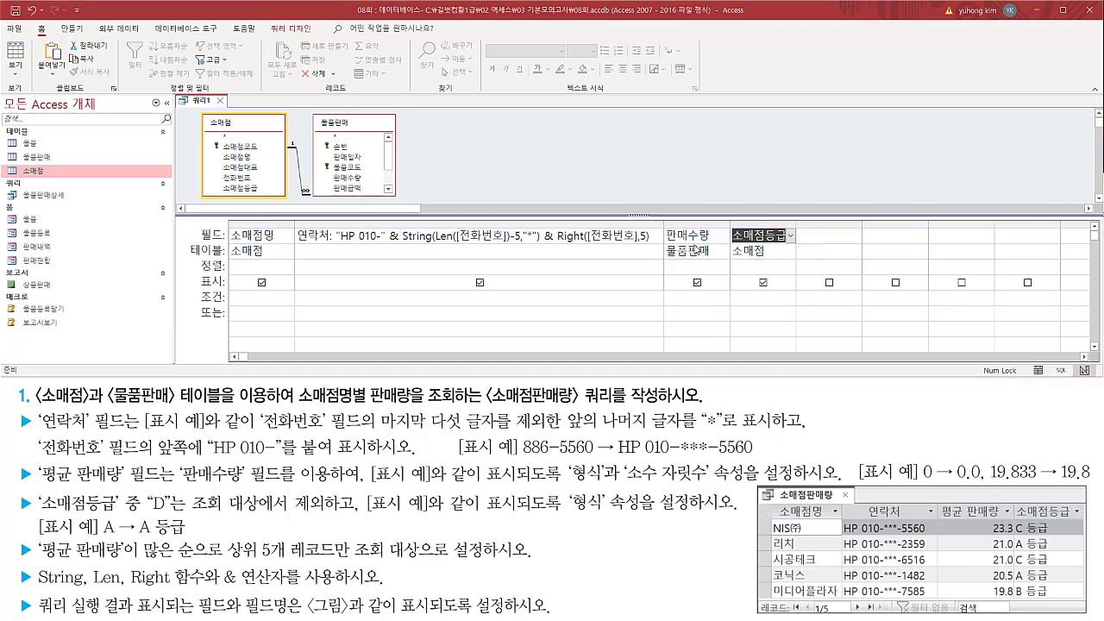
left_click(666, 236)
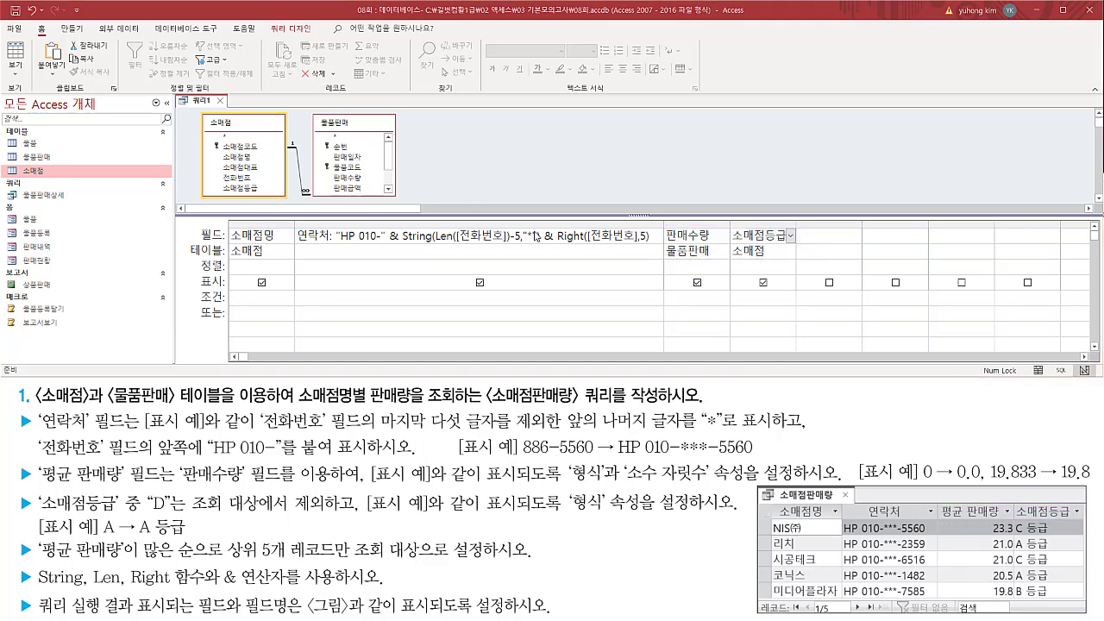
left_click(504, 157)
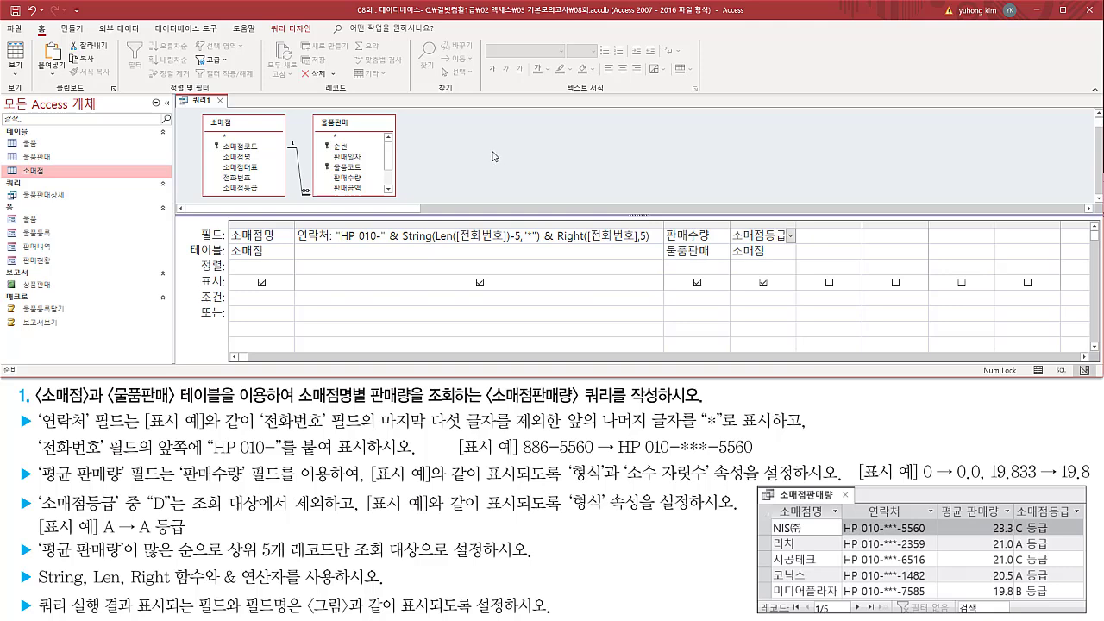
- Run the query and widen the 연락처 and 소매점명 result columns to fit their contents
left_click(289, 31)
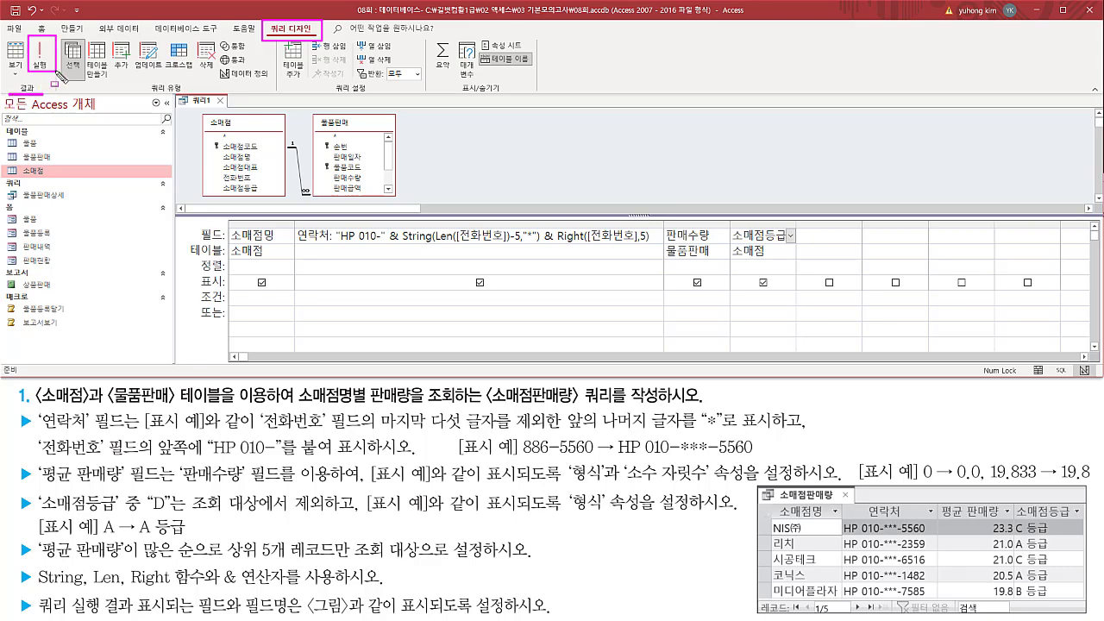
left_click(39, 57)
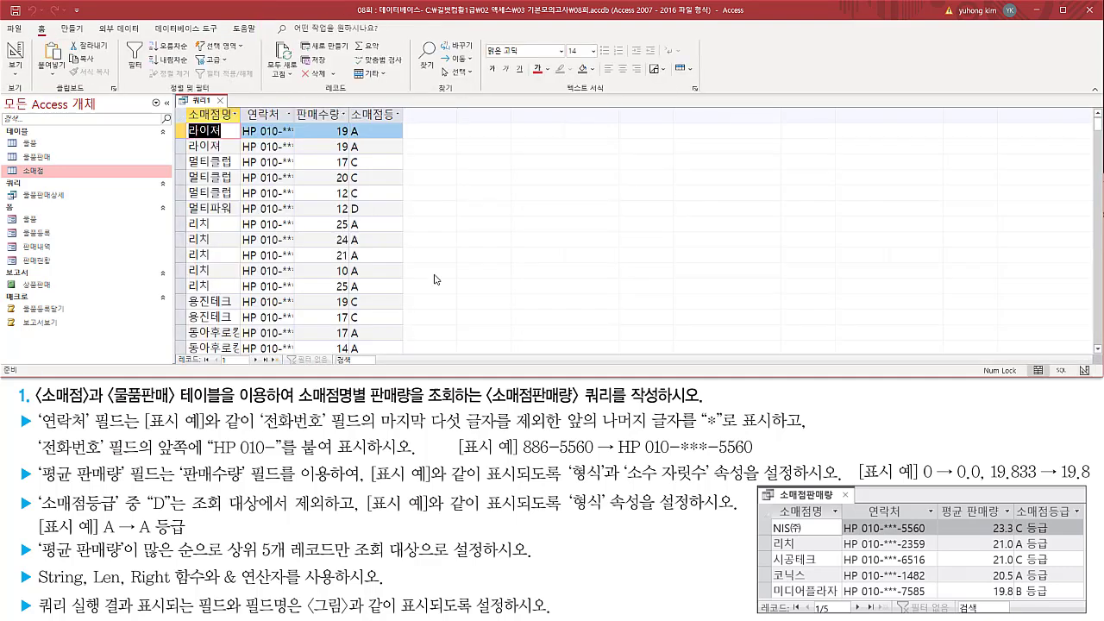
double_click(293, 114)
double_click(240, 115)
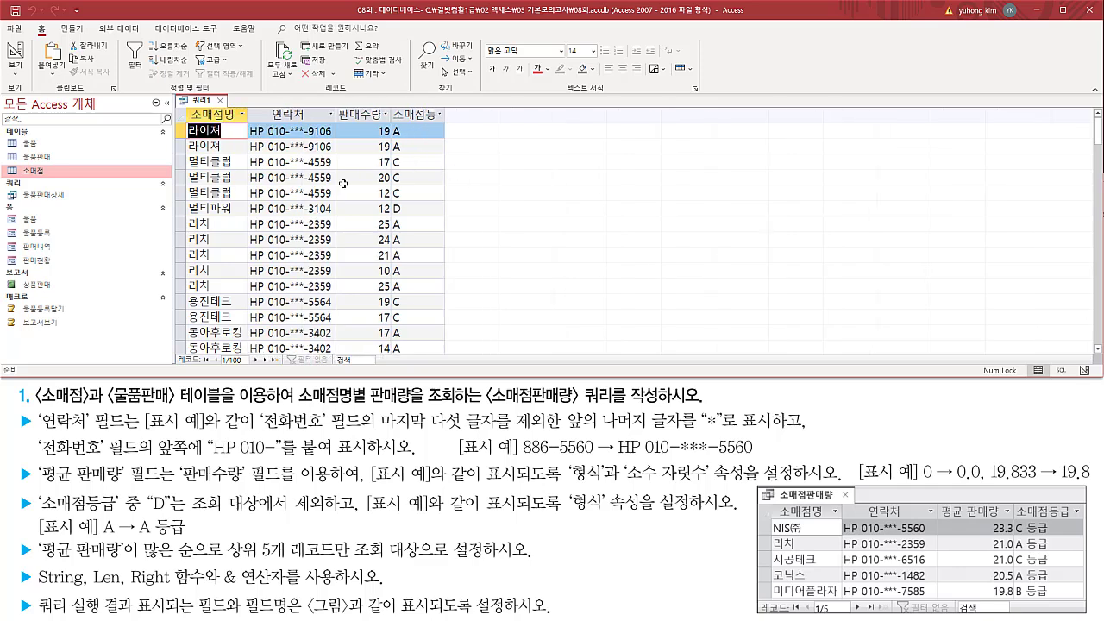
- Examine the repeated records of each store in the results against the 소매점명별 requirement in the task text
mouse_move(186, 121)
left_mouse_down()
mouse_move(223, 153)
mouse_move(440, 155)
left_mouse_up()
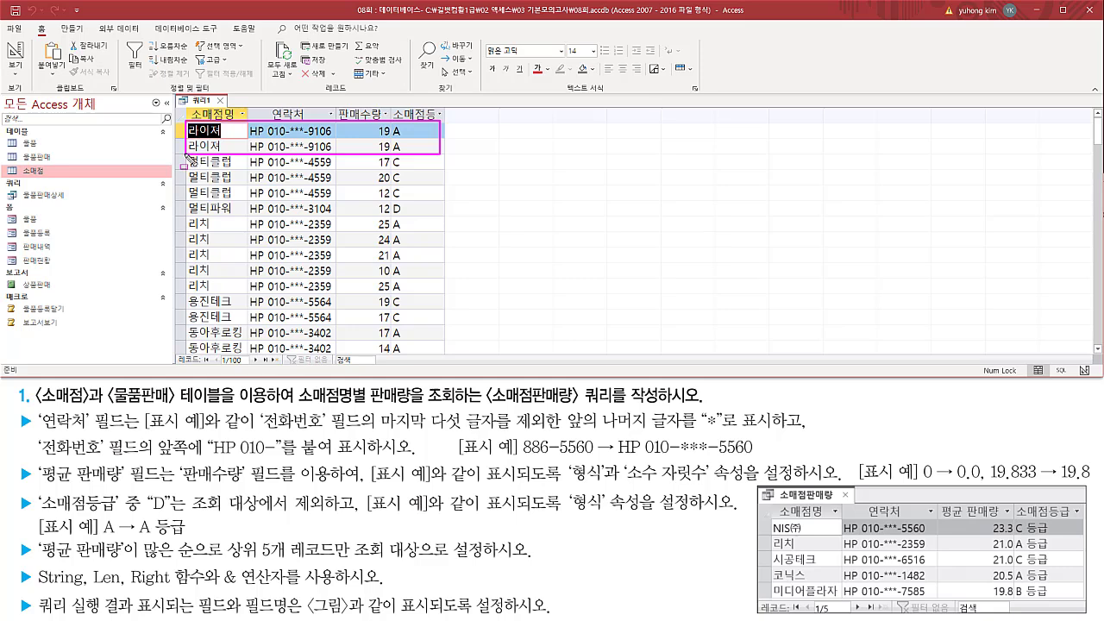
mouse_move(186, 157)
left_mouse_down()
mouse_move(217, 199)
mouse_move(443, 205)
left_mouse_up()
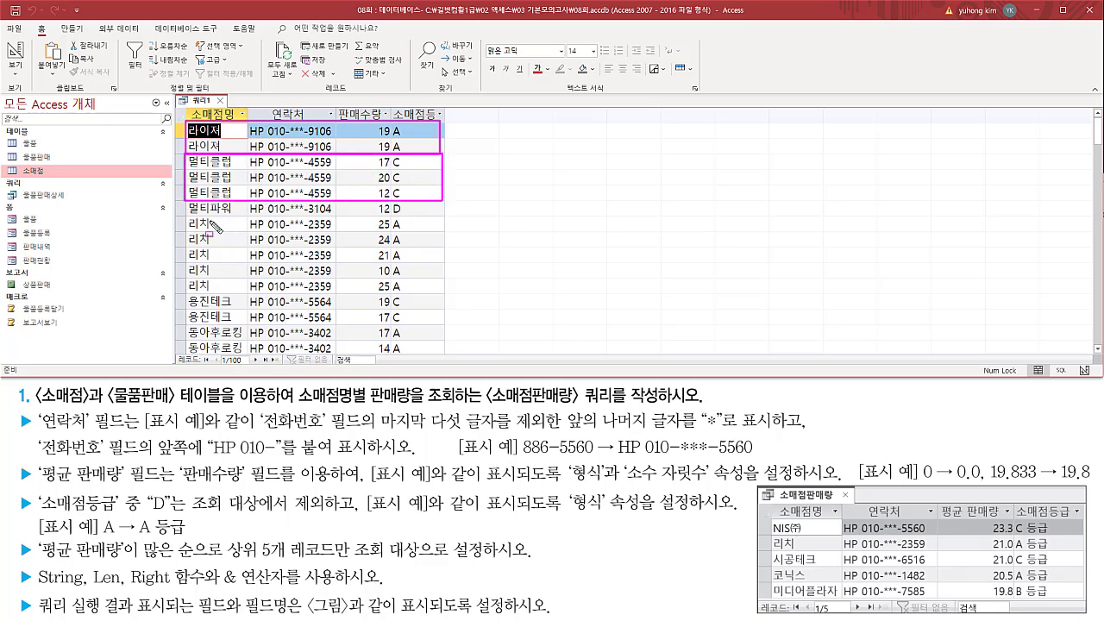
mouse_move(185, 201)
left_mouse_down()
mouse_move(274, 223)
mouse_move(441, 220)
left_mouse_up()
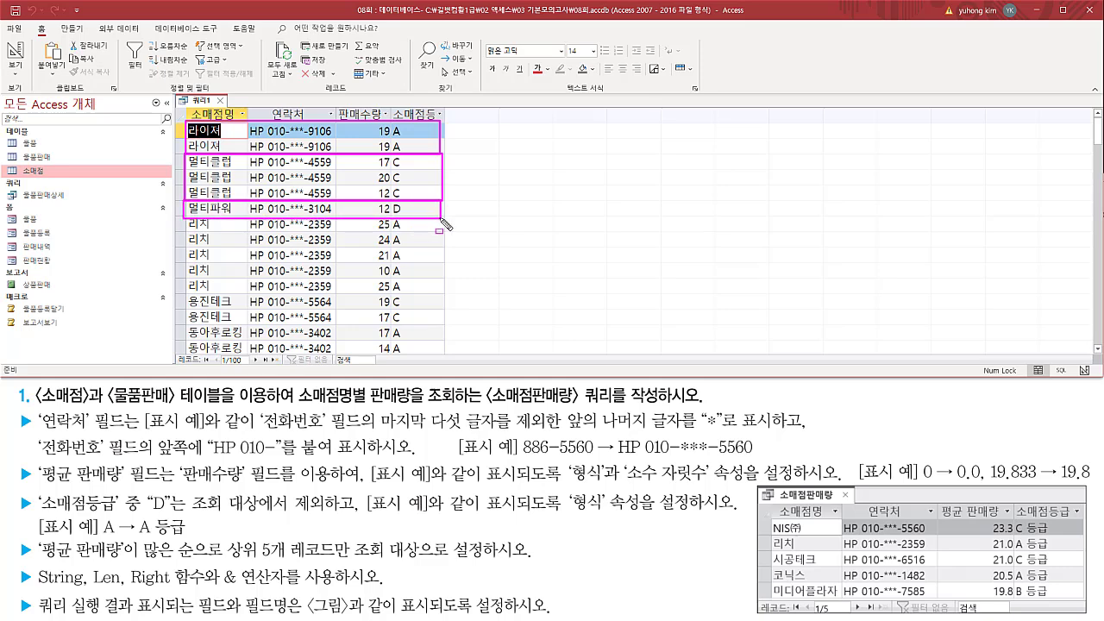
mouse_move(183, 221)
left_mouse_down()
mouse_move(226, 264)
mouse_move(450, 304)
mouse_move(445, 293)
left_mouse_up()
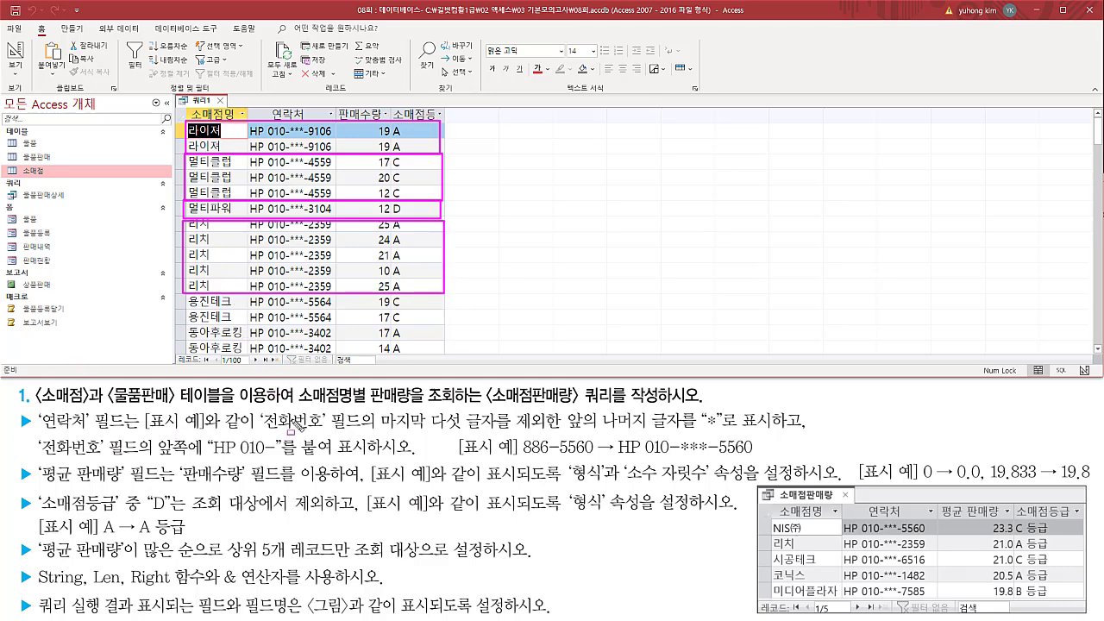
left_click_drag(34, 405, 369, 407)
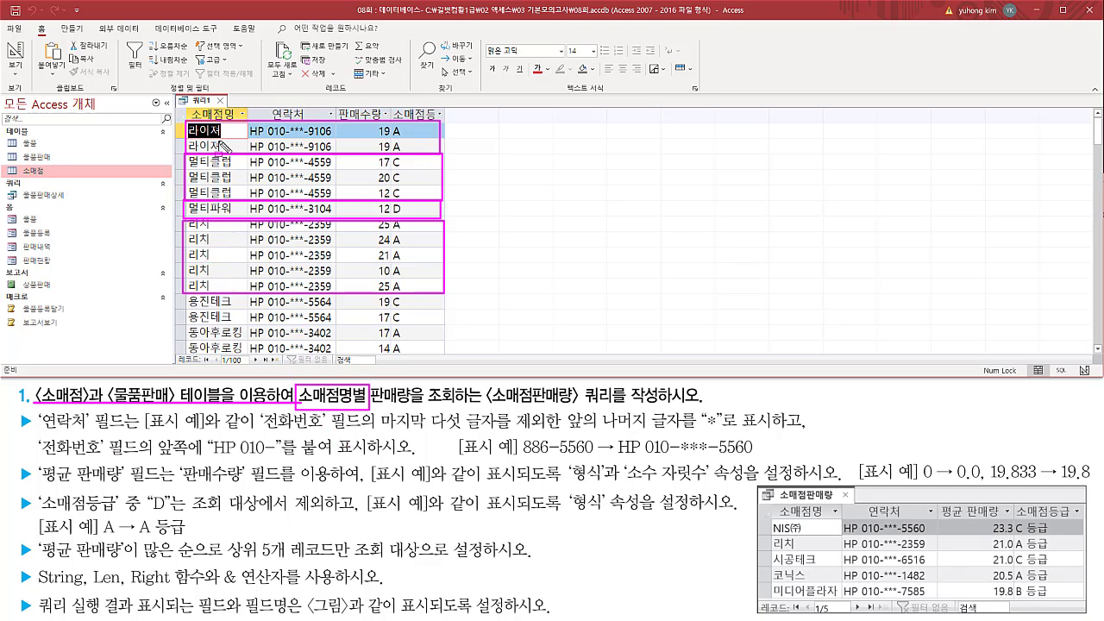
key("Escape")
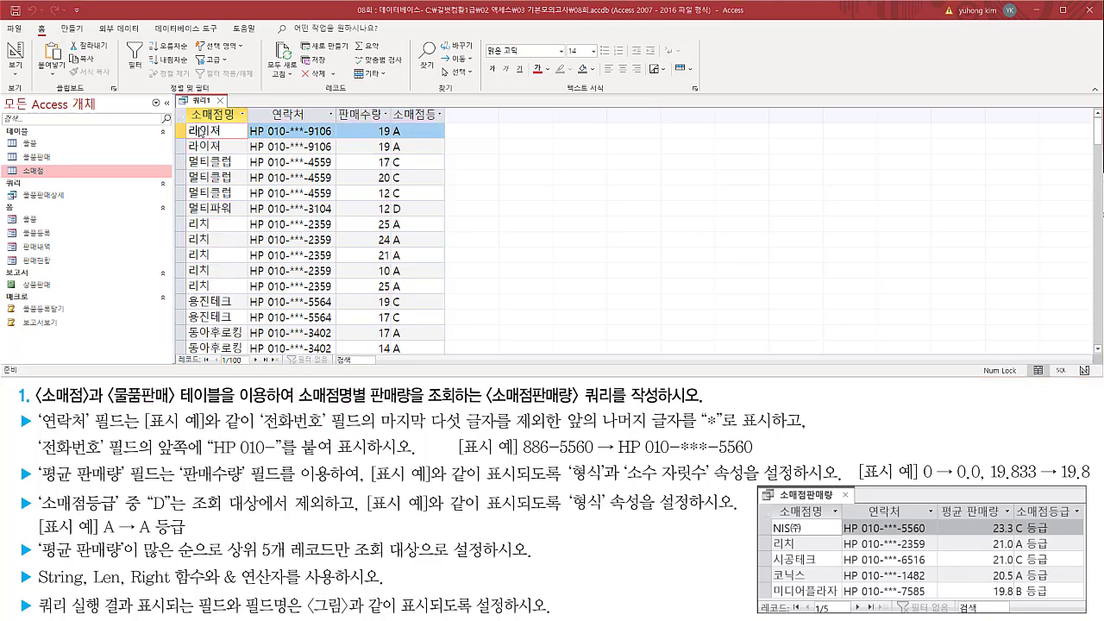
- Compare the 소매점명, 연락처 and 소매점등급 values within each store's repeated records to identify the grouping fields
mouse_move(188, 123)
left_mouse_down()
mouse_move(231, 153)
mouse_move(333, 154)
left_mouse_up()
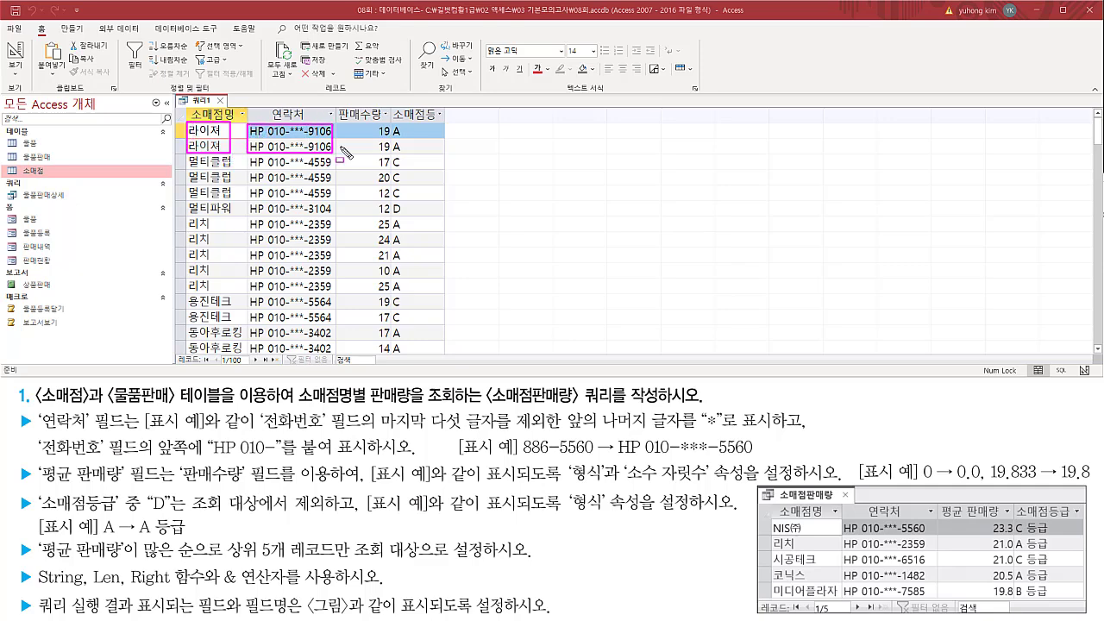
left_click_drag(390, 121, 405, 156)
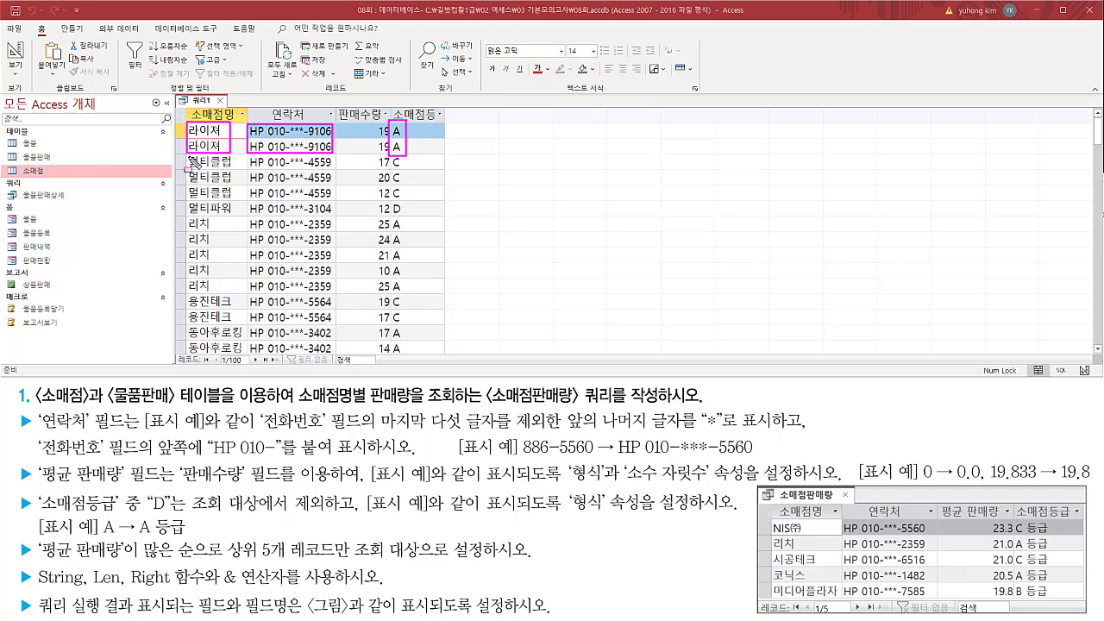
left_click_drag(187, 156, 234, 201)
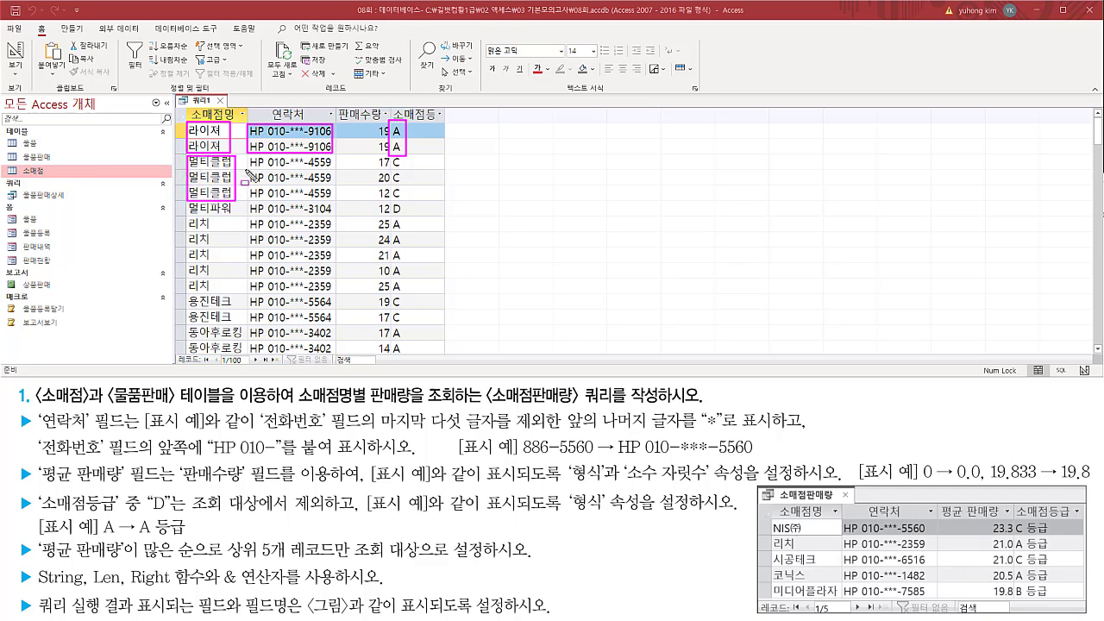
left_click_drag(247, 157, 333, 200)
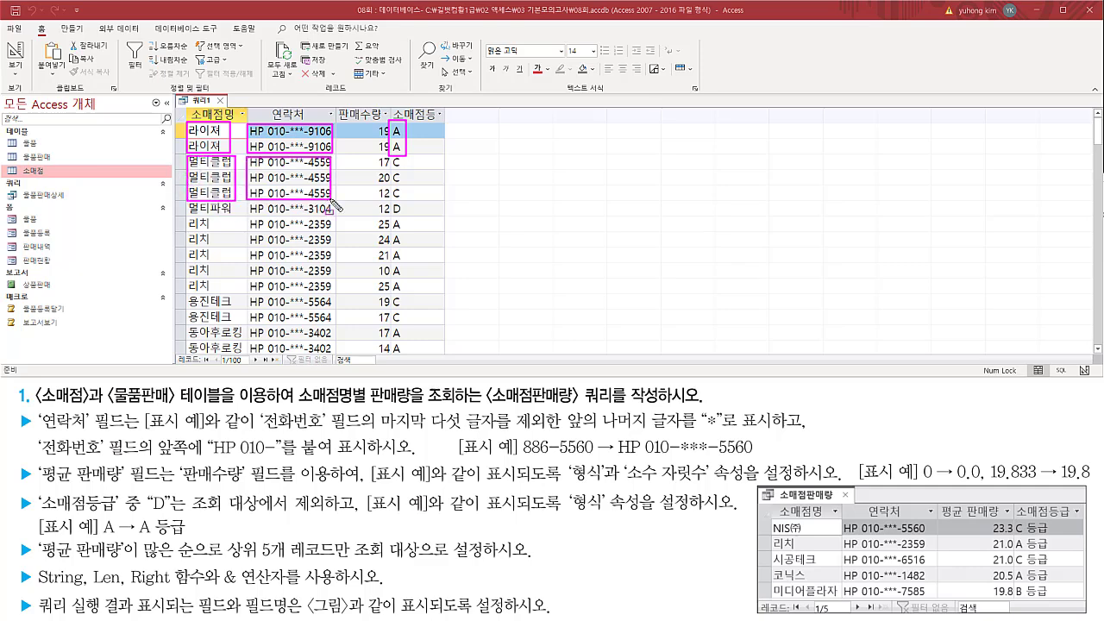
left_click_drag(388, 156, 409, 205)
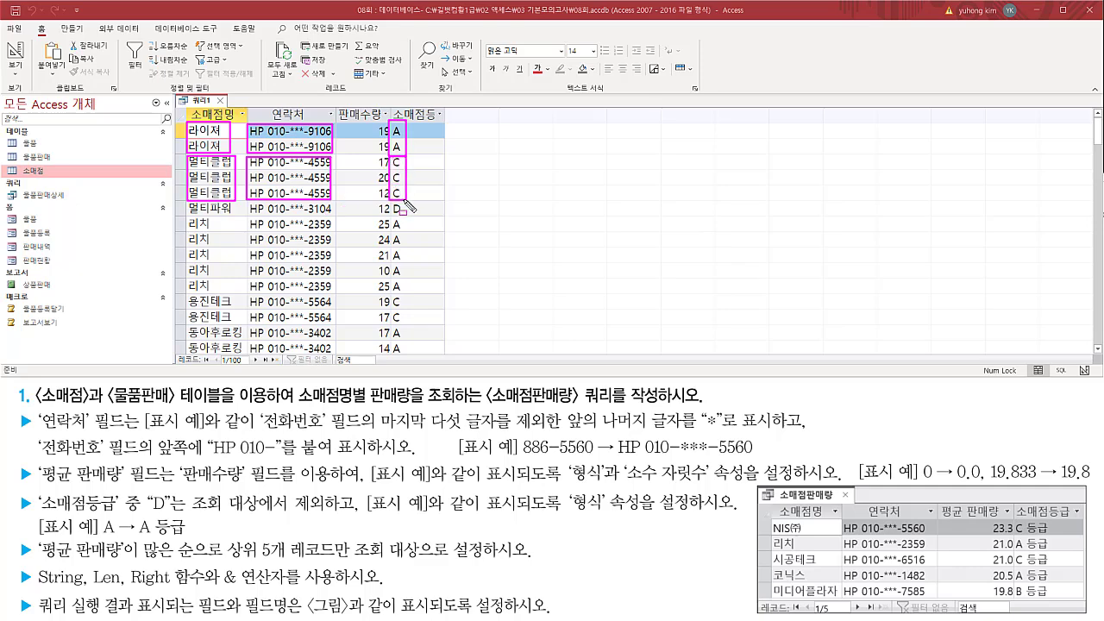
left_click_drag(187, 216, 230, 292)
mouse_move(252, 217)
left_mouse_down()
mouse_move(330, 306)
mouse_move(338, 295)
left_mouse_up()
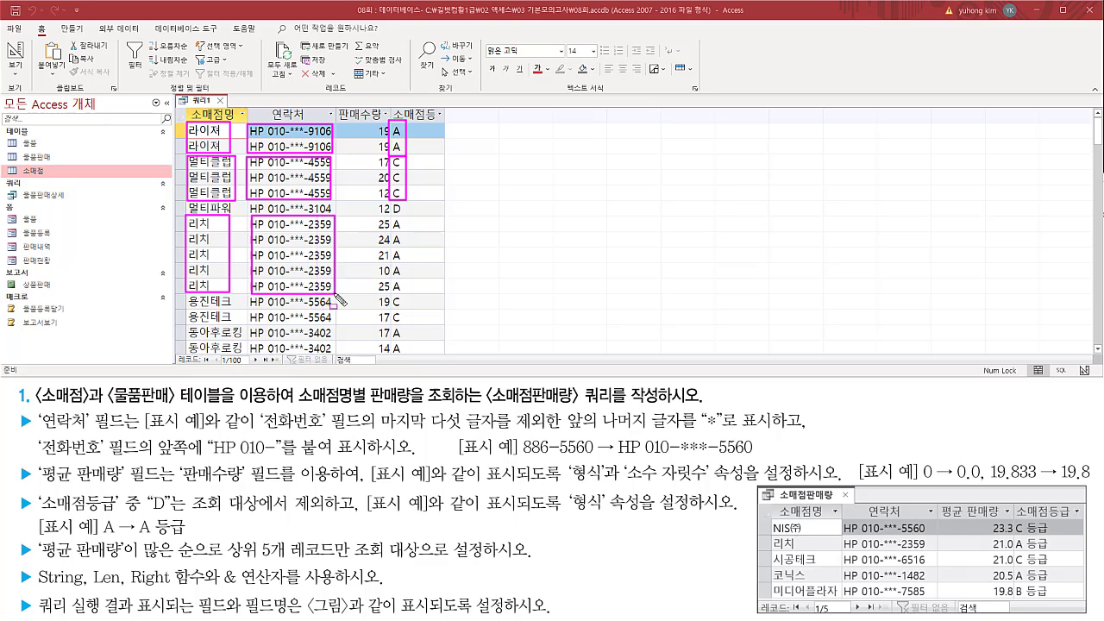
left_click_drag(391, 217, 407, 292)
key("Escape")
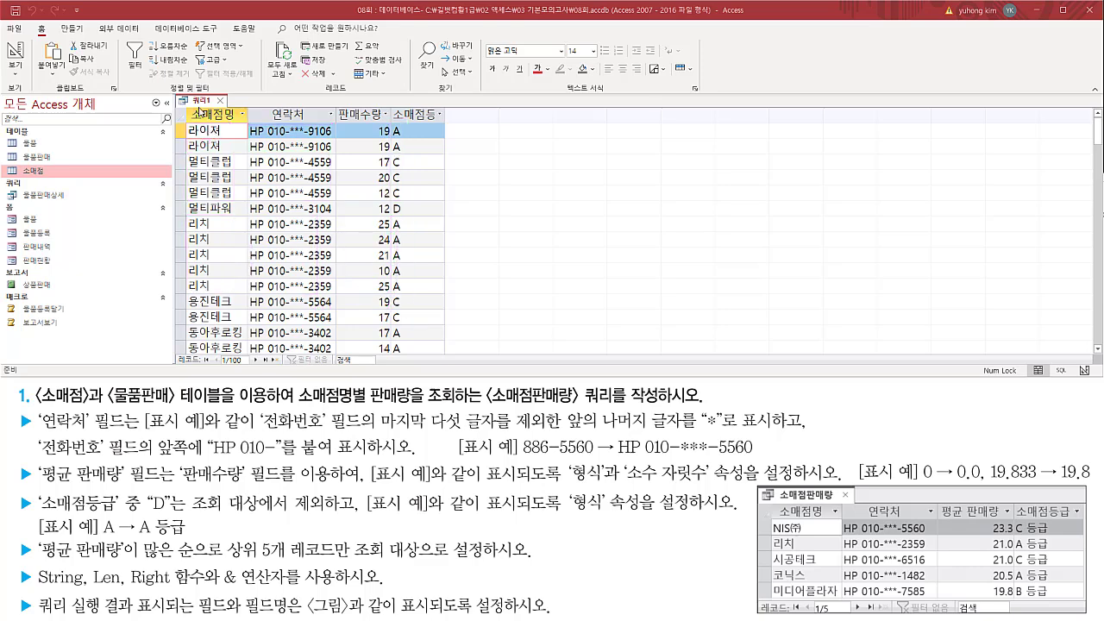
- Return the query to its design and turn on the summary (요약) row
right_click(202, 101)
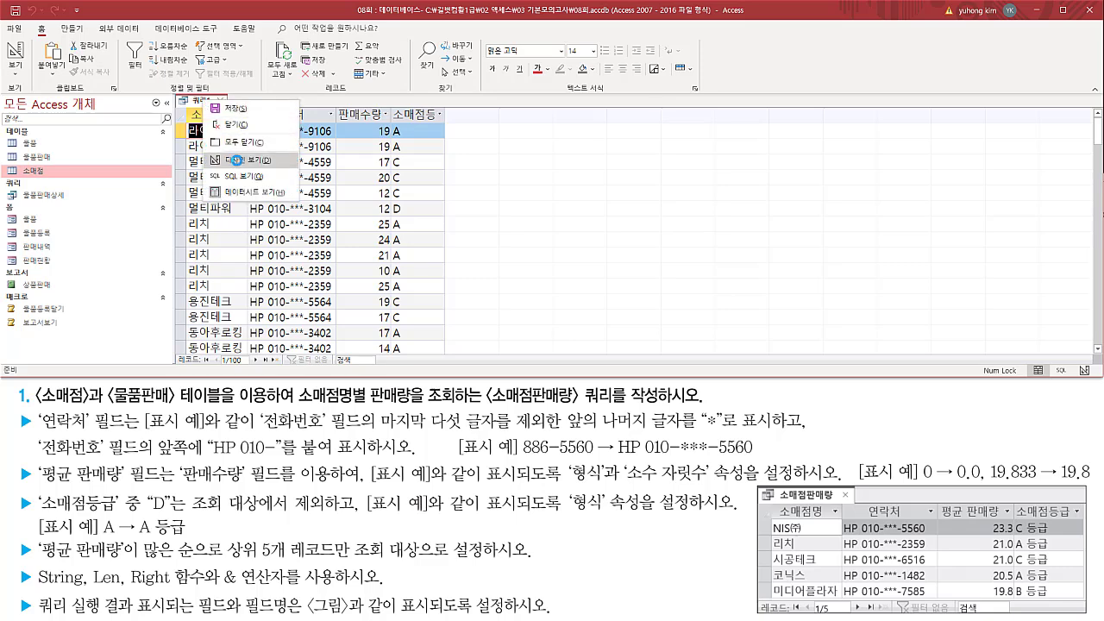
left_click(235, 161)
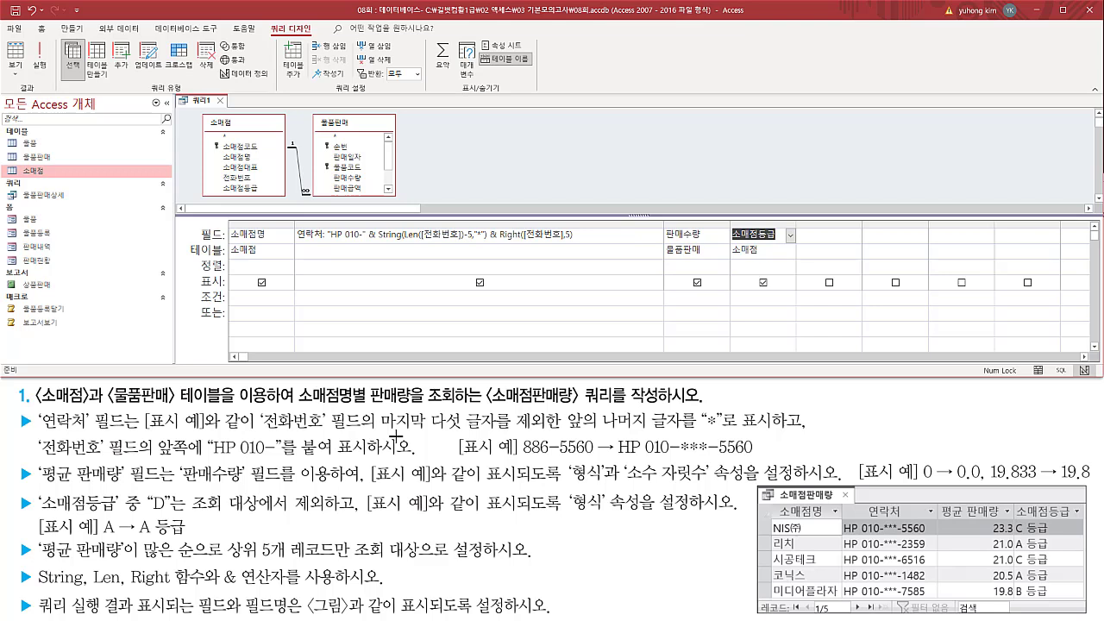
left_click(445, 58)
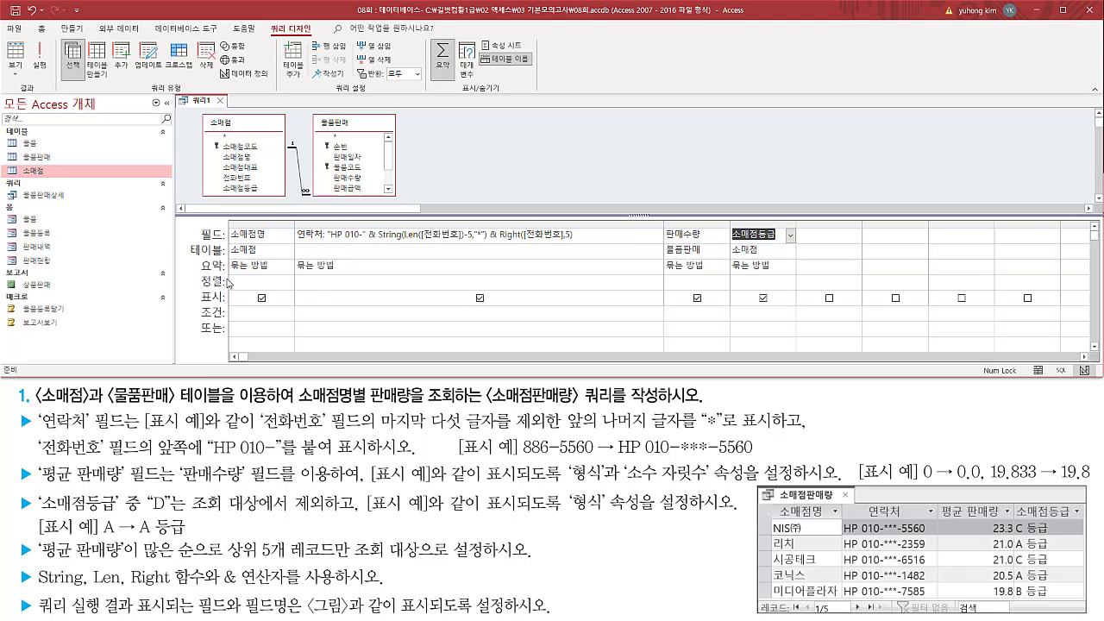
- Check the 요약 settings of 소매점명, 연락처, 판매수량 and 소매점등급 to tell the grouping fields from the field needing aggregation
mouse_move(229, 226)
left_mouse_down()
mouse_move(277, 239)
mouse_move(259, 268)
mouse_move(277, 272)
left_mouse_up()
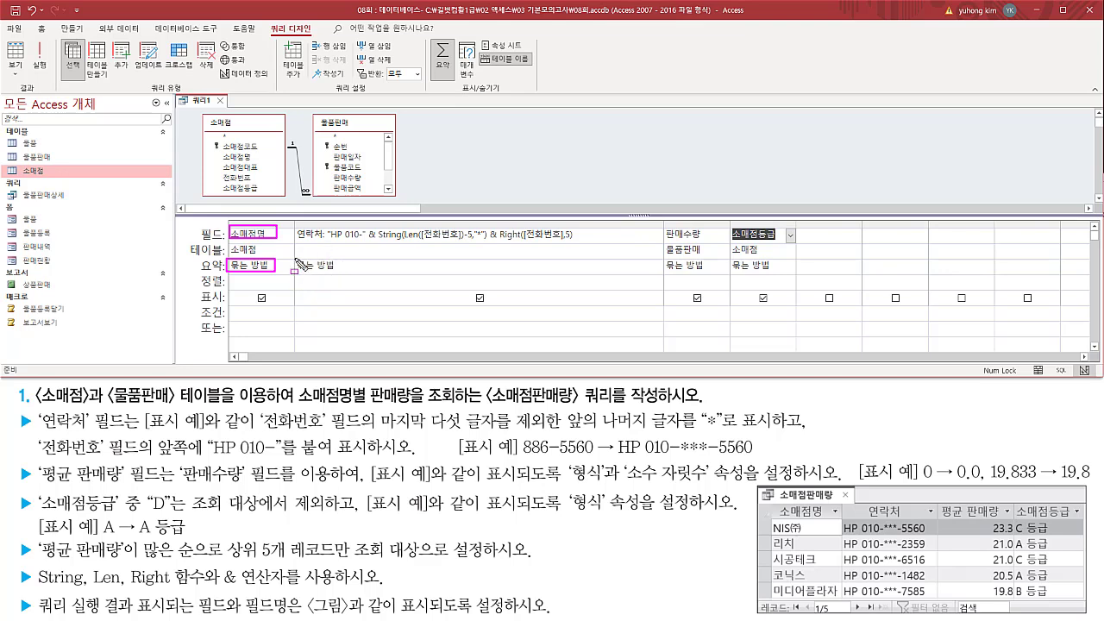
mouse_move(294, 258)
left_mouse_down()
mouse_move(302, 274)
mouse_move(345, 273)
left_mouse_up()
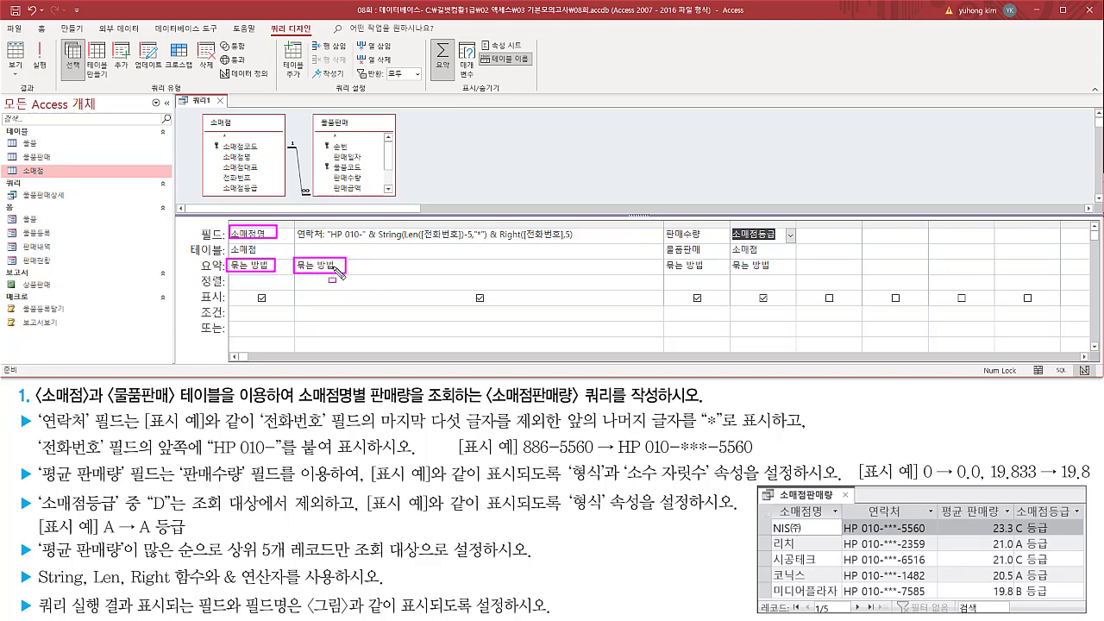
left_click_drag(729, 227, 791, 243)
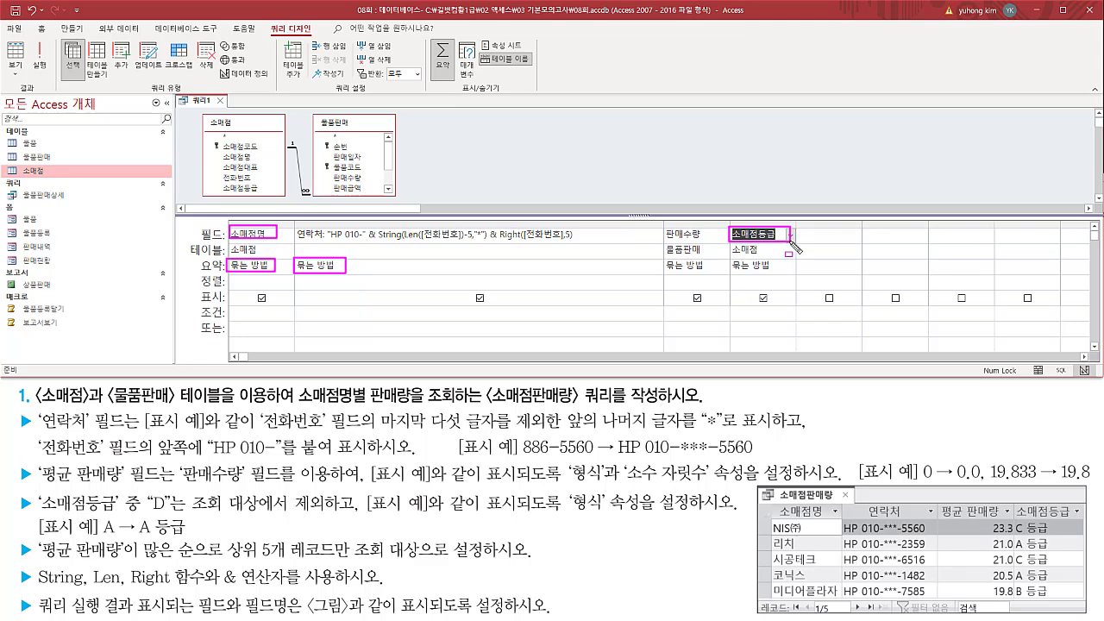
left_click_drag(730, 258, 782, 272)
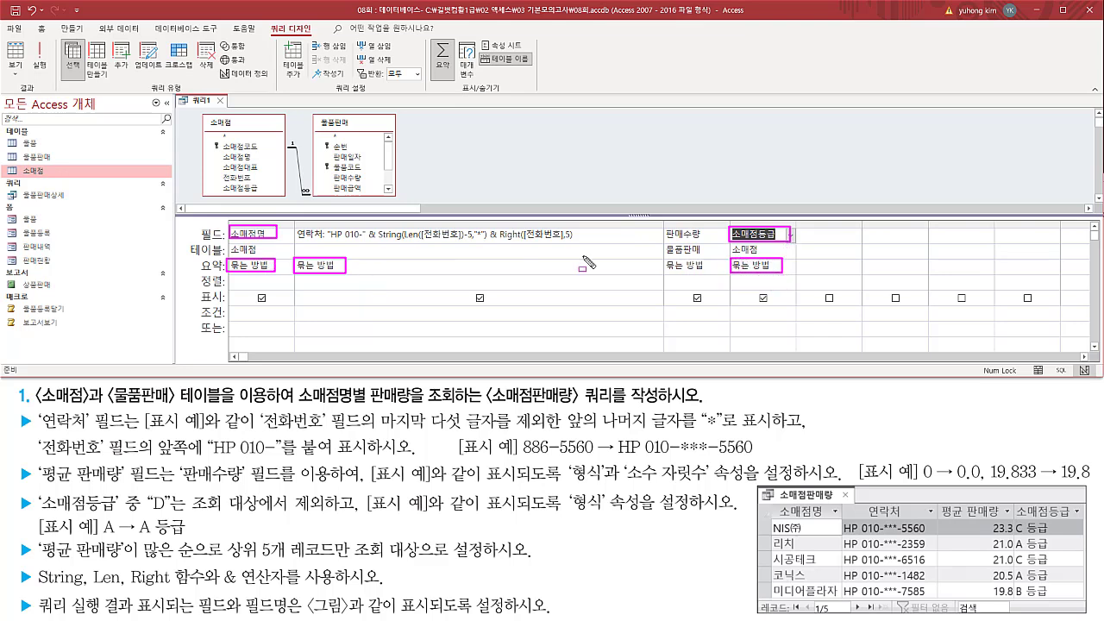
left_click_drag(662, 226, 714, 243)
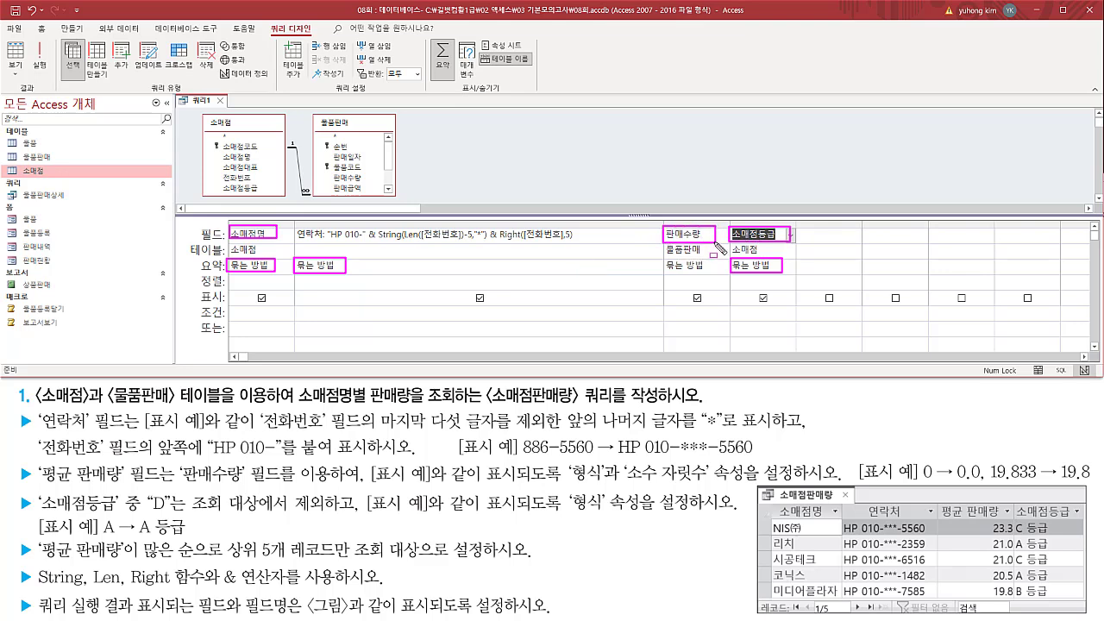
left_click_drag(42, 489, 109, 489)
key("Escape")
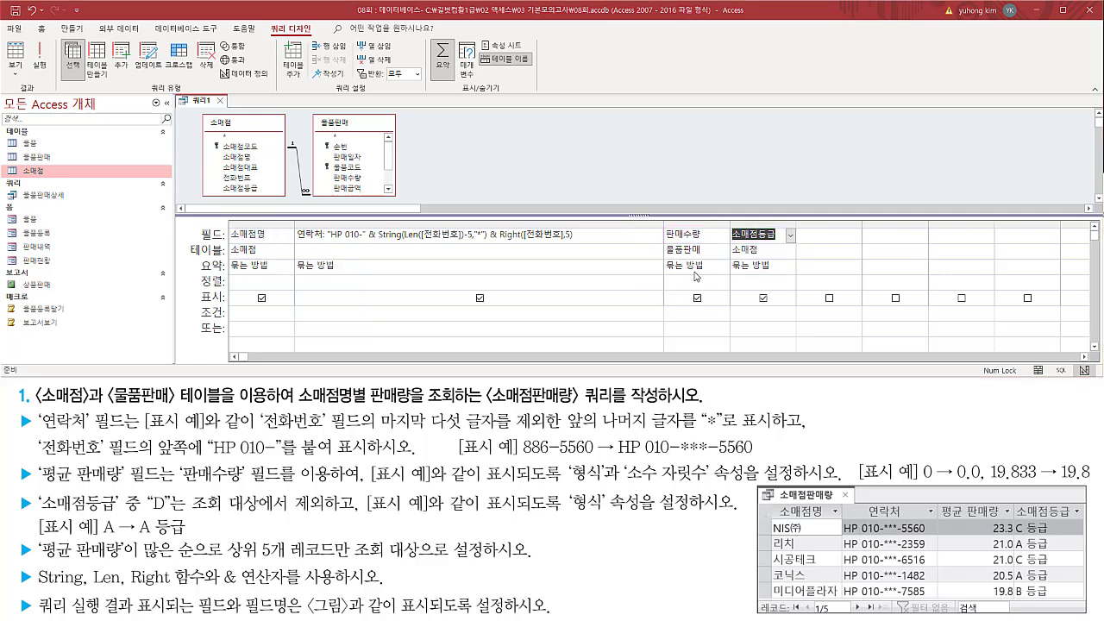
- Set the 요약 function of the 판매수량 column to 평균
left_click(712, 270)
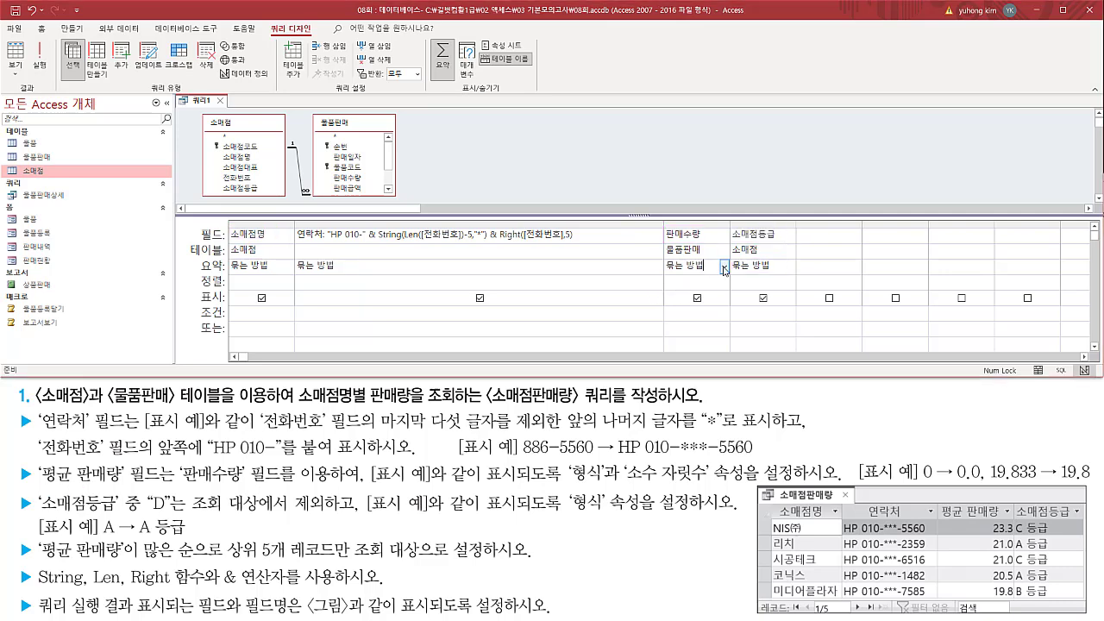
left_click(725, 268)
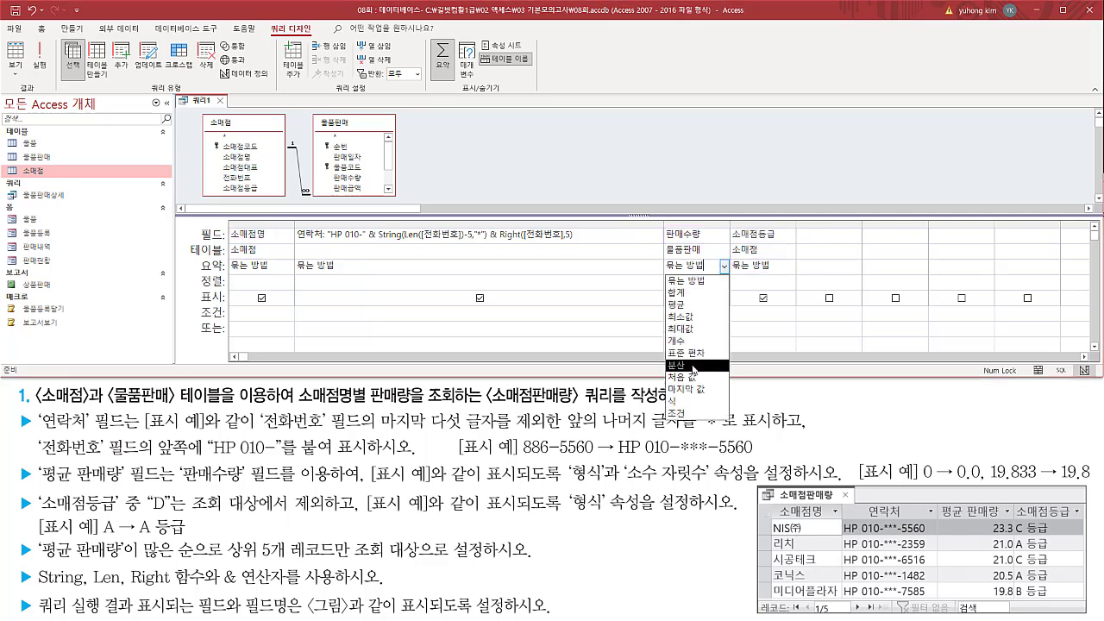
left_click(694, 305)
- Give the 판매수량 column the alias 평균 판매량 and fit the design-grid widths of that column and the 연락처 column
left_click(684, 233)
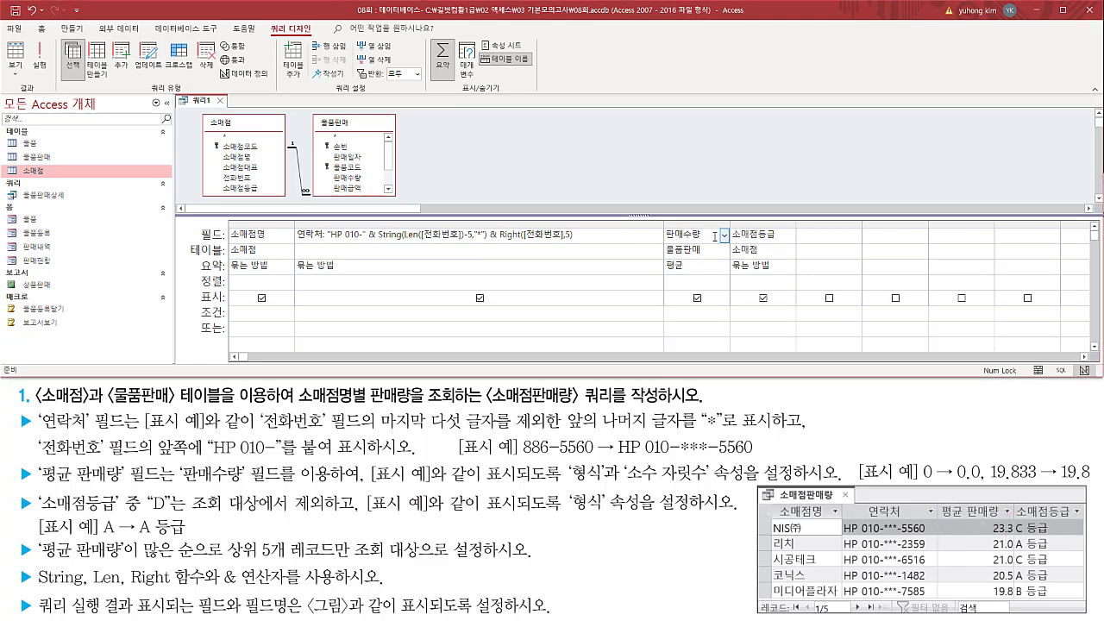
left_click(667, 234)
type("평균 판매량")
key("Tab")
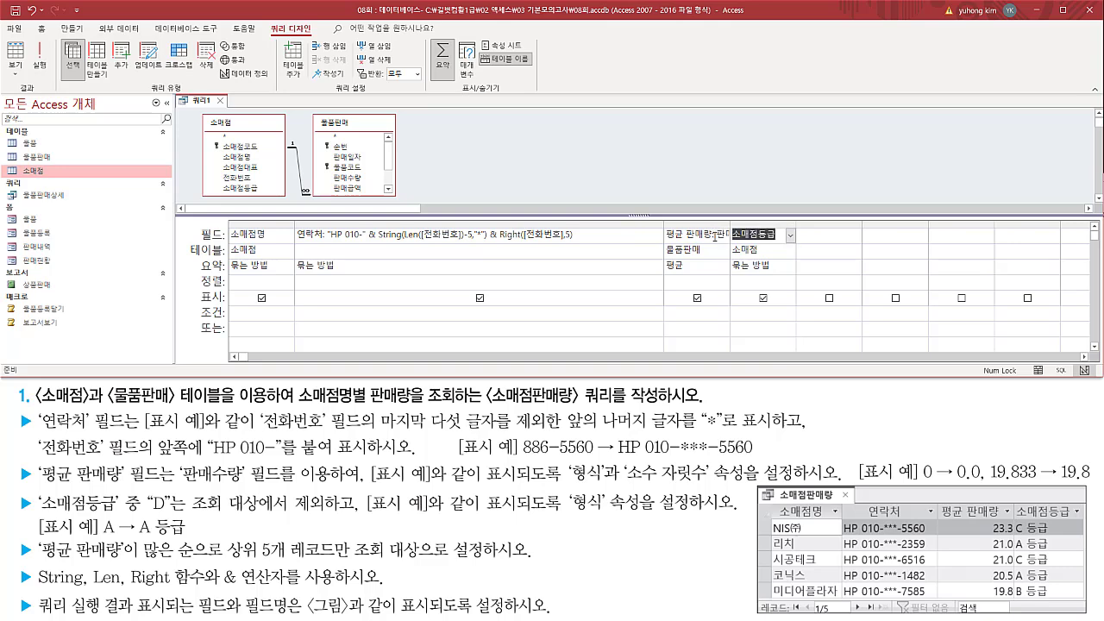
double_click(730, 224)
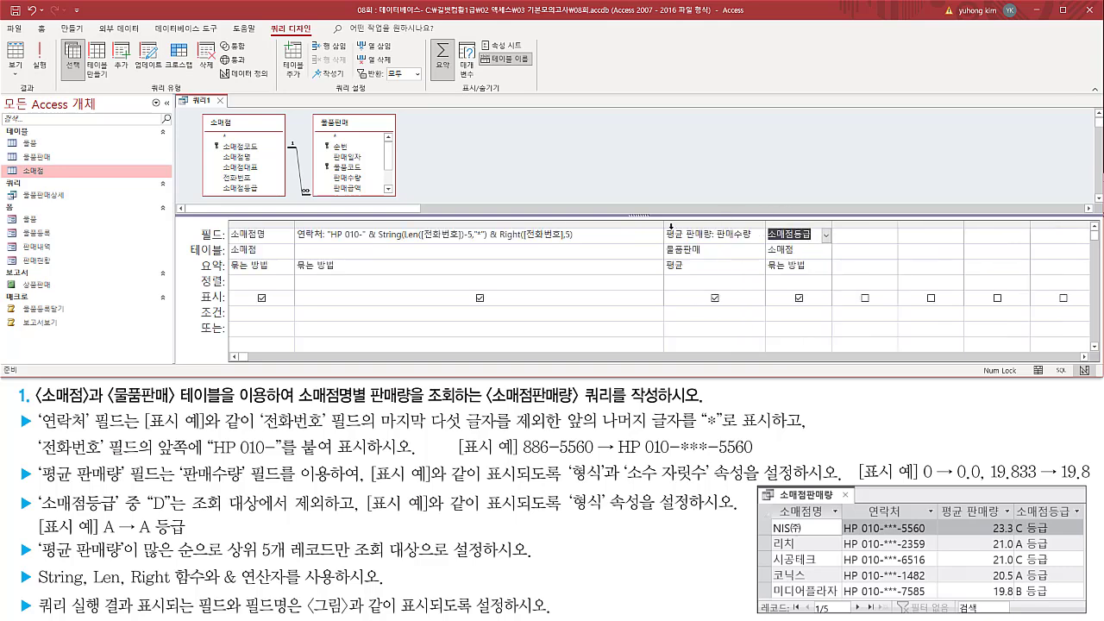
double_click(663, 224)
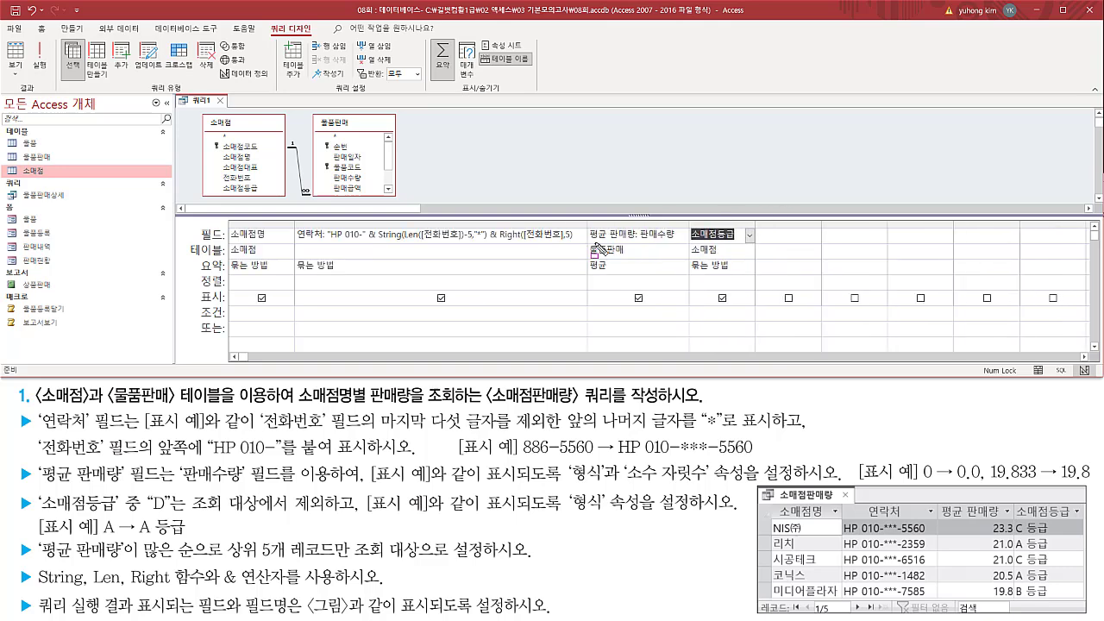
- Review the grouped and averaged columns, and read the task's 형식 and 소수 자릿수 requirement with its display examples for 평균 판매량
left_click_drag(591, 243, 635, 243)
mouse_move(642, 231)
left_mouse_down()
mouse_move(639, 245)
mouse_move(679, 250)
left_mouse_up()
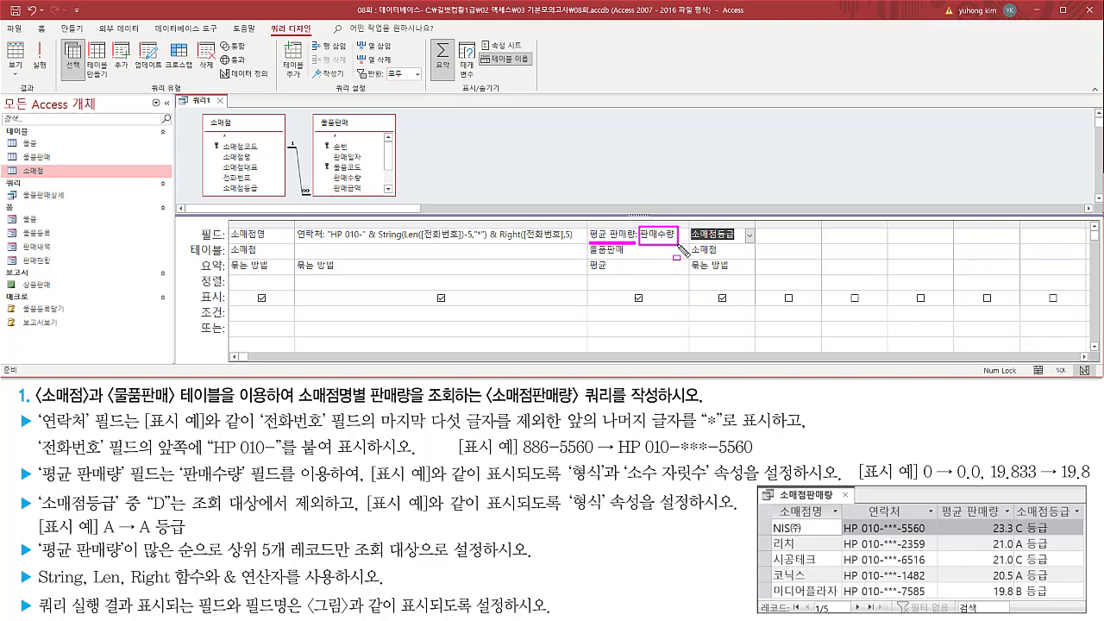
mouse_move(586, 259)
left_mouse_down()
mouse_move(611, 271)
mouse_move(614, 261)
mouse_move(618, 278)
left_mouse_up()
mouse_move(227, 226)
left_mouse_down()
mouse_move(246, 273)
mouse_move(583, 276)
left_mouse_up()
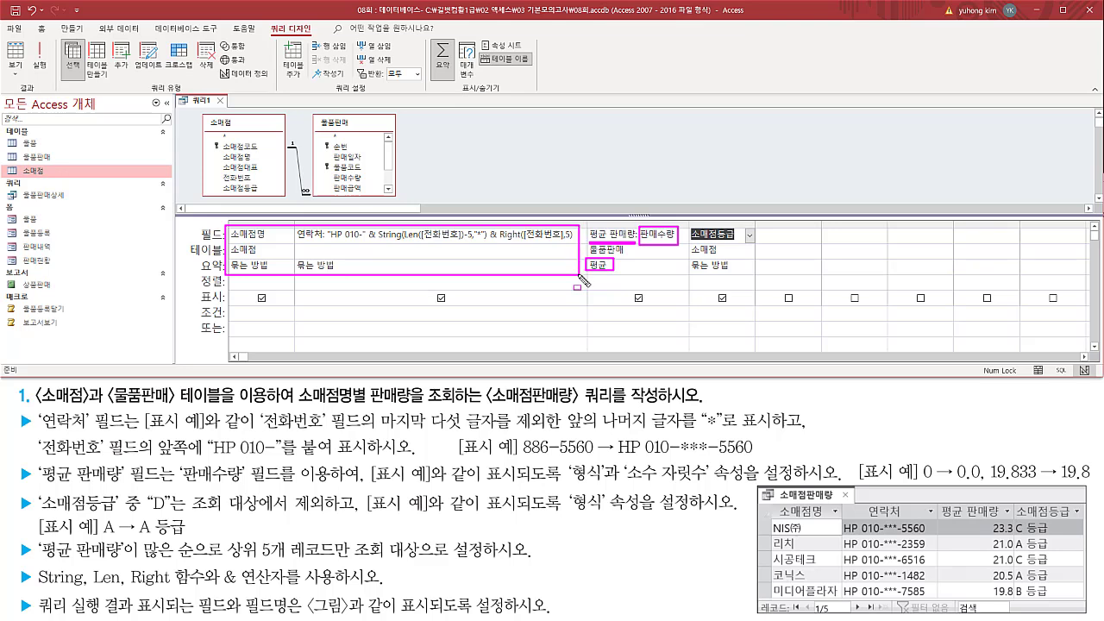
left_click_drag(693, 224, 752, 276)
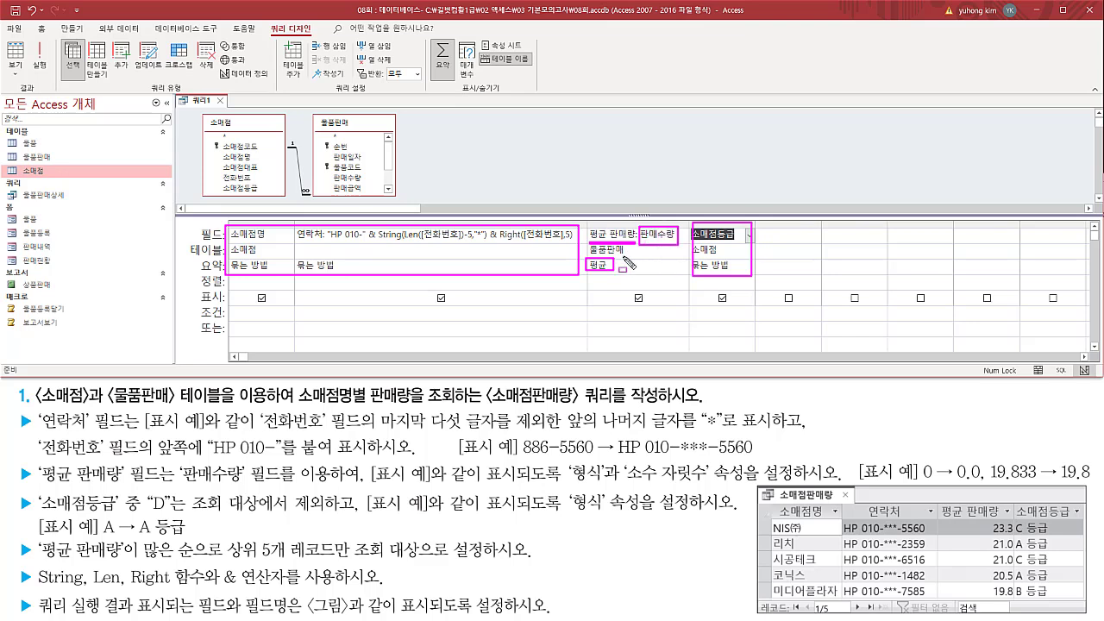
left_click_drag(369, 483, 830, 482)
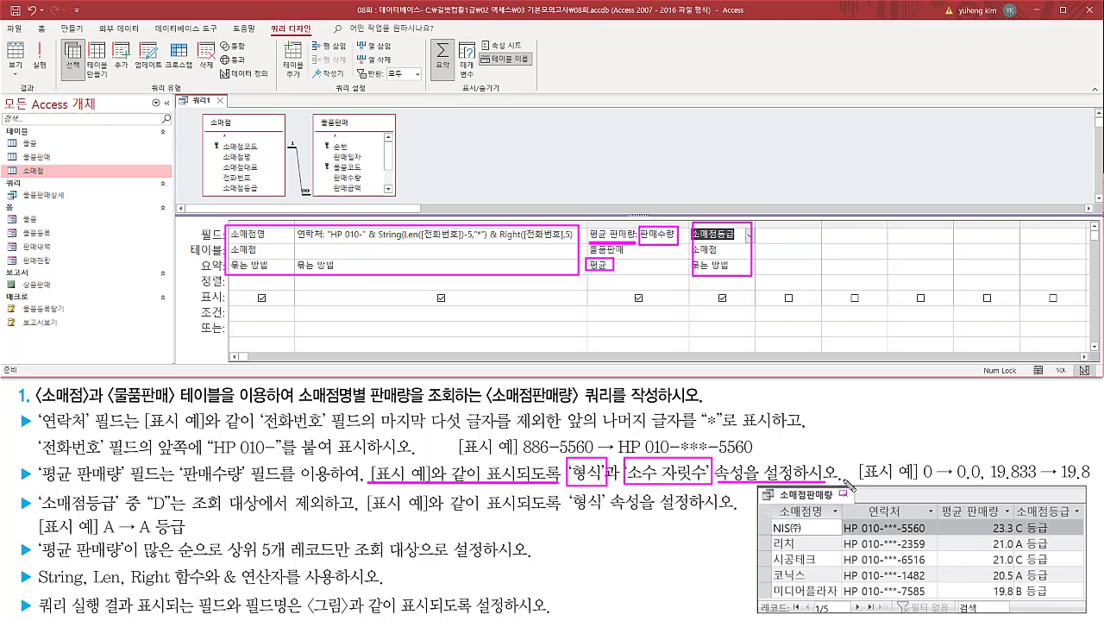
left_click_drag(921, 476, 933, 476)
left_click_drag(956, 477, 1036, 481)
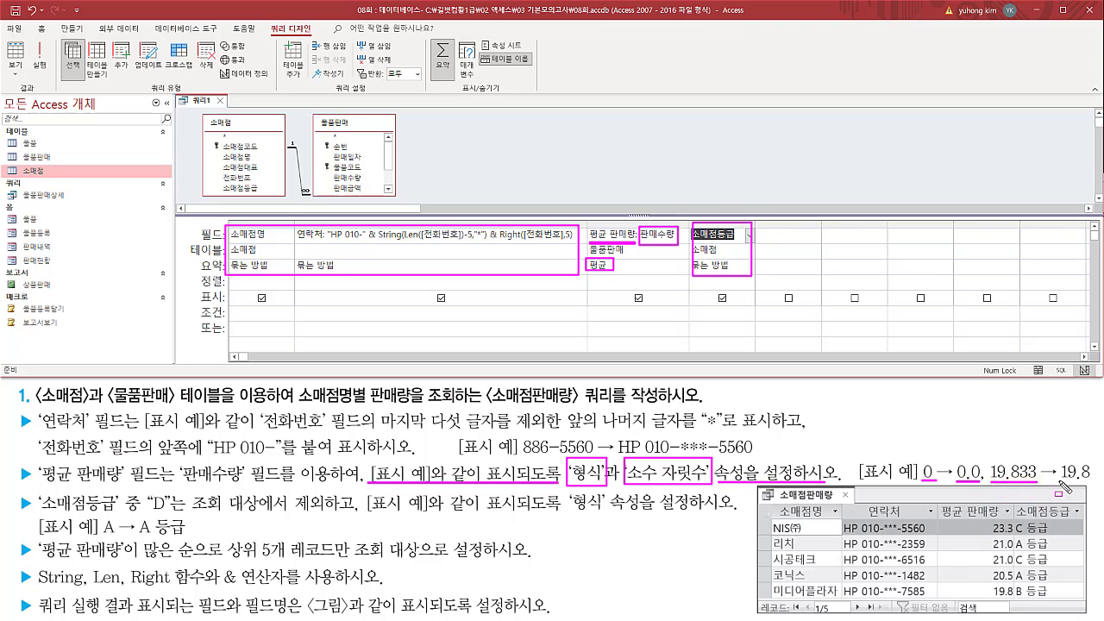
left_click_drag(1059, 481, 1089, 481)
key("Escape")
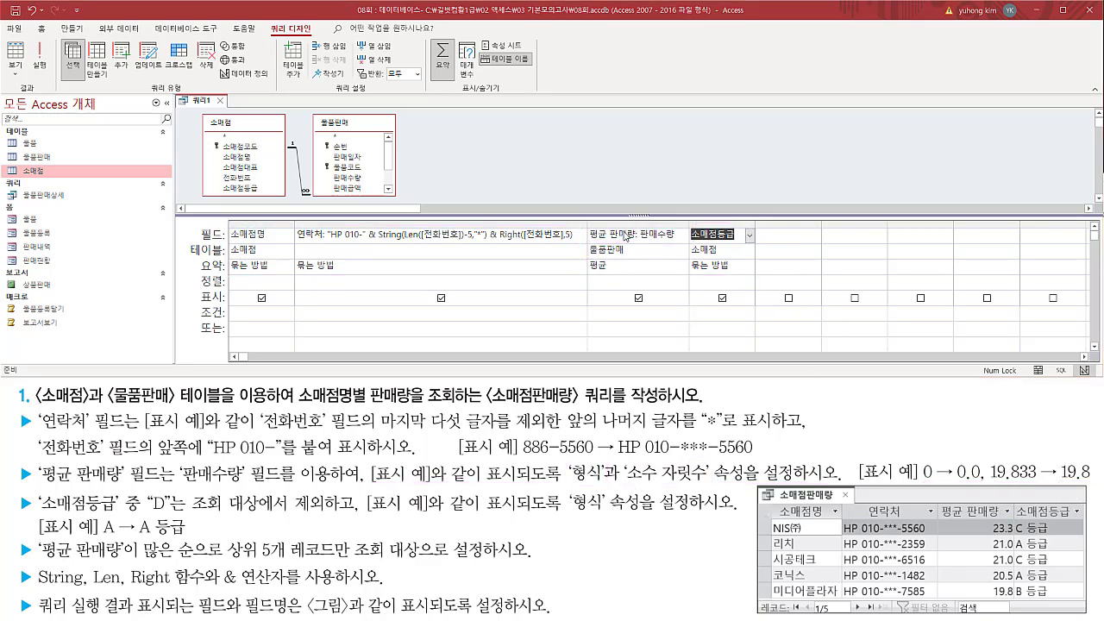
- Open the field properties of the 평균 판매량 column and locate its 형식 and 소수 자릿수 settings
left_click(623, 233)
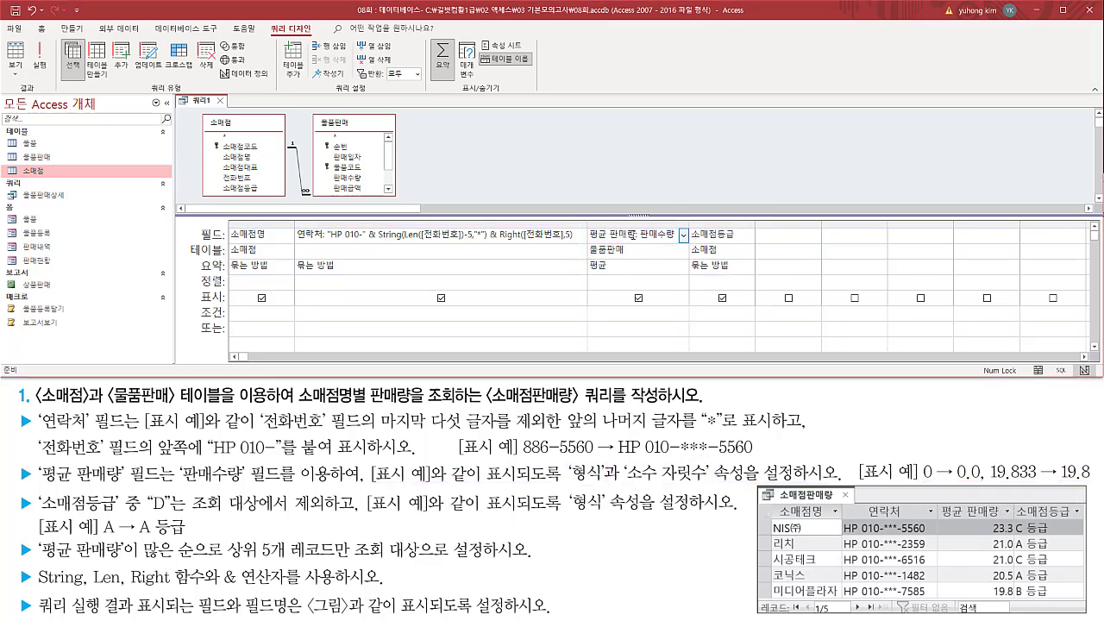
right_click(631, 235)
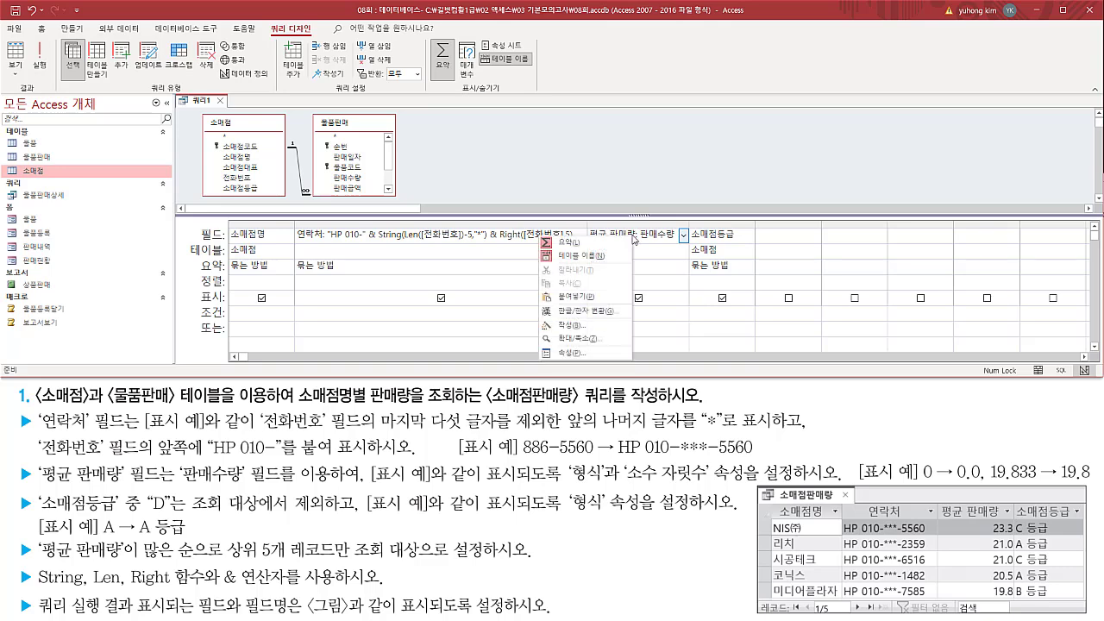
left_click(605, 358)
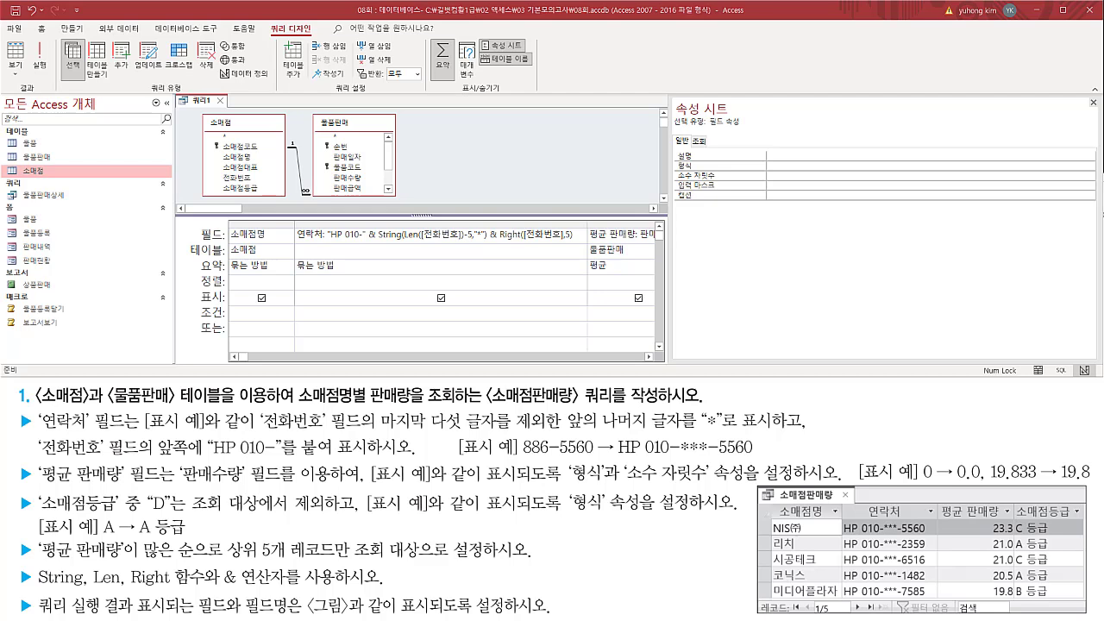
key("ctrl+alt+d")
mouse_move(670, 99)
left_mouse_down()
mouse_move(736, 116)
mouse_move(740, 128)
left_mouse_up()
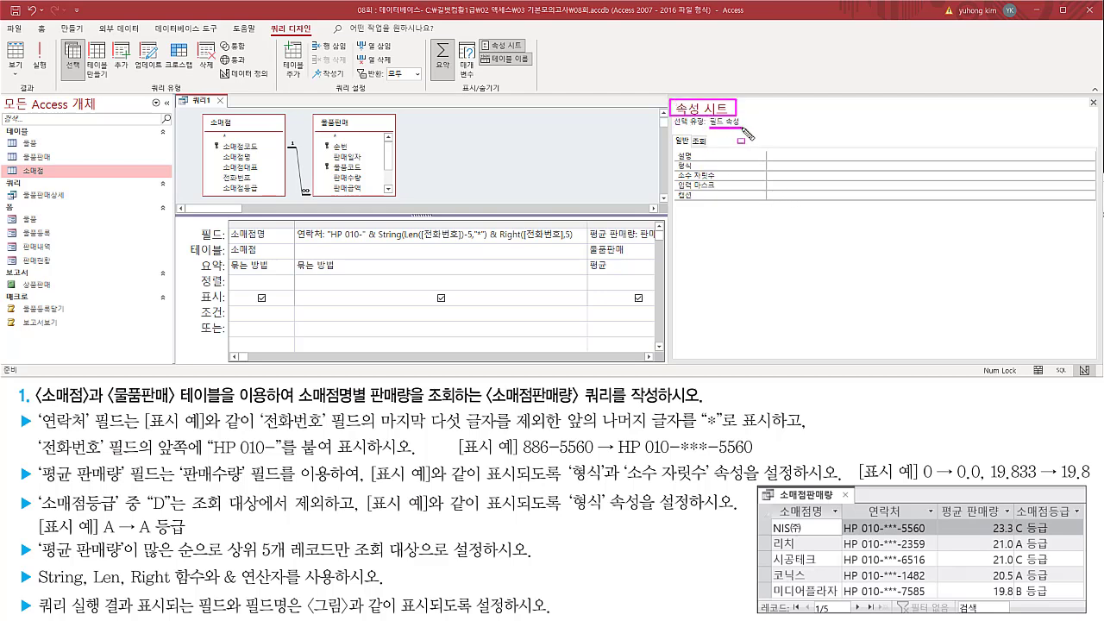
left_click_drag(586, 222, 653, 342)
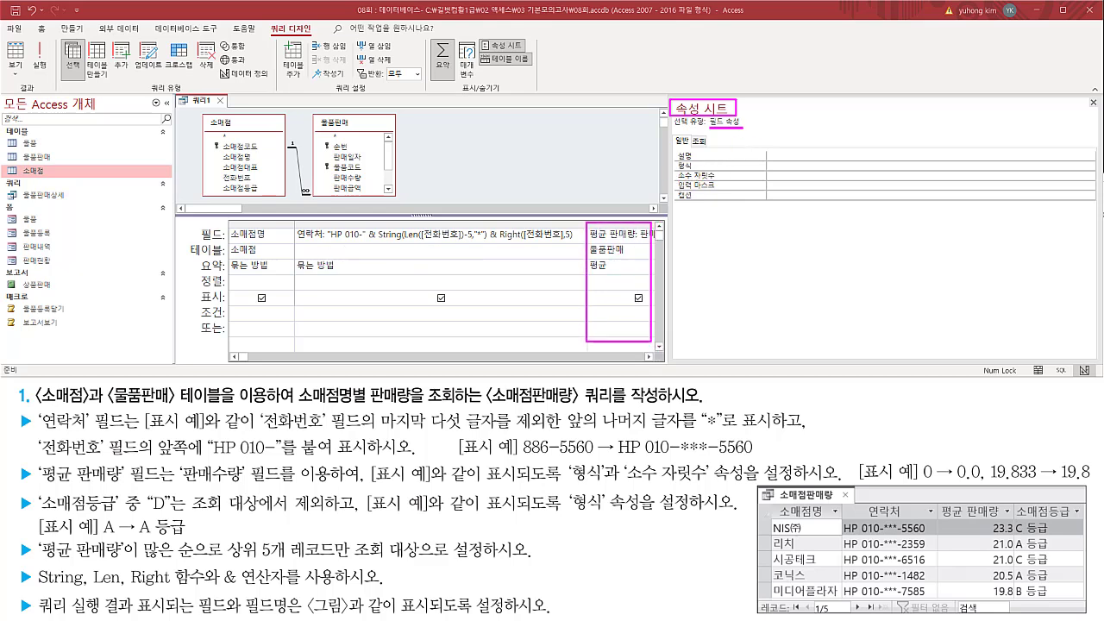
key("Escape")
mouse_move(676, 157)
left_mouse_down()
mouse_move(715, 181)
mouse_move(852, 180)
mouse_move(839, 180)
left_mouse_up()
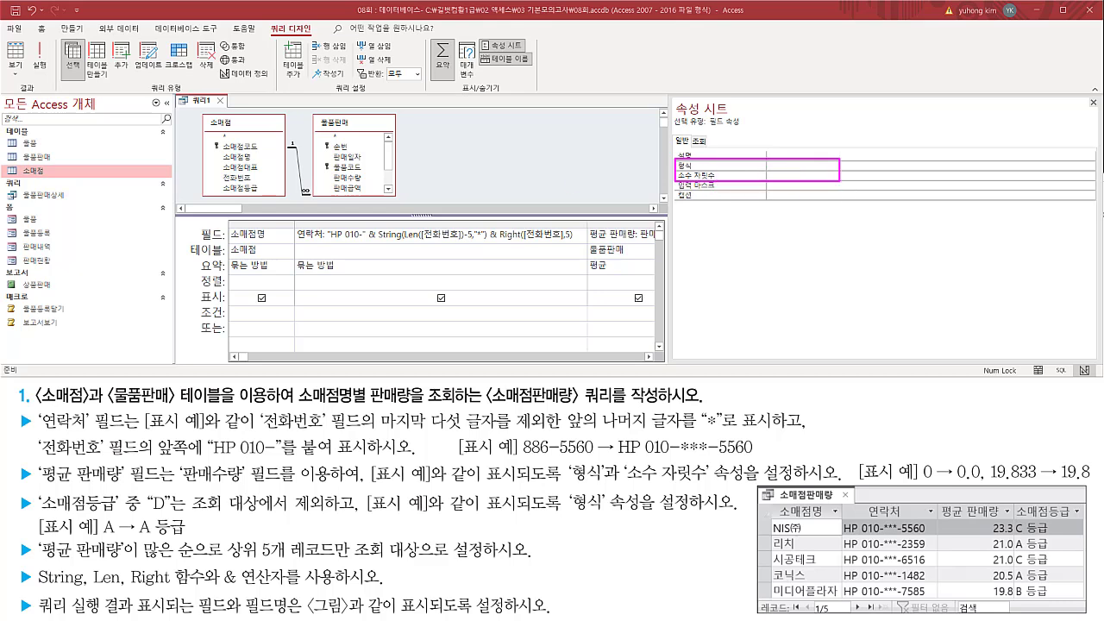
key("Escape")
- Jot 0.0, and its split into 0 and 1, in a memo while comparing the task's display examples for 평균 판매량
left_click_drag(770, 388, 770, 234)
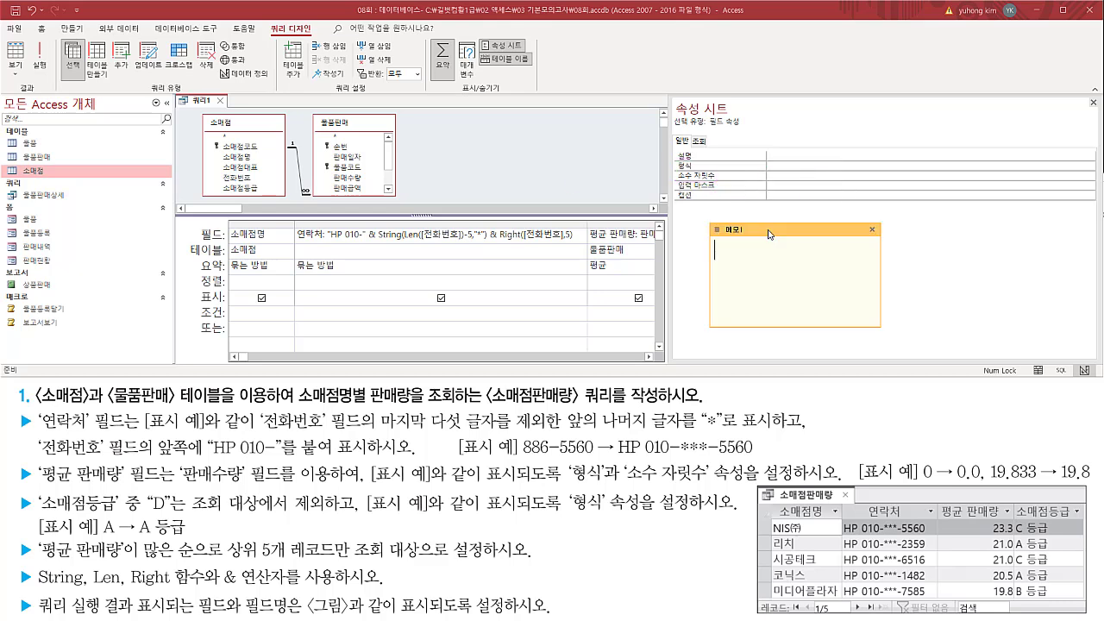
key("ctrl+2")
left_click_drag(914, 479, 979, 480)
key("Escape")
left_click(752, 285)
key("ctrl+2")
left_click_drag(707, 260, 747, 260)
mouse_move(990, 483)
left_mouse_down()
mouse_move(1041, 483)
mouse_move(1061, 466)
mouse_move(1095, 479)
mouse_move(1074, 481)
left_mouse_up()
key("Escape")
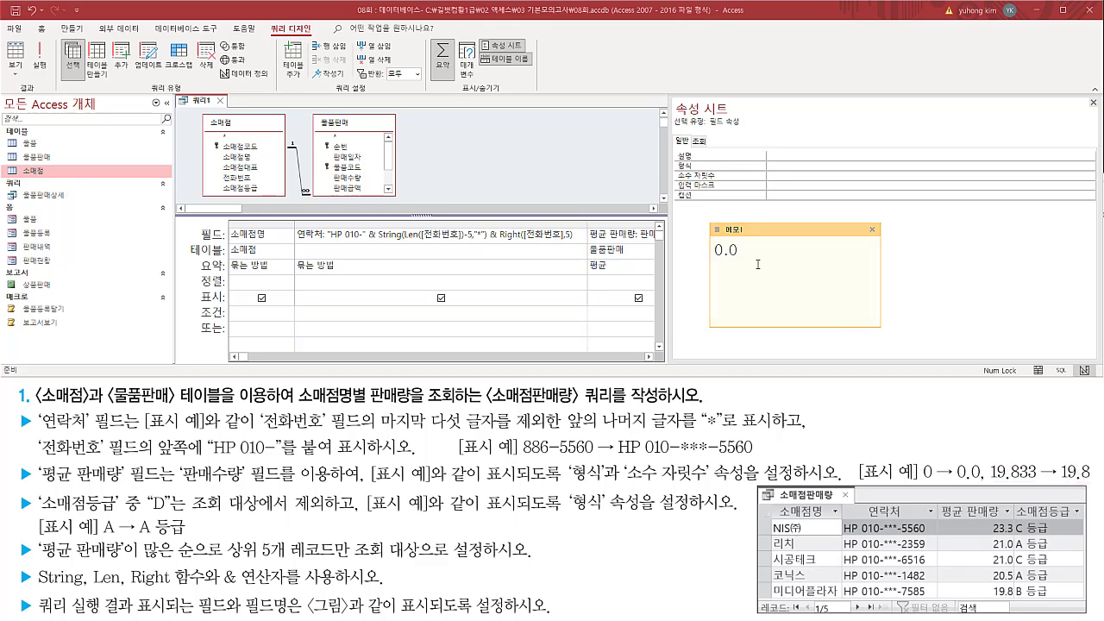
left_click(759, 259)
mouse_move(565, 459)
left_mouse_down()
mouse_move(584, 487)
mouse_move(723, 486)
left_mouse_up()
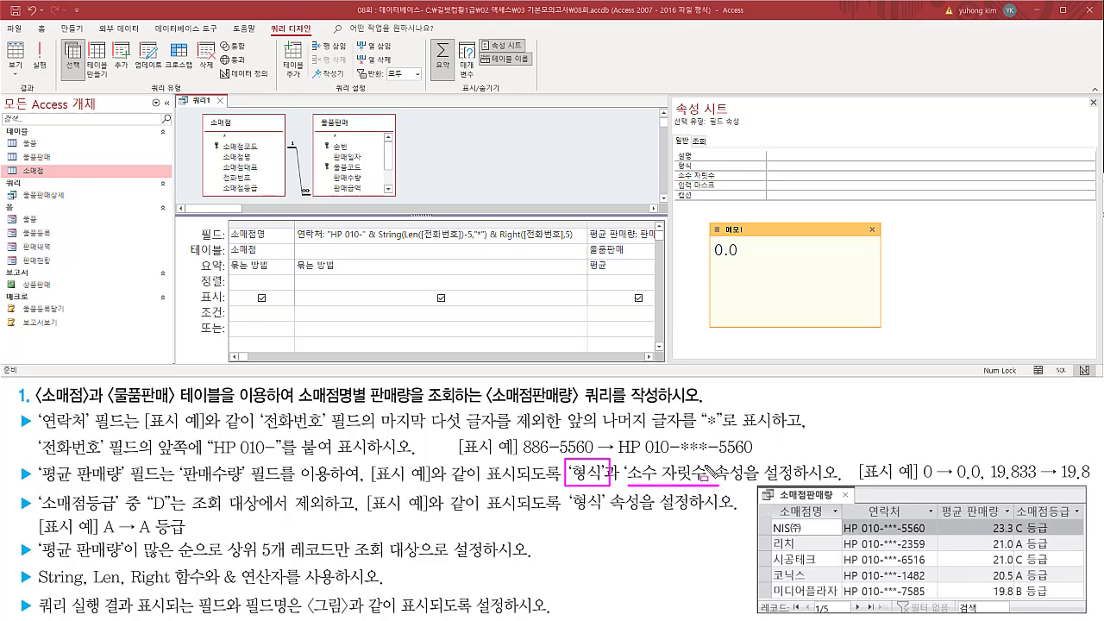
left_click(766, 250)
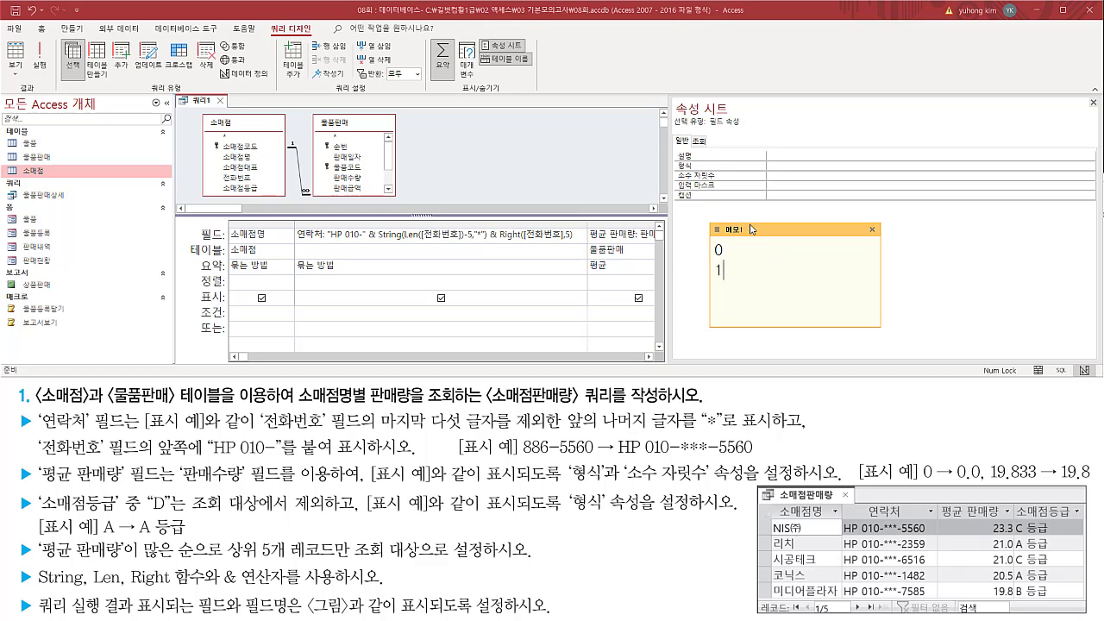
- Set the 평균 판매량 field's 형식 to 0 and 소수 자릿수 to 1, and compare them with the task's display examples
left_click(828, 166)
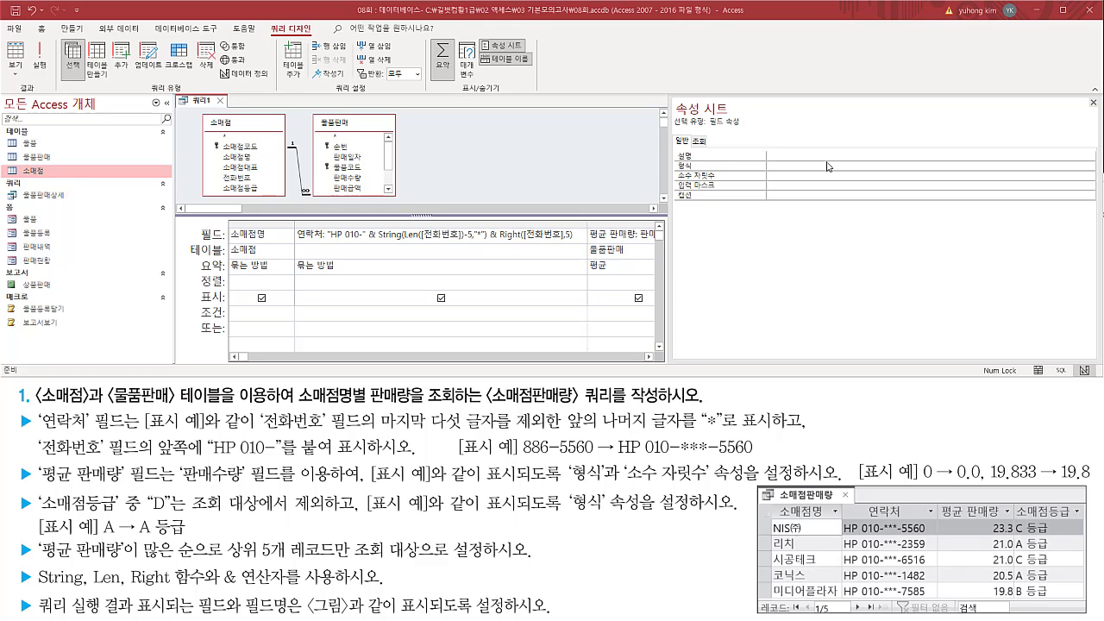
left_click(844, 164)
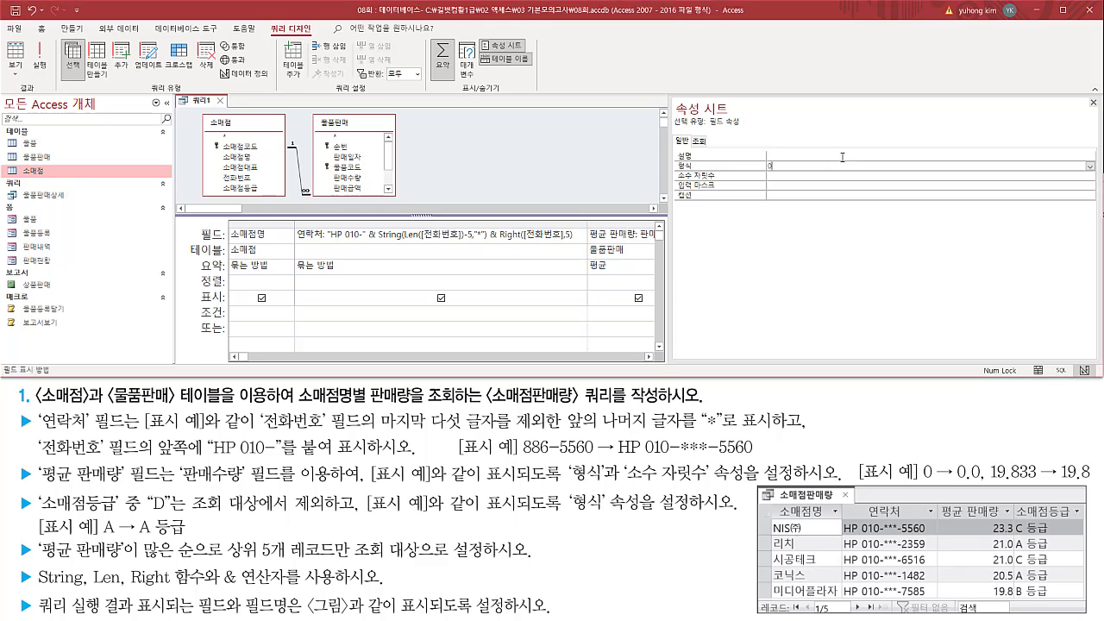
left_click(1079, 175)
left_click(1089, 176)
left_click(826, 207)
left_click_drag(671, 157, 801, 183)
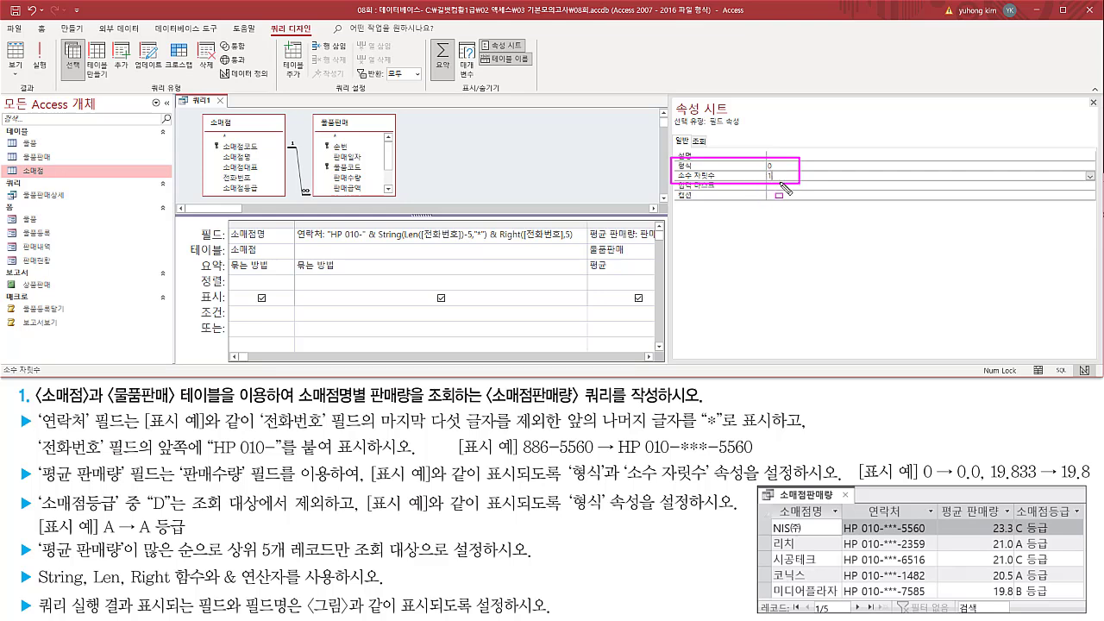
key("BackSpace")
type("1")
left_click_drag(764, 171, 774, 182)
left_click_drag(918, 477, 1091, 483)
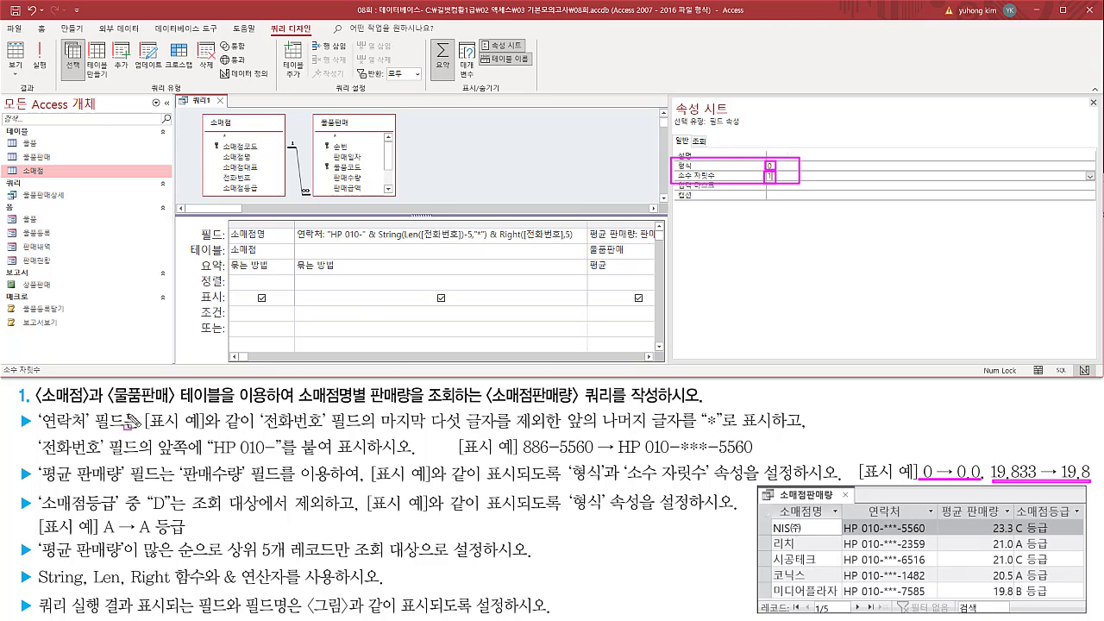
- Read the task's 소매점등급 requirement: excluding "D" and setting 형식 according to the display example A → A 등급
left_click_drag(15, 475, 1078, 476)
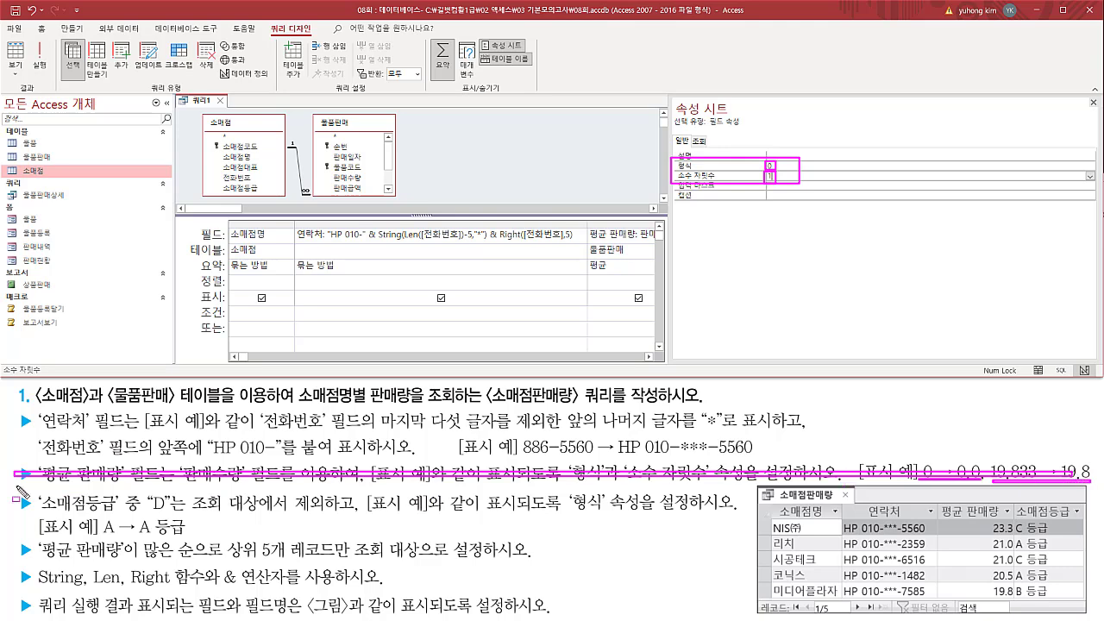
key("Escape")
key("ctrl+2")
mouse_move(36, 490)
left_mouse_down()
mouse_move(123, 518)
mouse_move(647, 522)
left_mouse_up()
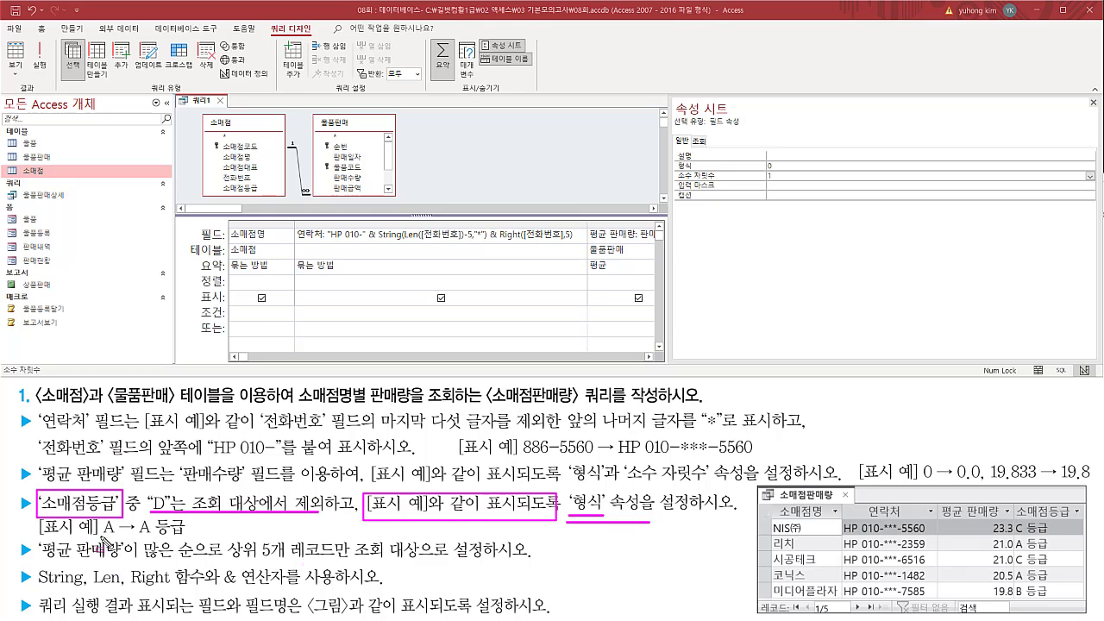
left_click_drag(99, 534, 184, 535)
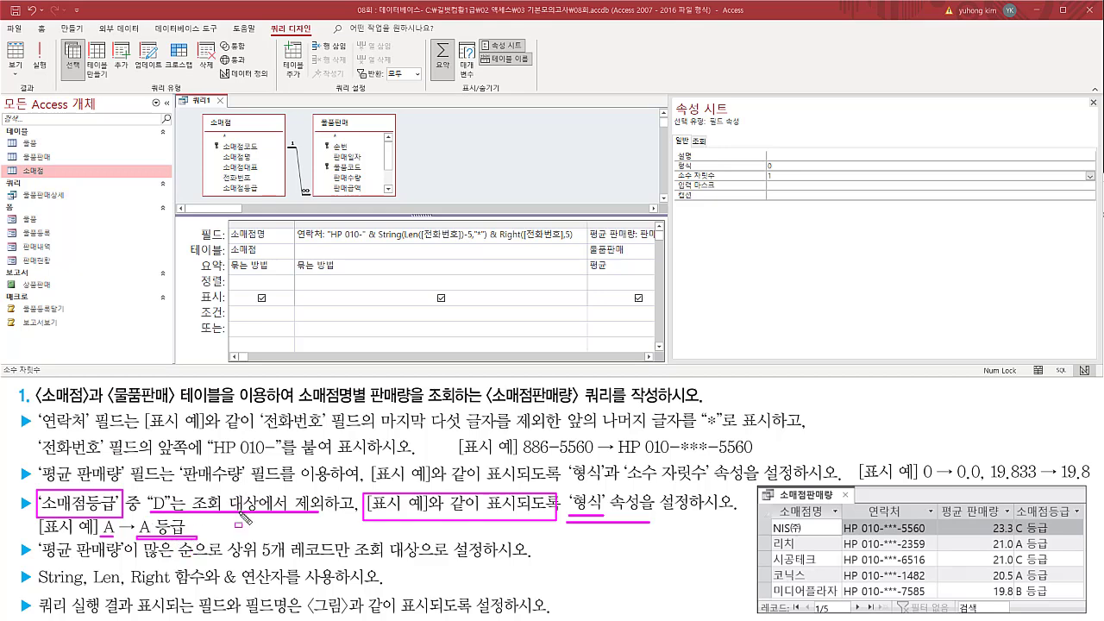
key("Escape")
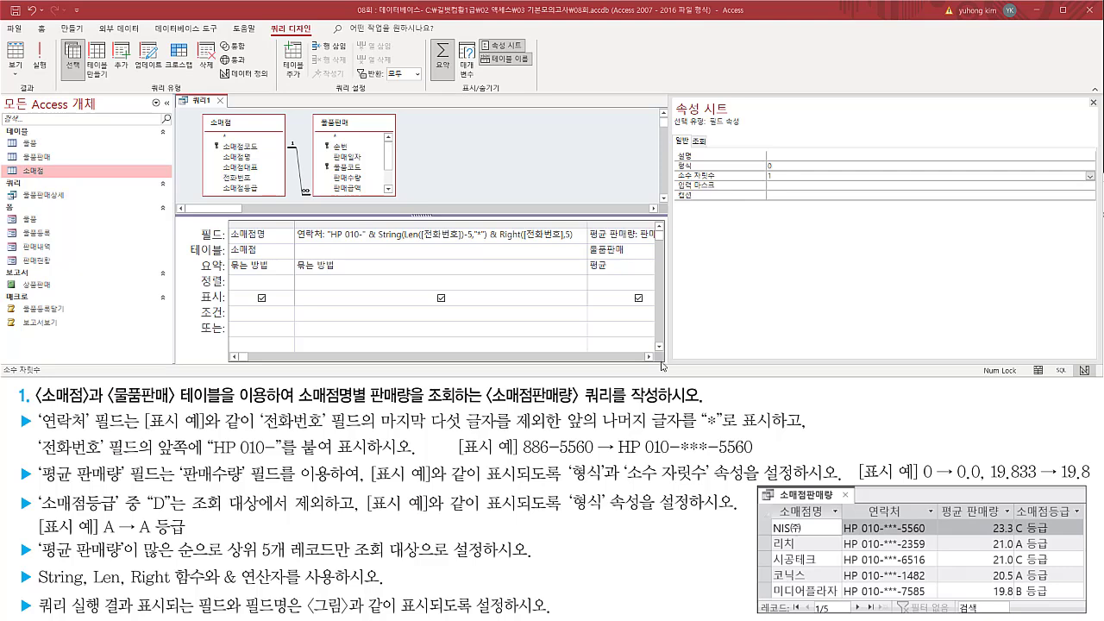
- Select the 소매점등급 field in the query design and locate its 형식 property
left_click(648, 357)
left_click(647, 357)
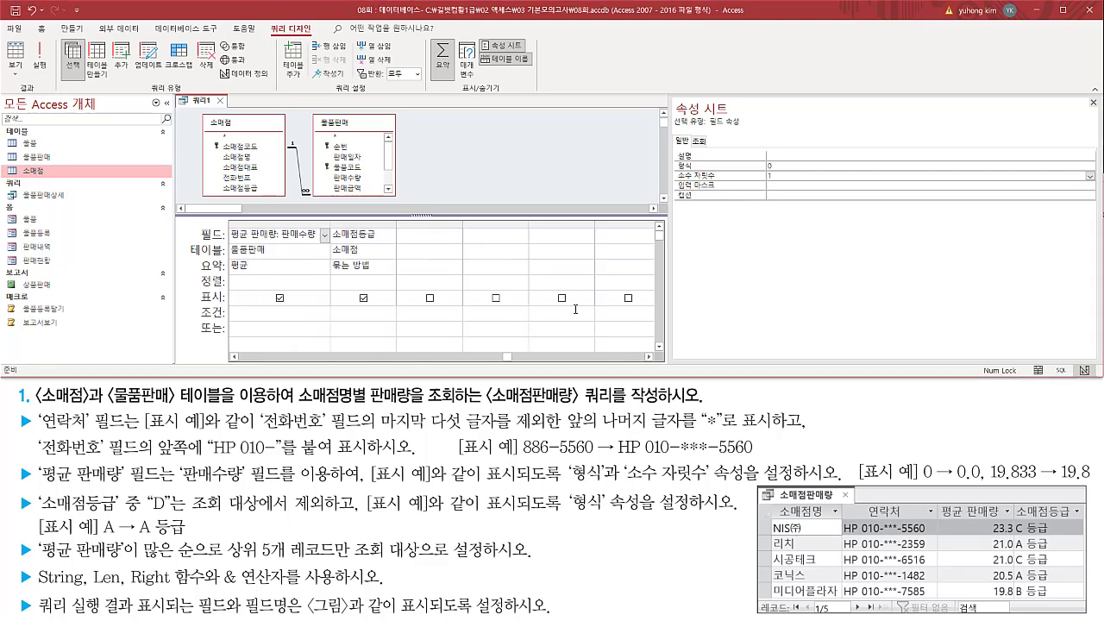
left_click(353, 234)
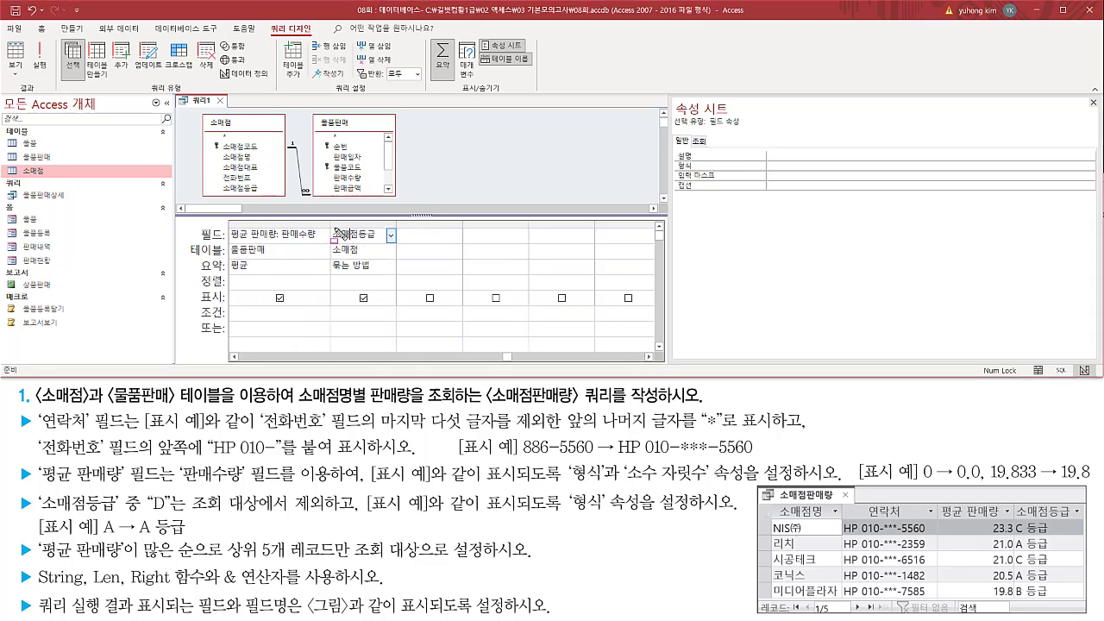
left_click_drag(331, 222, 387, 283)
key("Escape")
left_click_drag(677, 173, 855, 171)
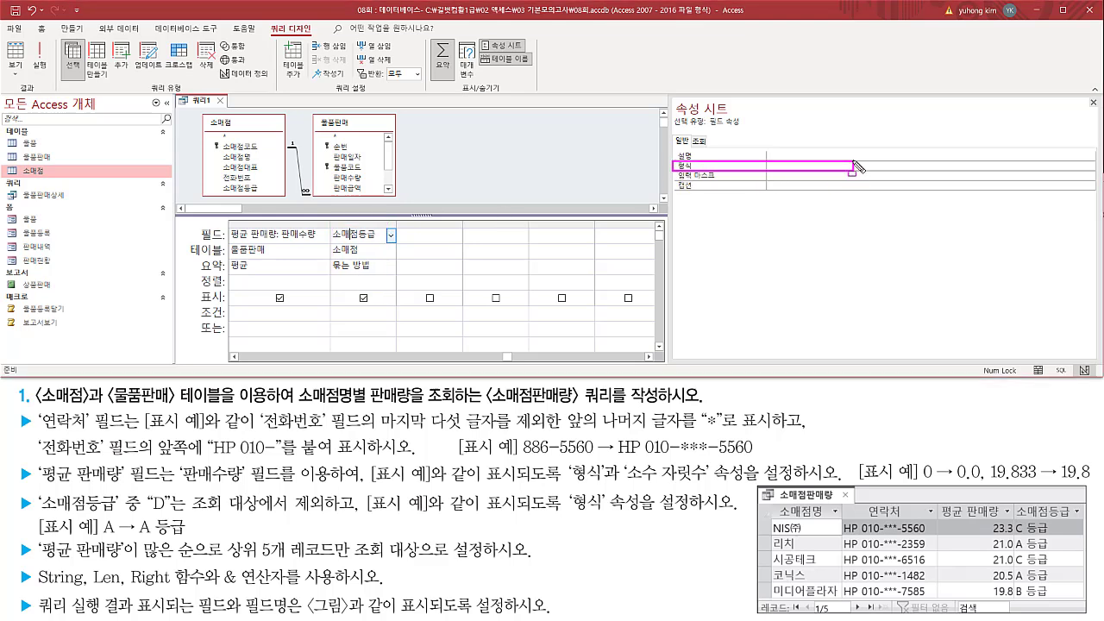
key("Escape")
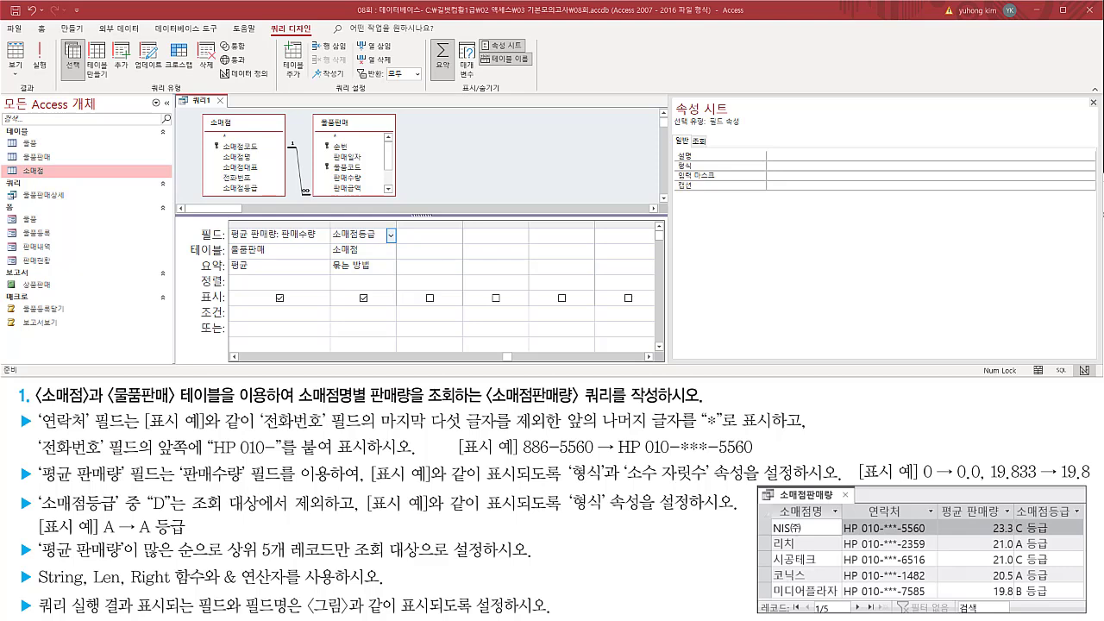
- Jot the format @" 등급" in a memo while comparing its text and spacing with the task's 소매점등급 display example
left_click_drag(768, 241, 769, 230)
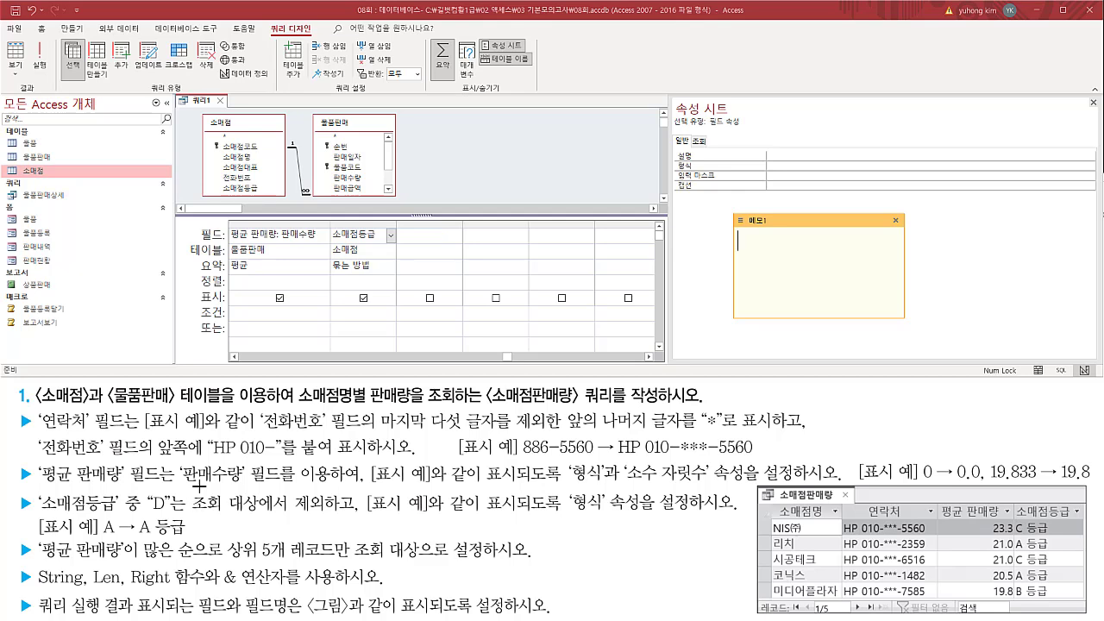
type("@")
left_click_drag(148, 516, 185, 538)
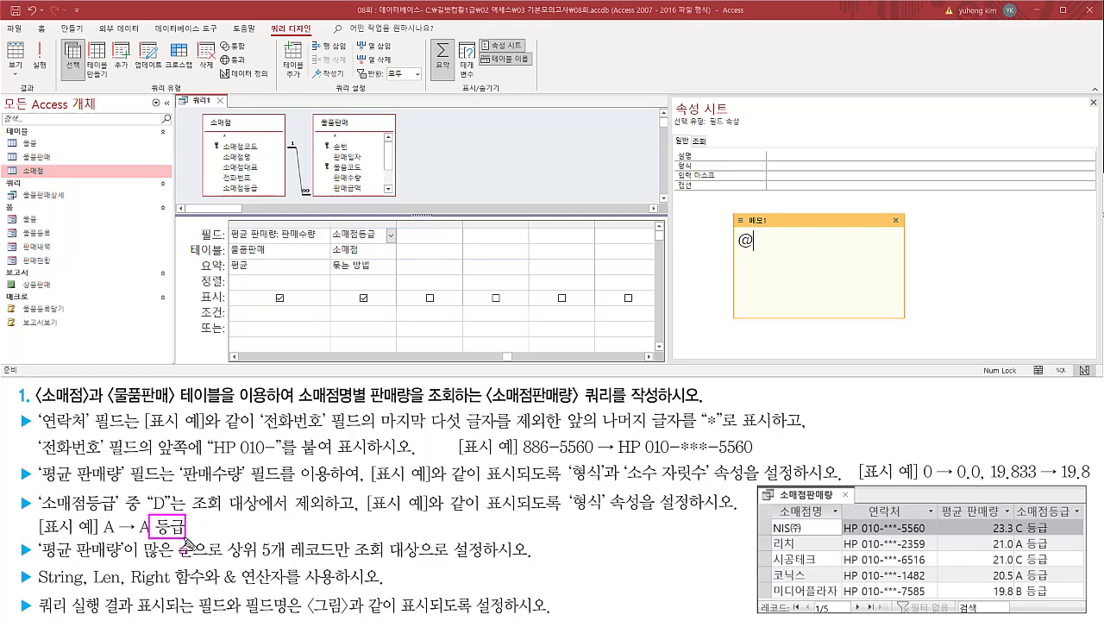
key("Escape")
type("등급")
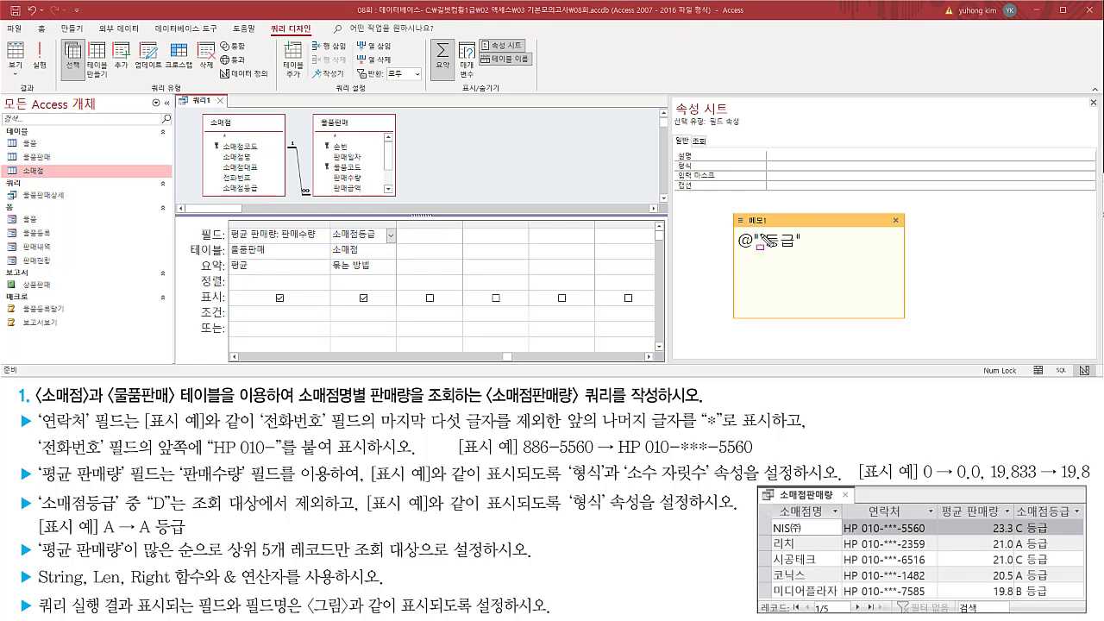
left_click_drag(760, 235, 765, 250)
left_click_drag(149, 513, 157, 537)
key("Escape")
key("Escape")
- Set the 소매점등급 field's 형식 to @" 등급" and close the field properties
left_click(798, 164)
type("@\" 등급\"")
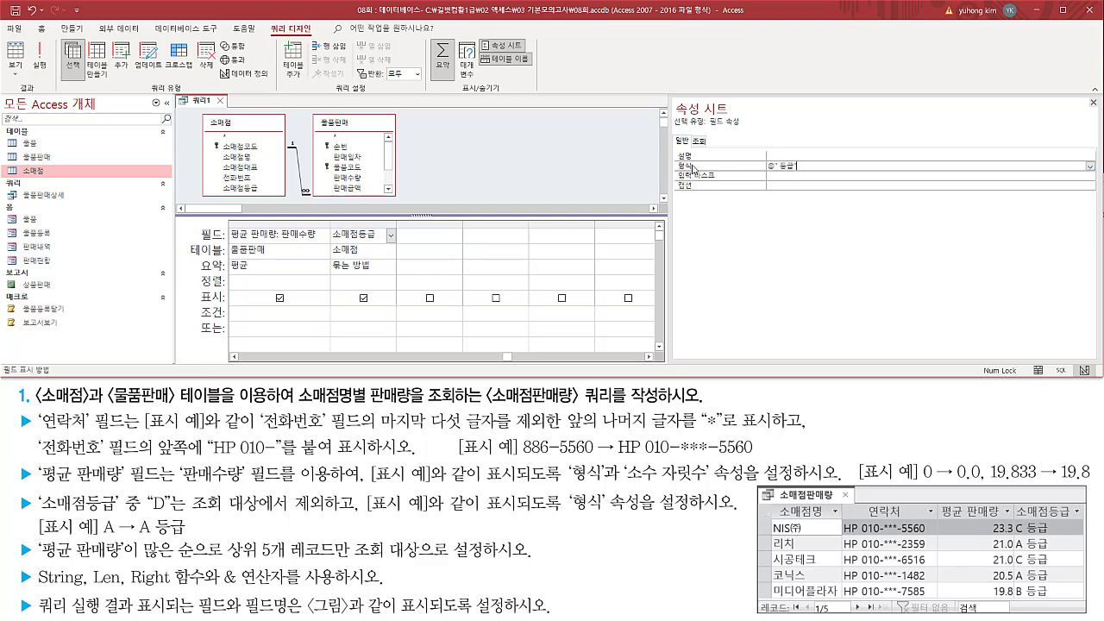
left_click(818, 175)
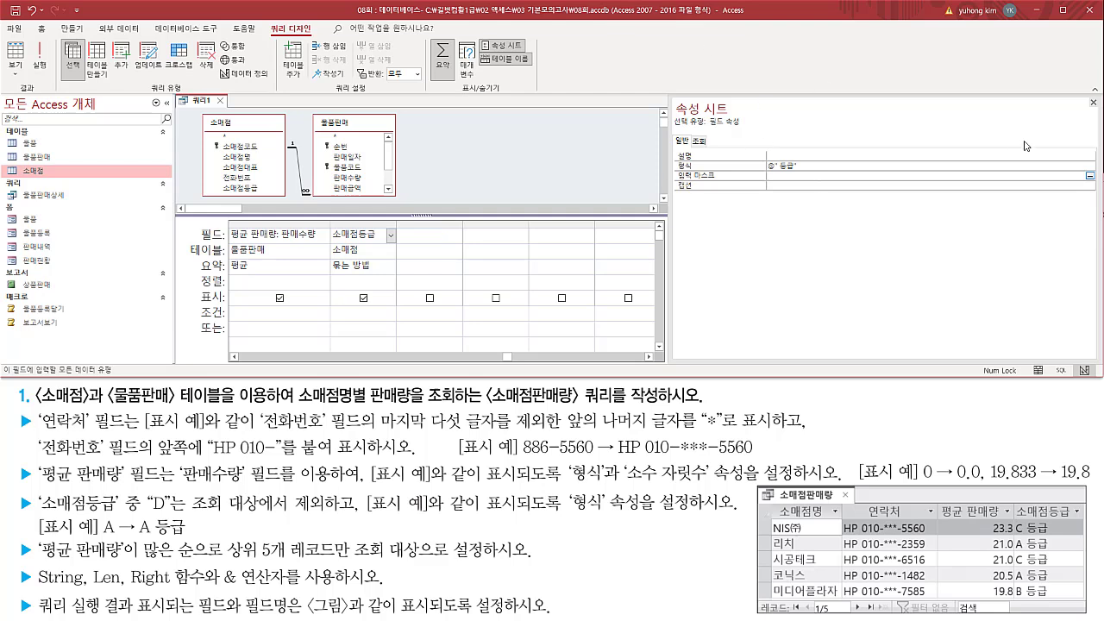
left_click(1092, 103)
left_click(1092, 103)
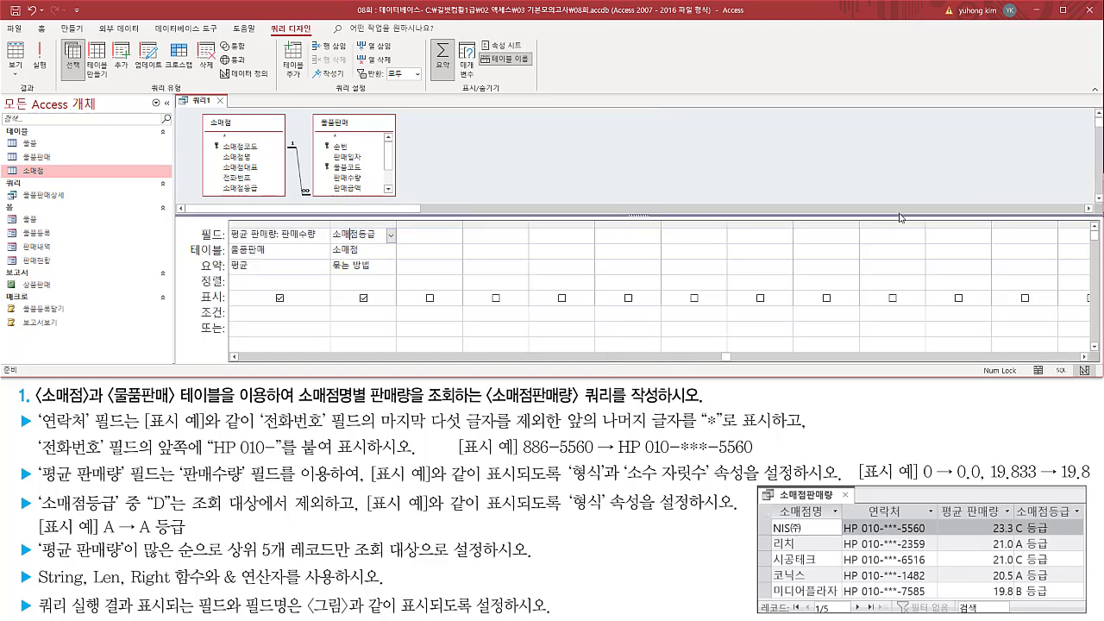
- Run the query and check the 소매점등급 values against the task's 형식 and "D" exclusion requirements
left_click(371, 357)
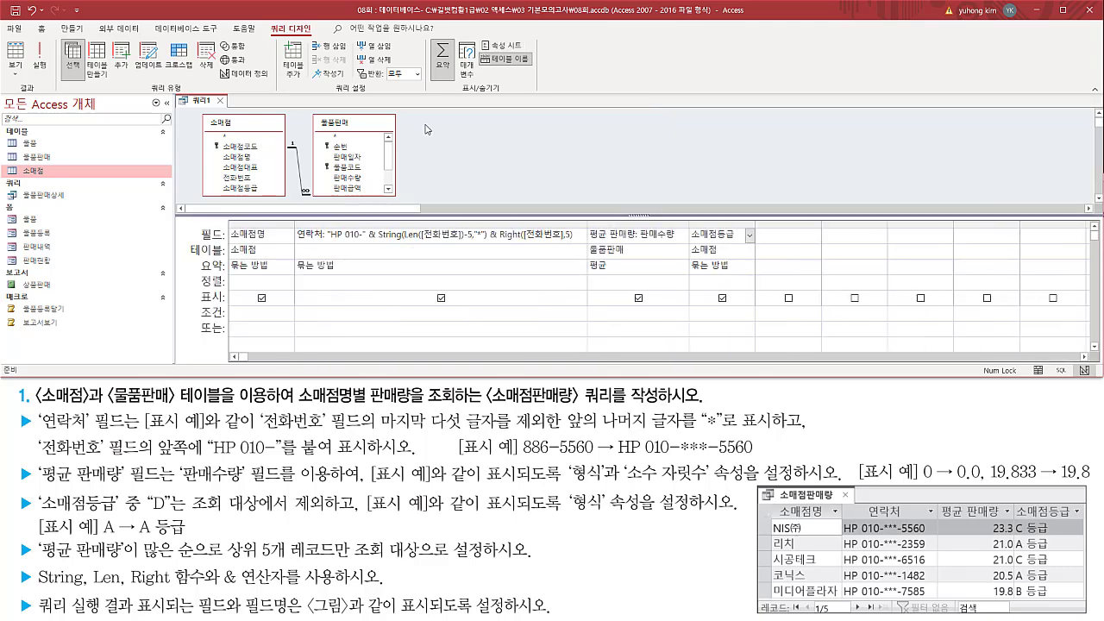
left_click(40, 64)
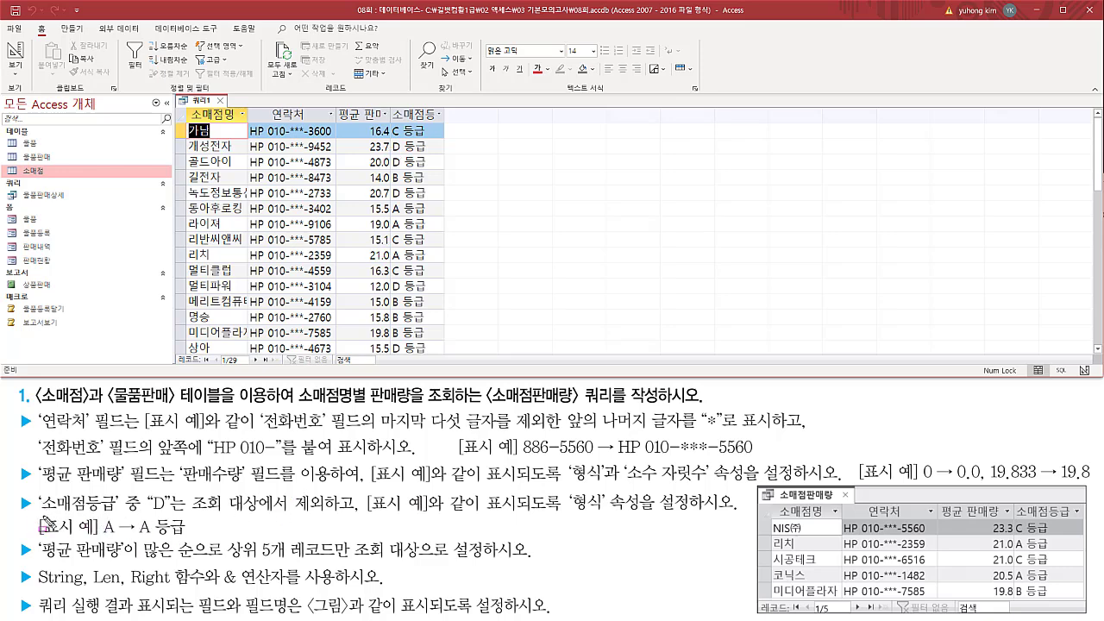
left_click_drag(39, 515, 118, 515)
left_click_drag(567, 518, 647, 518)
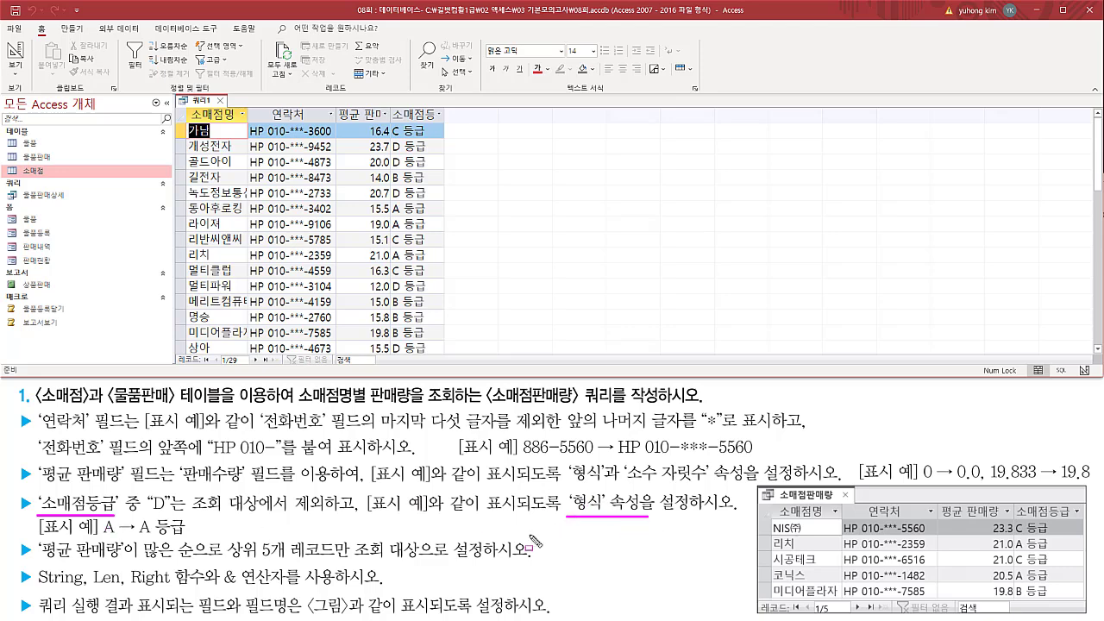
mouse_move(140, 489)
left_mouse_down()
mouse_move(160, 514)
mouse_move(329, 519)
left_mouse_up()
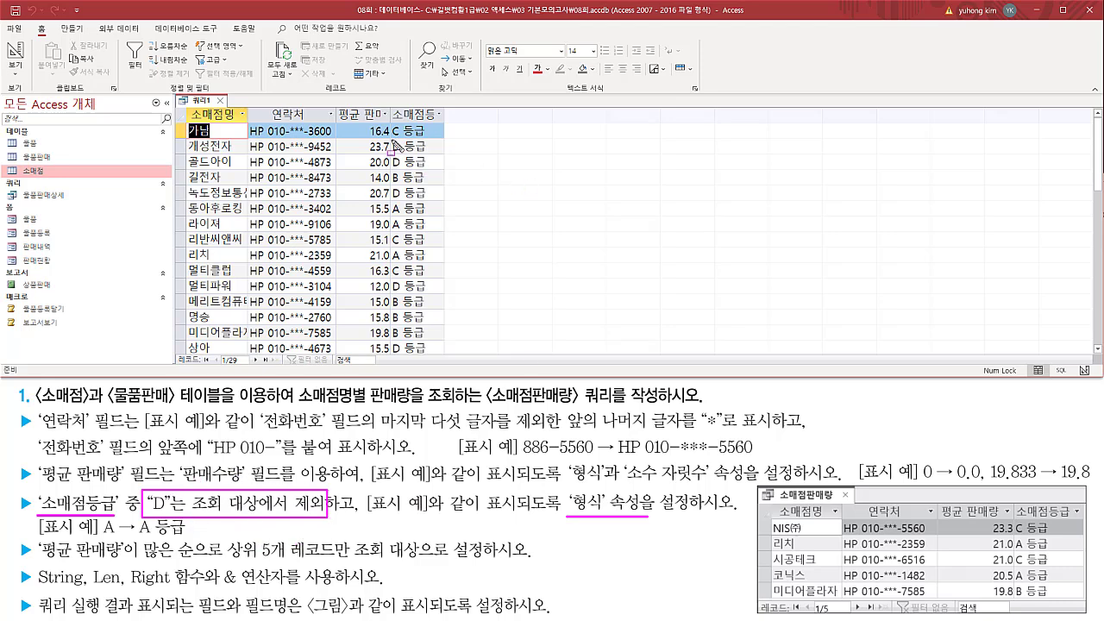
left_click_drag(392, 142, 436, 175)
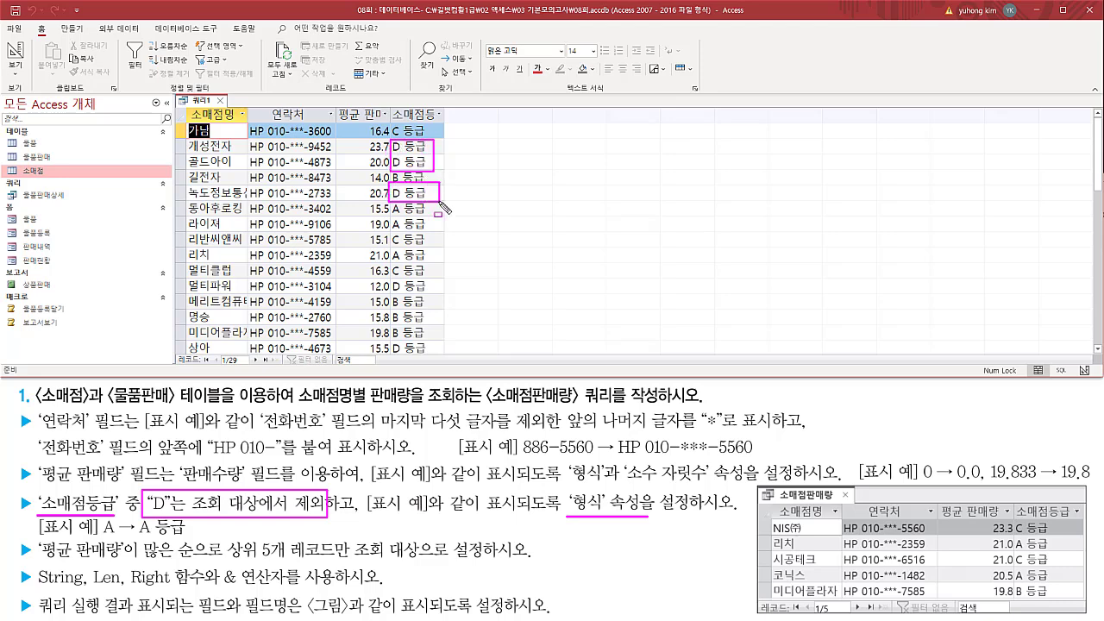
key("Escape")
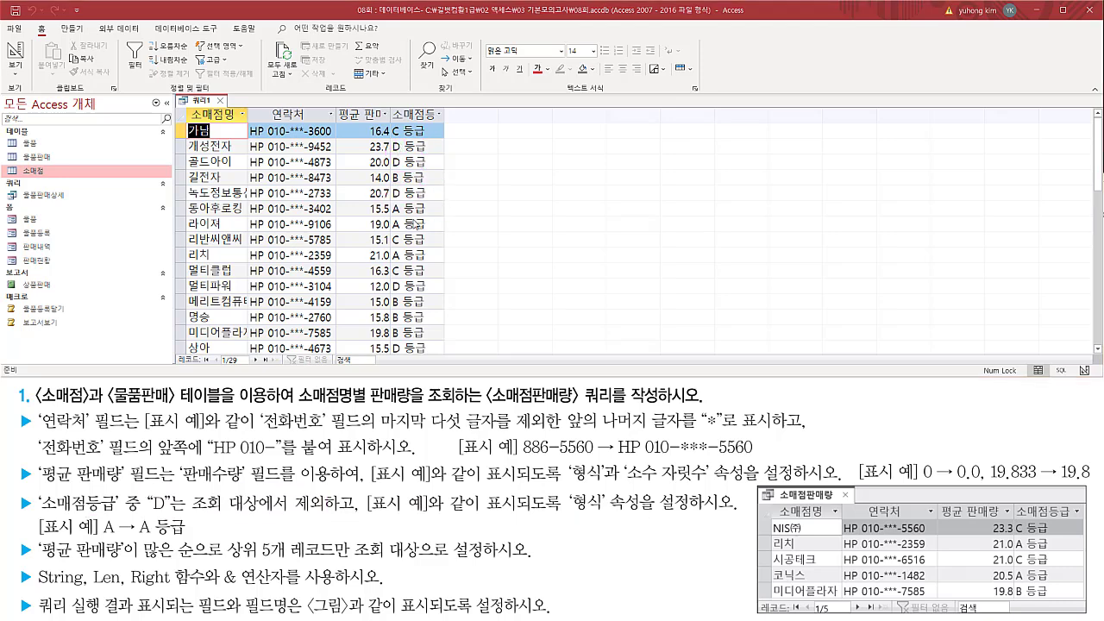
- Return to the query design and set the 소매점등급 criterion to <>"D"
right_click(200, 102)
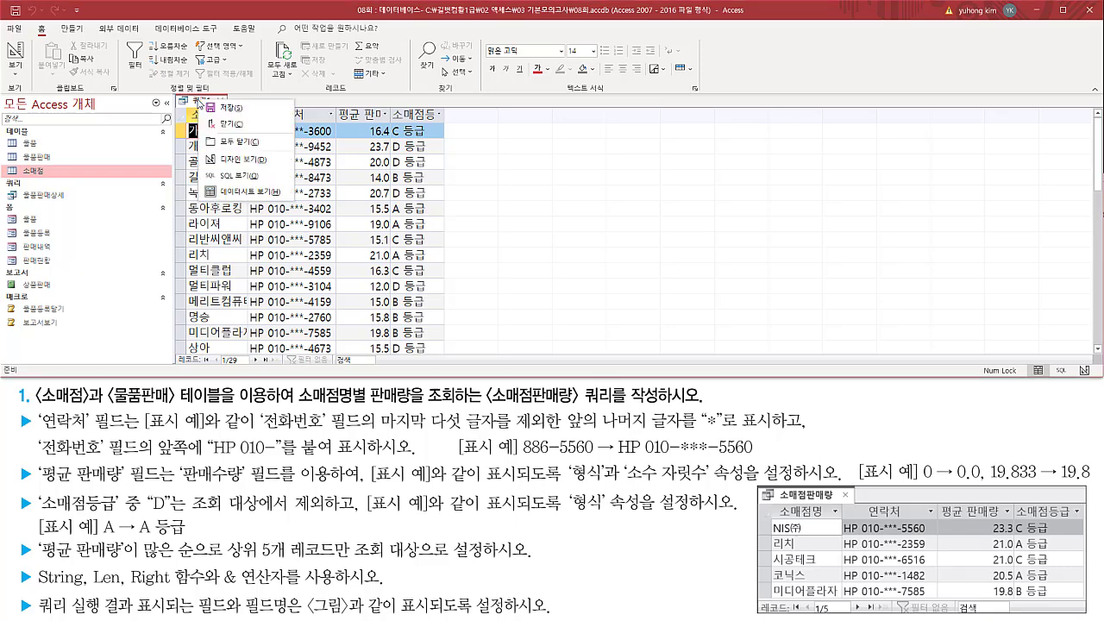
left_click(225, 160)
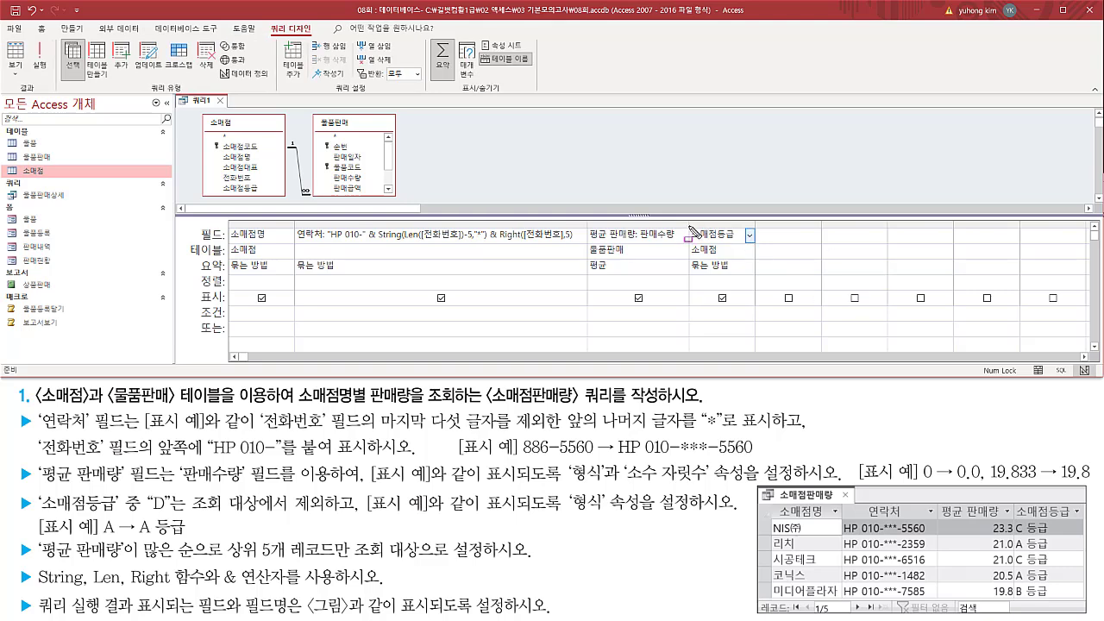
left_click_drag(689, 226, 754, 271)
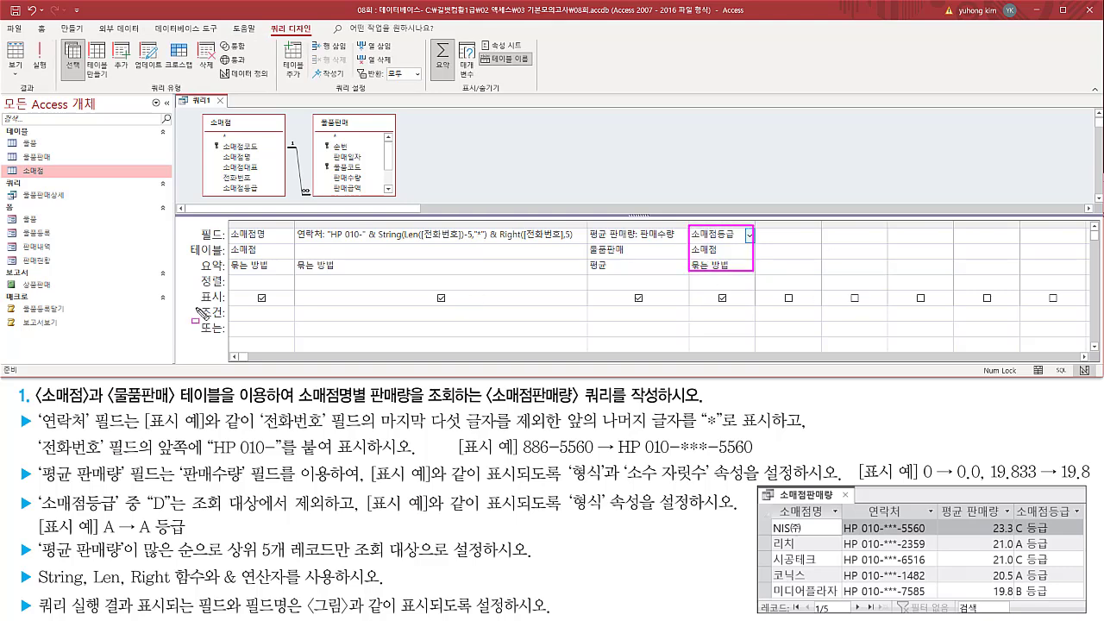
left_click_drag(198, 304, 237, 322)
left_click_drag(691, 307, 751, 319)
left_click(721, 316)
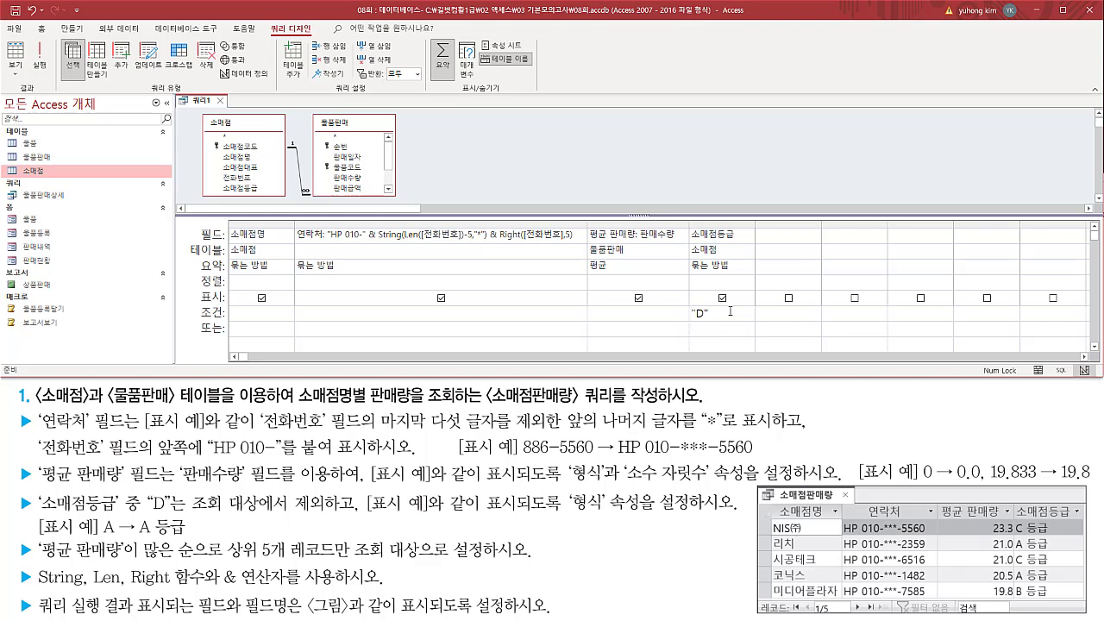
type("<>")
key("shift+Home")
left_click(738, 314)
- Run the query again and check the 소매점등급 column for D grades, as required by the task
left_click(40, 65)
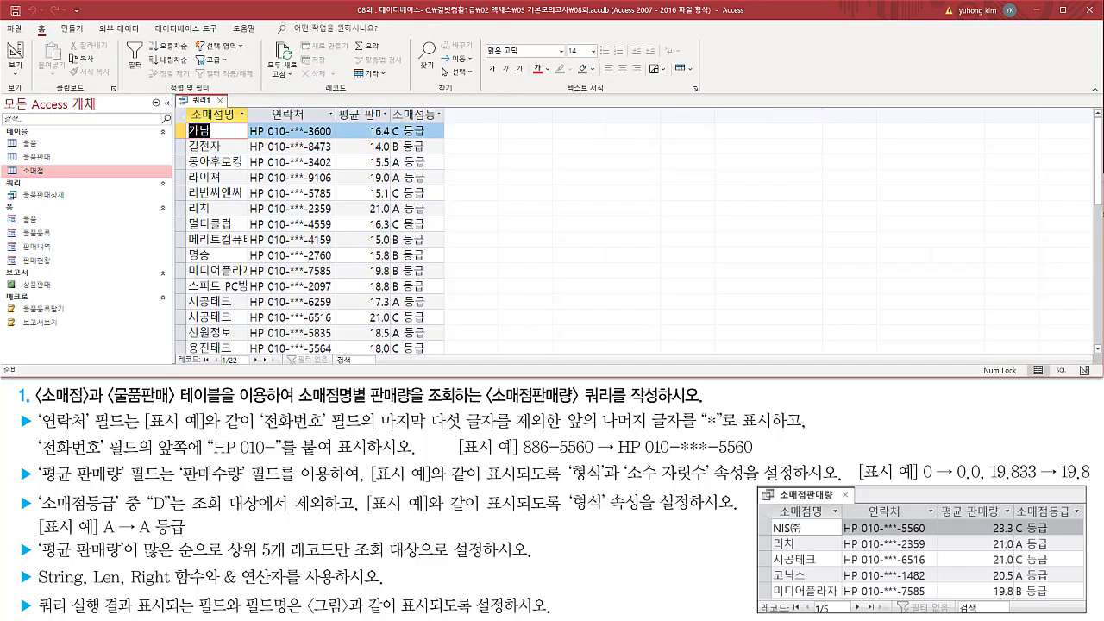
scroll(411, 231, "down", 5)
scroll(411, 231, "up", 5)
left_click_drag(12, 495, 734, 537)
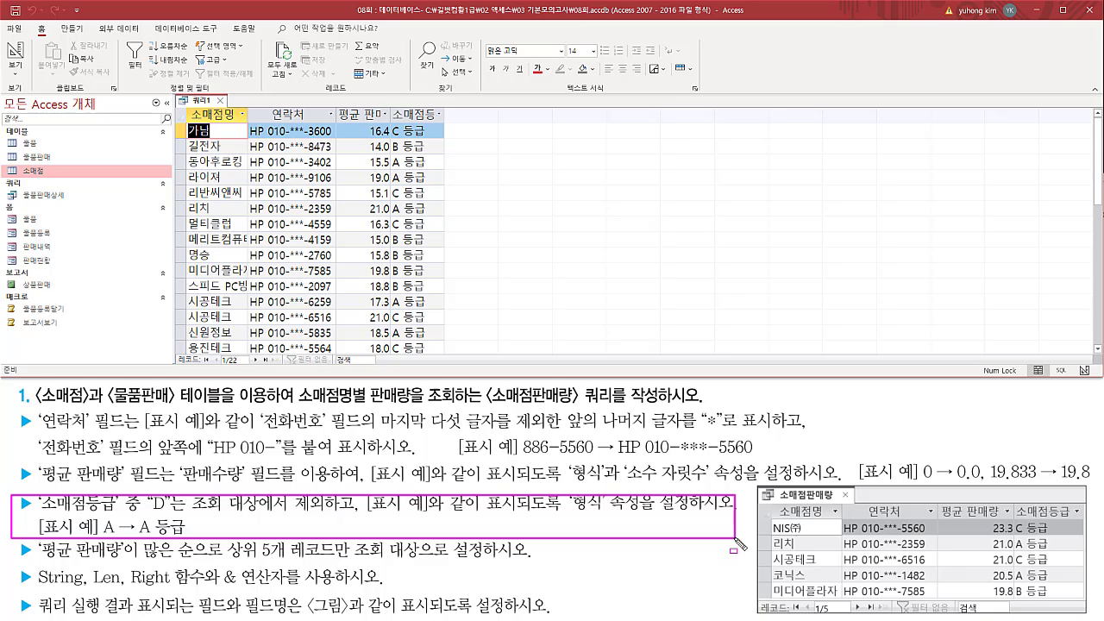
key("Escape")
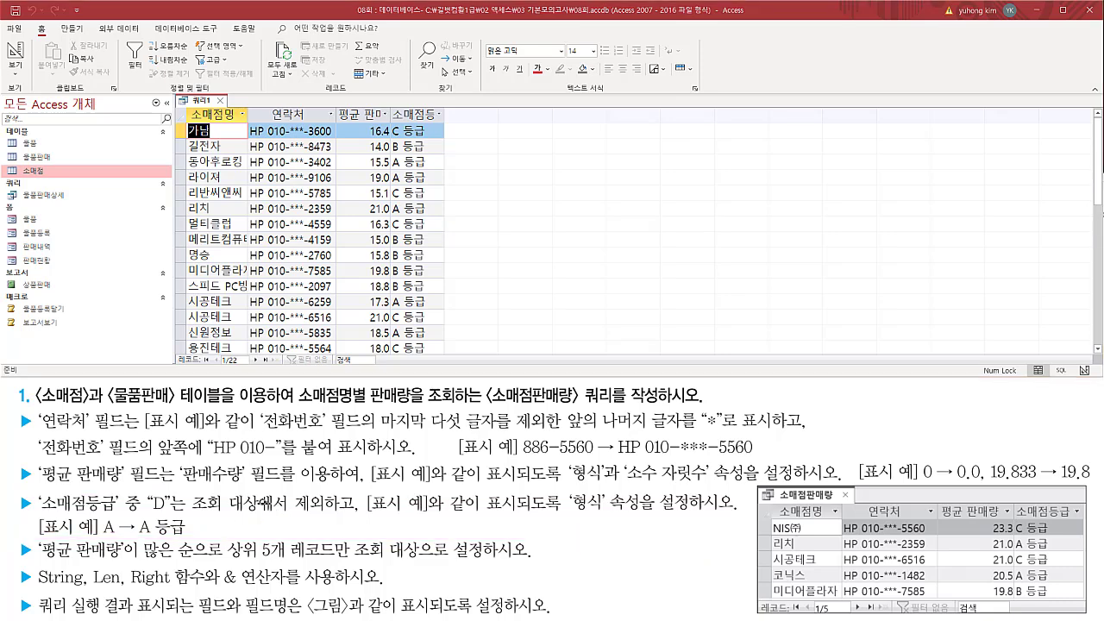
- Compare the query results and record count with the task's top-five 평균 판매량 requirement, and return to the query design
left_click_drag(38, 559, 423, 564)
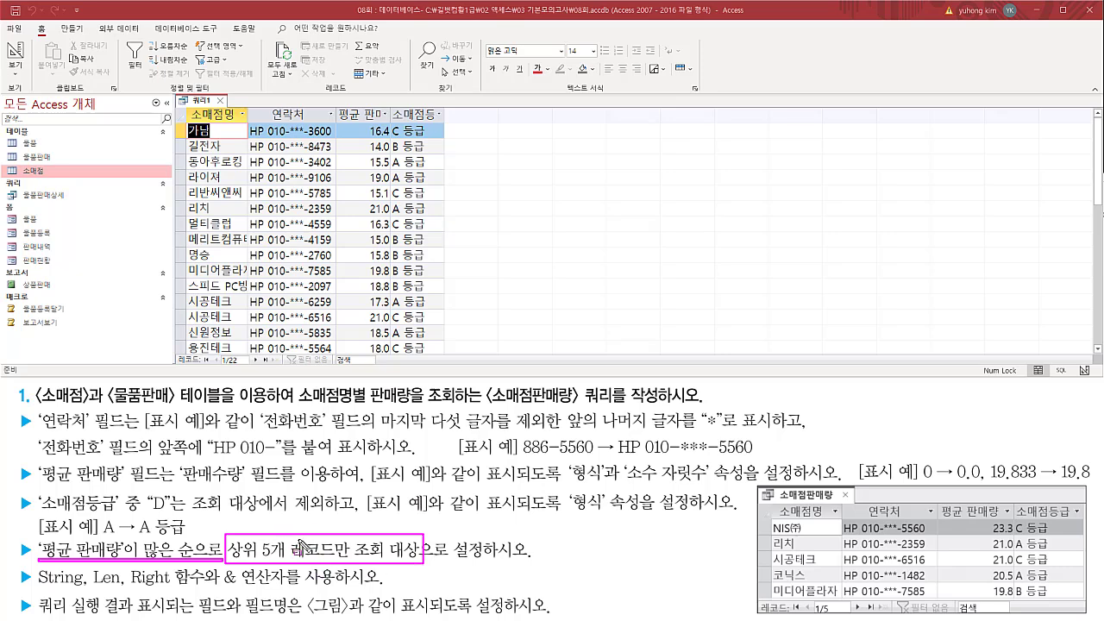
left_click_drag(175, 353, 290, 368)
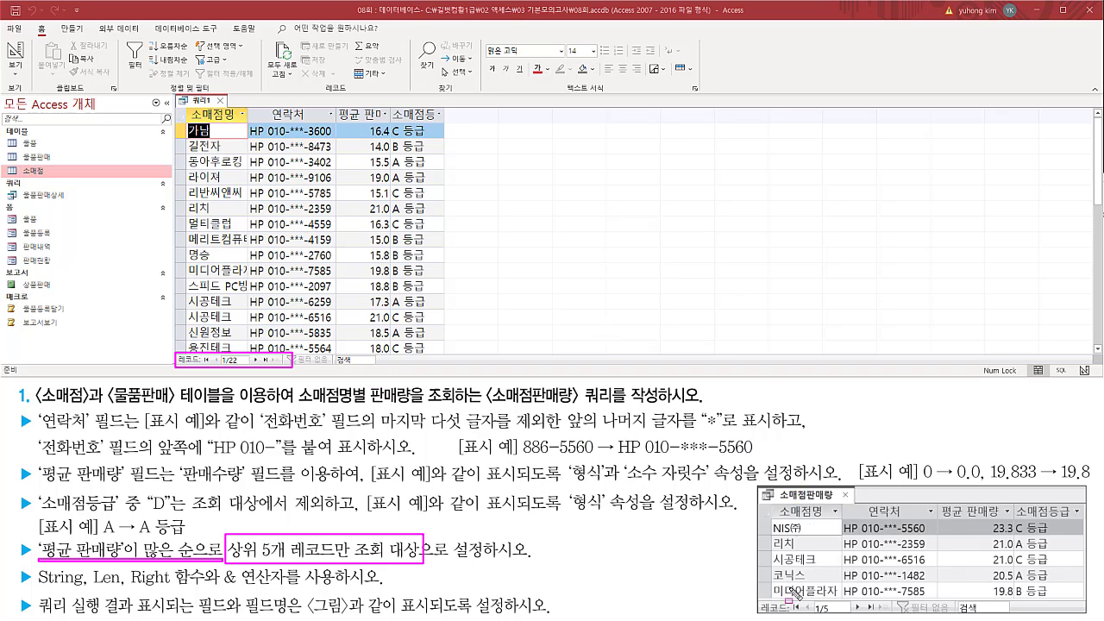
left_click_drag(759, 600, 876, 615)
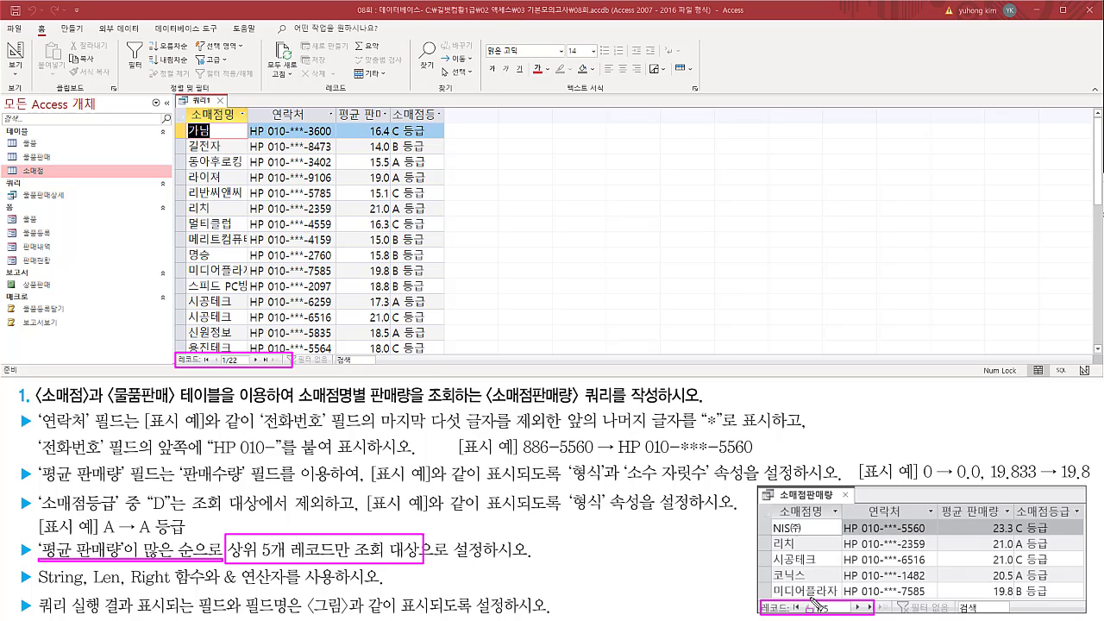
mouse_move(227, 538)
left_mouse_down()
mouse_move(243, 559)
mouse_move(290, 560)
left_mouse_up()
key("Escape")
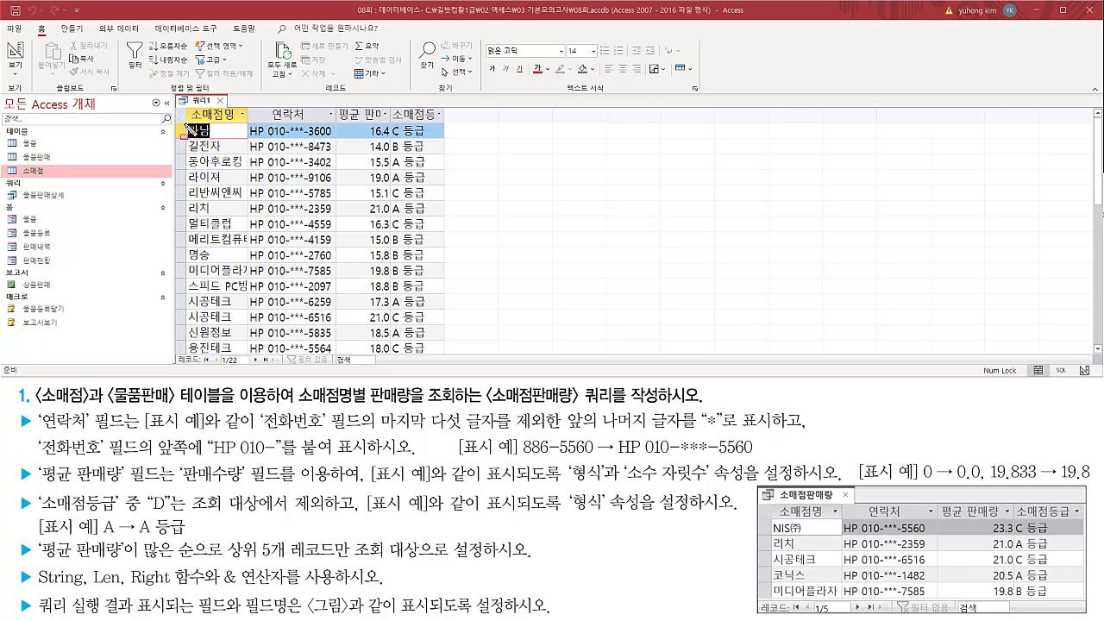
mouse_move(186, 126)
left_mouse_down()
mouse_move(237, 200)
mouse_move(433, 200)
left_mouse_up()
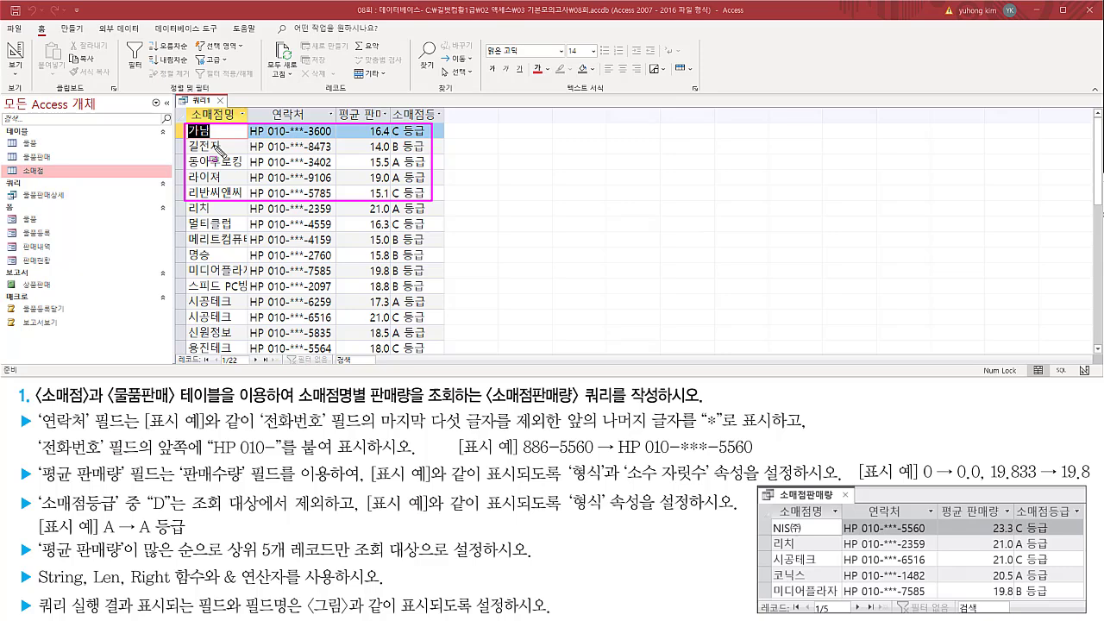
left_click_drag(226, 558, 294, 559)
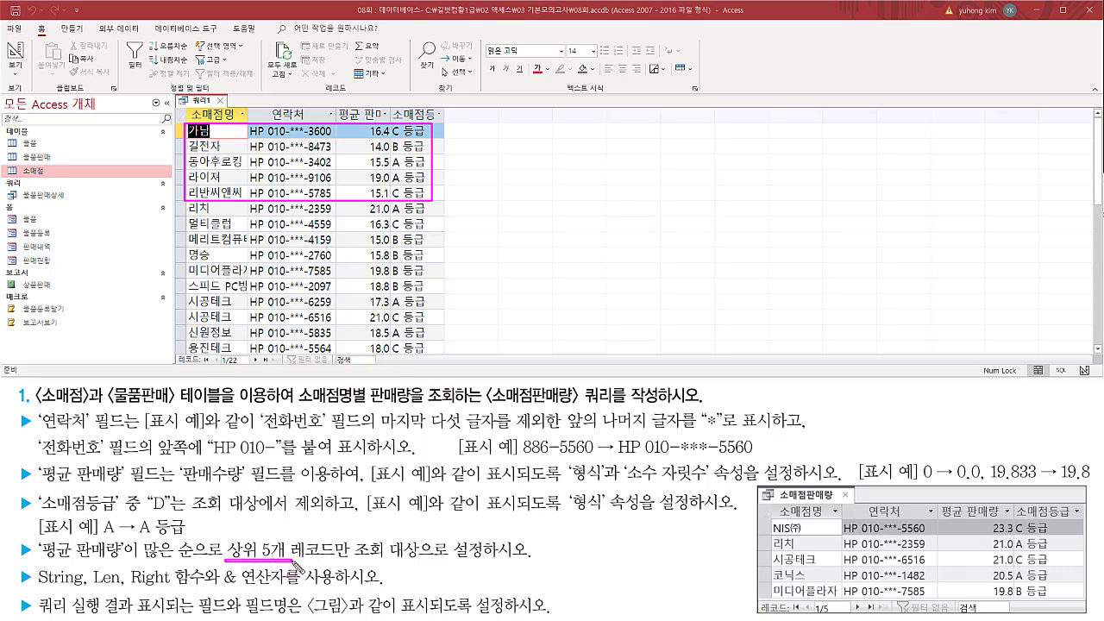
key("Escape")
right_click(203, 104)
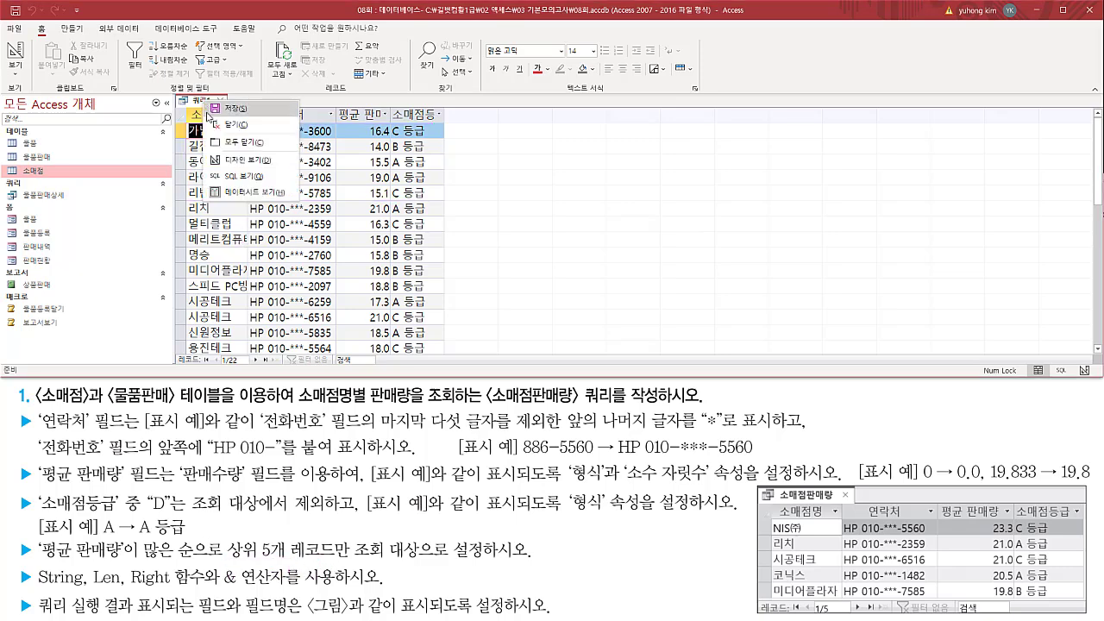
left_click(229, 160)
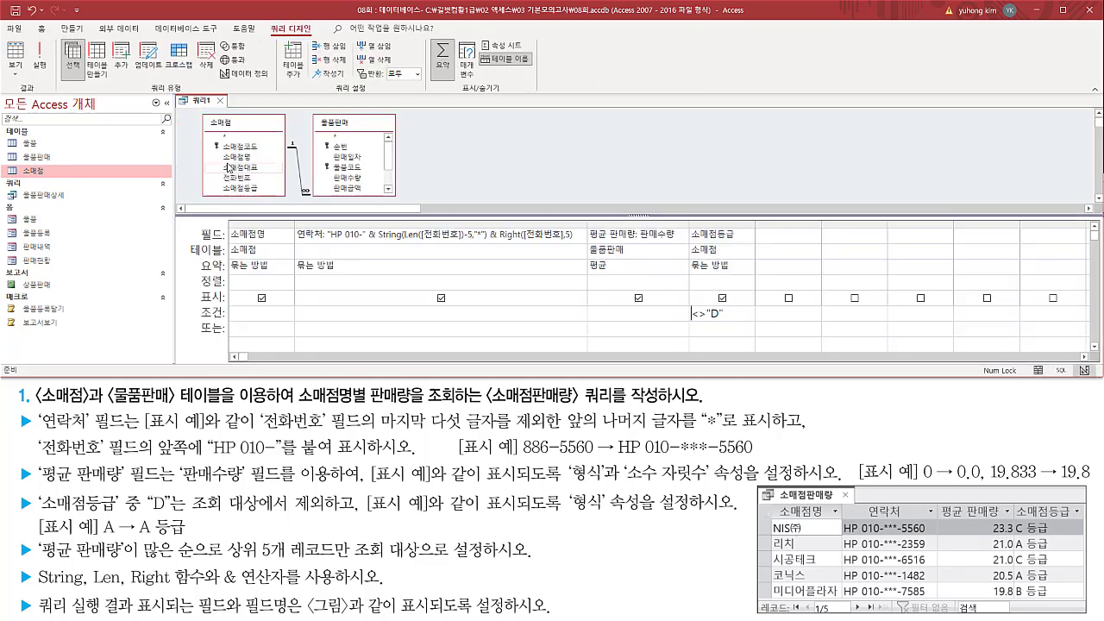
- Open the property sheet and switch it from the field's properties to the query's own properties
key("ctrl+2")
left_click_drag(225, 537, 290, 562)
key("Escape")
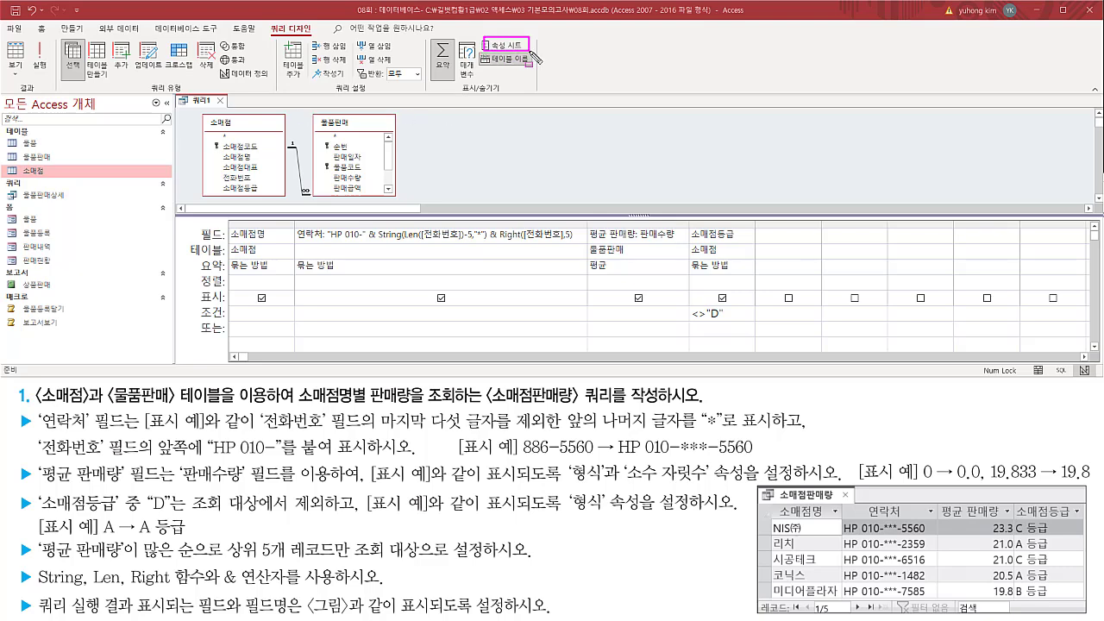
left_click(509, 47)
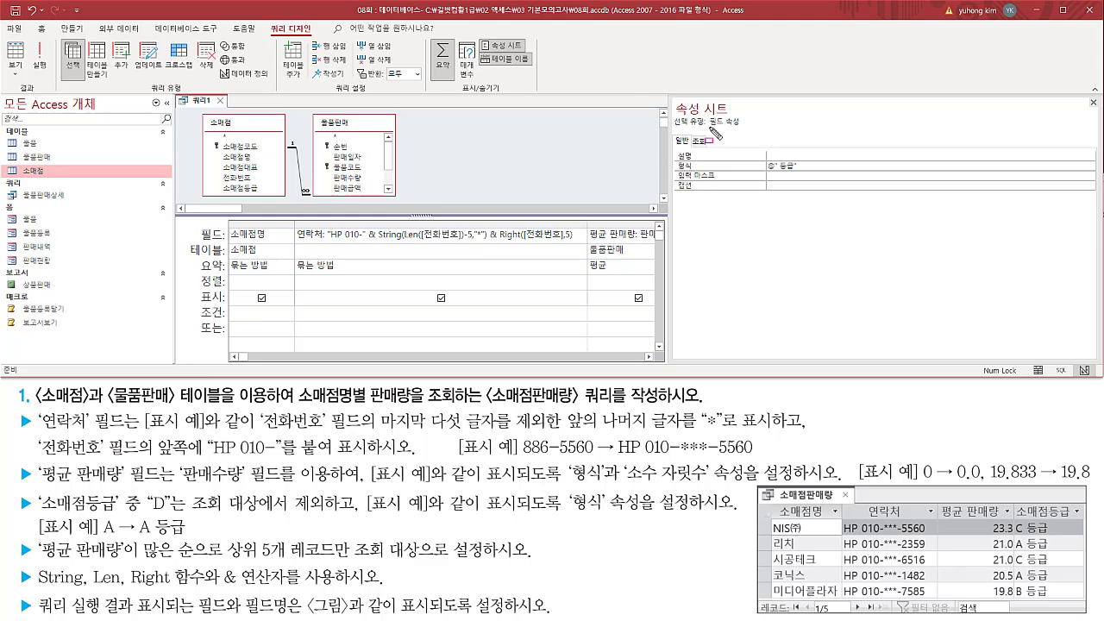
left_click_drag(709, 128, 740, 127)
mouse_move(450, 122)
left_mouse_down()
mouse_move(565, 172)
mouse_move(584, 197)
mouse_move(577, 186)
left_mouse_up()
key("Escape")
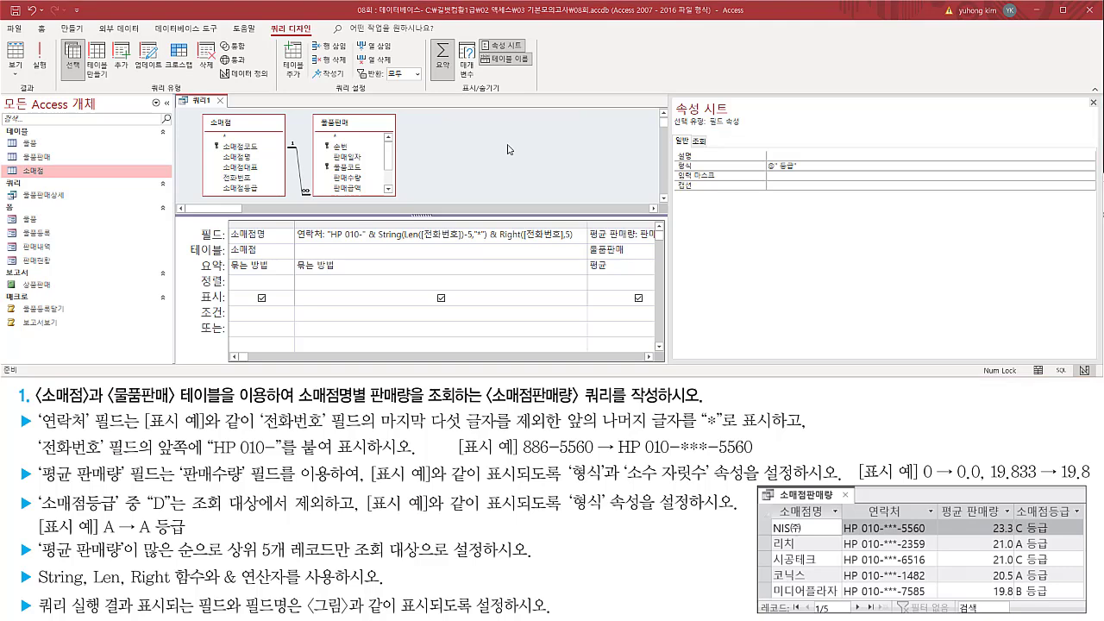
left_click(507, 150)
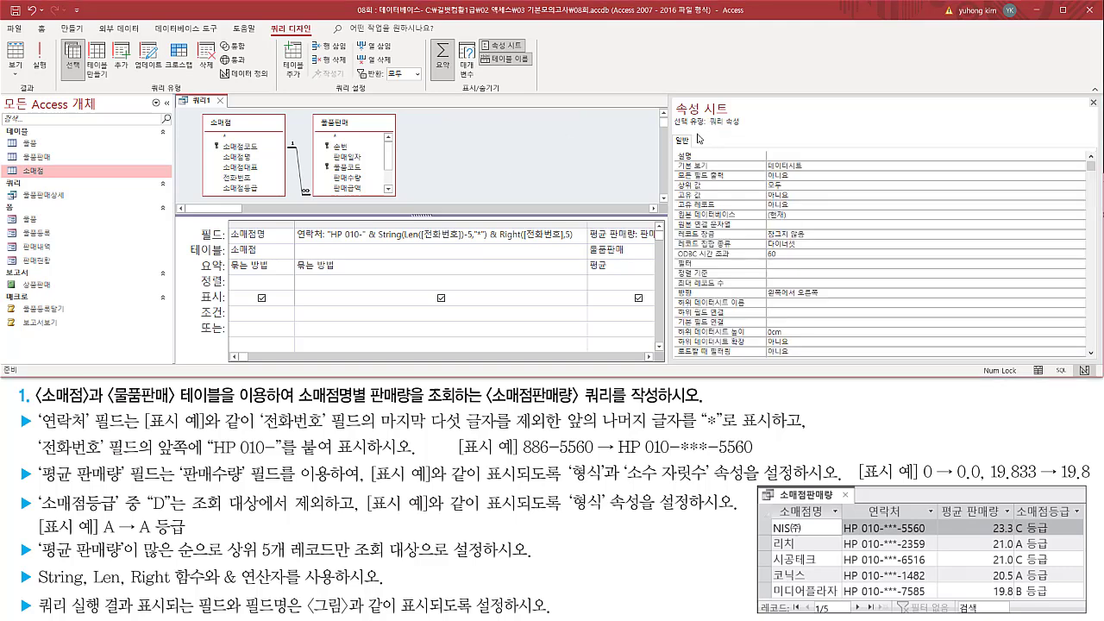
- Set the query's 상위 값 property to 5 and close the property sheet
key("ctrl+2")
left_click_drag(707, 128, 747, 128)
mouse_move(673, 178)
left_mouse_down()
mouse_move(710, 193)
mouse_move(812, 191)
left_mouse_up()
key("Escape")
left_click(809, 185)
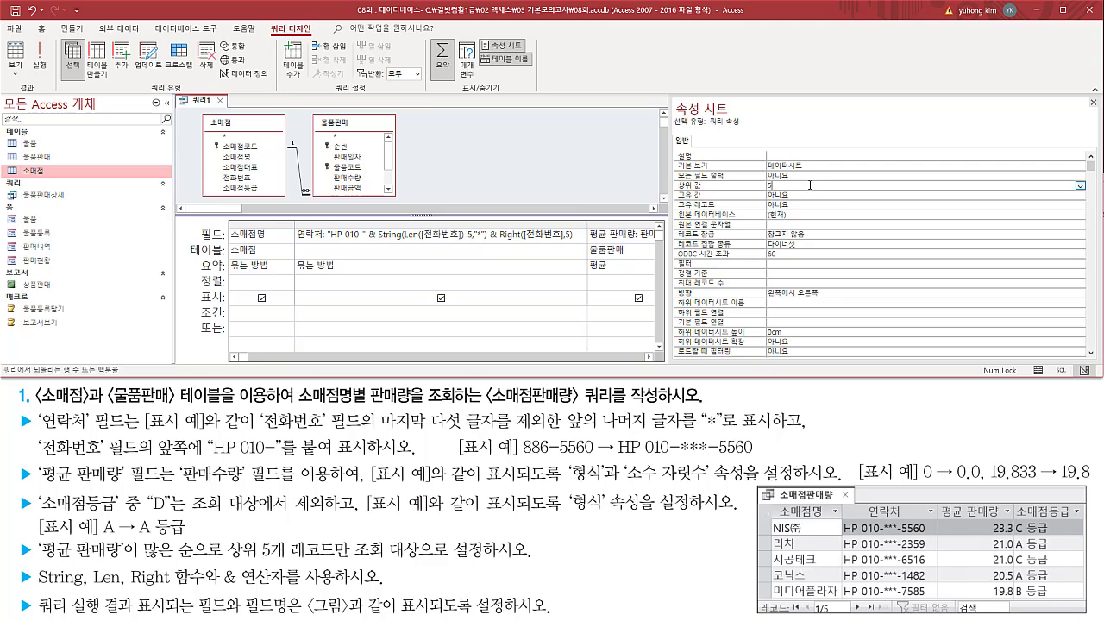
mouse_move(675, 191)
left_mouse_down()
mouse_move(793, 207)
mouse_move(800, 181)
left_mouse_up()
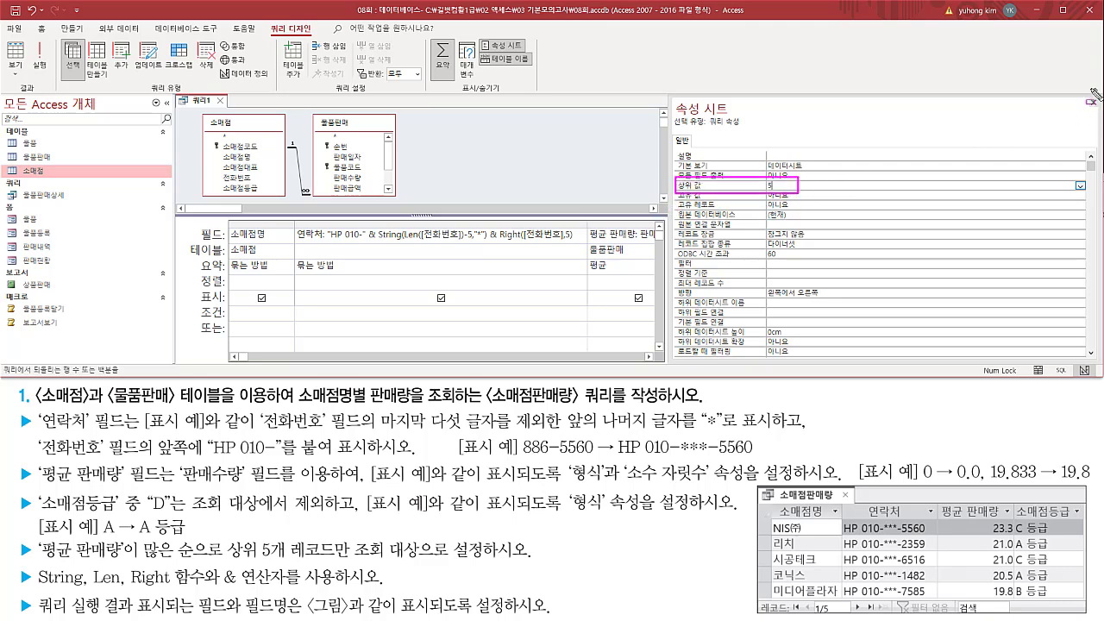
left_click_drag(1087, 89, 1099, 113)
key("Escape")
left_click(1093, 103)
left_click(1094, 104)
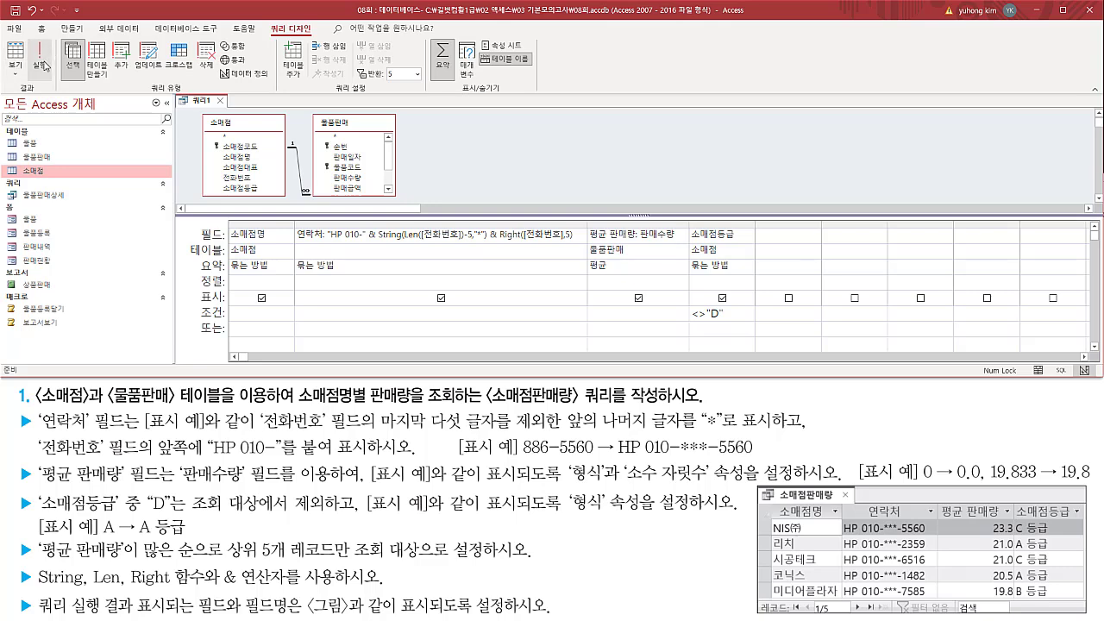
- Run the query and check its record count and row order against the top-five 평균 판매량 requirement
left_click_drag(30, 39, 52, 74)
key("Escape")
left_click(39, 63)
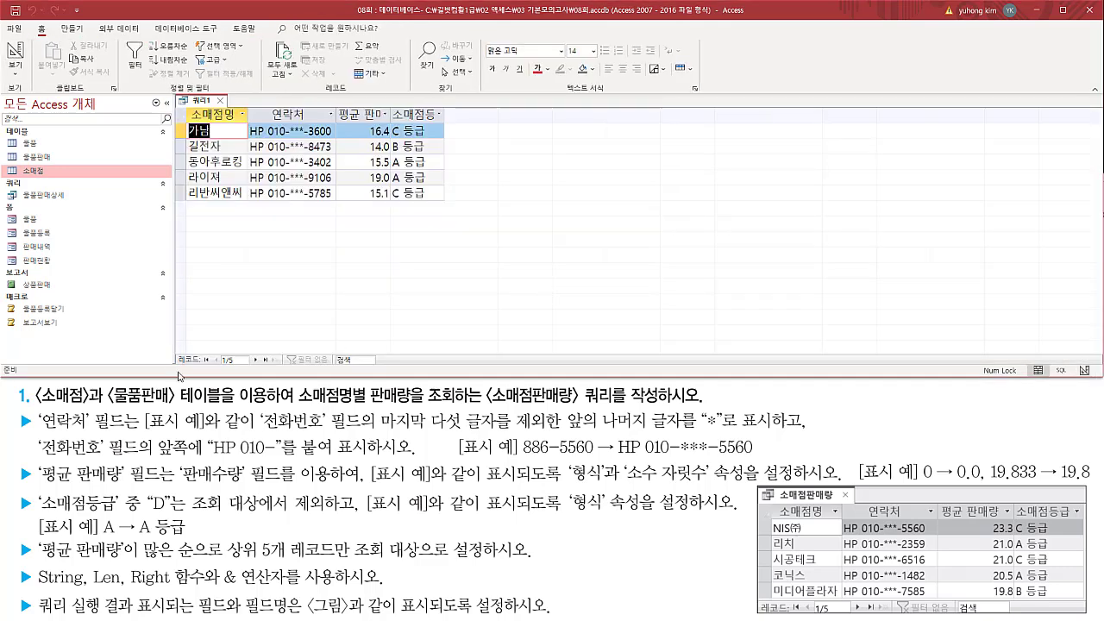
left_click_drag(177, 351, 278, 369)
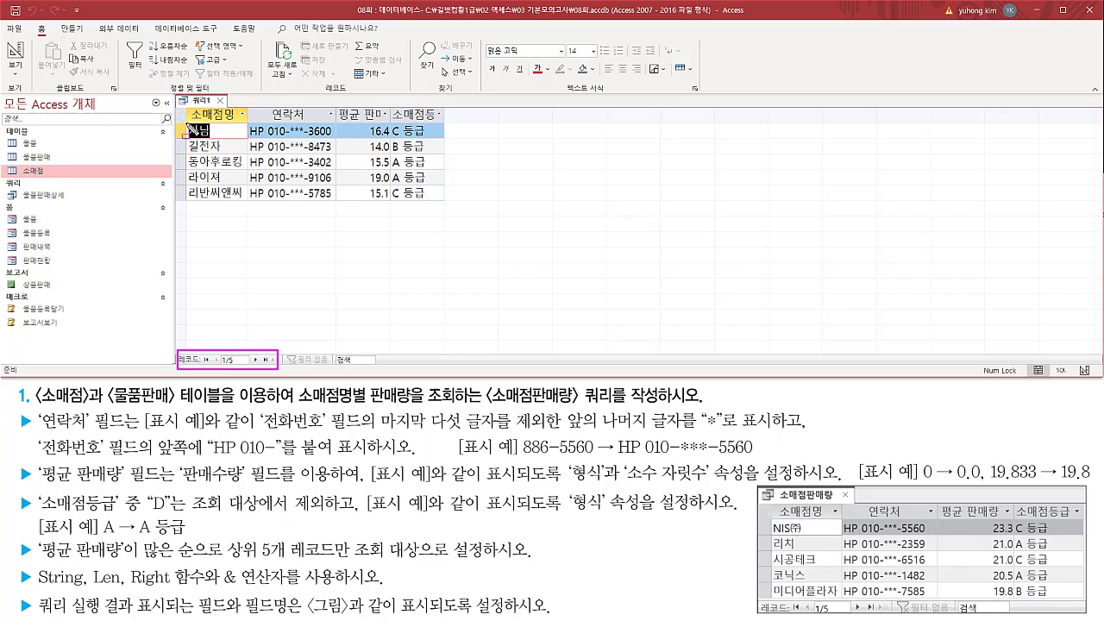
mouse_move(185, 124)
left_mouse_down()
mouse_move(250, 172)
mouse_move(255, 207)
mouse_move(449, 205)
left_mouse_up()
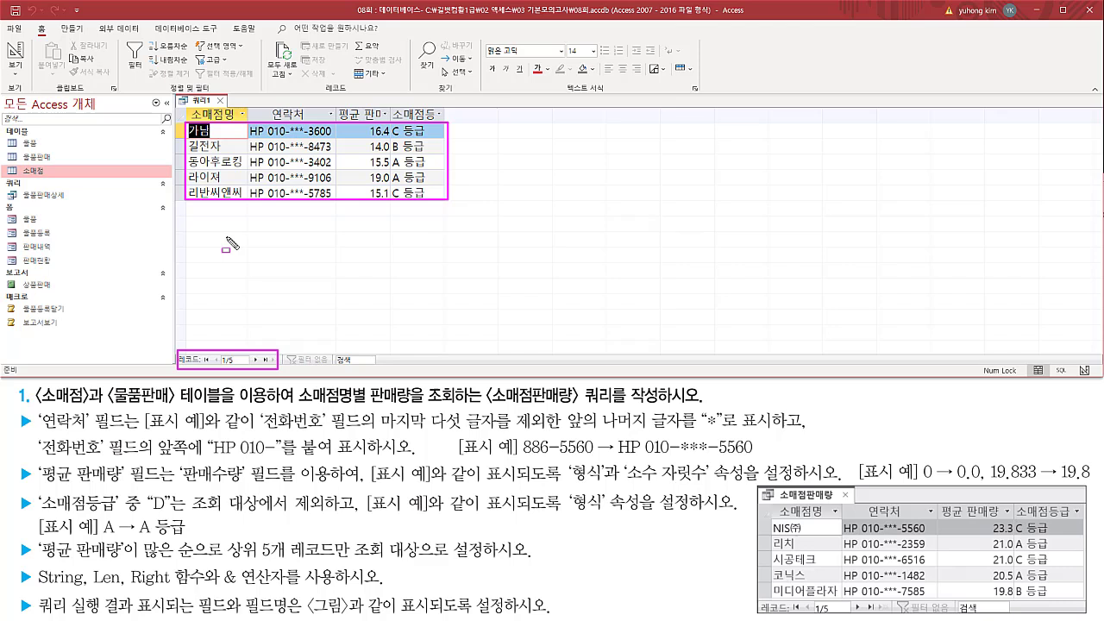
left_click_drag(230, 566, 295, 565)
mouse_move(36, 536)
left_mouse_down()
mouse_move(102, 566)
mouse_move(200, 567)
left_mouse_up()
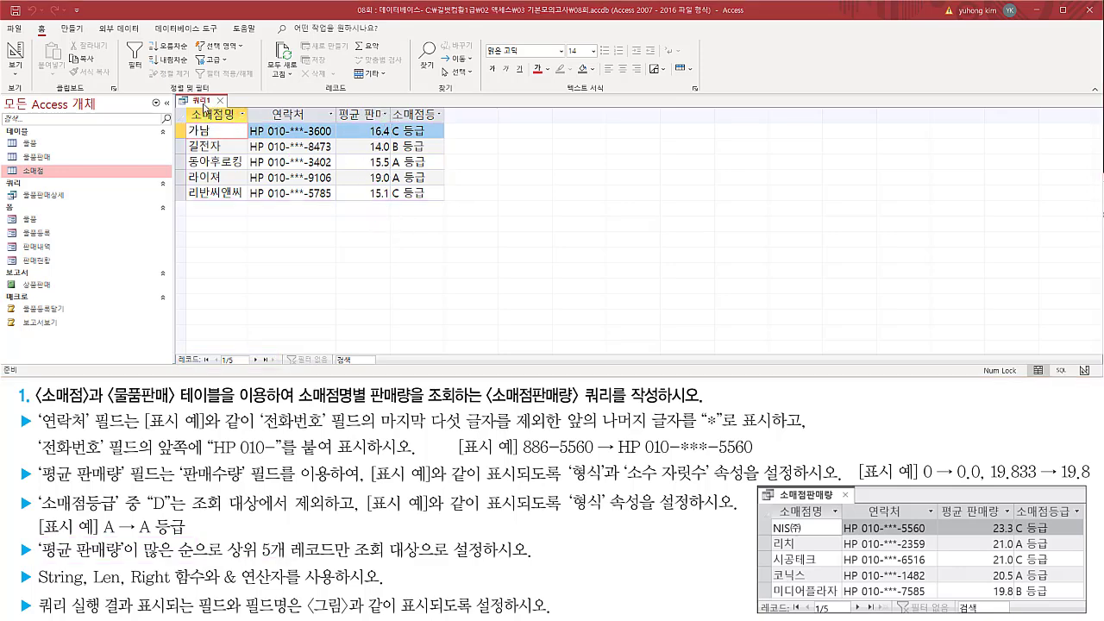
- Return to the query design and review the query's 상위 값 property against the 평균 판매량 ordering requirement
right_click(201, 105)
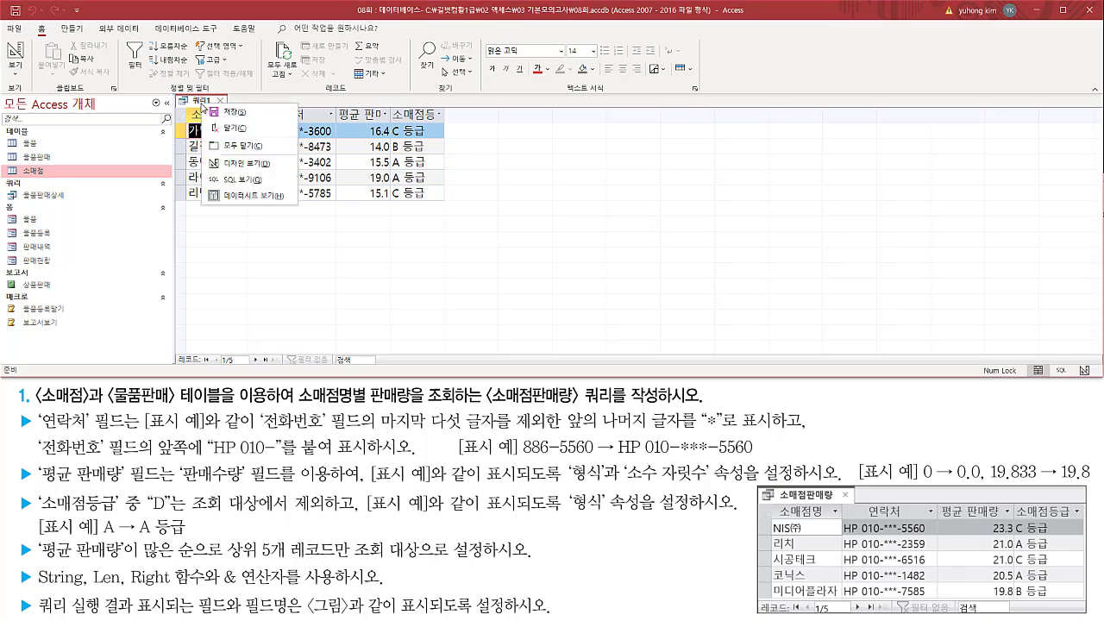
left_click(232, 165)
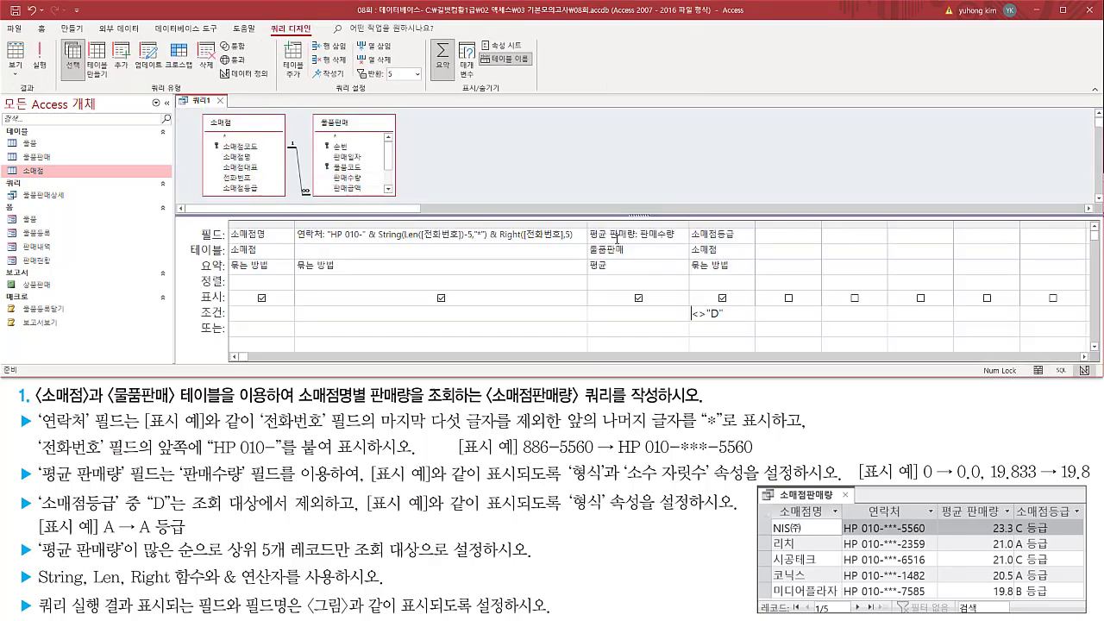
left_click(505, 47)
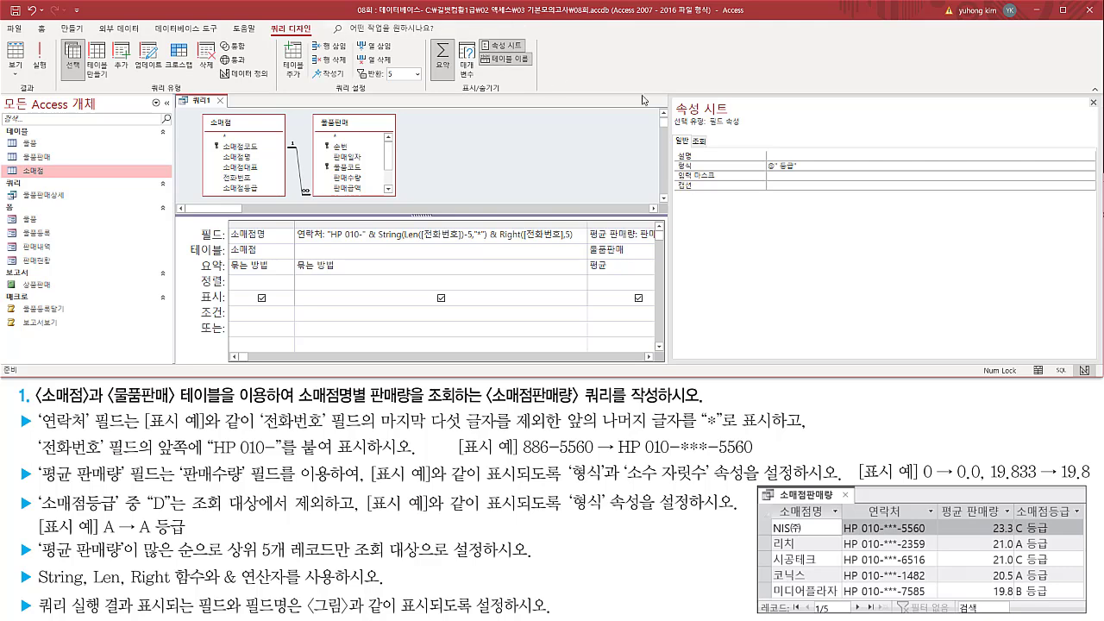
left_click(551, 127)
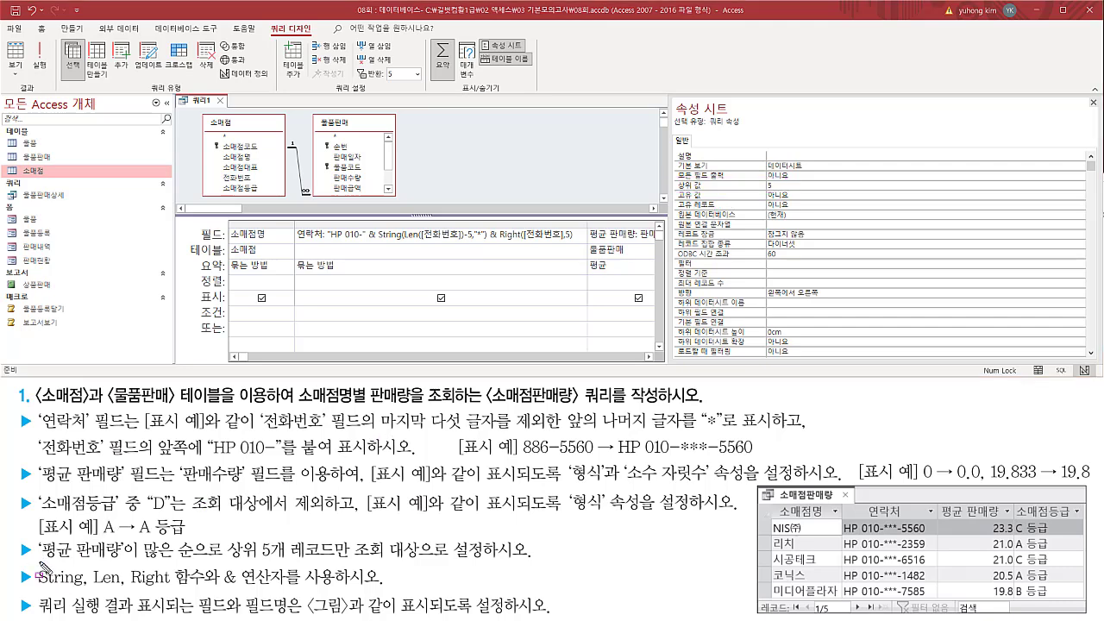
left_click_drag(42, 569, 240, 569)
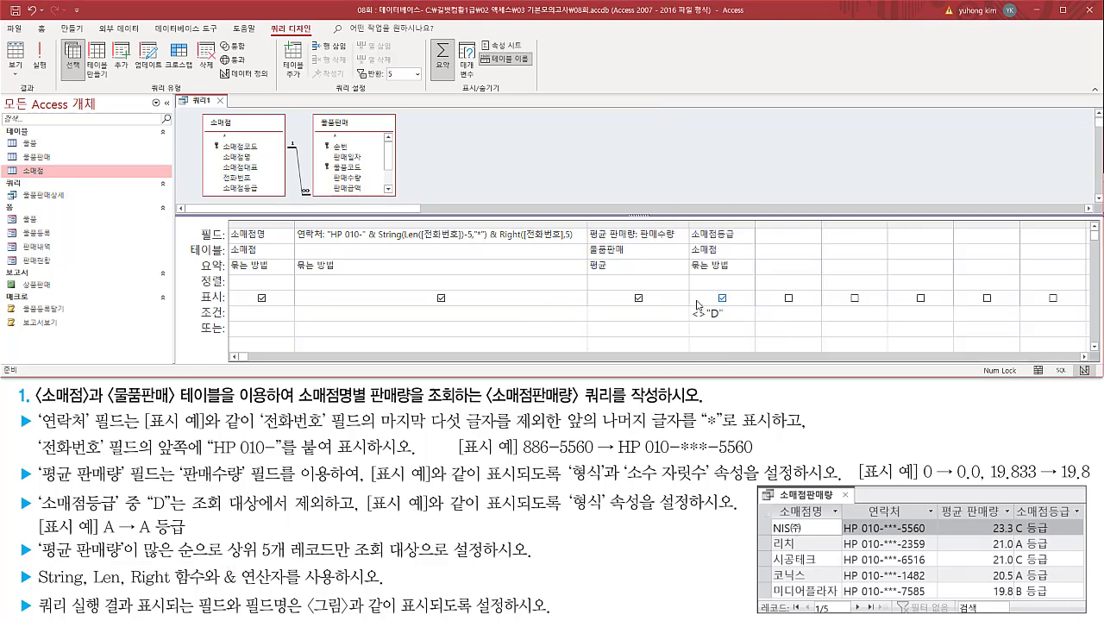
- Sort the 평균 판매량 field in descending order (내림차순)
left_click(654, 237)
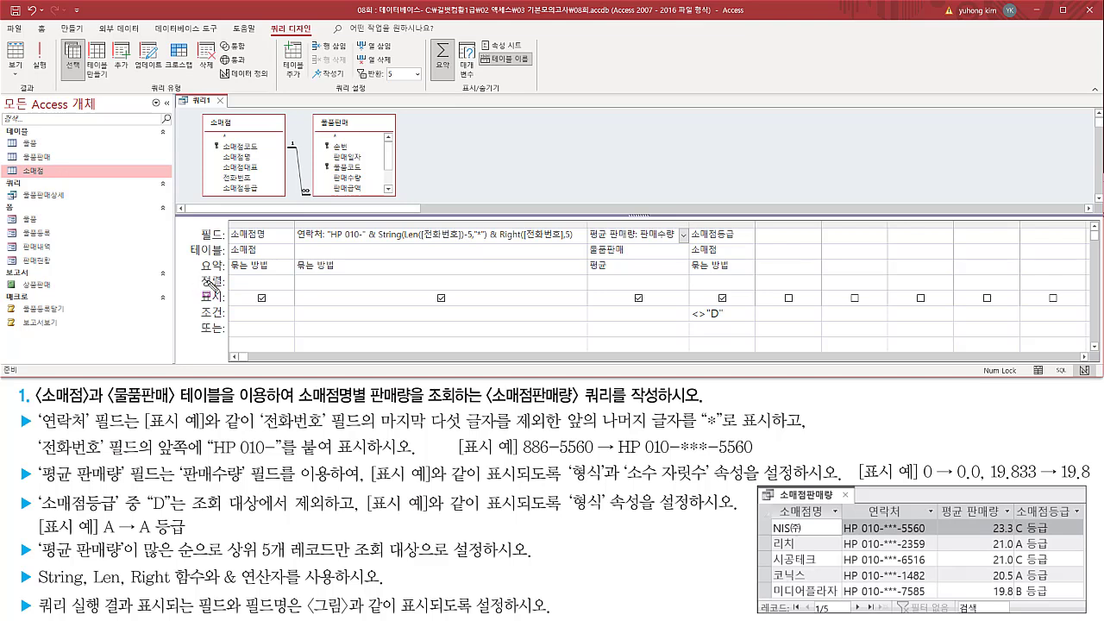
left_click_drag(199, 274, 226, 288)
mouse_move(580, 287)
left_mouse_down()
mouse_move(698, 288)
mouse_move(691, 273)
left_mouse_up()
left_click(681, 282)
left_click(683, 283)
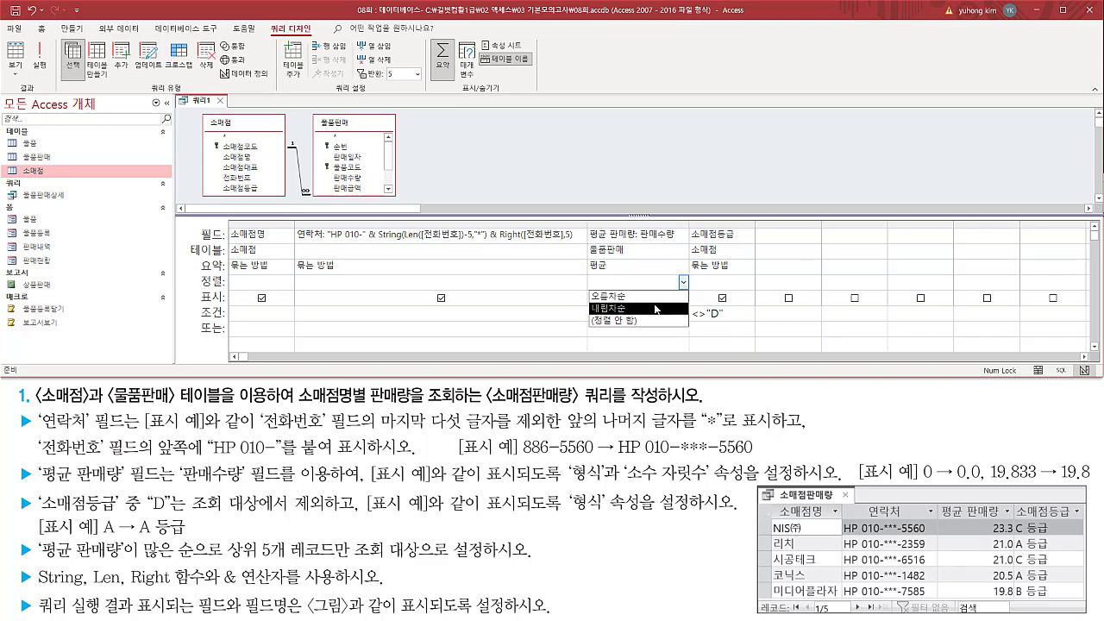
left_click(655, 308)
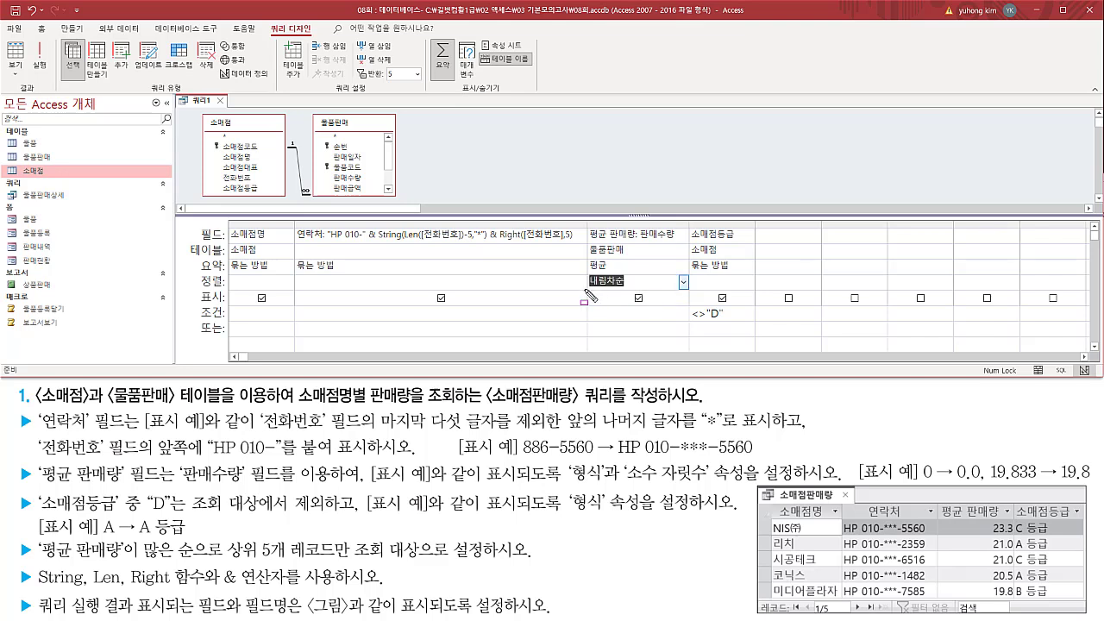
mouse_move(586, 289)
left_mouse_down()
mouse_move(645, 290)
mouse_move(639, 273)
left_mouse_up()
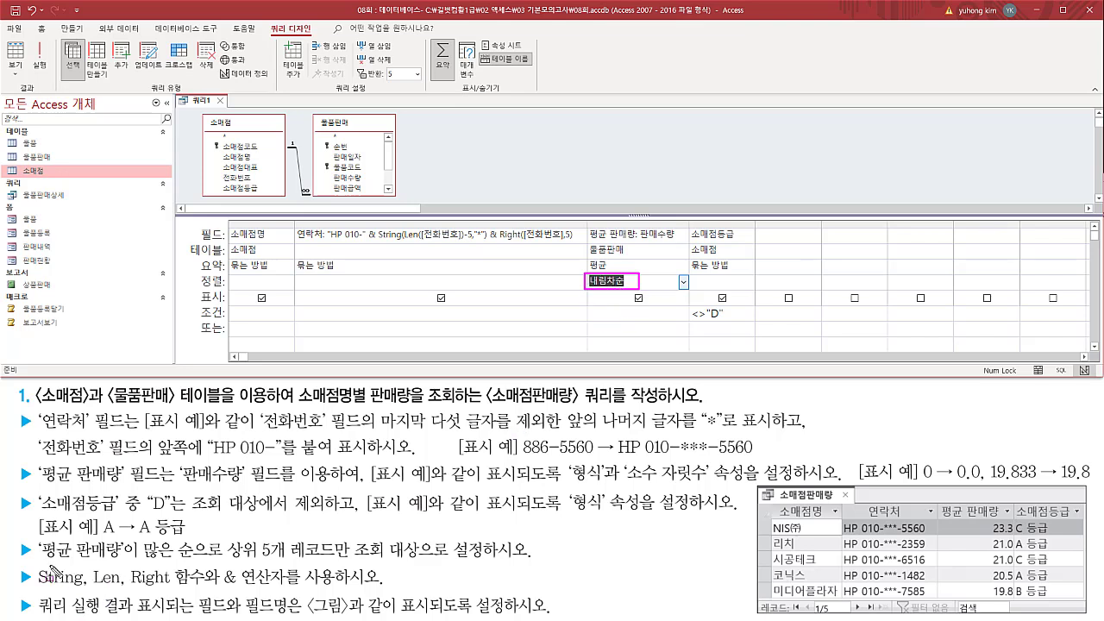
left_click_drag(38, 561, 354, 566)
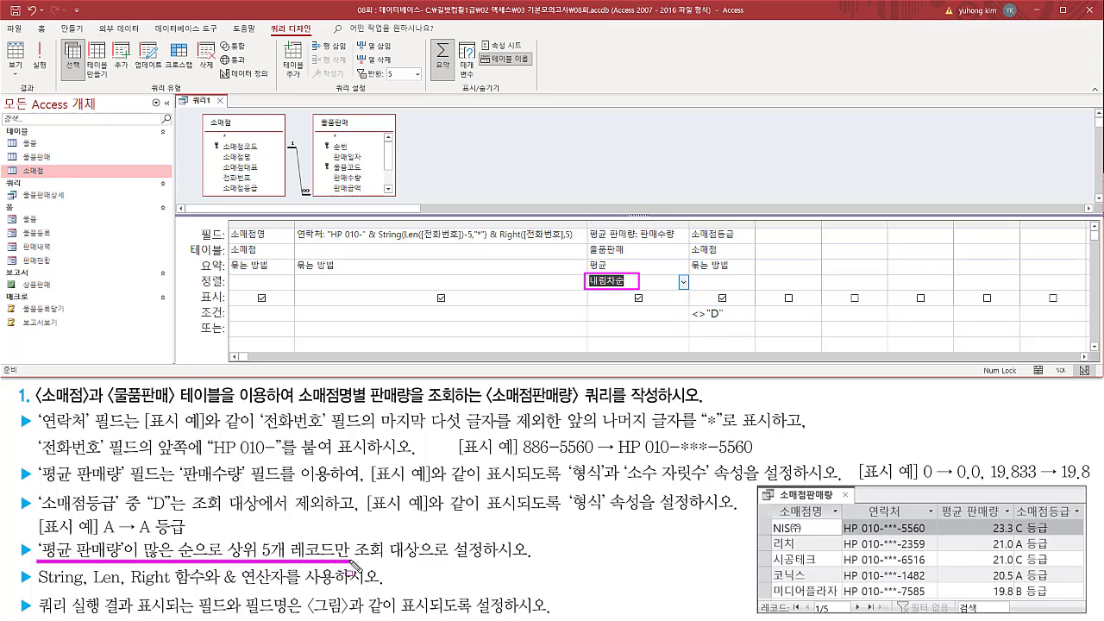
key("Escape")
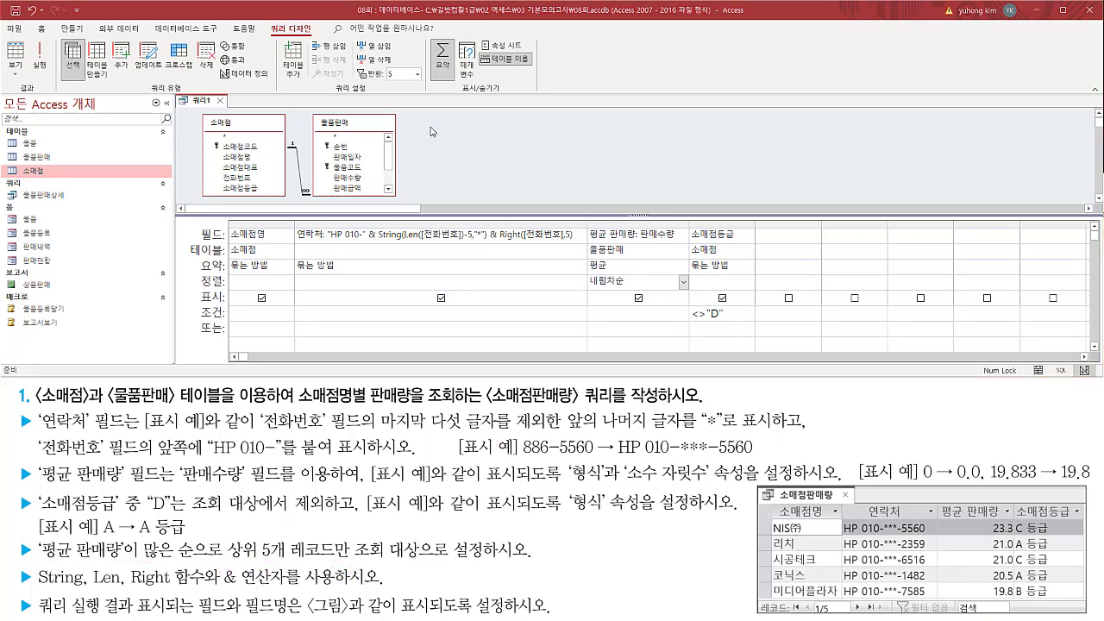
- Run the query and compare its 평균 판매량 and 소매점명 values with the sample result
left_click_drag(30, 36, 53, 79)
key("Escape")
left_click(38, 54)
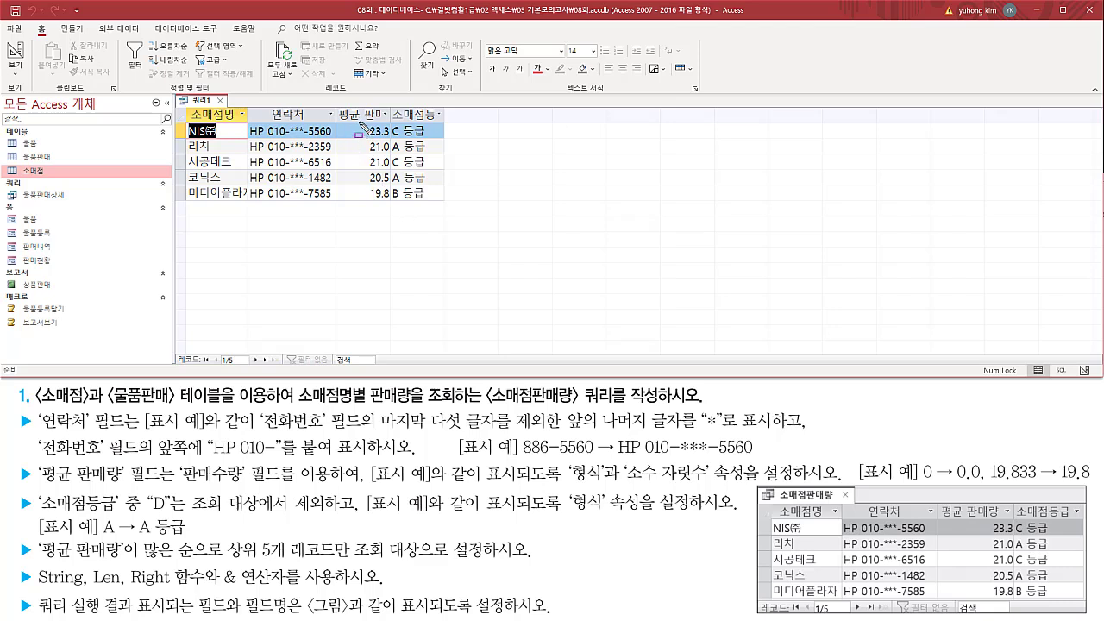
left_click_drag(359, 120, 395, 205)
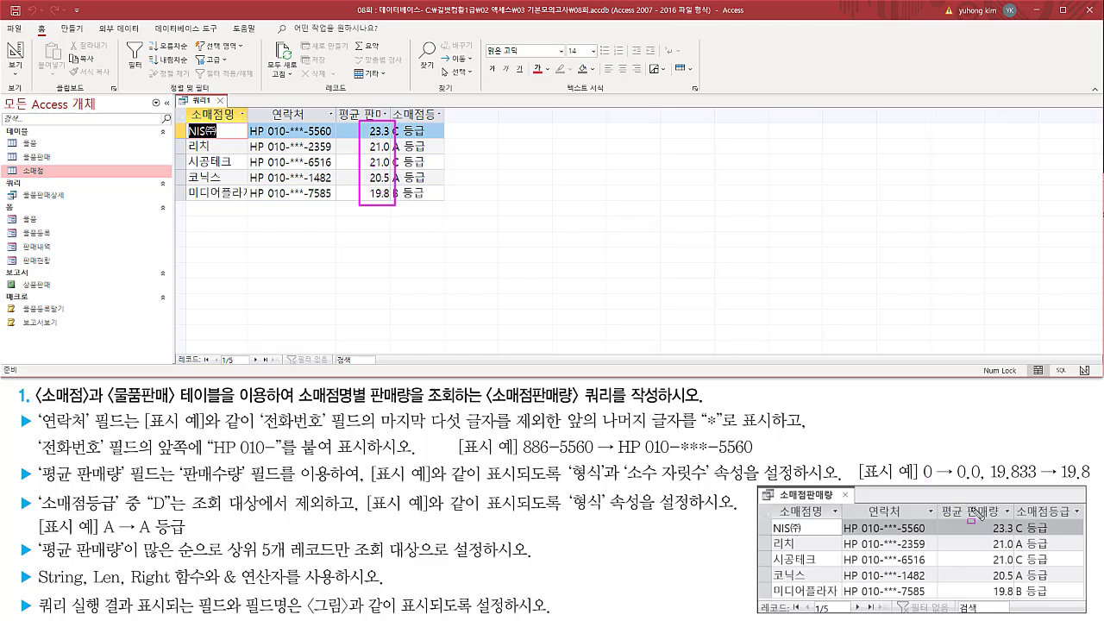
left_click_drag(988, 523, 1016, 608)
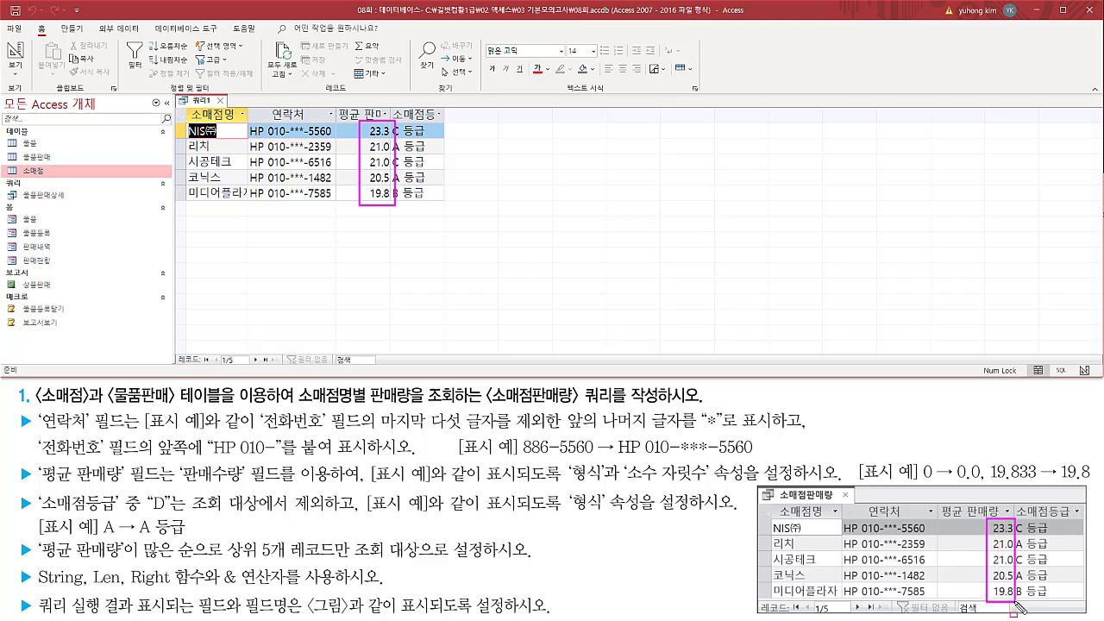
mouse_move(183, 123)
left_mouse_down()
mouse_move(244, 222)
mouse_move(250, 205)
left_mouse_up()
mouse_move(771, 521)
left_mouse_down()
mouse_move(790, 576)
mouse_move(836, 598)
left_mouse_up()
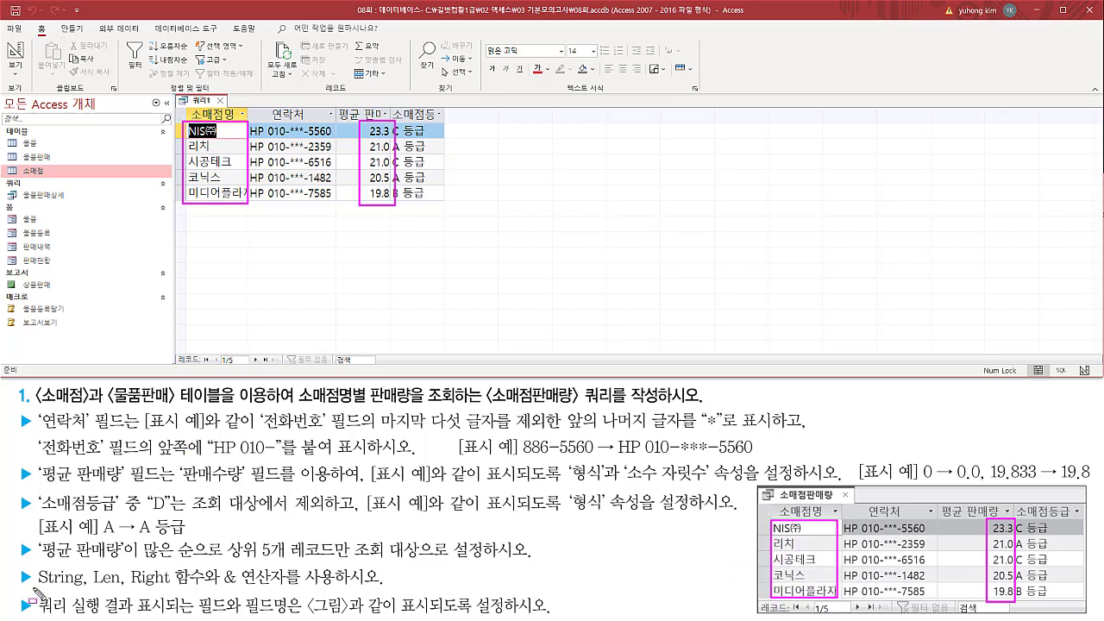
- Review the String, Len, Right and & requirement, and check the result's field names against the task's figure
left_click_drag(34, 585, 394, 566)
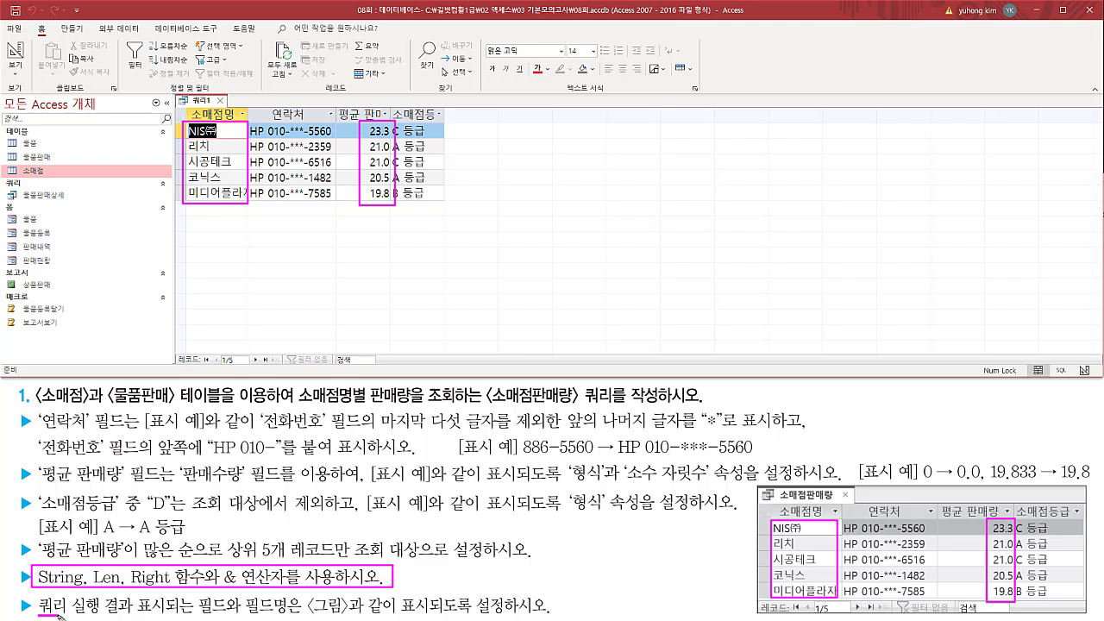
left_click_drag(60, 614, 558, 615)
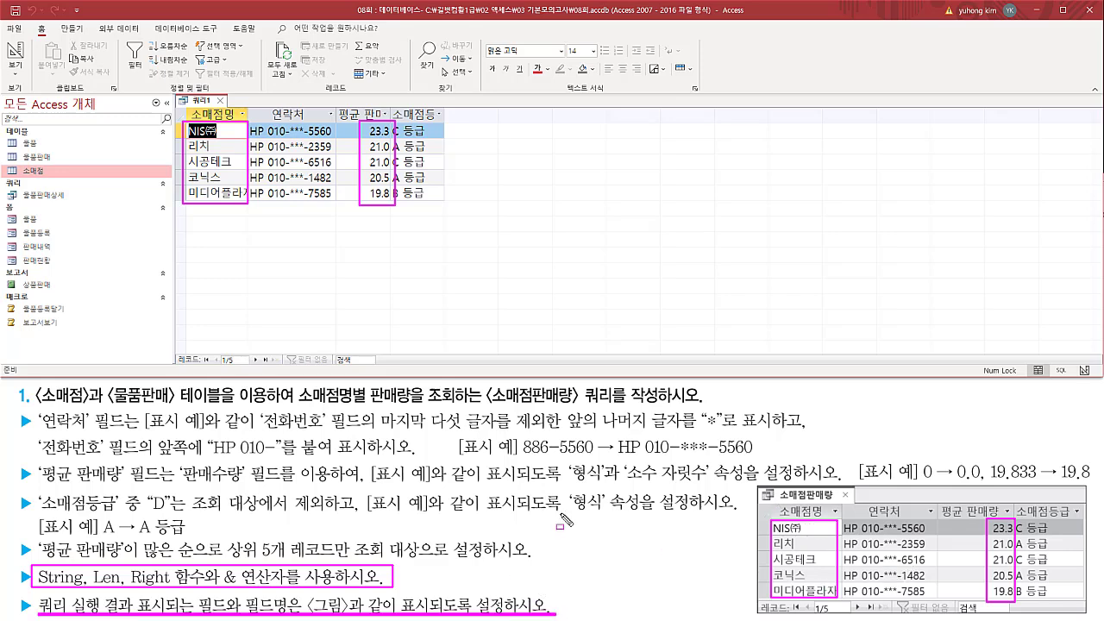
key("Escape")
key("ctrl+2")
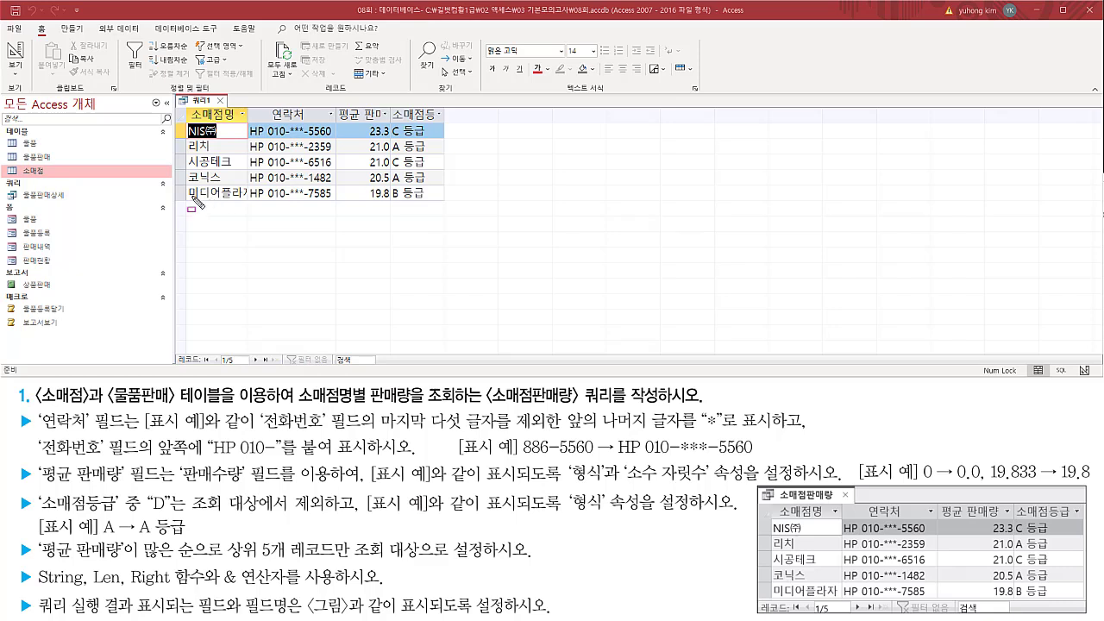
left_click_drag(189, 199, 244, 199)
mouse_move(336, 123)
left_mouse_down()
mouse_move(443, 123)
mouse_move(444, 108)
left_mouse_up()
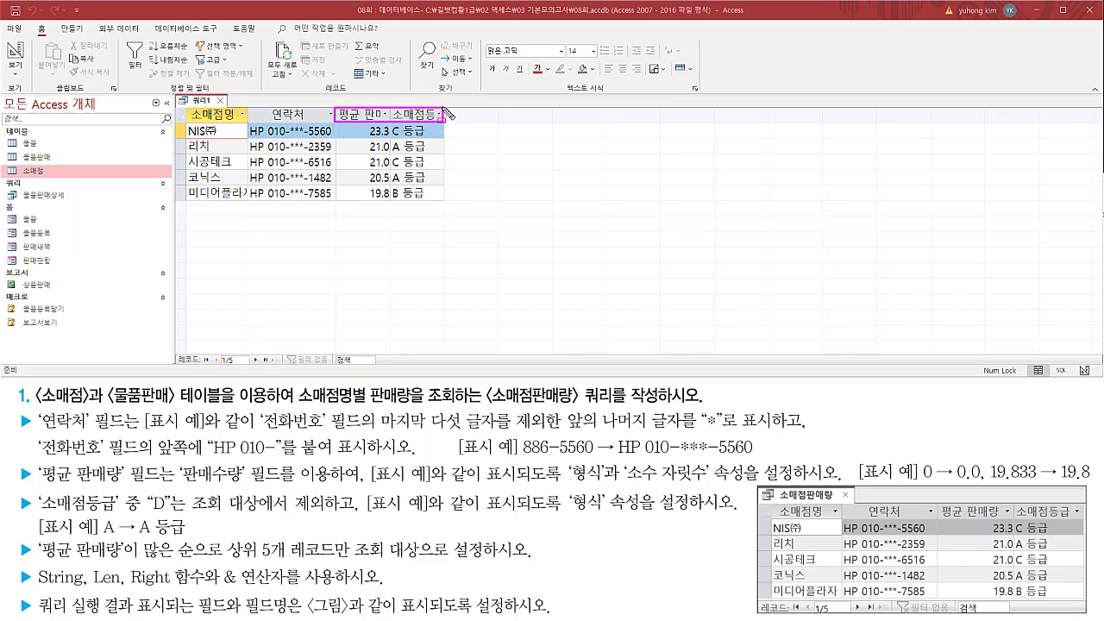
key("Escape")
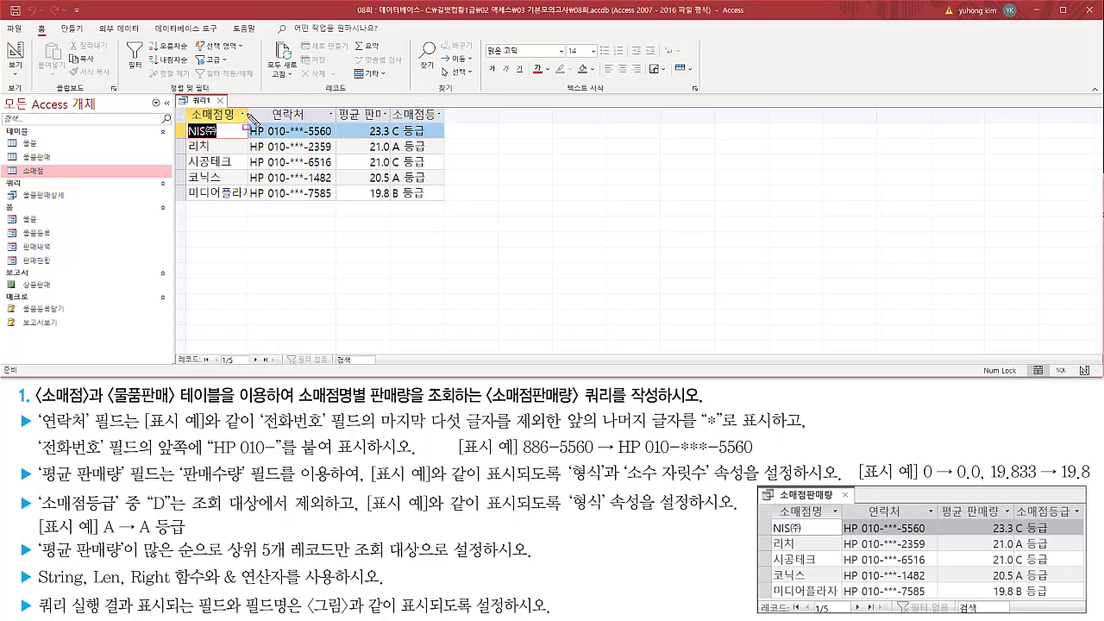
- Fit the widths of the 소매점명 and 평균 판매량 columns to their contents
key("ctrl+2")
left_click_drag(245, 106, 248, 121)
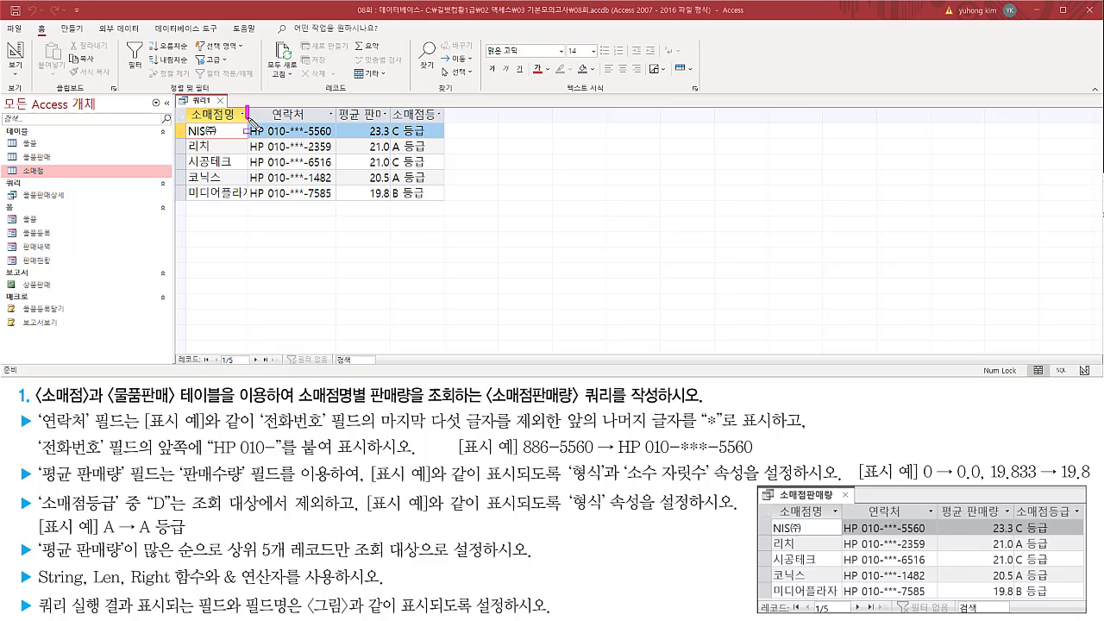
left_click_drag(392, 106, 393, 120)
key("Escape")
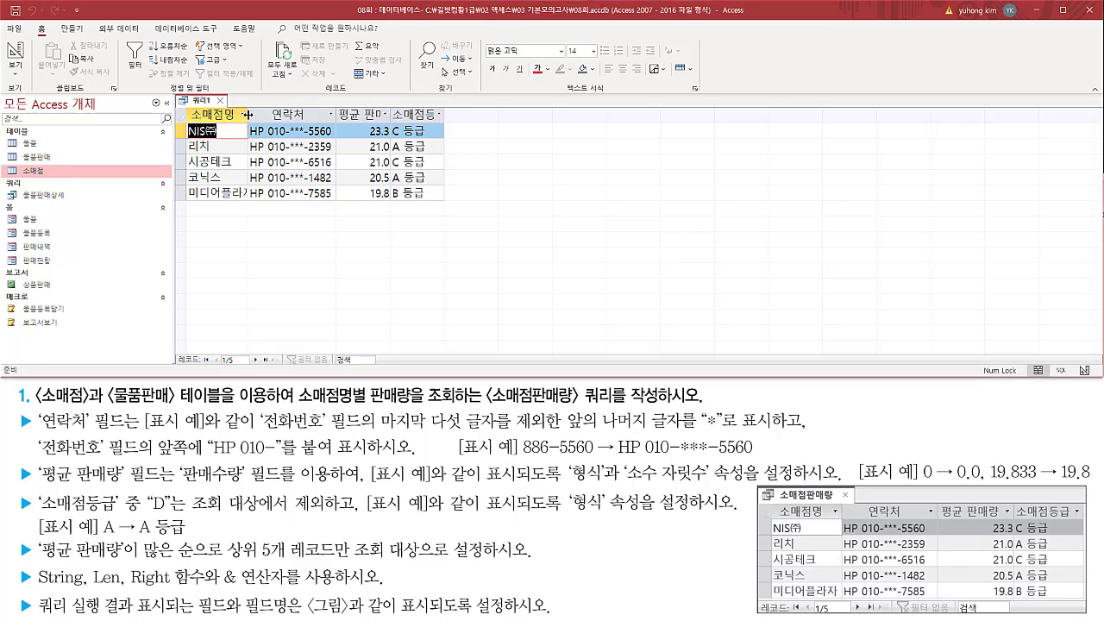
double_click(247, 115)
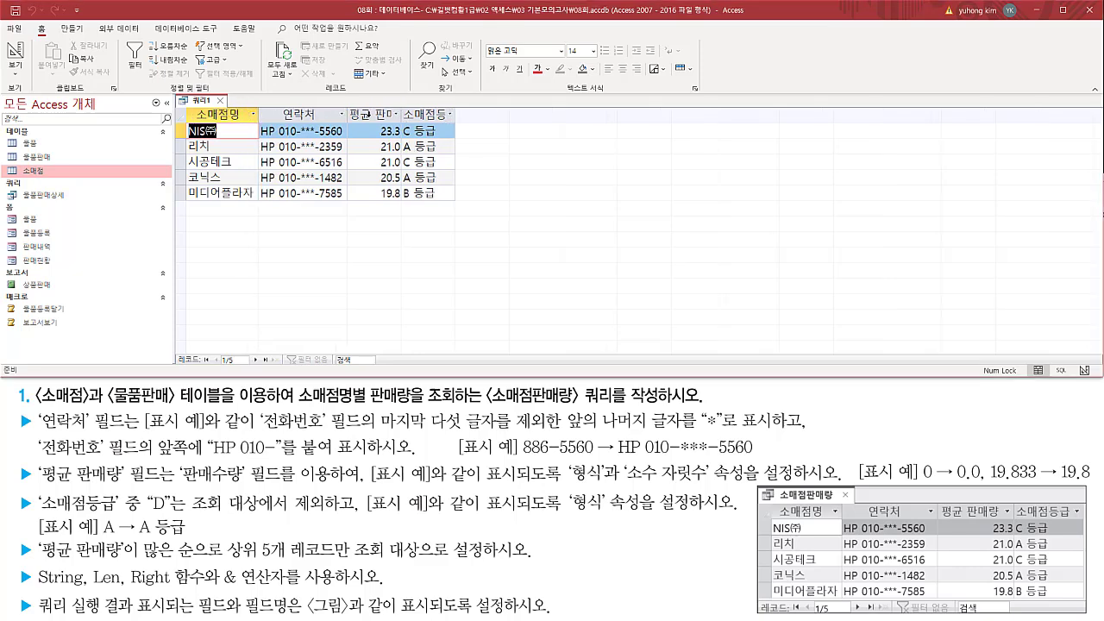
double_click(401, 113)
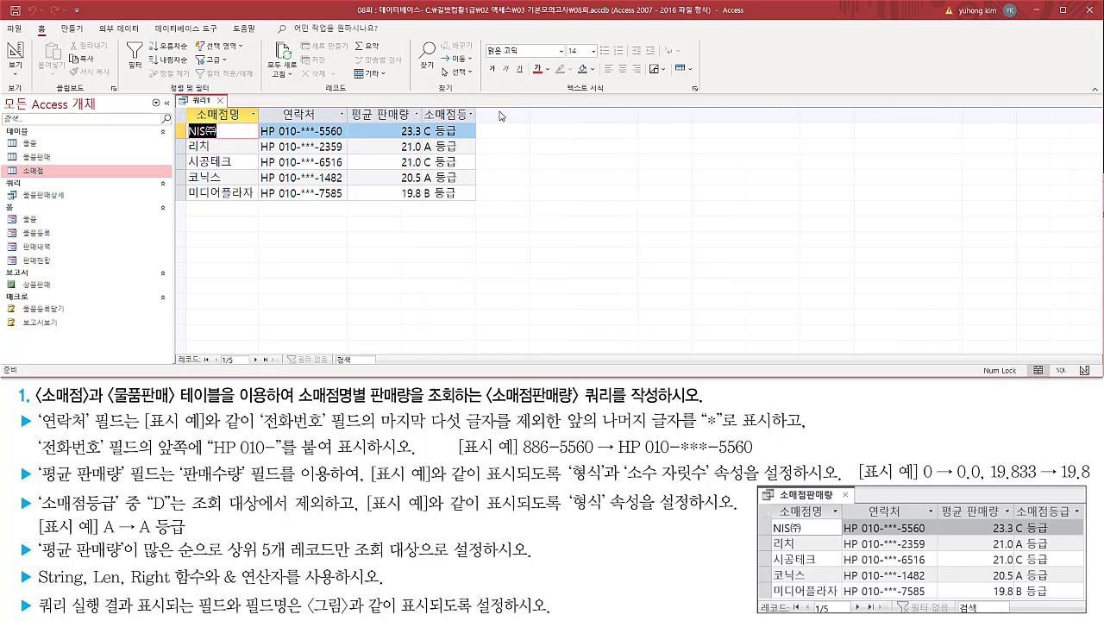
- Fit the 소매점등급 column to its contents and compare the result's field names with the sample result
double_click(475, 114)
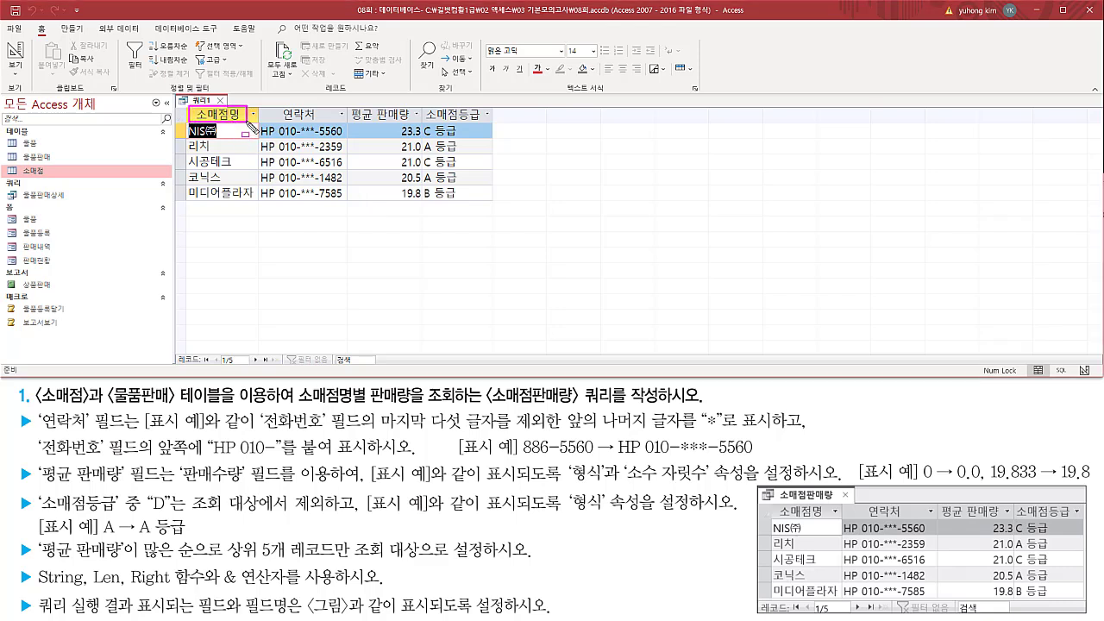
left_click_drag(250, 125, 498, 120)
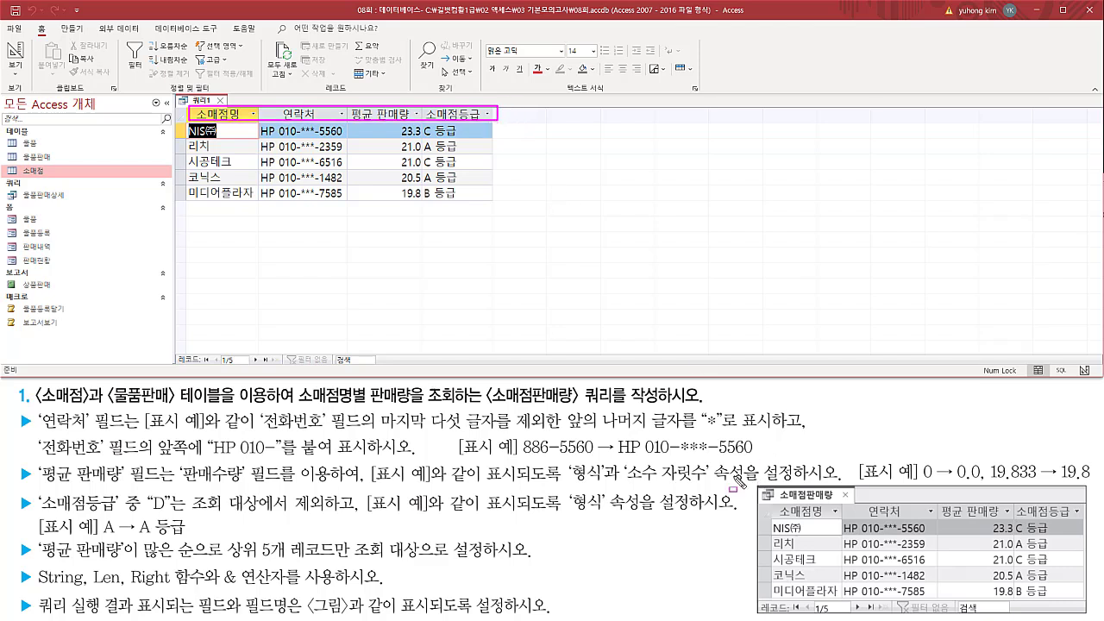
mouse_move(772, 501)
left_mouse_down()
mouse_move(802, 518)
mouse_move(1052, 528)
mouse_move(1078, 517)
left_mouse_up()
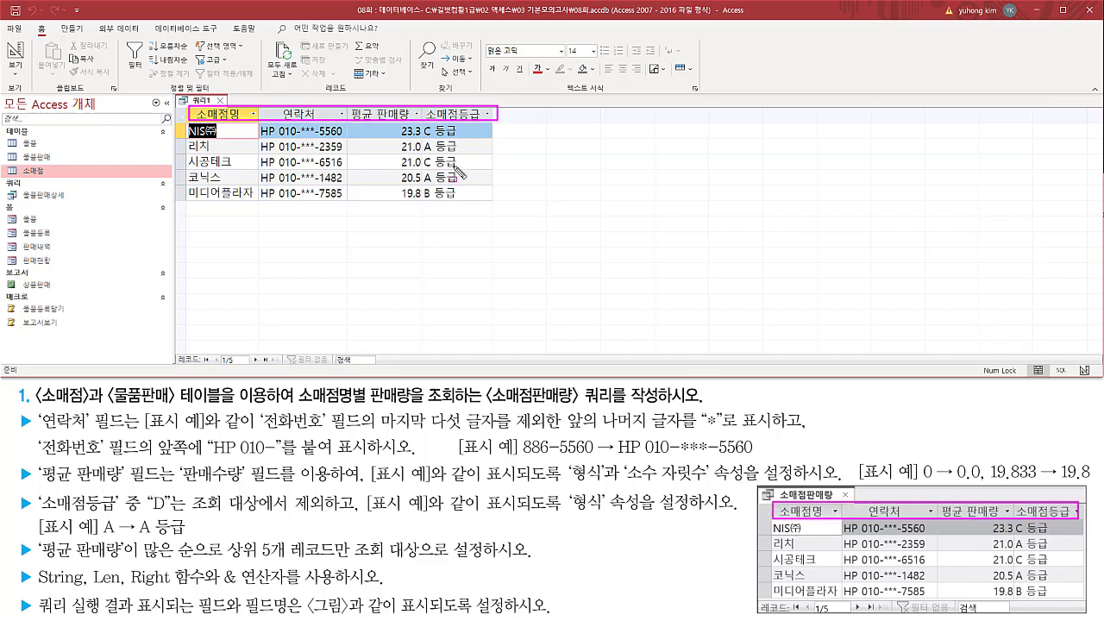
left_click_drag(373, 125, 373, 108)
left_click_drag(961, 501, 962, 520)
- Compare the 소매점명, 연락처, 평균 판매량 and 소매점등급 values with the sample result, column by column
left_click_drag(187, 124, 256, 204)
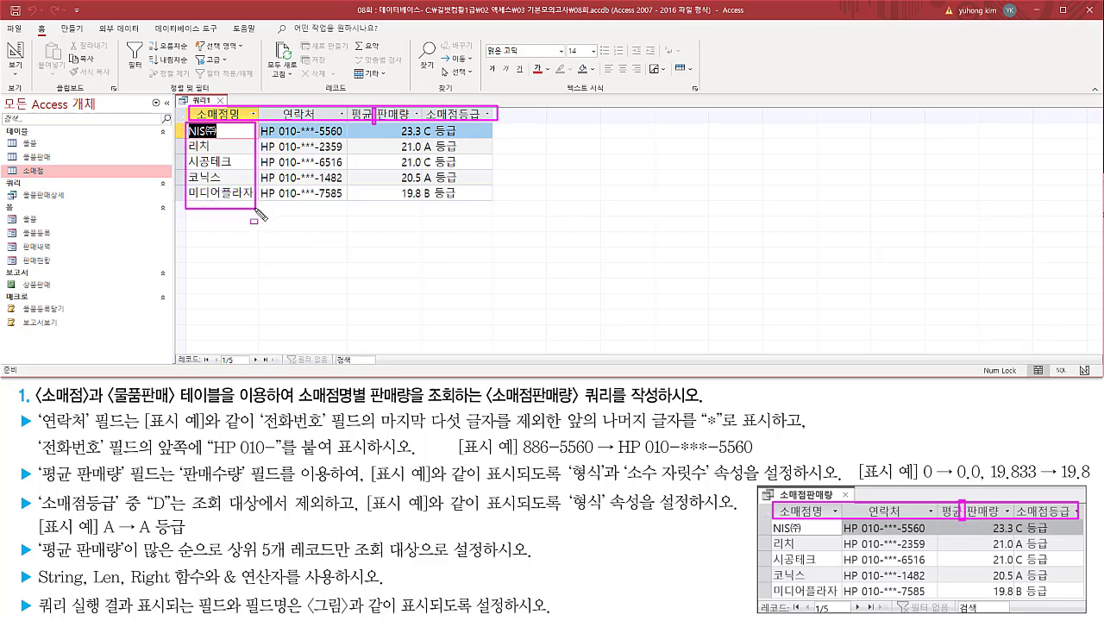
mouse_move(770, 521)
left_mouse_down()
mouse_move(795, 584)
mouse_move(838, 593)
left_mouse_up()
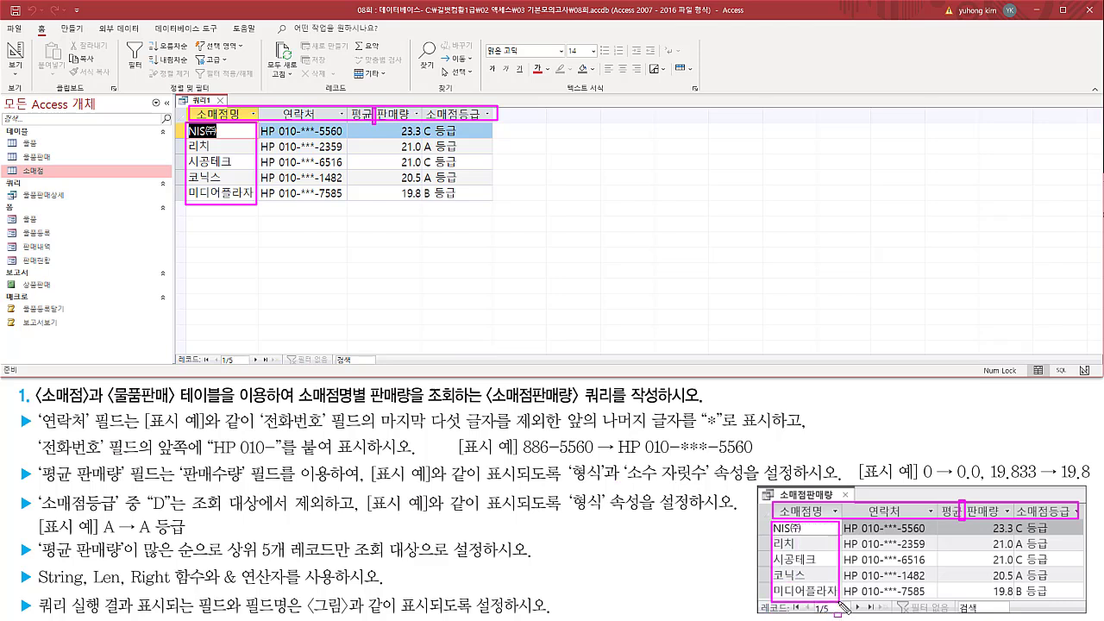
left_click_drag(259, 121, 347, 200)
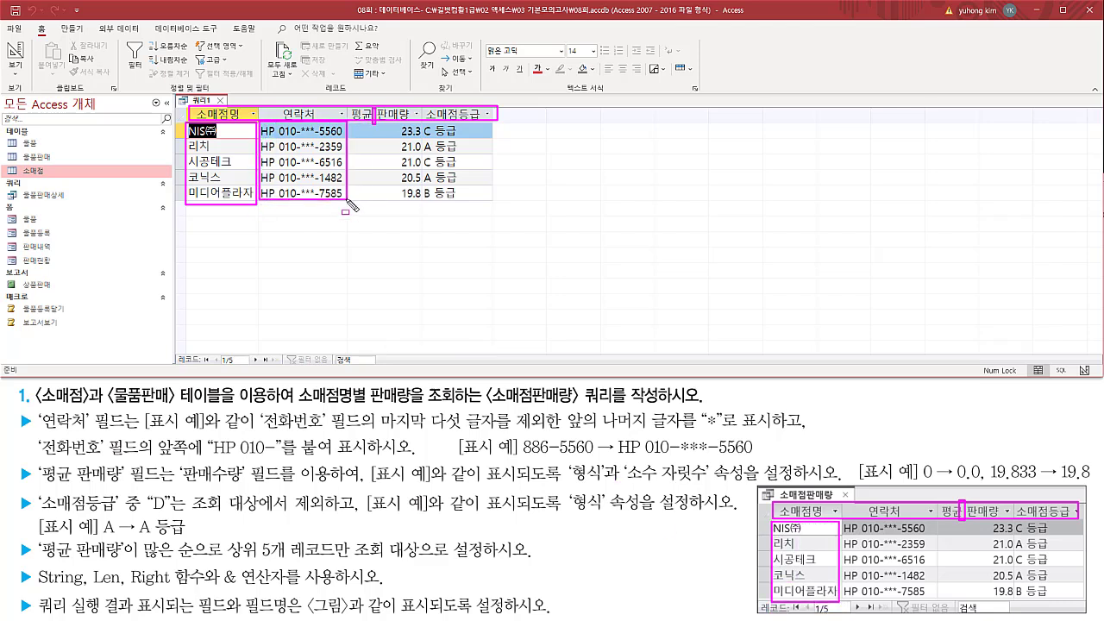
left_click_drag(839, 520, 929, 598)
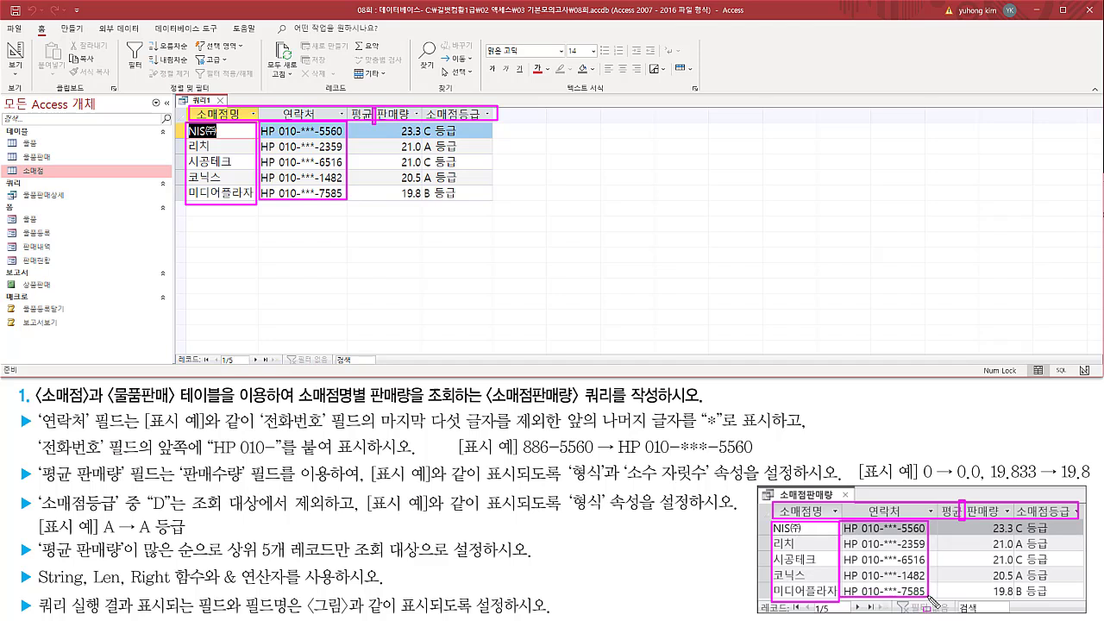
left_click_drag(398, 124, 423, 200)
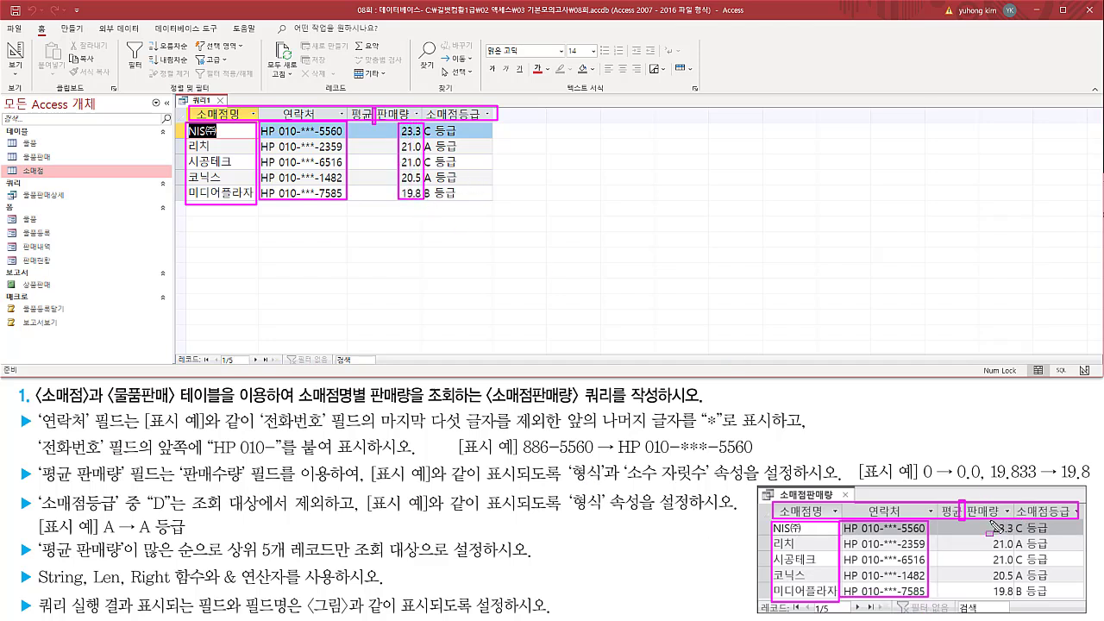
mouse_move(990, 520)
left_mouse_down()
mouse_move(1025, 611)
mouse_move(1017, 604)
left_mouse_up()
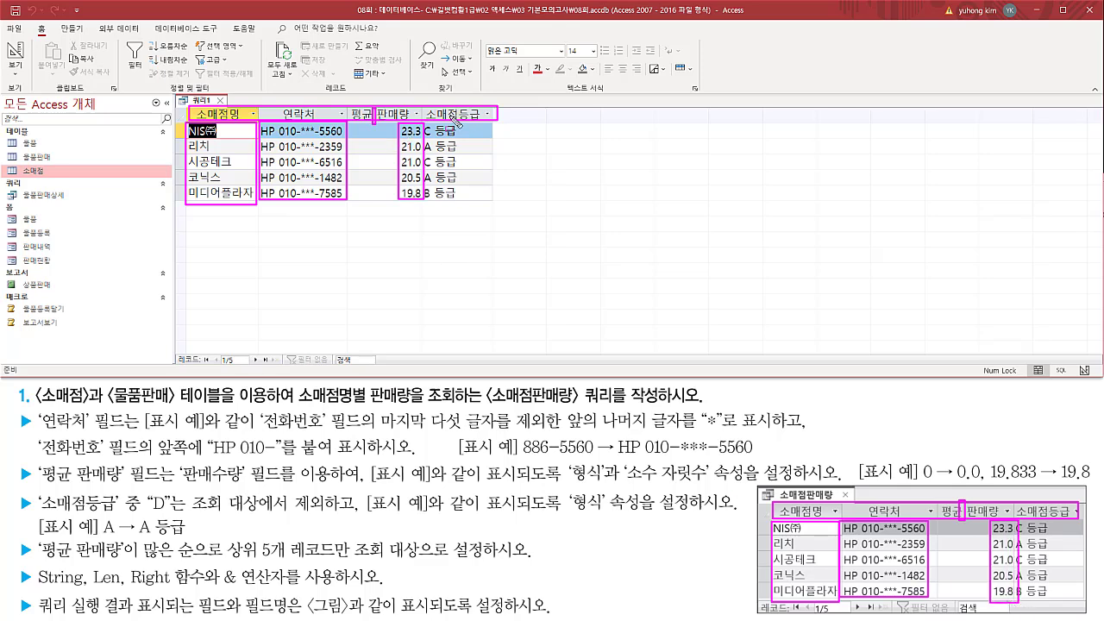
left_click_drag(423, 124, 458, 208)
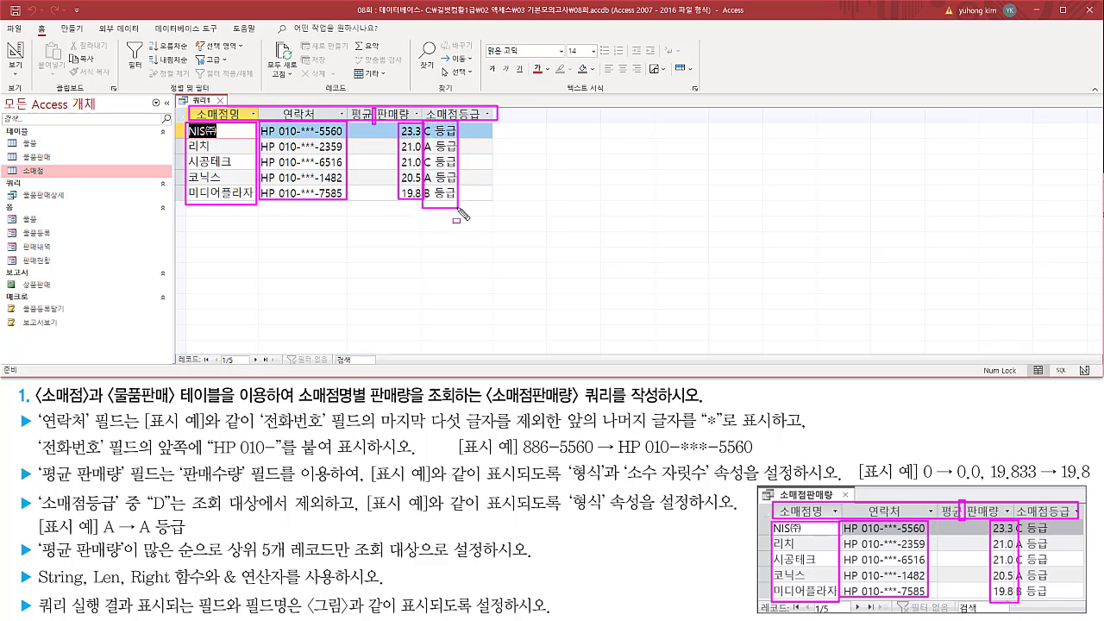
left_click_drag(1017, 520, 1052, 602)
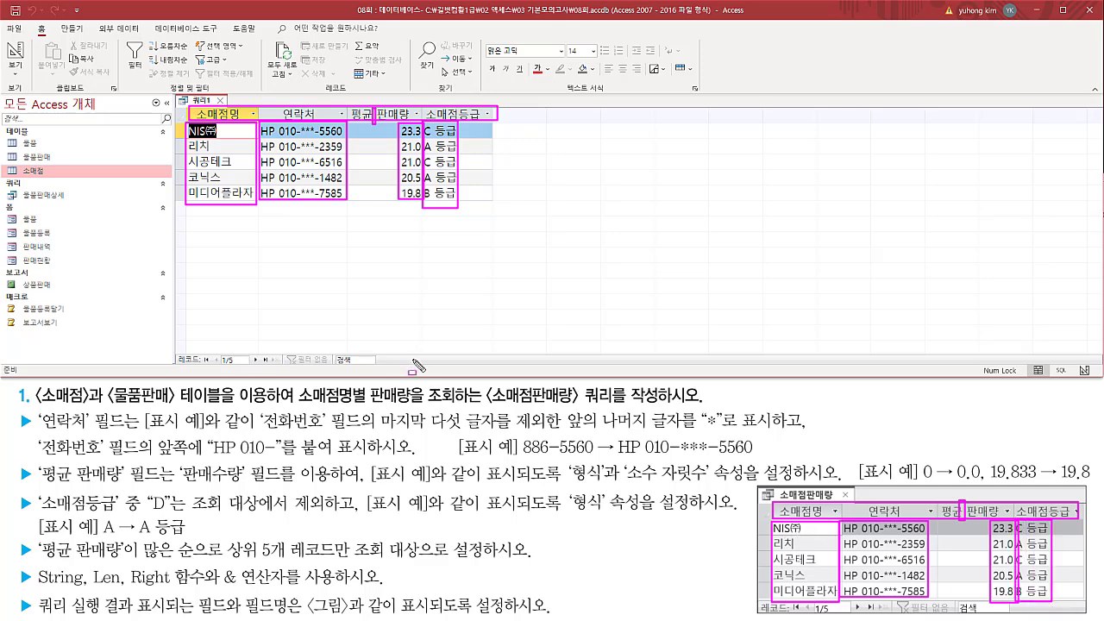
left_click_drag(521, 513, 526, 517)
key("Escape")
- Close the query result and agree to save its design changes
key("ctrl+2")
left_click_drag(210, 95, 228, 107)
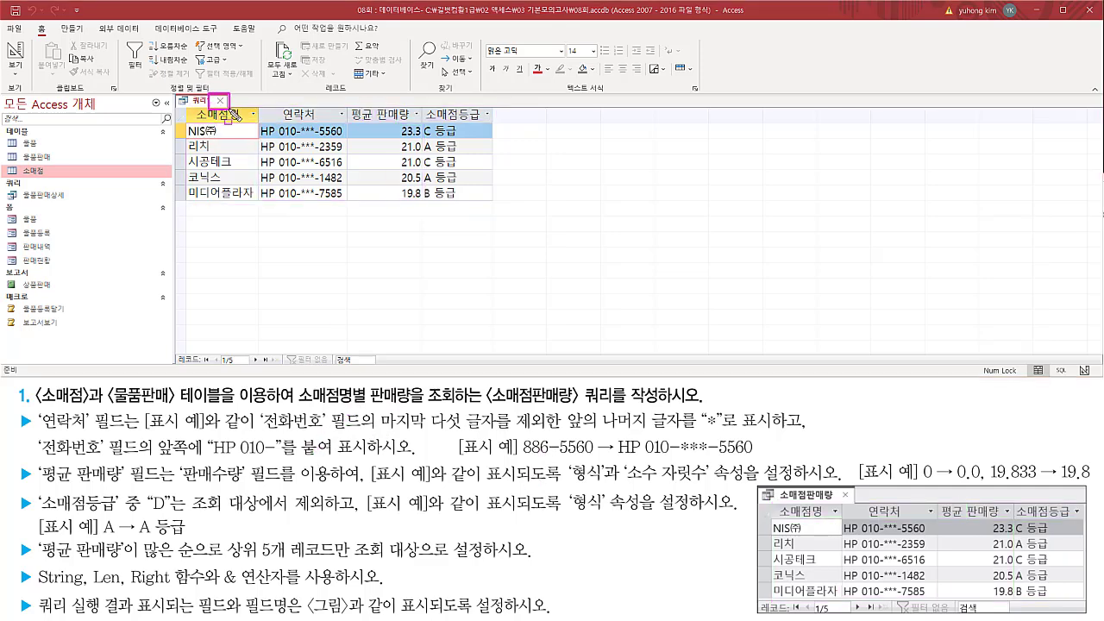
key("Escape")
left_click(220, 100)
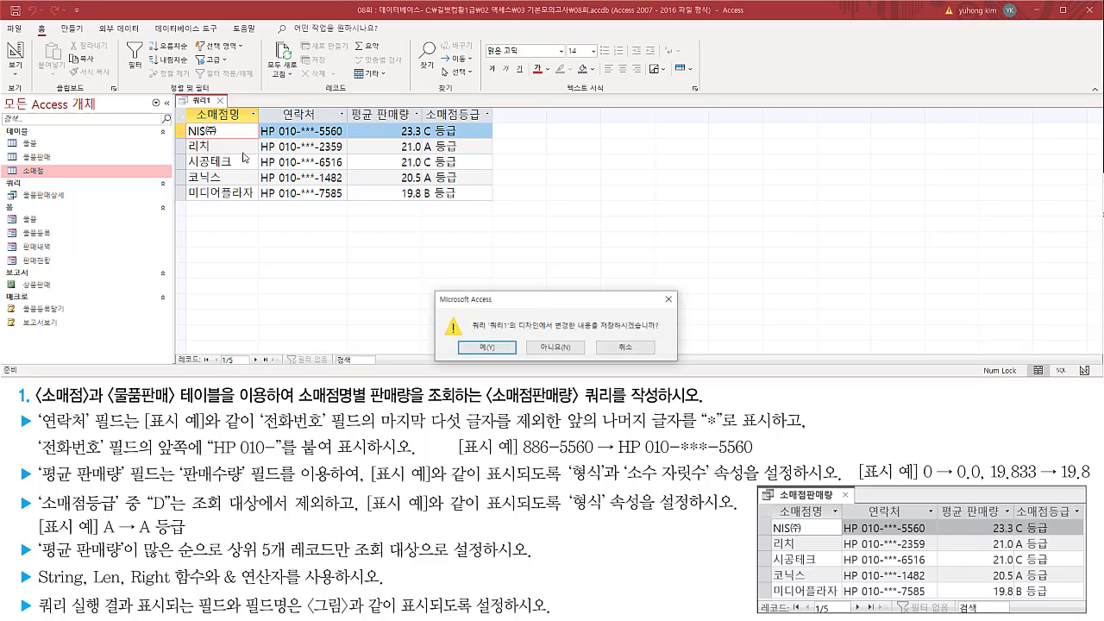
key("ctrl+2")
left_click_drag(598, 329, 660, 328)
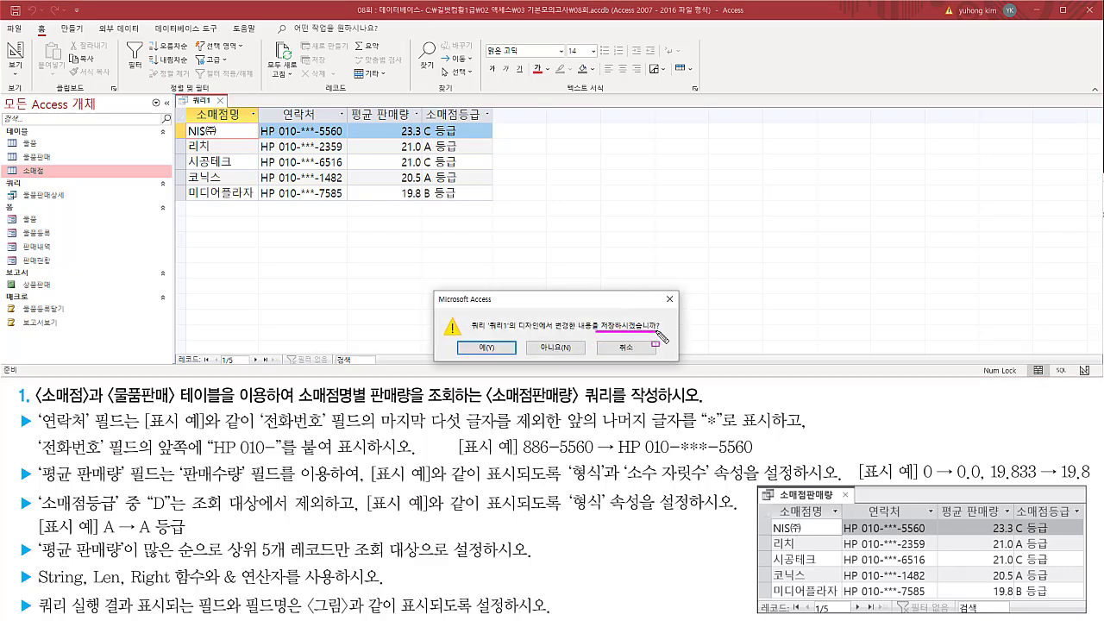
left_click_drag(460, 345, 514, 355)
key("Escape")
left_click(501, 354)
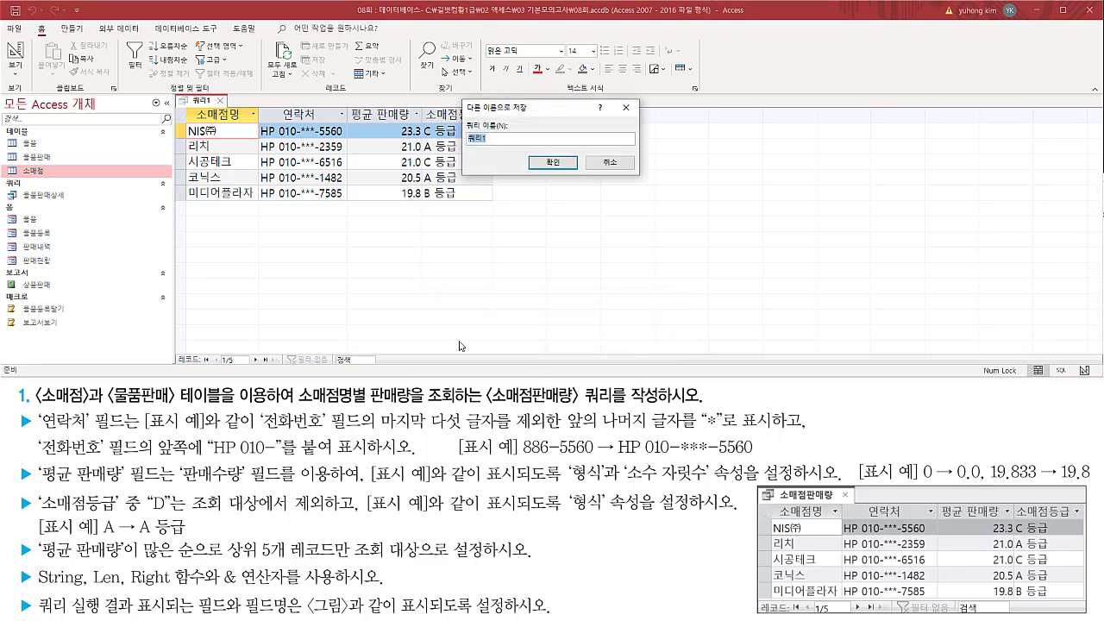
- Save the query under the name 소매점판매량 and check it in the query list
left_click_drag(464, 121, 528, 149)
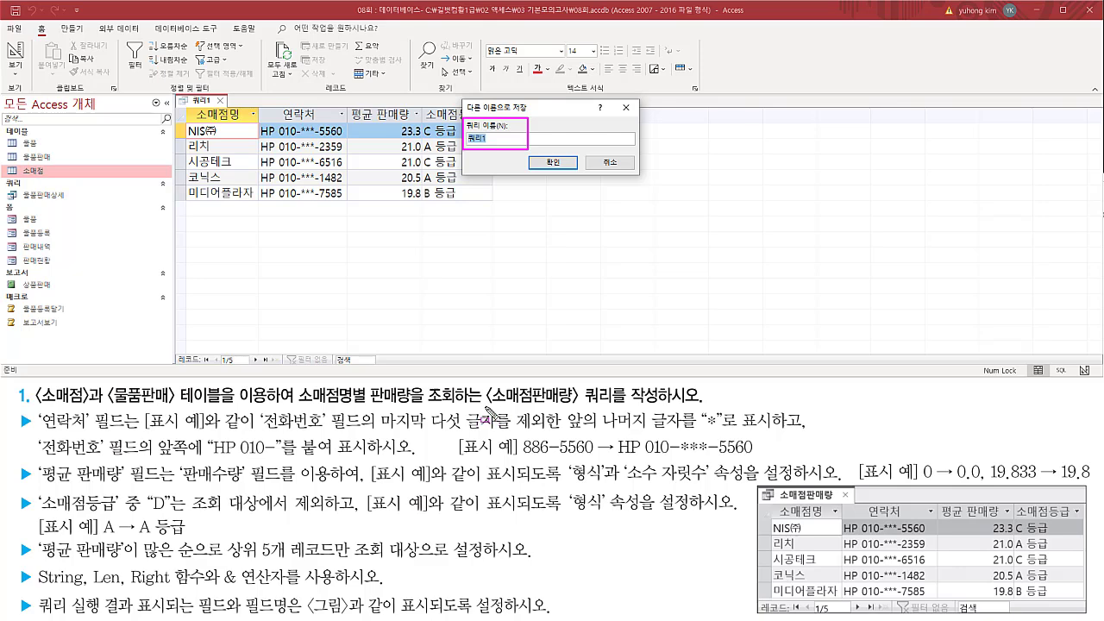
left_click_drag(479, 414, 637, 414)
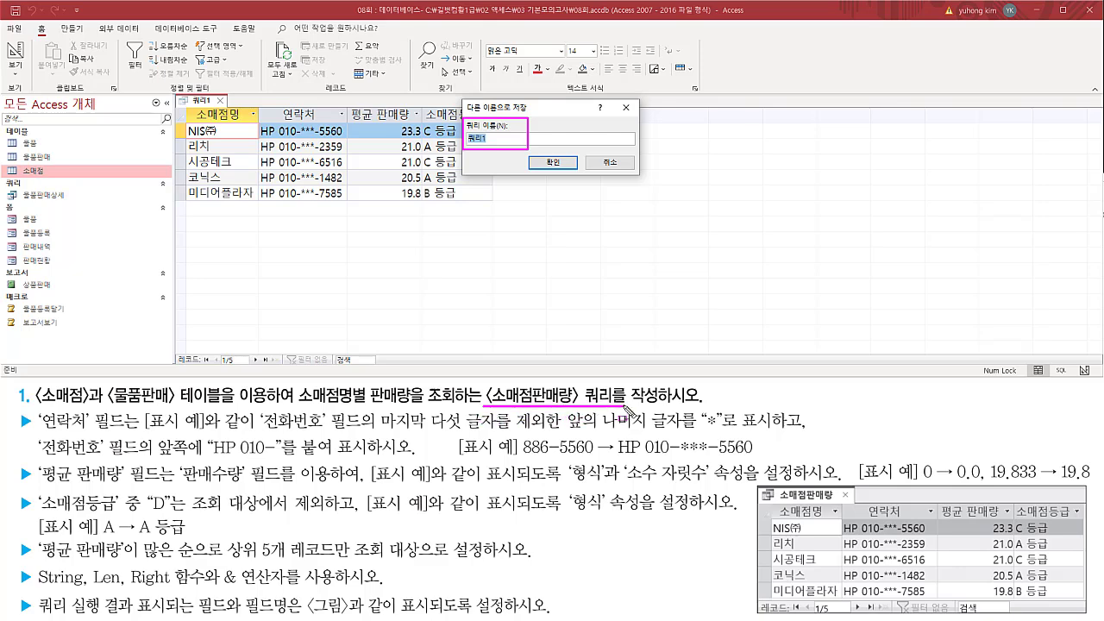
key("Escape")
left_click(523, 118)
type("ㅅ")
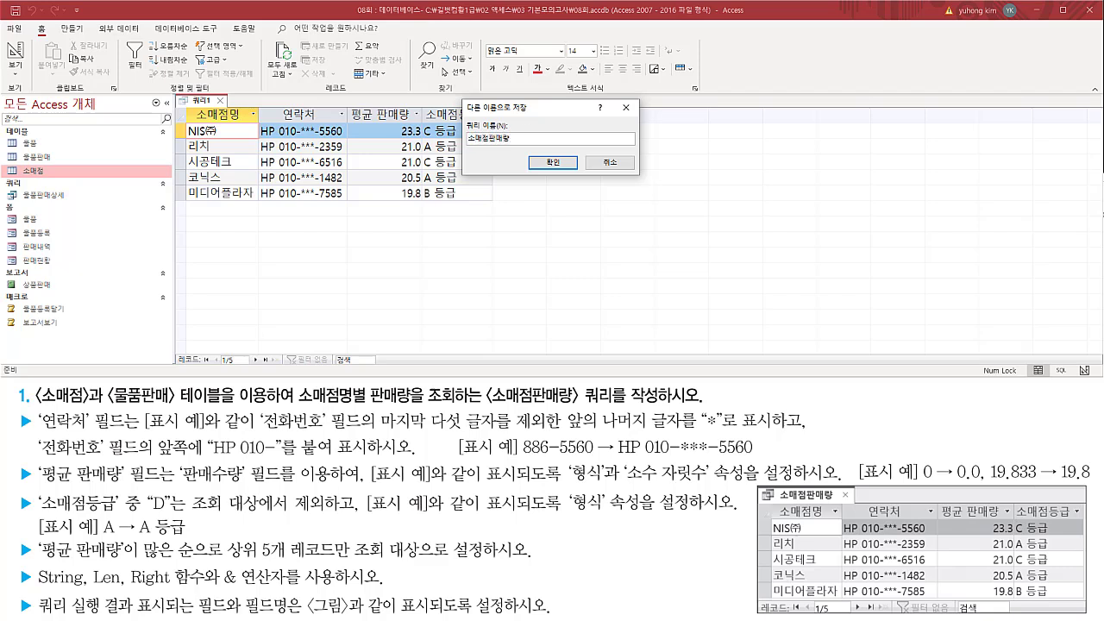
left_click_drag(468, 149, 511, 146)
left_click_drag(542, 153, 567, 173)
key("Escape")
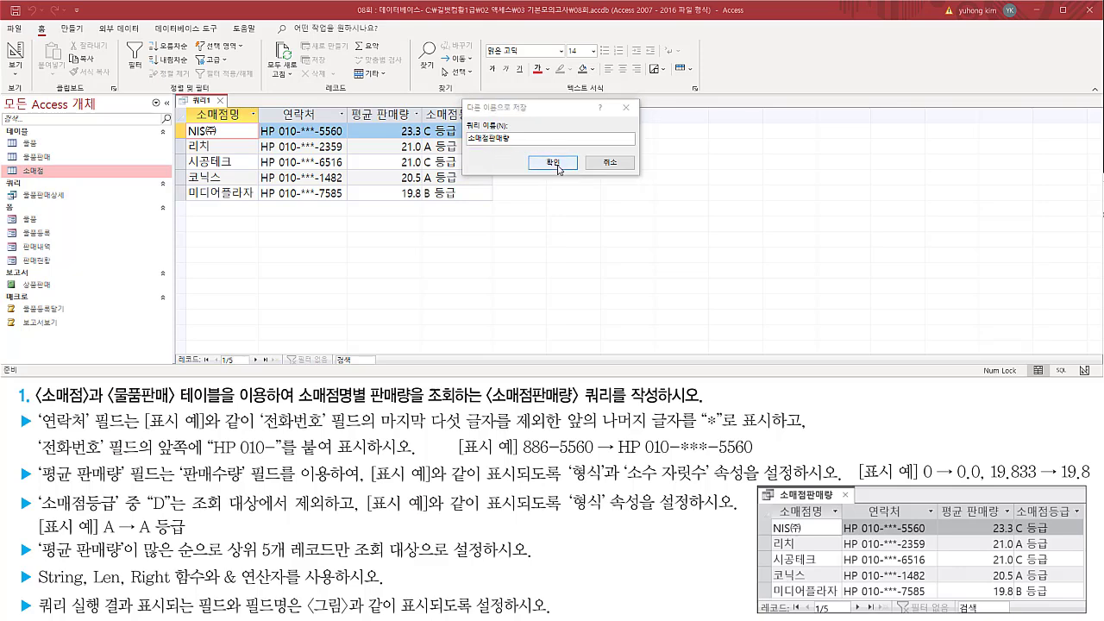
left_click(556, 164)
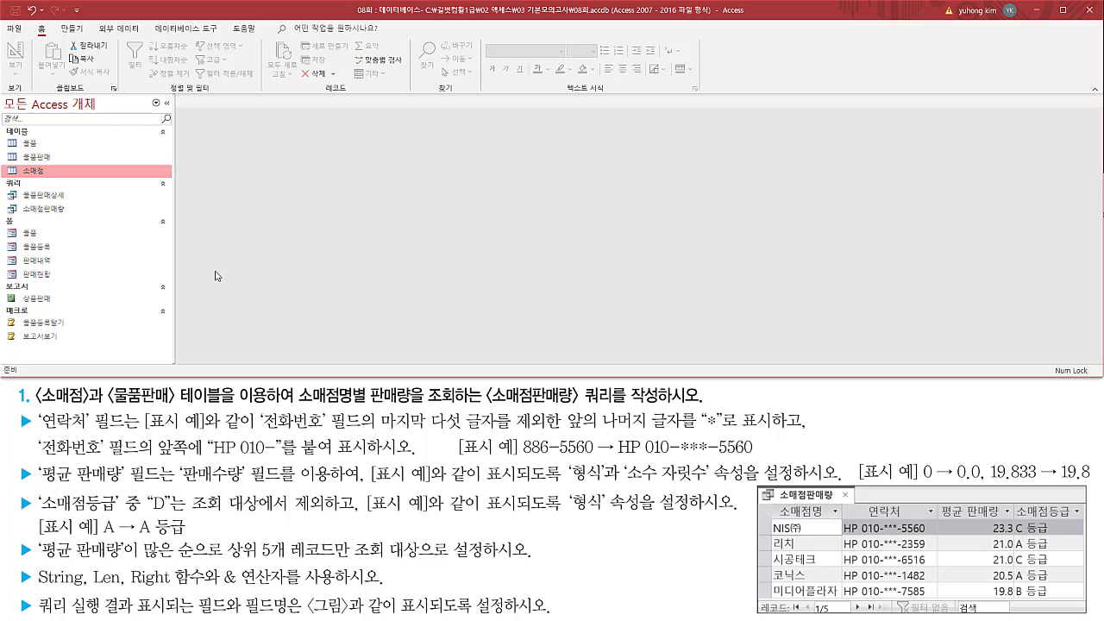
mouse_move(24, 201)
left_mouse_down()
mouse_move(83, 231)
mouse_move(72, 216)
left_mouse_up()
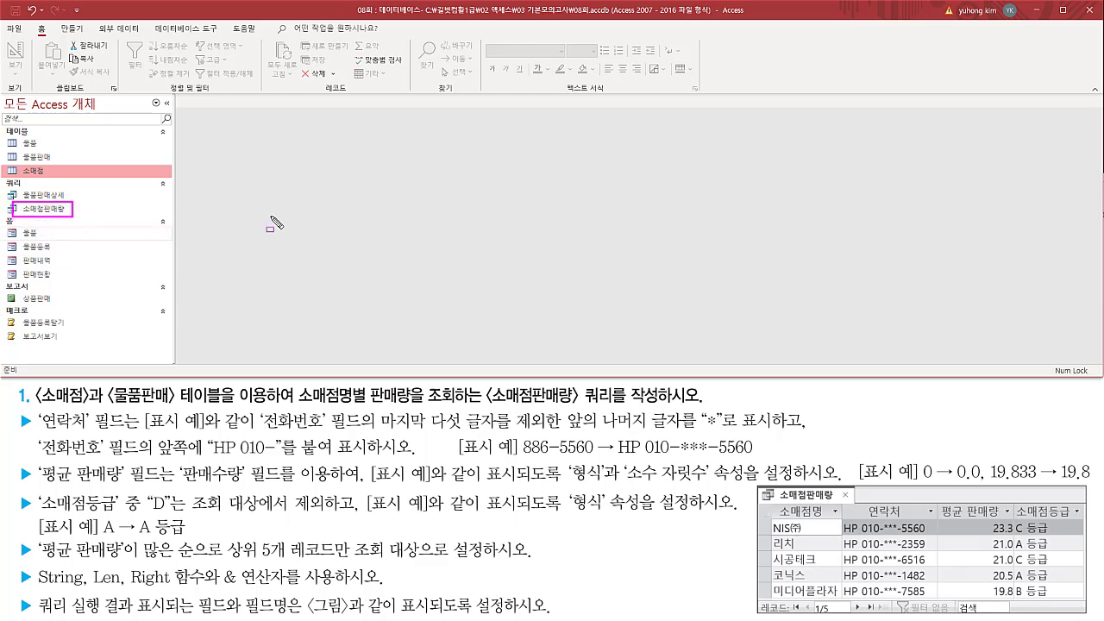
key("Escape")
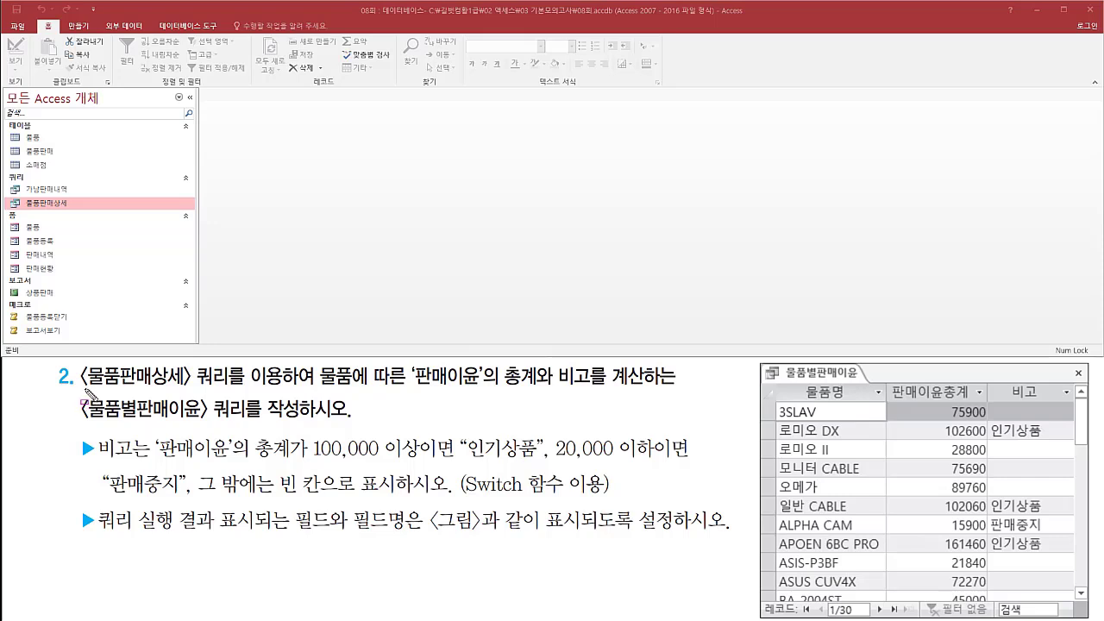
- Review task 2's requirements for the 물품별판매이윤 query and the 물품명, 판매이윤총계 and 비고 fields in its sample result
mouse_move(80, 389)
left_mouse_down()
mouse_move(238, 392)
mouse_move(288, 365)
mouse_move(485, 394)
mouse_move(669, 390)
left_mouse_up()
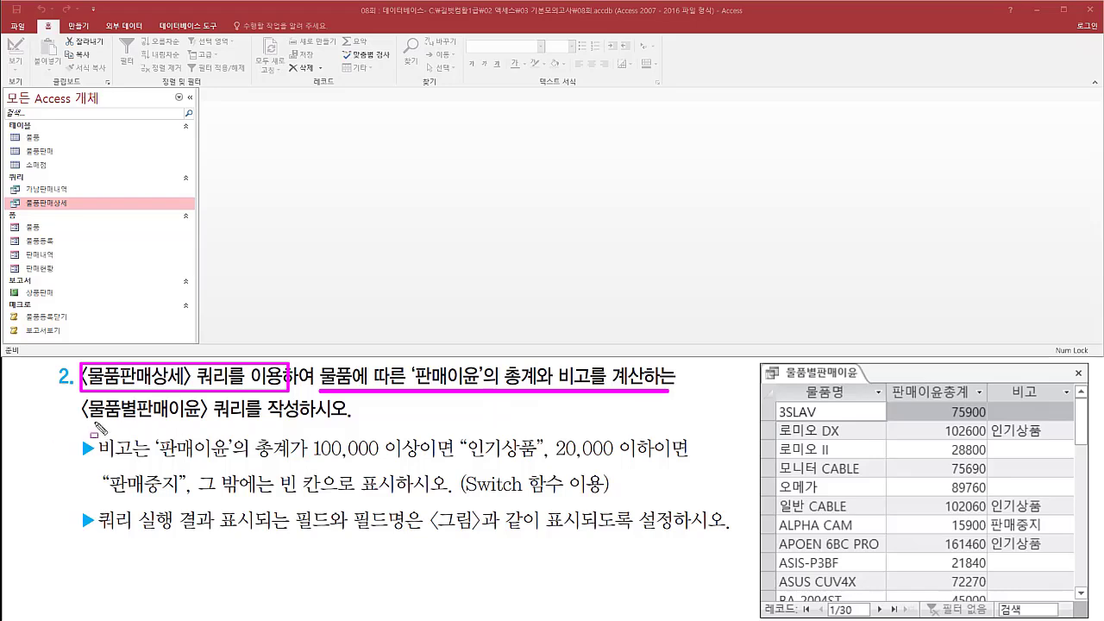
left_click_drag(82, 424, 345, 425)
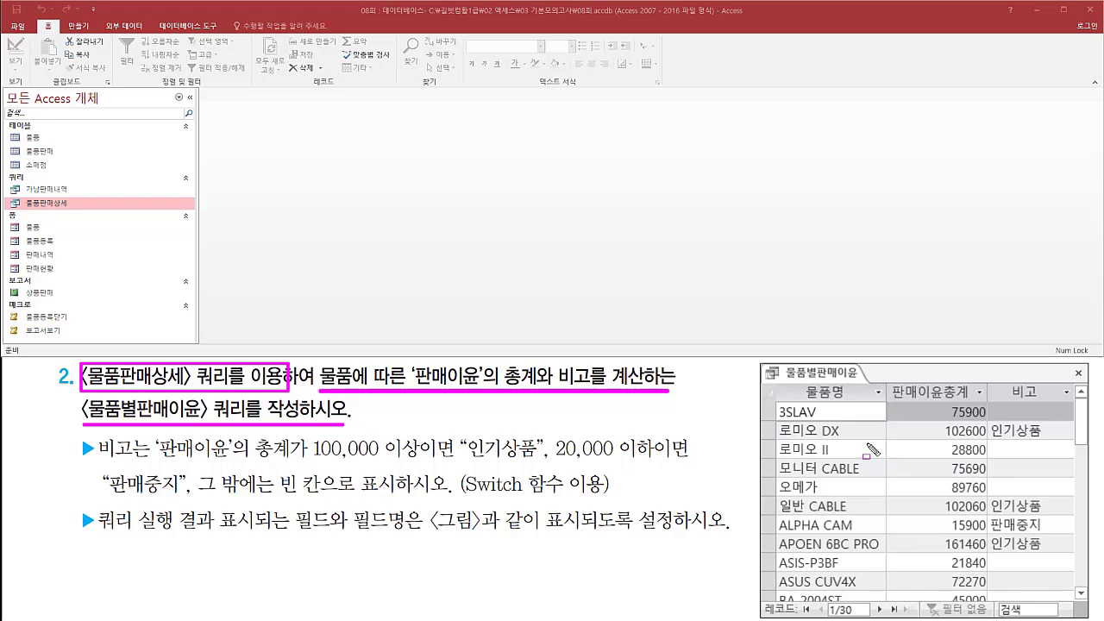
mouse_move(804, 383)
left_mouse_down()
mouse_move(851, 402)
mouse_move(1058, 402)
left_mouse_up()
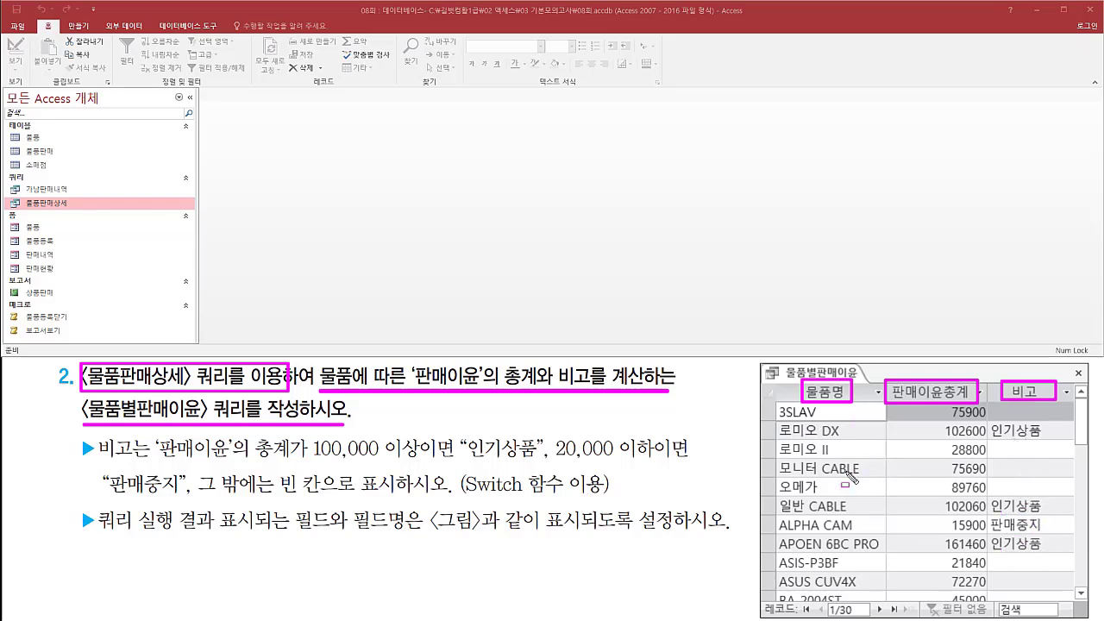
key("Escape")
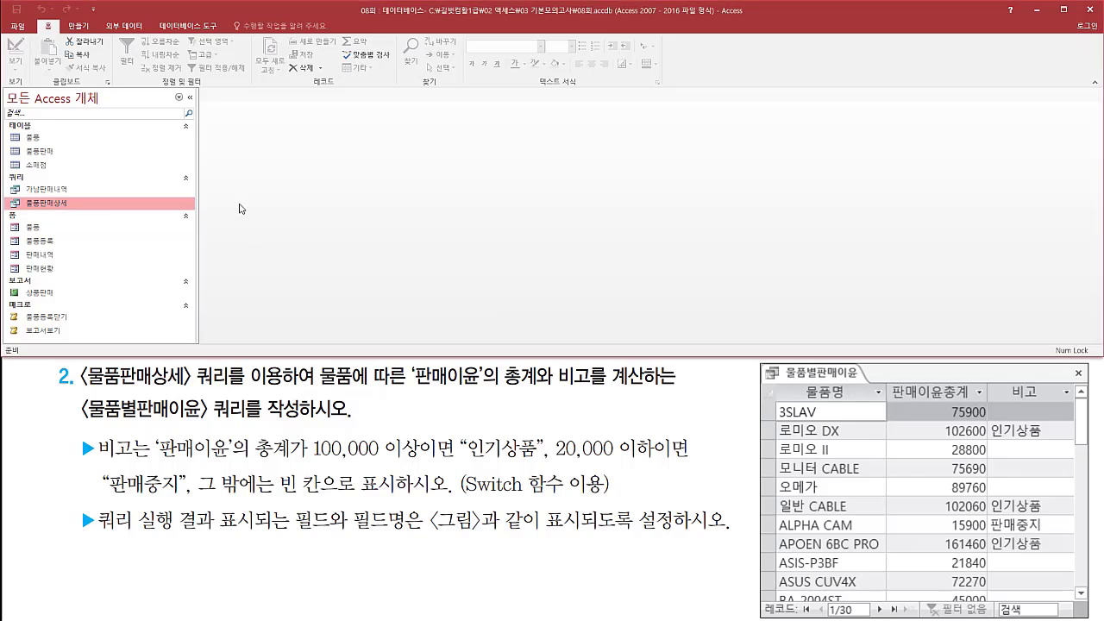
- Create a new query in Design view
left_click(84, 28)
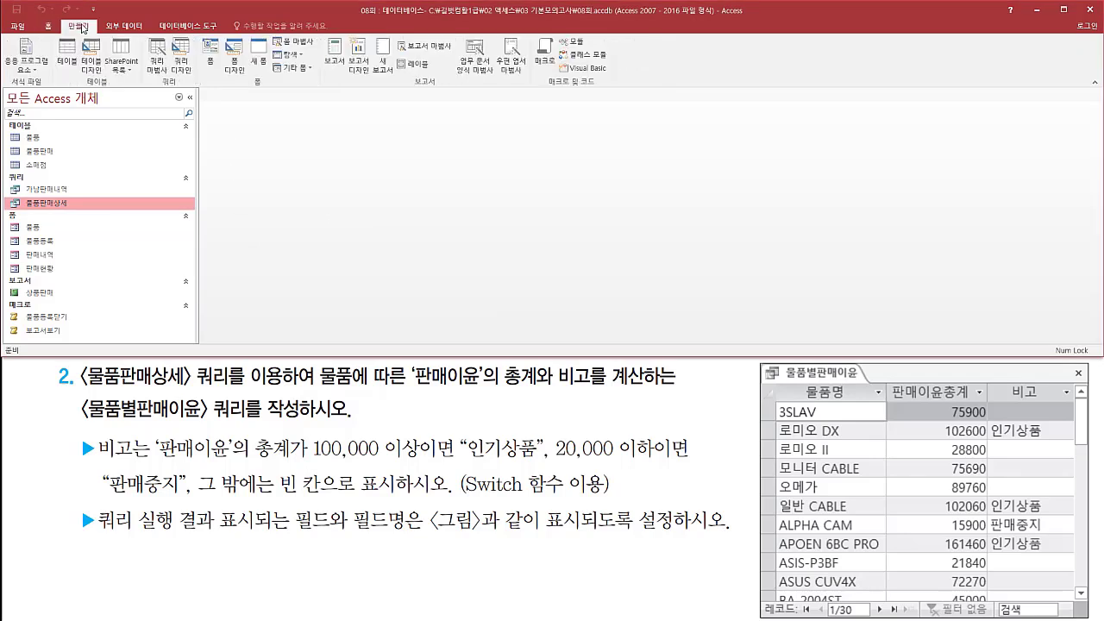
left_click_drag(170, 32, 200, 77)
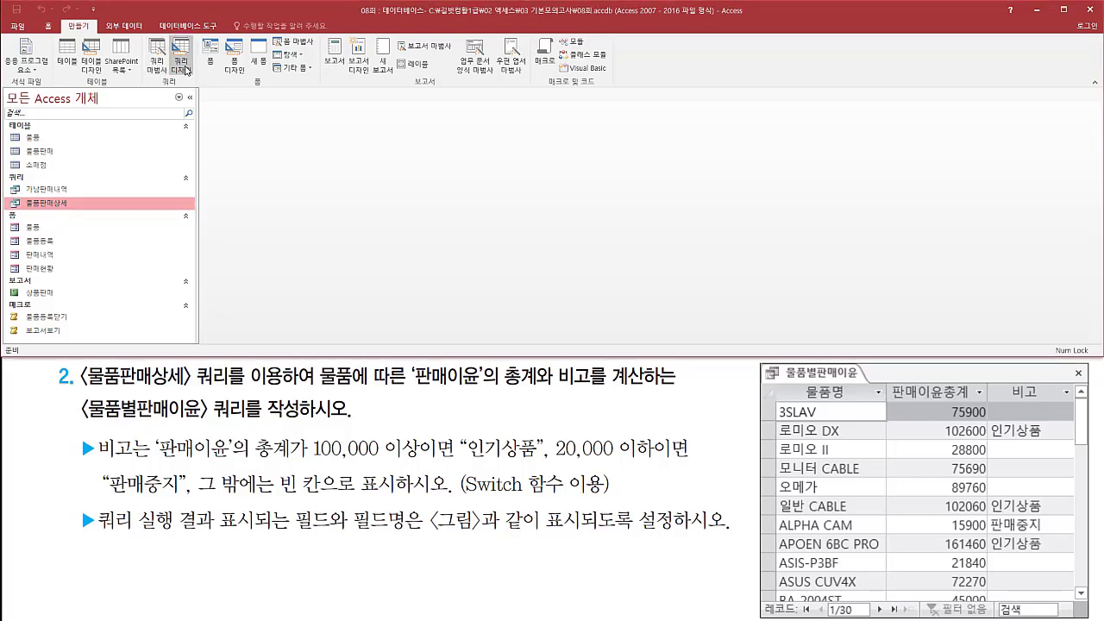
left_click(183, 62)
left_click_drag(518, 219, 522, 118)
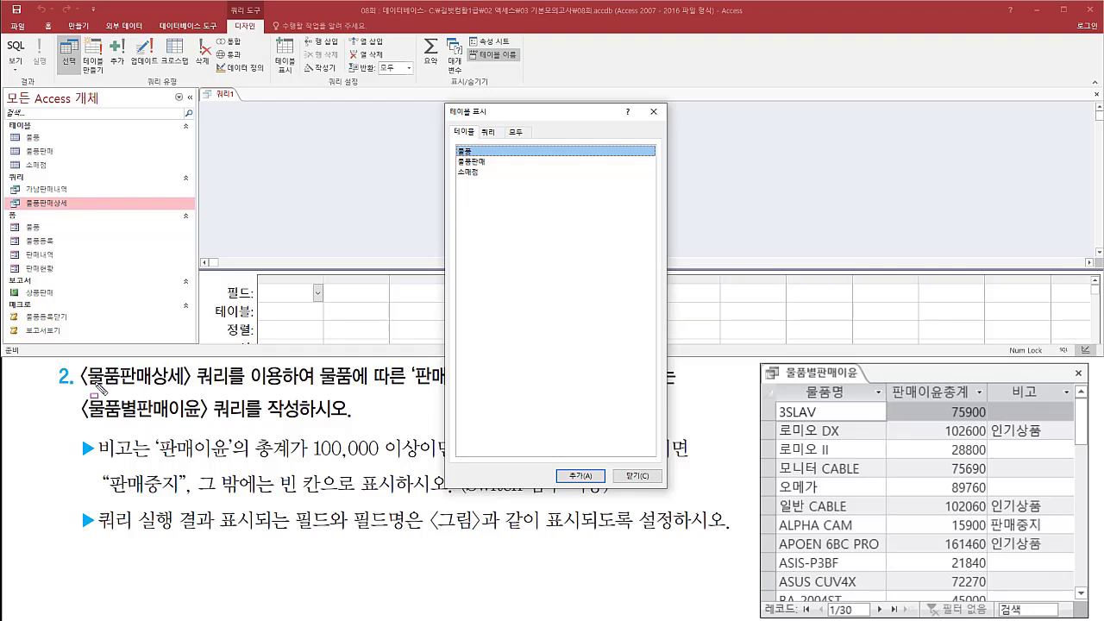
- Add the existing 물품판매상세 query to the new query as its data source
left_click_drag(80, 389, 288, 390)
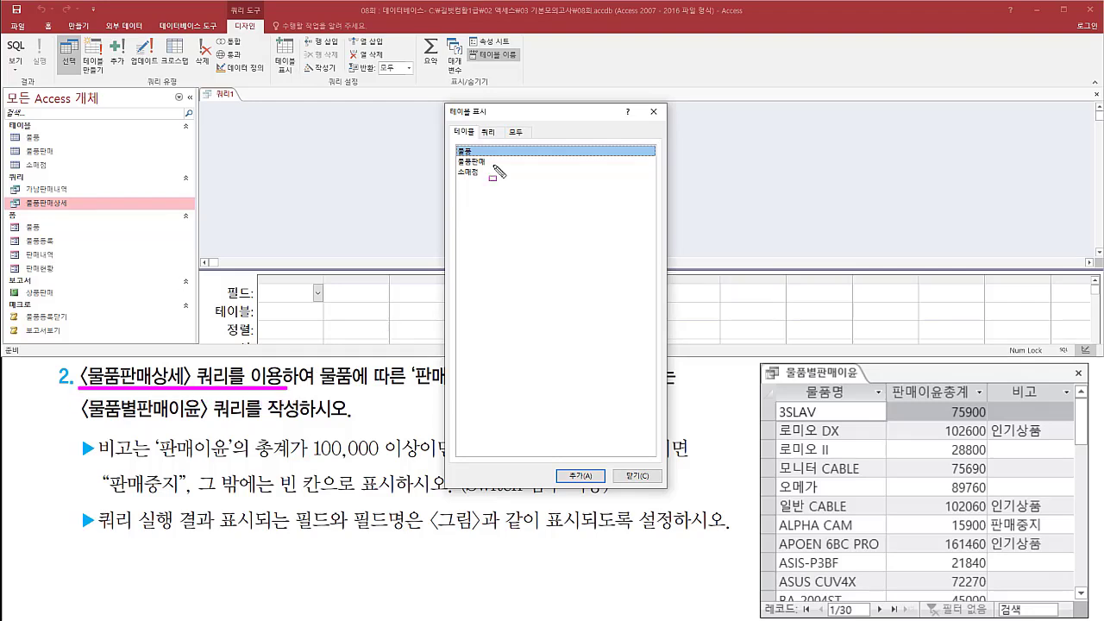
left_click_drag(478, 124, 505, 140)
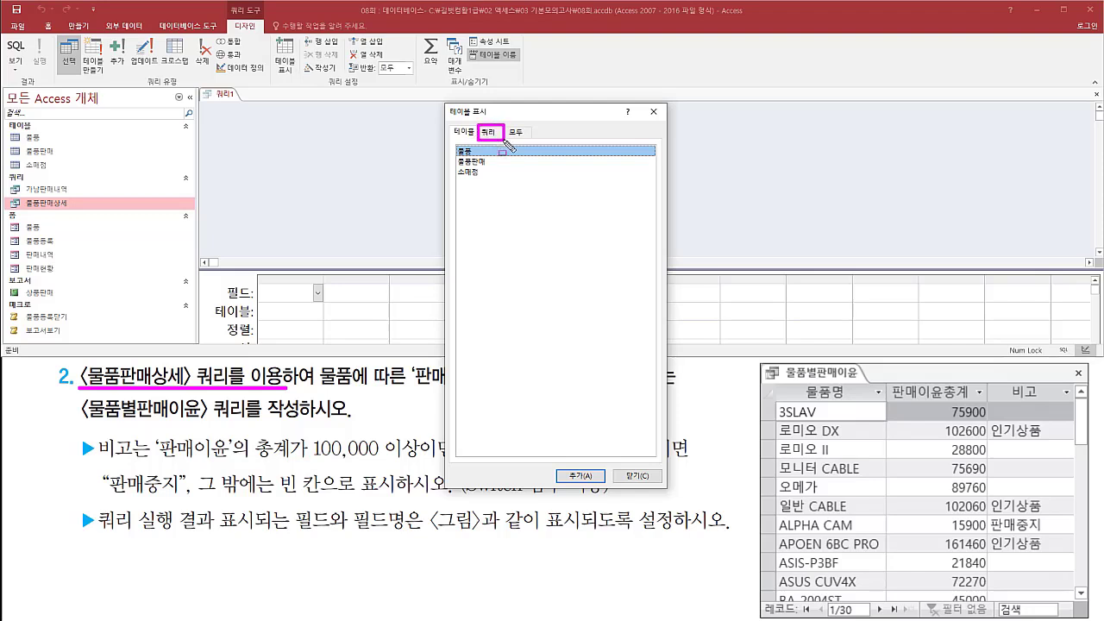
key("Escape")
left_click(494, 132)
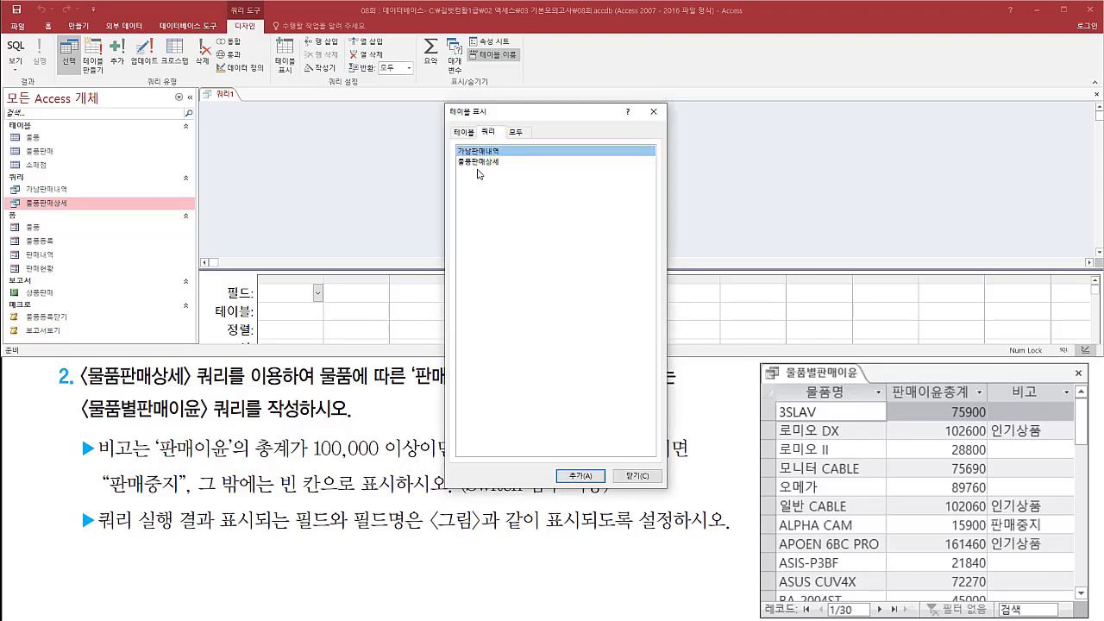
left_click(482, 162)
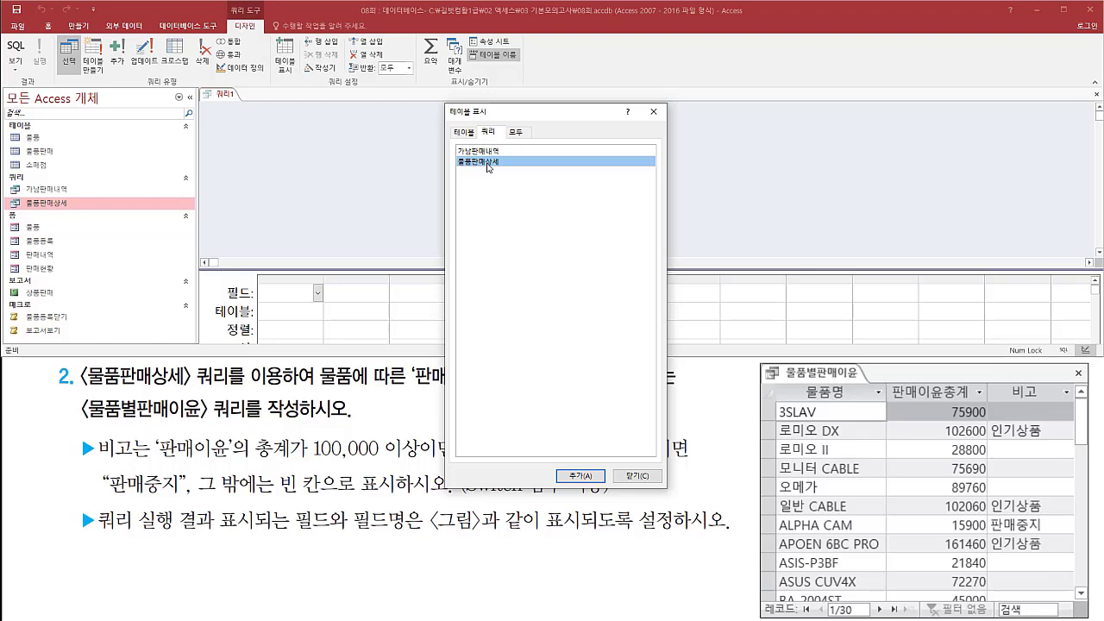
double_click(488, 167)
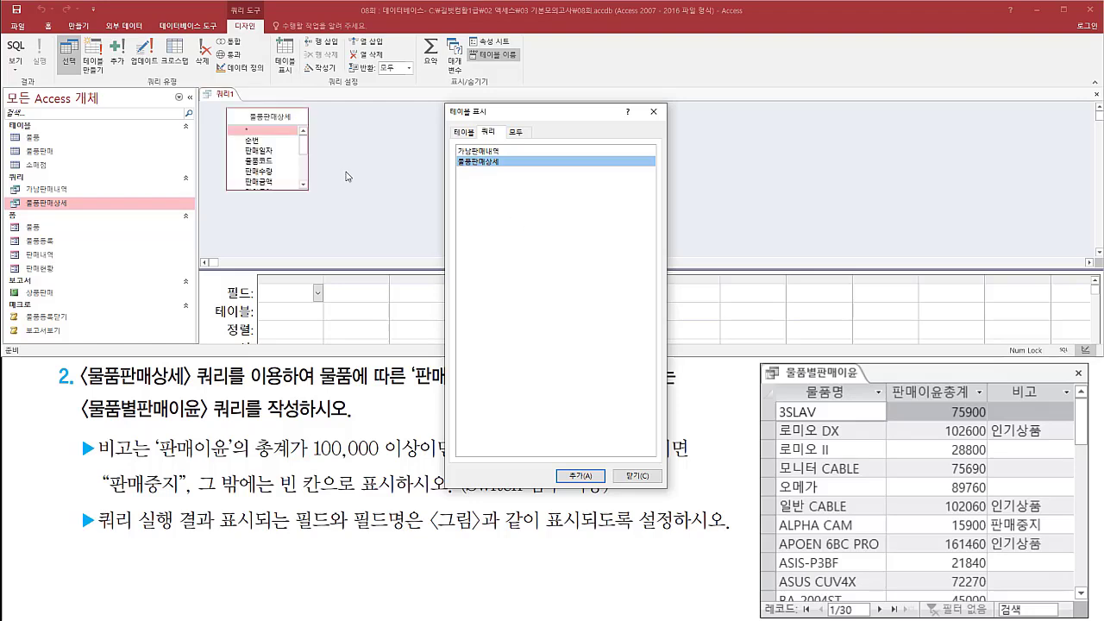
mouse_move(215, 103)
left_mouse_down()
mouse_move(277, 184)
mouse_move(316, 205)
left_mouse_up()
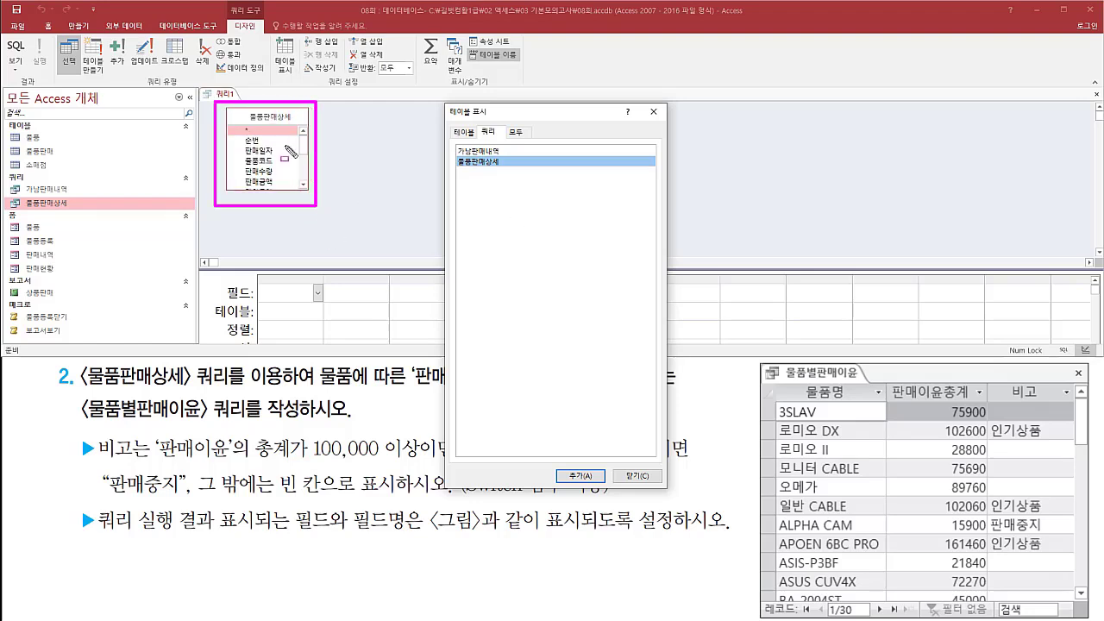
- Close the table selection dialog and enlarge the design grid until the criteria rows fit
left_click_drag(640, 104, 671, 122)
key("Escape")
left_click(652, 112)
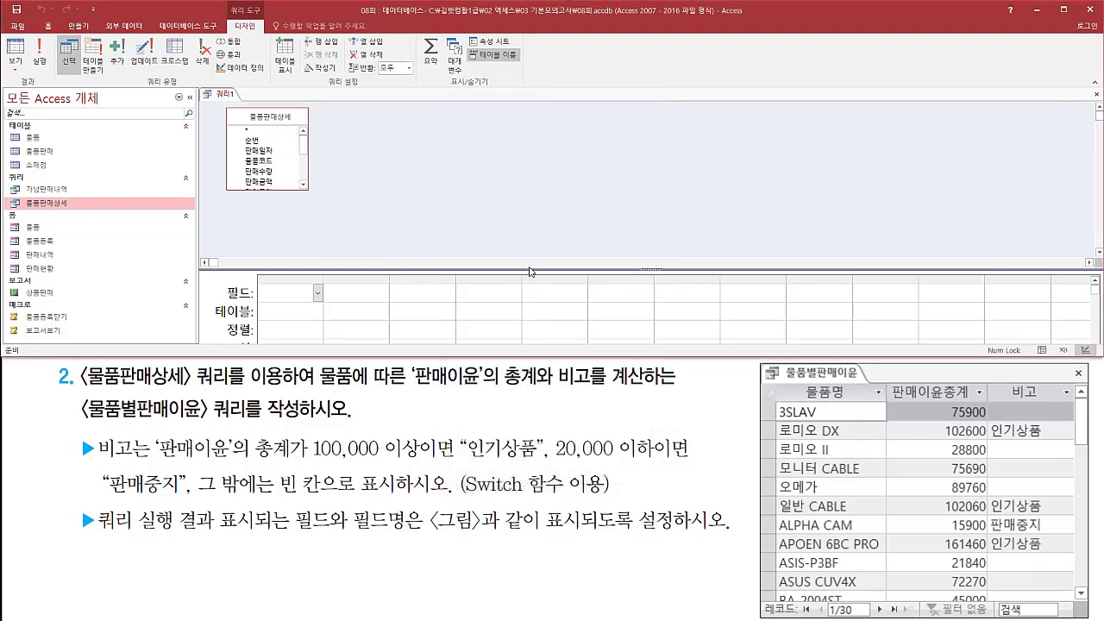
left_click_drag(531, 269, 527, 205)
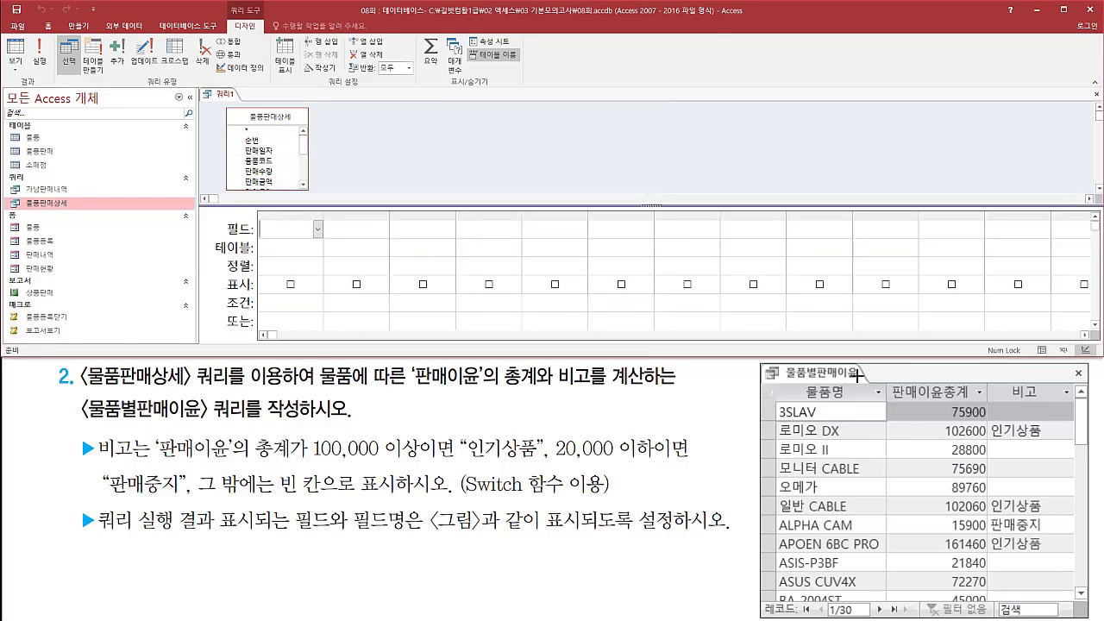
- Add the 물품명 field from 물품판매상세 as the query's first column
left_click_drag(799, 383, 850, 404)
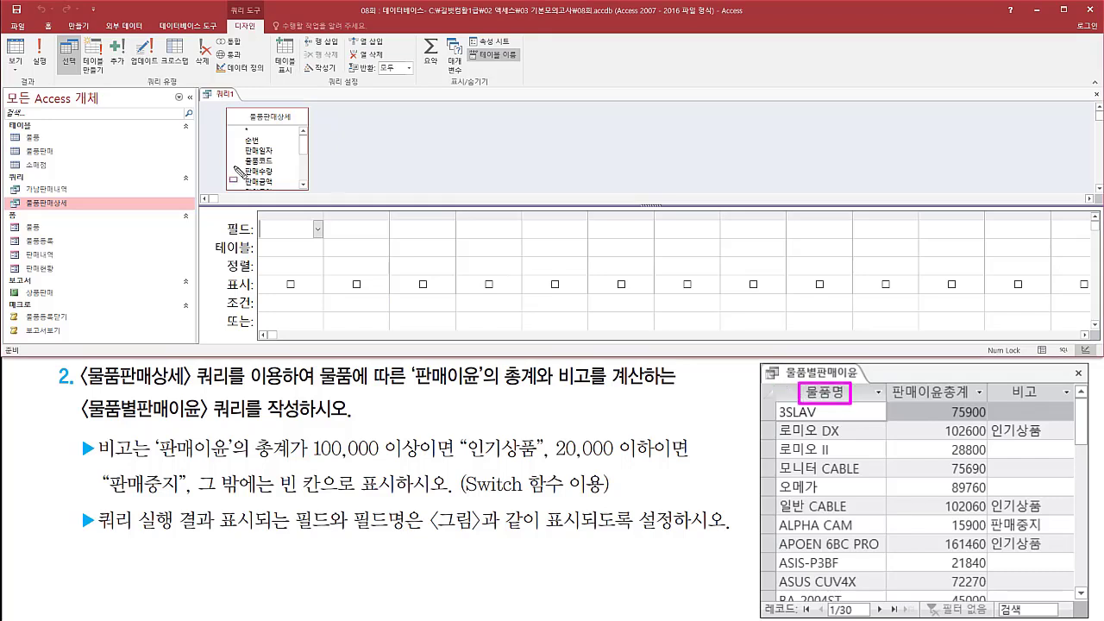
key("Escape")
scroll(304, 156, "down", 3)
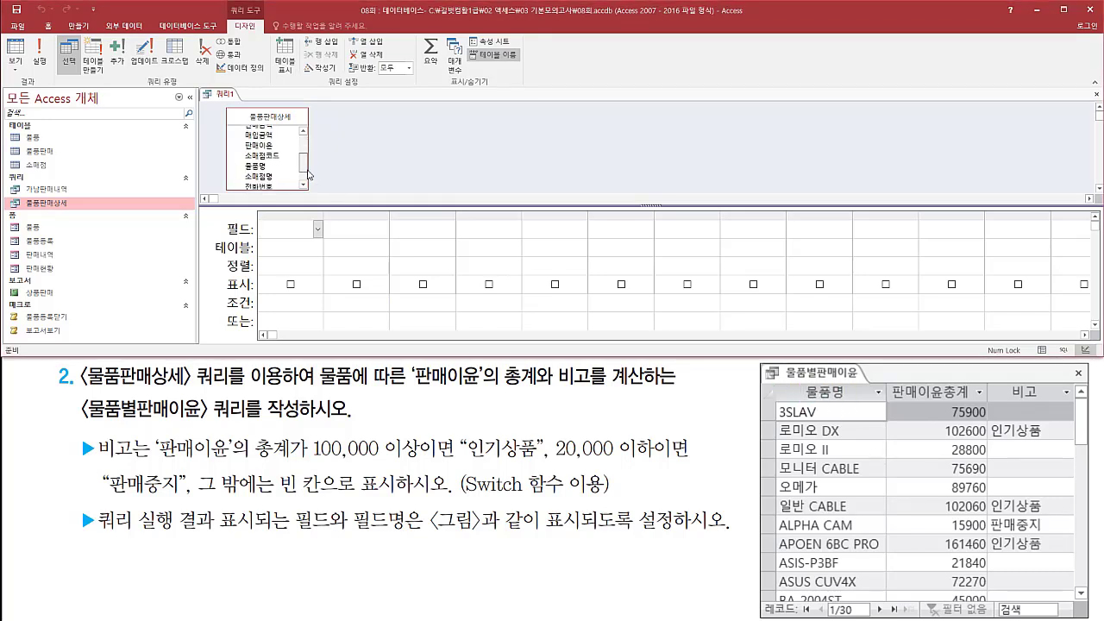
left_click(264, 152)
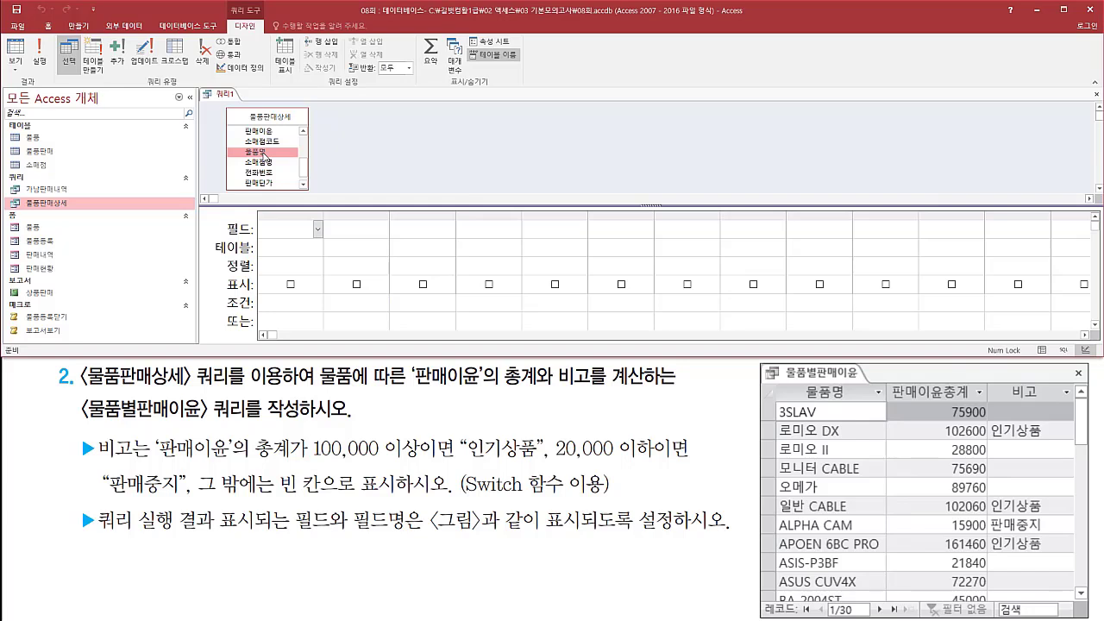
double_click(264, 153)
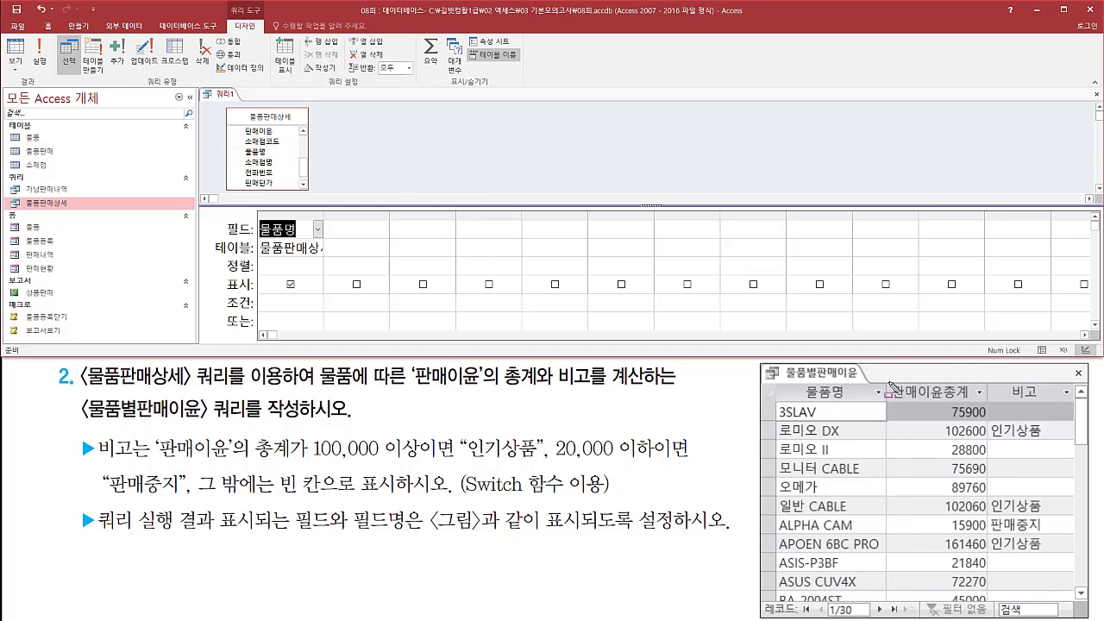
- Add the 판매이윤 field from 물품판매상세 as the second column of the query
left_click_drag(888, 380, 983, 402)
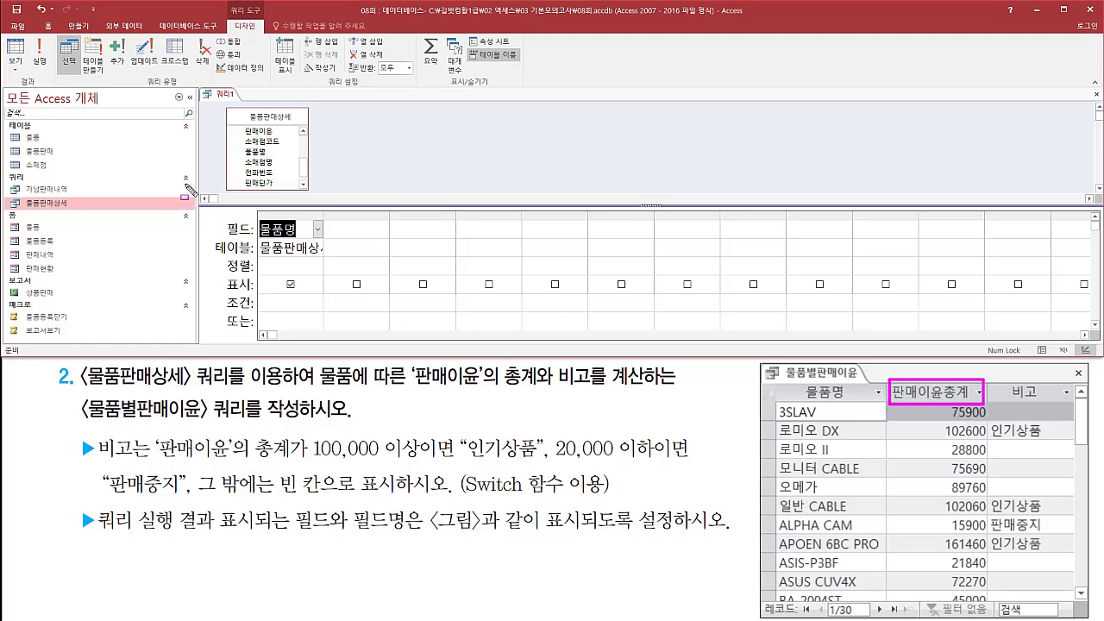
left_click_drag(239, 123, 280, 136)
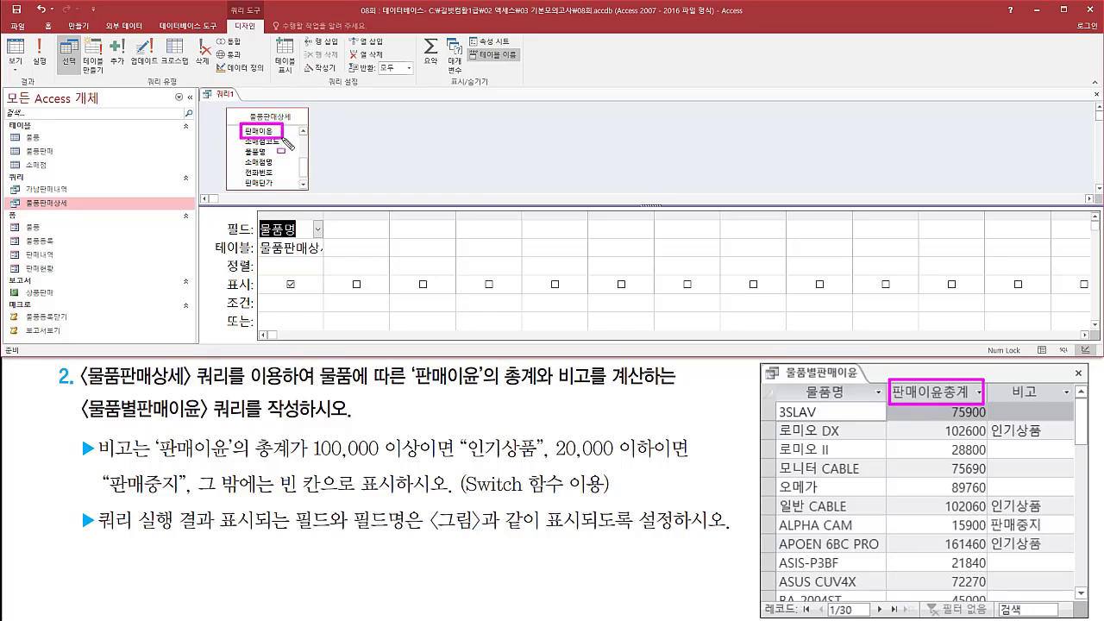
left_click(263, 132)
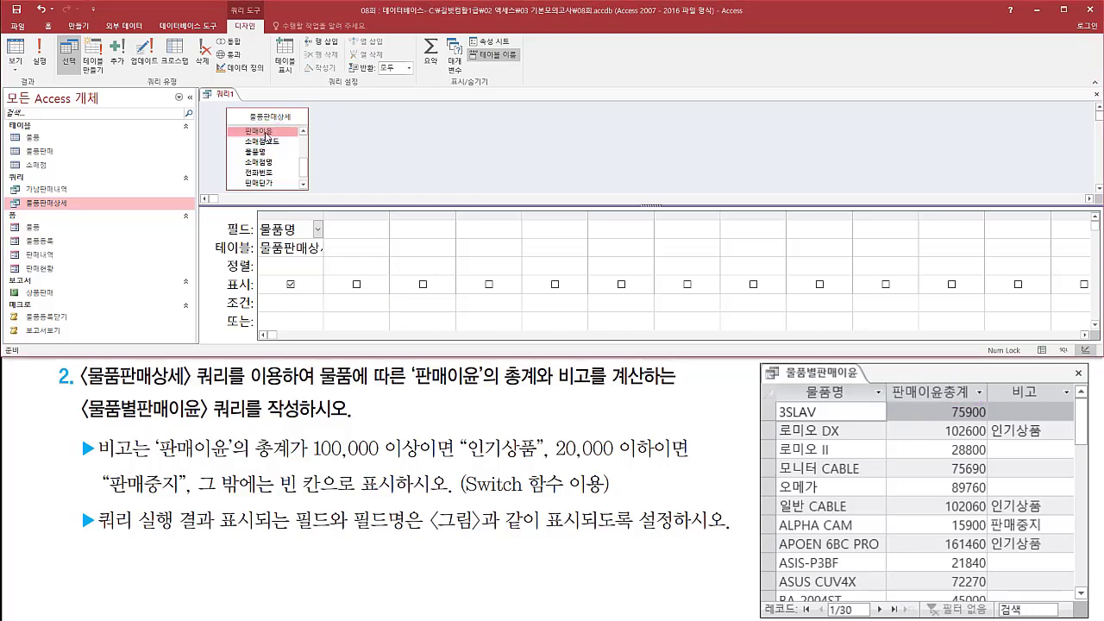
double_click(265, 132)
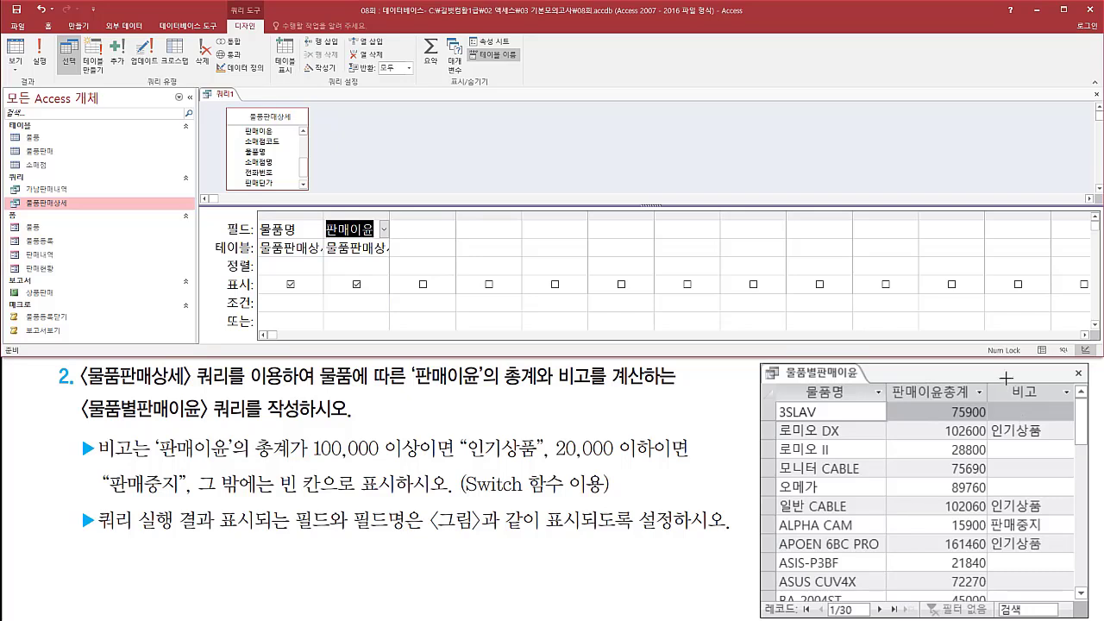
- Check the source fields for 비고, and turn on the 요약 row in the query's design grid
left_click_drag(1005, 378, 1043, 403)
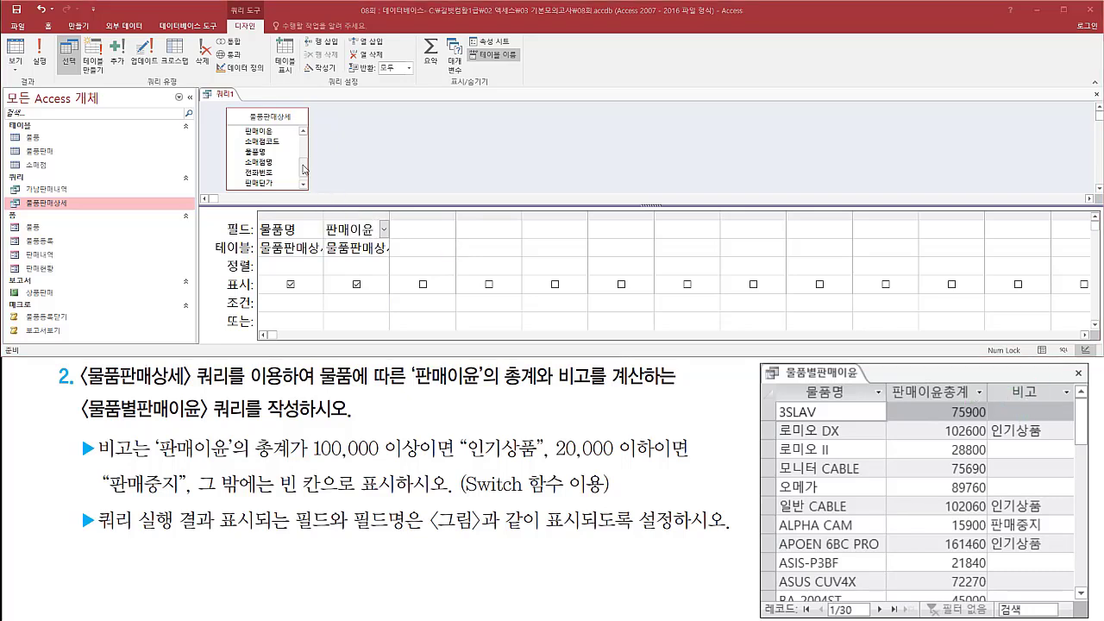
scroll(308, 134, "up", 3)
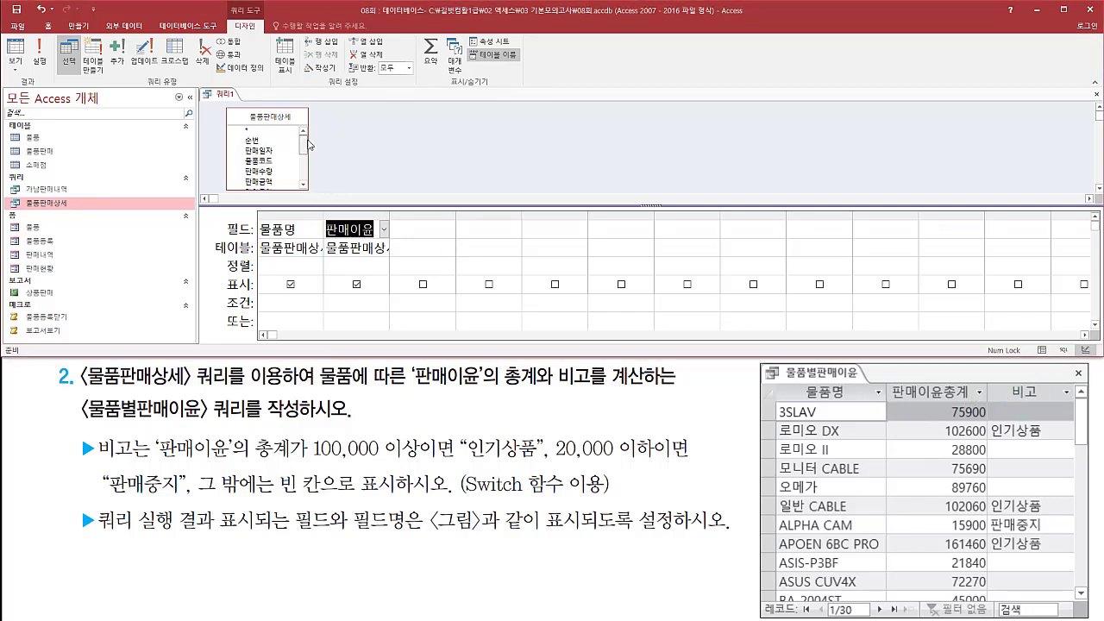
scroll(308, 145, "down", 3)
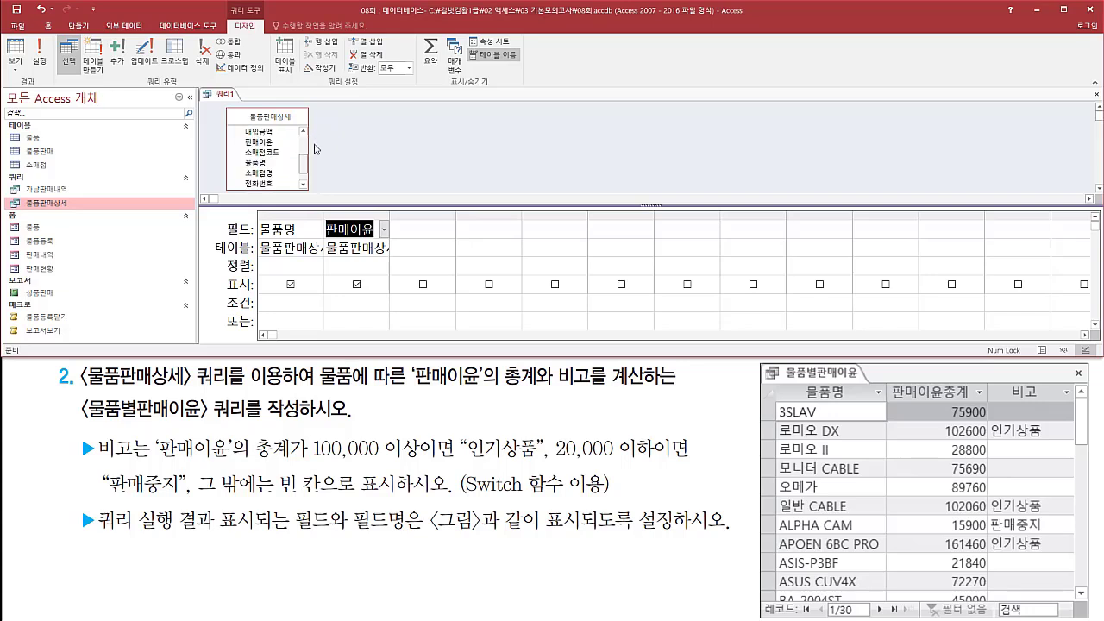
left_click_drag(315, 144, 319, 113)
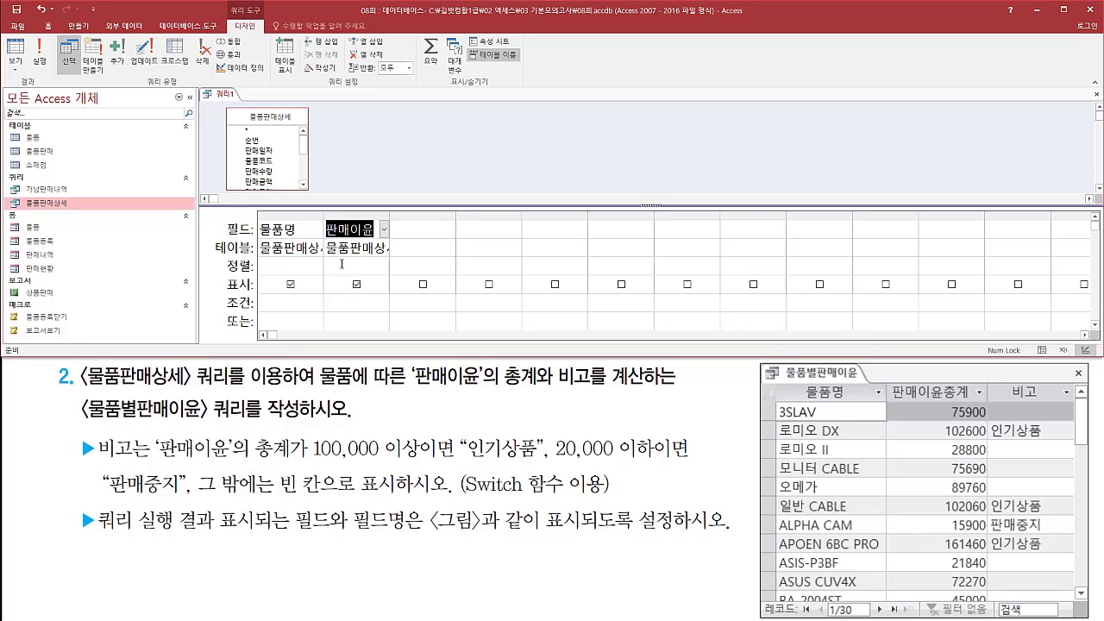
left_click_drag(319, 212, 388, 258)
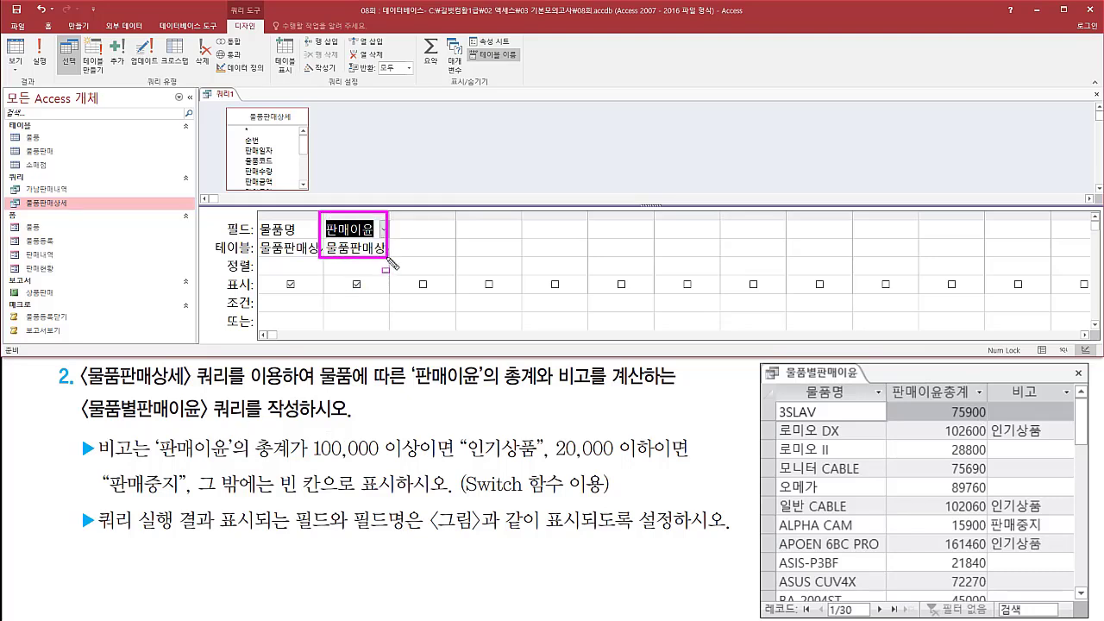
left_click_drag(498, 390, 536, 390)
left_click_drag(421, 35, 445, 74)
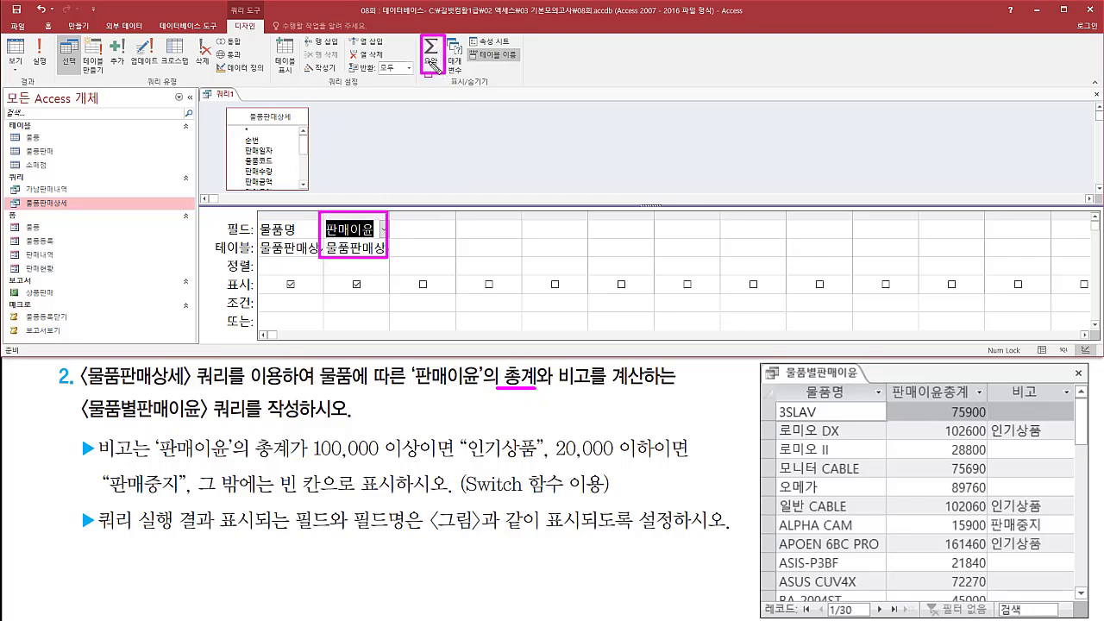
key("Escape")
left_click(430, 53)
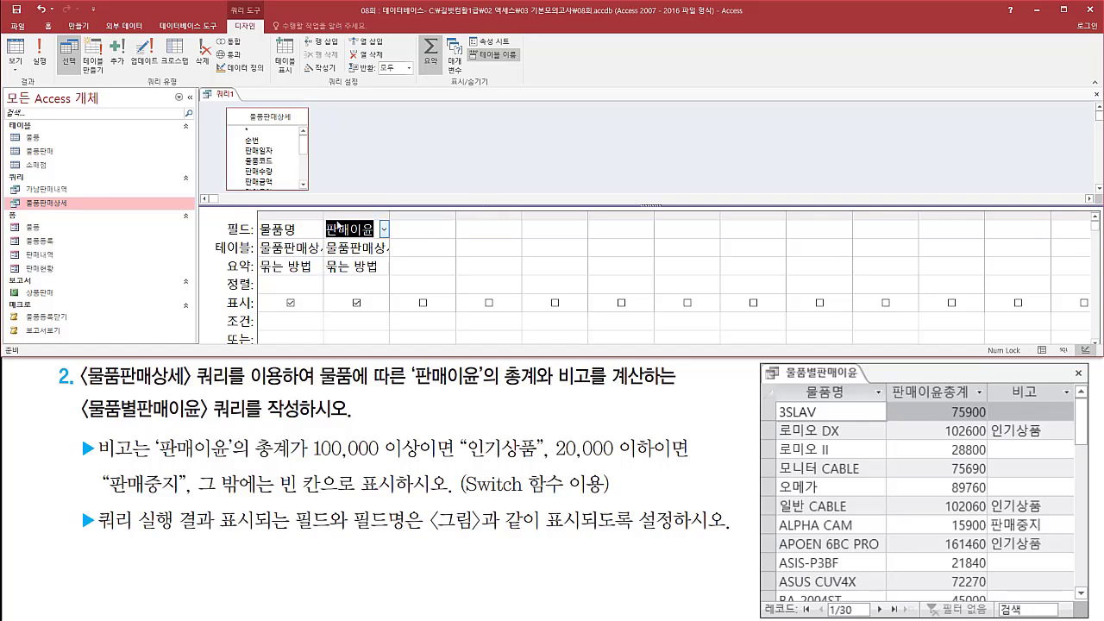
- Set the 판매이윤 field's summary function to 합계 and widen its column in the query design grid
left_click(371, 267)
left_click(382, 266)
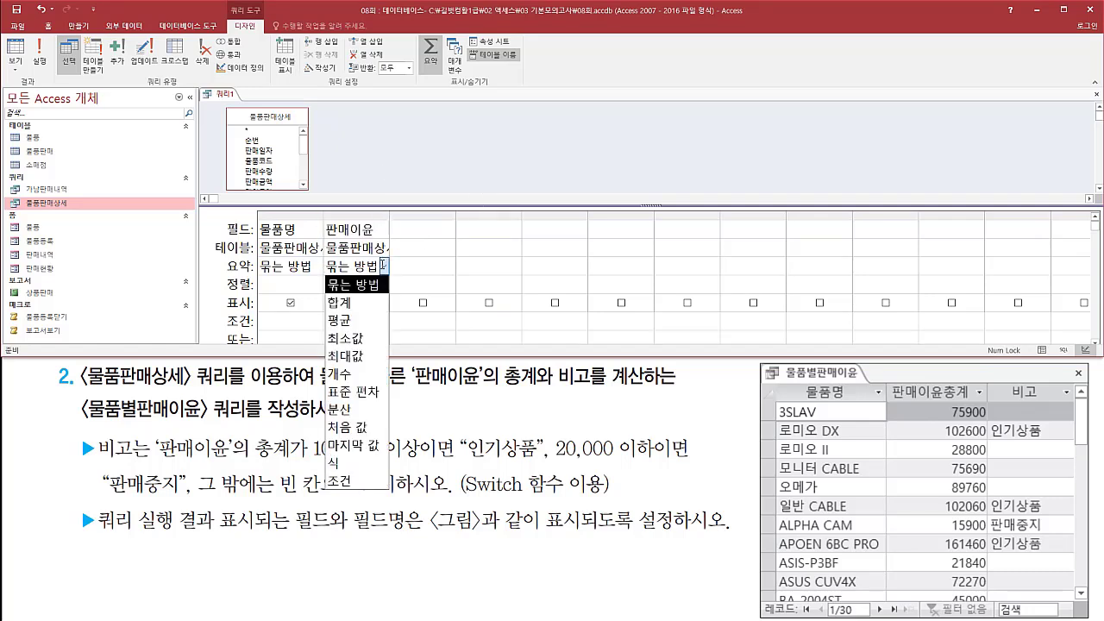
left_click(361, 312)
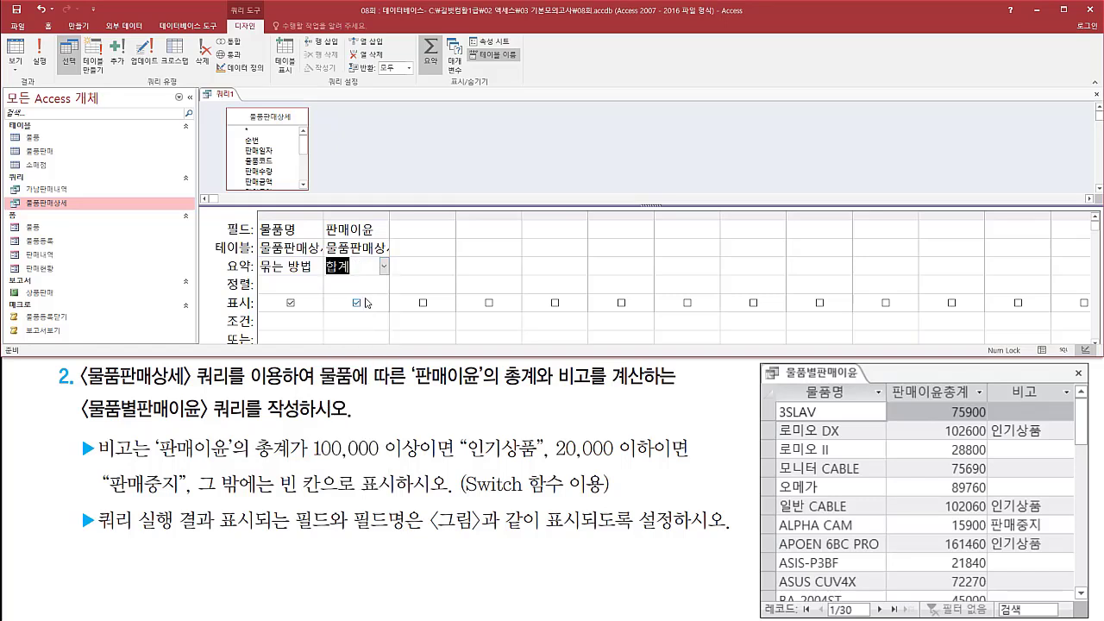
left_click_drag(388, 218, 487, 218)
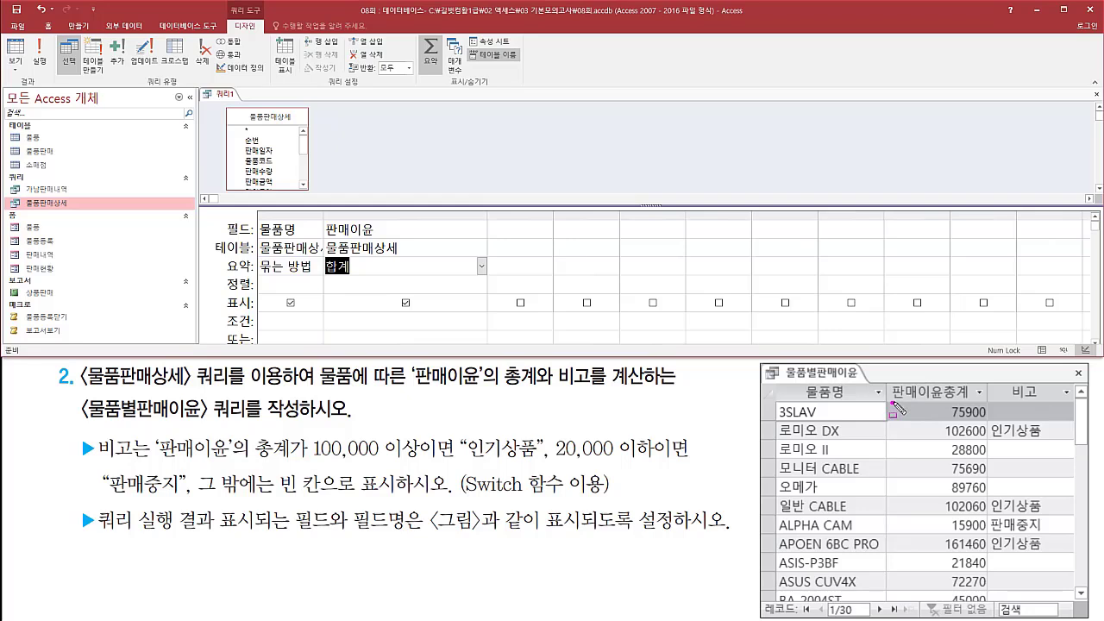
- Give the summed 판매이윤 field the alias 판매이윤총계 in the query design grid
left_click(377, 235)
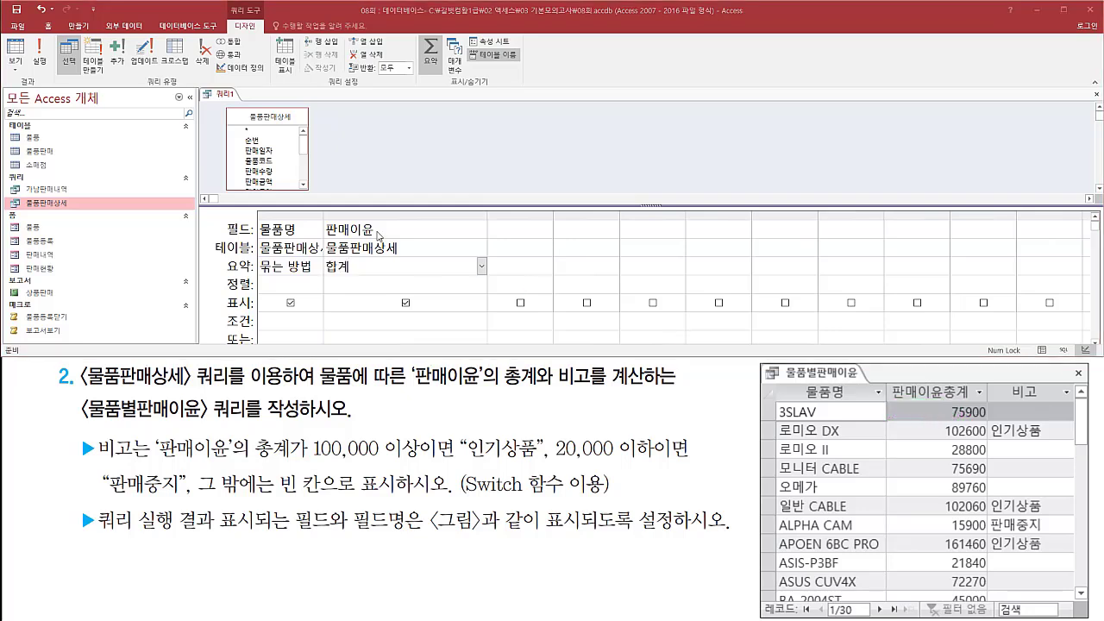
left_click(404, 228)
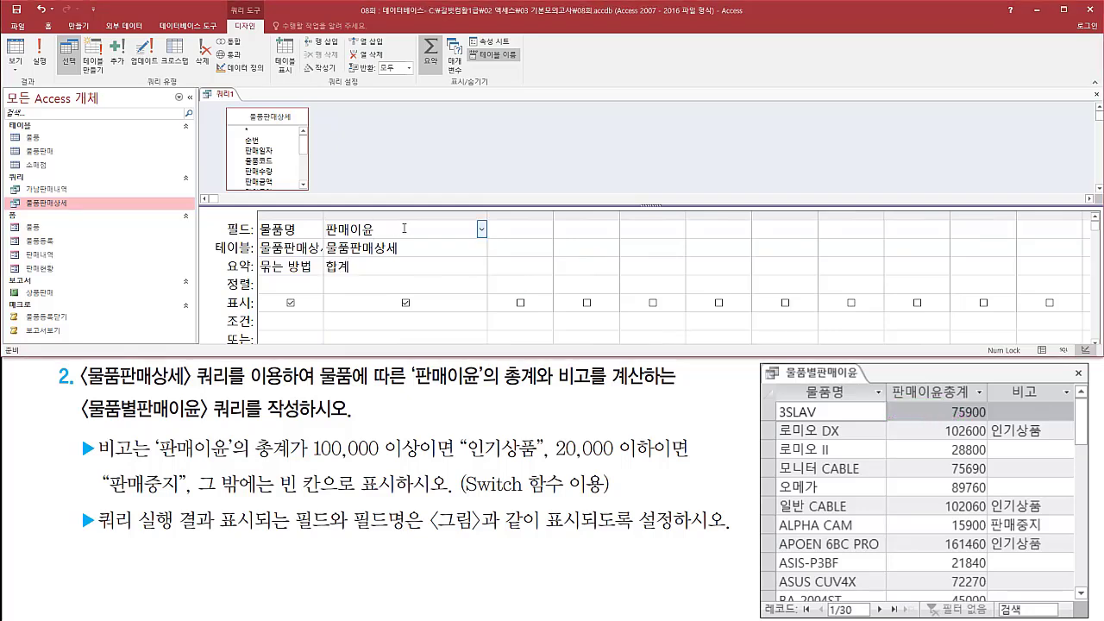
key("Home")
type("판ㅁ")
type("ㅐ이유")
type("ㄴ총계")
type(":")
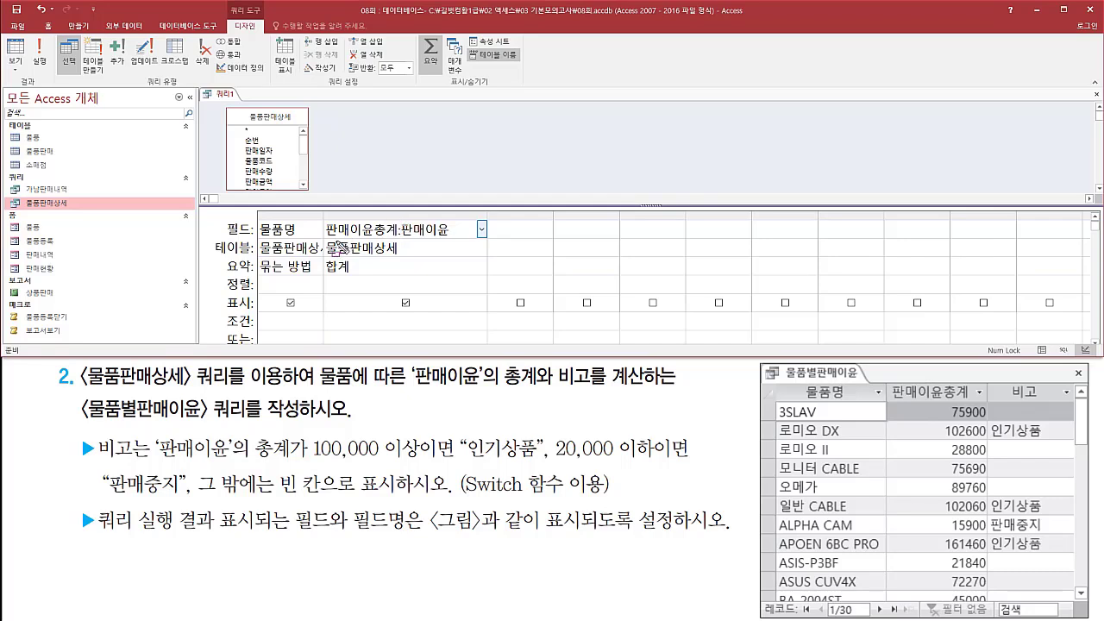
left_click_drag(324, 235, 395, 237)
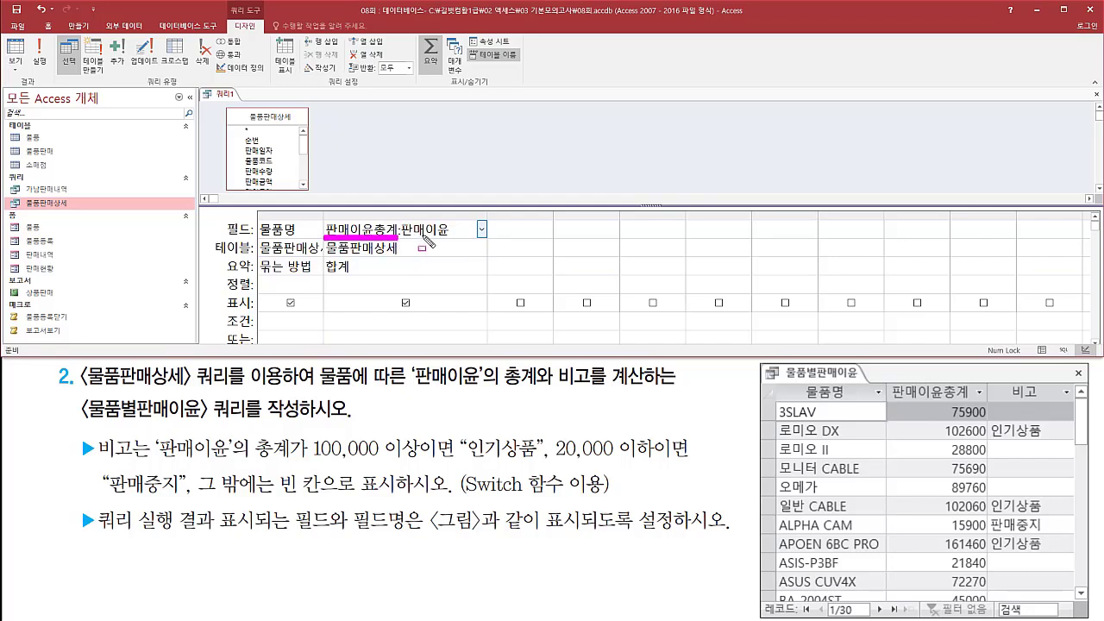
key("Escape")
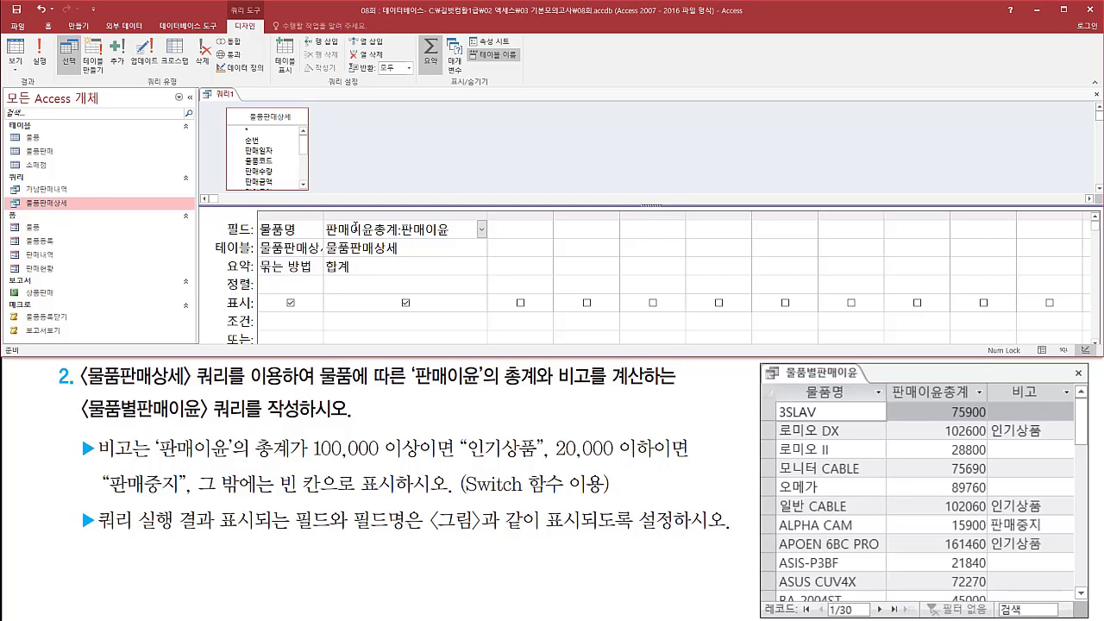
- View the query's results as a datasheet and fit the 판매이윤총계 column to its full heading
left_click(41, 54)
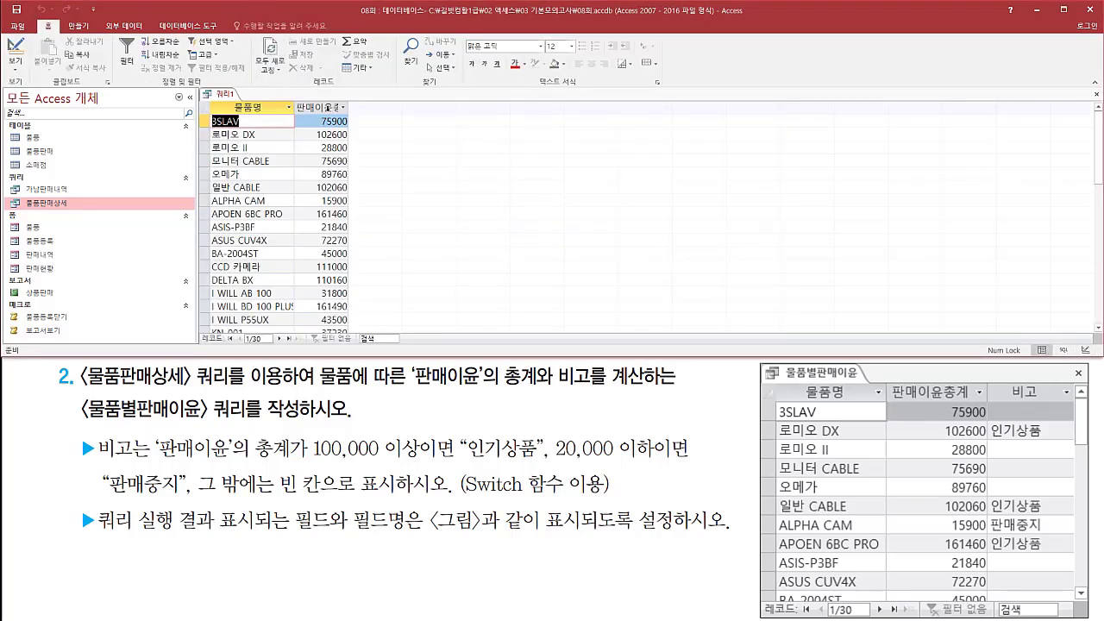
double_click(350, 104)
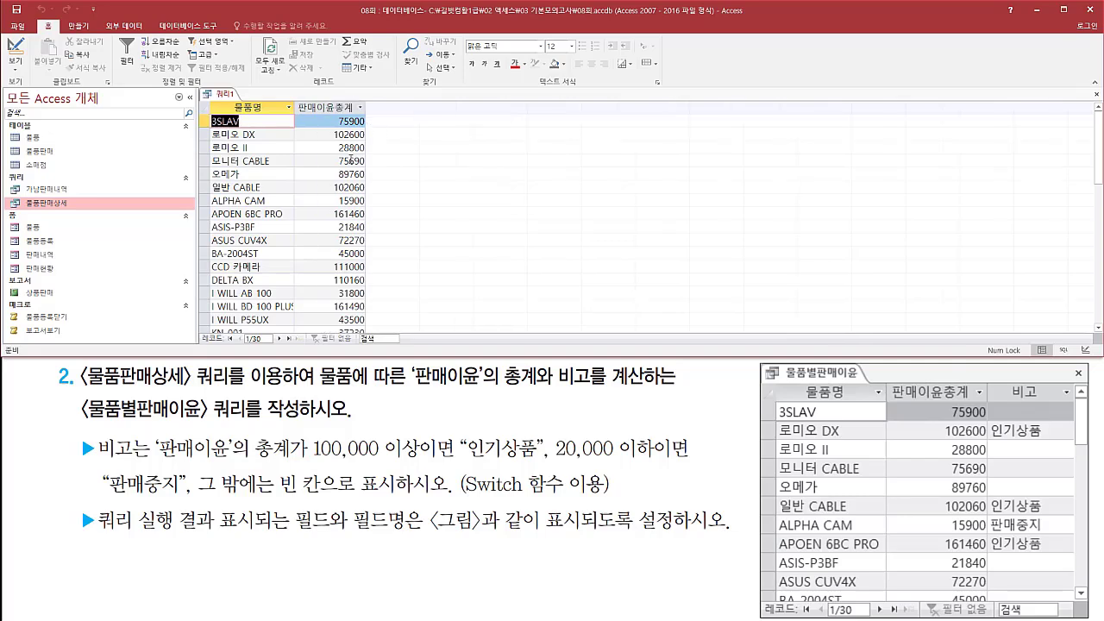
scroll(350, 160, "down", 5)
scroll(355, 188, "up", 5)
mouse_move(989, 379)
left_mouse_down()
mouse_move(1052, 557)
mouse_move(1073, 576)
left_mouse_up()
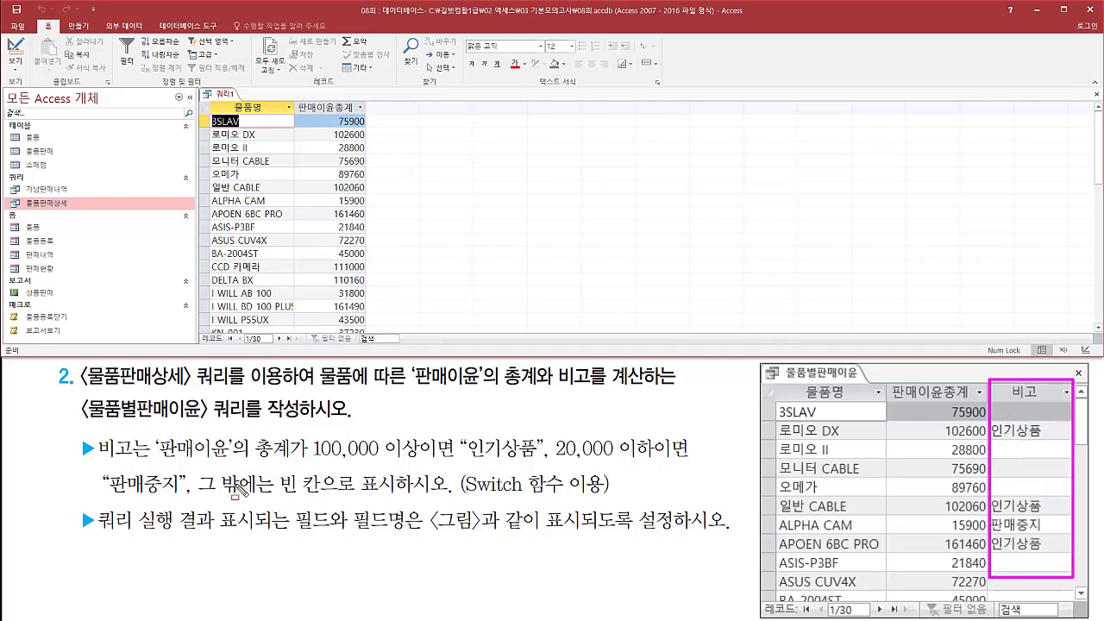
mouse_move(97, 434)
left_mouse_down()
mouse_move(144, 461)
mouse_move(293, 464)
left_mouse_up()
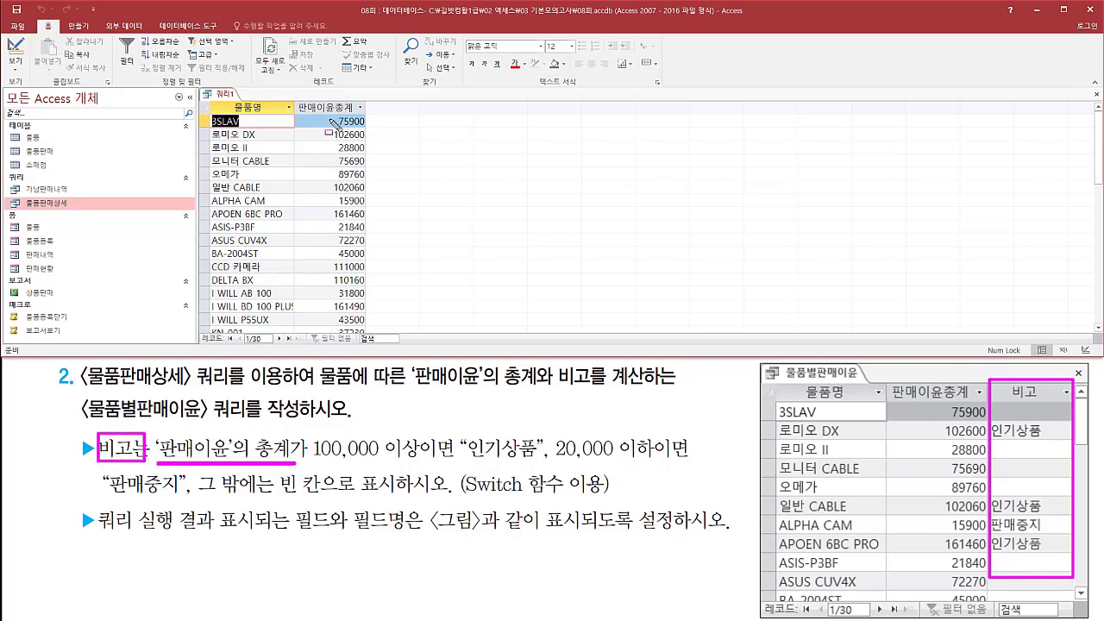
left_click_drag(326, 118, 369, 331)
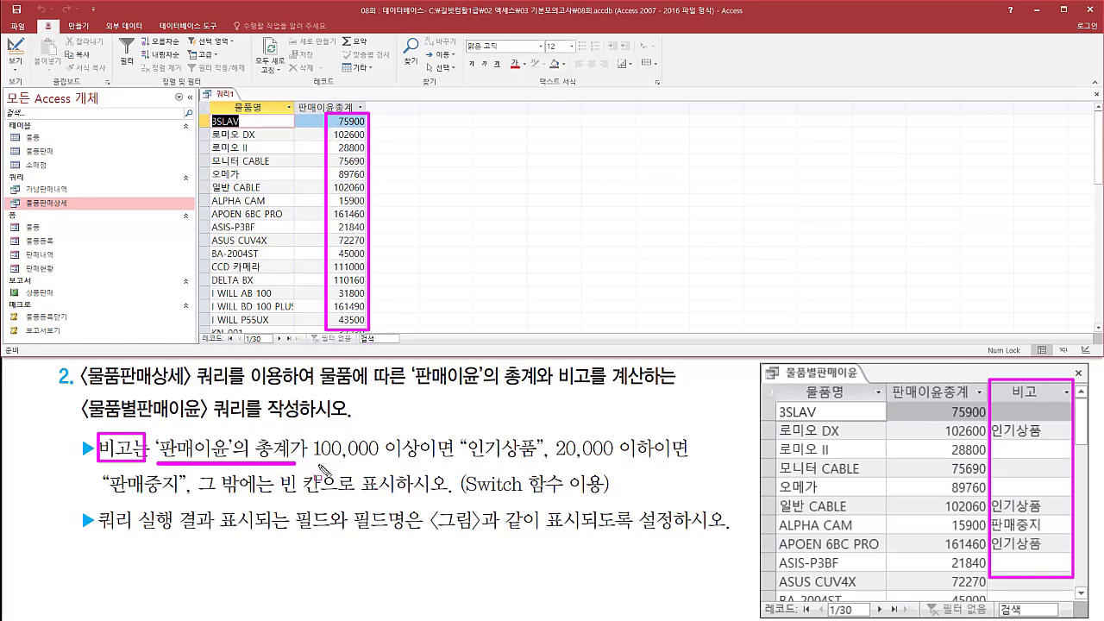
left_click_drag(315, 459, 686, 457)
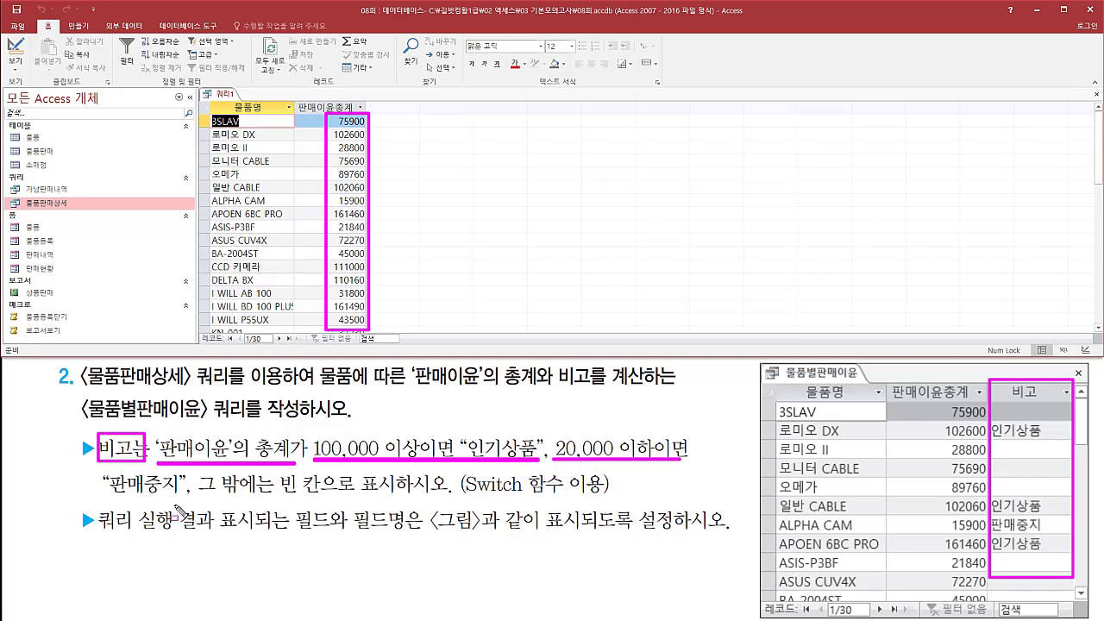
left_click_drag(98, 499, 631, 500)
left_click(458, 471)
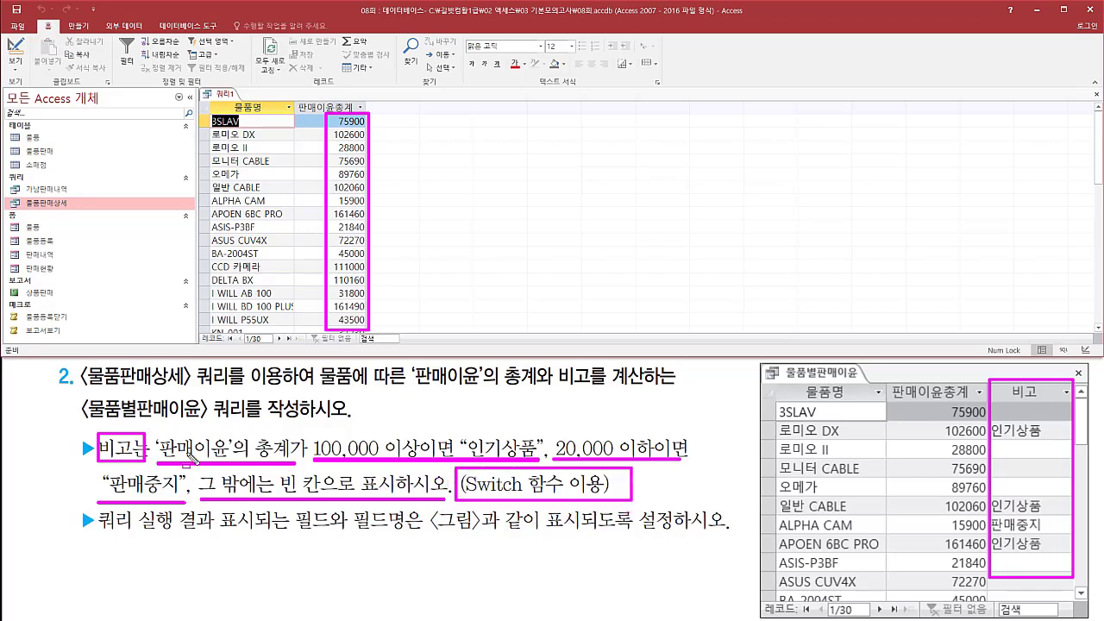
key("Escape")
- Return the query to design view and select the field cell of the empty column after 판매이윤총계
right_click(221, 94)
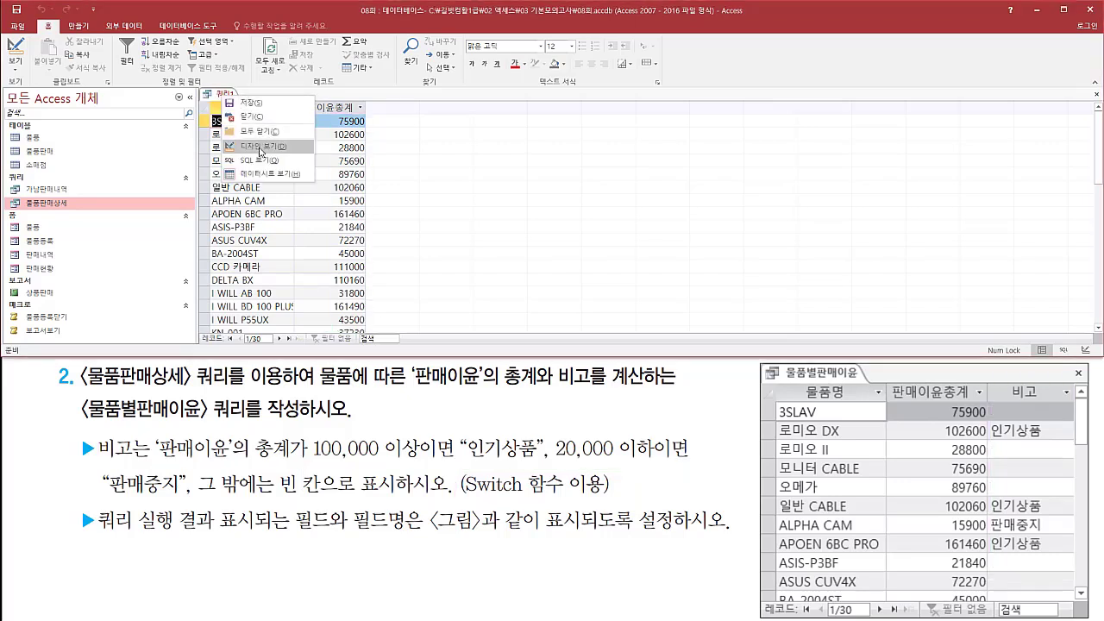
left_click(261, 152)
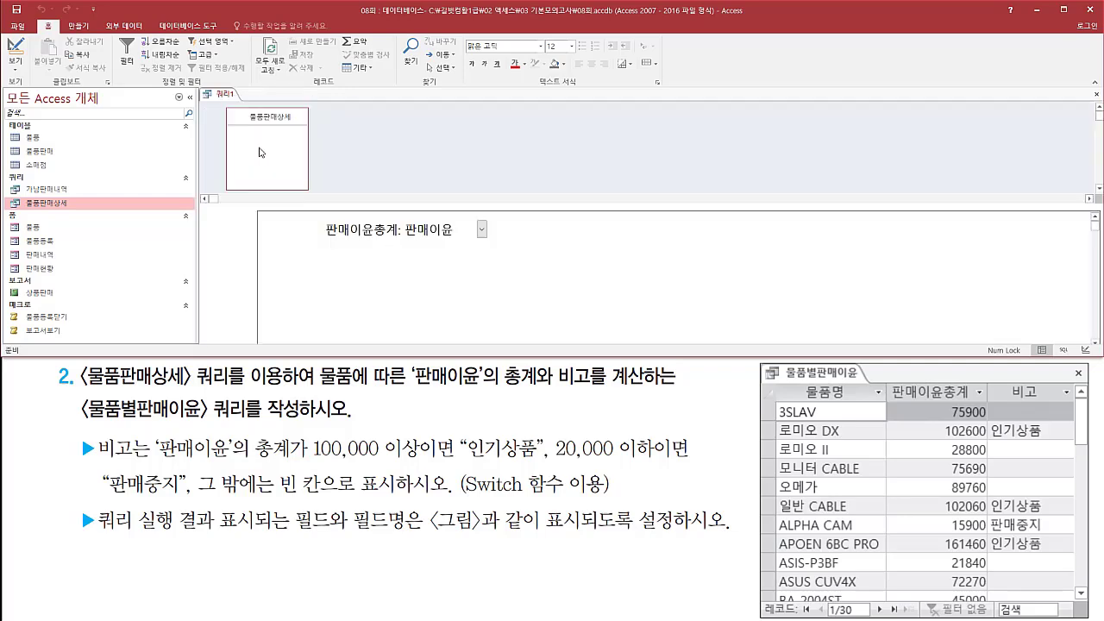
left_click(514, 224)
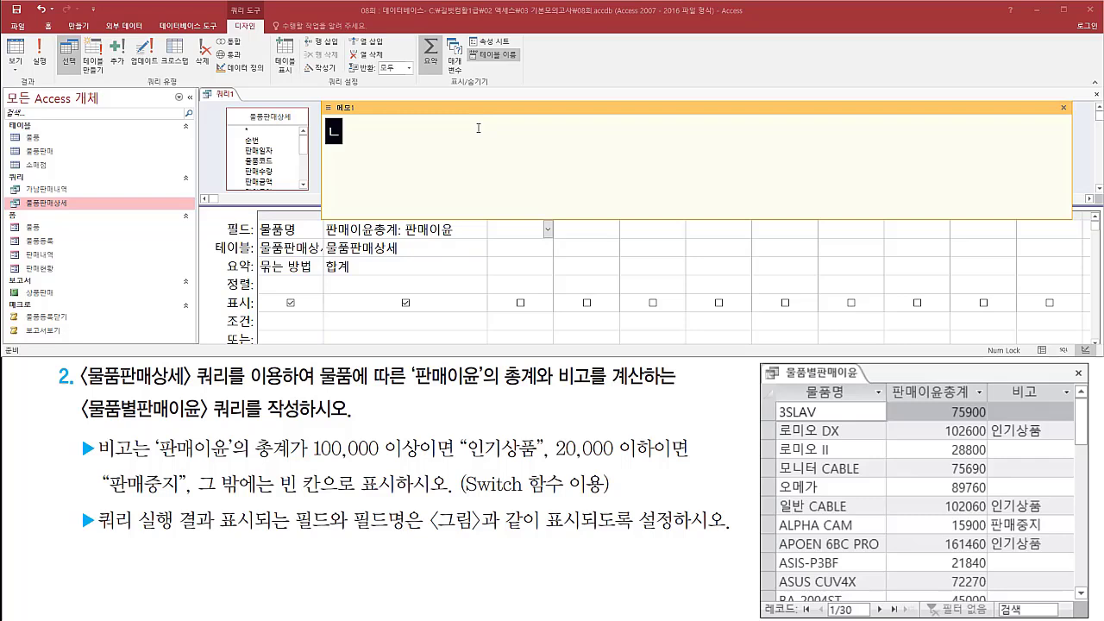
- Write the function syntax "switch( 조건1, 인수1 , 조건2 , 인수2, 조건3, 인수3..... )" in the memo
type("si")
key("BackSpace")
type("with")
key("BackSpace")
key("BackSpace")
type("tch")
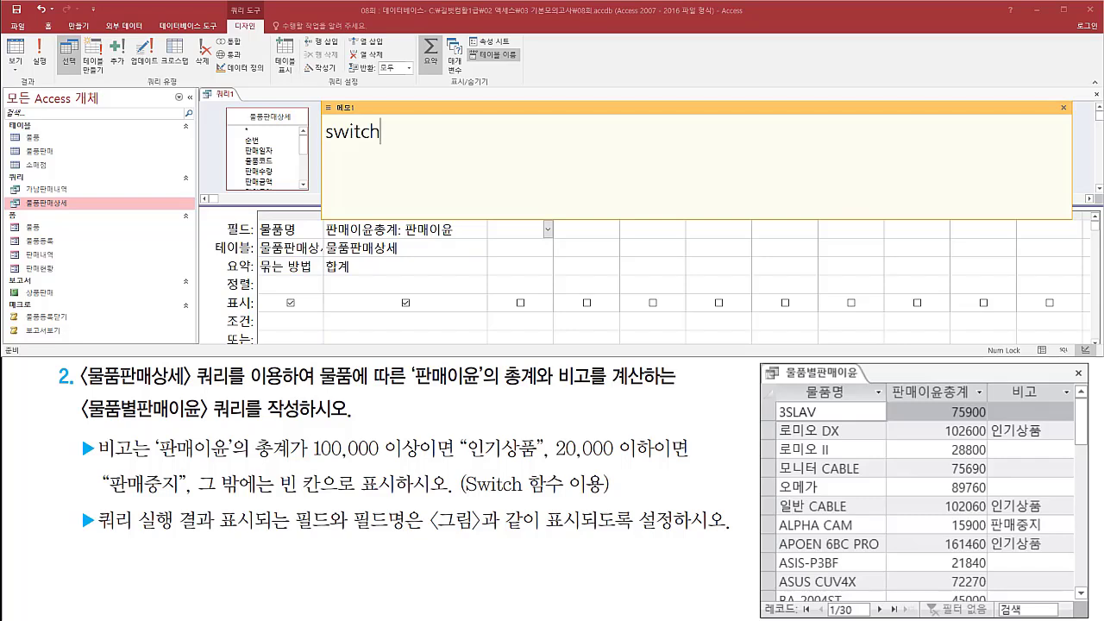
type("( 조건1, 인수1")
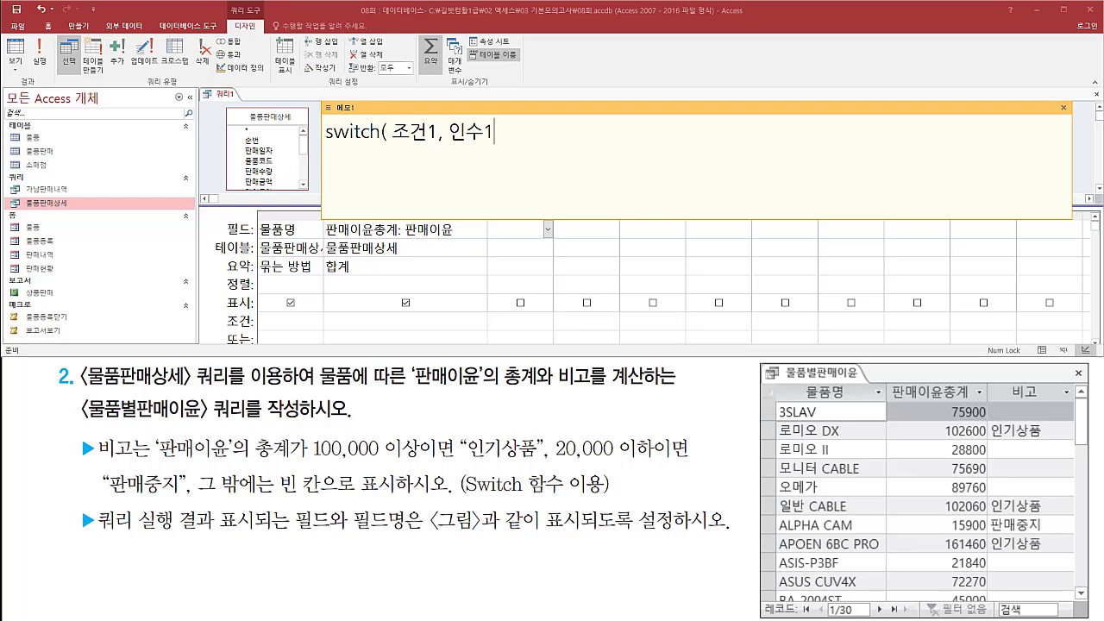
type(" , 조건2 , 인수2")
type(", 조건3")
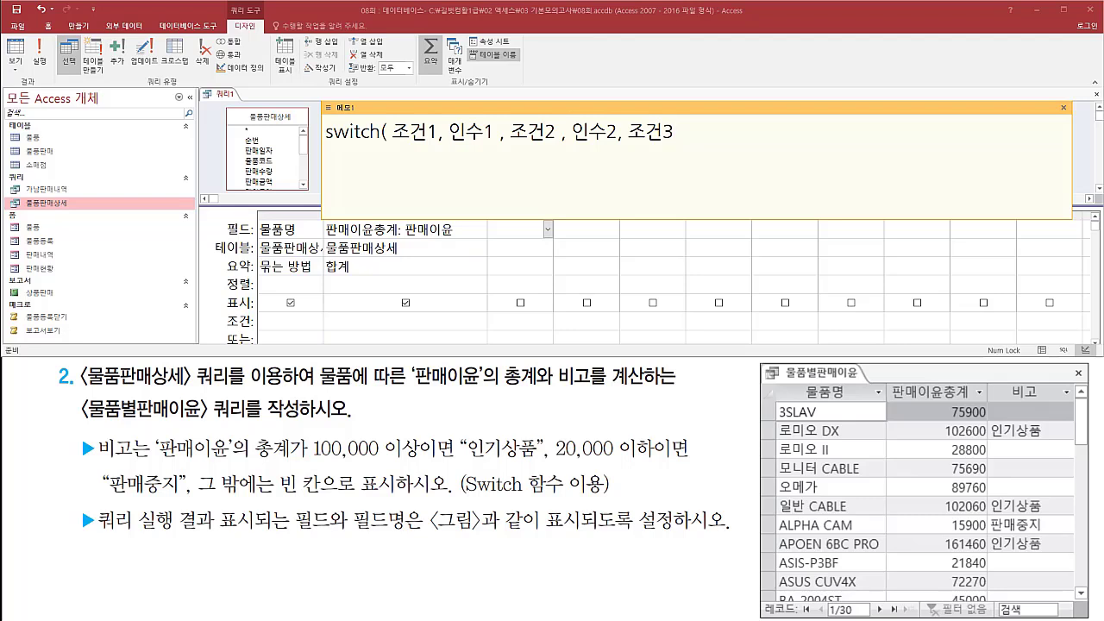
type(", 인수3")
type(".....")
type(" )")
- Begin the actual expression with "switch(" on a second line of the memo
type("sw")
type("itch")
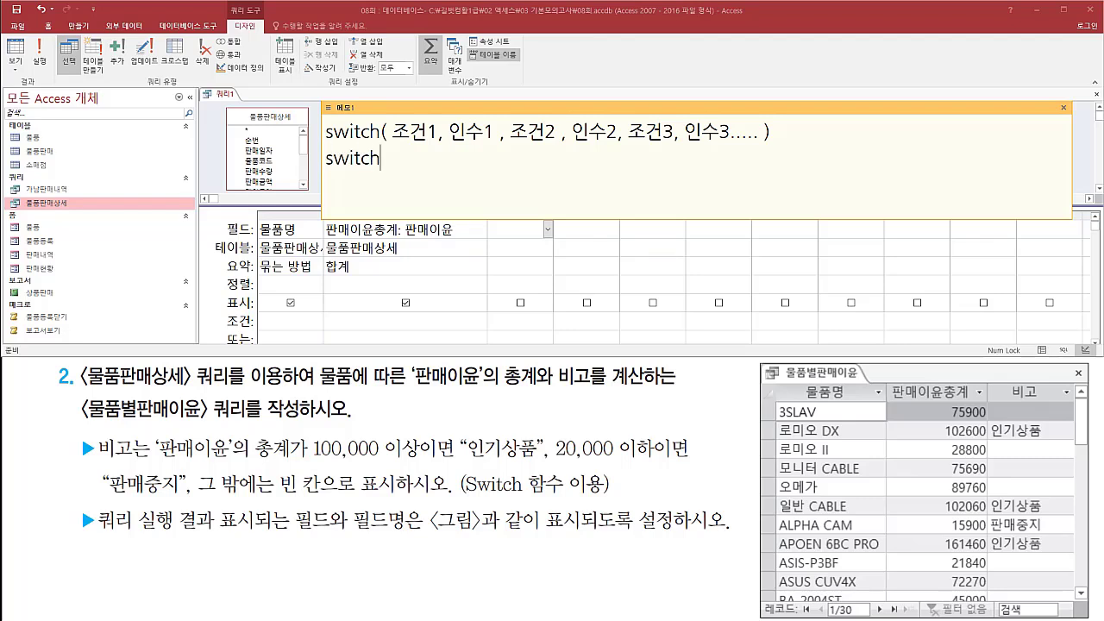
type("(")
mouse_move(157, 438)
left_mouse_down()
mouse_move(263, 473)
mouse_move(423, 473)
left_mouse_up()
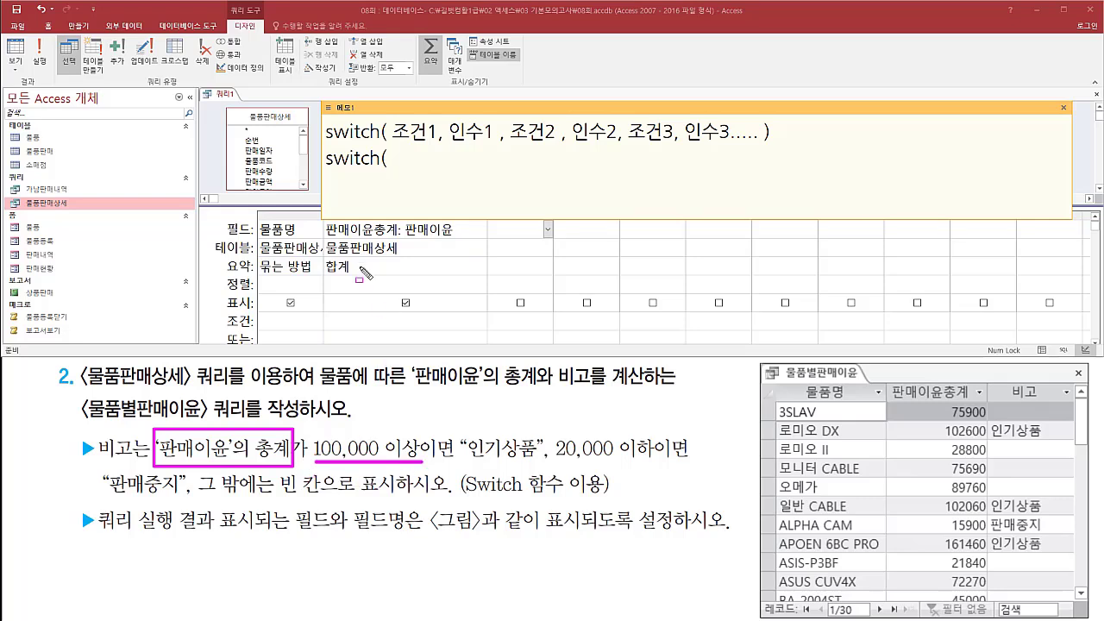
left_click_drag(326, 239, 399, 240)
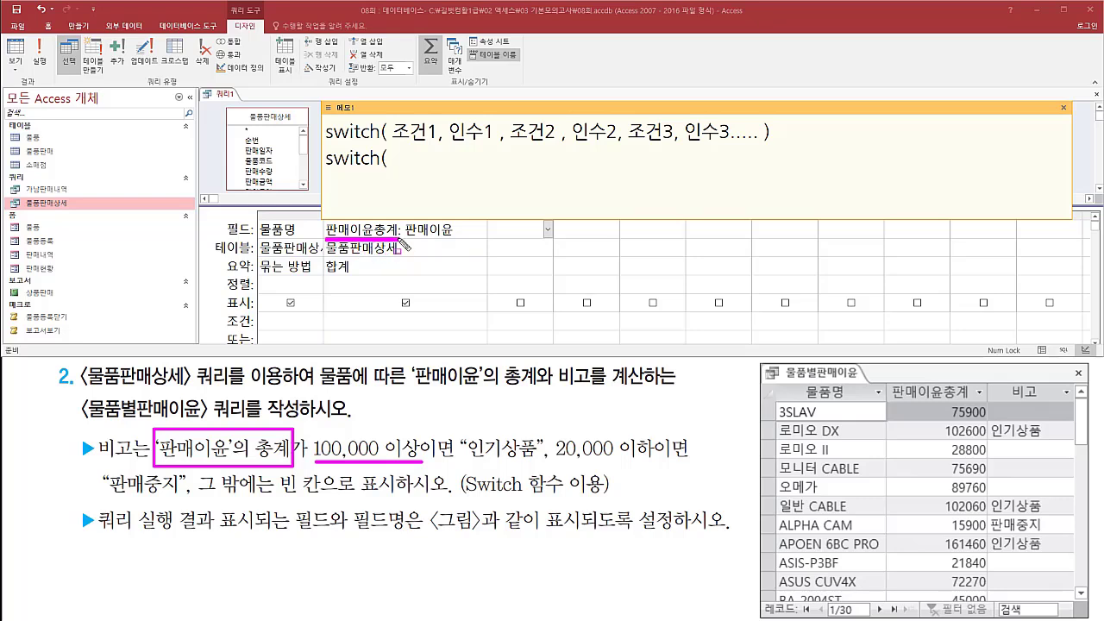
key("Escape")
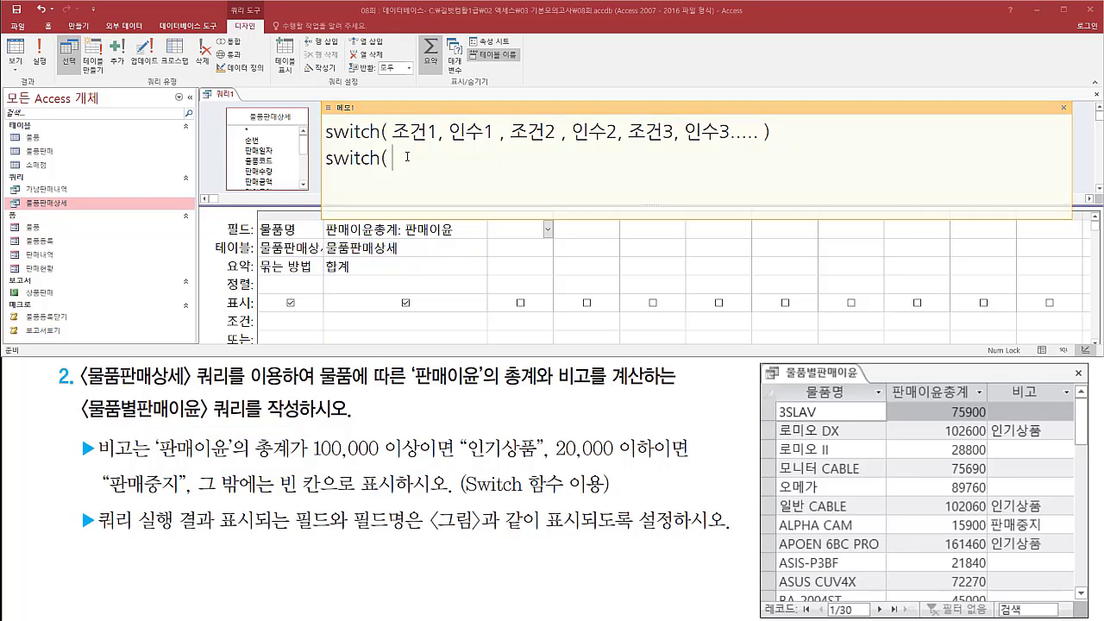
- Add the first condition and its value to the memo's Switch expression: [판매이윤총계]>=100000 , "인기상품" ,
left_click(407, 158)
type("[vks")
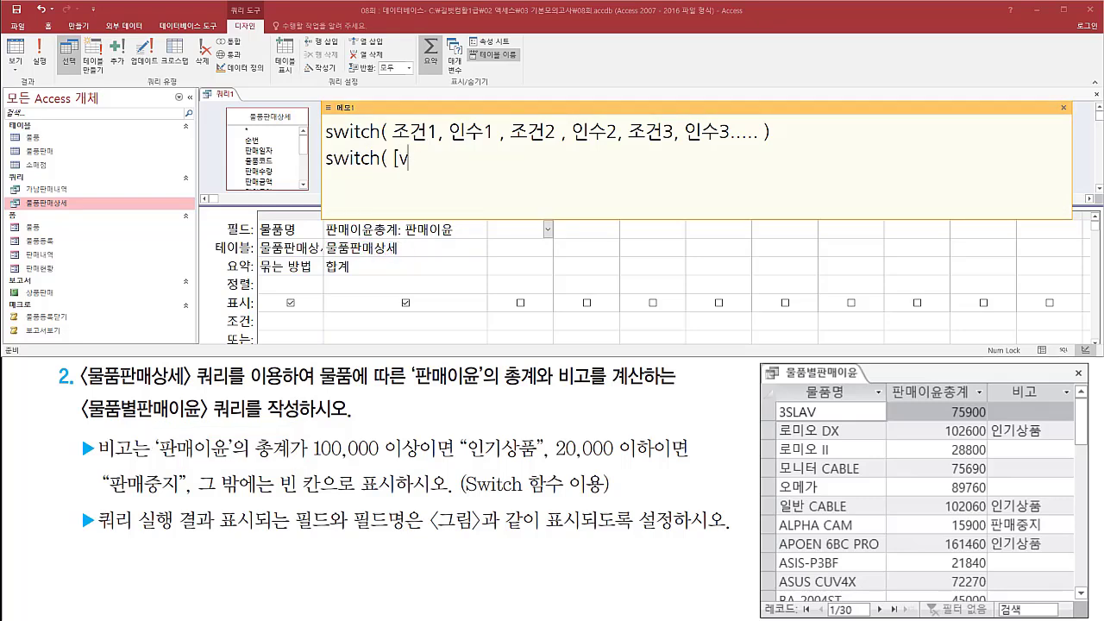
key("BackSpace")
key("BackSpace")
key("BackSpace")
type("판매")
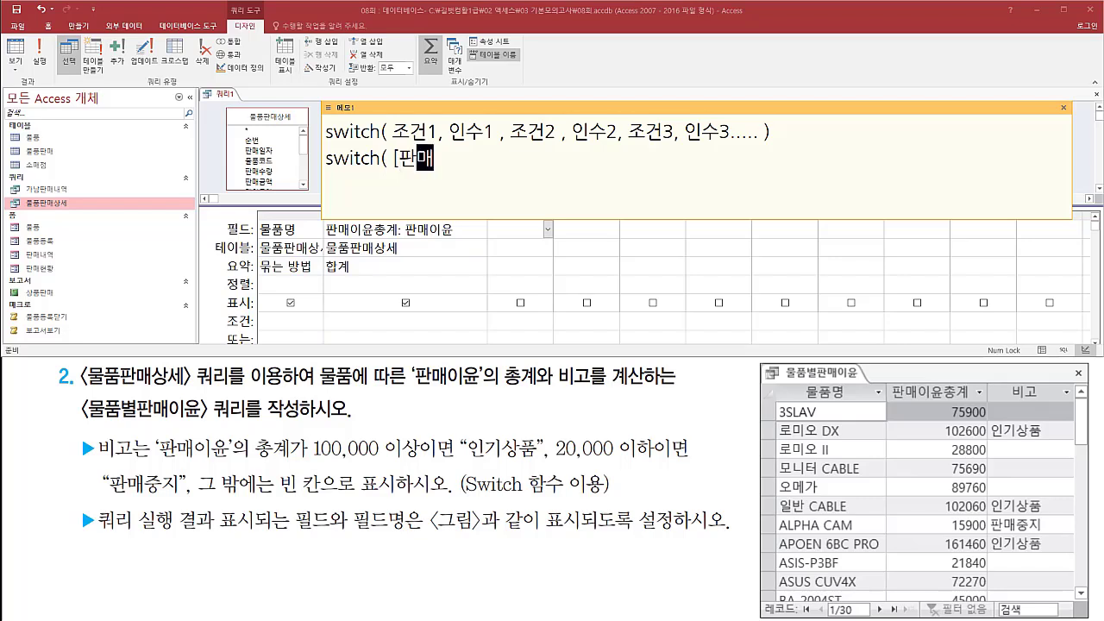
type("이윤")
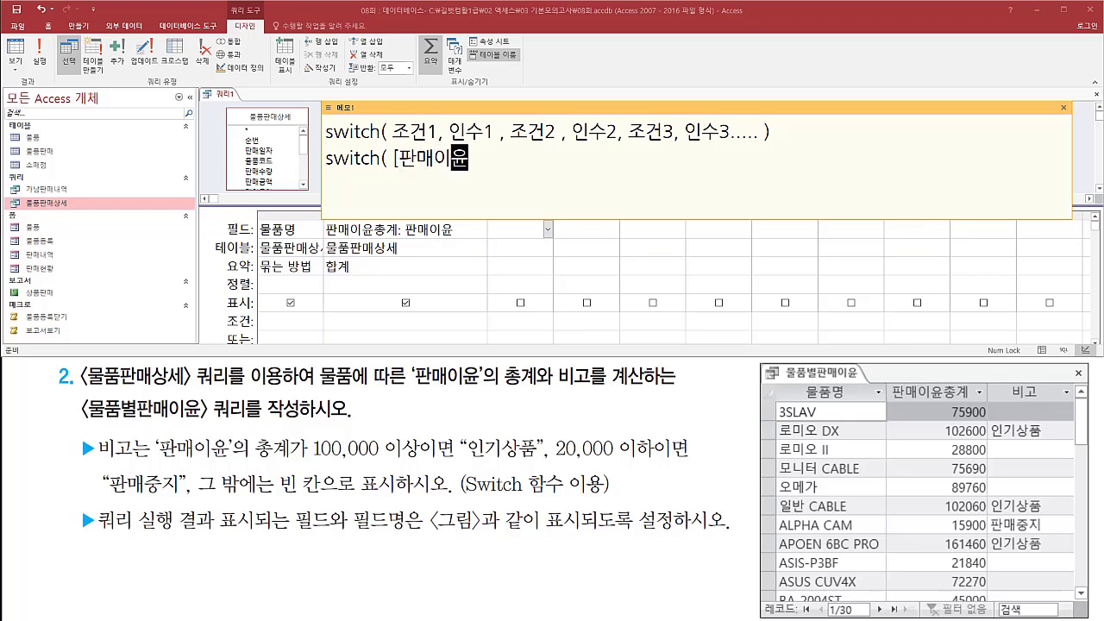
type("총계")
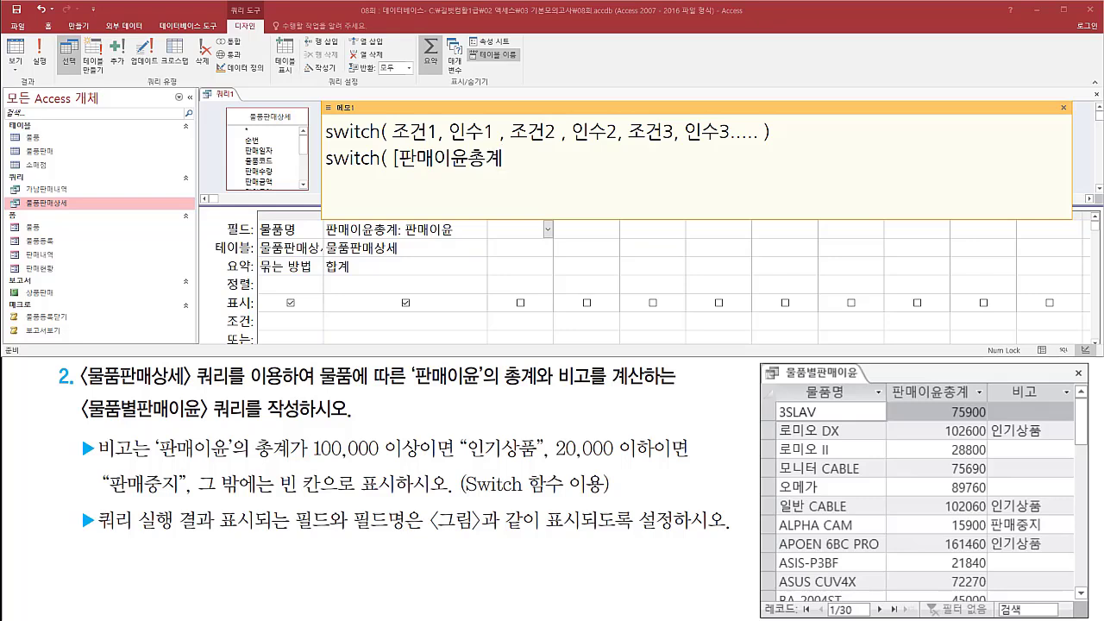
type("]>=100000")
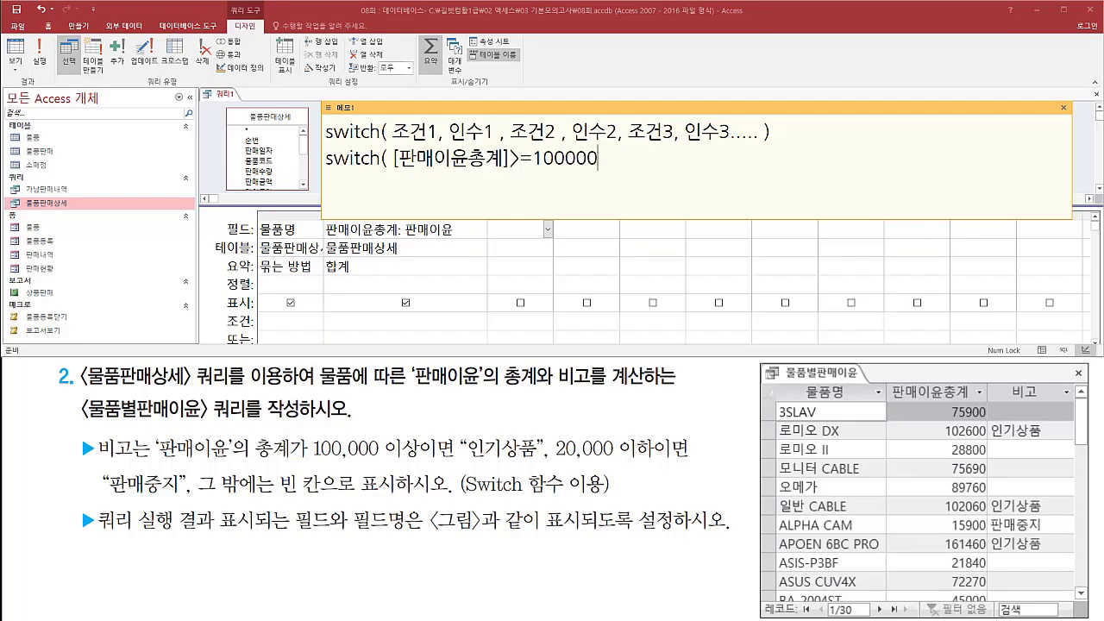
type(" , \"인기상품\" ,")
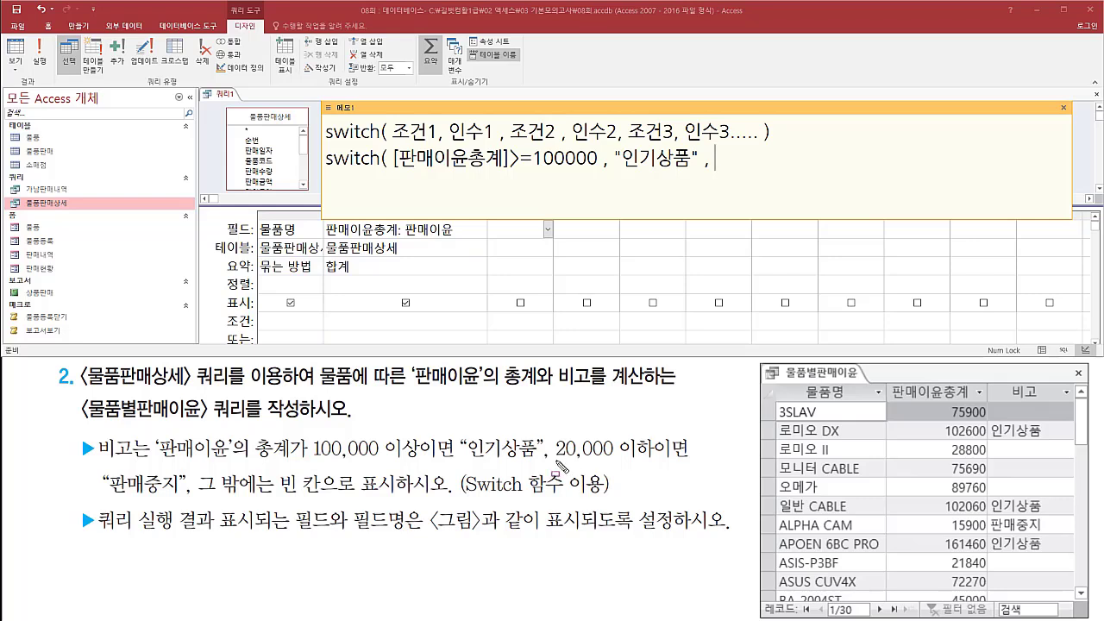
- Add the second condition and its value to the memo's Switch expression: [판매이윤총계]<=20000 , "판매중지"
left_click_drag(552, 455, 657, 459)
key("Escape")
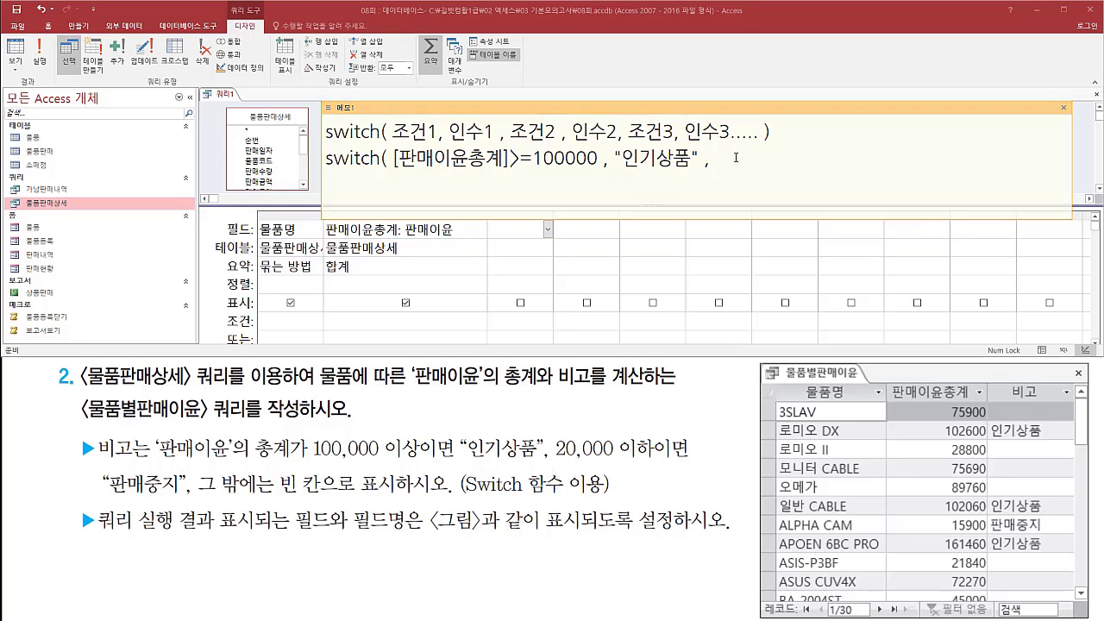
left_click(735, 158)
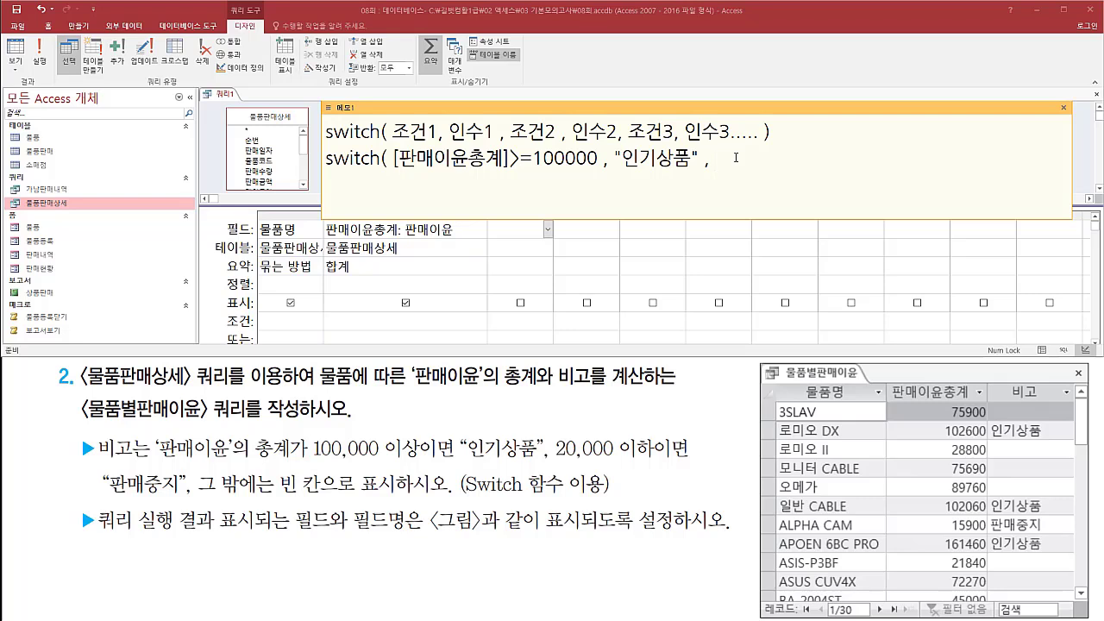
type("[판매인")
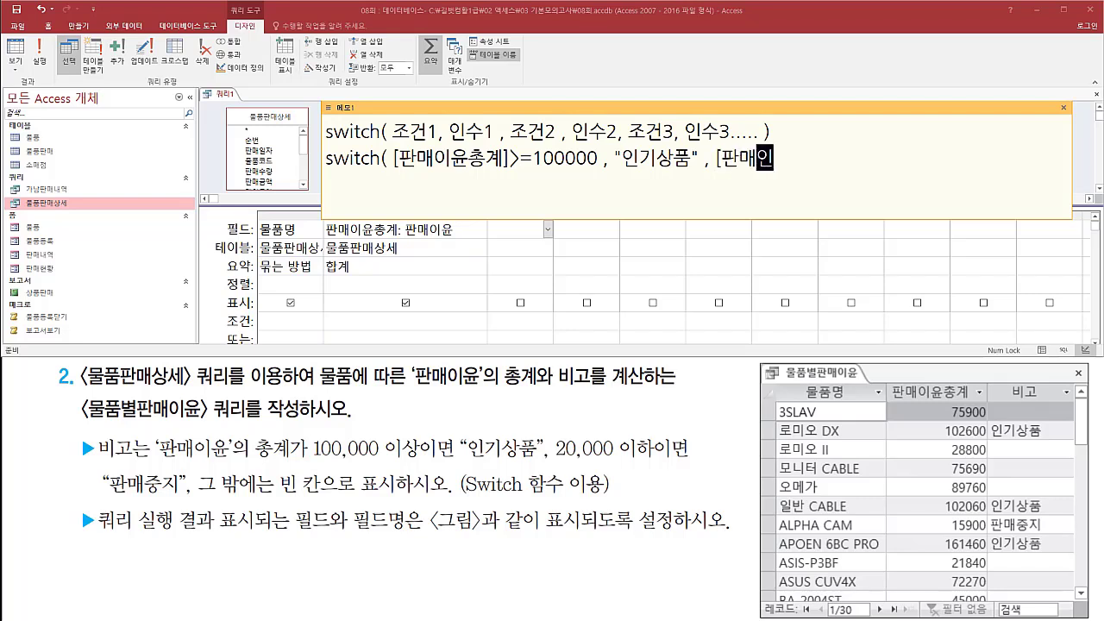
type("윤총계")
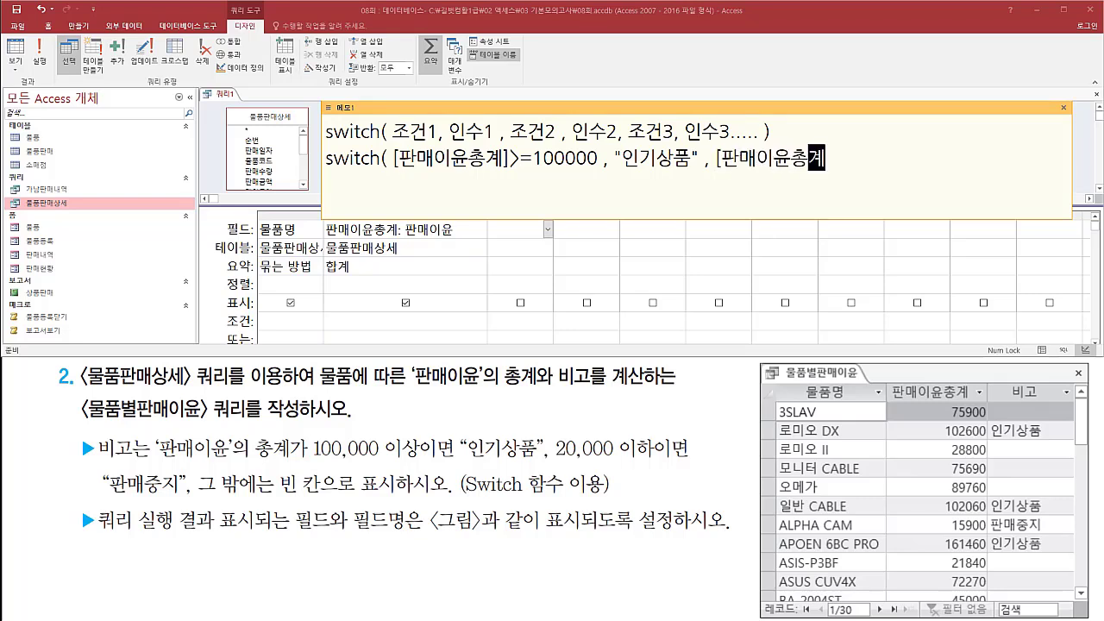
type("]<=2000")
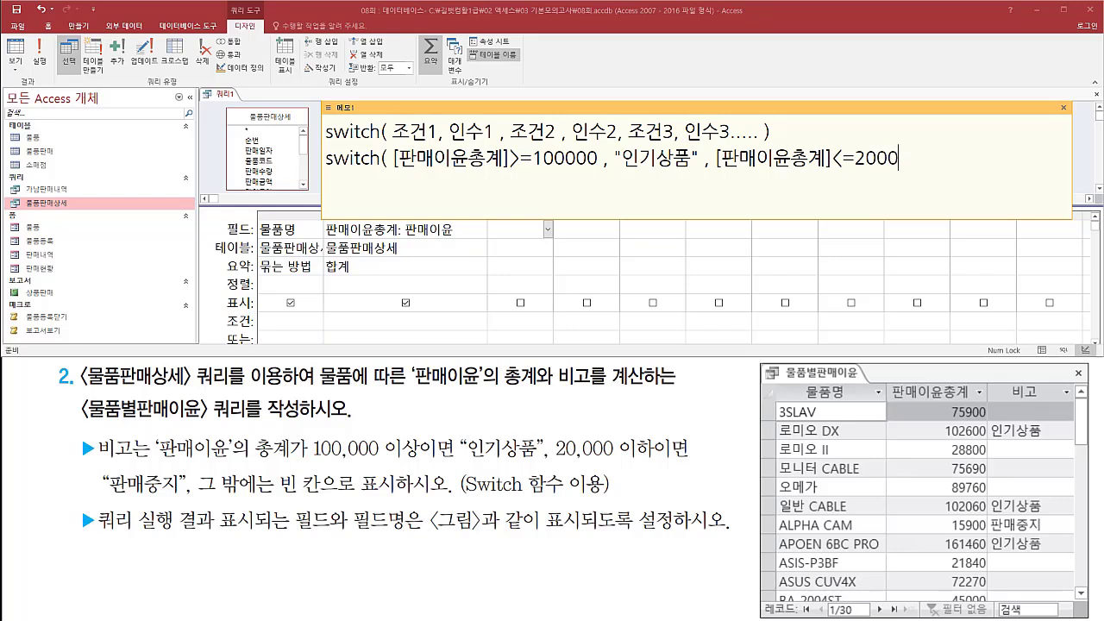
type("0")
type(" , \"")
type("판매")
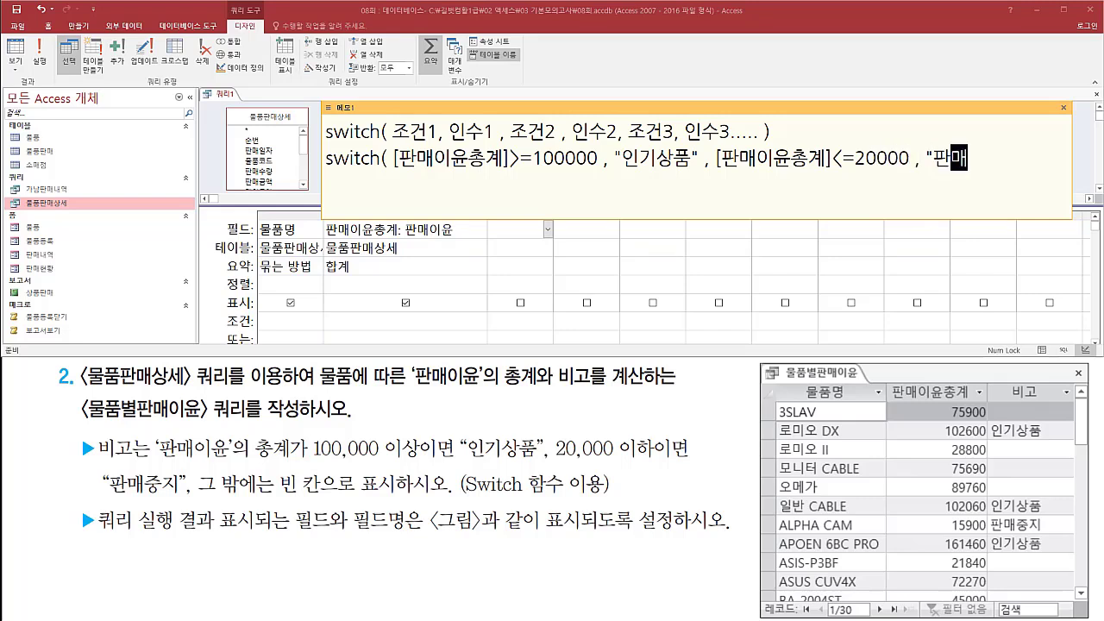
type("중지\"")
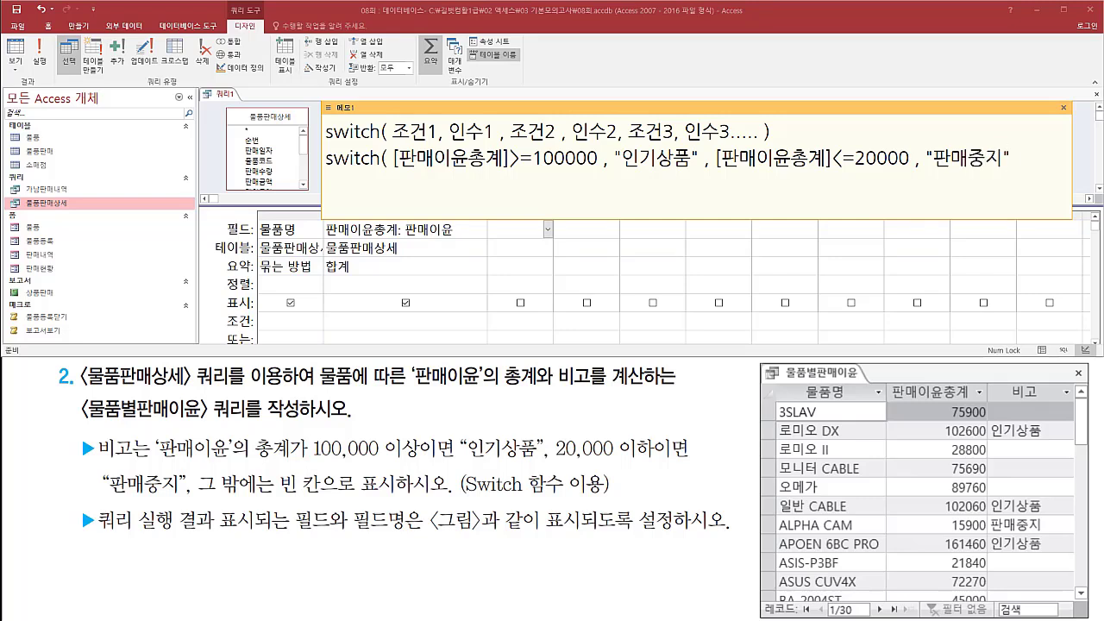
- Complete the memo's Switch expression with a closing parenthesis after "판매중지"
left_click_drag(200, 498, 411, 498)
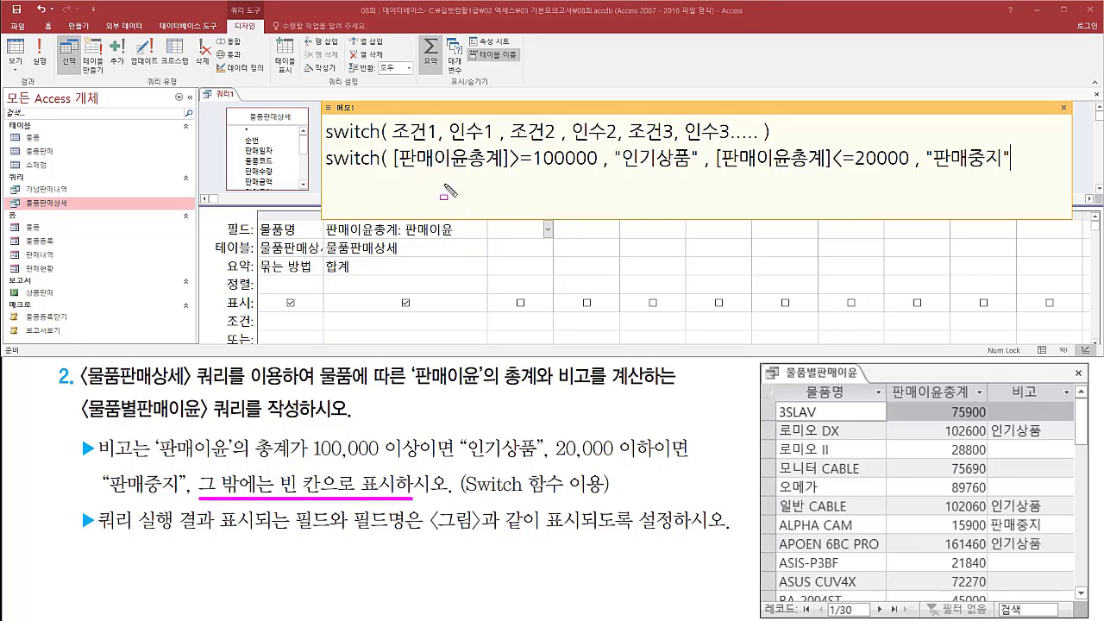
mouse_move(396, 180)
left_mouse_down()
mouse_move(626, 181)
mouse_move(603, 177)
left_mouse_up()
left_click_drag(718, 177, 903, 176)
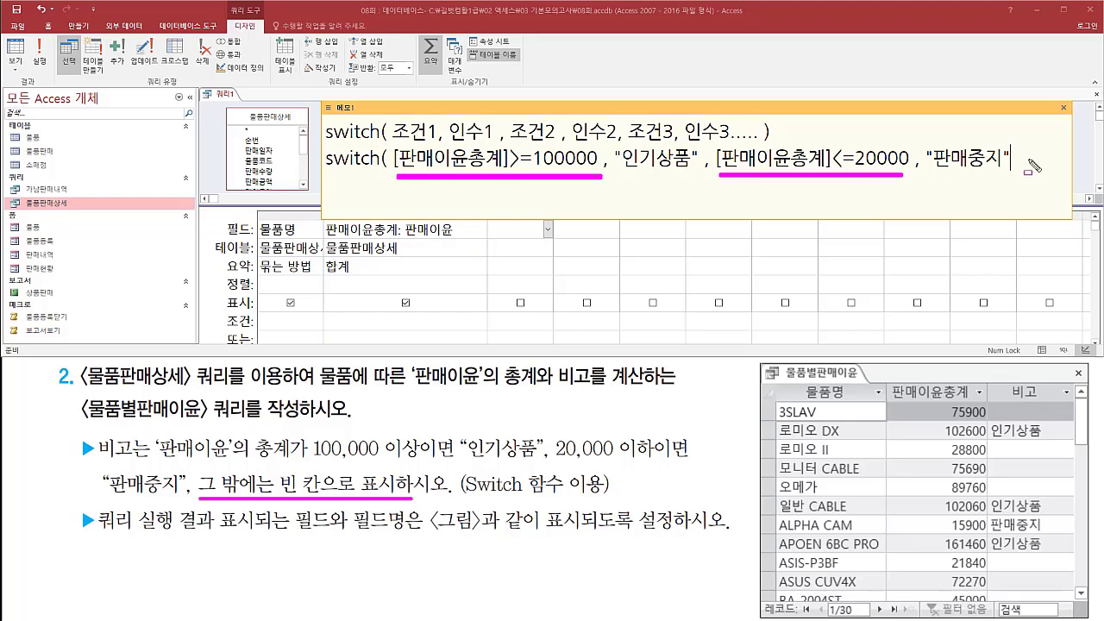
key("Escape")
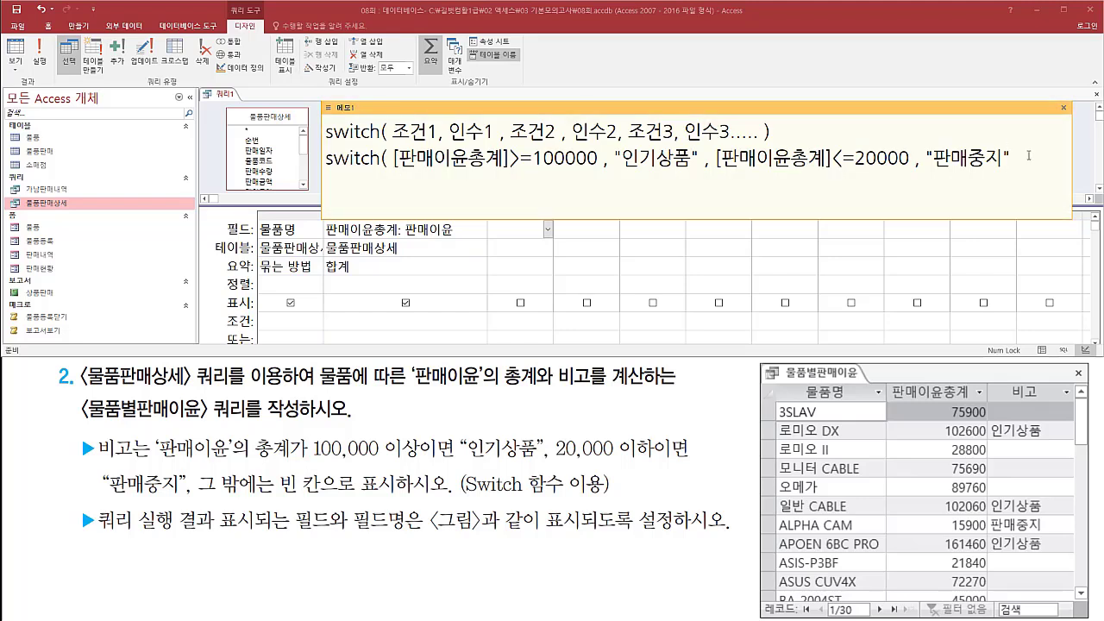
type(")")
key("ctrl+2")
left_click_drag(396, 168, 1008, 175)
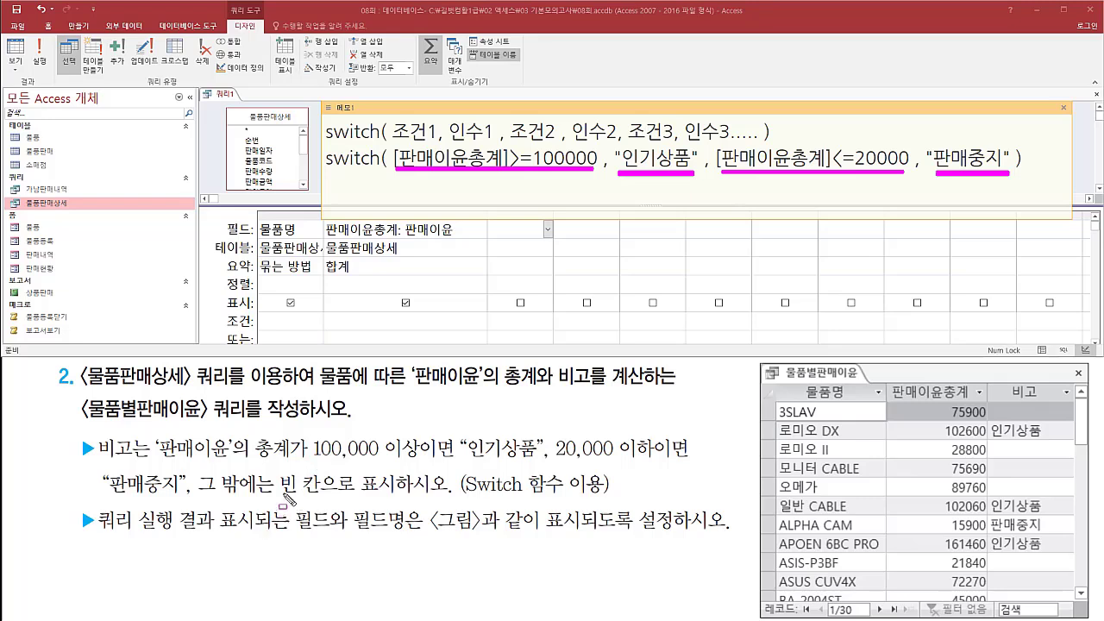
left_click_drag(278, 495, 398, 499)
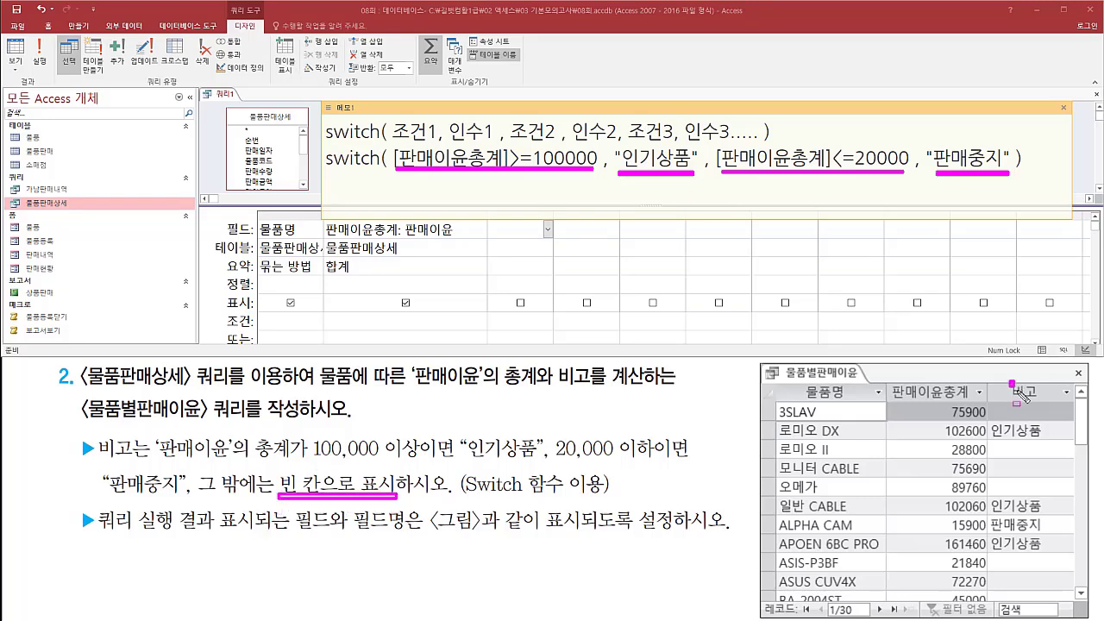
left_click_drag(1011, 381, 1047, 402)
key("Escape")
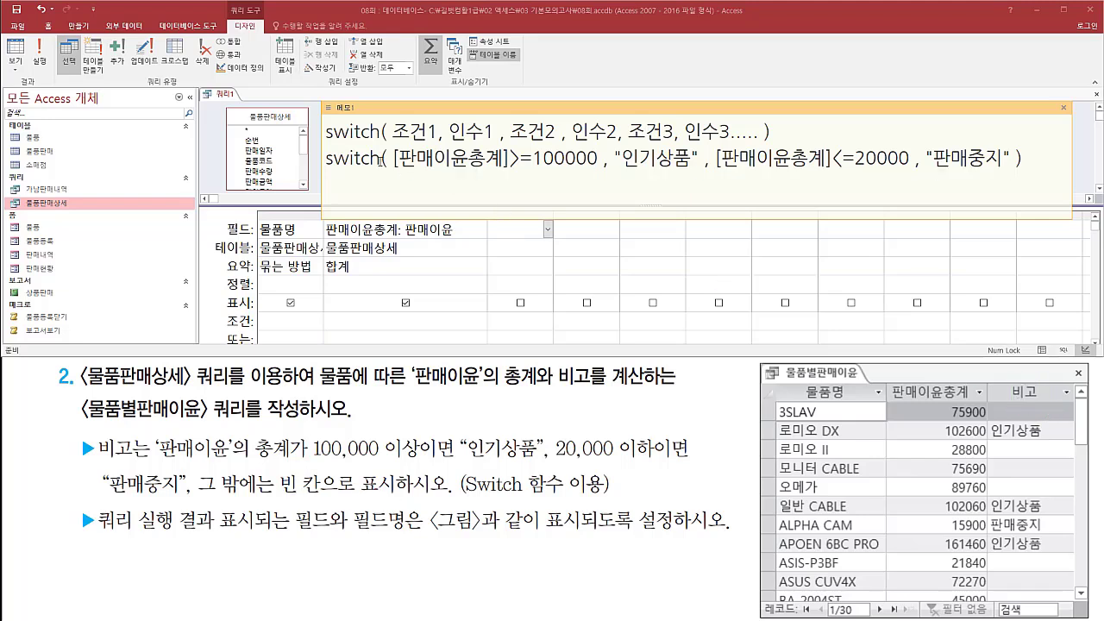
- Copy the completed Switch expression from the memo's second line and close the memo
left_click(357, 161)
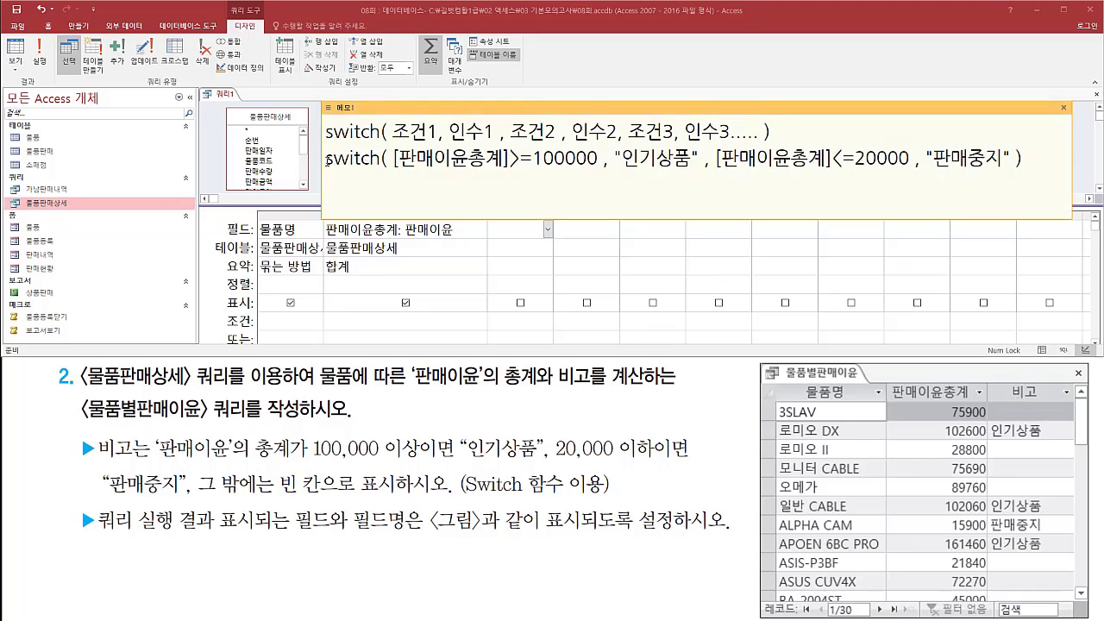
left_click_drag(325, 159, 1101, 159)
left_click(1041, 175)
- Widen the empty column after 판매이윤총계 and enter 비고:switch( [판매이윤총계]>=100000 , "인기상품" , [판매이윤총계]<=20000 , "판매중지" ) as its field
left_click(547, 224)
left_click_drag(554, 213, 821, 214)
type("비고")
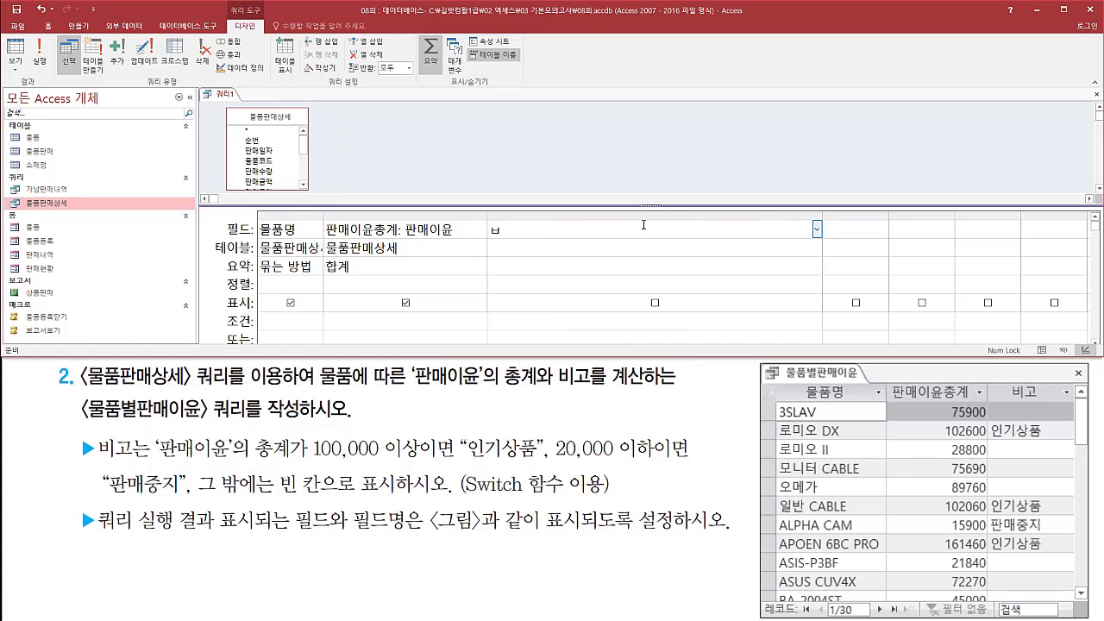
type(":")
type("Switch([판매이윤총계]>=100000 , \"인기상품\" , [판매이윤총계]<=20000 , \"판매중지\" )")
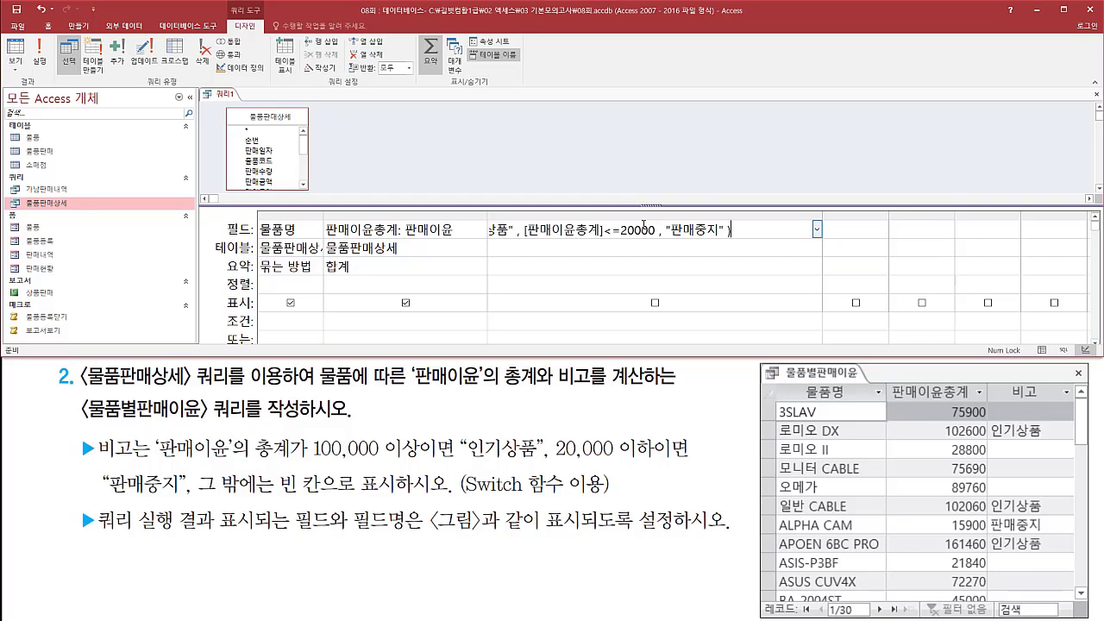
- Fit the 비고 column's width to the full Switch expression and commit the field entry
key("F2")
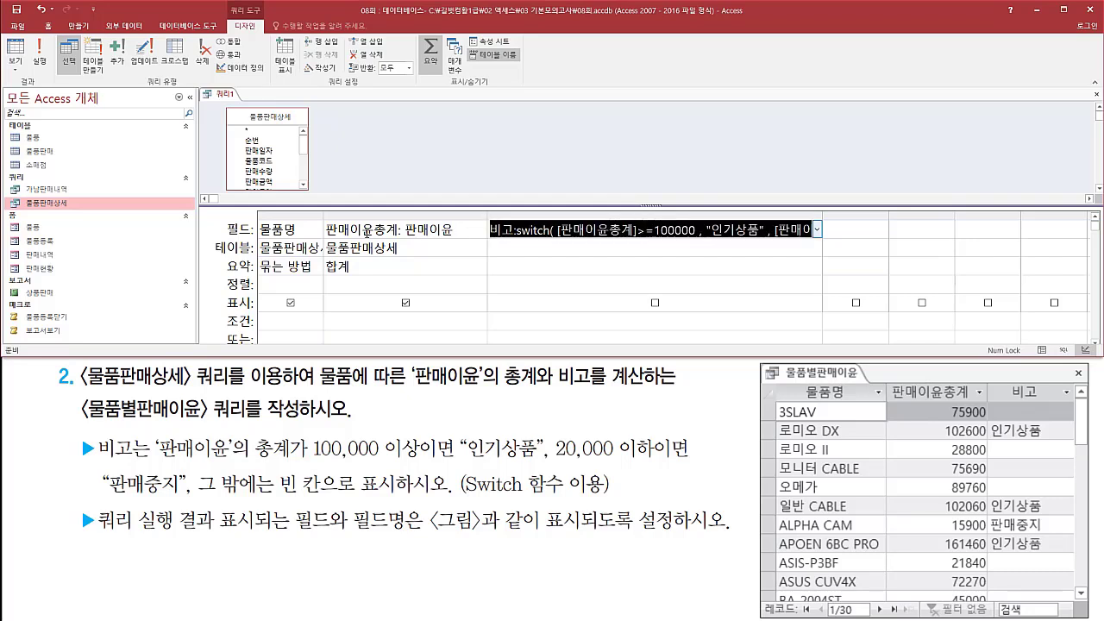
double_click(824, 211)
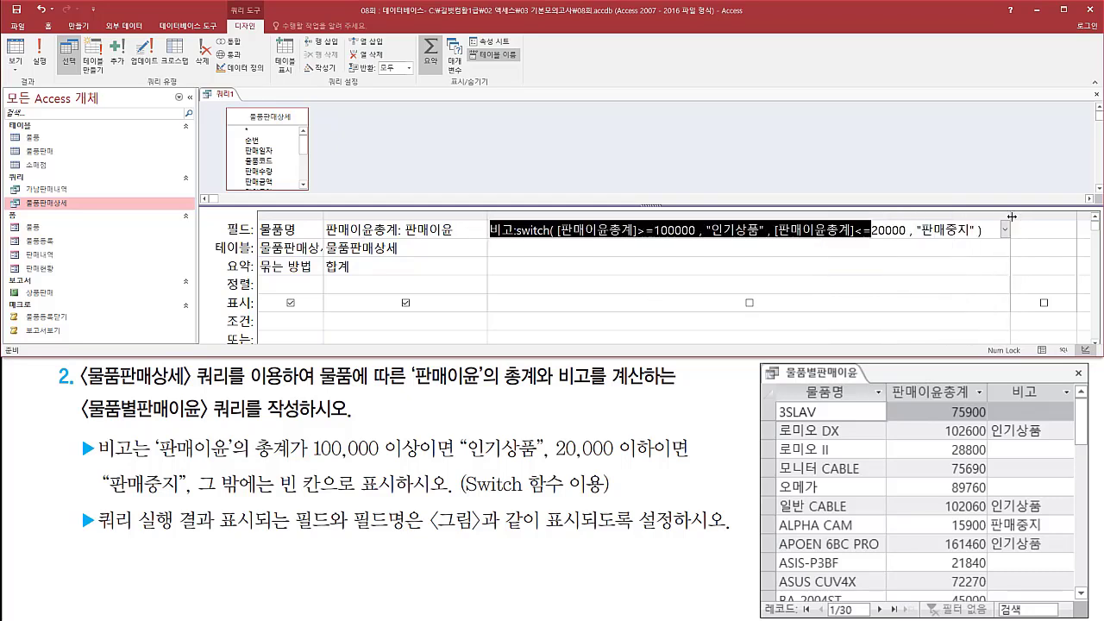
left_click(537, 229)
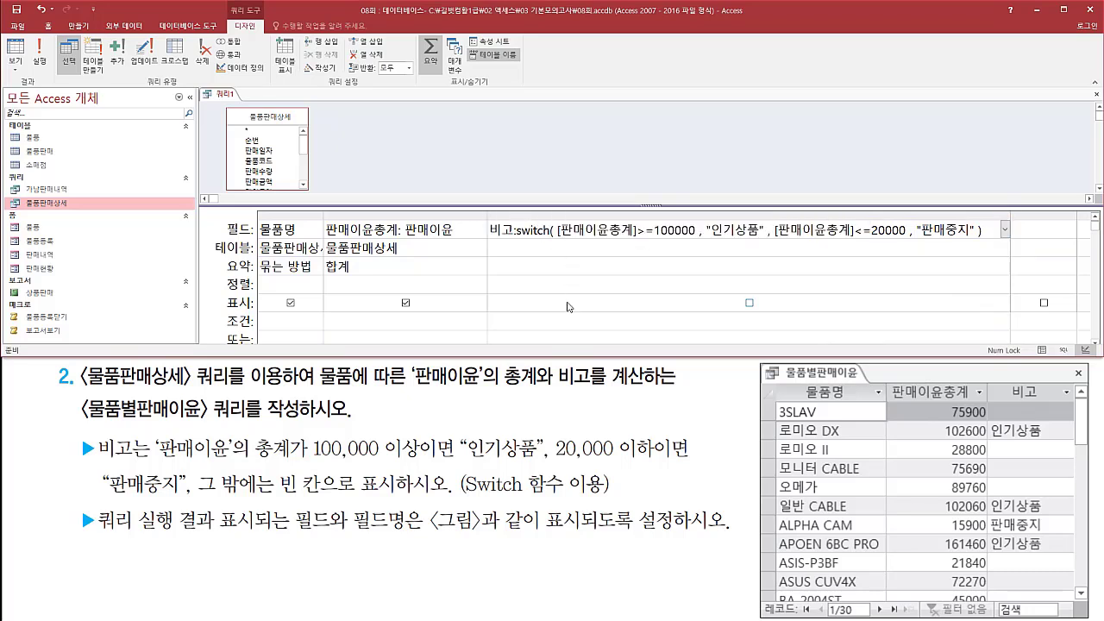
key("Down")
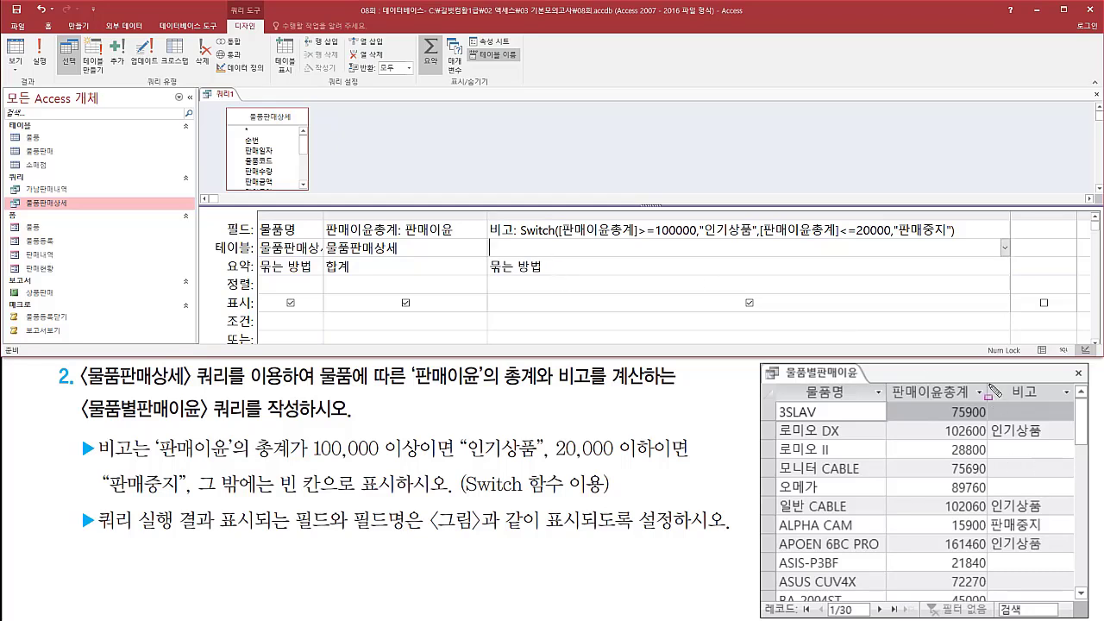
- Try to run the query with the new 비고 column
mouse_move(985, 380)
left_mouse_down()
mouse_move(1007, 461)
mouse_move(1067, 579)
left_mouse_up()
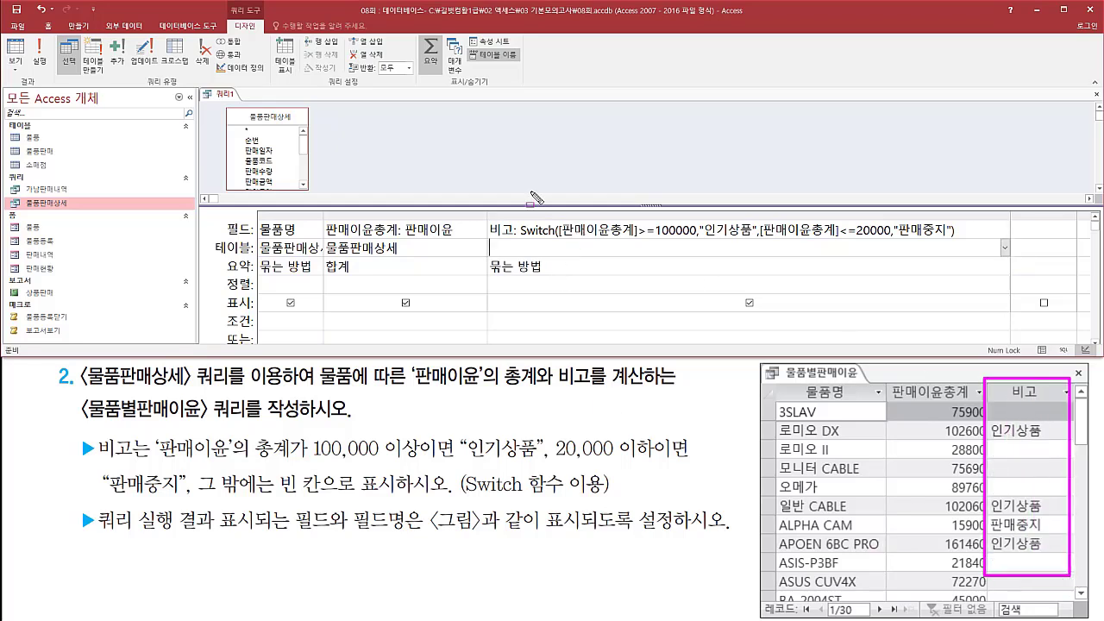
key("Escape")
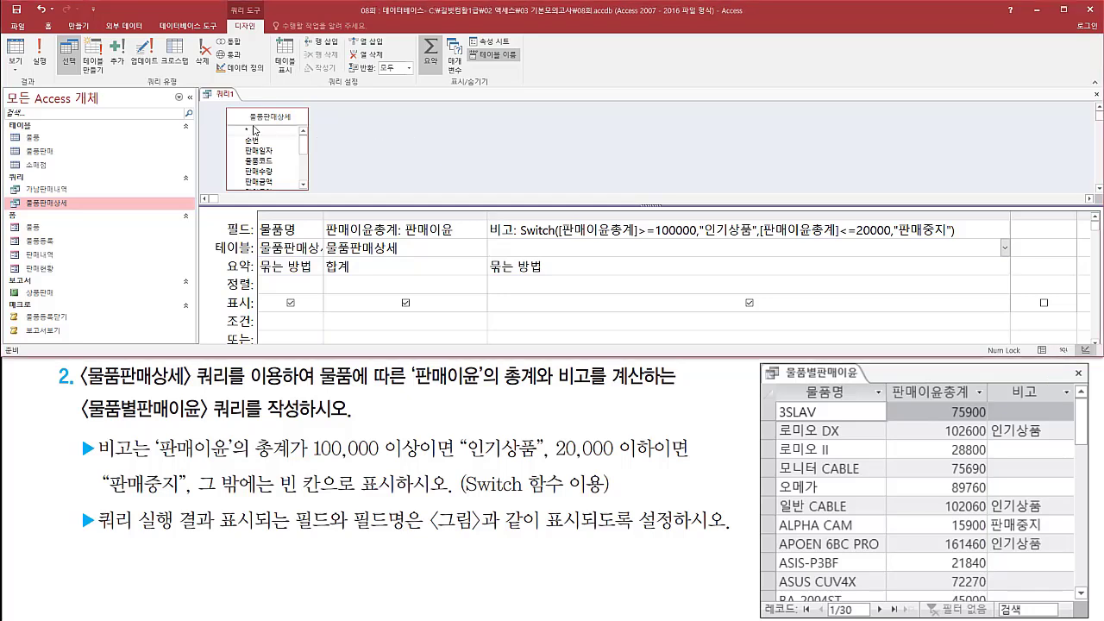
left_click_drag(29, 33, 57, 79)
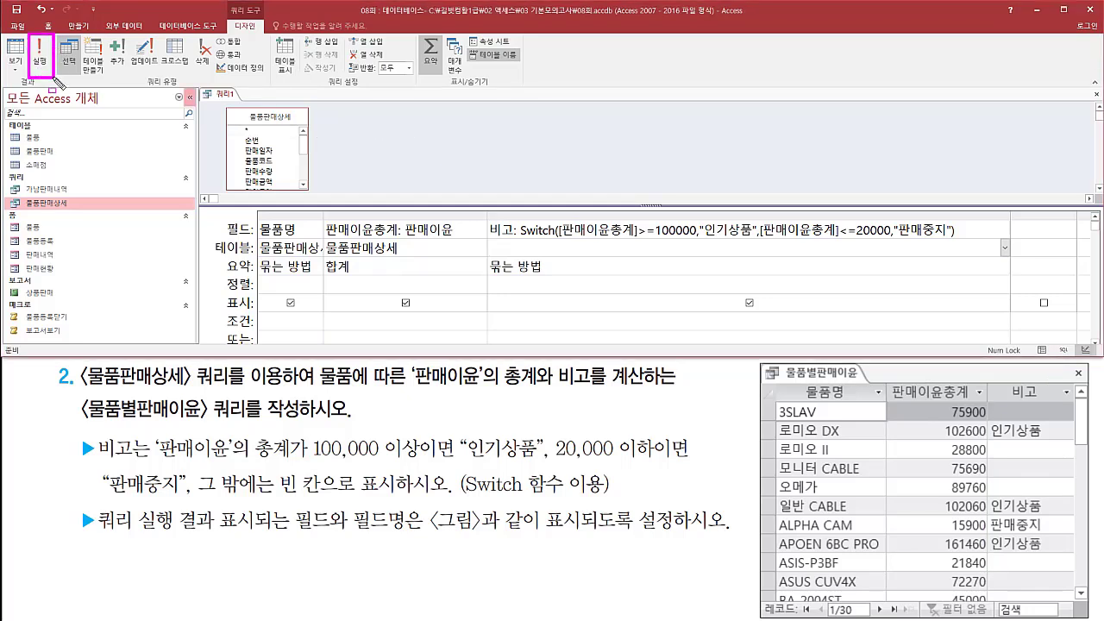
key("Escape")
left_click(44, 62)
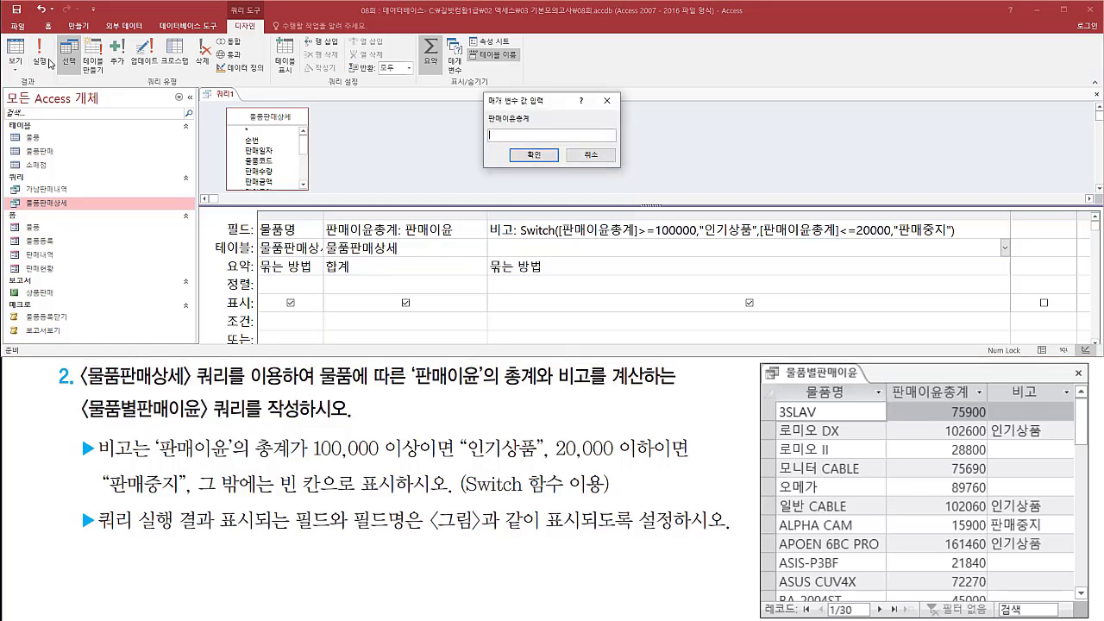
key("ctrl+2")
left_click_drag(482, 134, 536, 124)
left_click_drag(480, 90, 623, 169)
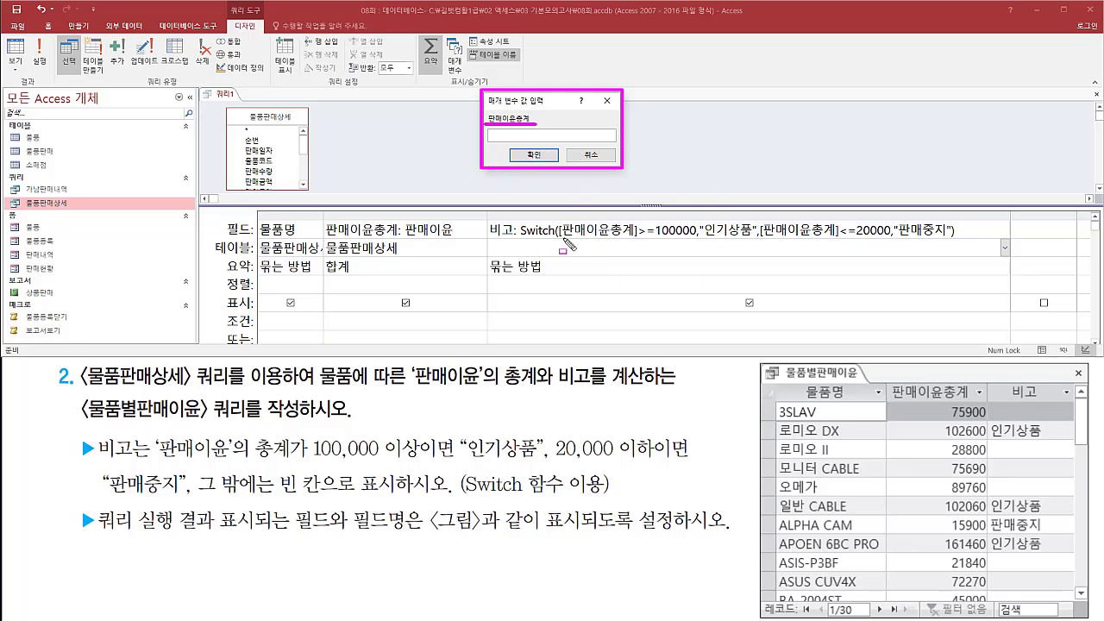
left_click_drag(563, 240, 636, 240)
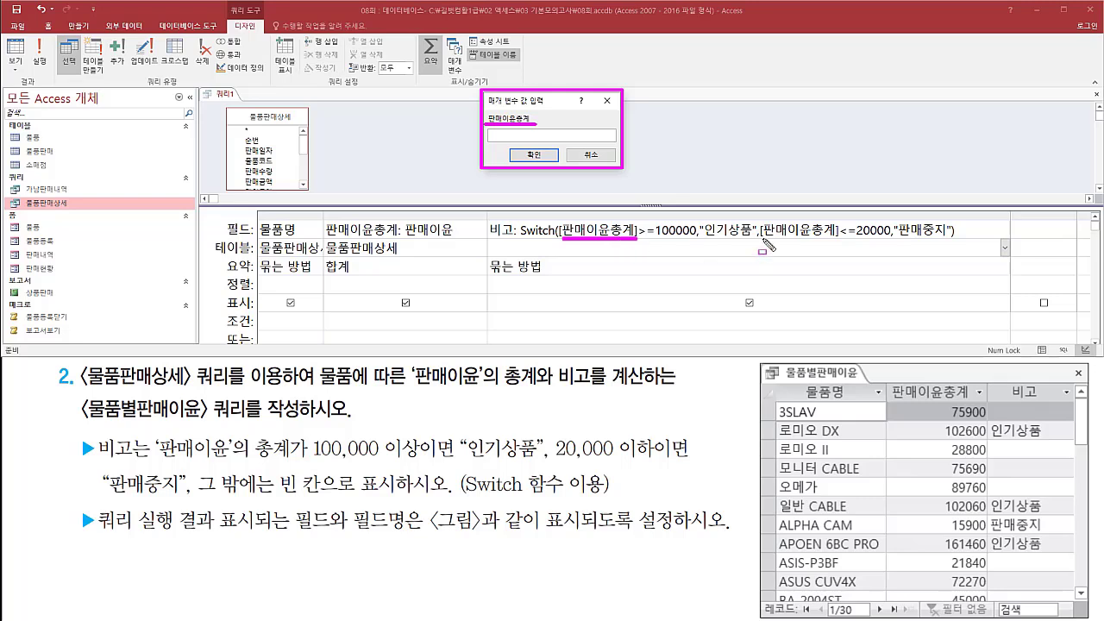
left_click_drag(762, 241, 835, 240)
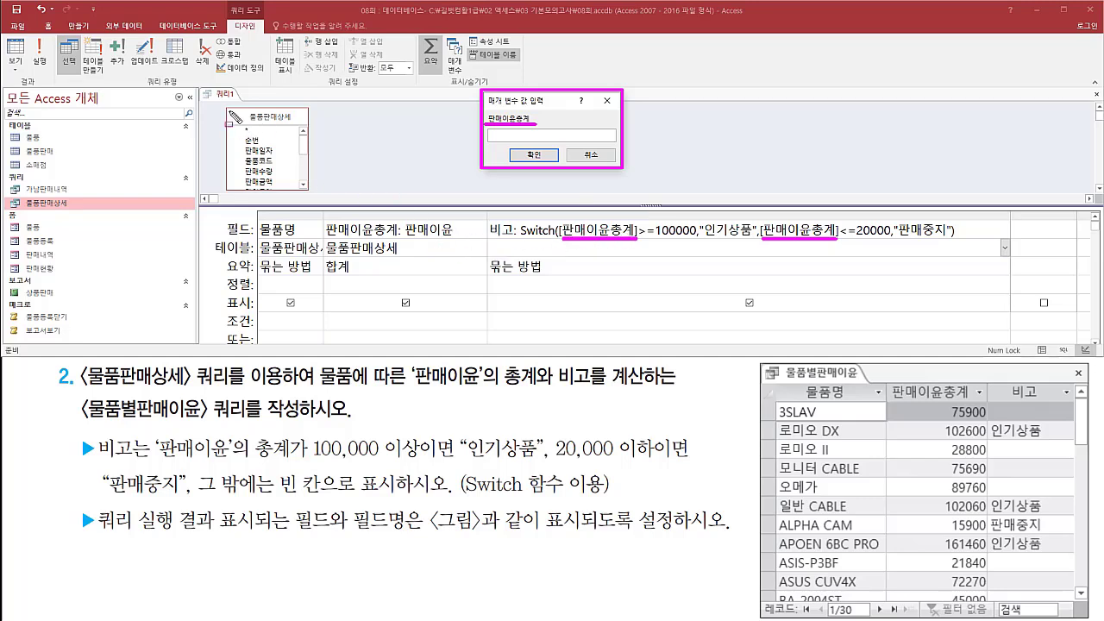
left_click_drag(228, 110, 315, 199)
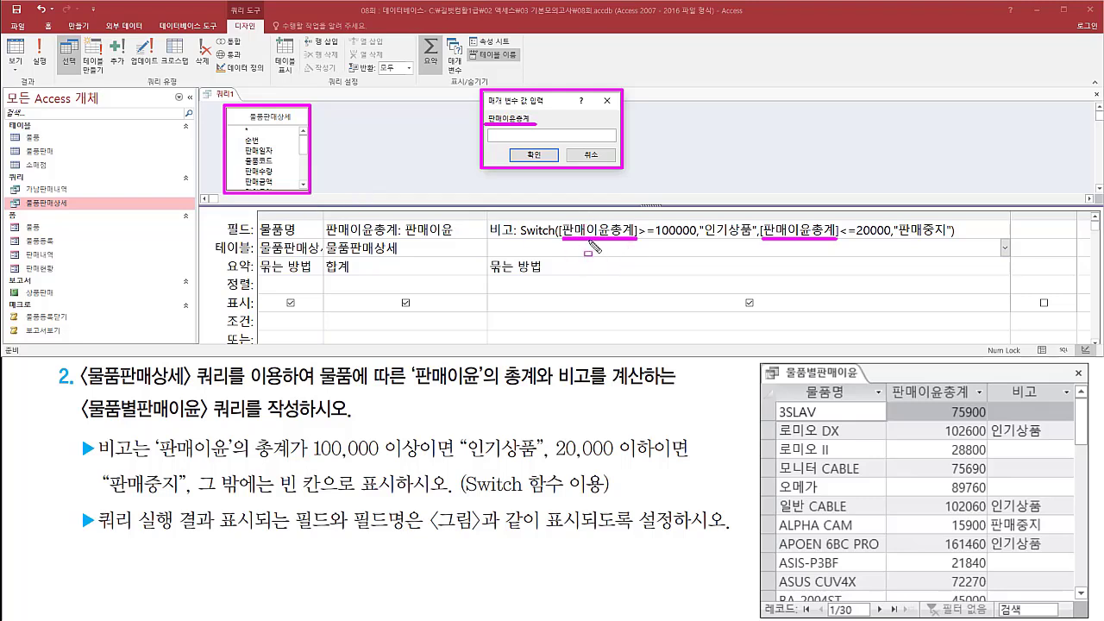
left_click_drag(403, 241, 451, 240)
mouse_move(326, 219)
left_mouse_down()
mouse_move(327, 235)
mouse_move(399, 242)
left_mouse_up()
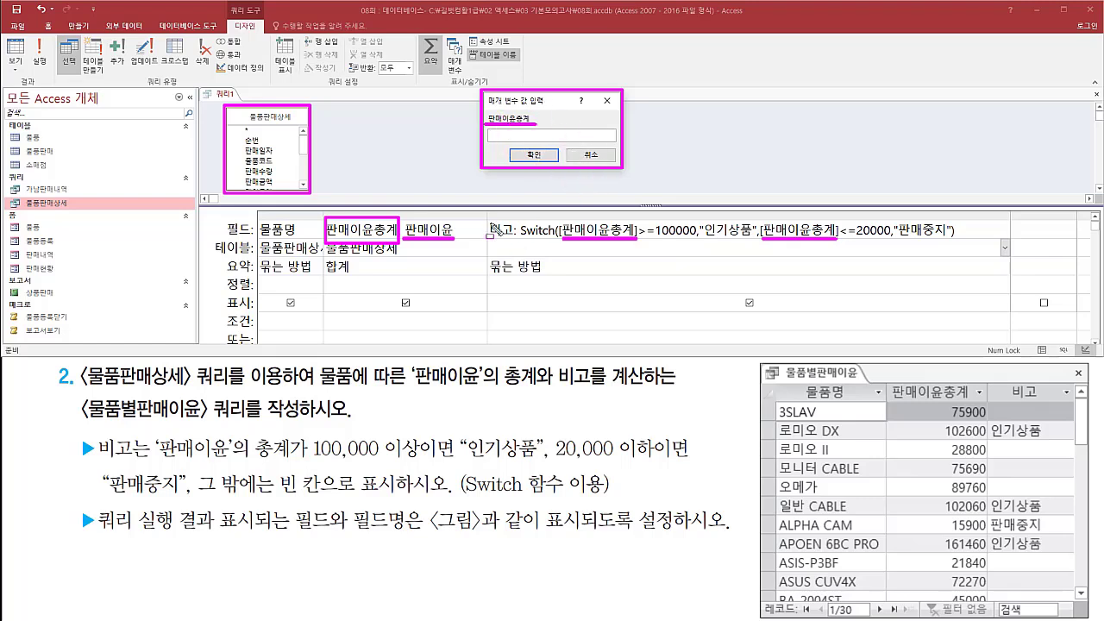
key("Escape")
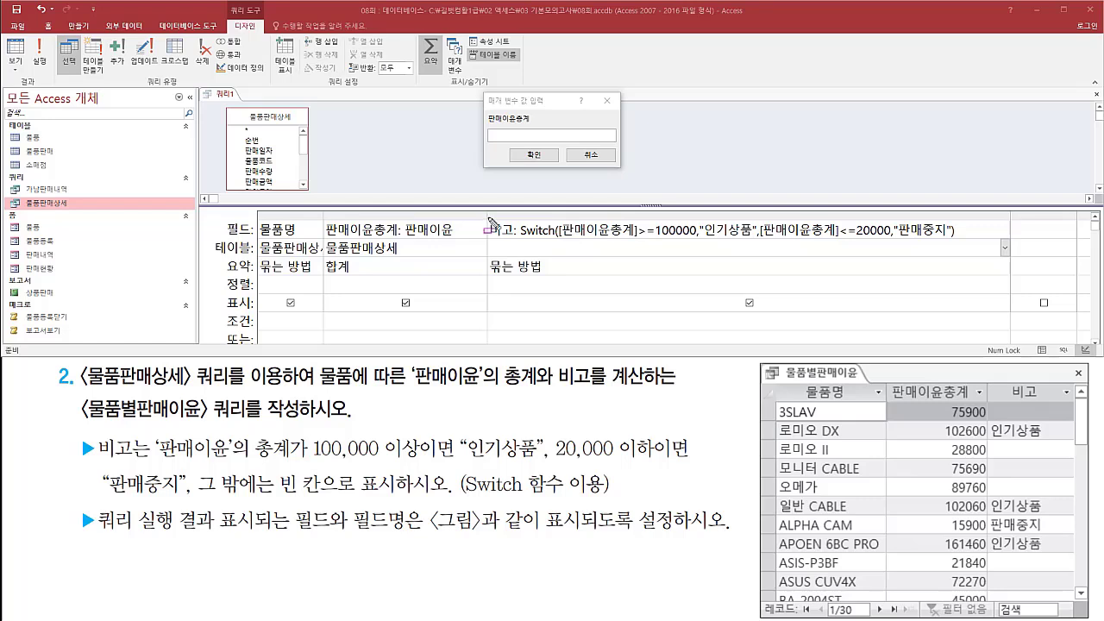
mouse_move(487, 218)
left_mouse_down()
mouse_move(1018, 252)
mouse_move(964, 238)
left_mouse_up()
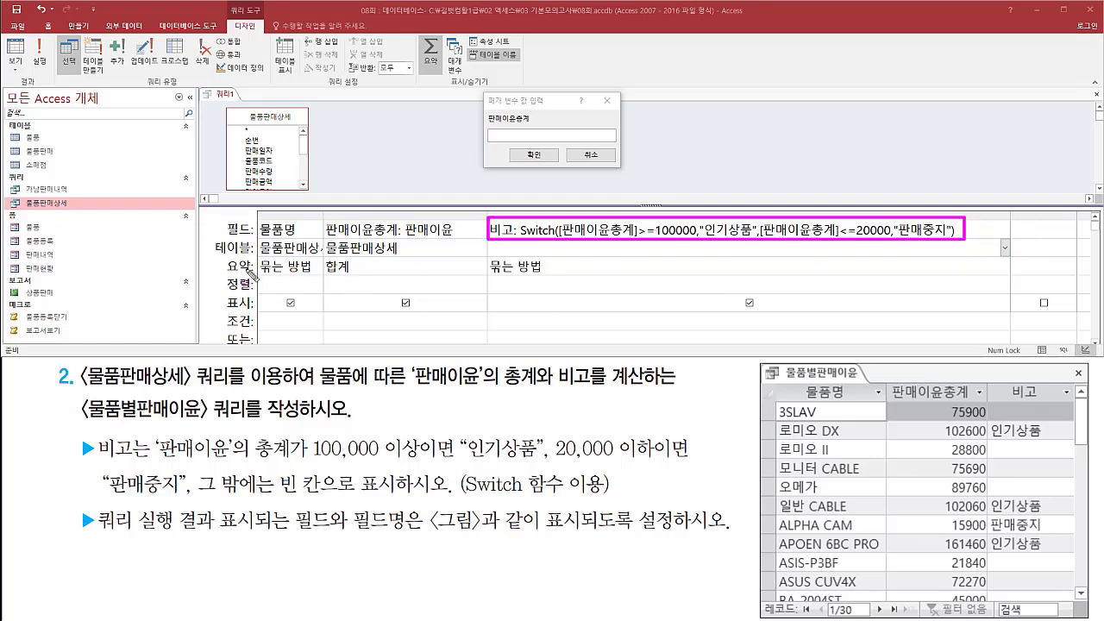
left_click_drag(220, 256, 258, 279)
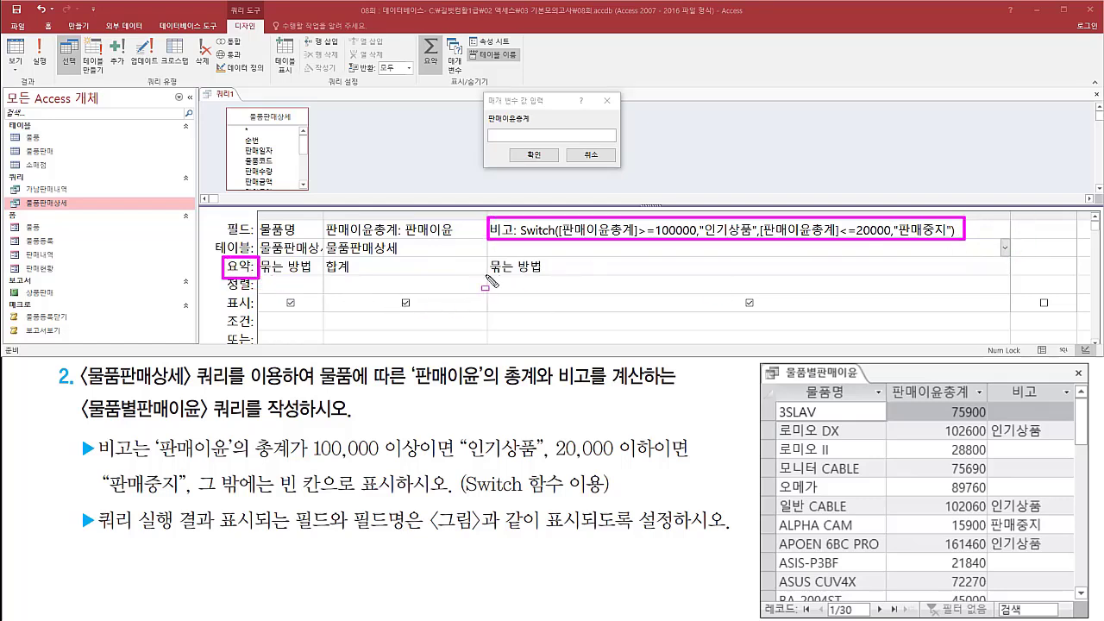
left_click_drag(484, 257, 550, 273)
key("Escape")
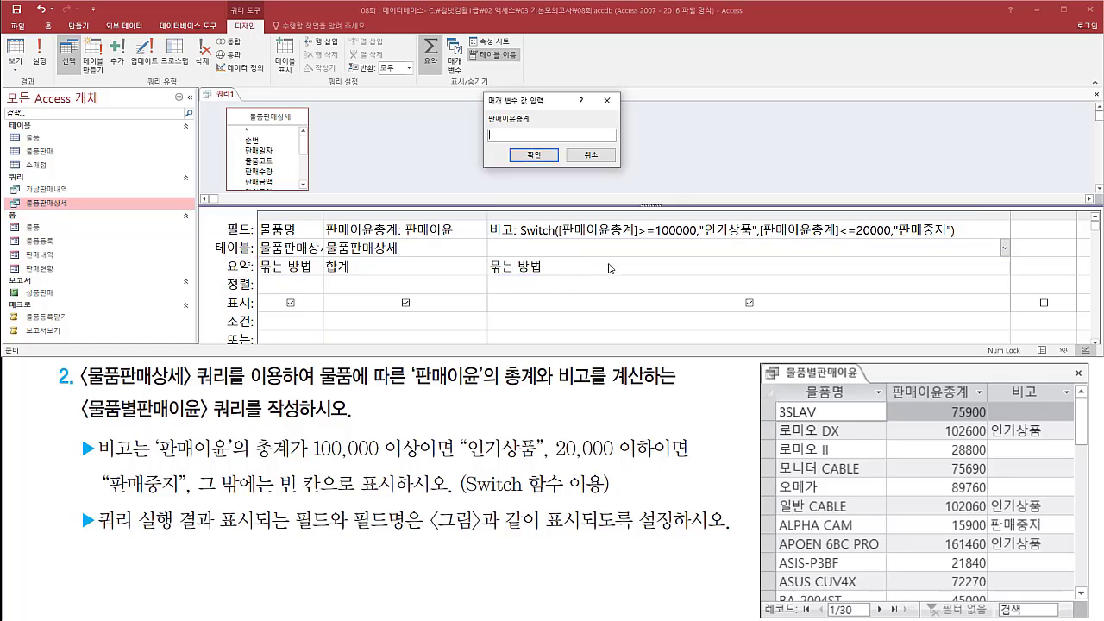
- Cancel the parameter prompt and set the 비고 column's 요약 to 식
left_click(591, 156)
left_click(685, 268)
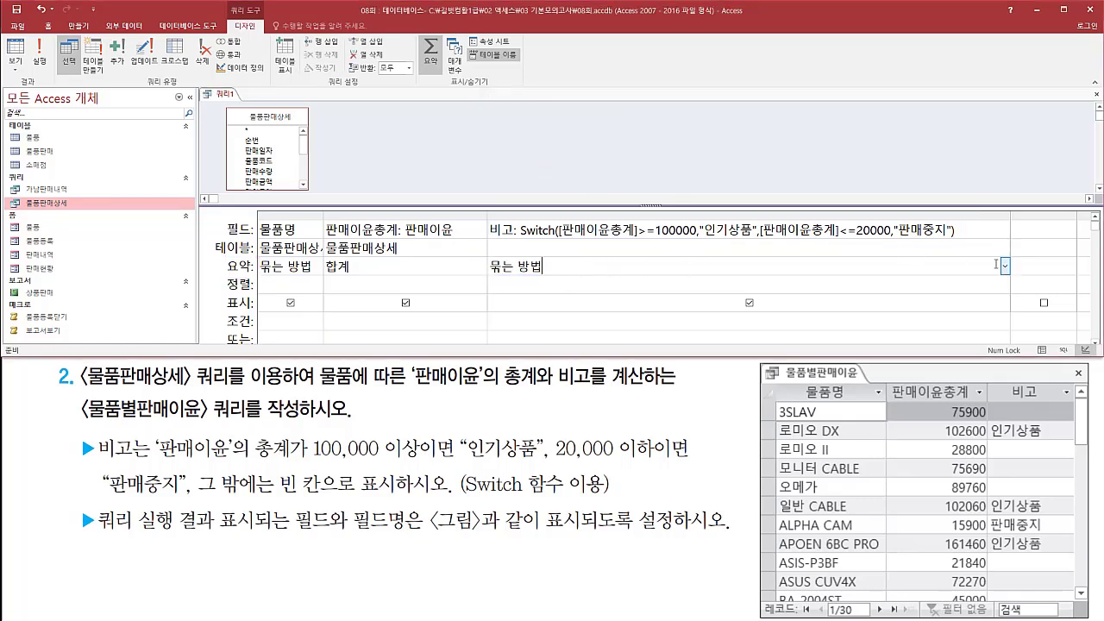
left_click_drag(512, 242, 967, 241)
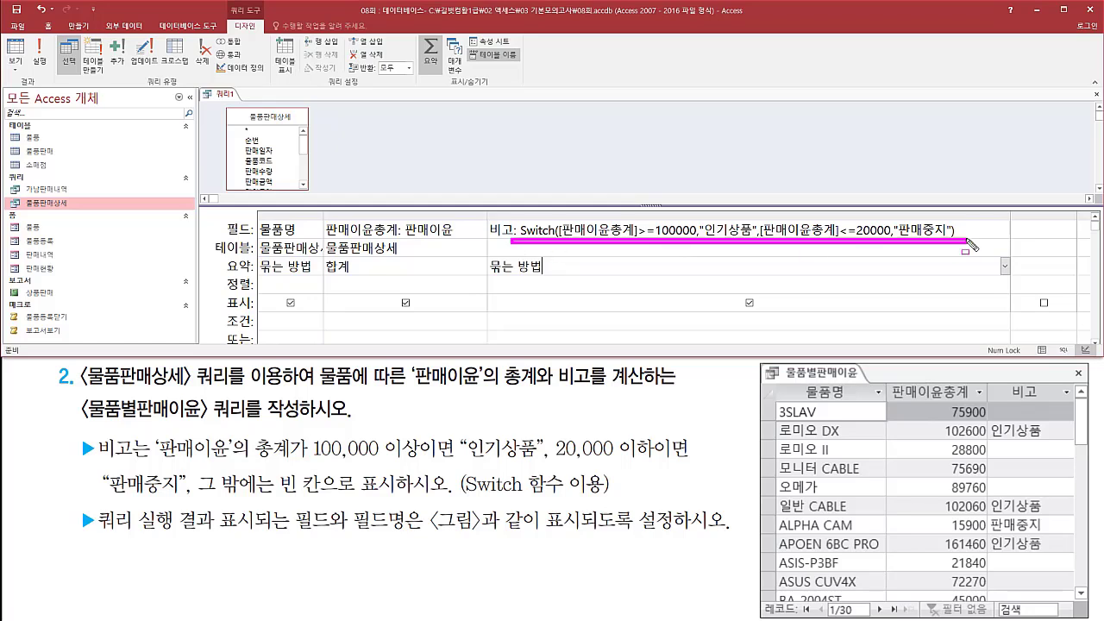
left_click(1005, 266)
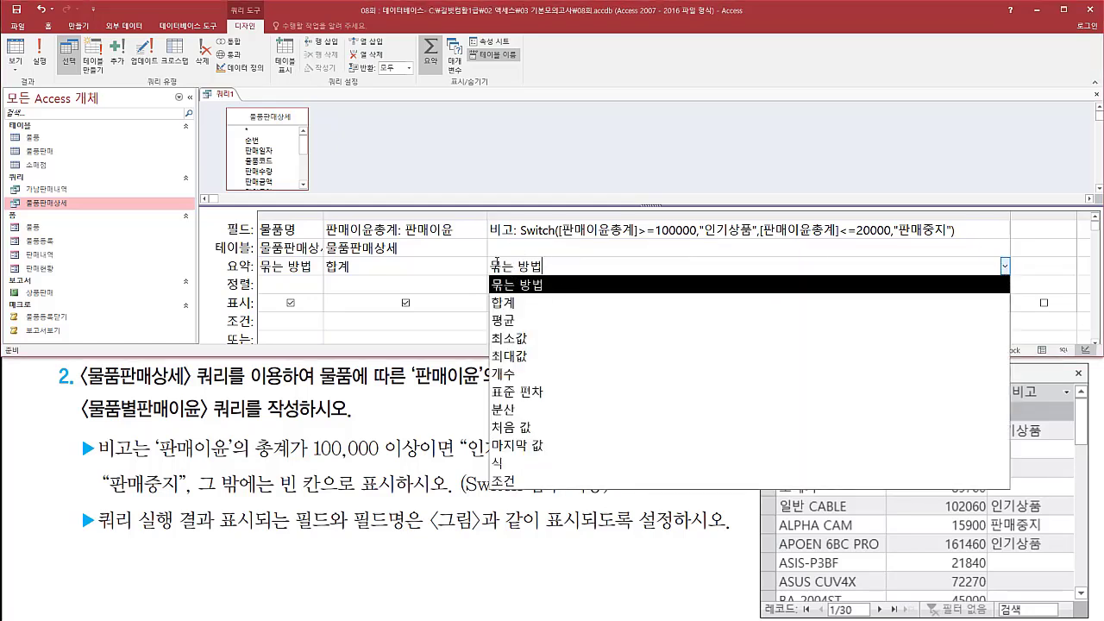
left_click(518, 463)
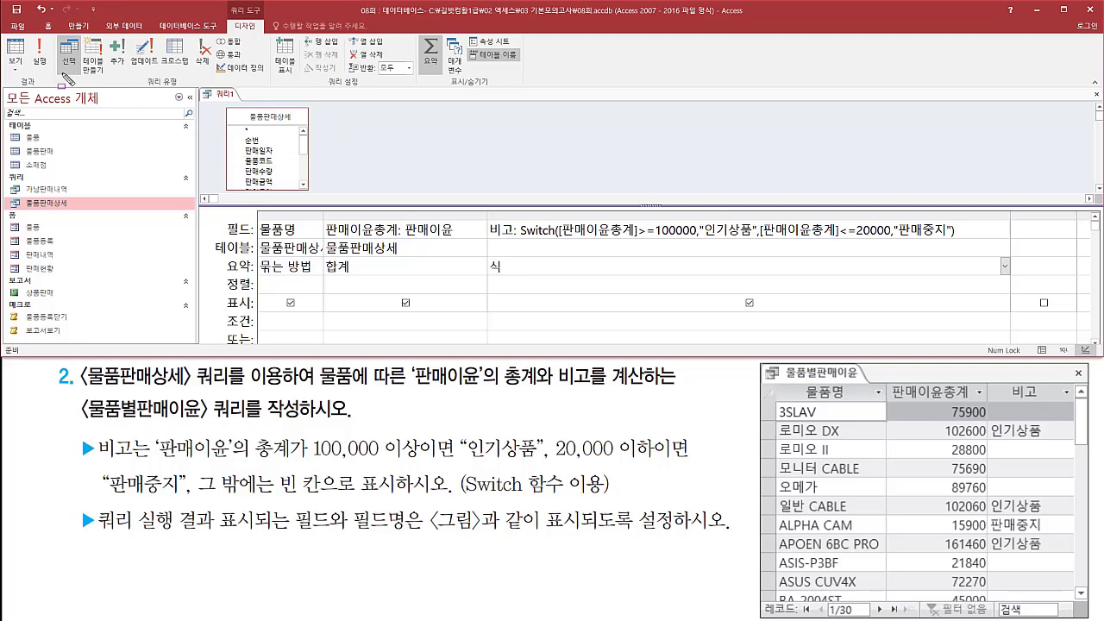
- Run the query and check the 비고 column in its results
left_click_drag(28, 33, 57, 79)
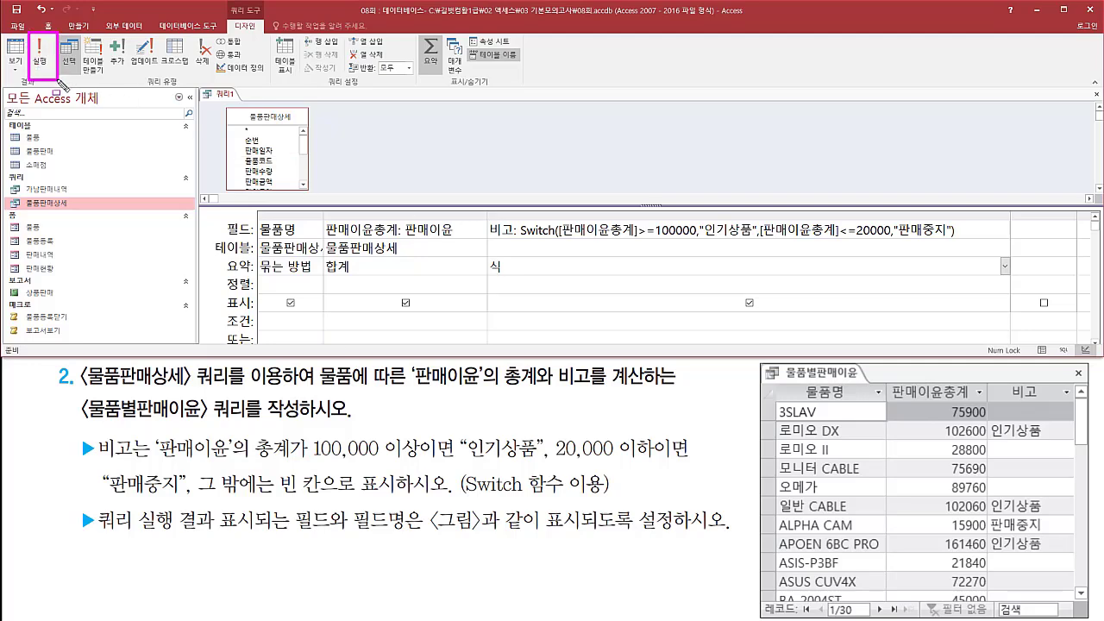
left_click(43, 61)
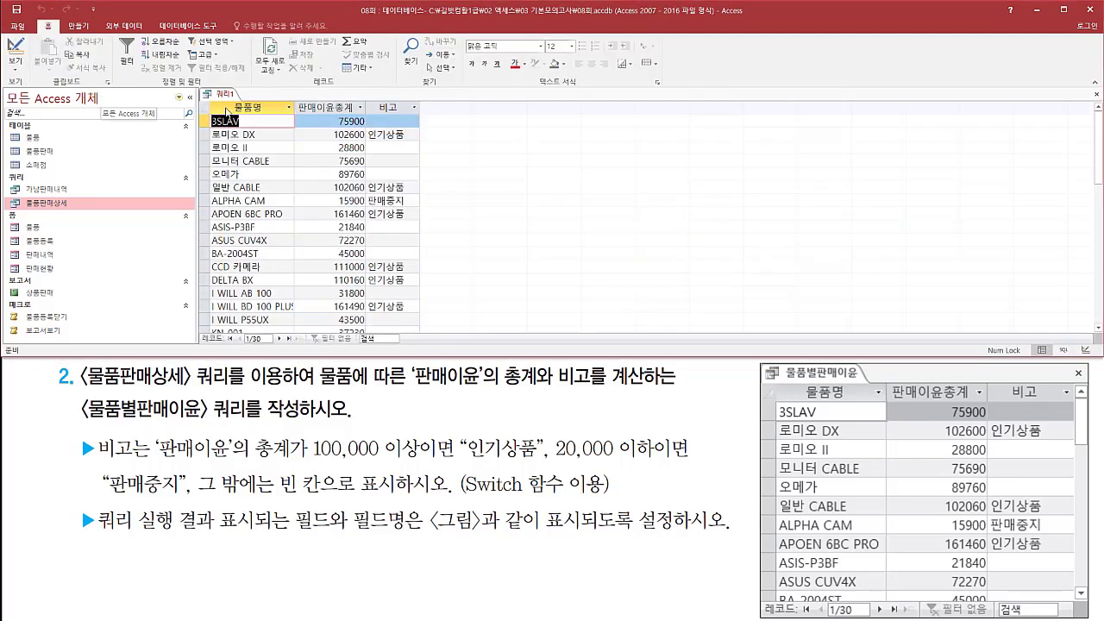
mouse_move(369, 96)
left_mouse_down()
mouse_move(375, 213)
mouse_move(418, 328)
left_mouse_up()
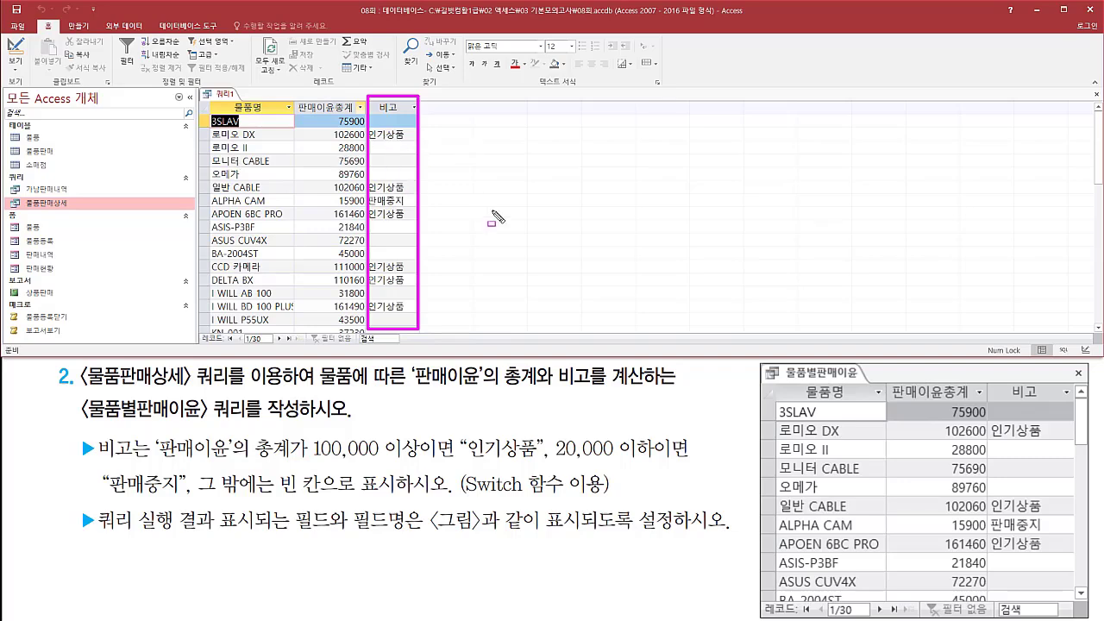
- Return to the query's design and review the 비고 Switch expression, its source 물품판매상세 and its 요약 setting
left_click(15, 50)
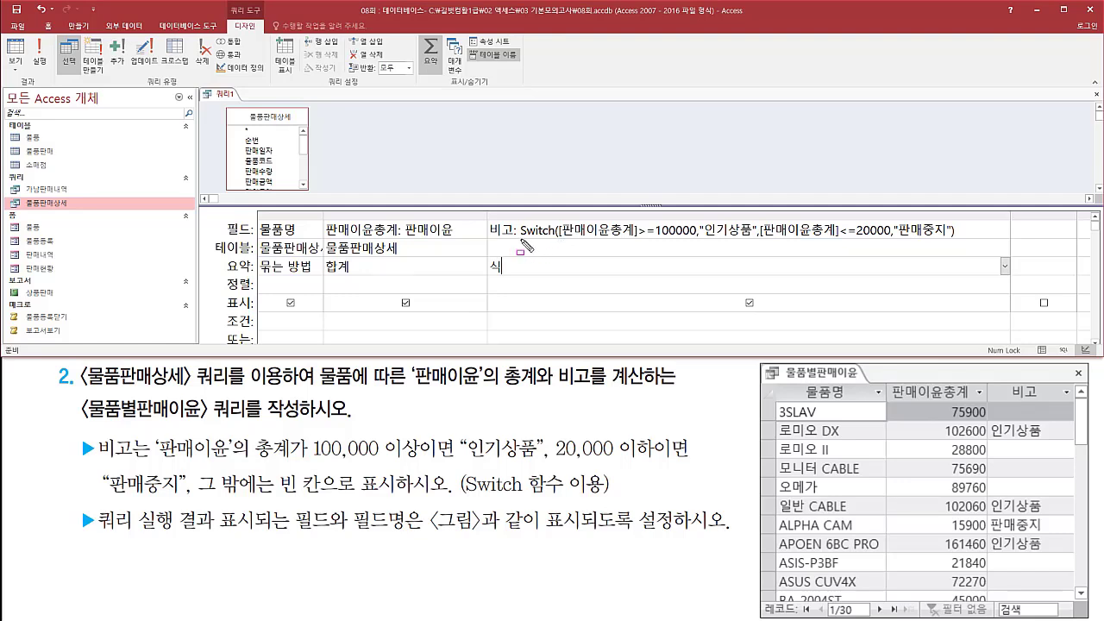
mouse_move(488, 216)
left_mouse_down()
mouse_move(497, 246)
mouse_move(963, 242)
left_mouse_up()
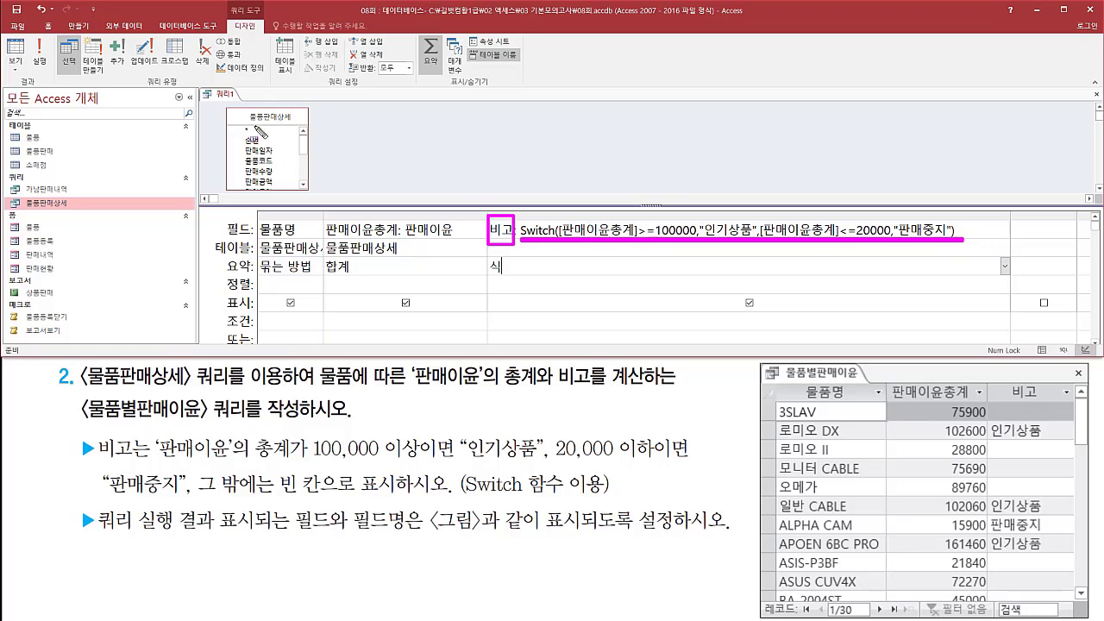
mouse_move(228, 105)
left_mouse_down()
mouse_move(237, 150)
mouse_move(312, 195)
left_mouse_up()
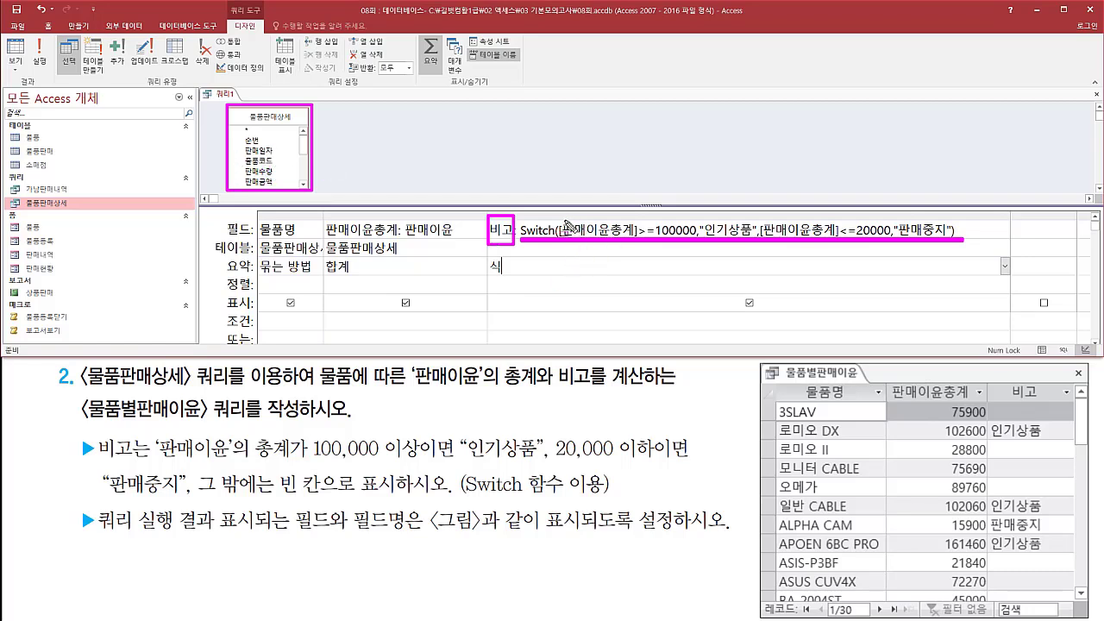
left_click_drag(565, 219, 631, 241)
left_click_drag(766, 217, 828, 241)
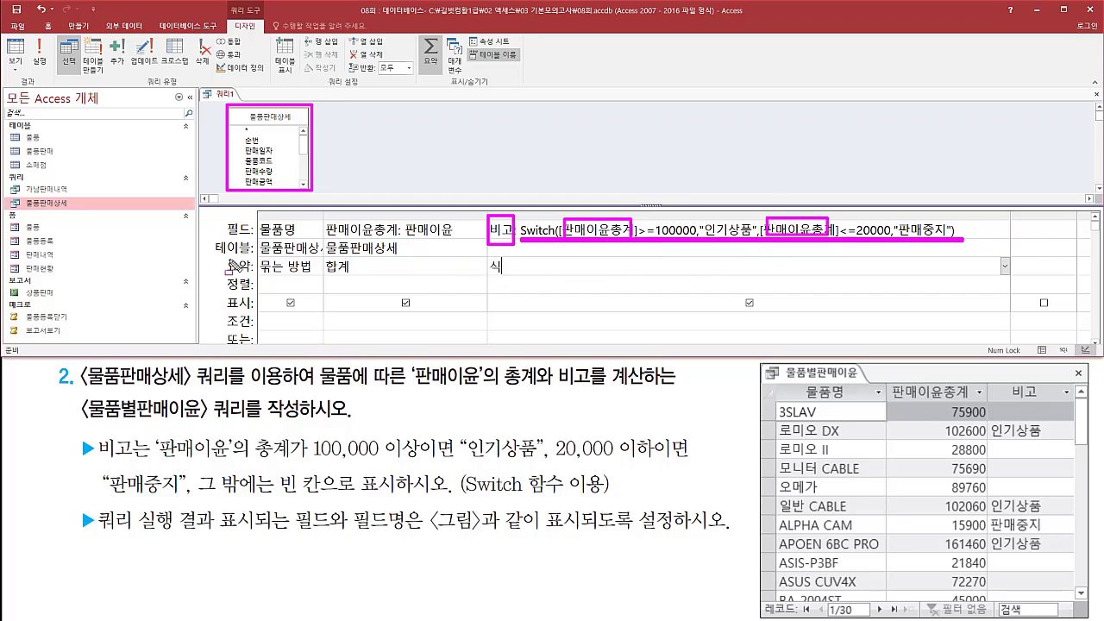
left_click_drag(222, 255, 257, 276)
left_click_drag(487, 255, 506, 274)
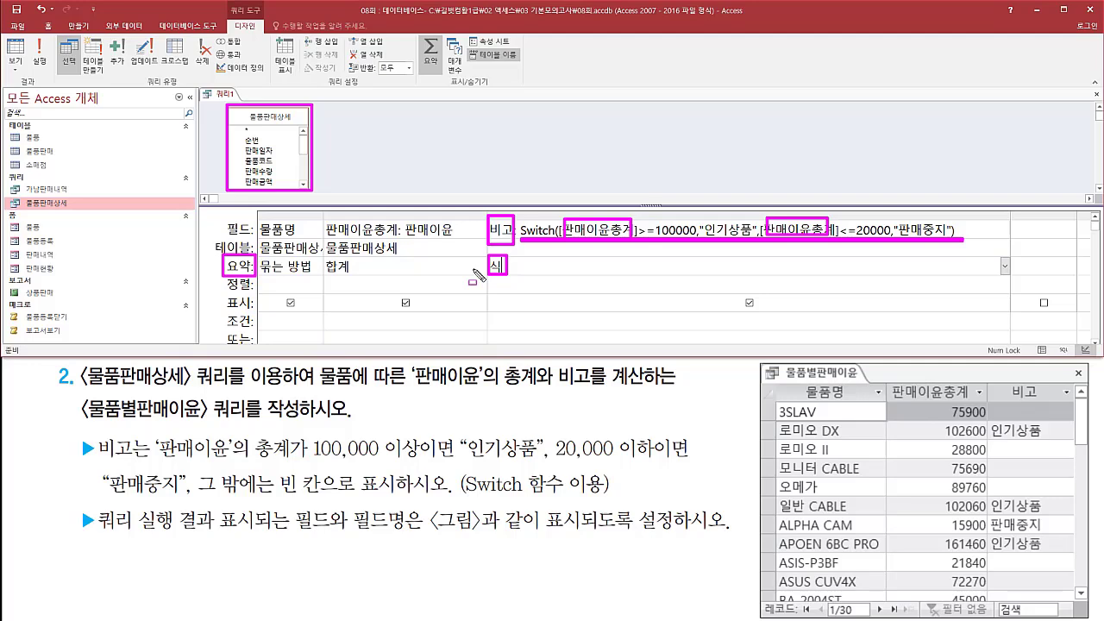
key("Escape")
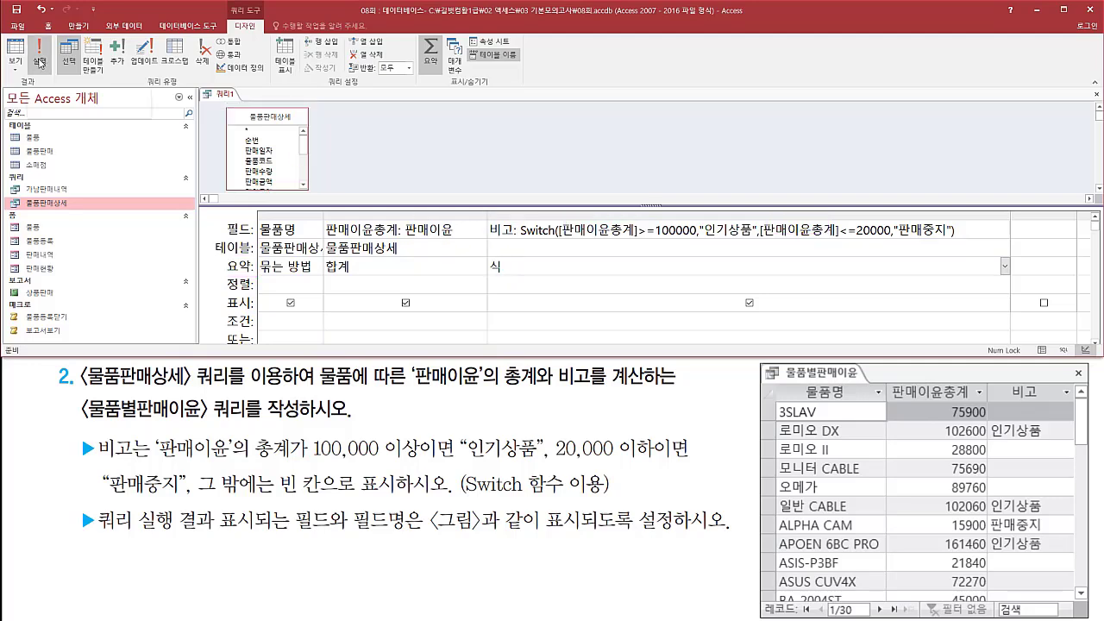
- Run the query again and compare its field names and 물품명 values with the figure in the task
left_click(40, 62)
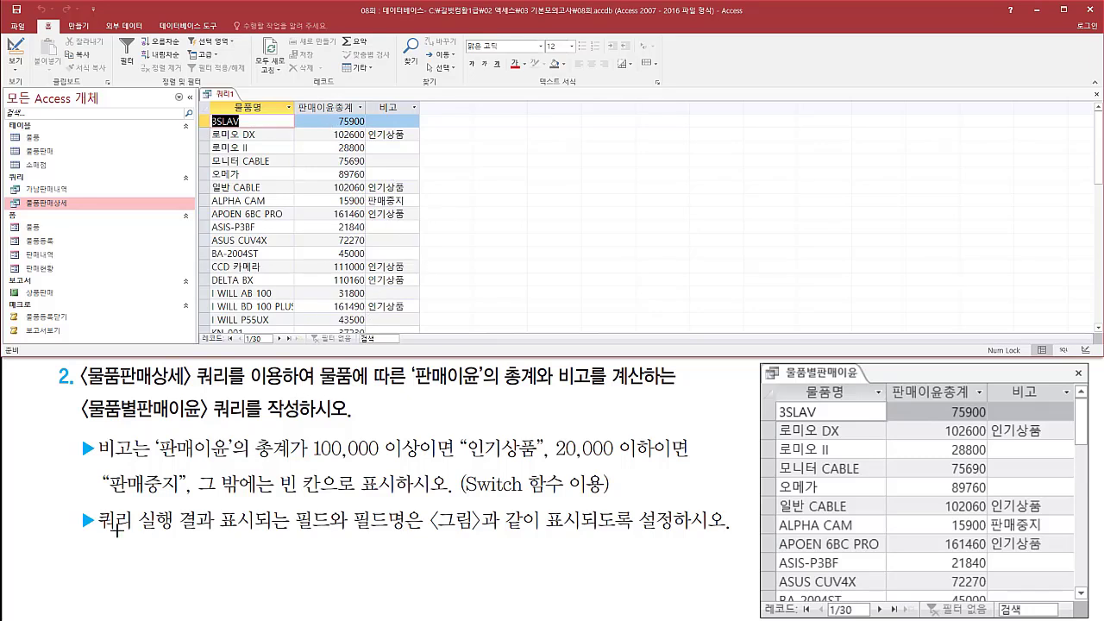
left_click_drag(97, 533, 722, 535)
key("Escape")
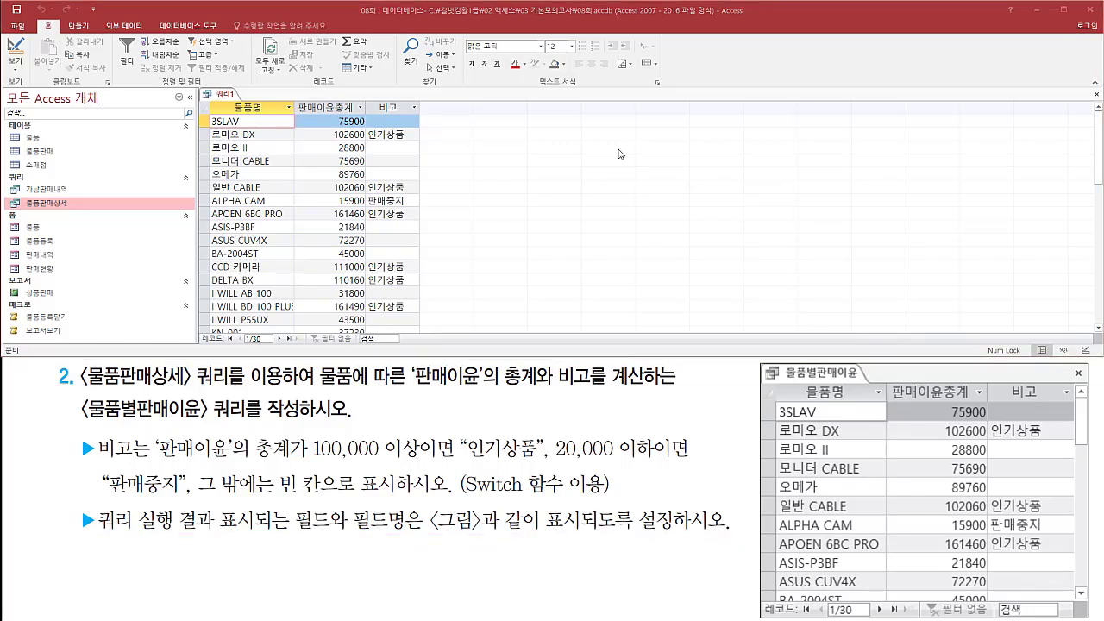
mouse_move(211, 99)
left_mouse_down()
mouse_move(285, 115)
mouse_move(415, 115)
left_mouse_up()
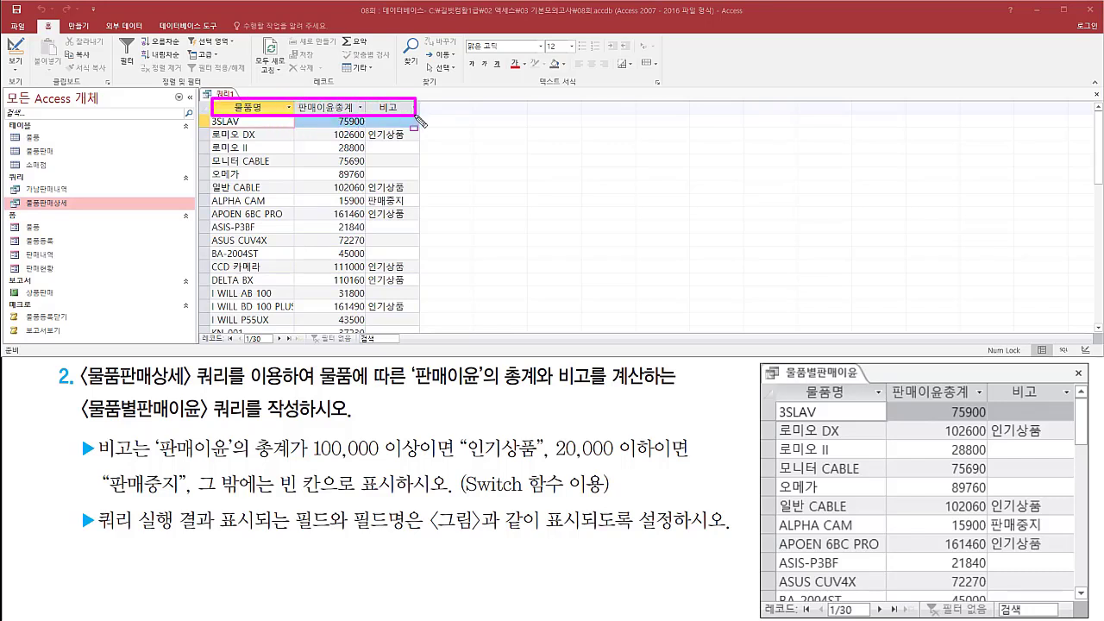
left_click_drag(781, 383, 1083, 399)
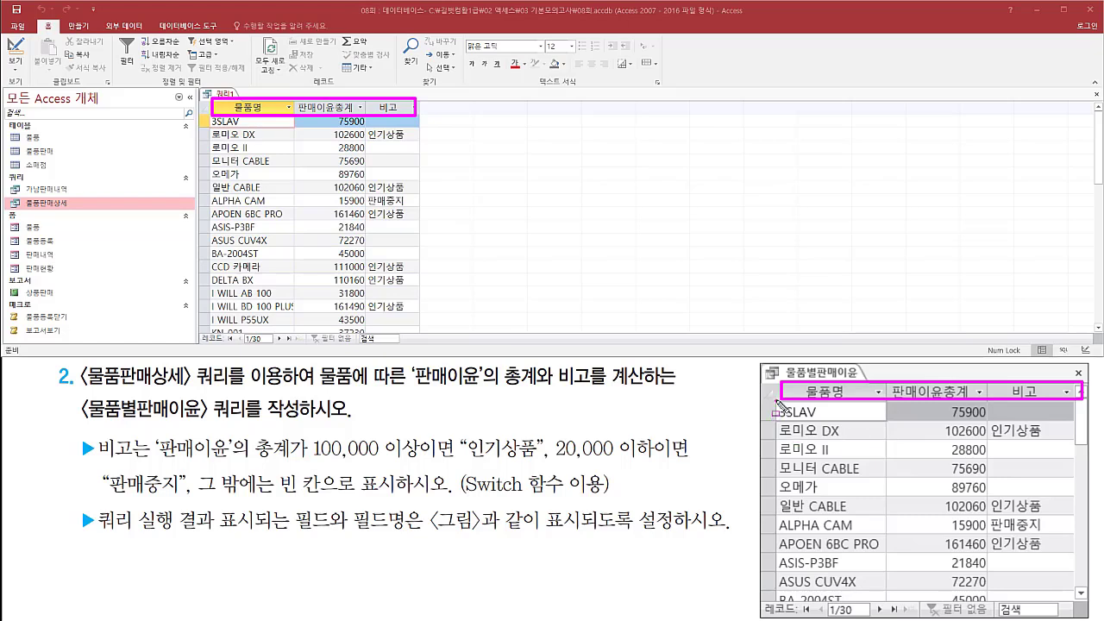
mouse_move(777, 403)
left_mouse_down()
mouse_move(780, 431)
mouse_move(847, 438)
mouse_move(868, 481)
mouse_move(889, 604)
left_mouse_up()
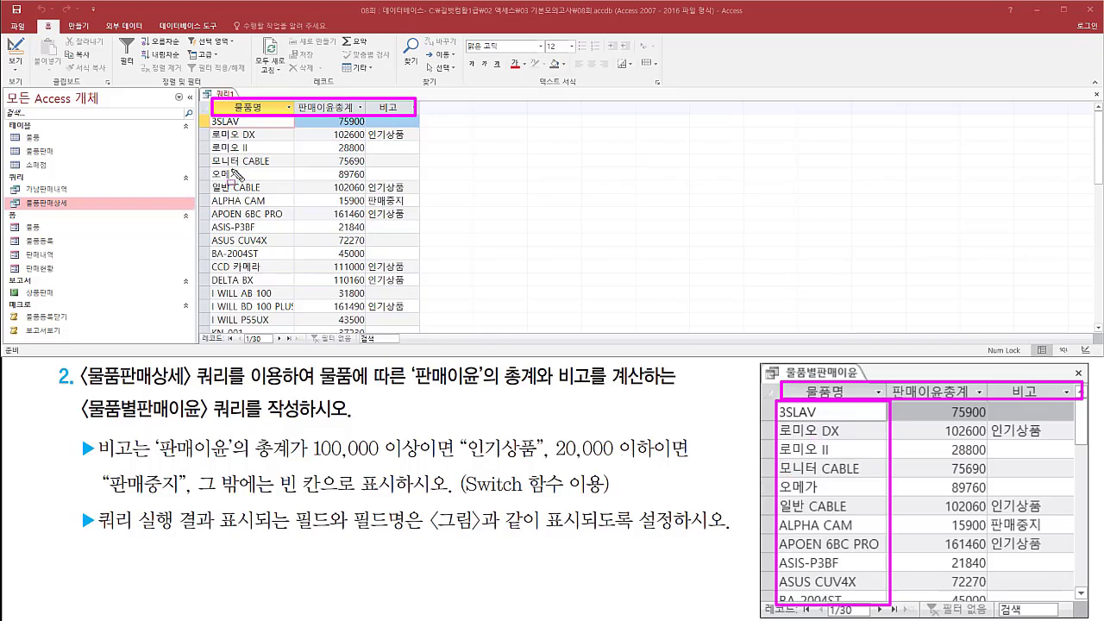
left_click_drag(205, 119, 295, 335)
key("Escape")
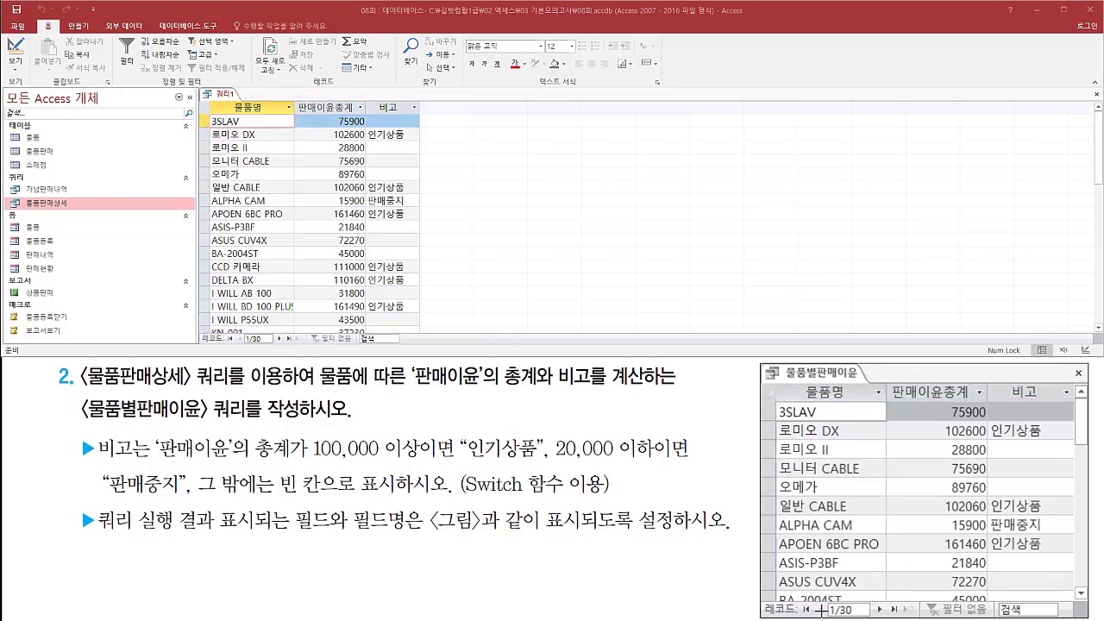
- Compare the query's record count and 판매이윤총계 values with the figure
left_click_drag(821, 602, 881, 617)
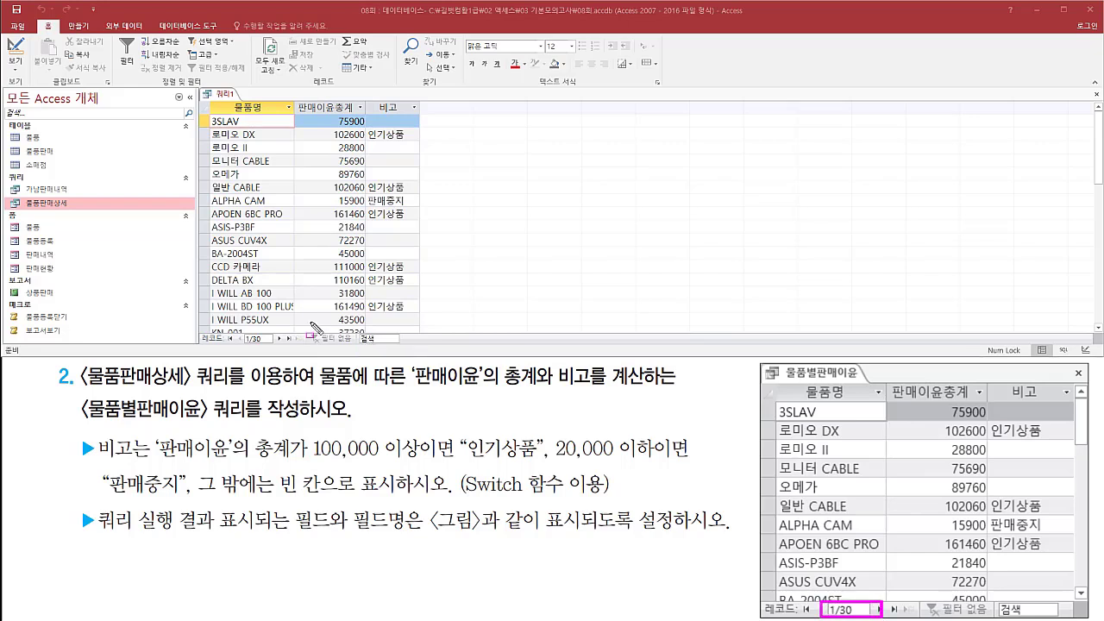
mouse_move(205, 331)
left_mouse_down()
mouse_move(278, 360)
mouse_move(278, 345)
left_mouse_up()
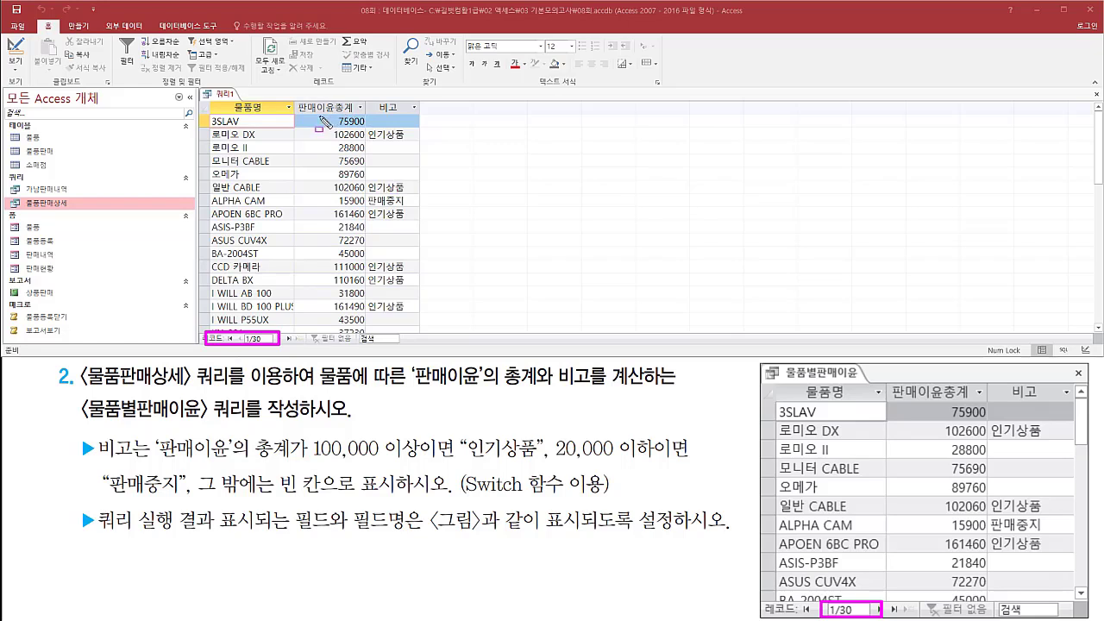
mouse_move(317, 110)
left_mouse_down()
mouse_move(371, 312)
mouse_move(367, 303)
left_mouse_up()
mouse_move(926, 397)
left_mouse_down()
mouse_move(955, 545)
mouse_move(989, 604)
left_mouse_up()
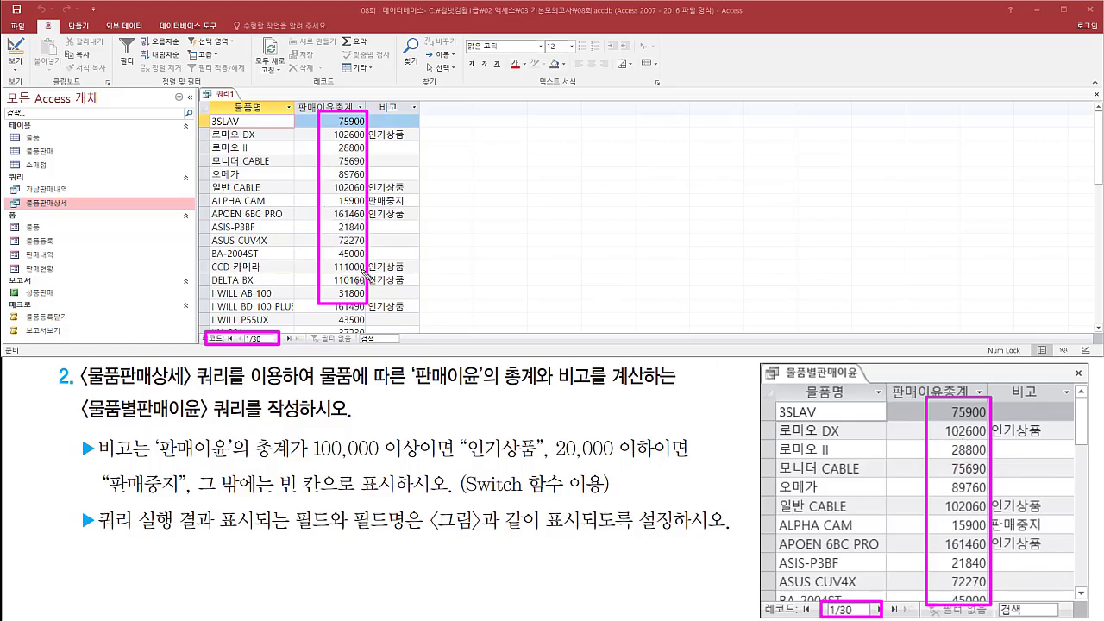
key("Escape")
- Compare the 비고 values with the figure and check the 인기상품 rows against their 판매이윤총계
mouse_move(363, 110)
left_mouse_down()
mouse_move(412, 317)
mouse_move(425, 331)
left_mouse_up()
mouse_move(984, 399)
left_mouse_down()
mouse_move(1000, 417)
mouse_move(1078, 446)
left_mouse_up()
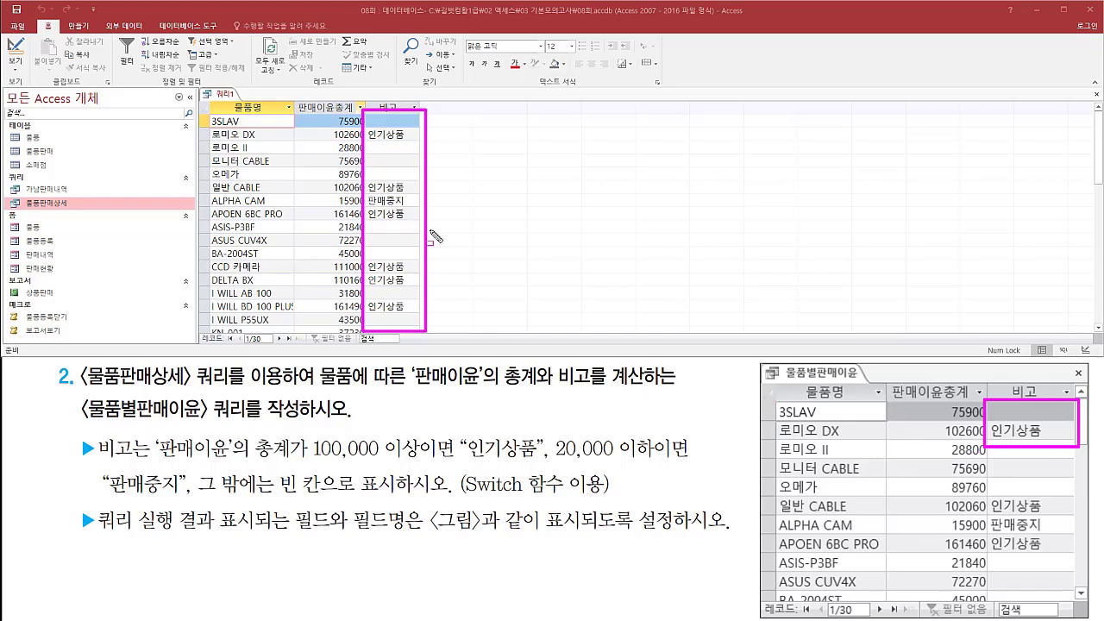
mouse_move(364, 179)
left_mouse_down()
mouse_move(389, 223)
mouse_move(412, 226)
left_mouse_up()
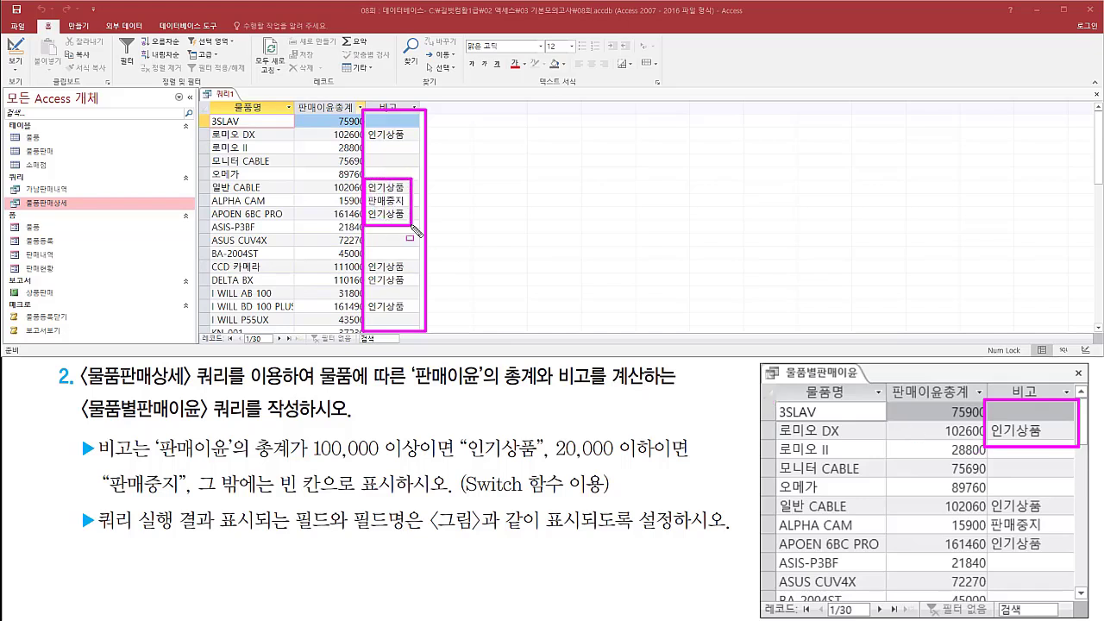
mouse_move(993, 502)
left_mouse_down()
mouse_move(1009, 548)
mouse_move(1067, 569)
mouse_move(1055, 552)
left_mouse_up()
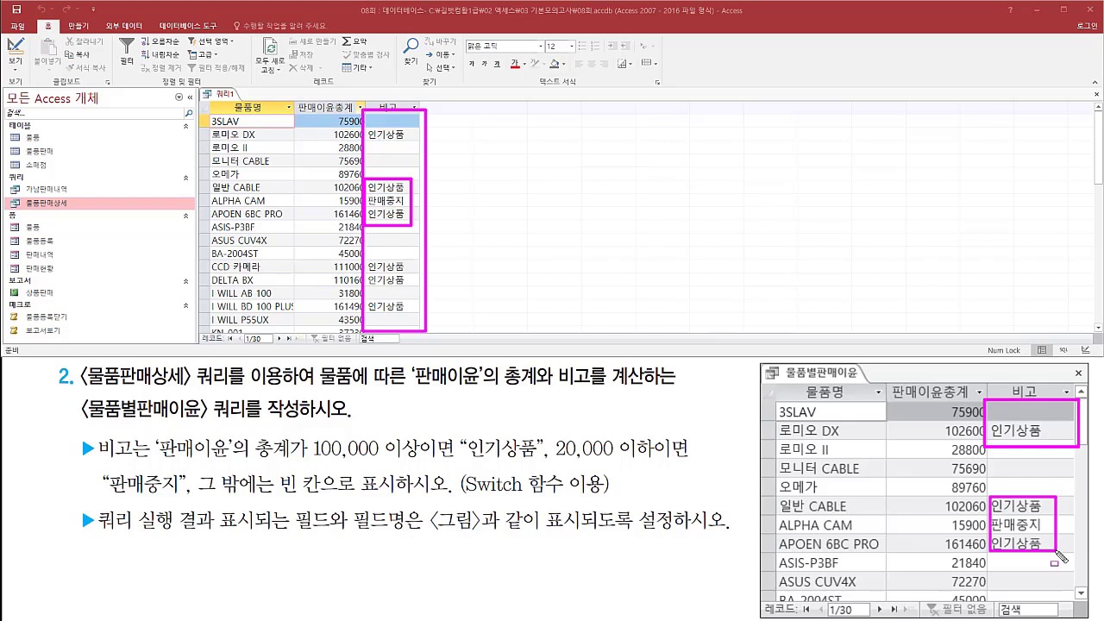
key("e")
mouse_move(330, 262)
left_mouse_down()
mouse_move(348, 288)
mouse_move(418, 285)
left_mouse_up()
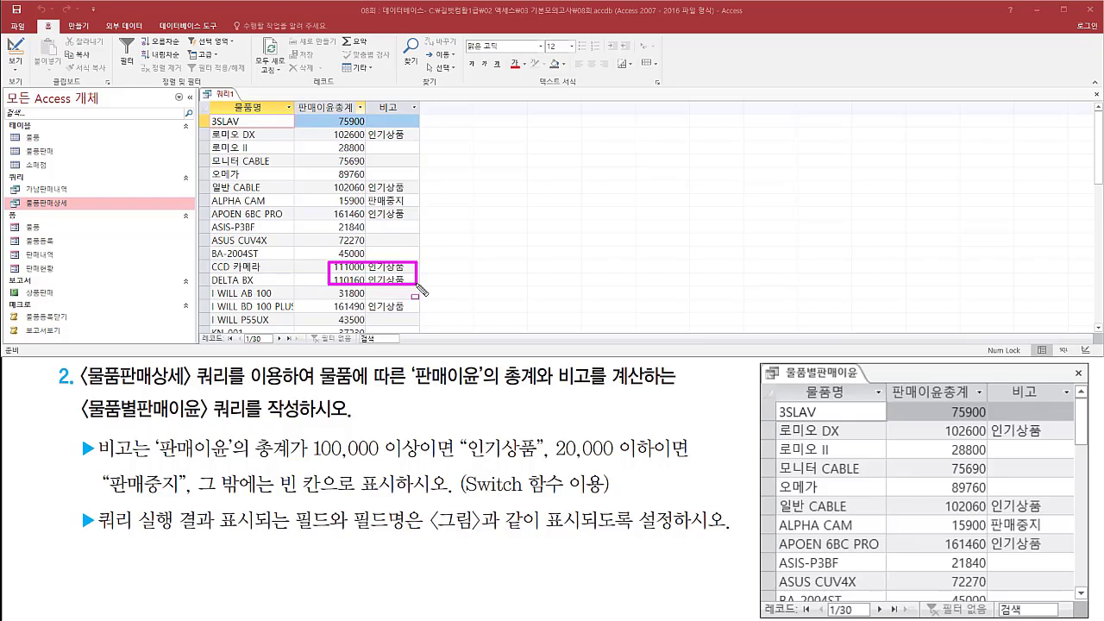
left_click_drag(326, 300, 408, 314)
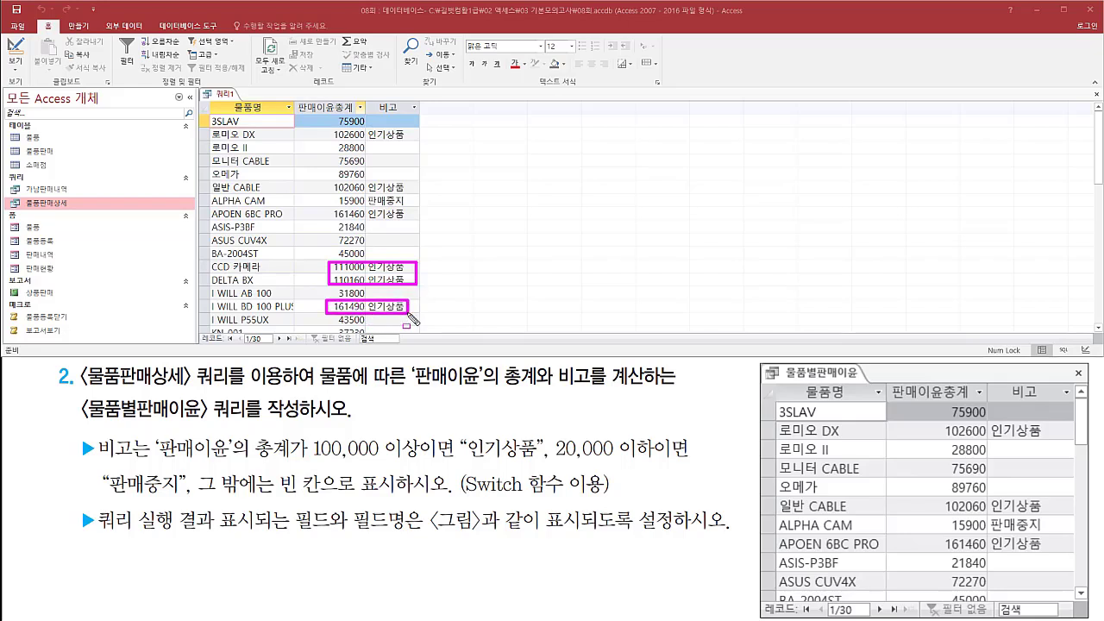
key("Escape")
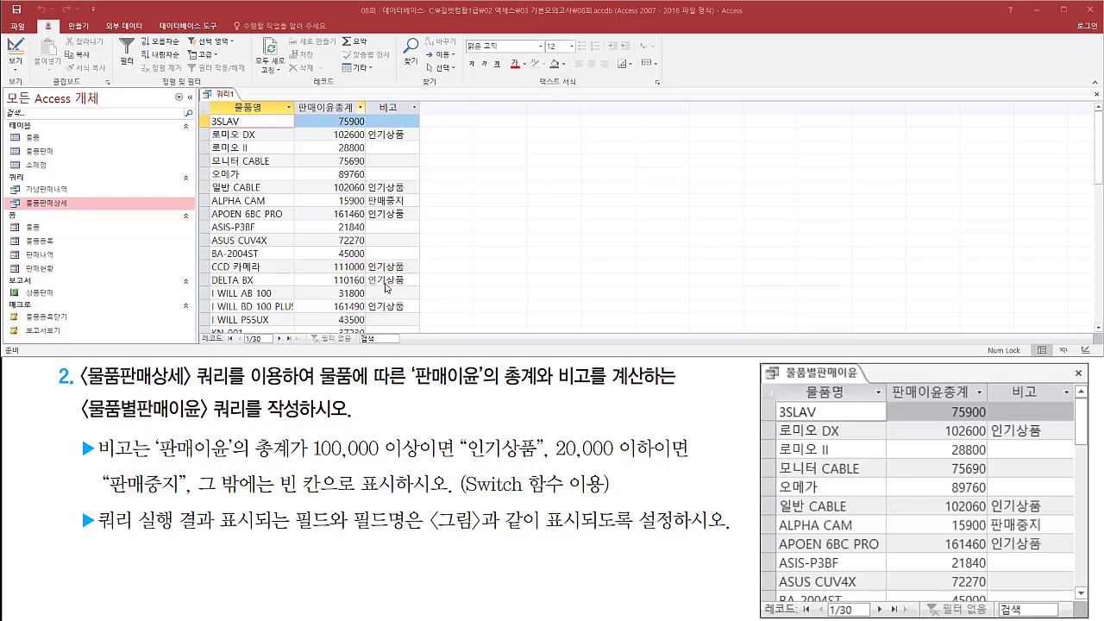
- Check the 판매중지 and 인기상품 labels against 판매이윤총계 in the remaining result rows
scroll(385, 287, "down", 2)
scroll(386, 287, "down", 4)
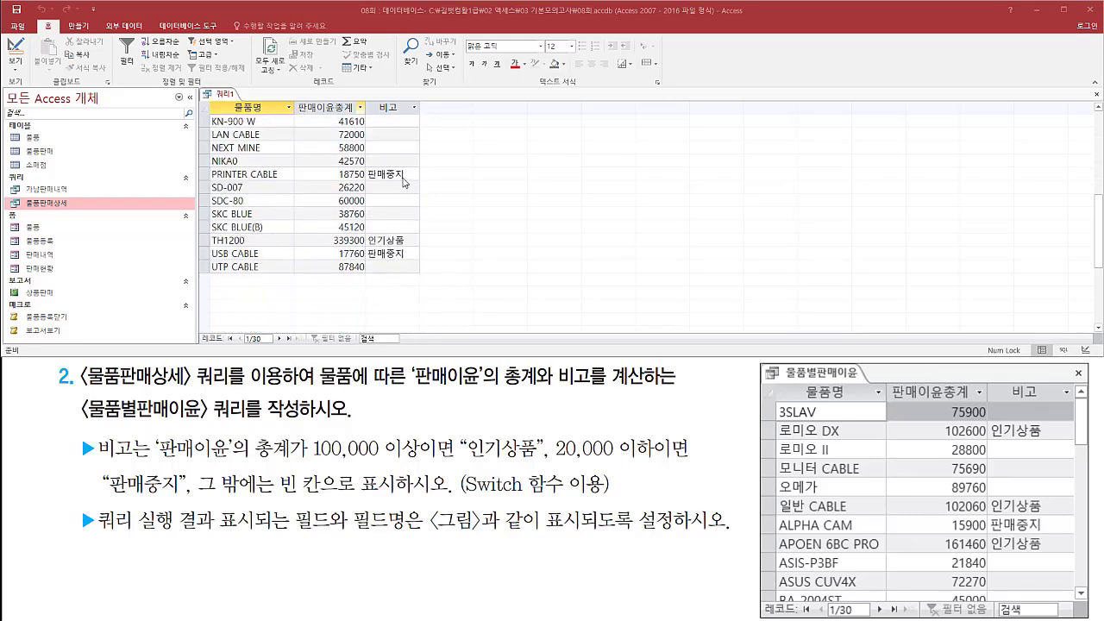
left_click_drag(335, 165, 368, 183)
left_click_drag(368, 180, 406, 180)
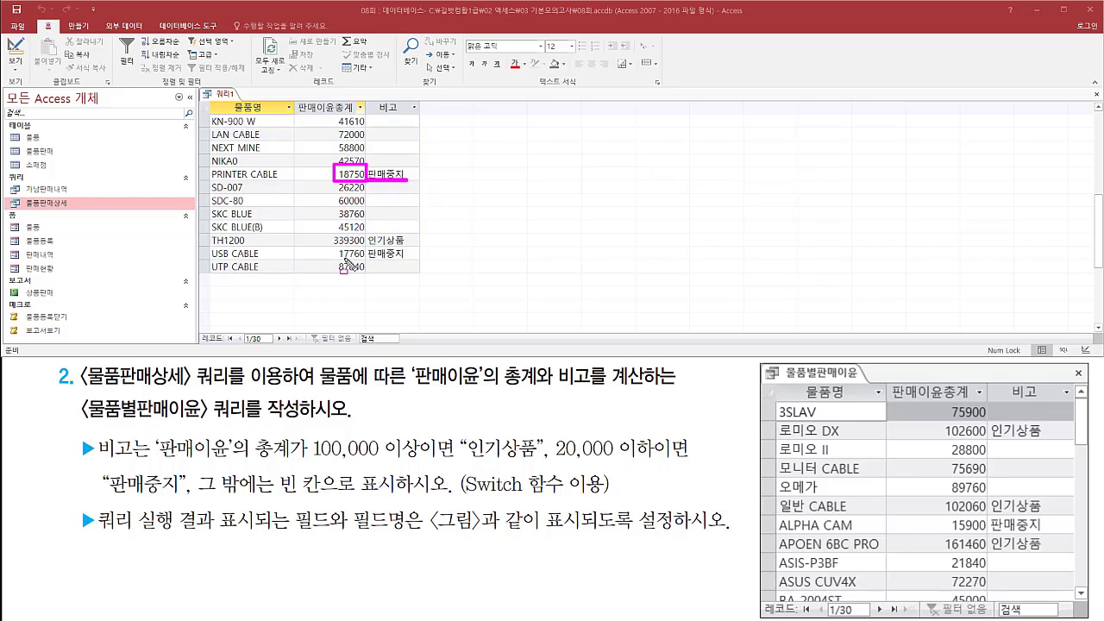
left_click_drag(334, 256, 402, 256)
left_click_drag(325, 234, 409, 251)
key("Escape")
scroll(409, 255, "up", 5)
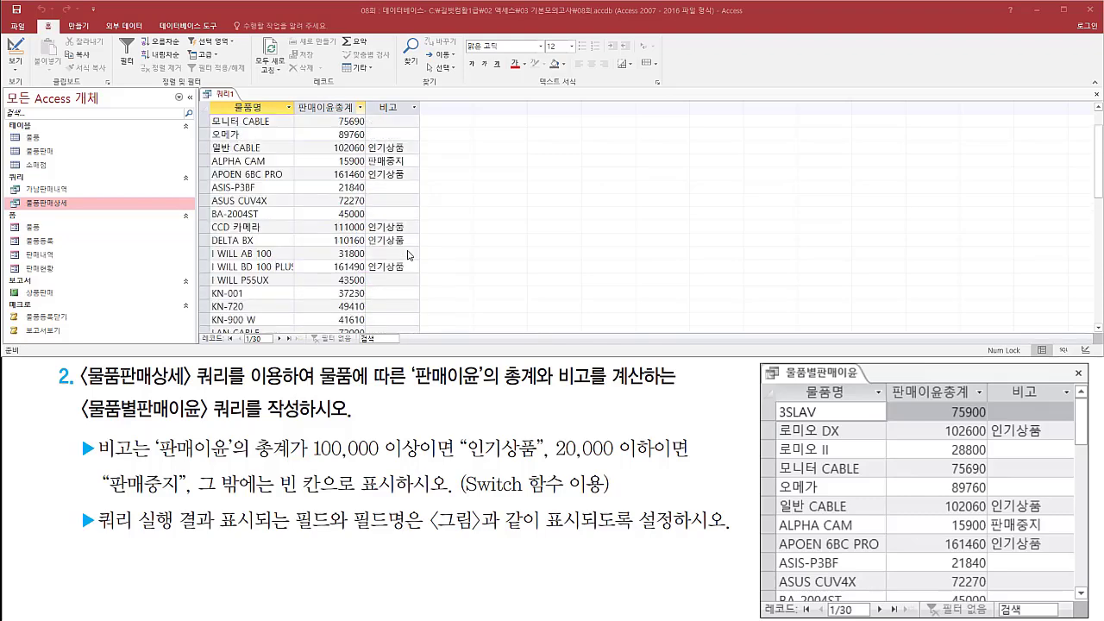
scroll(409, 255, "up", 1)
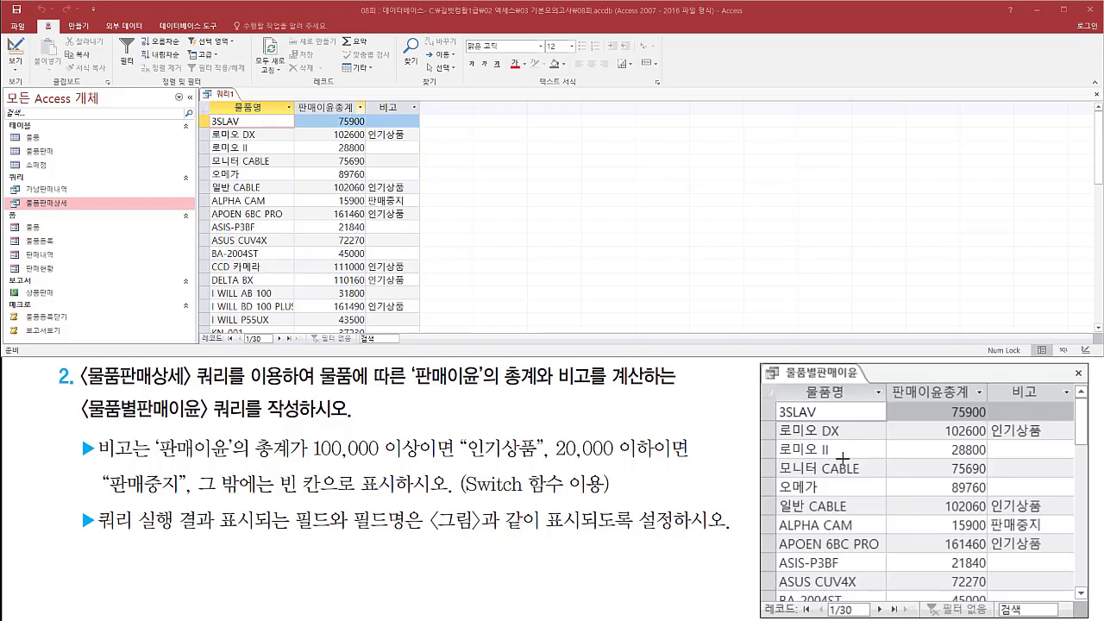
- Close the finished query and save it under the name 물품별판매이윤
right_click(222, 95)
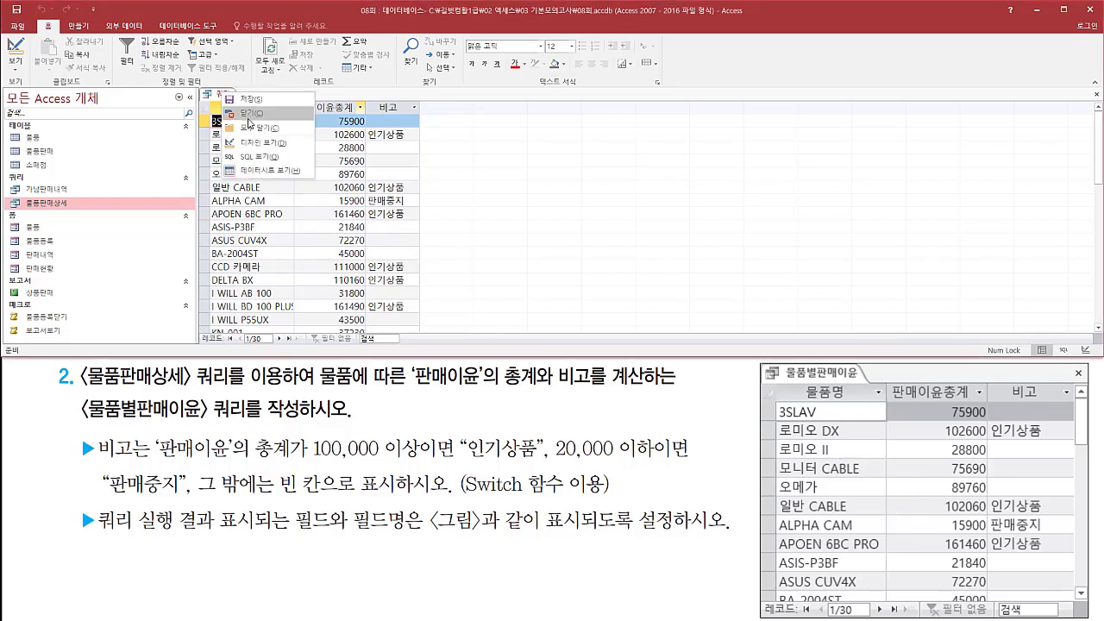
left_click(251, 114)
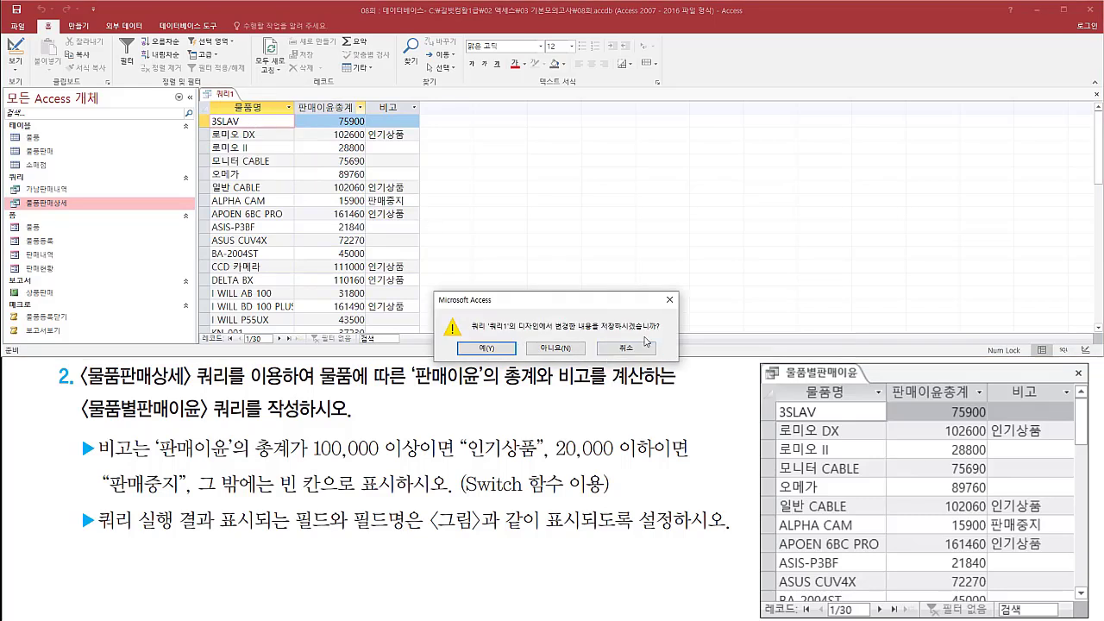
left_click(501, 349)
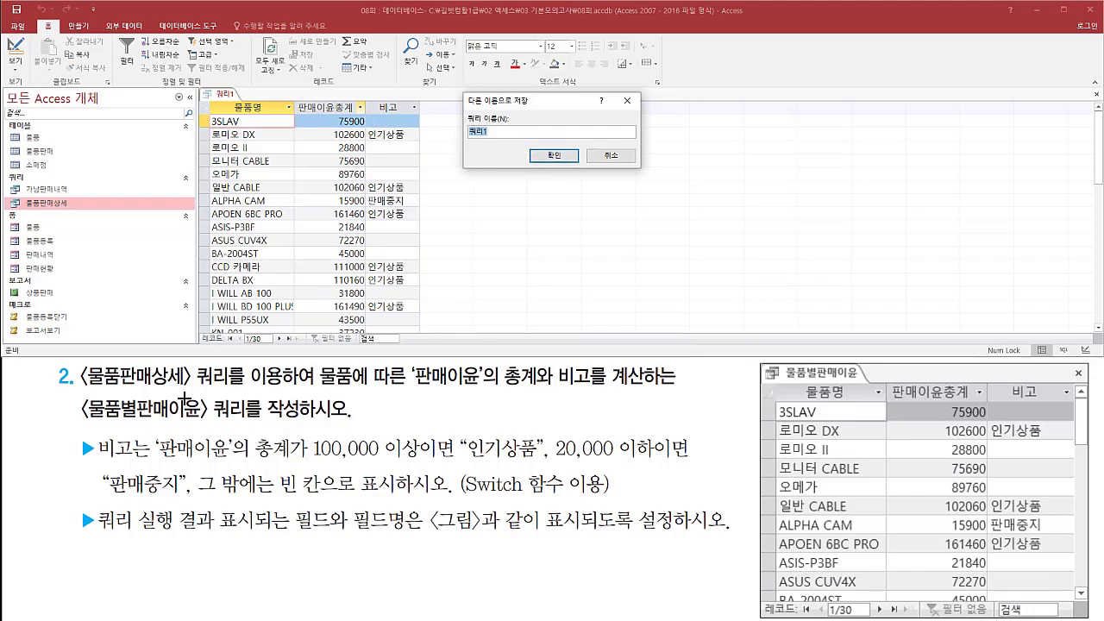
left_click_drag(82, 432, 241, 422)
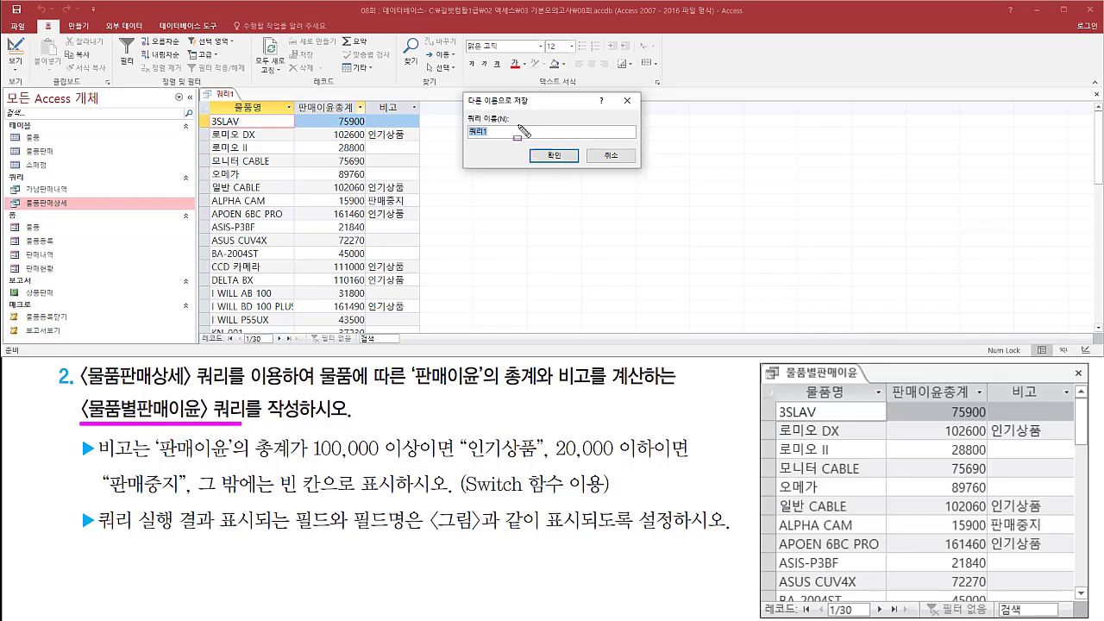
key("Escape")
left_click(536, 104)
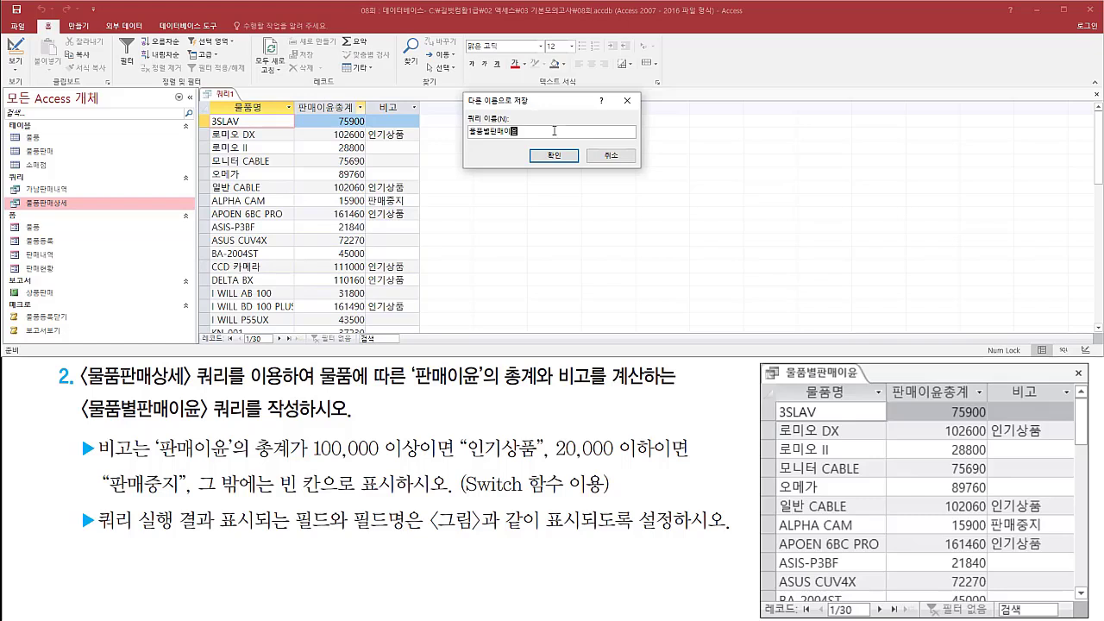
mouse_move(466, 139)
left_mouse_down()
mouse_move(522, 139)
mouse_move(542, 168)
mouse_move(583, 171)
left_mouse_up()
key("Escape")
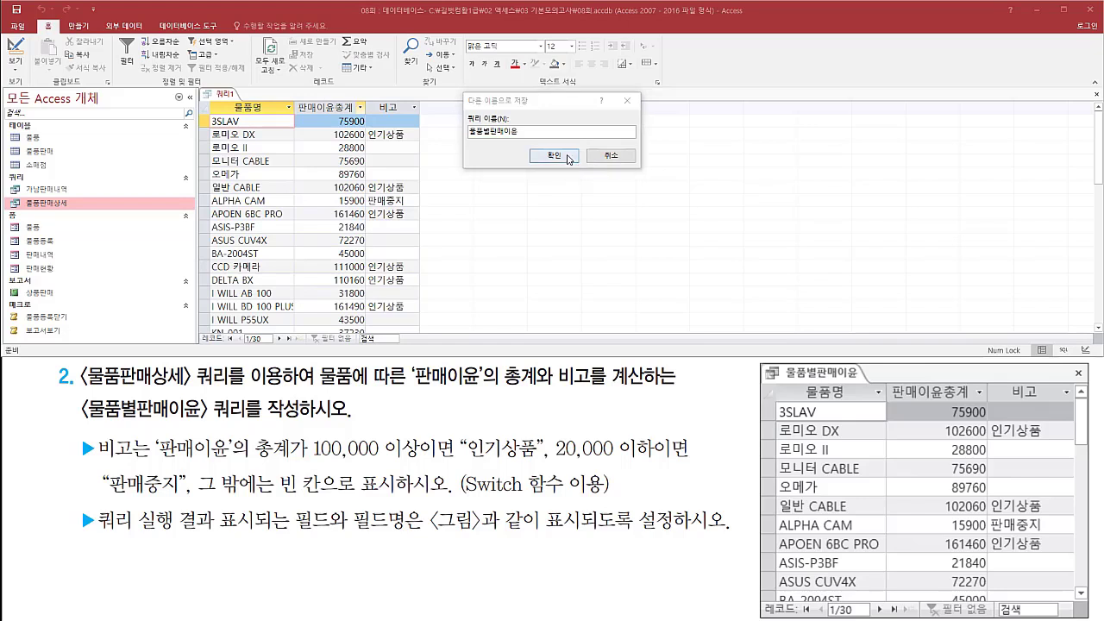
left_click(569, 159)
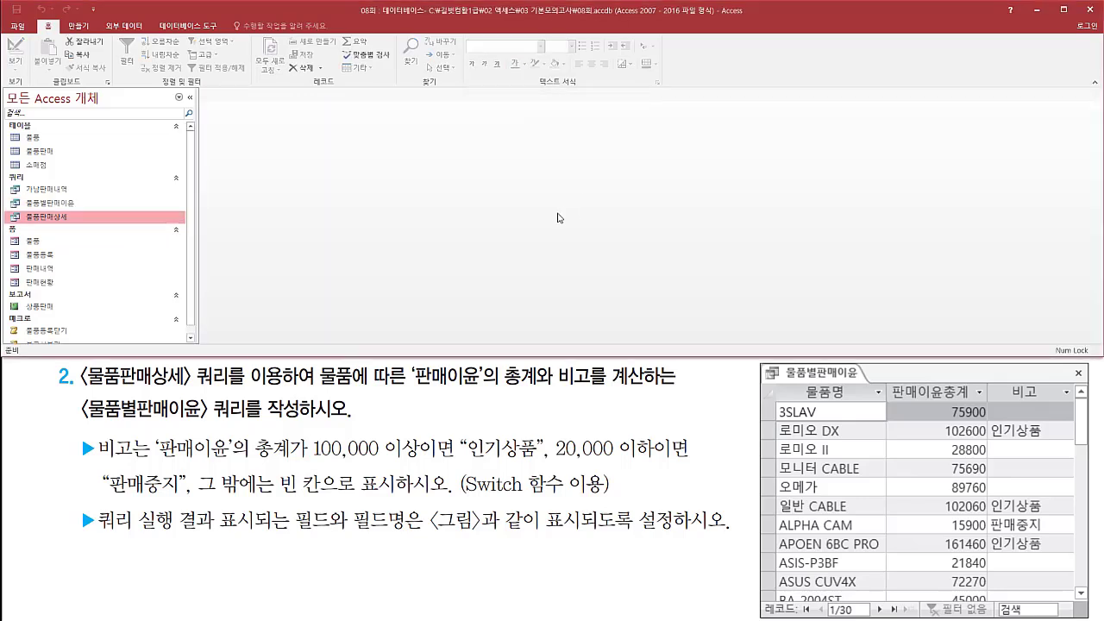
key("ctrl+shift+d")
mouse_move(15, 196)
left_mouse_down()
mouse_move(69, 218)
mouse_move(98, 210)
left_mouse_up()
key("Escape")
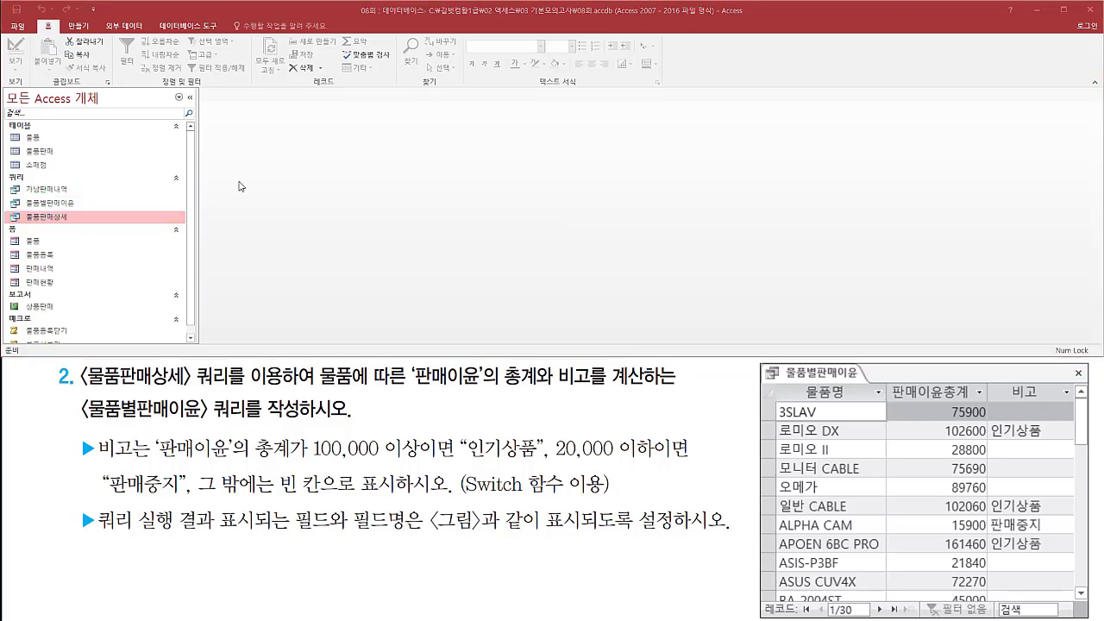
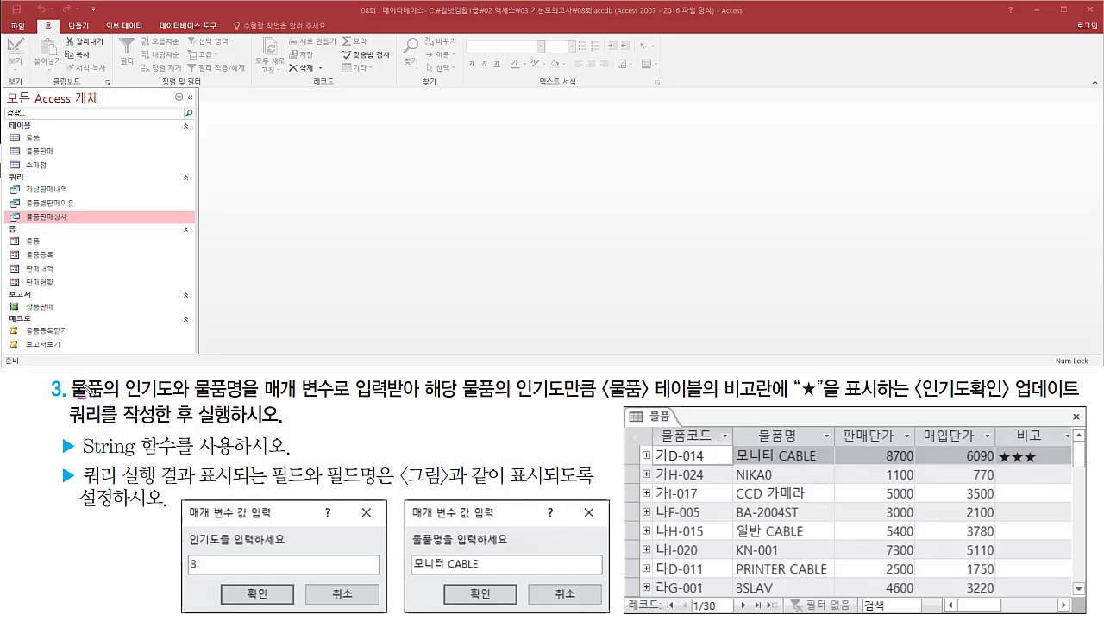
- Read task 3's requirements for the 인기도확인 update query, including its parameters, target table and field, and required function
mouse_move(67, 374)
left_mouse_down()
mouse_move(108, 408)
mouse_move(188, 402)
mouse_move(258, 374)
mouse_move(369, 400)
mouse_move(594, 403)
mouse_move(603, 380)
mouse_move(707, 407)
mouse_move(831, 400)
left_mouse_up()
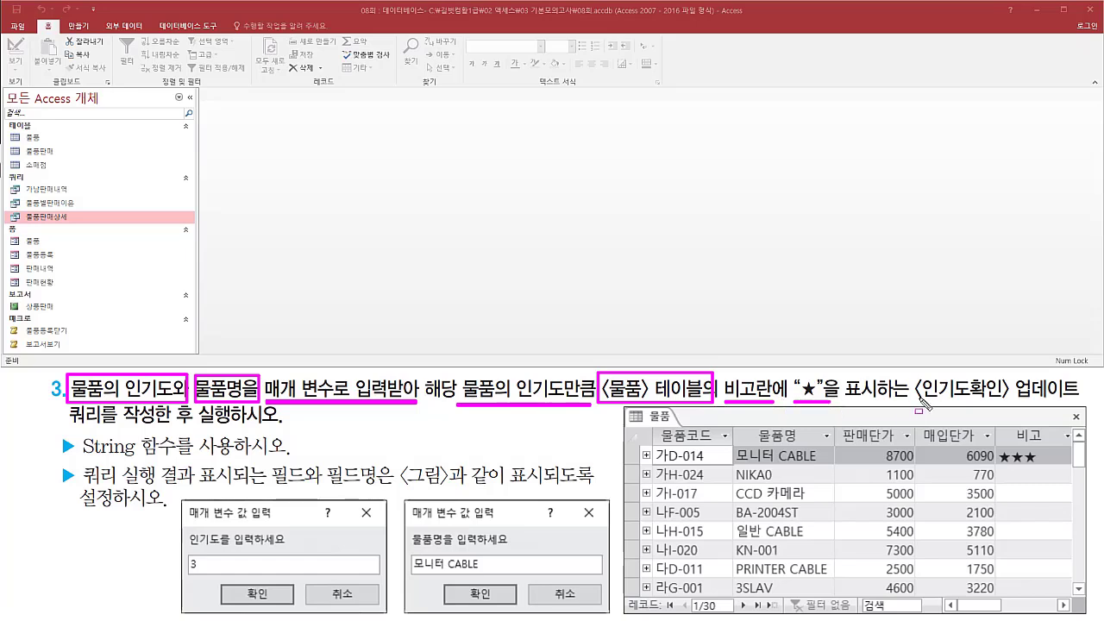
left_click_drag(911, 400, 1078, 400)
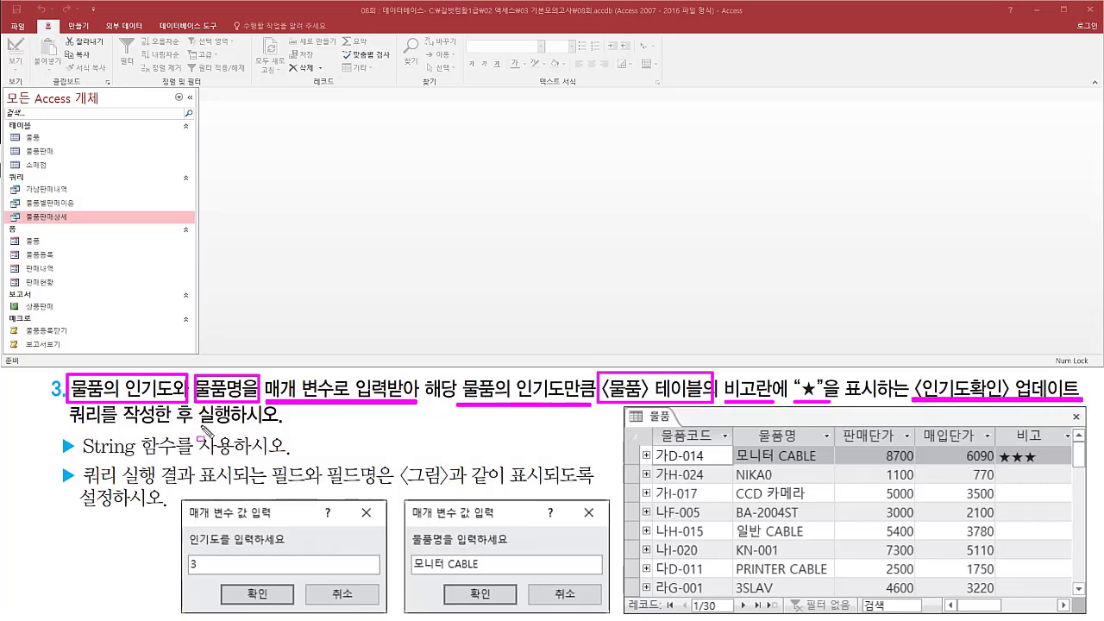
left_click_drag(74, 425, 284, 425)
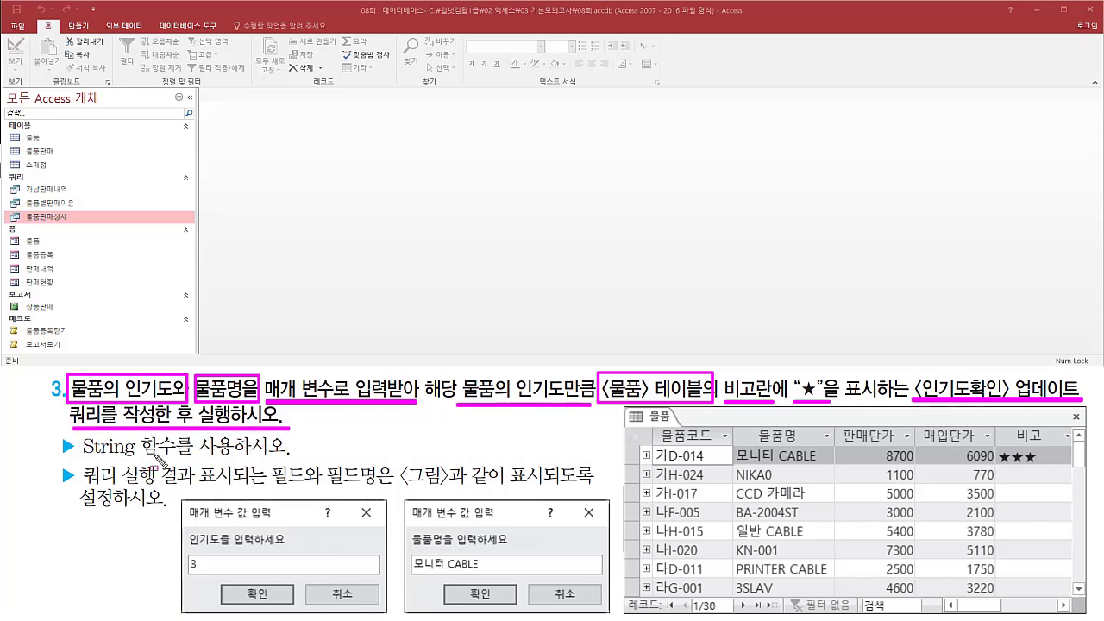
left_click_drag(80, 465, 251, 464)
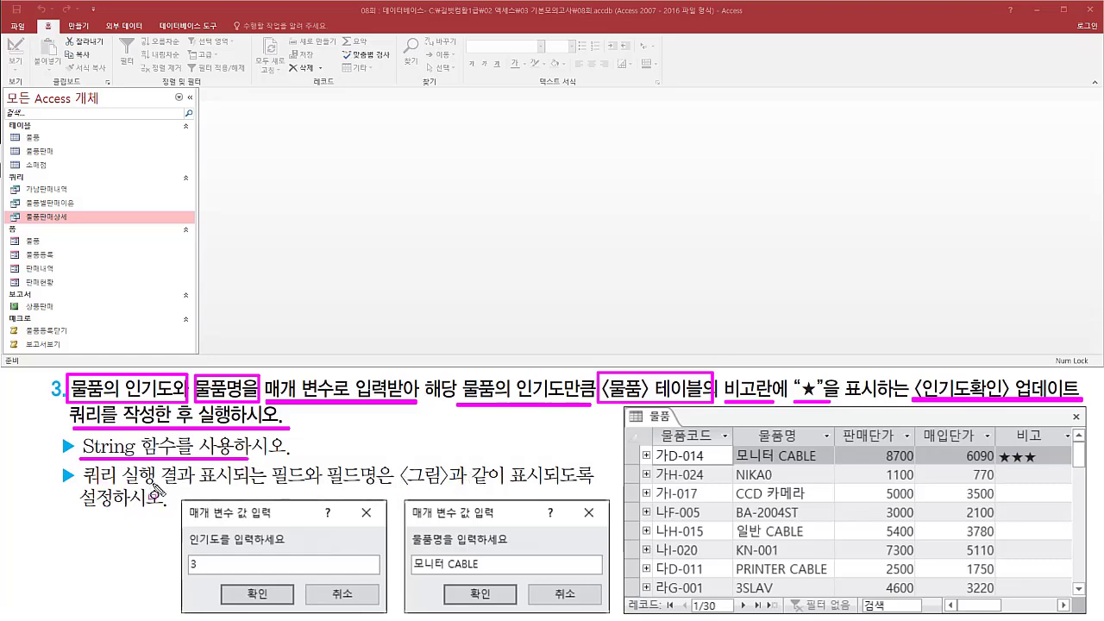
left_click_drag(271, 491, 595, 491)
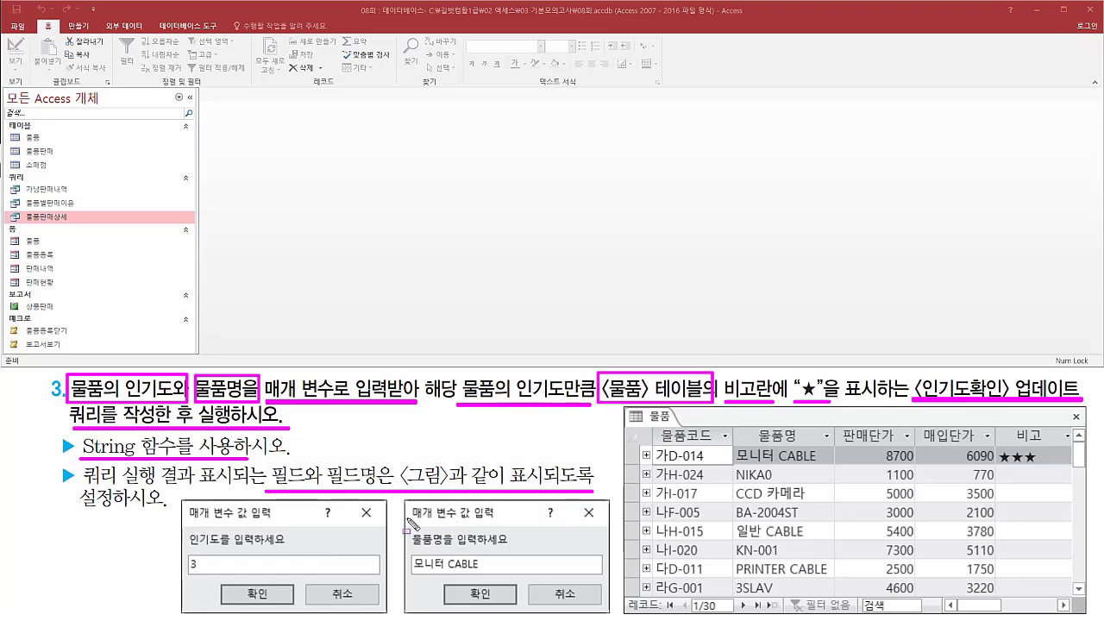
key("Delete")
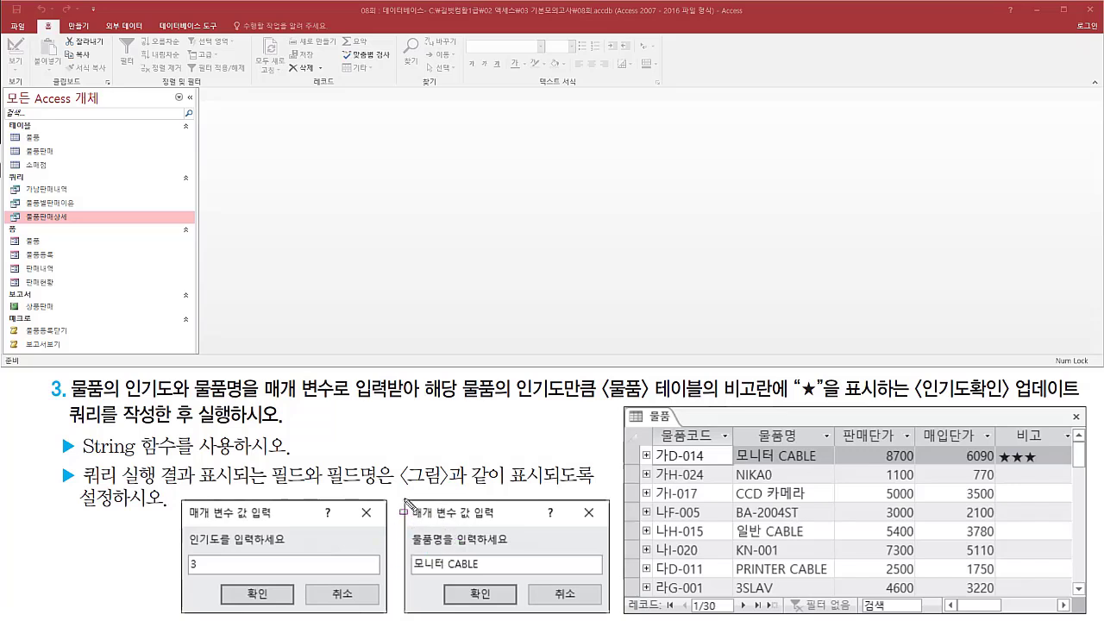
- Examine how the sample 인기도 and 물품명 parameter entries in the figure relate to the 비고 column of the 물품 table
left_click_drag(406, 504, 611, 615)
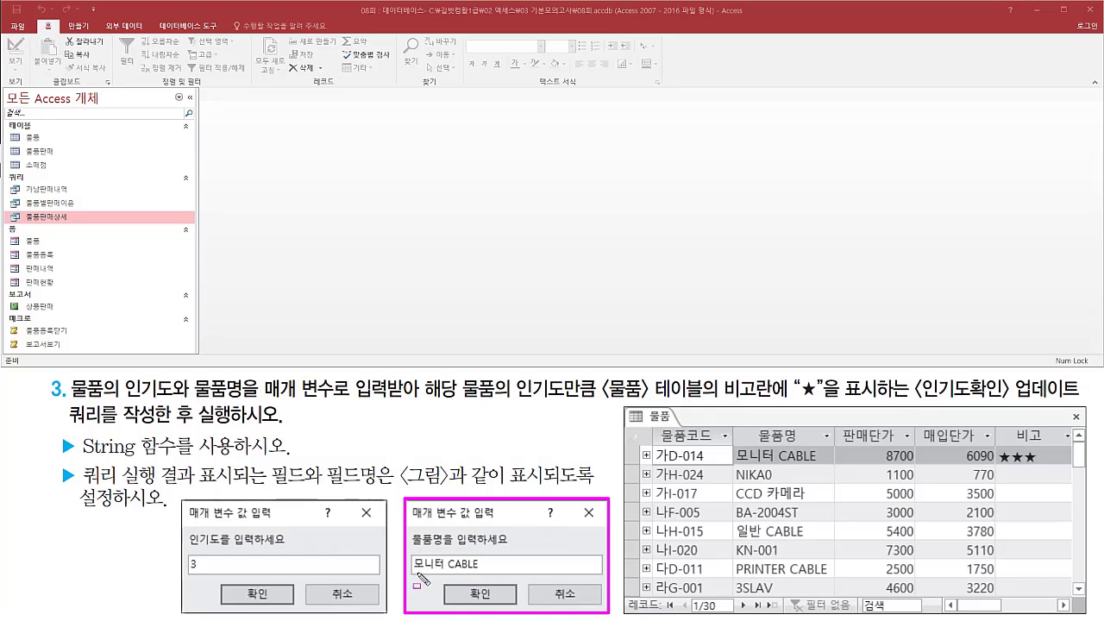
left_click_drag(416, 571, 476, 570)
left_click_drag(735, 464, 826, 464)
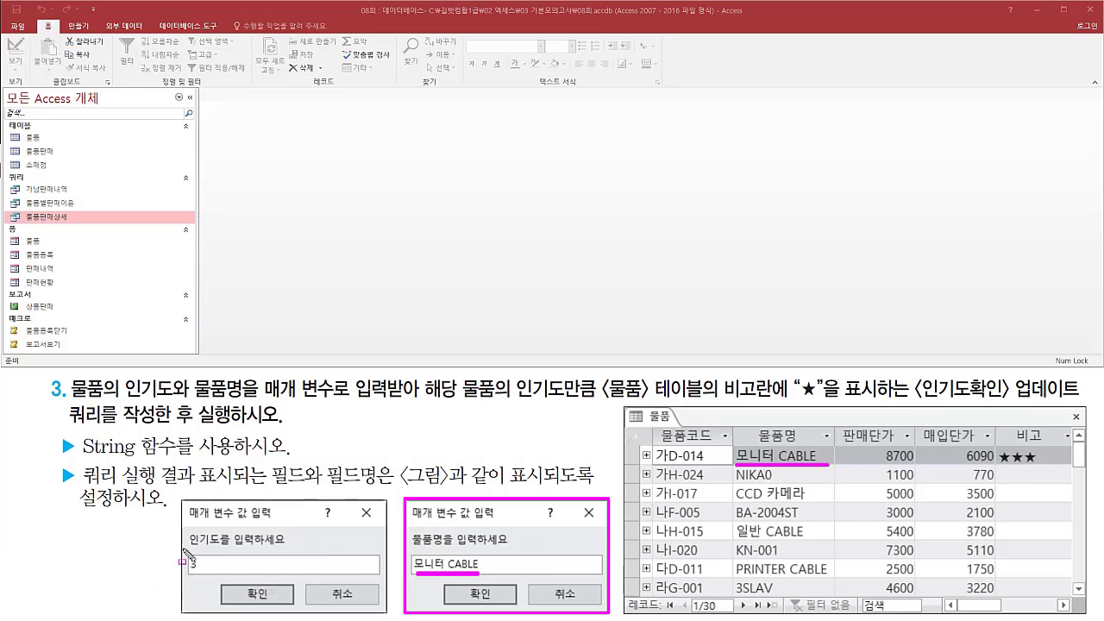
left_click_drag(183, 549, 289, 550)
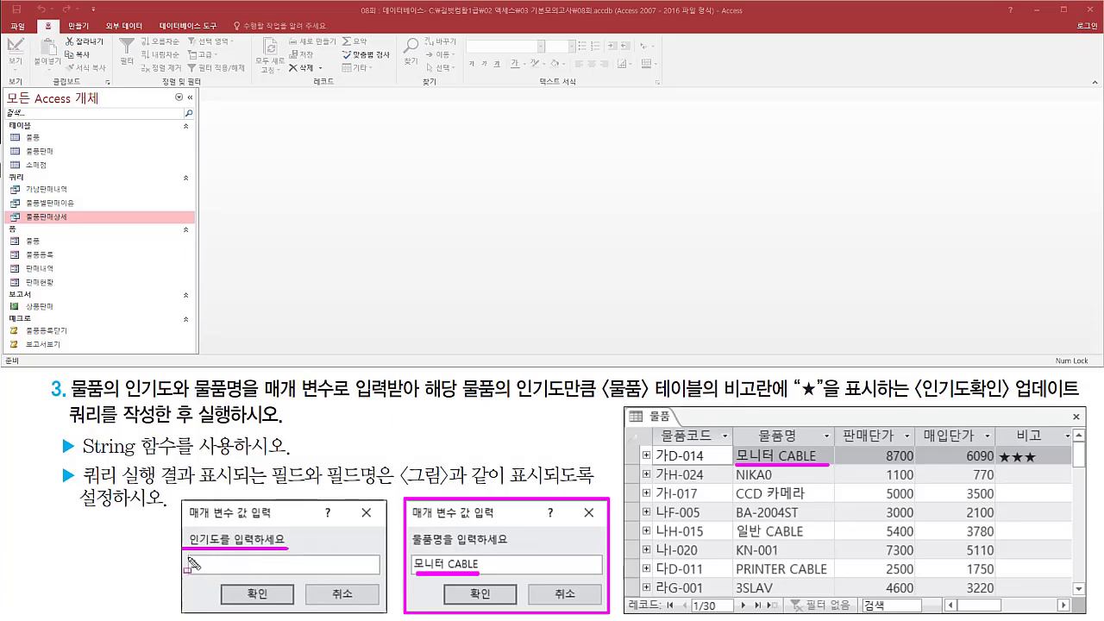
left_click_drag(181, 571, 212, 572)
left_click_drag(626, 409, 682, 426)
mouse_move(997, 419)
left_mouse_down()
mouse_move(1029, 443)
mouse_move(1059, 445)
left_mouse_up()
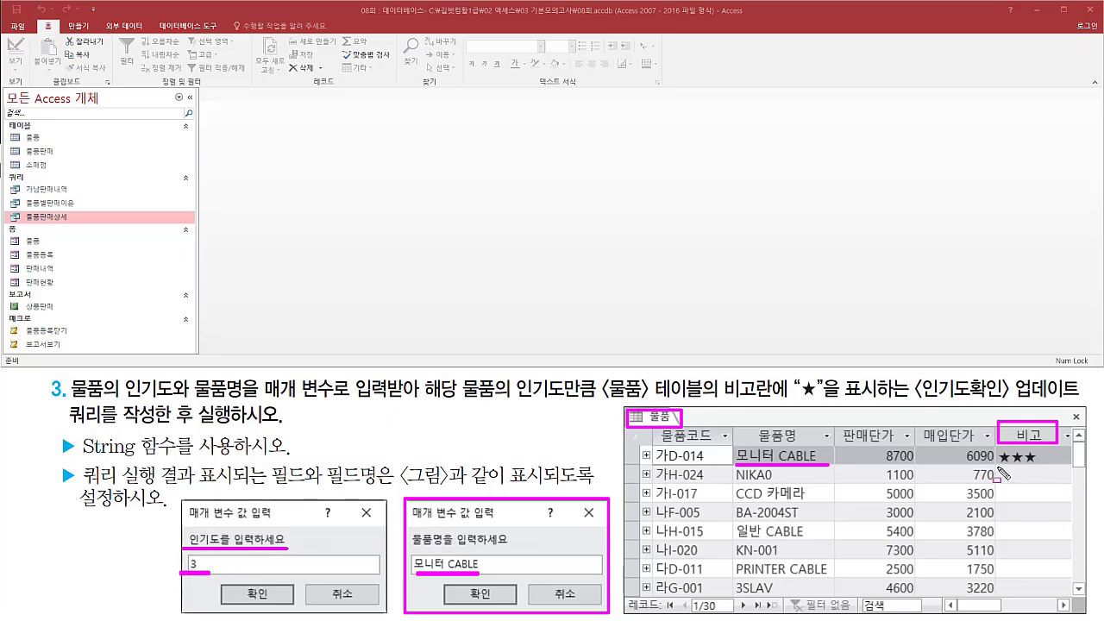
left_click_drag(998, 467, 1035, 466)
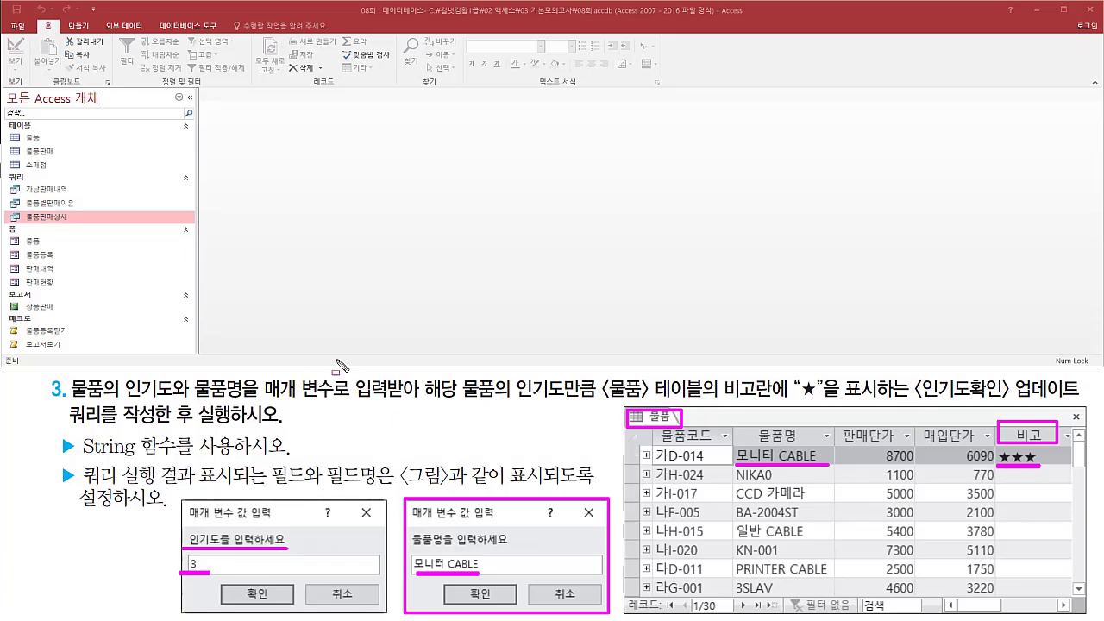
key("Escape")
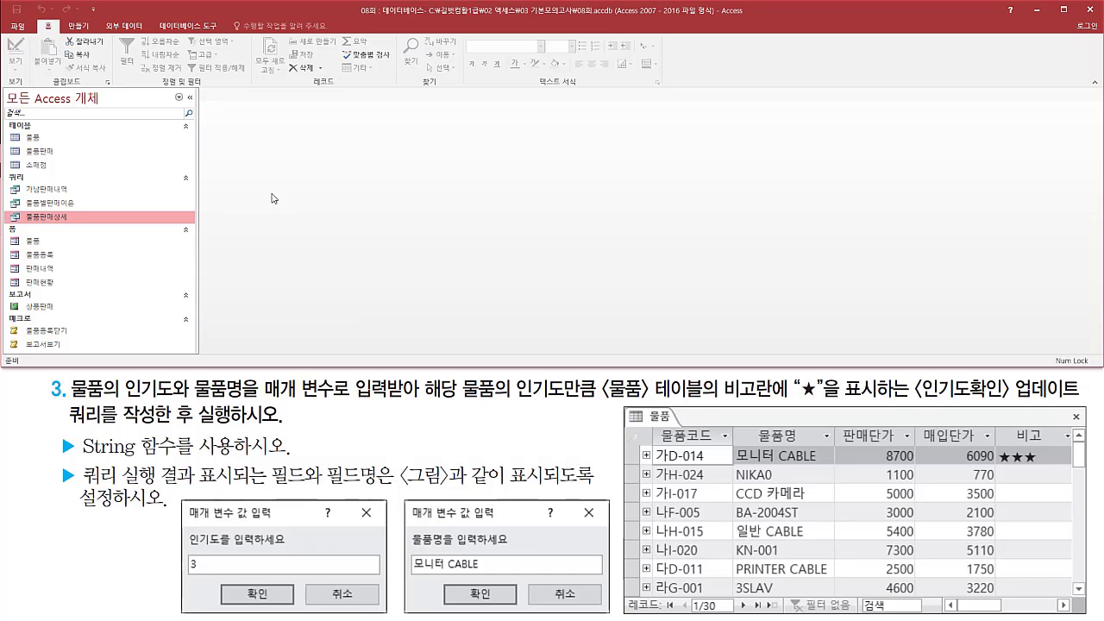
- Create a new query in design view based on the 물품 table and close the table selection
left_click(70, 28)
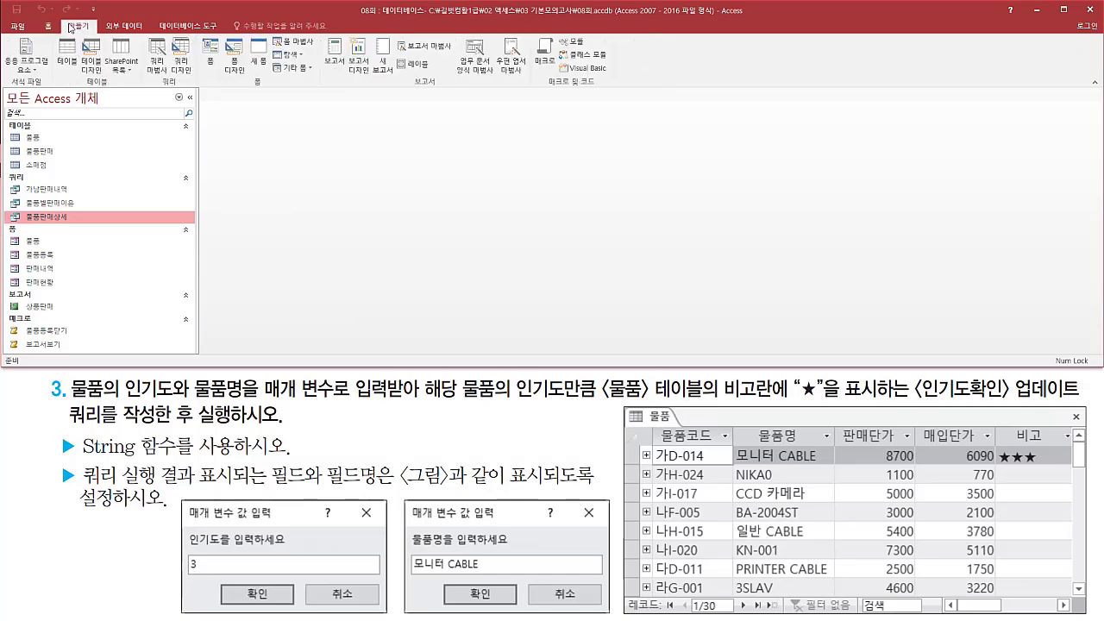
left_click(182, 60)
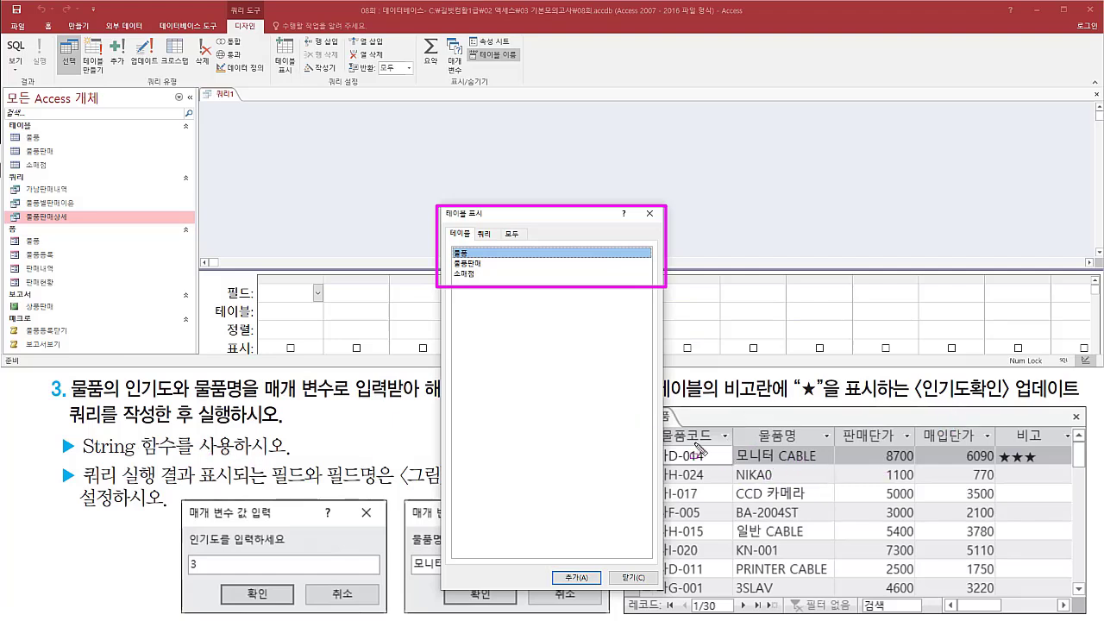
left_click(470, 254)
double_click(470, 254)
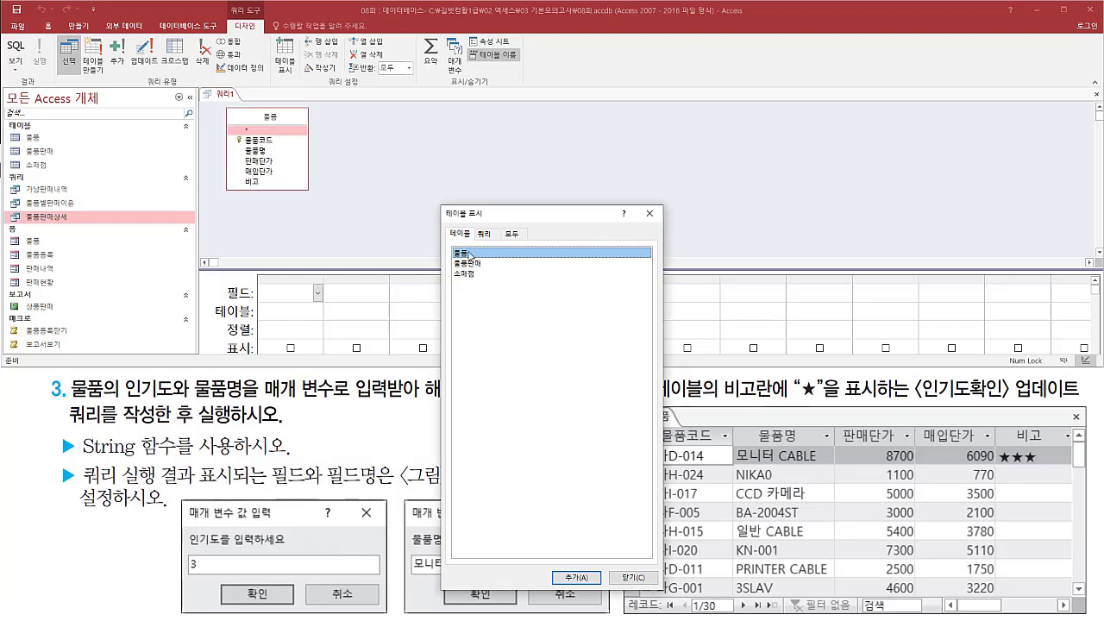
left_click_drag(220, 102, 315, 197)
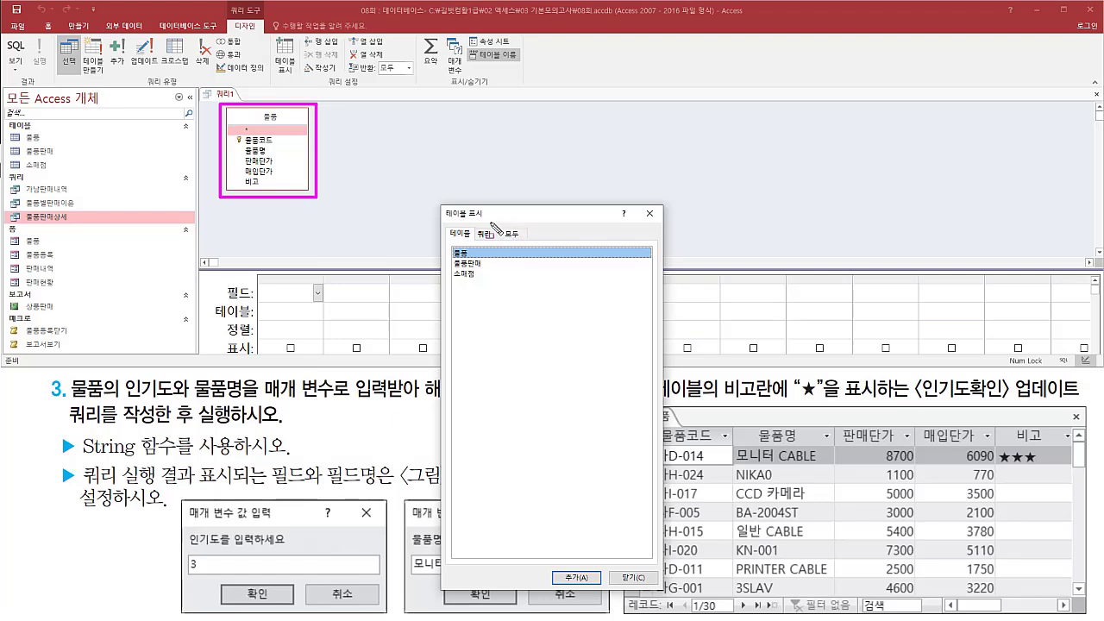
left_click_drag(640, 204, 663, 224)
key("Escape")
left_click(652, 214)
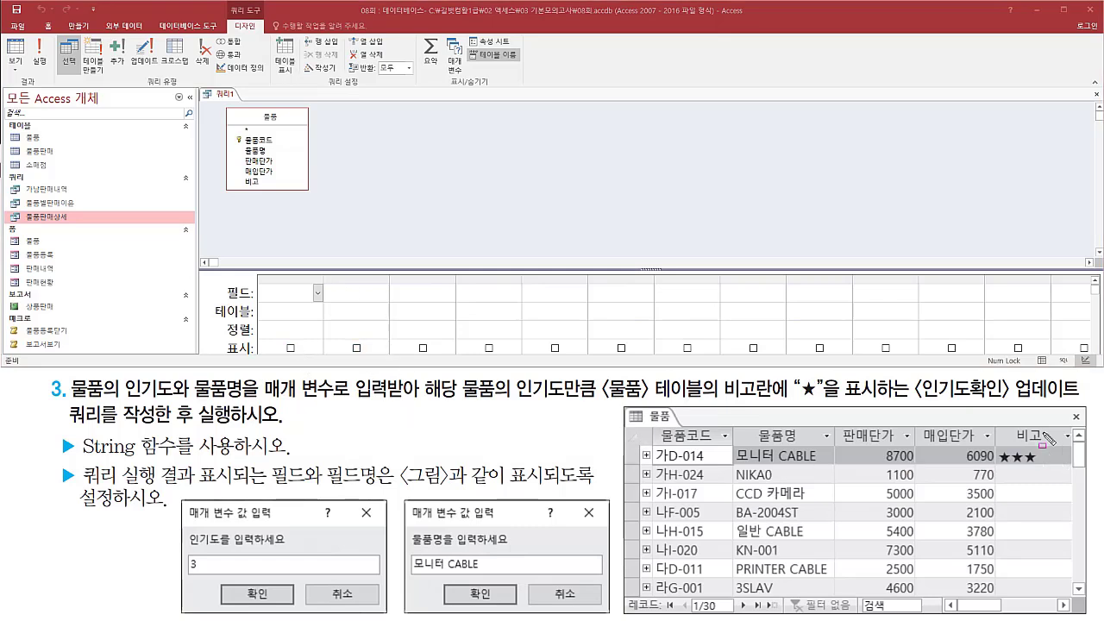
- Add the 비고 and 물품명 fields of the 물품 table to the query's design grid
mouse_move(1003, 422)
left_mouse_down()
mouse_move(1051, 447)
mouse_move(1042, 466)
left_mouse_up()
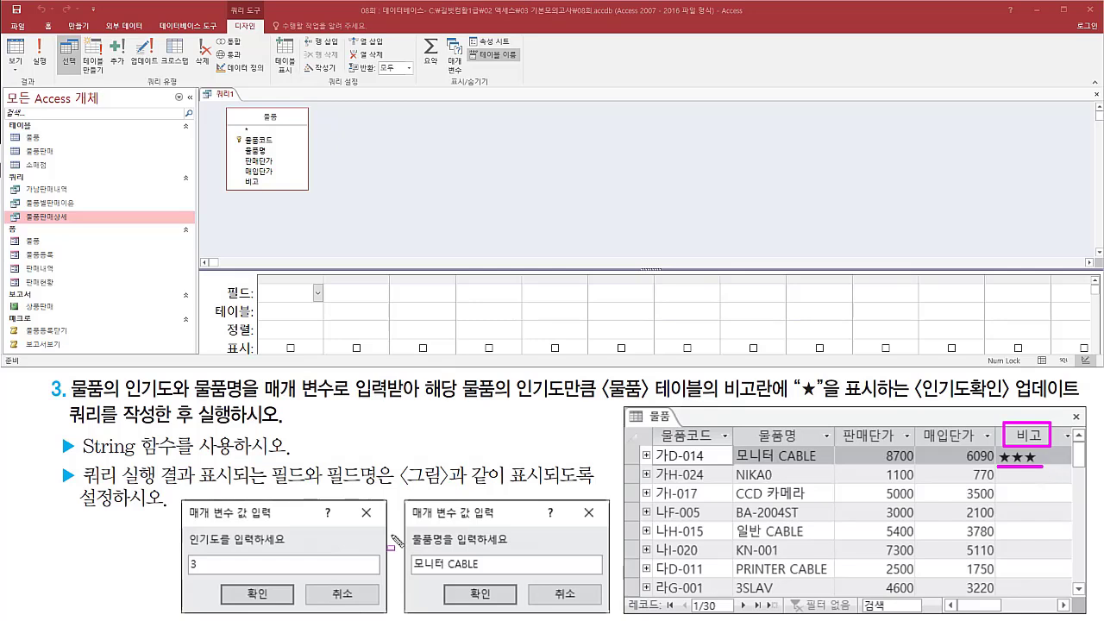
left_click_drag(183, 570, 202, 571)
left_click(273, 183)
double_click(272, 183)
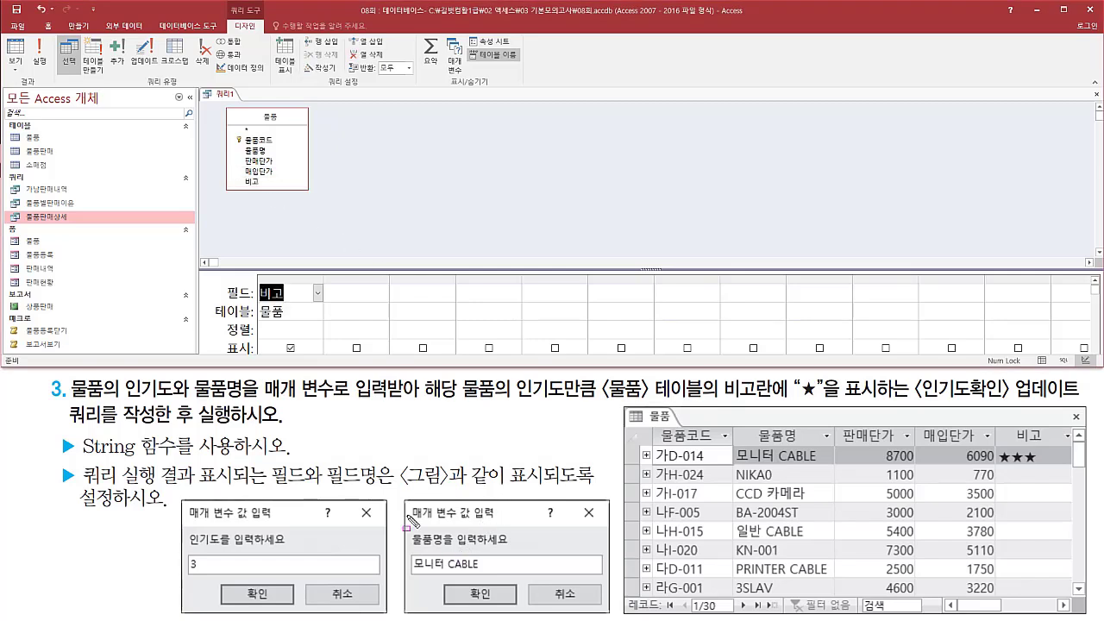
left_click_drag(406, 530, 508, 549)
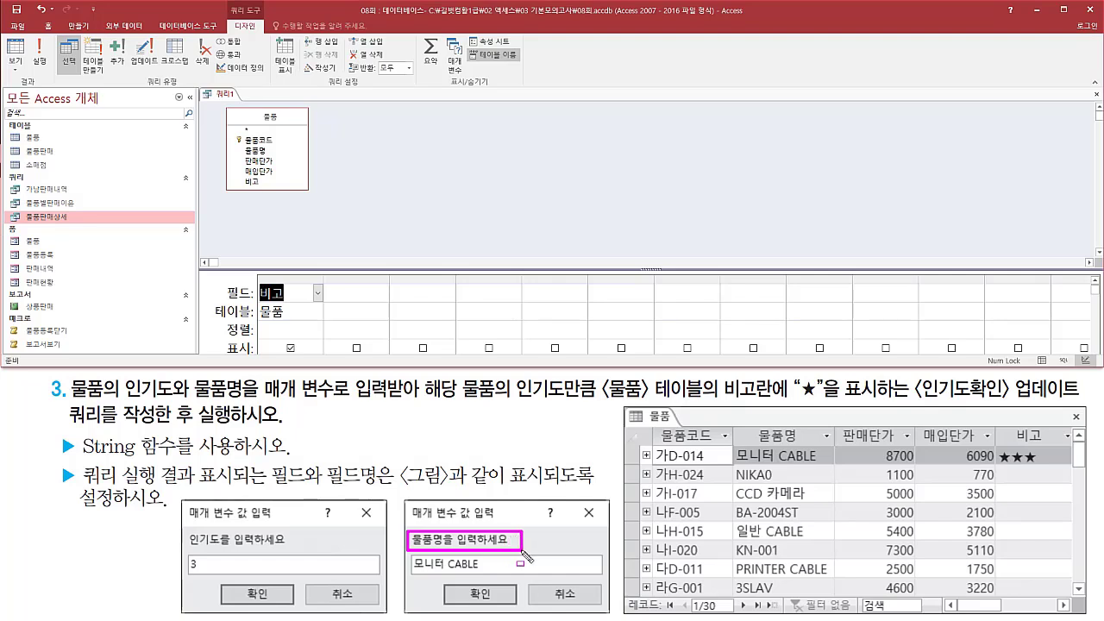
key("Escape")
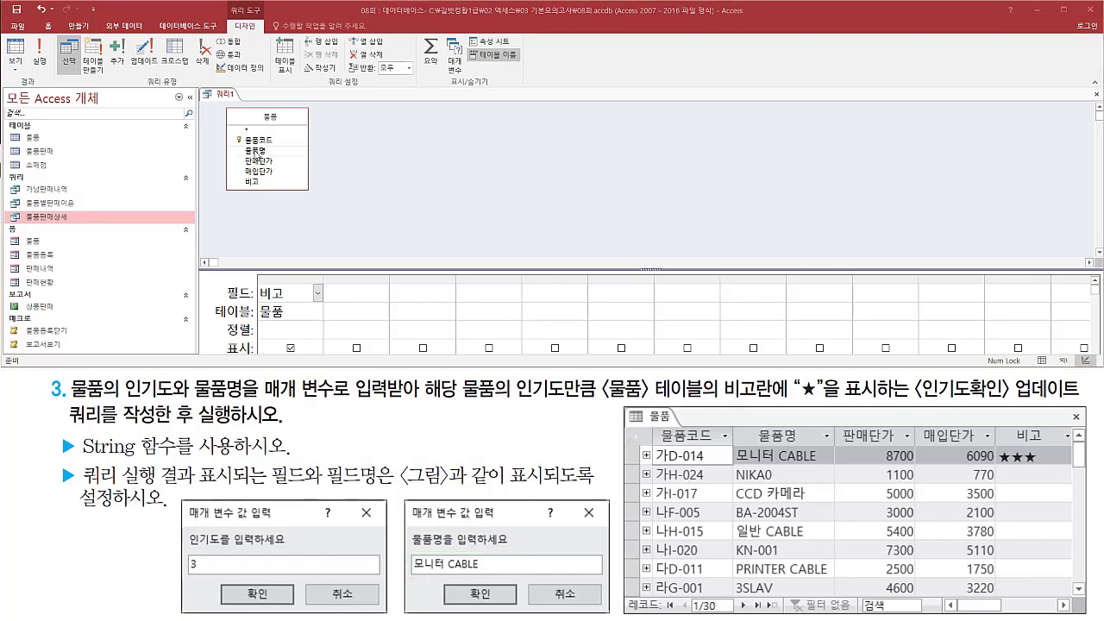
left_click(268, 152)
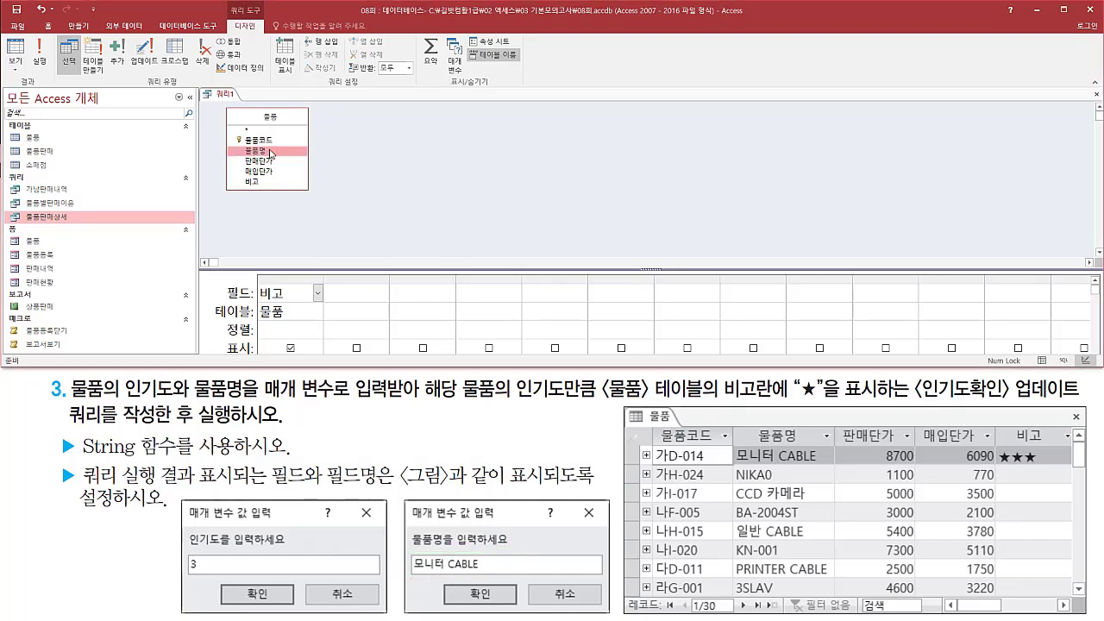
double_click(271, 153)
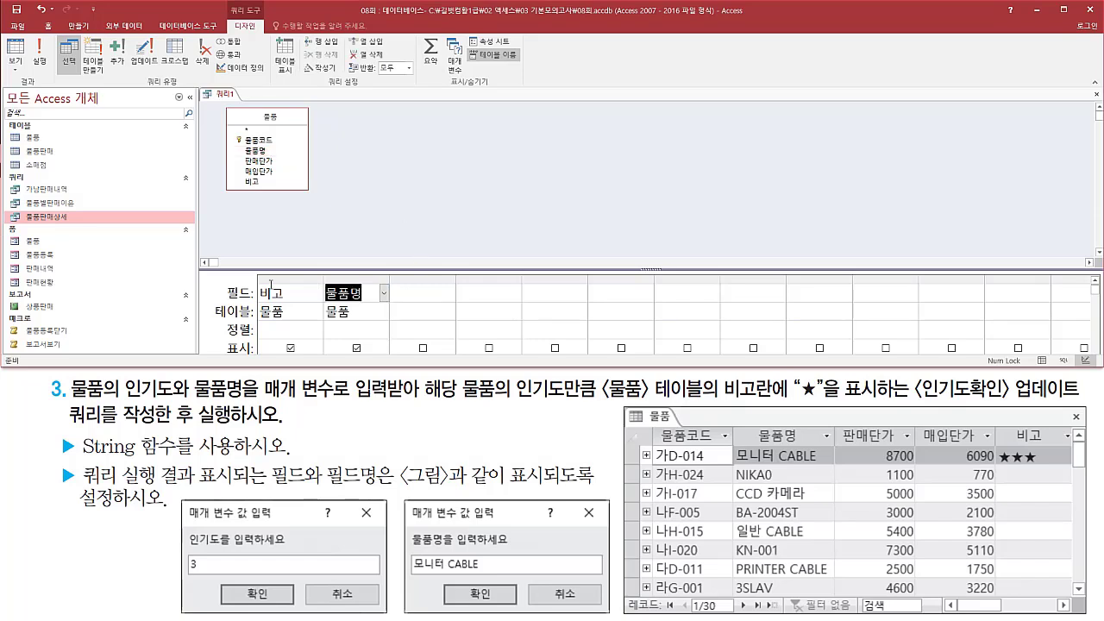
mouse_move(252, 270)
left_mouse_down()
mouse_move(338, 336)
mouse_move(390, 333)
left_mouse_up()
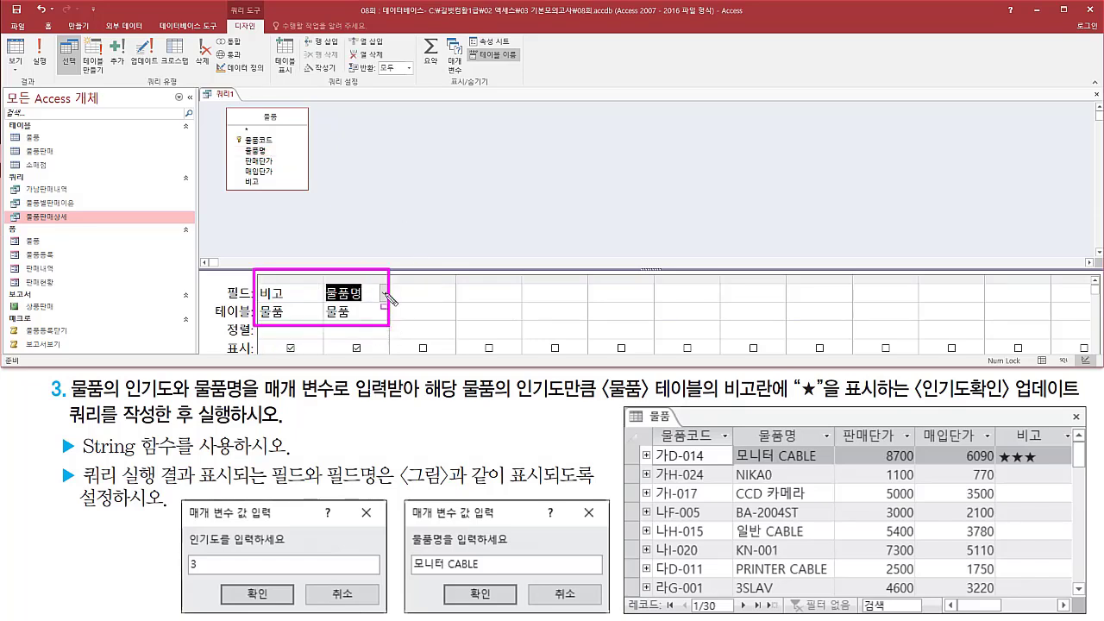
key("Escape")
- Enlarge the query's design grid to expose its 조건 and 또는 rows
left_click_drag(400, 272, 405, 207)
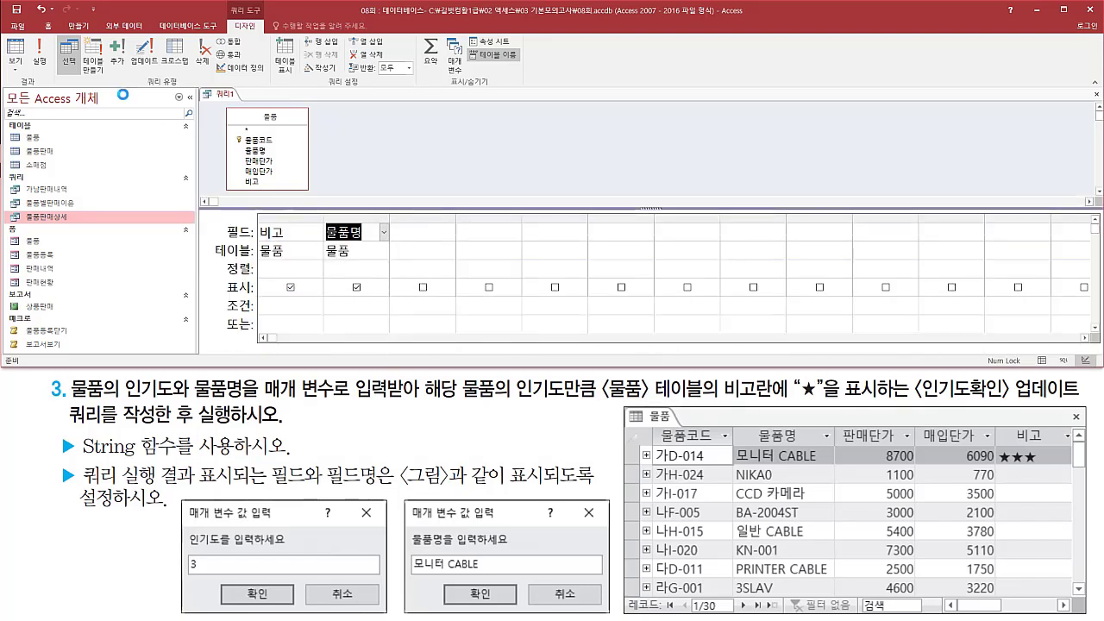
mouse_move(50, 32)
left_mouse_down()
mouse_move(69, 57)
mouse_move(274, 88)
left_mouse_up()
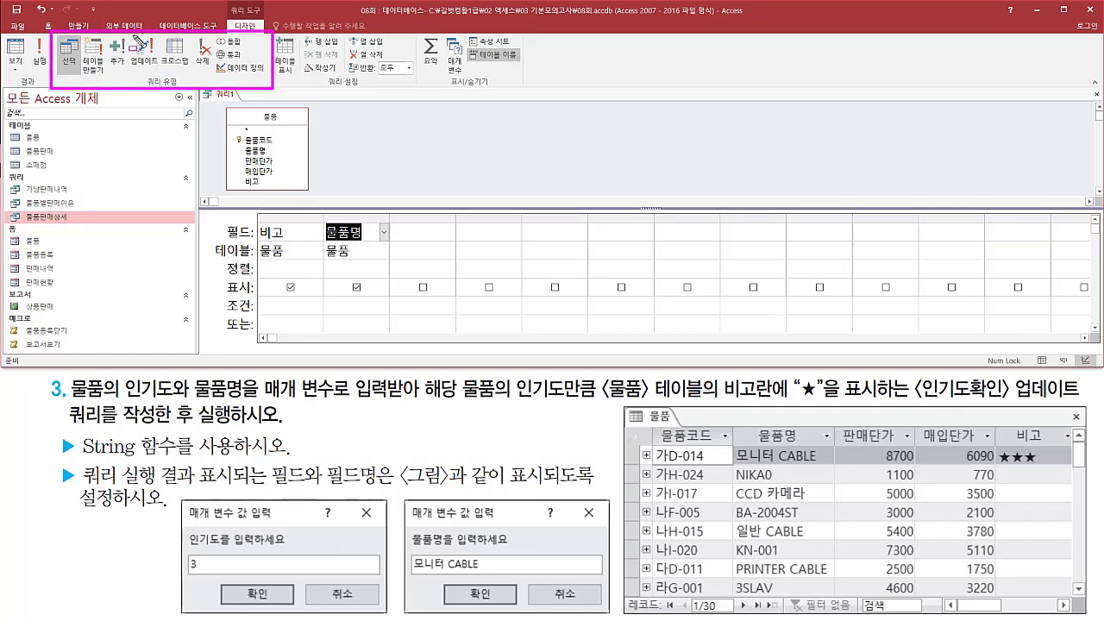
- Convert the new query based on 물품 into an update query so the design grid has an 업데이트 row
left_click_drag(131, 35, 162, 71)
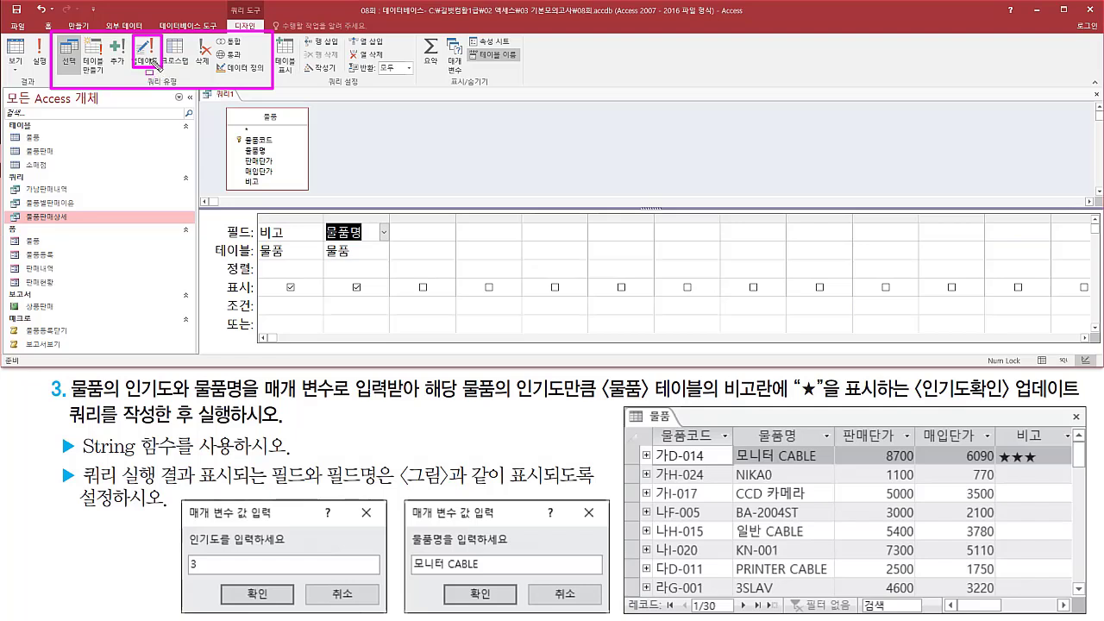
key("Escape")
left_click(145, 57)
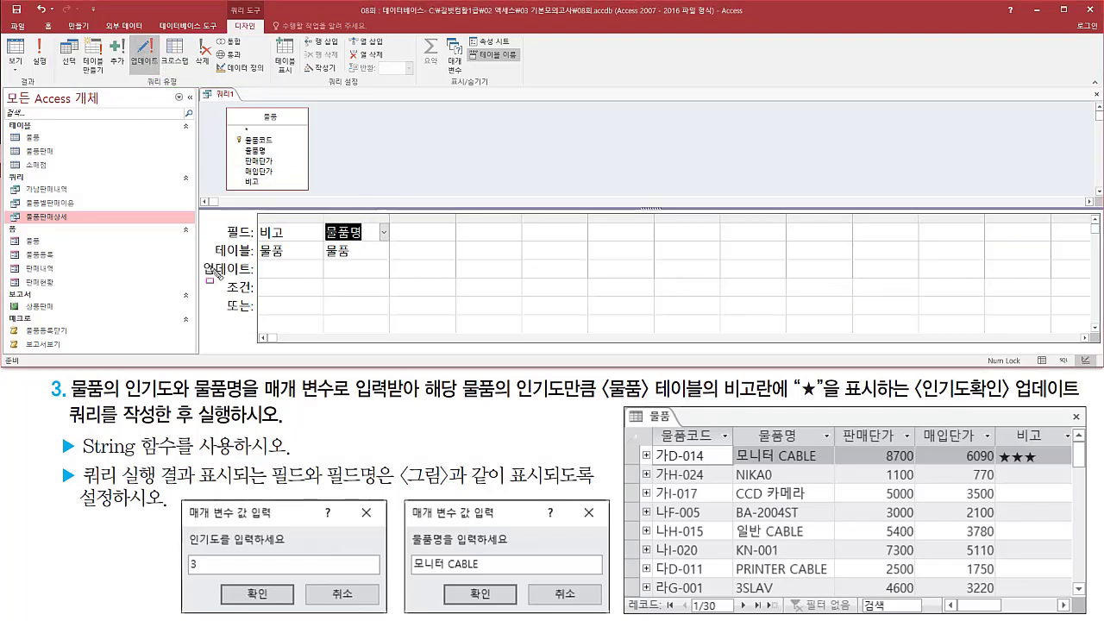
mouse_move(201, 258)
left_mouse_down()
mouse_move(228, 280)
mouse_move(261, 277)
left_mouse_up()
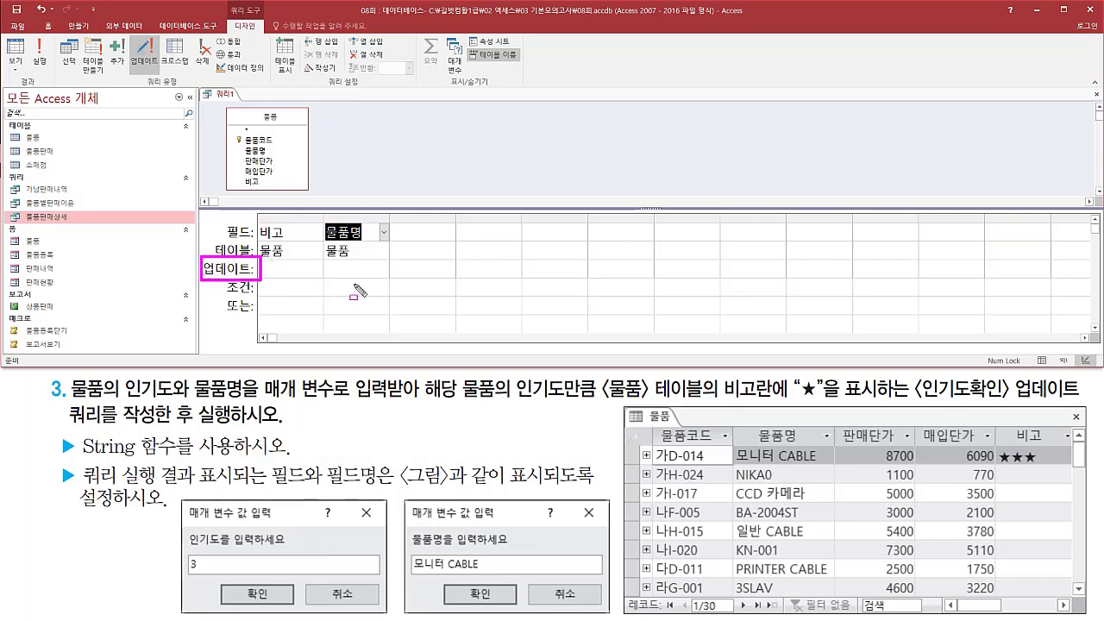
- Examine the 물품명 parameter prompt and its matching record in the figure to determine the 물품명 criterion
mouse_move(405, 497)
left_mouse_down()
mouse_move(604, 512)
mouse_move(587, 614)
left_mouse_up()
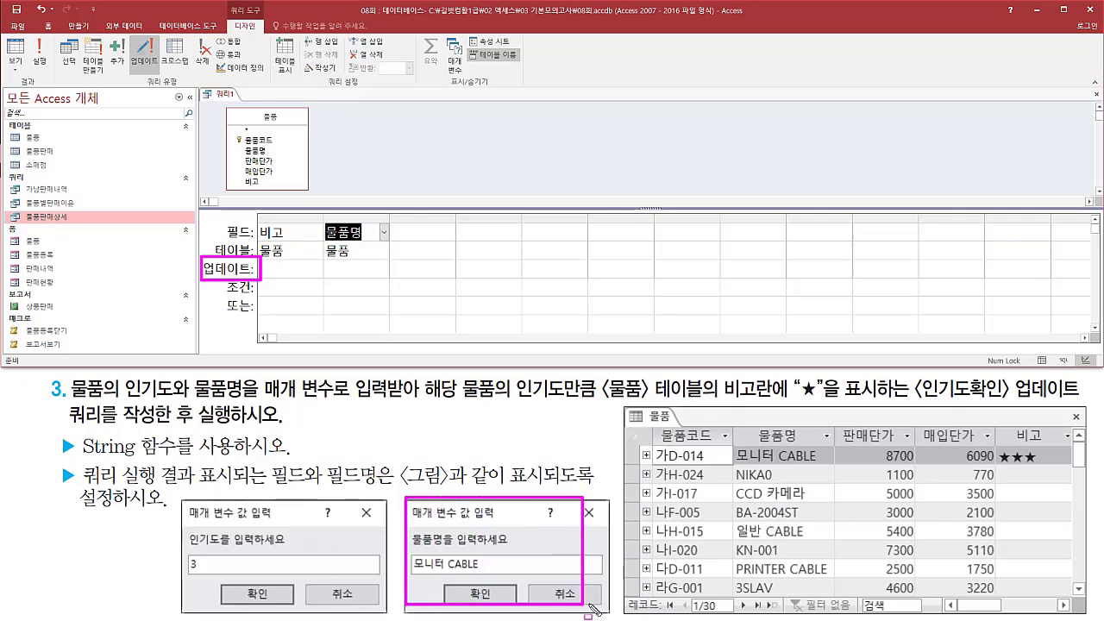
key("Escape")
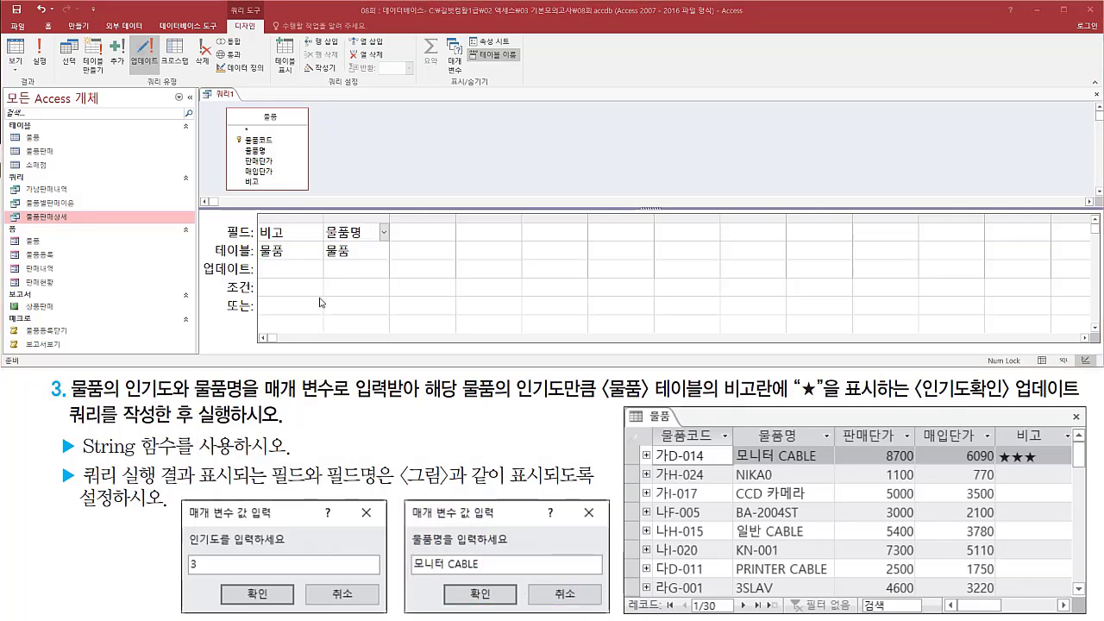
mouse_move(411, 574)
left_mouse_down()
mouse_move(488, 573)
mouse_move(492, 558)
mouse_move(412, 559)
mouse_move(410, 572)
left_mouse_up()
left_click_drag(733, 444, 836, 466)
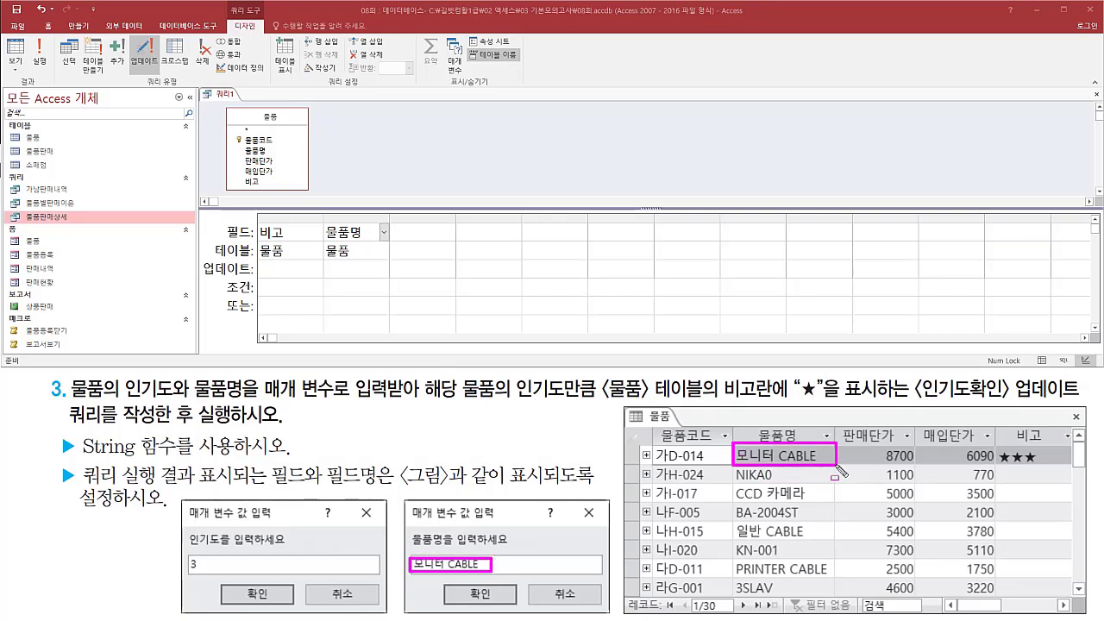
left_click_drag(997, 467, 1052, 464)
left_click_drag(322, 277, 388, 294)
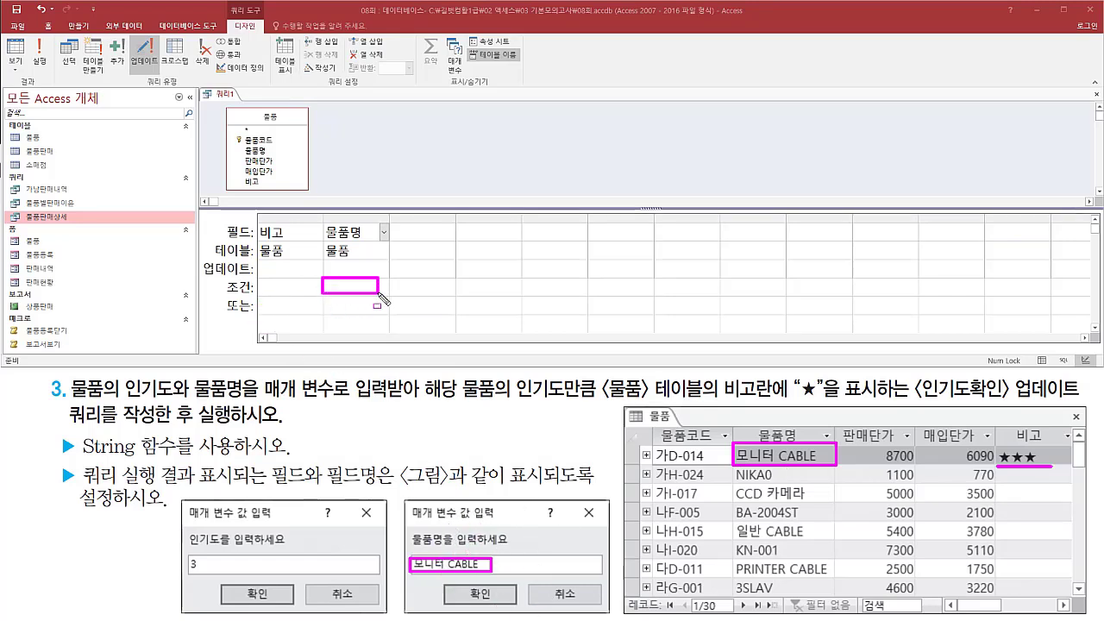
left_click_drag(406, 527, 516, 548)
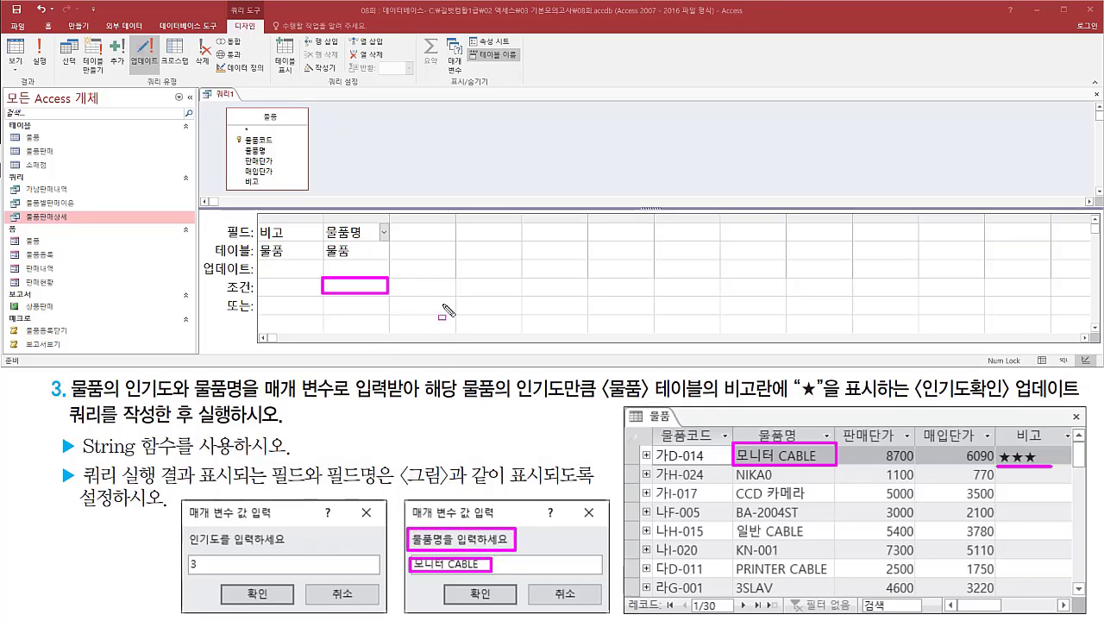
key("Escape")
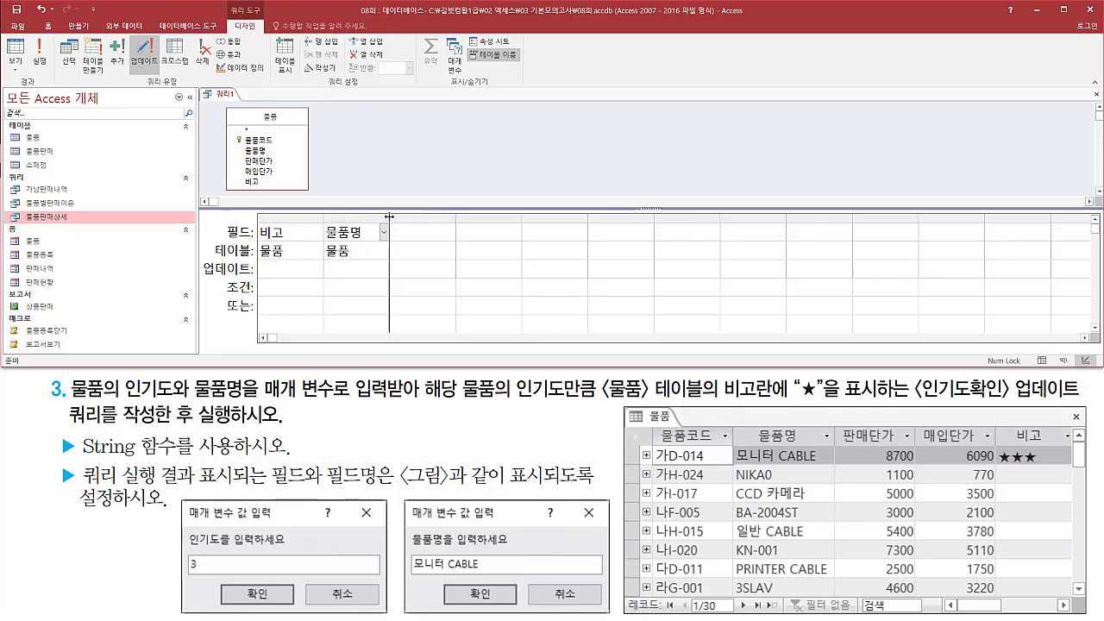
- Widen the 물품명 column in the design grid and set its 조건 to [물품명을 입력하세요]
left_click_drag(389, 217, 670, 218)
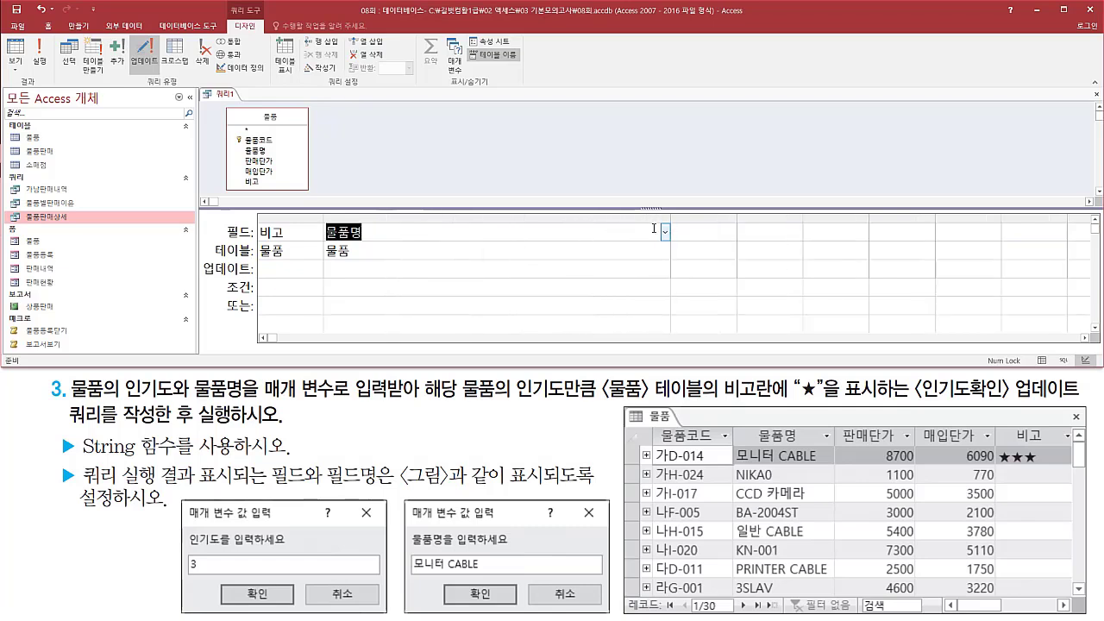
left_click(398, 289)
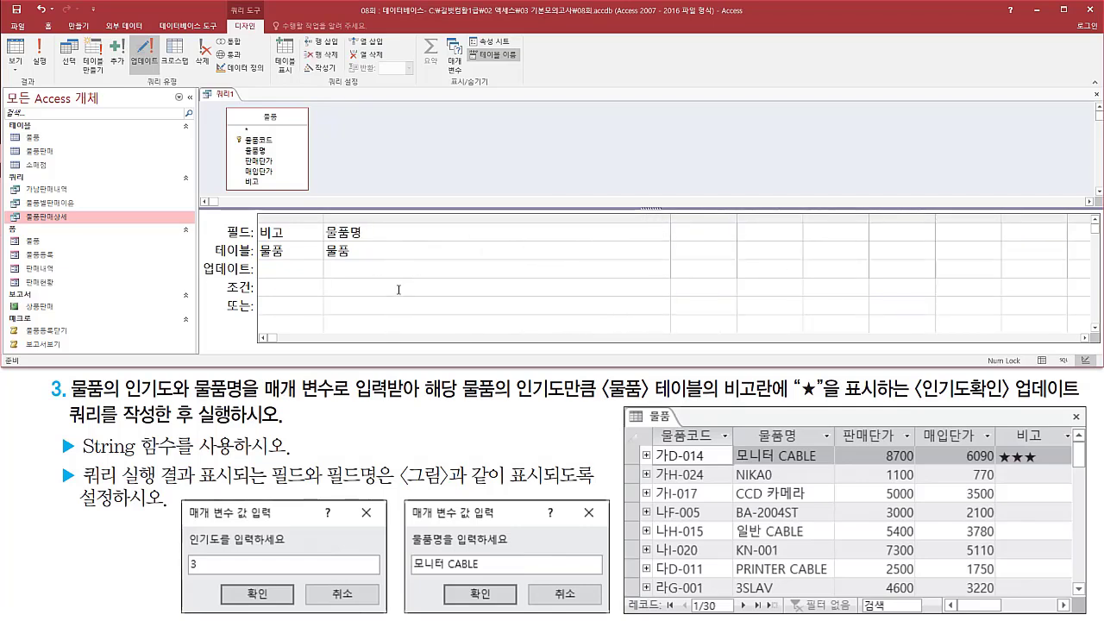
type("[")
type("무")
type("품명을")
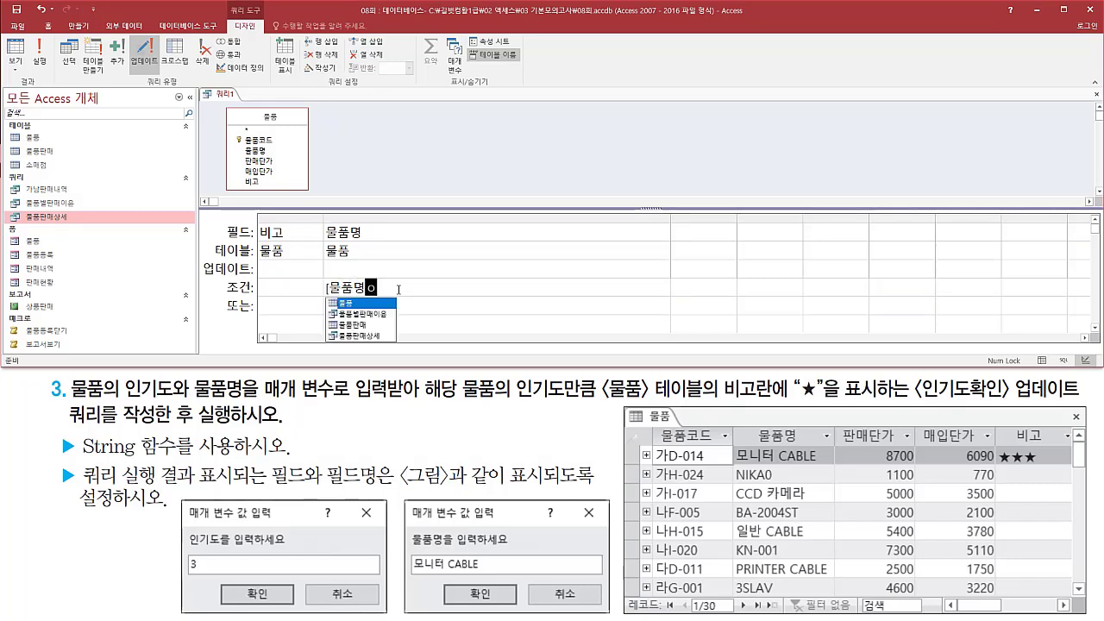
type(" 입력하세요")
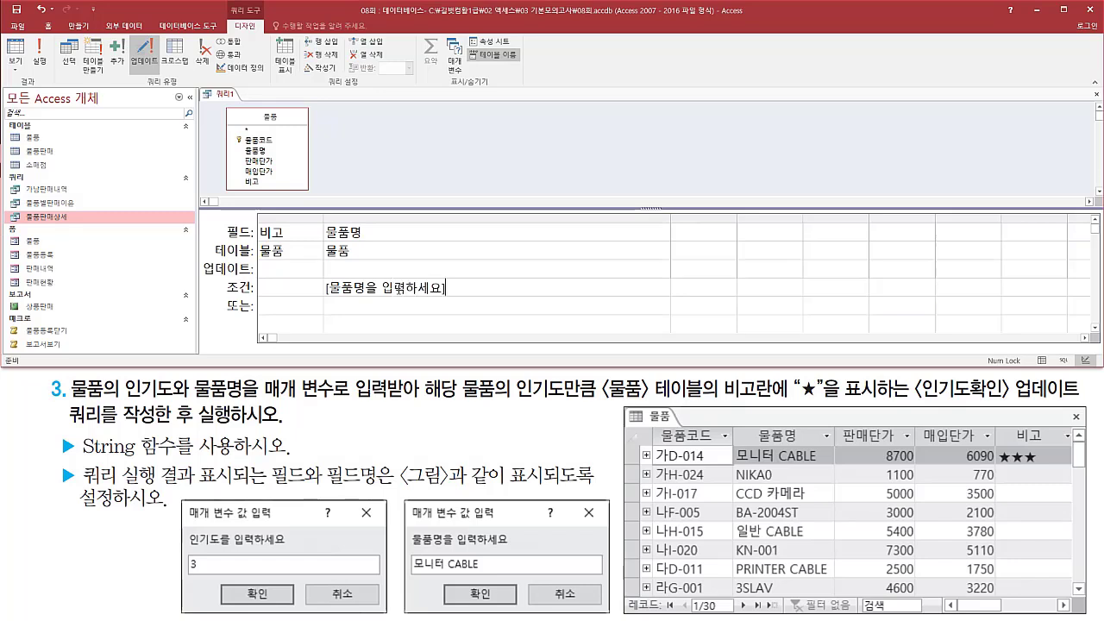
- Examine how the 인기도 parameter in the figure relates to the stars in the 비고 column for the chosen 물품명
key("ctrl+shift+d")
mouse_move(320, 273)
left_mouse_down()
mouse_move(338, 288)
mouse_move(455, 300)
left_mouse_up()
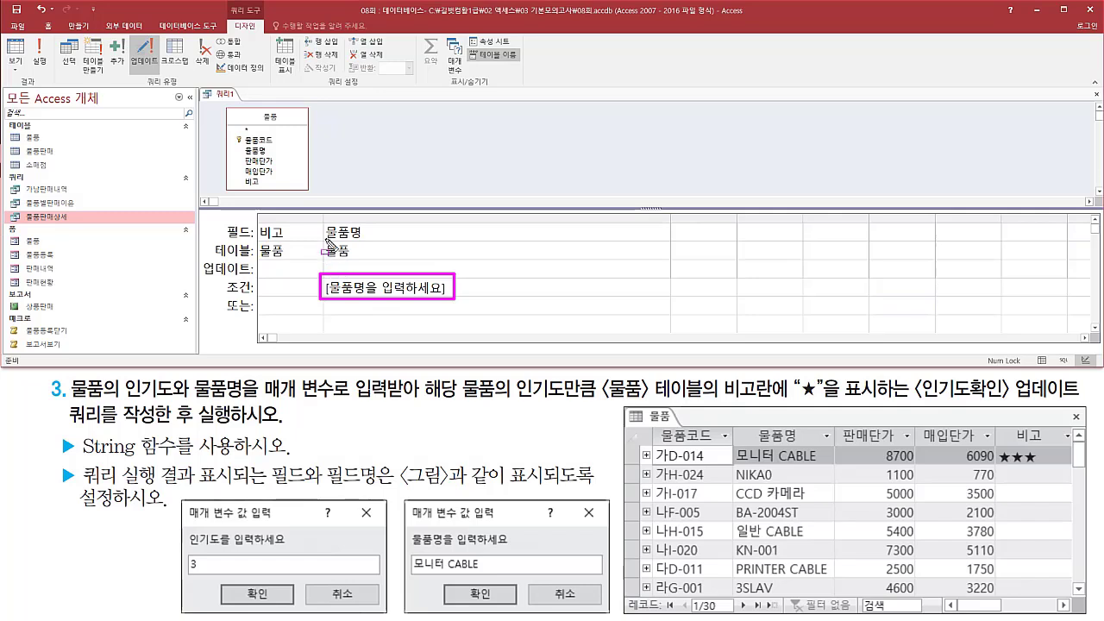
left_click_drag(325, 240, 363, 240)
left_click_drag(1003, 432, 1051, 448)
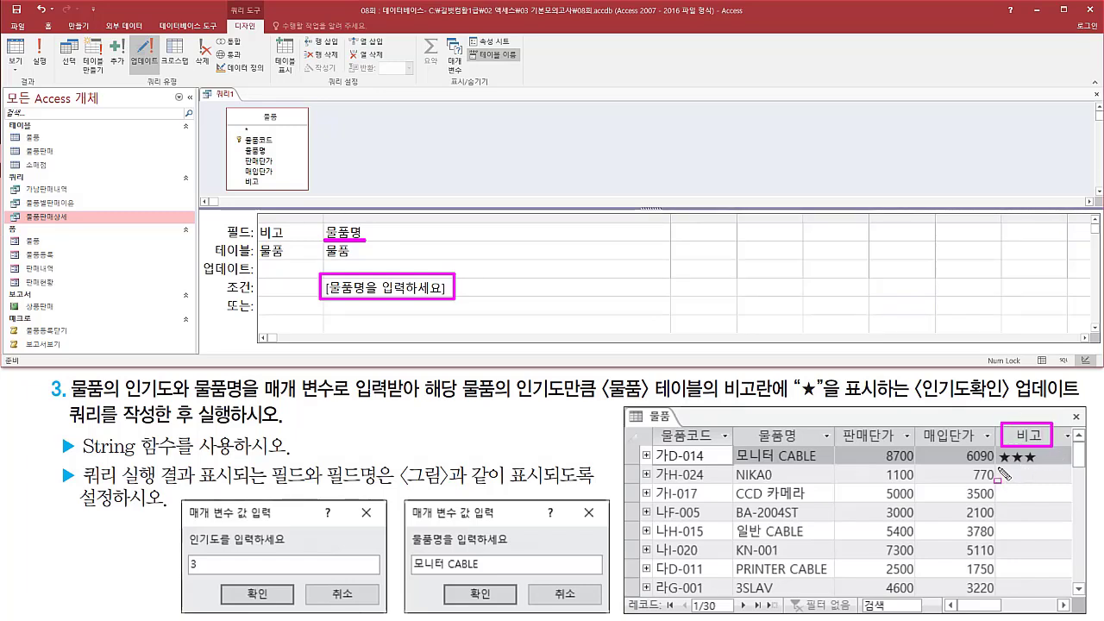
left_click_drag(997, 466, 1035, 466)
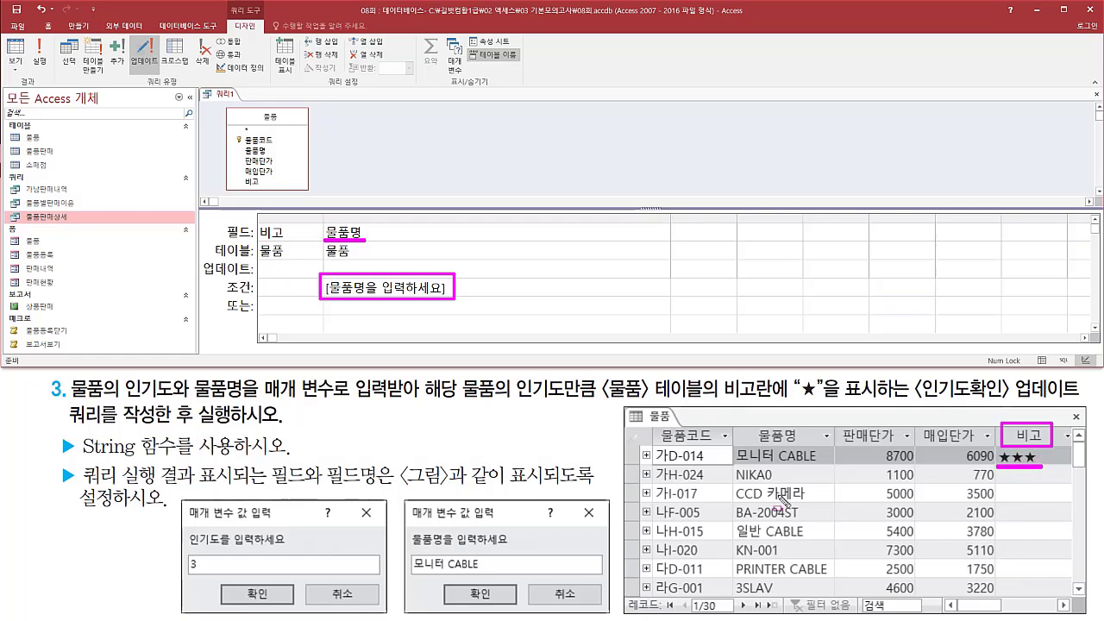
mouse_move(181, 505)
left_mouse_down()
mouse_move(317, 607)
mouse_move(401, 620)
mouse_move(390, 614)
left_mouse_up()
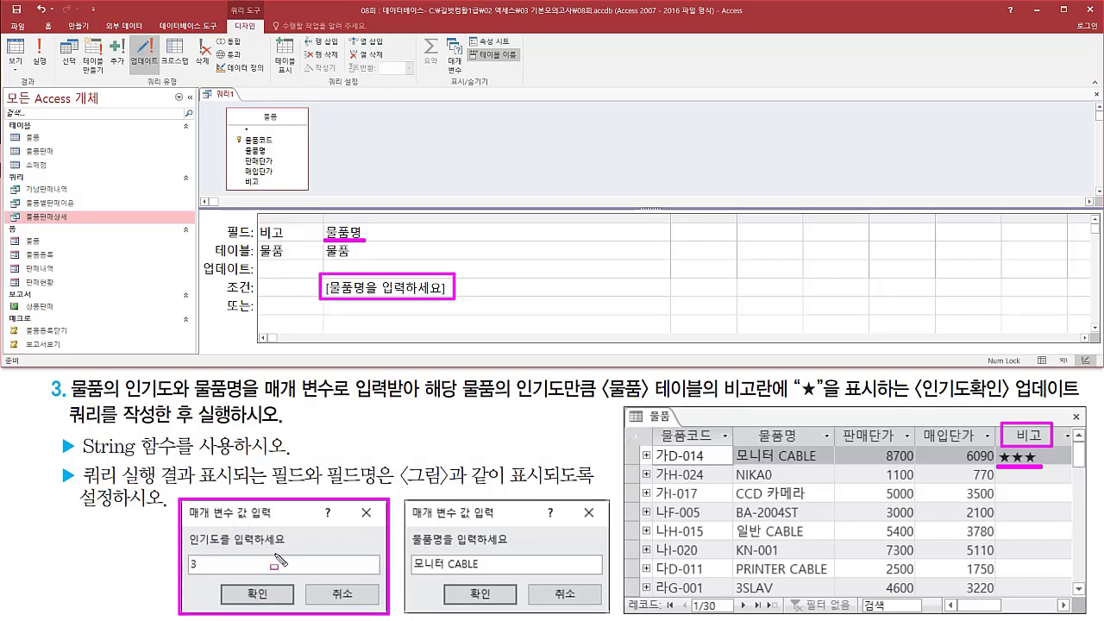
left_click_drag(186, 572, 207, 573)
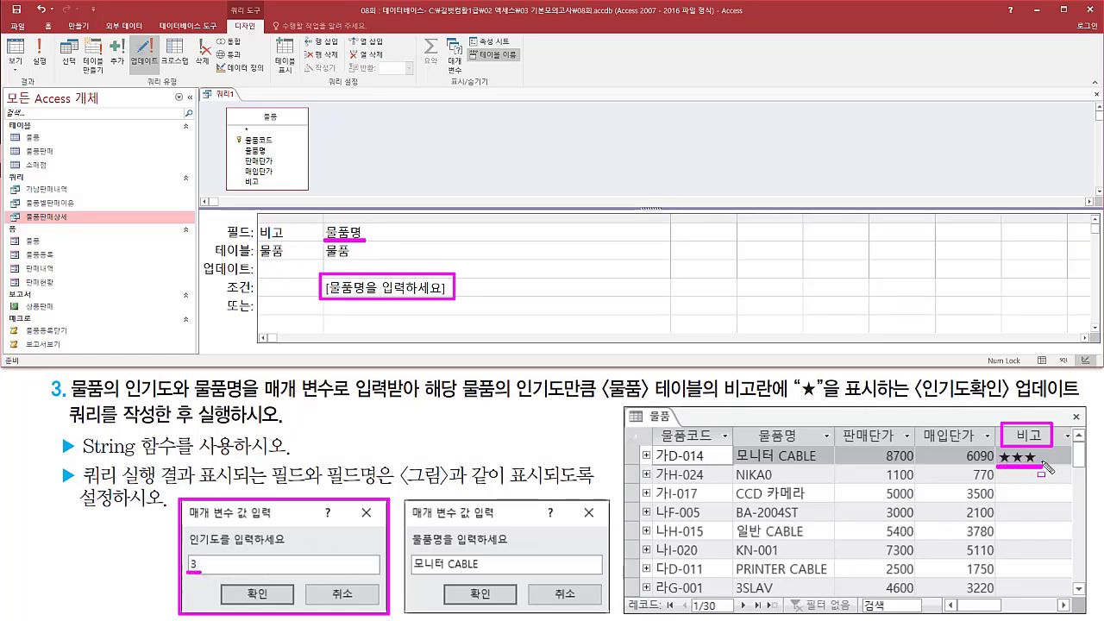
key("Escape")
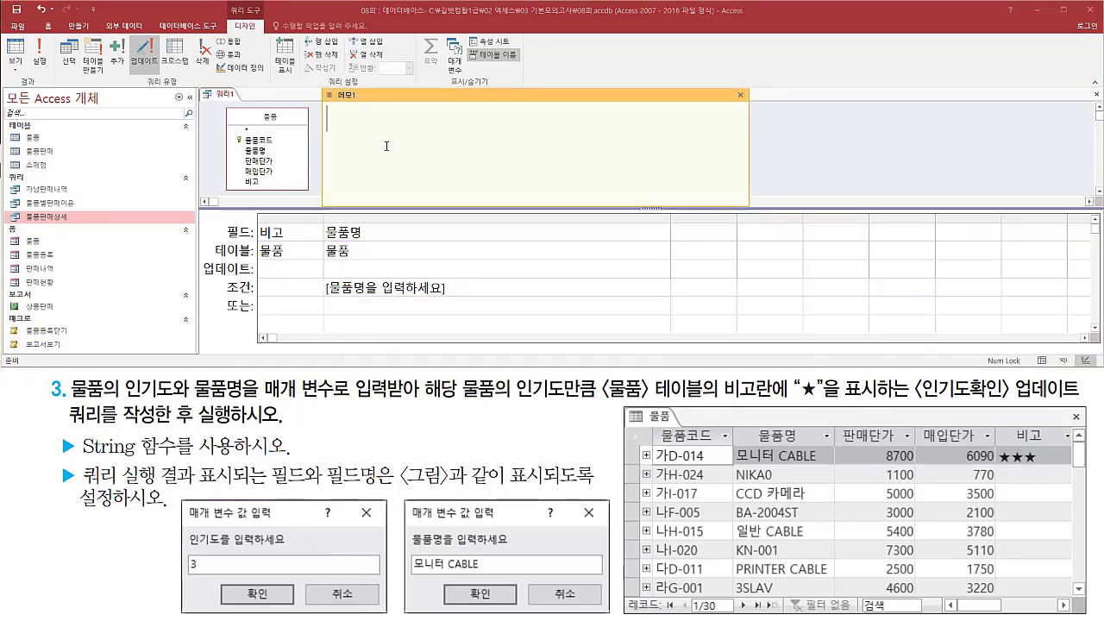
- Write the String function syntax string( 개수 , 문자 ) in the memo note
type("ㄴ")
key("BackSpace")
key("Hangul")
type("string(")
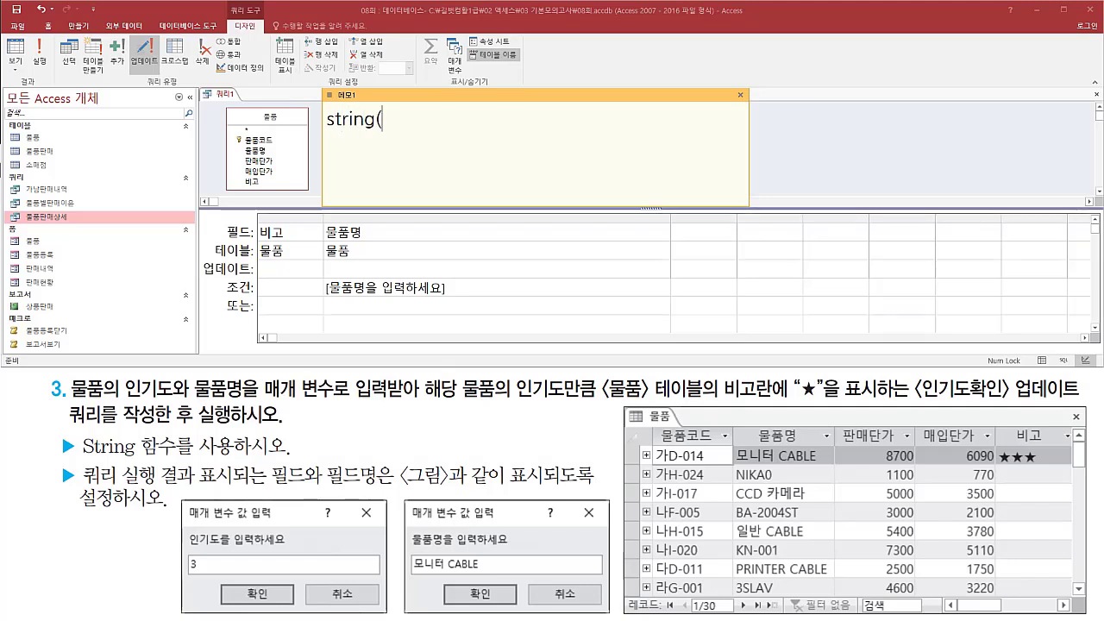
key("Hangul")
type("개수 , 문자")
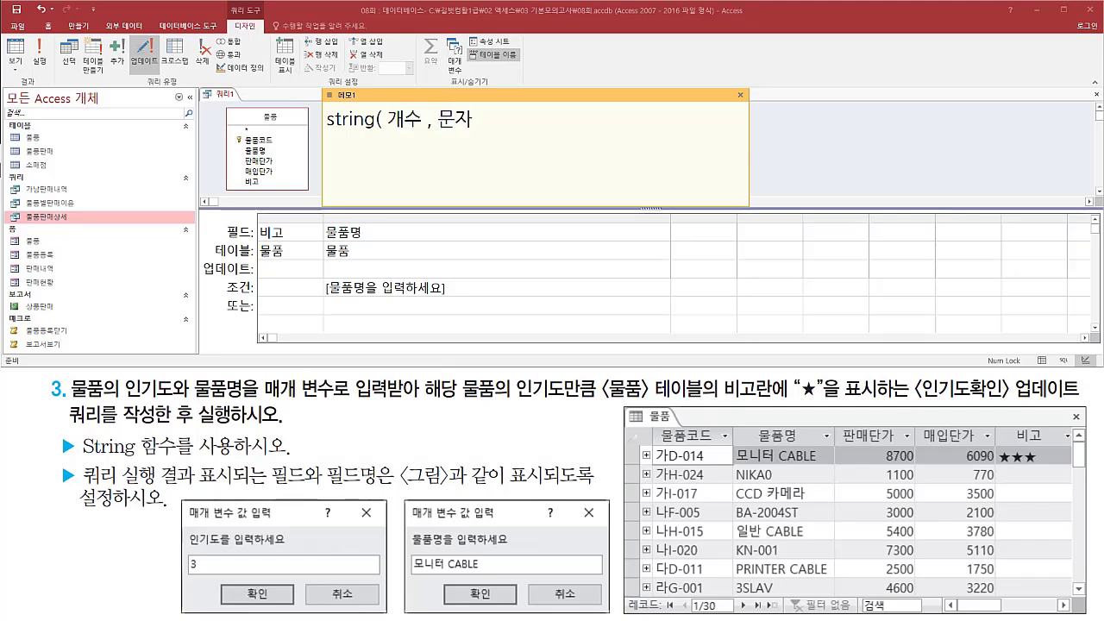
type(" )")
left_click_drag(438, 132, 480, 132)
mouse_move(387, 133)
left_mouse_down()
mouse_move(422, 121)
mouse_move(424, 106)
left_mouse_up()
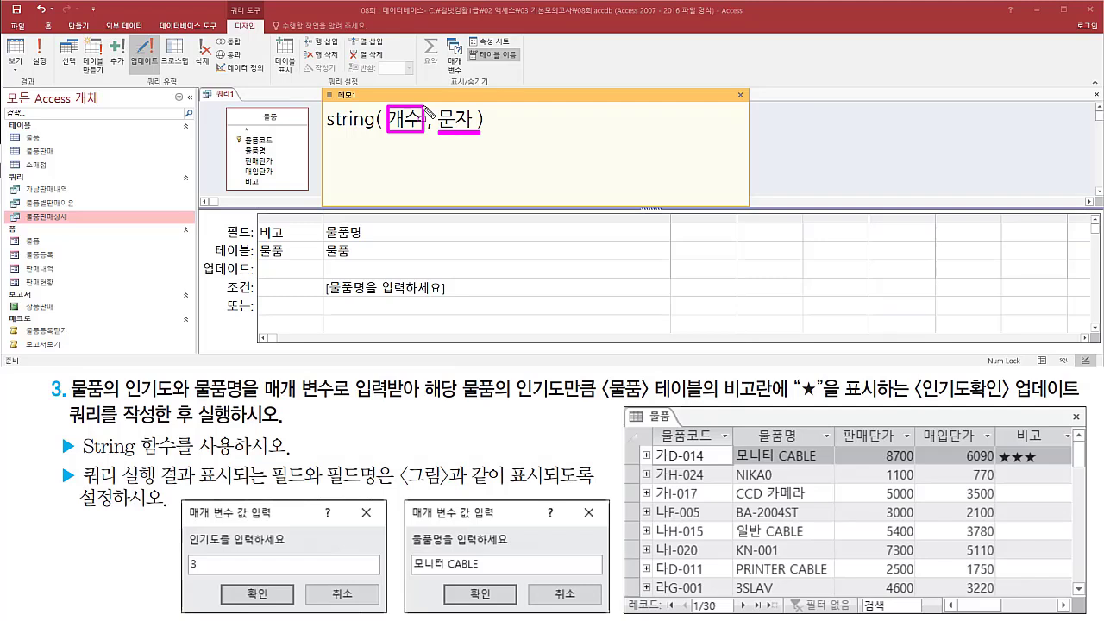
left_click_drag(790, 400, 827, 400)
key("Escape")
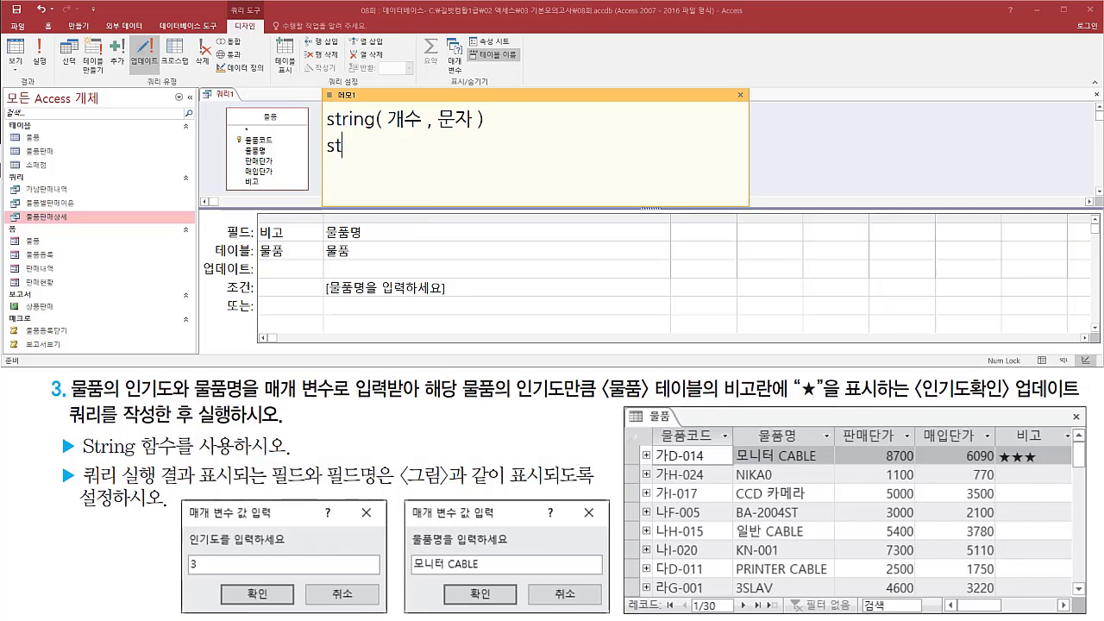
- Add a second memo line with the example string( 개수 , "★"), inserting the ★ special character
type("ring( ")
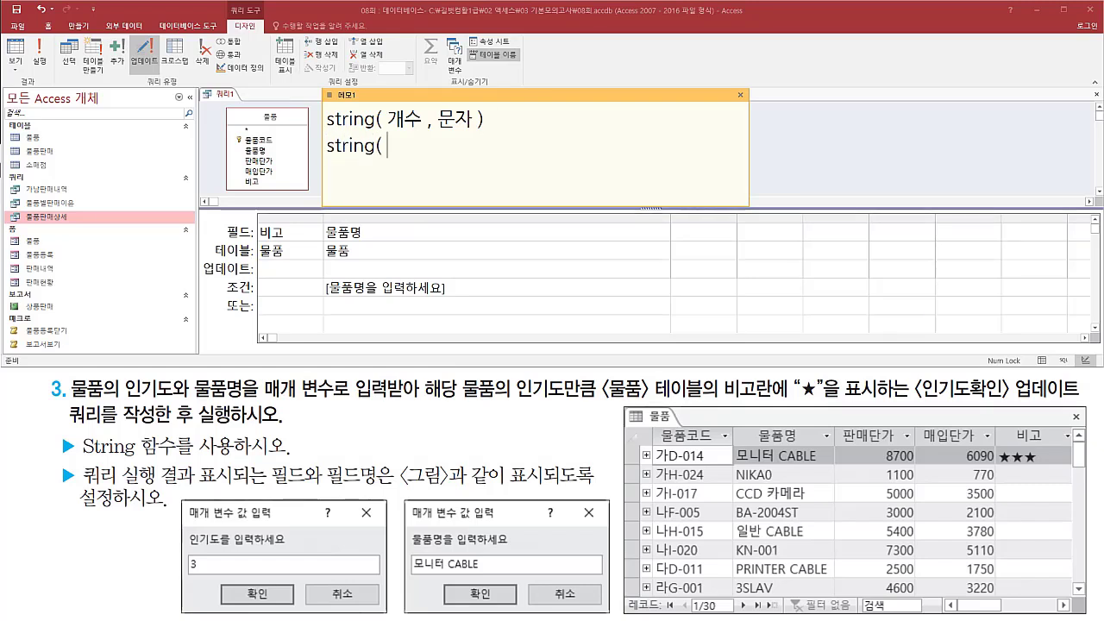
type("개수 , \"ㅁ")
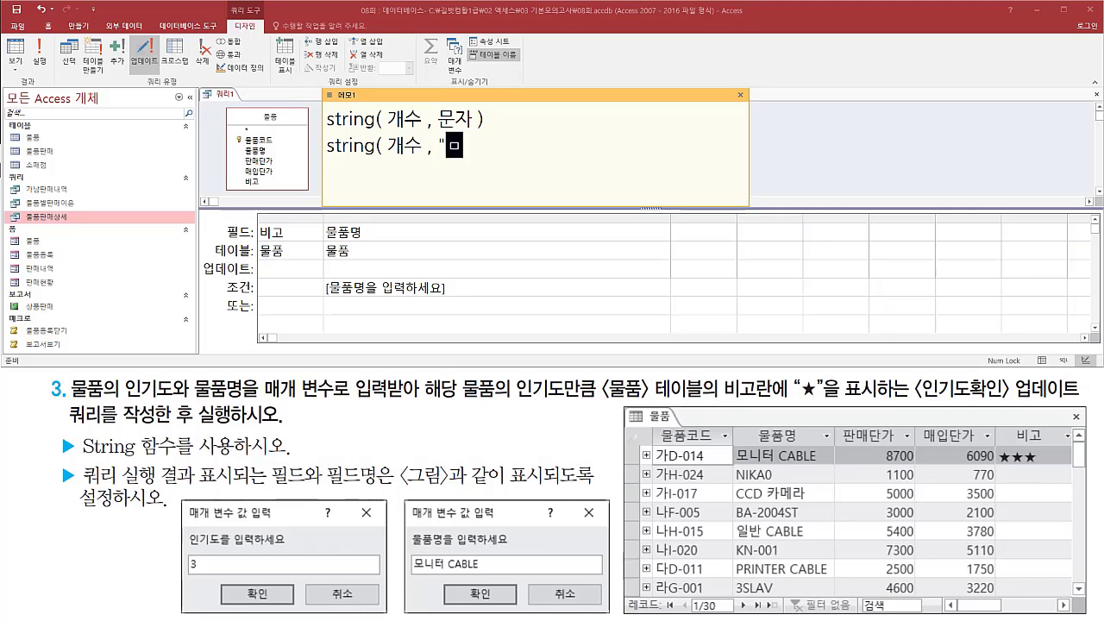
key("Hangul_Hanja")
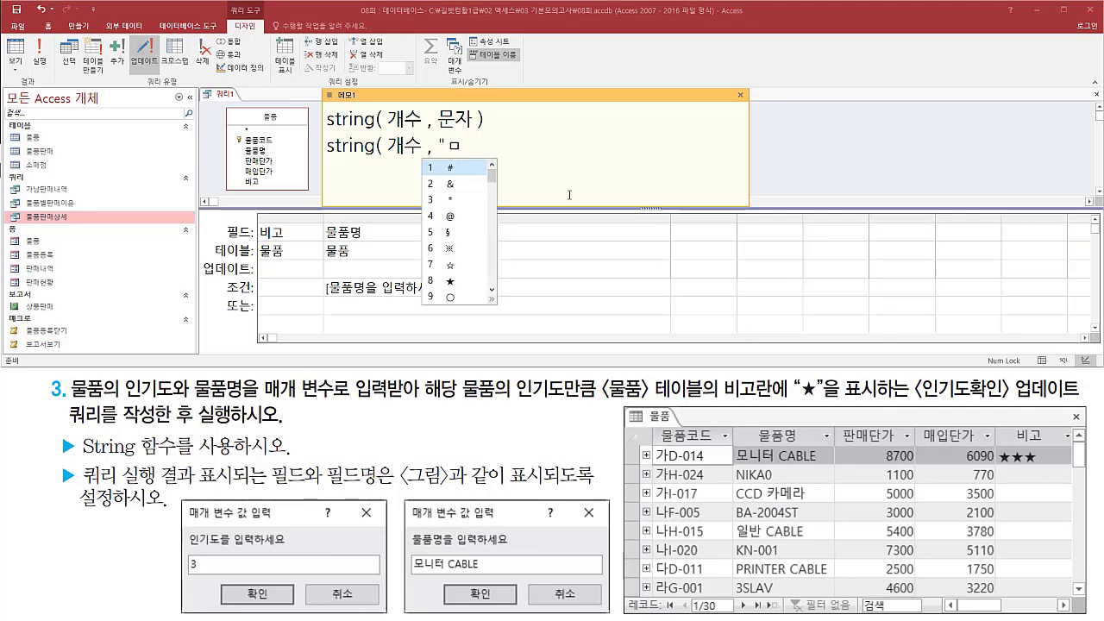
left_click(450, 282)
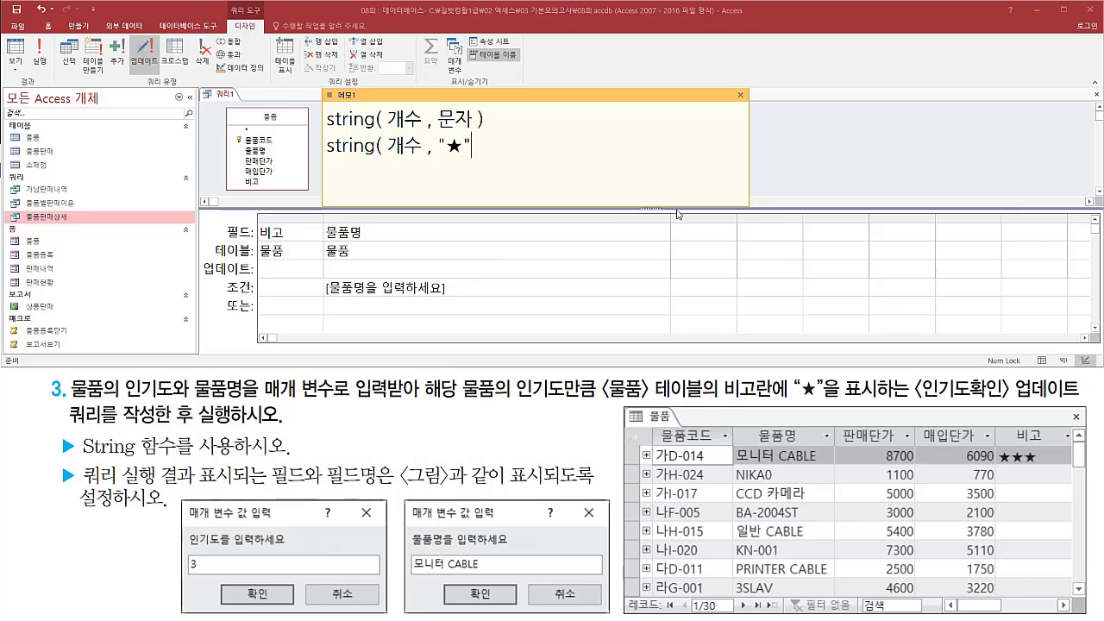
key("Left")
key("Left")
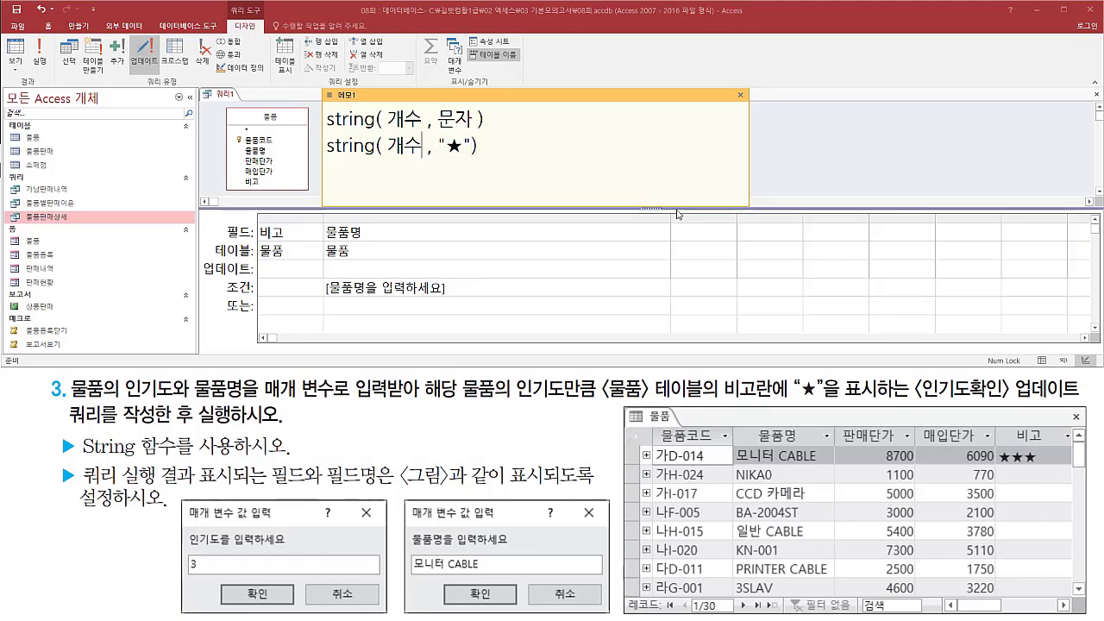
- Replace the 개수 argument in the memo's String example with 3
key("Delete")
key("Delete")
type("3")
left_click_drag(372, 162, 465, 162)
key("Escape")
- Change the count argument in the memo's String example to 2
left_click(397, 146)
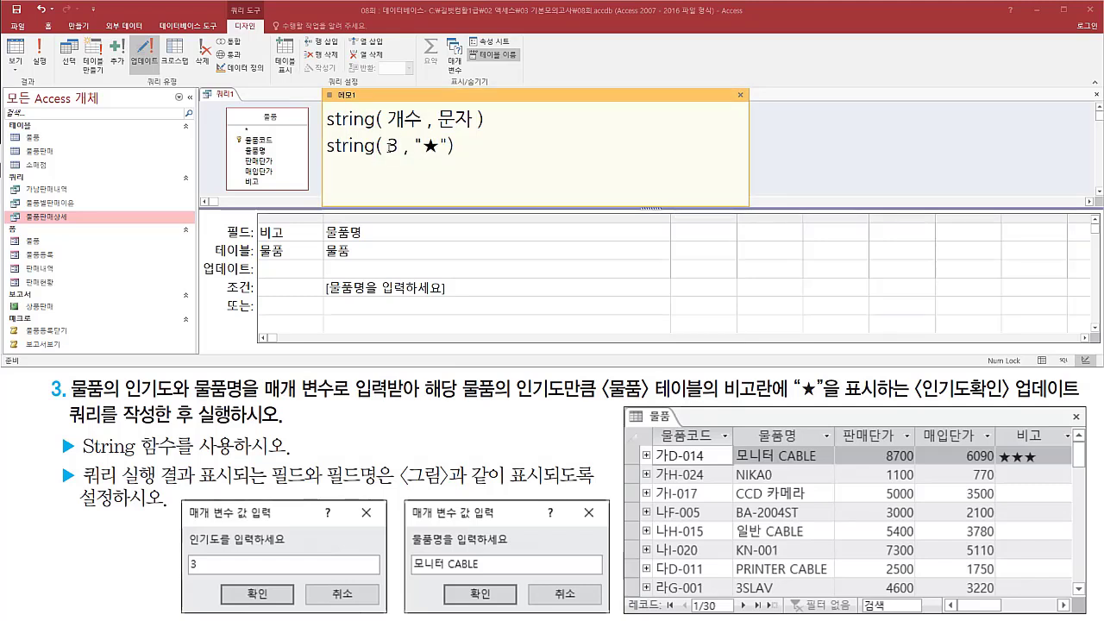
key("BackSpace")
type("2")
left_click_drag(369, 158, 457, 160)
left_click_drag(996, 447, 1045, 468)
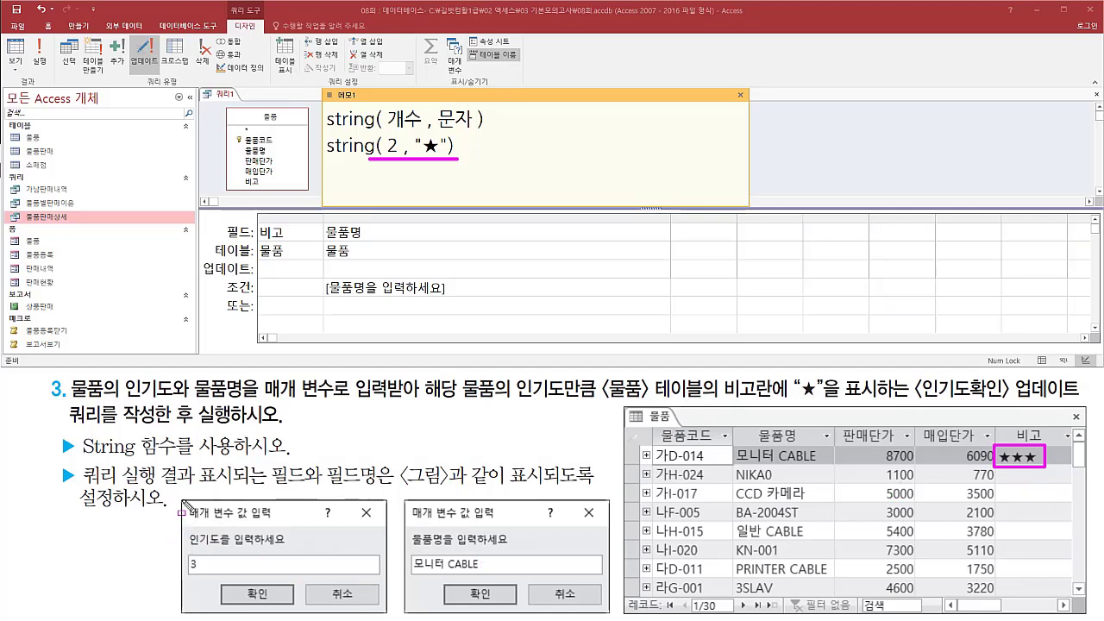
mouse_move(180, 499)
left_mouse_down()
mouse_move(207, 591)
mouse_move(386, 614)
left_mouse_up()
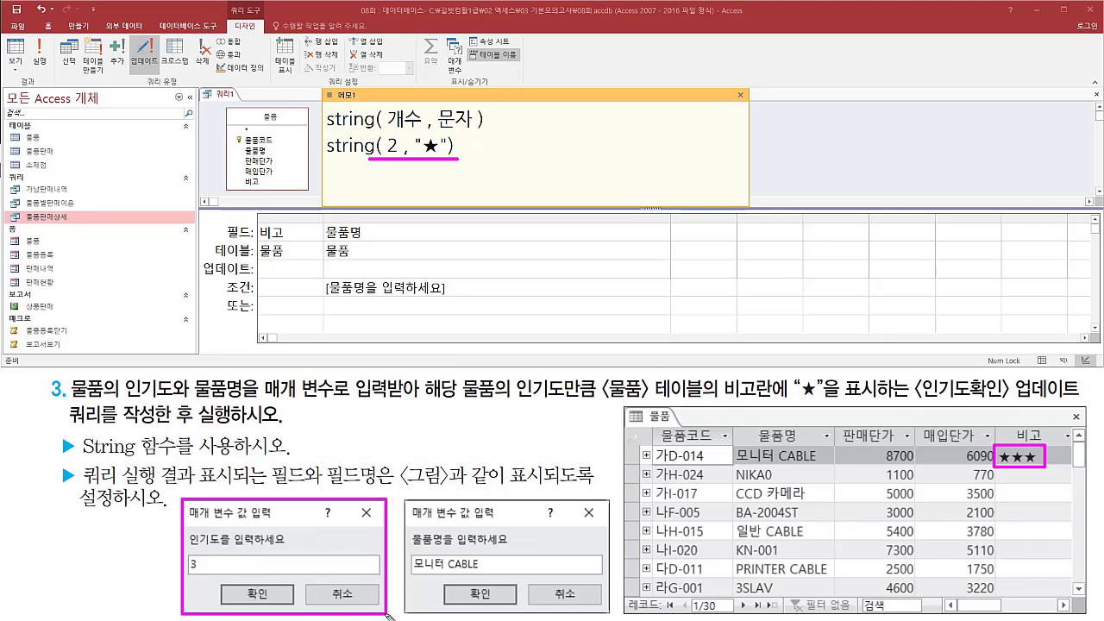
mouse_move(191, 559)
left_mouse_down()
mouse_move(186, 576)
mouse_move(207, 578)
left_mouse_up()
left_click_drag(385, 134, 398, 161)
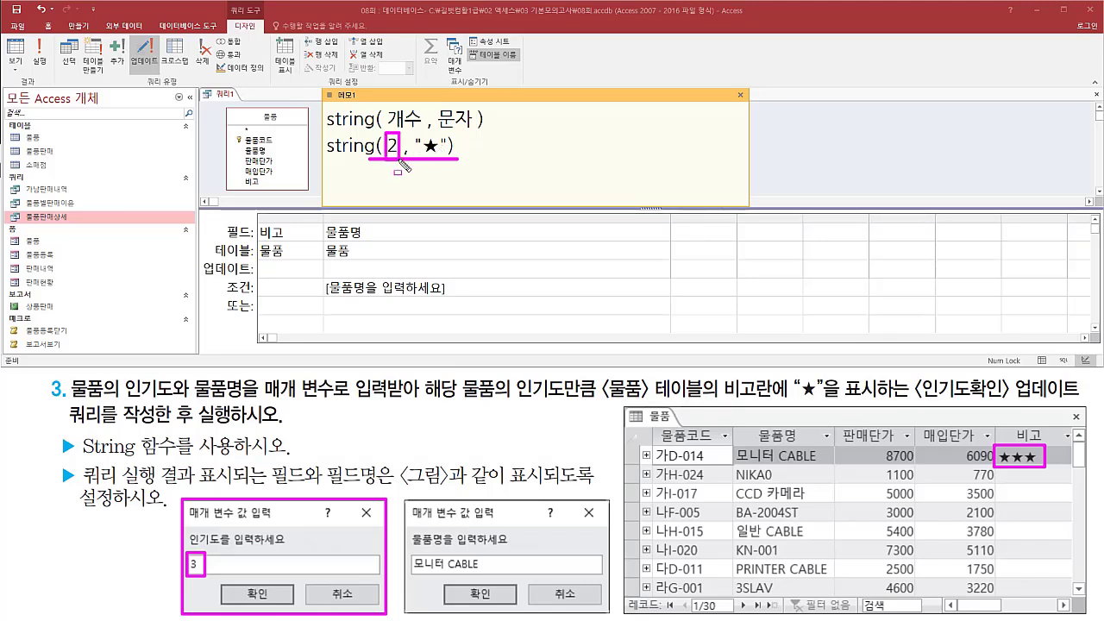
mouse_move(184, 502)
left_mouse_down()
mouse_move(213, 589)
mouse_move(385, 613)
left_mouse_up()
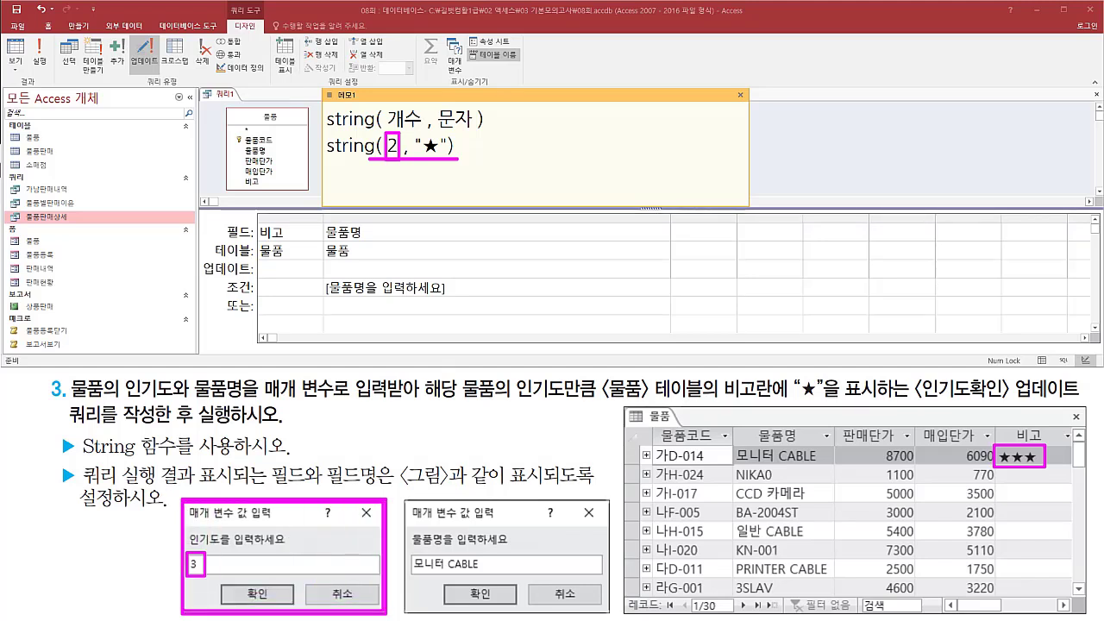
key("Escape")
- Replace the count argument in the memo's String example with the parameter [인기도를 입력하세요]
double_click(395, 148)
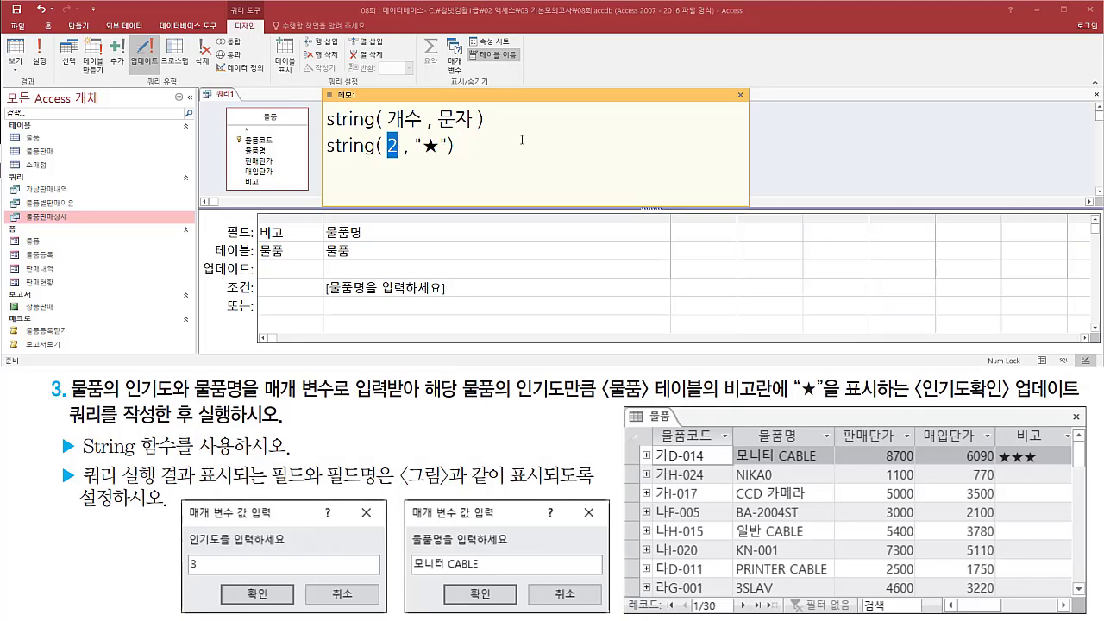
type("[")
type("인기도를 ")
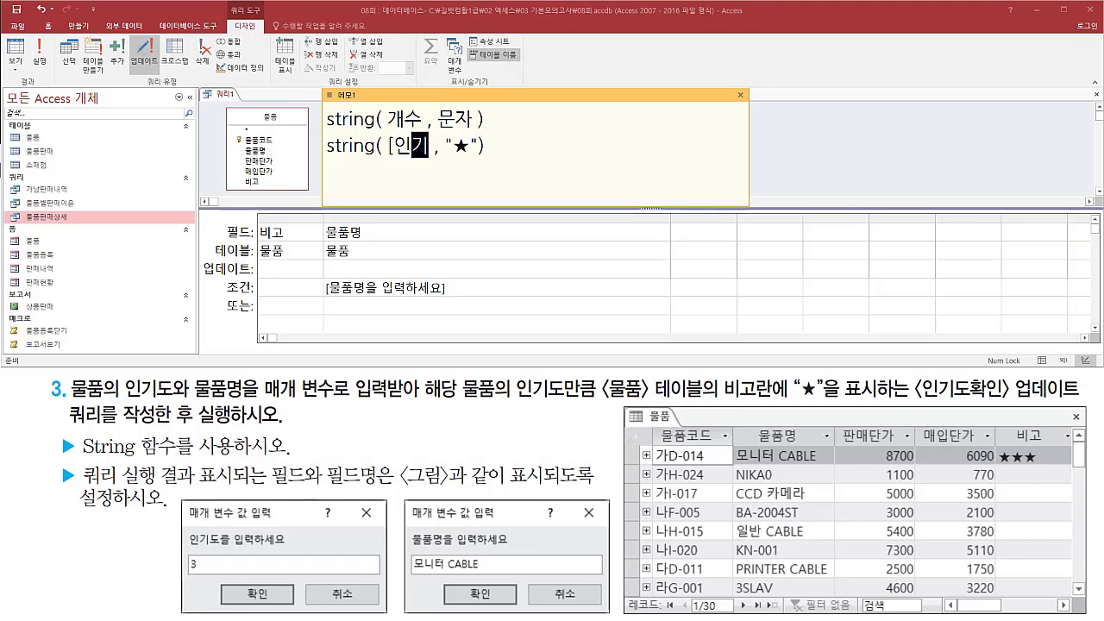
type("입력하세요")
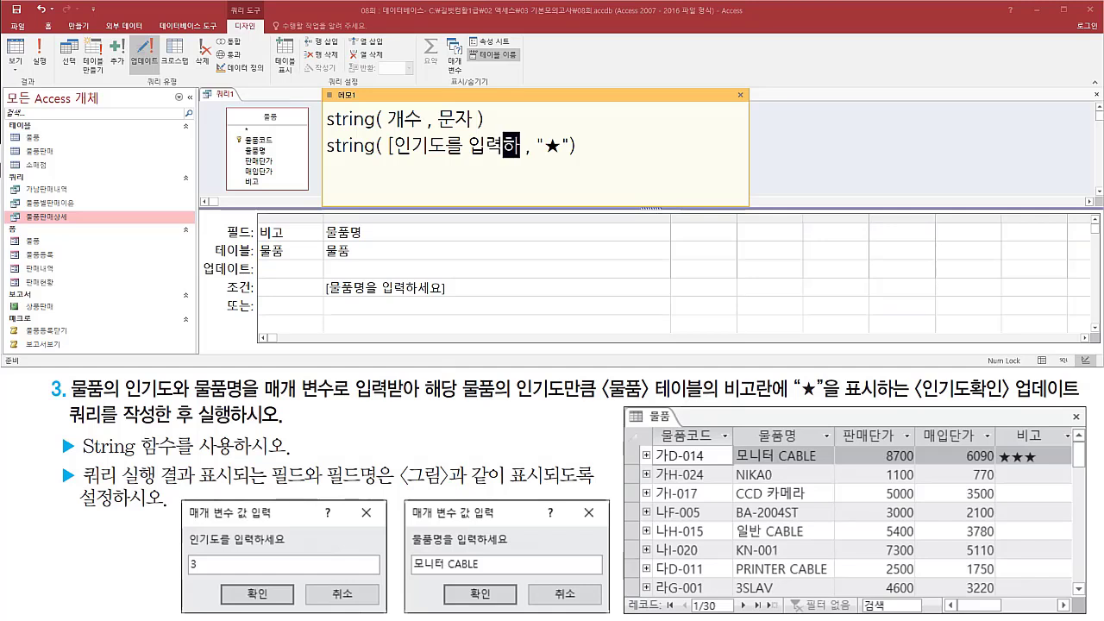
type("]")
left_click_drag(389, 161, 564, 161)
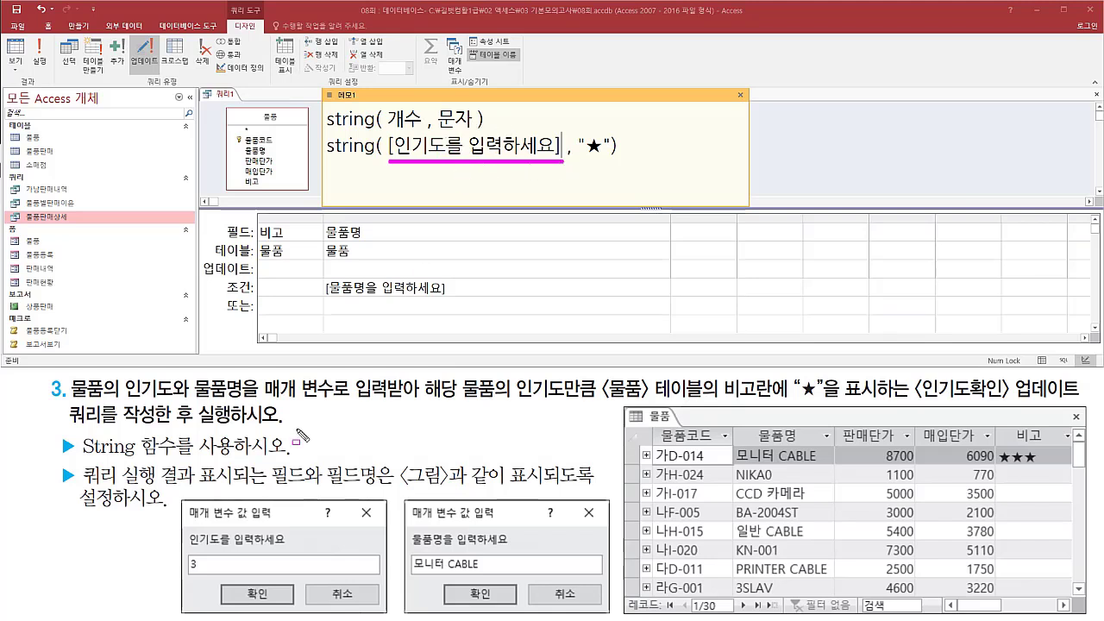
left_click_drag(189, 546, 286, 546)
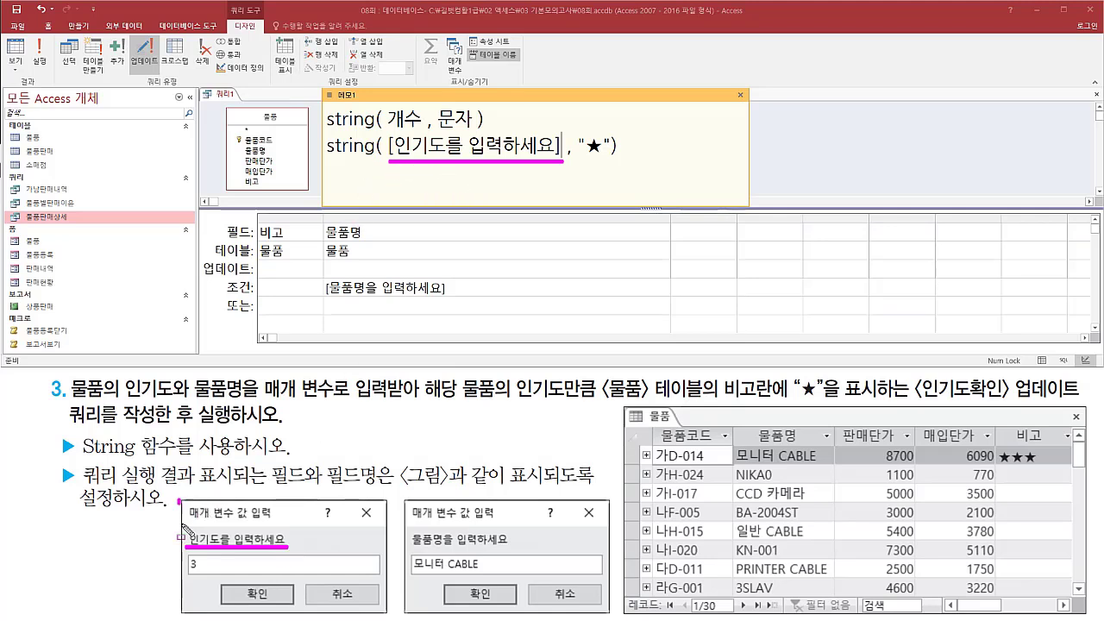
left_click_drag(179, 499, 391, 611)
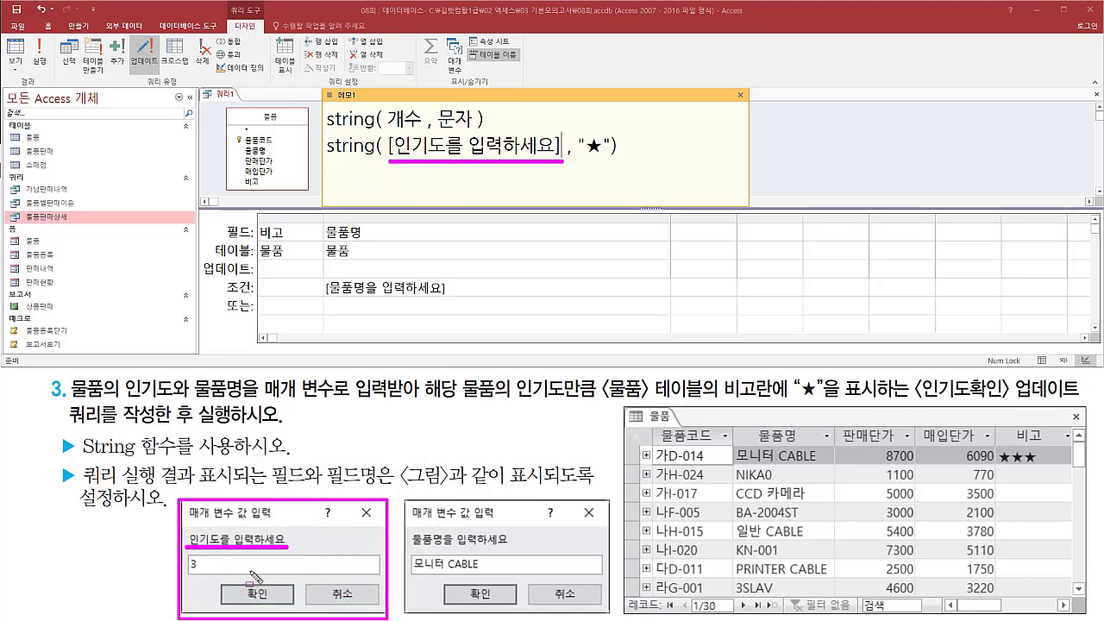
left_click_drag(187, 572, 204, 573)
left_click_drag(460, 143, 498, 131)
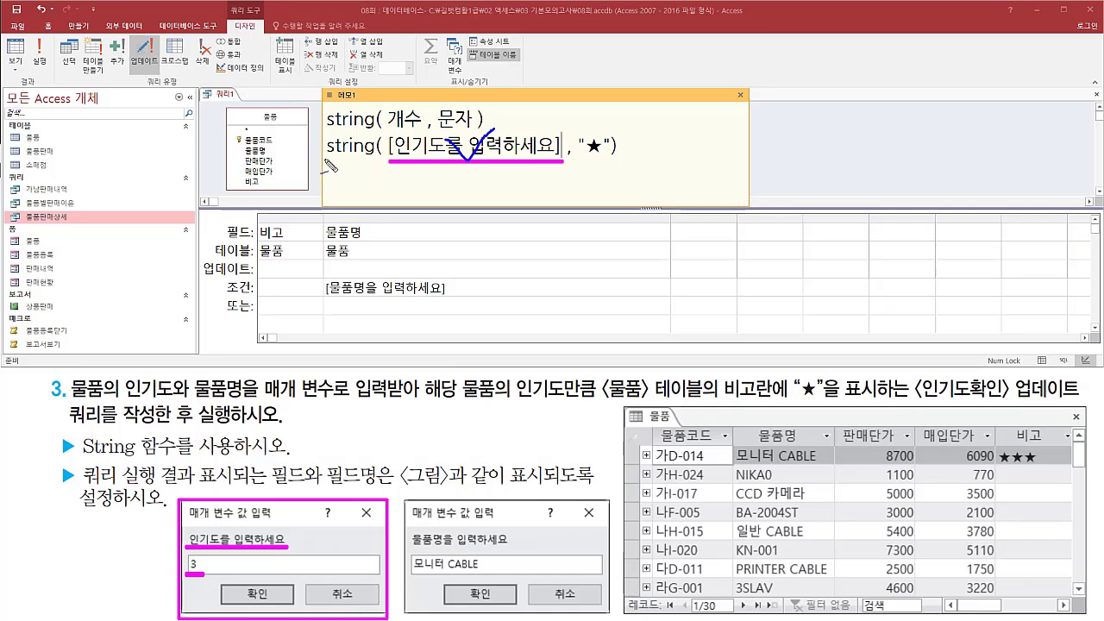
left_click_drag(326, 159, 376, 158)
mouse_move(593, 175)
left_mouse_down()
mouse_move(597, 128)
mouse_move(613, 168)
left_mouse_up()
mouse_move(200, 572)
left_mouse_down()
mouse_move(182, 576)
mouse_move(203, 556)
mouse_move(202, 573)
left_mouse_up()
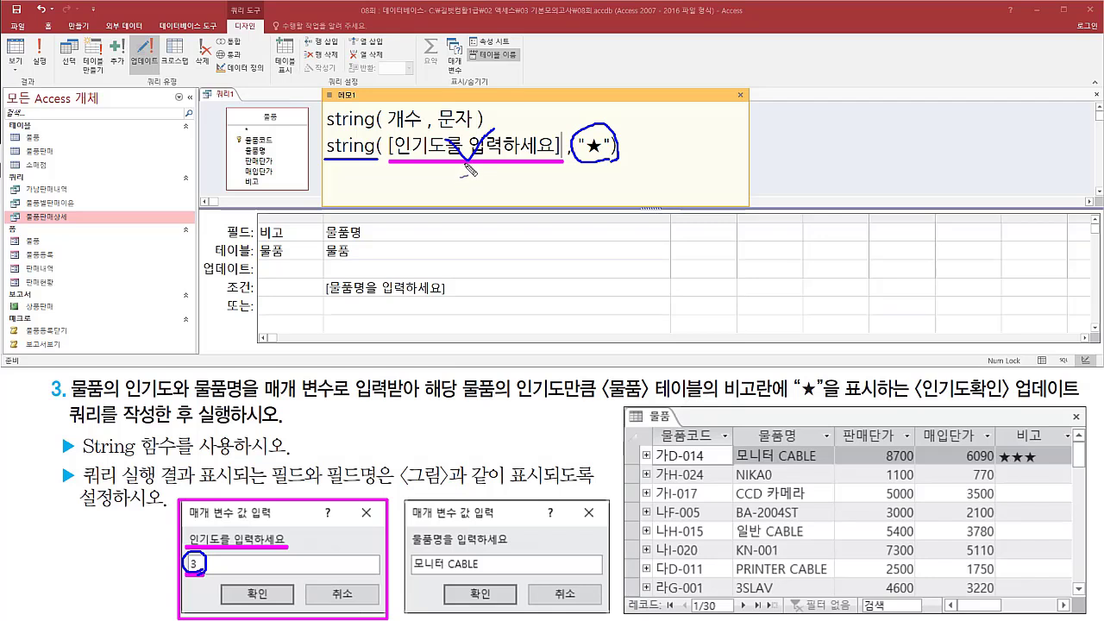
key("Escape")
- Copy string( [인기도를 입력하세요] , "★") from the memo into the 비고 field's 업데이트 row, widening that column to fit
left_click_drag(618, 147, 349, 146)
key("ctrl+c")
left_click(617, 147)
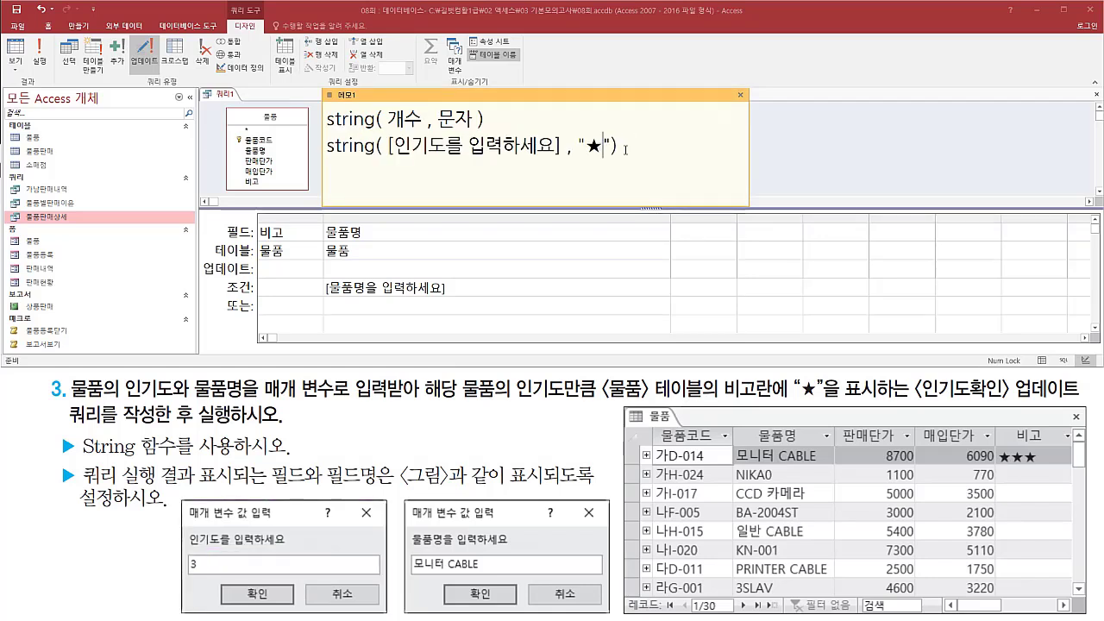
left_click_drag(994, 450, 1046, 468)
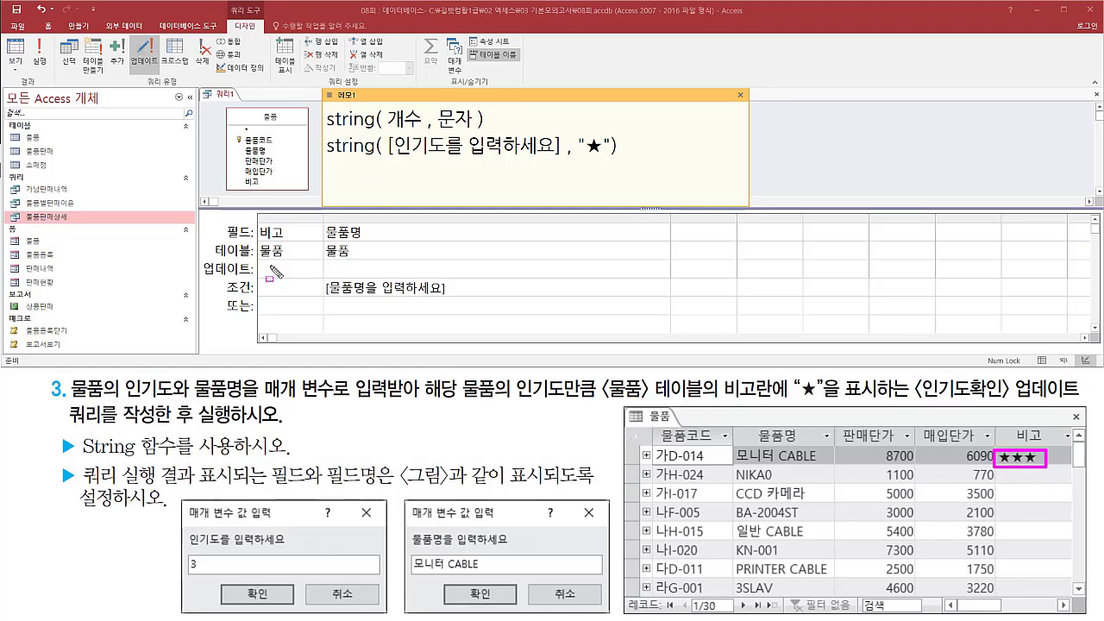
left_click_drag(257, 259, 321, 276)
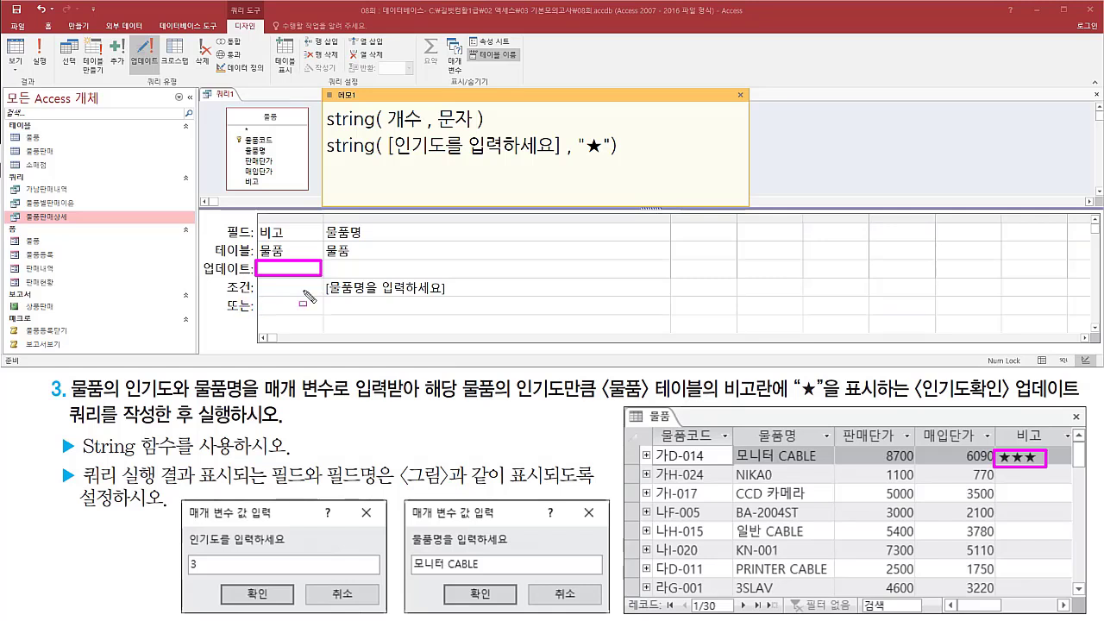
key("Escape")
left_click_drag(323, 215, 465, 216)
left_click(284, 271)
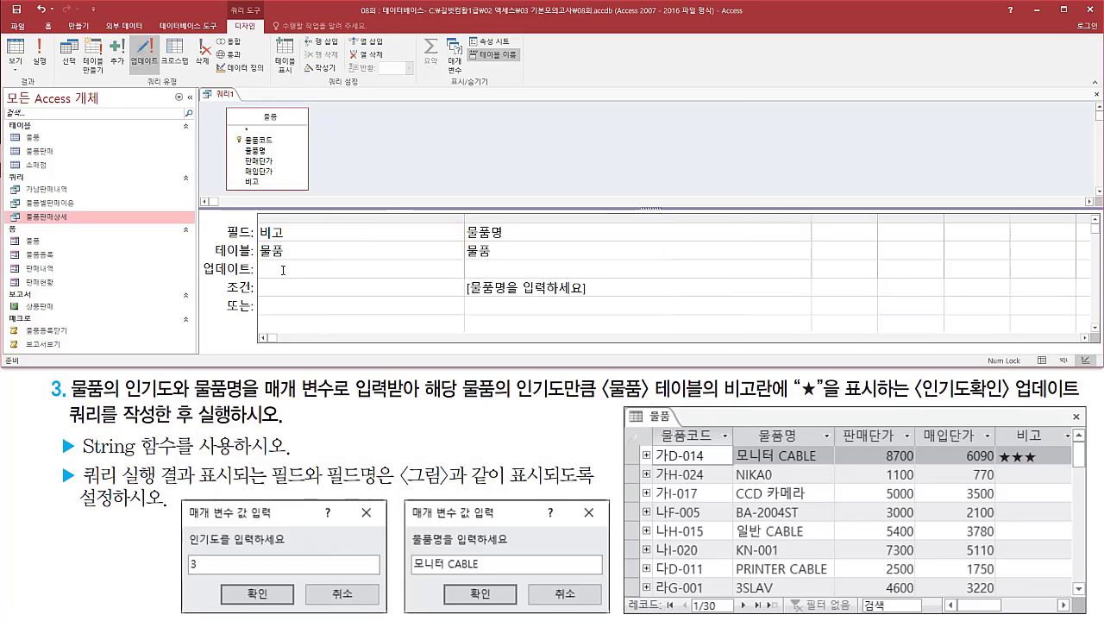
key("ctrl+v")
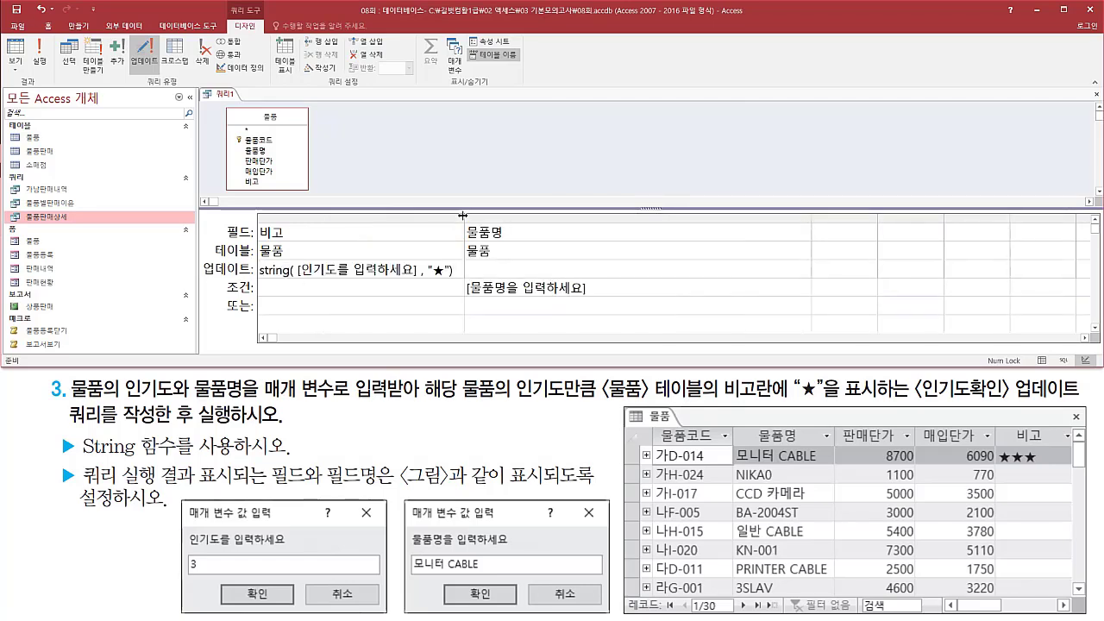
left_click_drag(465, 216, 482, 215)
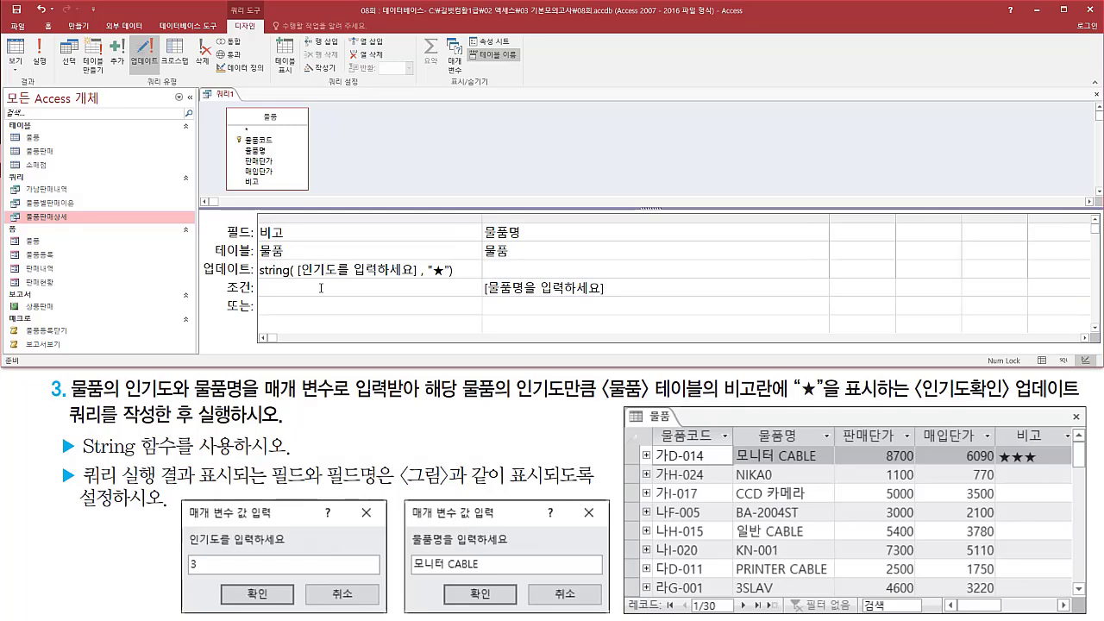
left_click(327, 301)
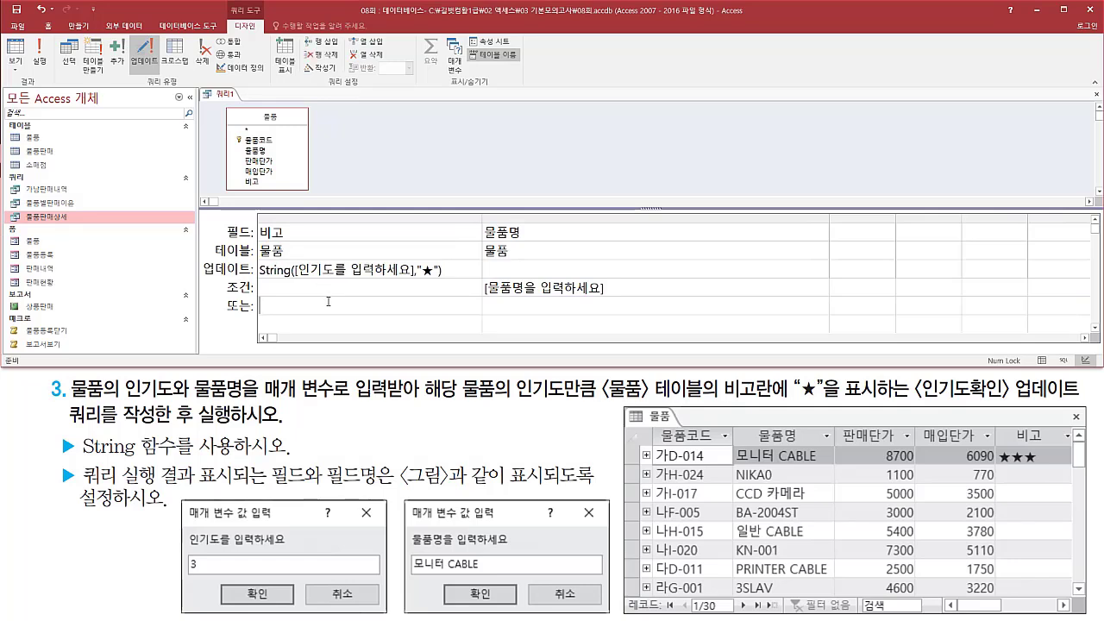
- Open the 물품 table, examine the 비고 column across its records, and close the table
left_click_drag(19, 131, 57, 145)
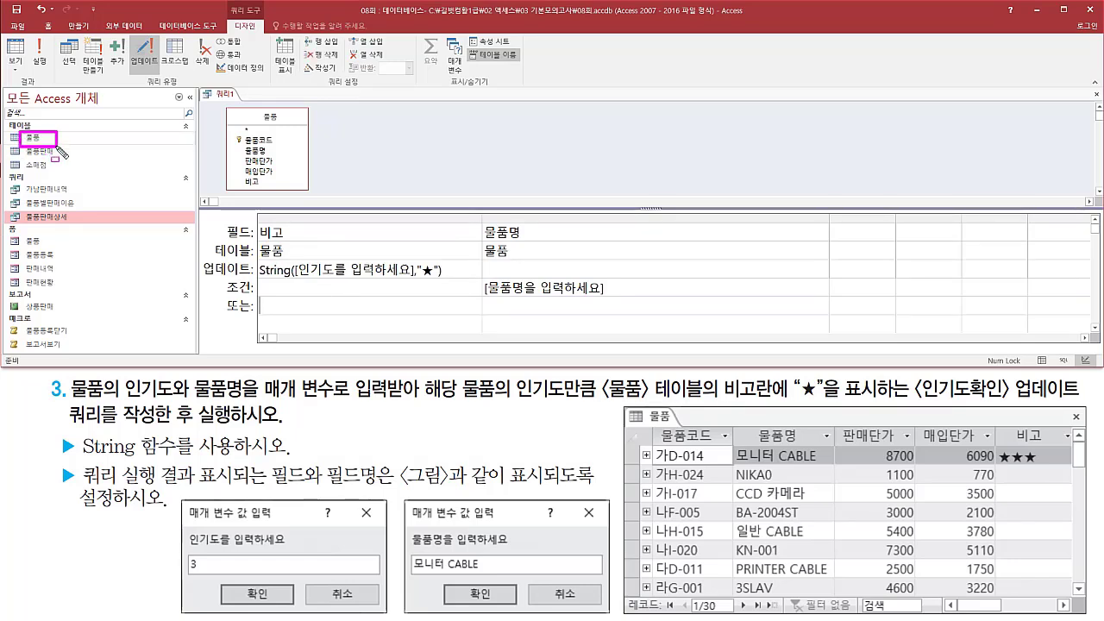
left_click(54, 140)
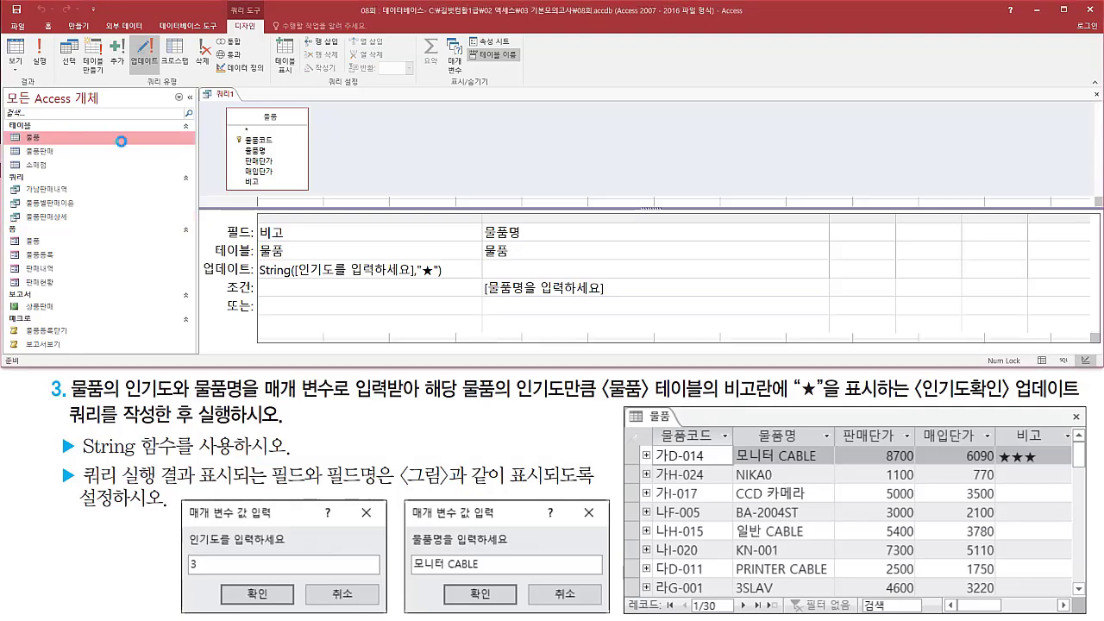
double_click(53, 140)
left_click_drag(470, 98, 508, 118)
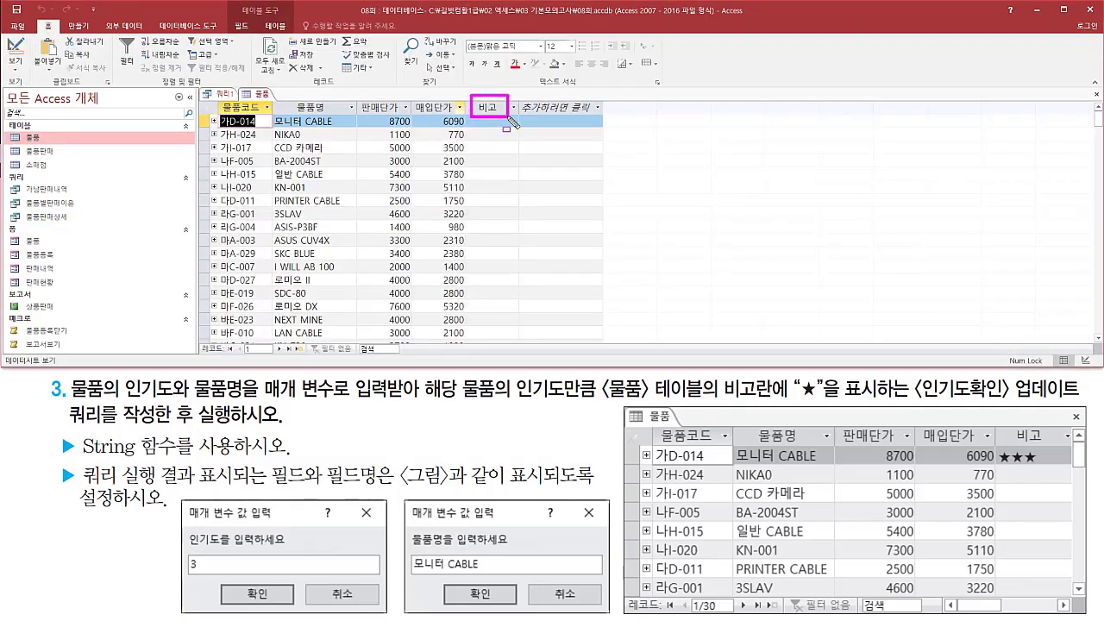
key("Escape")
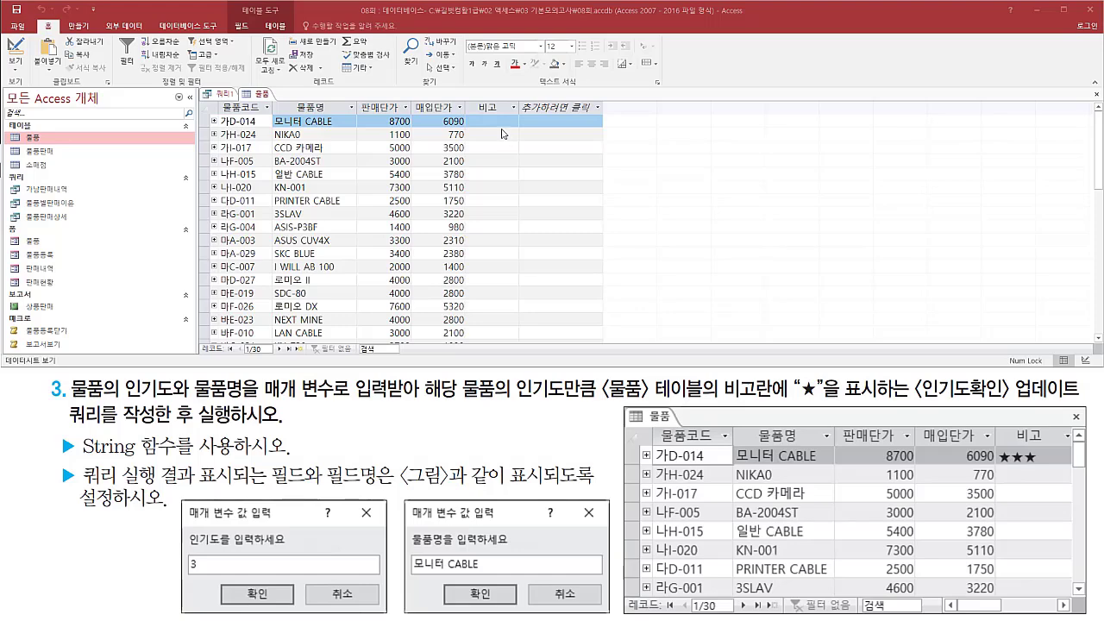
scroll(501, 134, "down", 5)
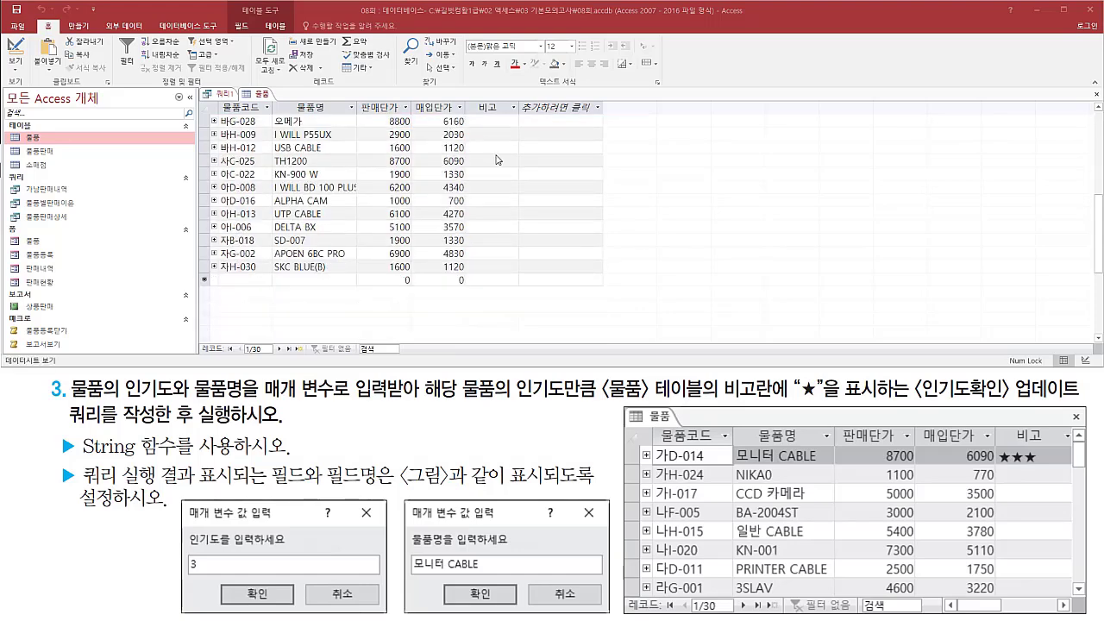
scroll(498, 160, "up", 5)
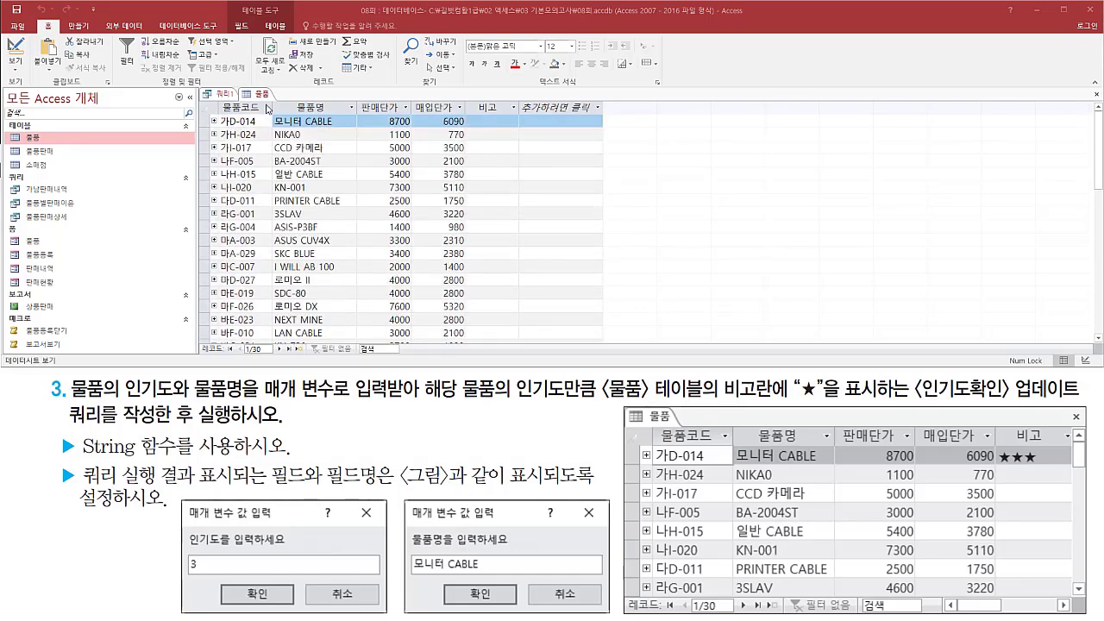
right_click(258, 94)
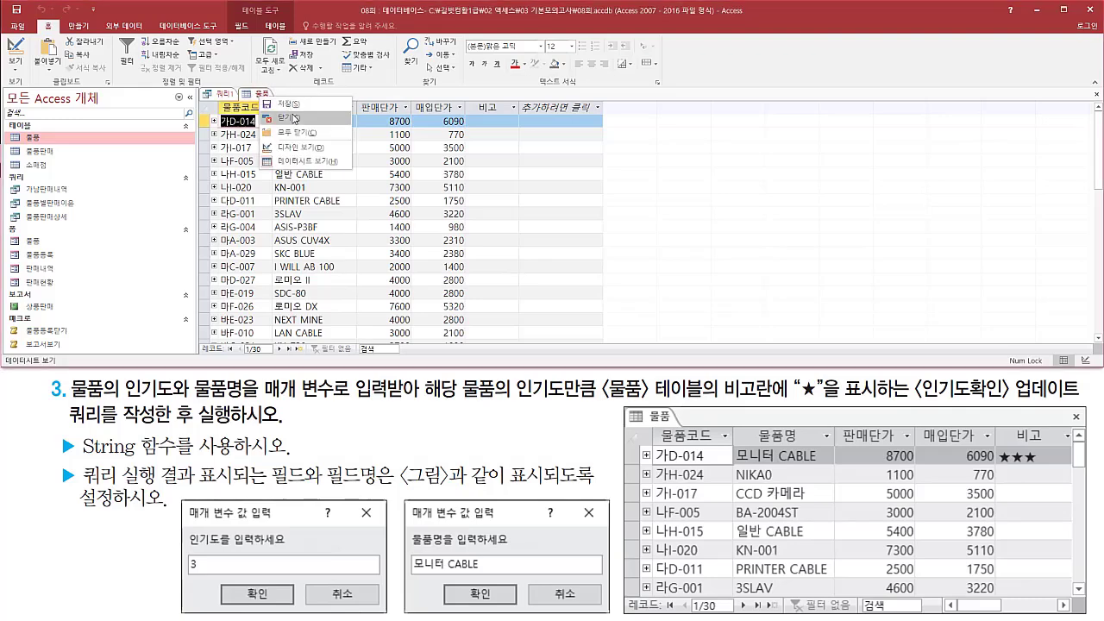
left_click(294, 119)
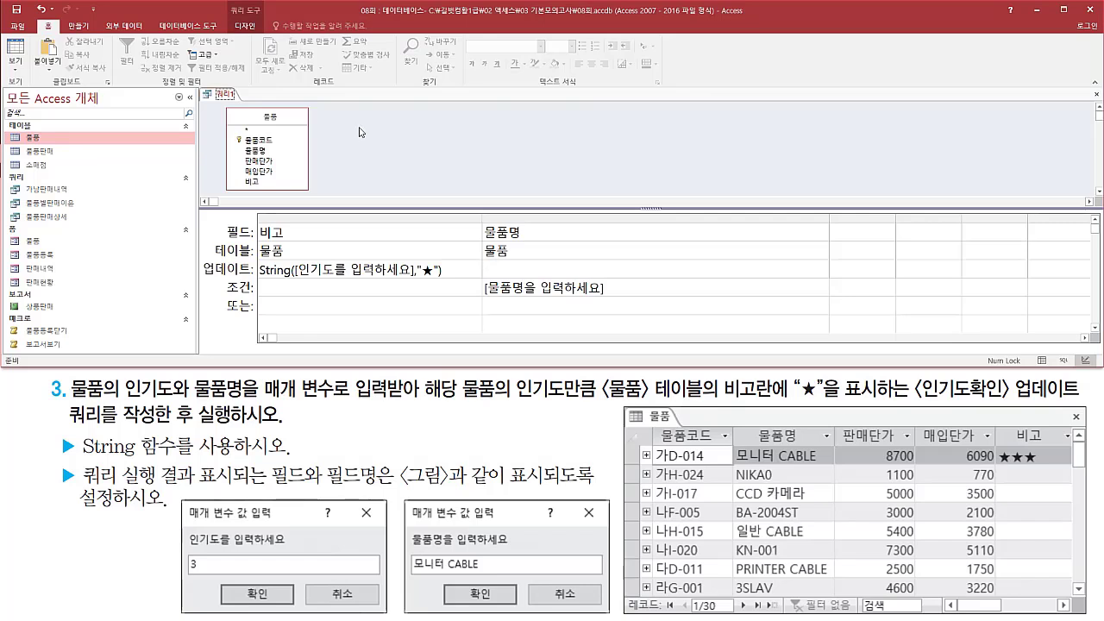
- Close the update query and save it as 인기도확인
right_click(227, 96)
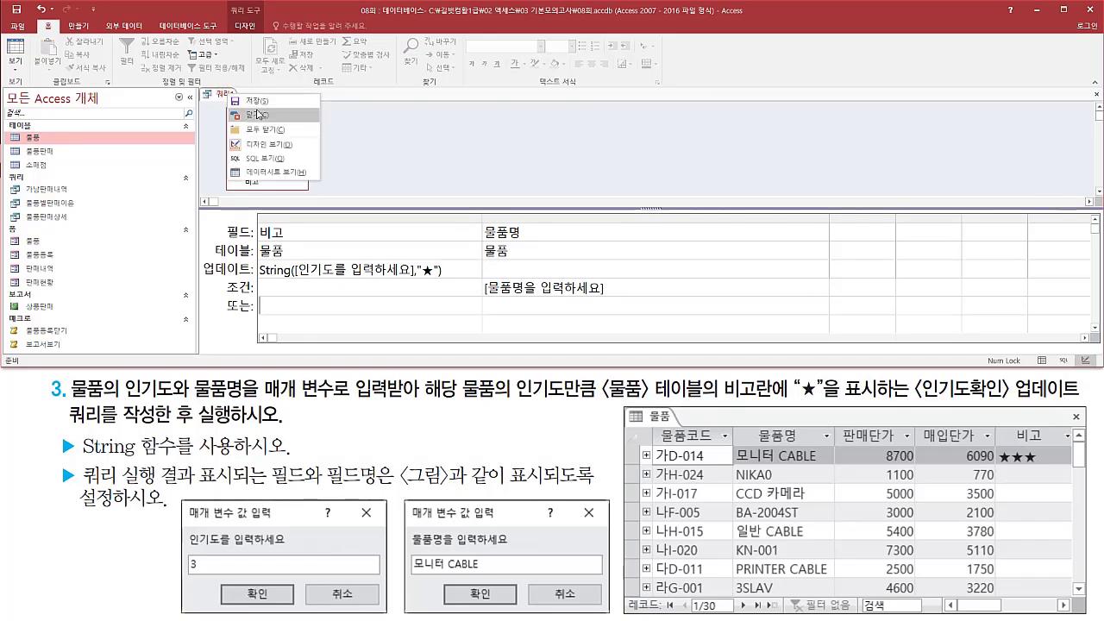
left_click(250, 112)
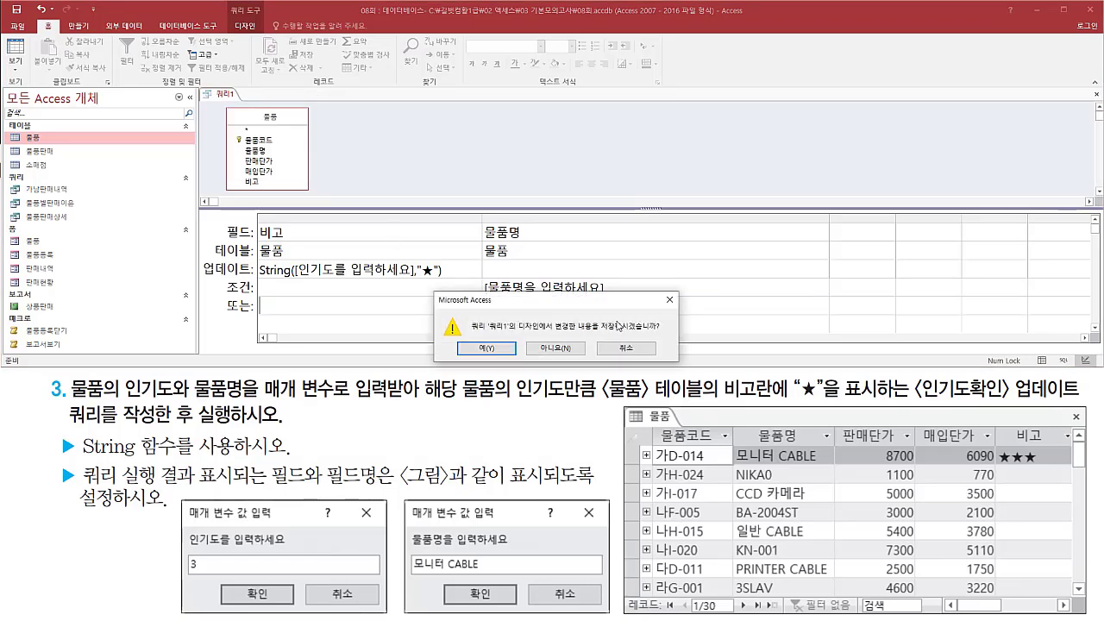
left_click(486, 349)
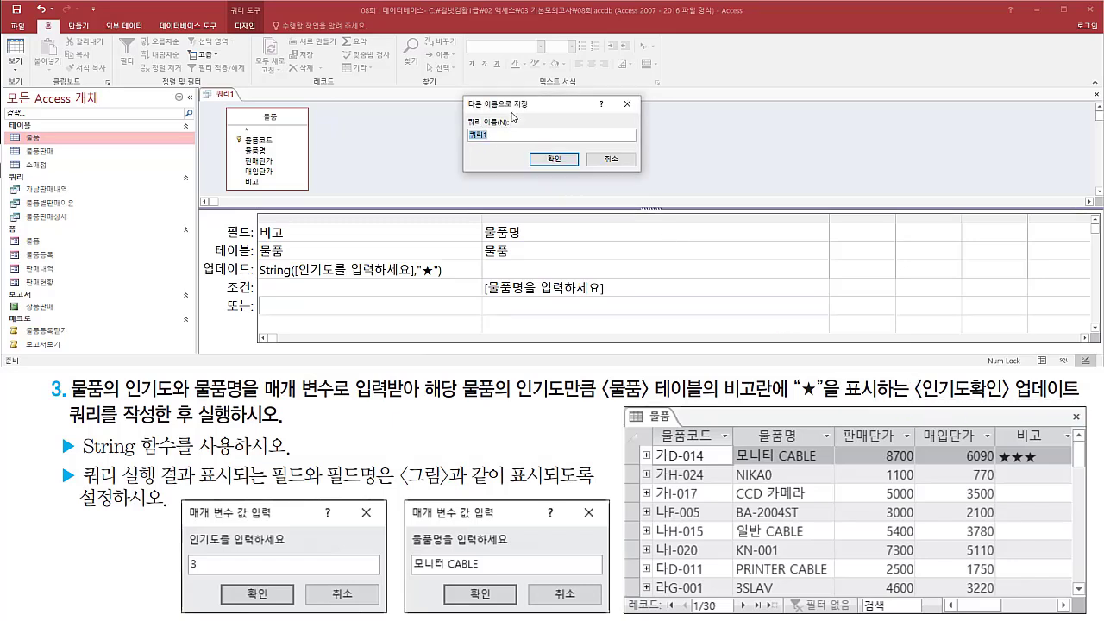
type("인기도확인")
left_click(554, 160)
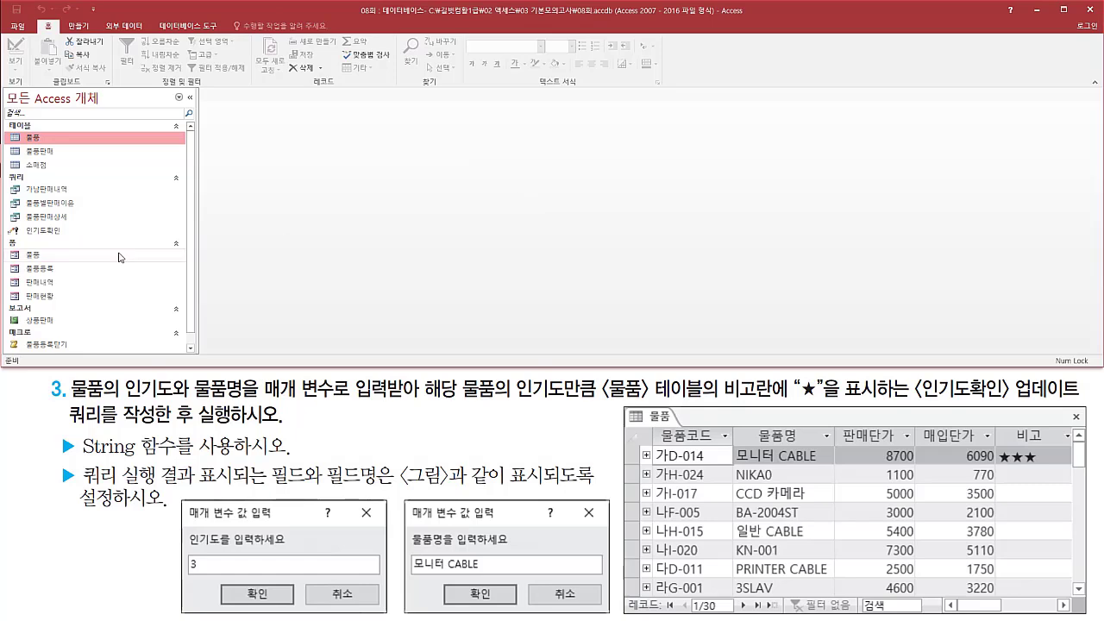
- Run the saved 인기도확인 update query and agree to modify the table data
left_click_drag(12, 221, 76, 240)
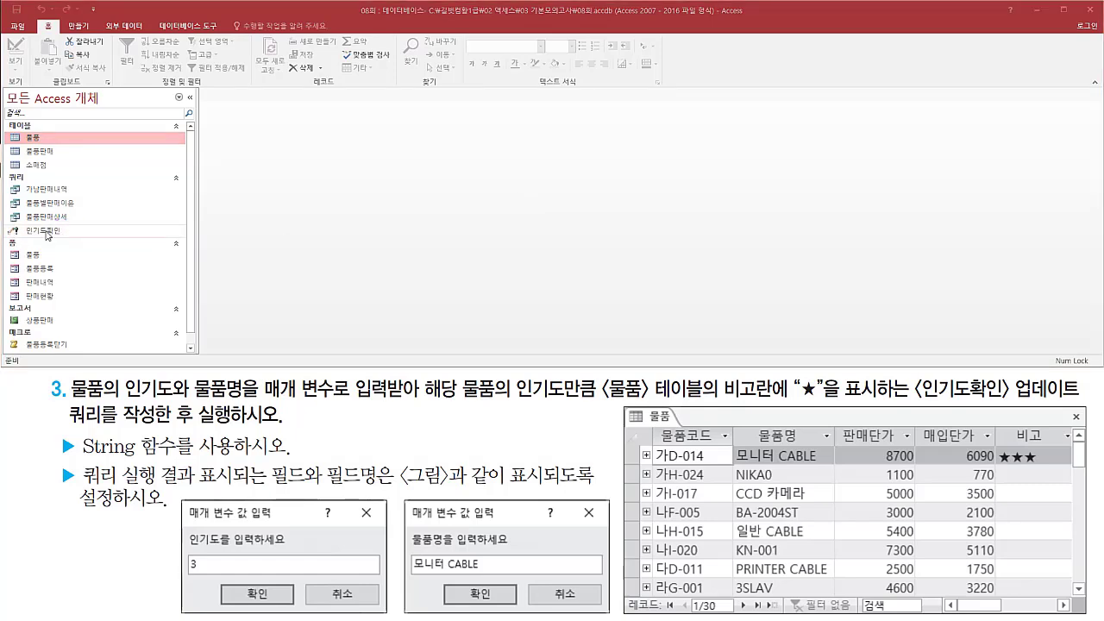
left_click(47, 232)
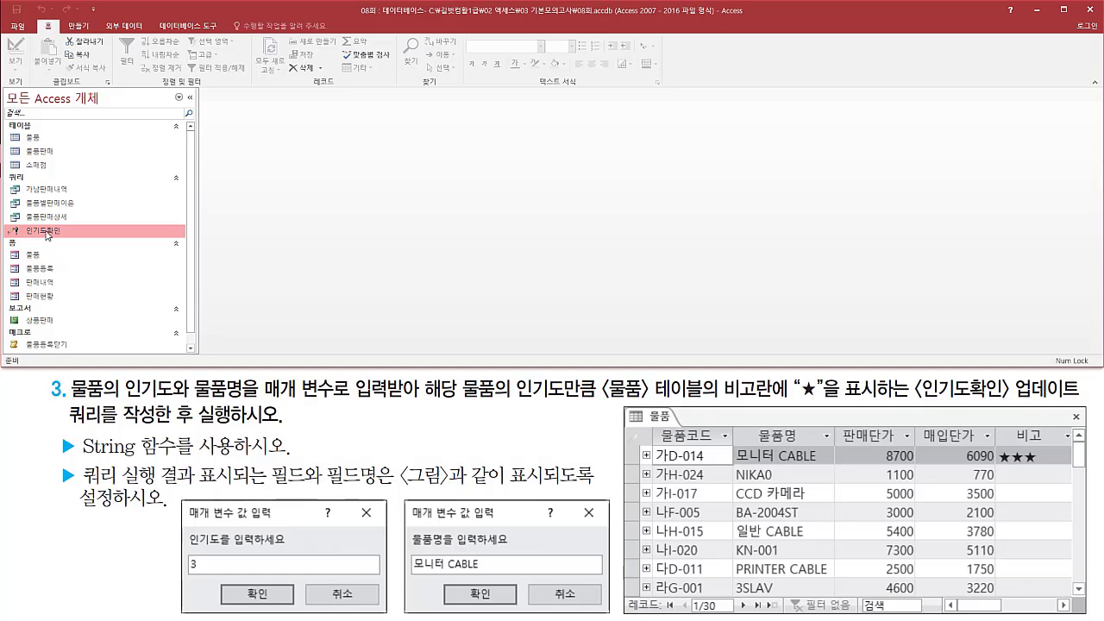
double_click(47, 233)
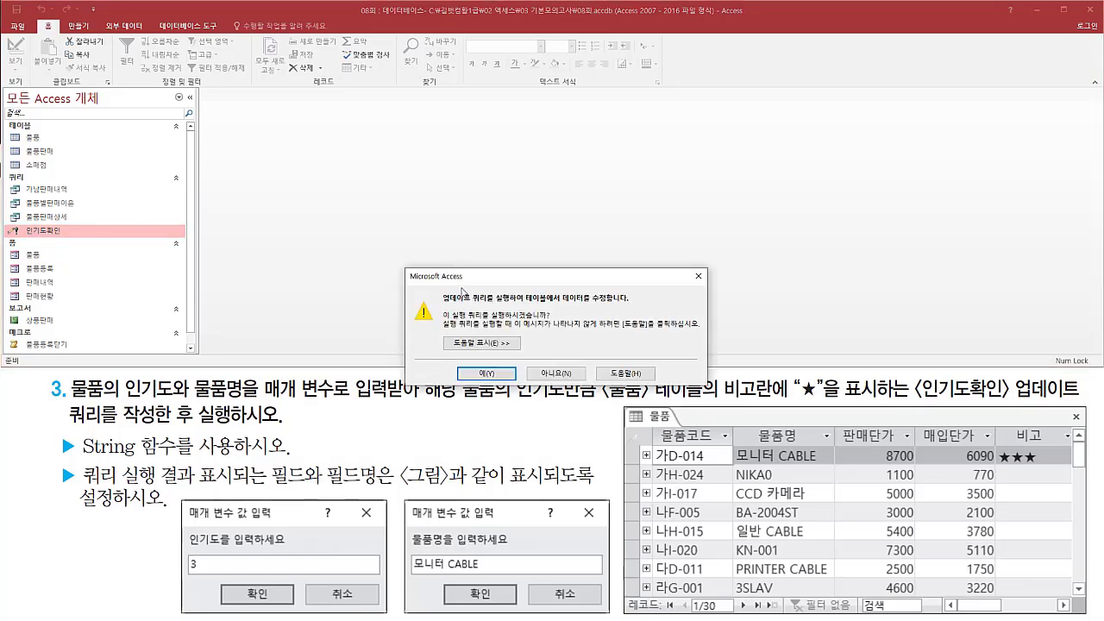
left_click_drag(436, 303, 638, 306)
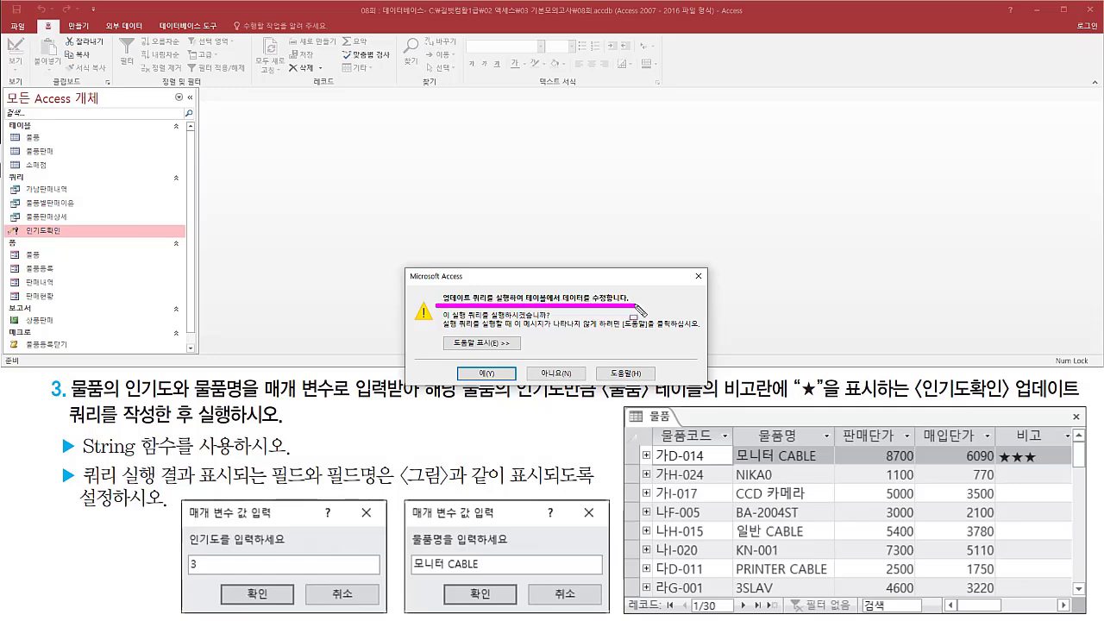
left_click_drag(443, 321, 552, 321)
left_click_drag(460, 362, 515, 383)
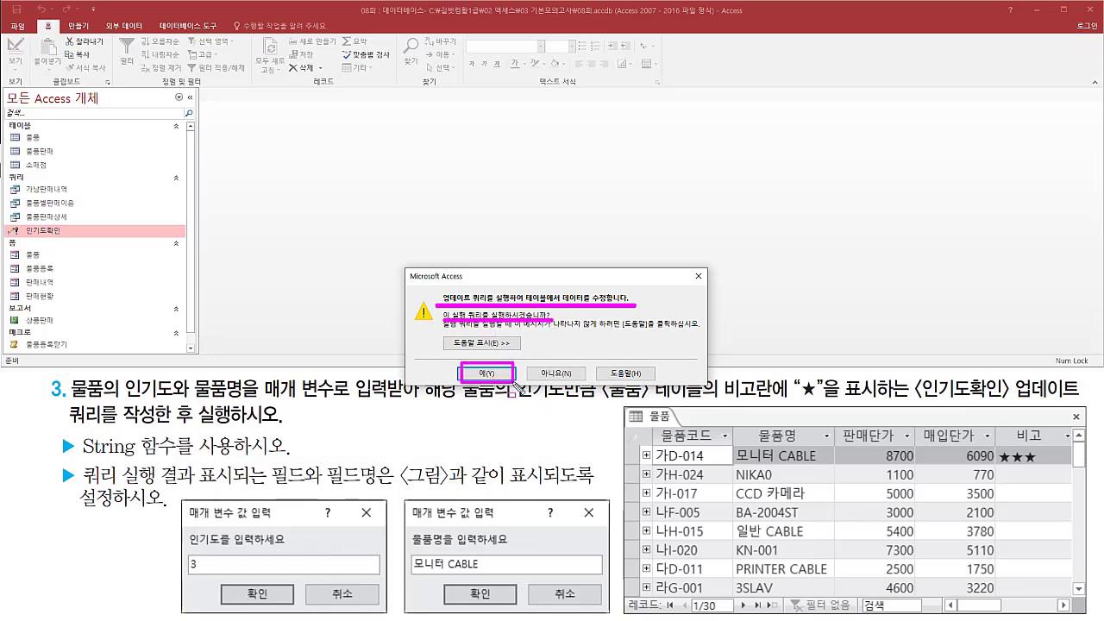
left_click(493, 374)
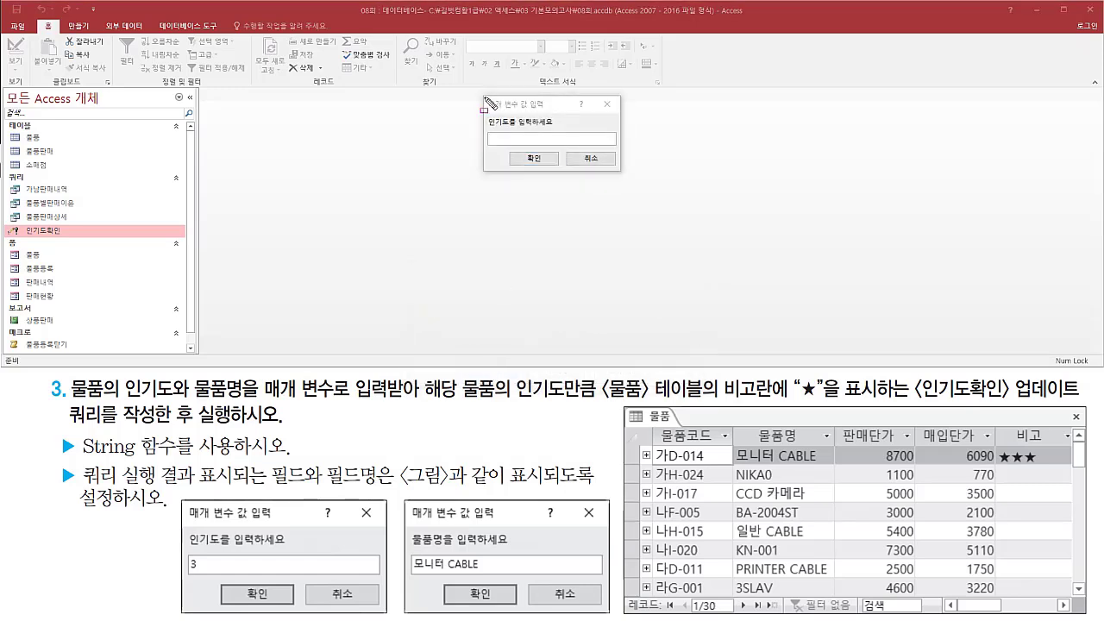
- Supply 3 as the 인기도 parameter value and accept it
left_click_drag(480, 94, 623, 178)
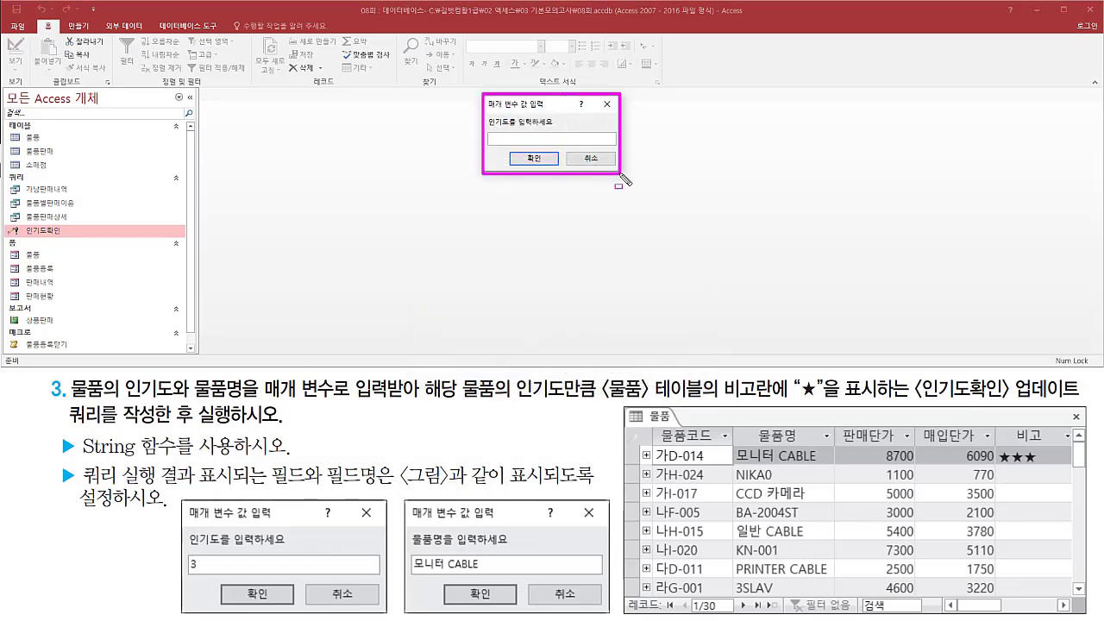
key("Escape")
left_click(544, 136)
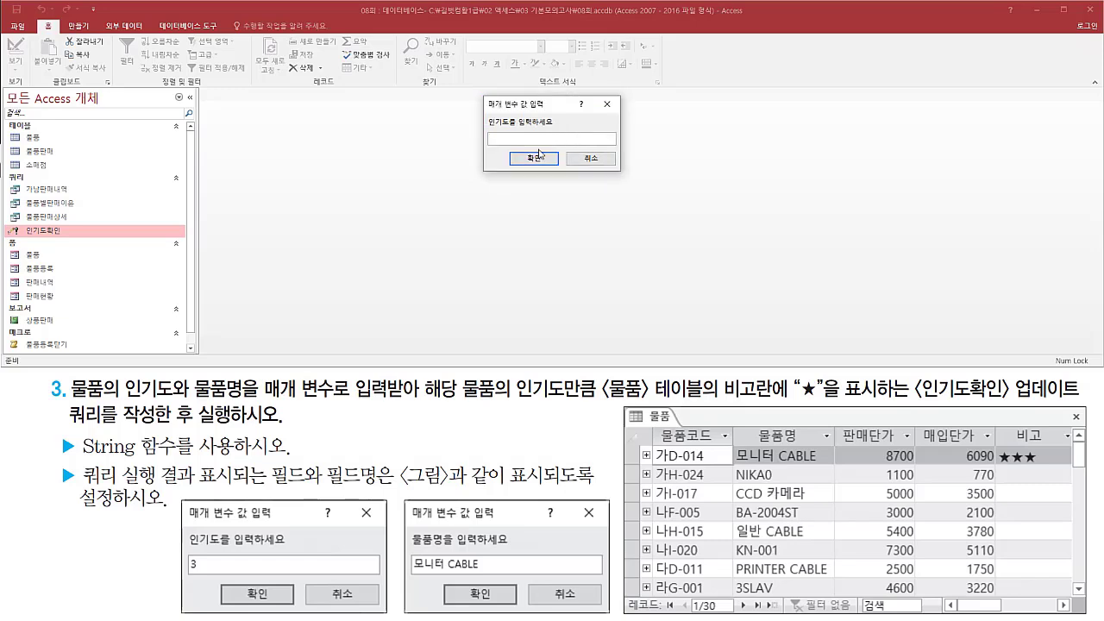
type("2")
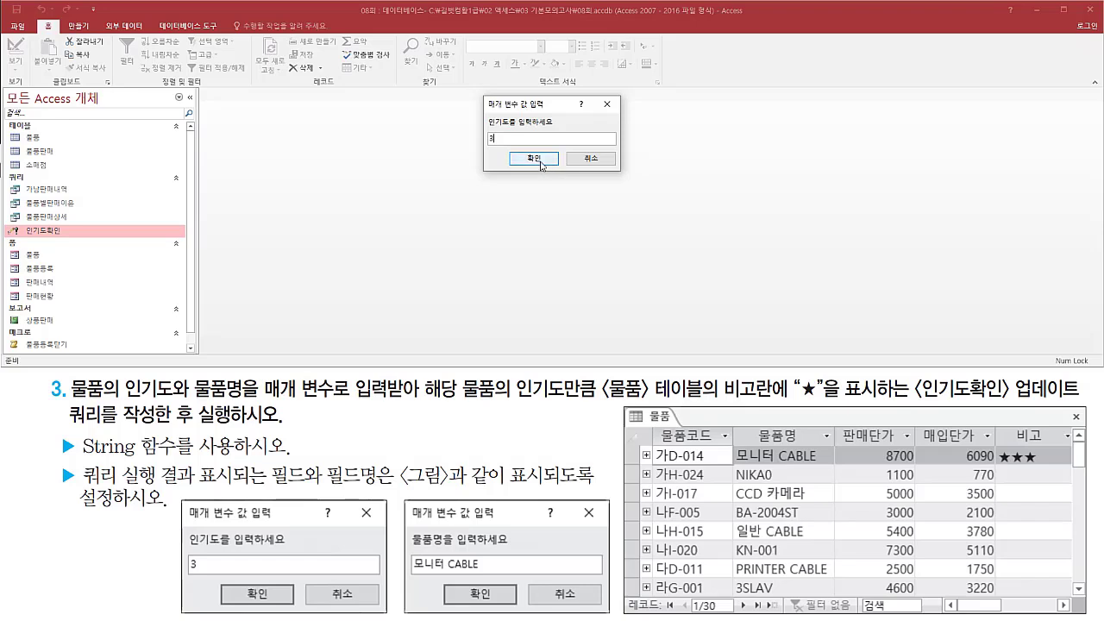
left_click(542, 163)
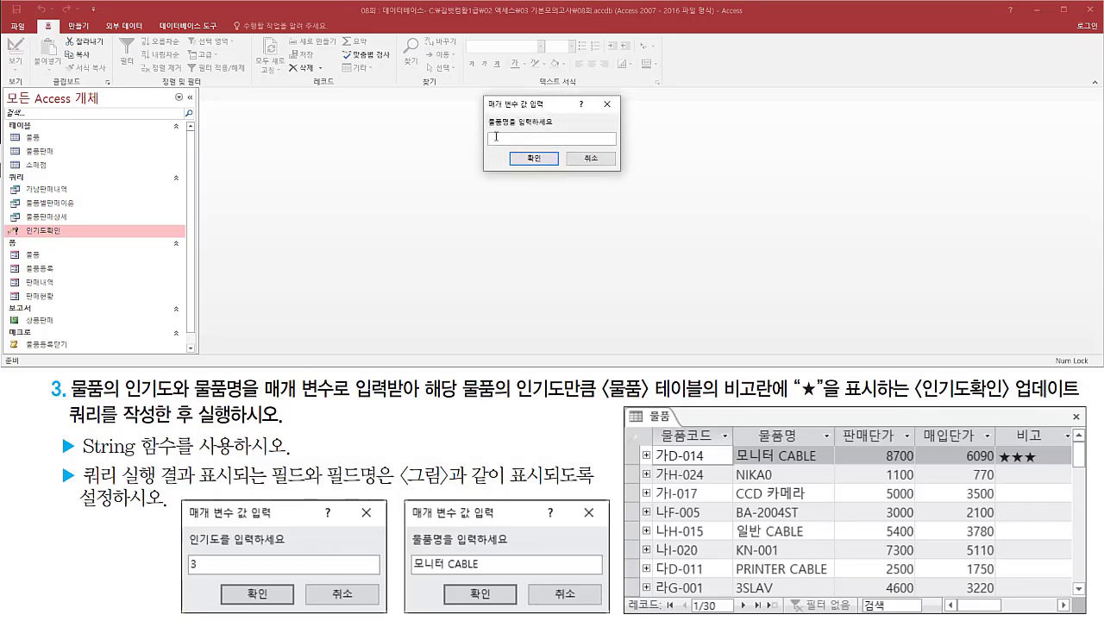
- Supply 모니터 CABLE as the 물품명 parameter value and approve the record update
mouse_move(483, 95)
left_mouse_down()
mouse_move(498, 171)
mouse_move(626, 173)
left_mouse_up()
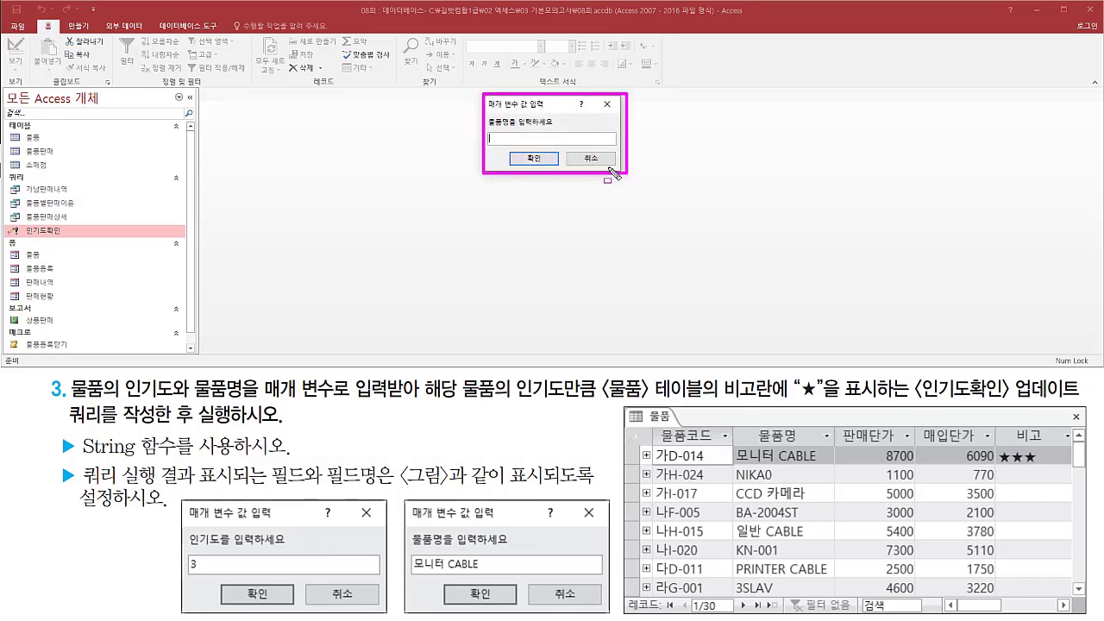
key("Escape")
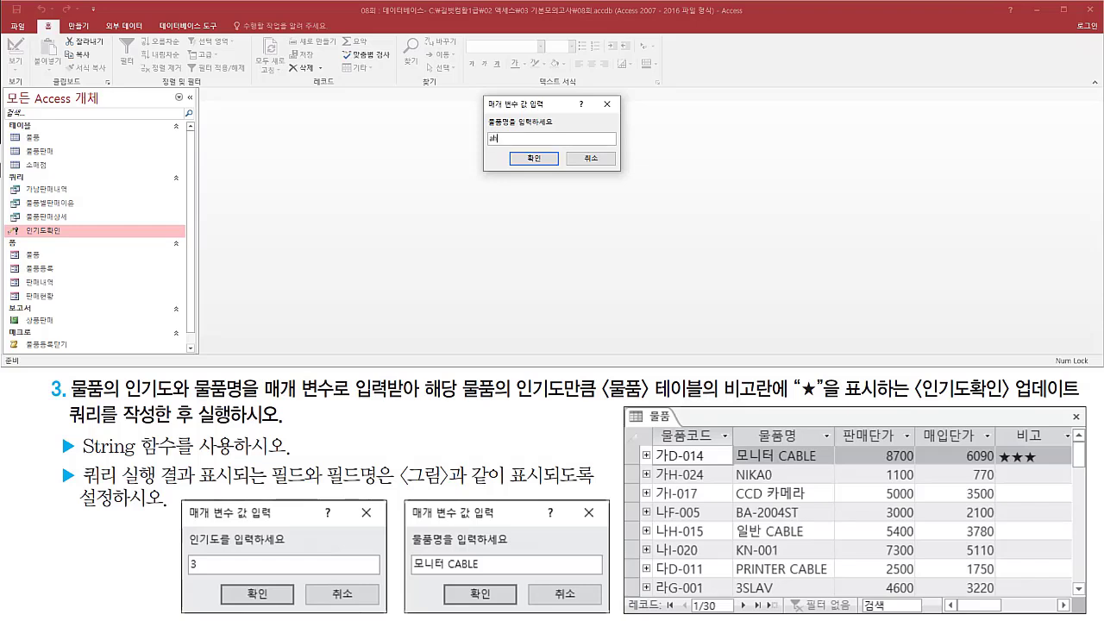
type("ㅁㅗㄴㅣㅌㅓ")
key("Caps_Lock")
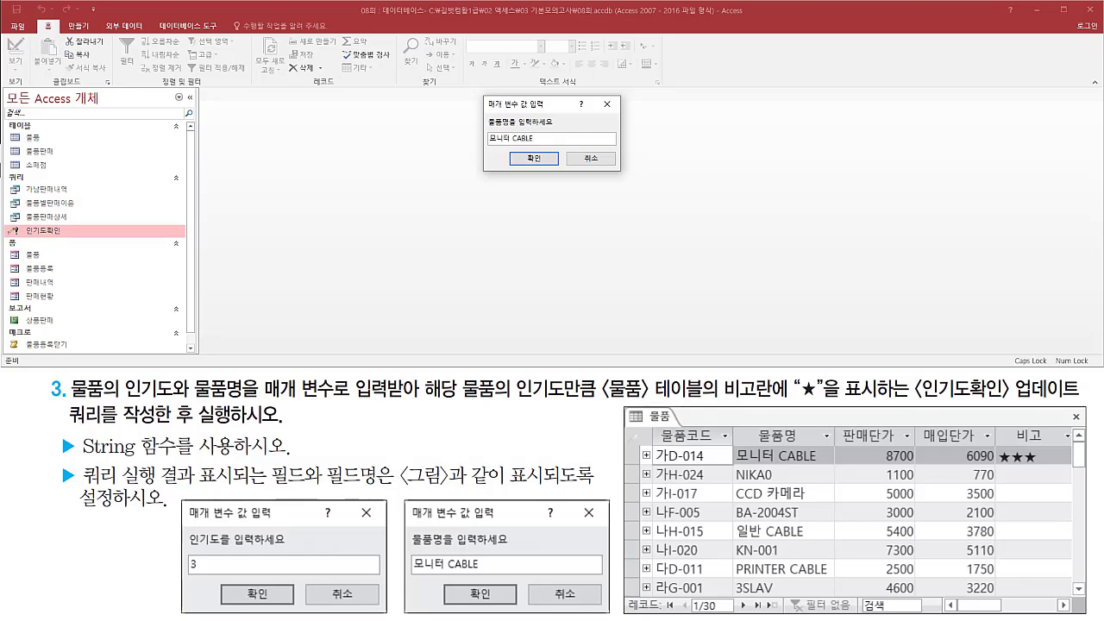
left_click(538, 159)
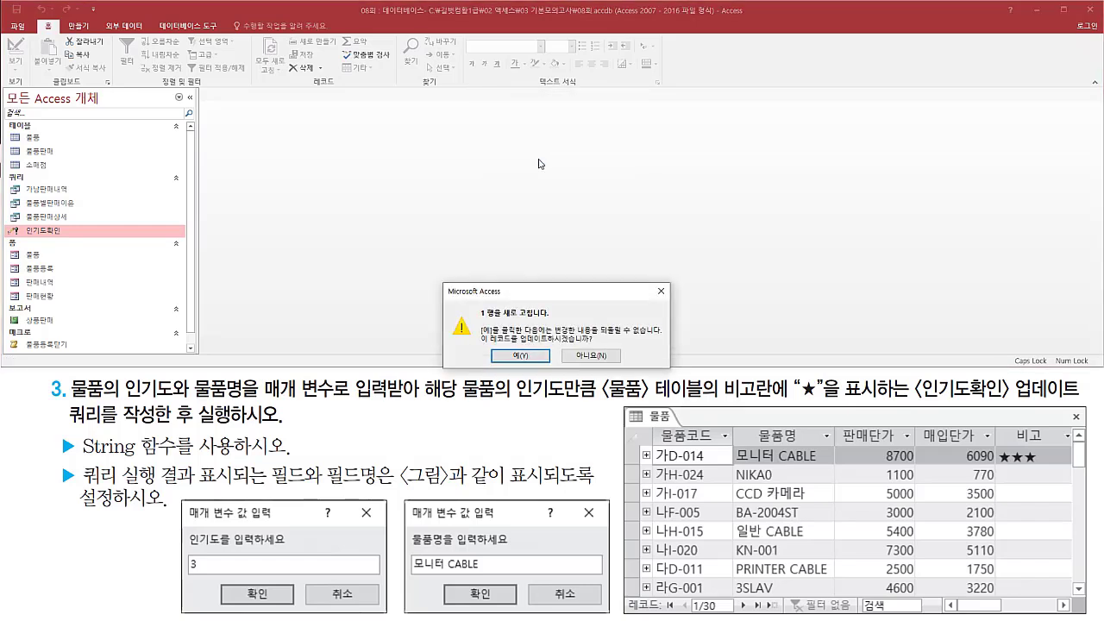
mouse_move(471, 319)
left_mouse_down()
mouse_move(558, 320)
mouse_move(569, 343)
mouse_move(603, 344)
left_mouse_up()
left_click_drag(498, 348, 538, 369)
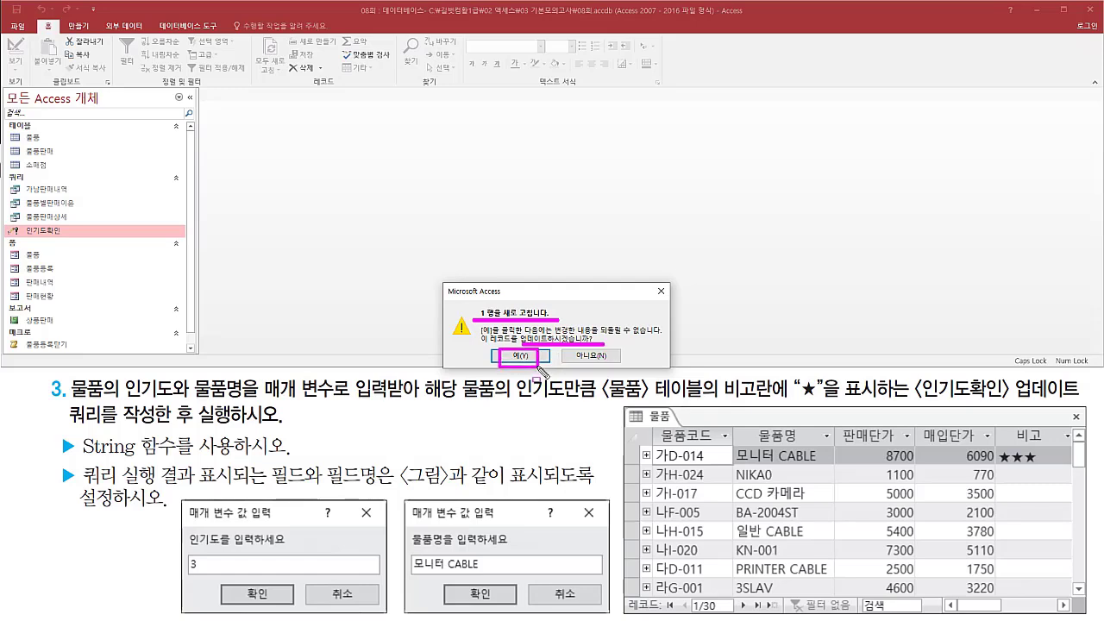
key("Escape")
left_click(523, 357)
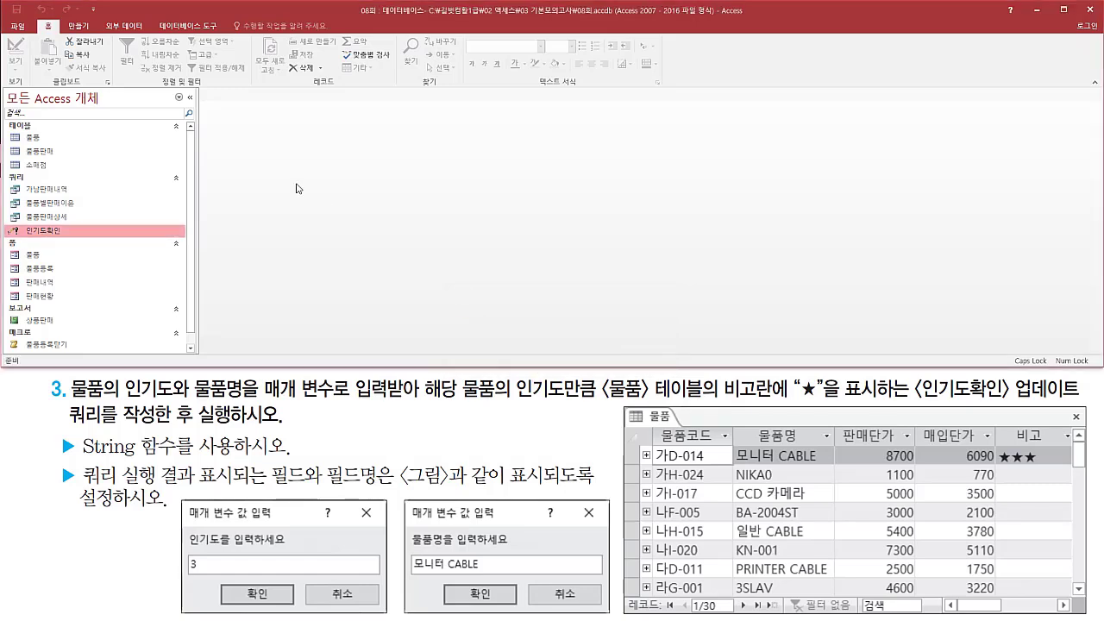
- Open the 물품 table, compare the 비고 values of the 모니터 CABLE and NIKA0 records, and close the table
left_click(49, 139)
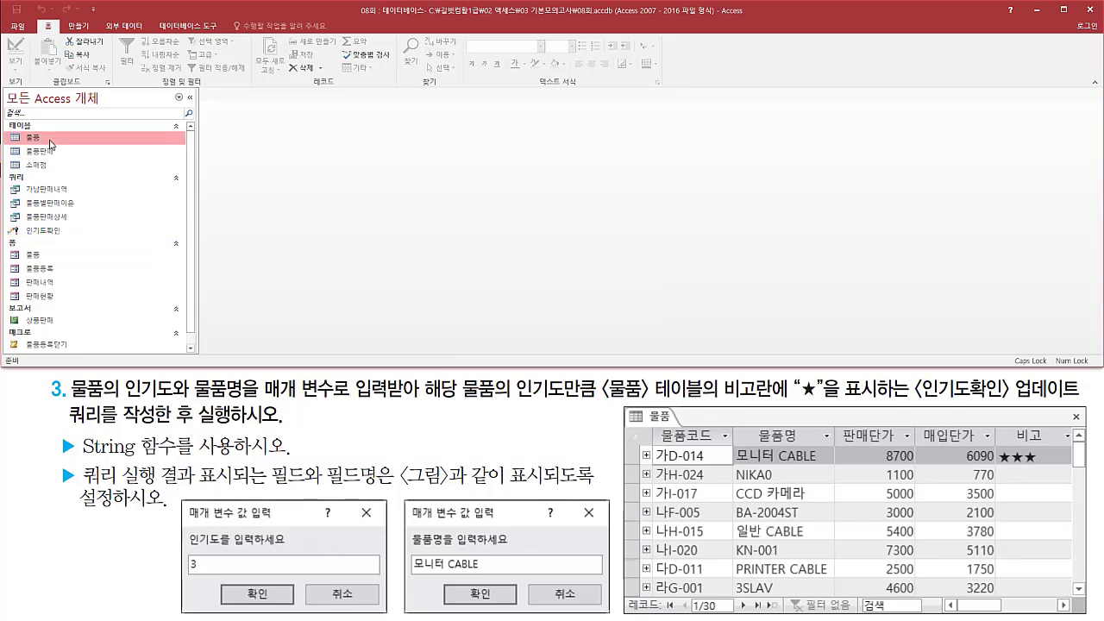
double_click(43, 144)
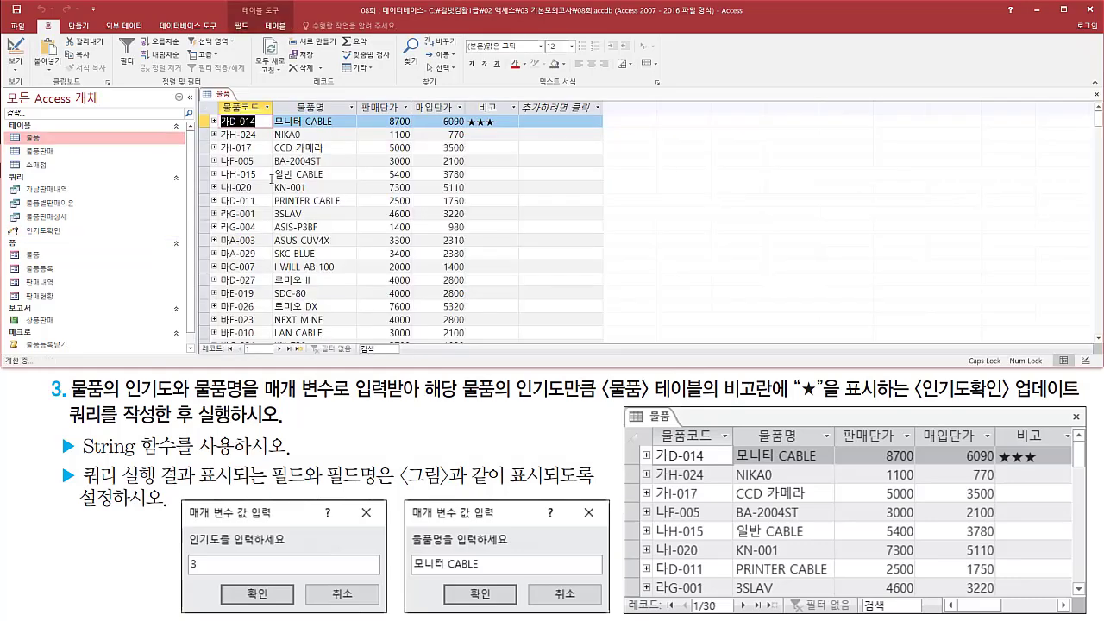
key("ctrl+shift+d")
mouse_move(273, 130)
left_mouse_down()
mouse_move(358, 130)
mouse_move(346, 114)
left_mouse_up()
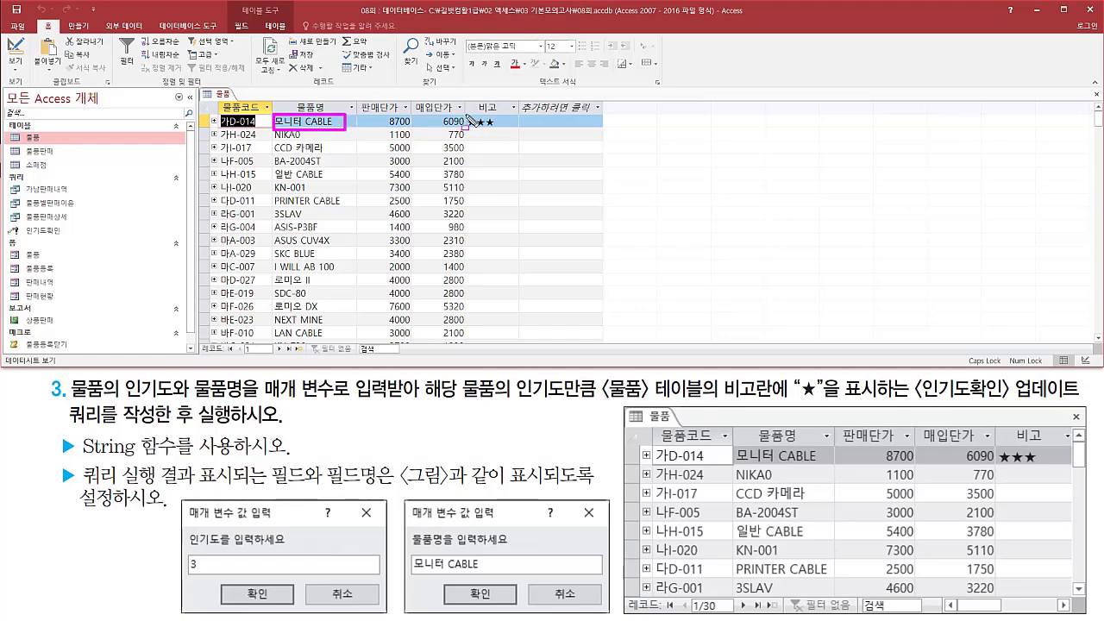
left_click_drag(464, 113, 502, 131)
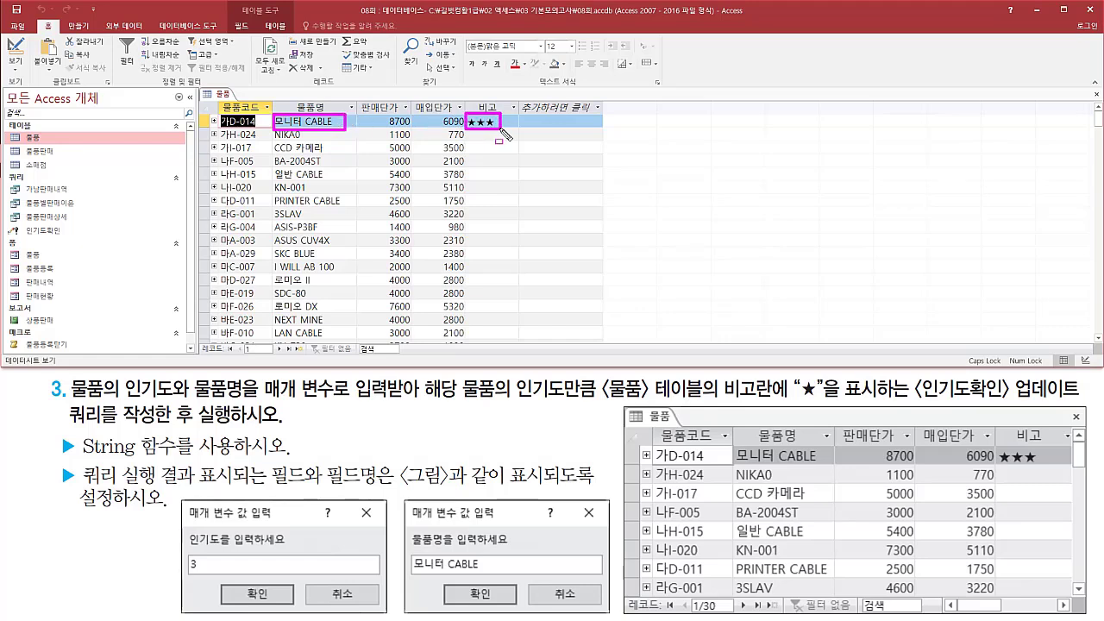
key("Escape")
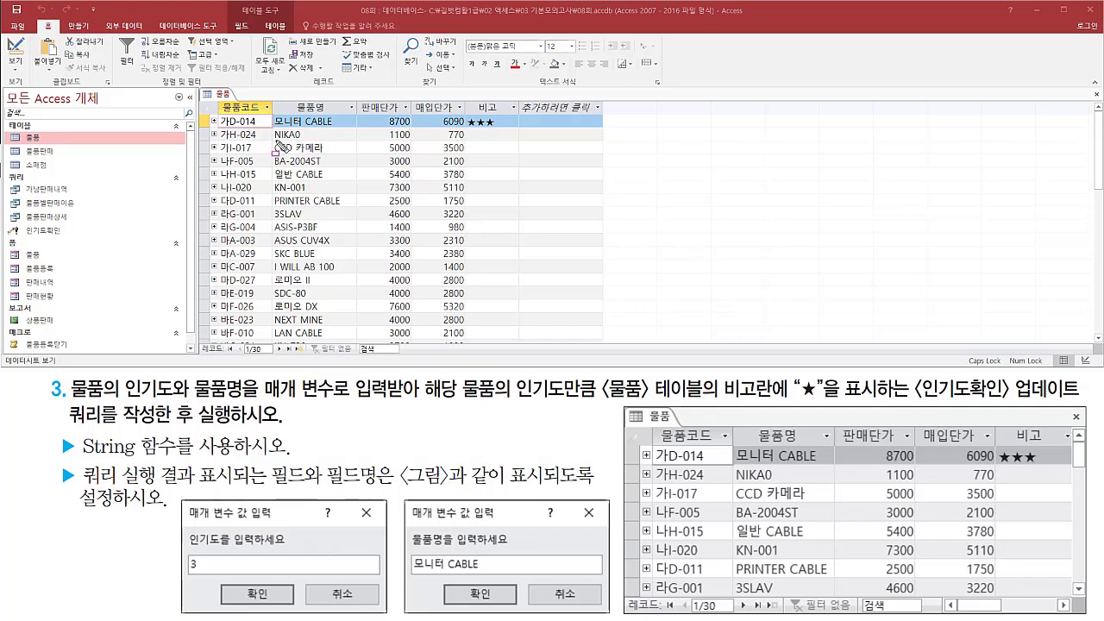
left_click_drag(272, 136, 303, 136)
left_click_drag(464, 138, 516, 138)
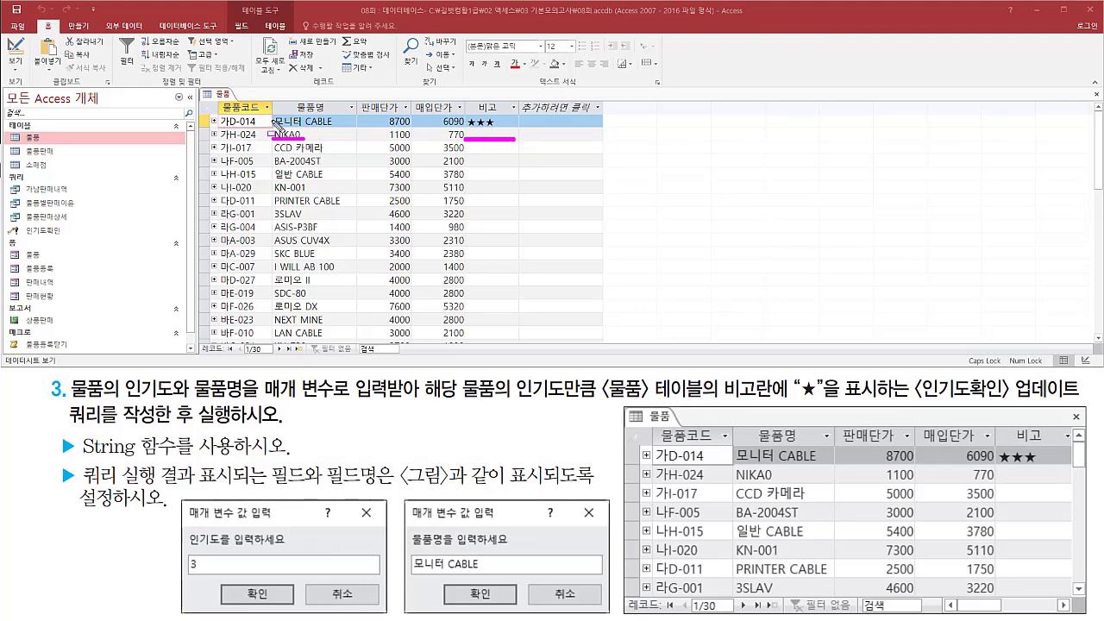
key("Escape")
right_click(221, 95)
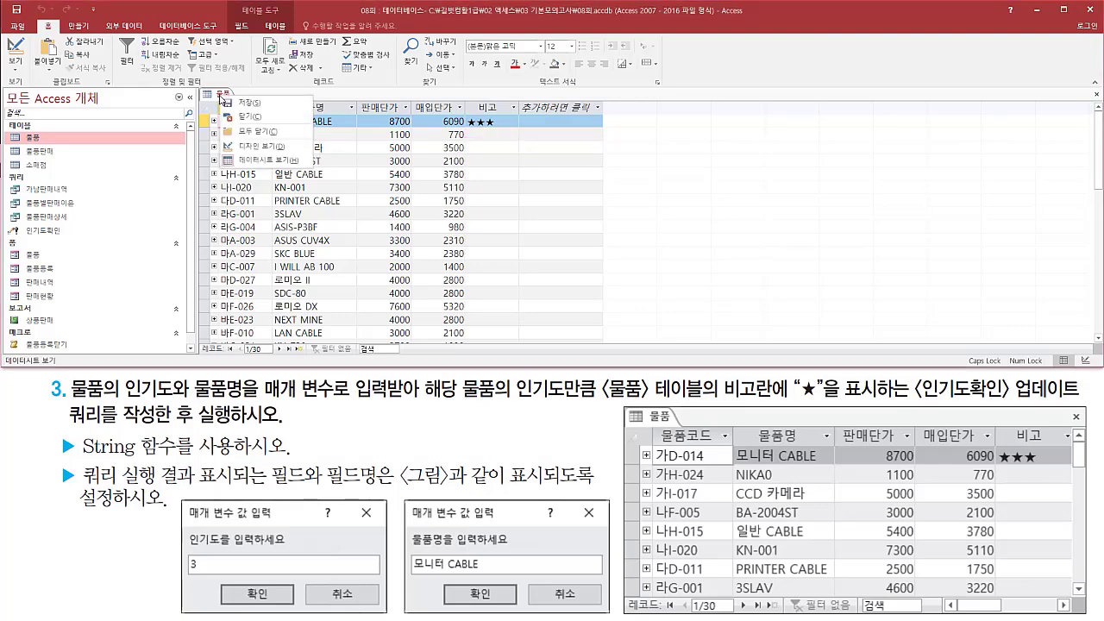
left_click(255, 118)
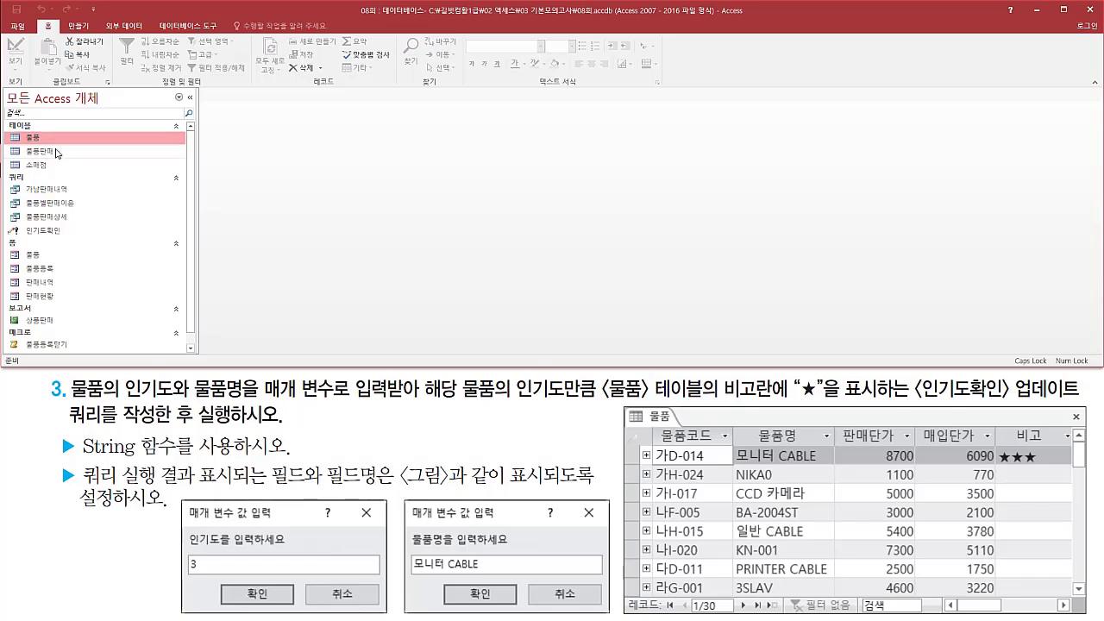
- Run the 인기도확인 query again and supply 5 as the 인기도 parameter value
left_click(52, 231)
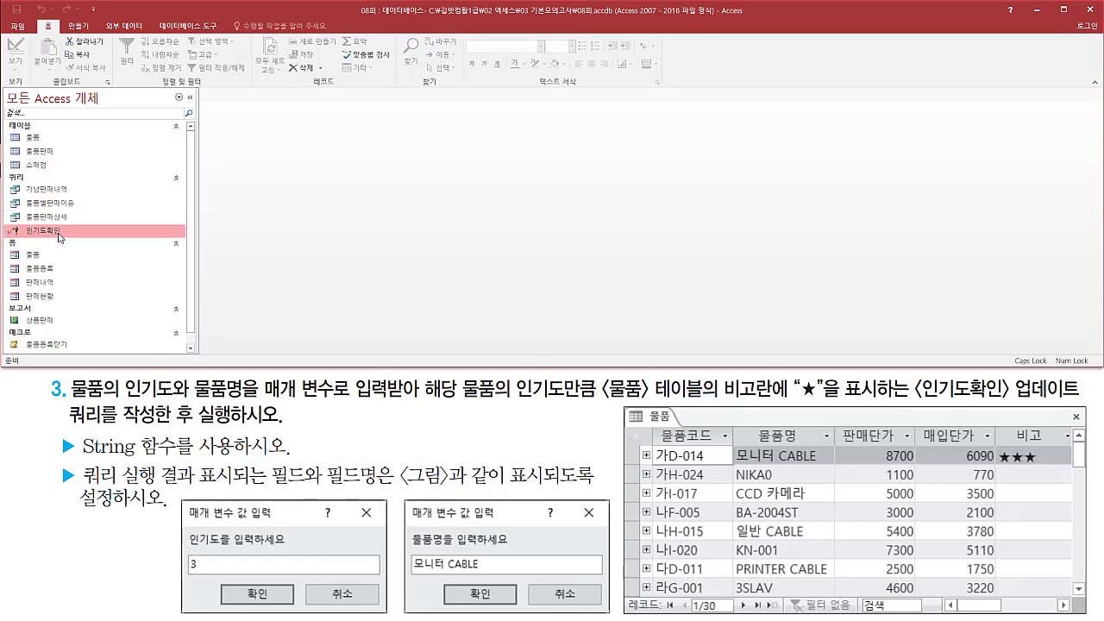
double_click(59, 233)
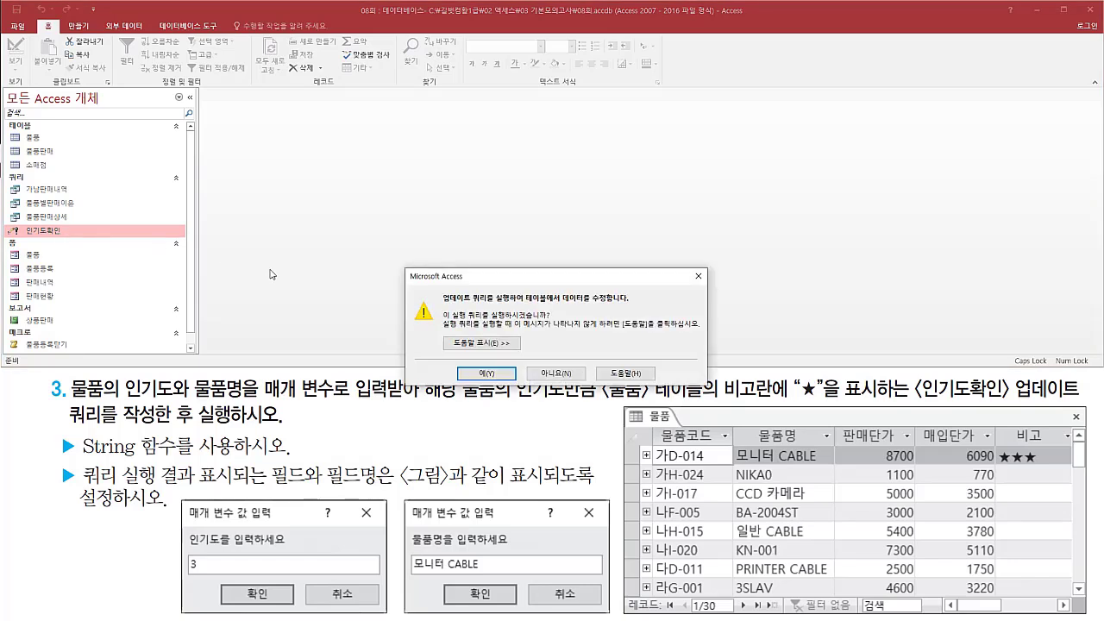
left_click_drag(440, 312, 556, 319)
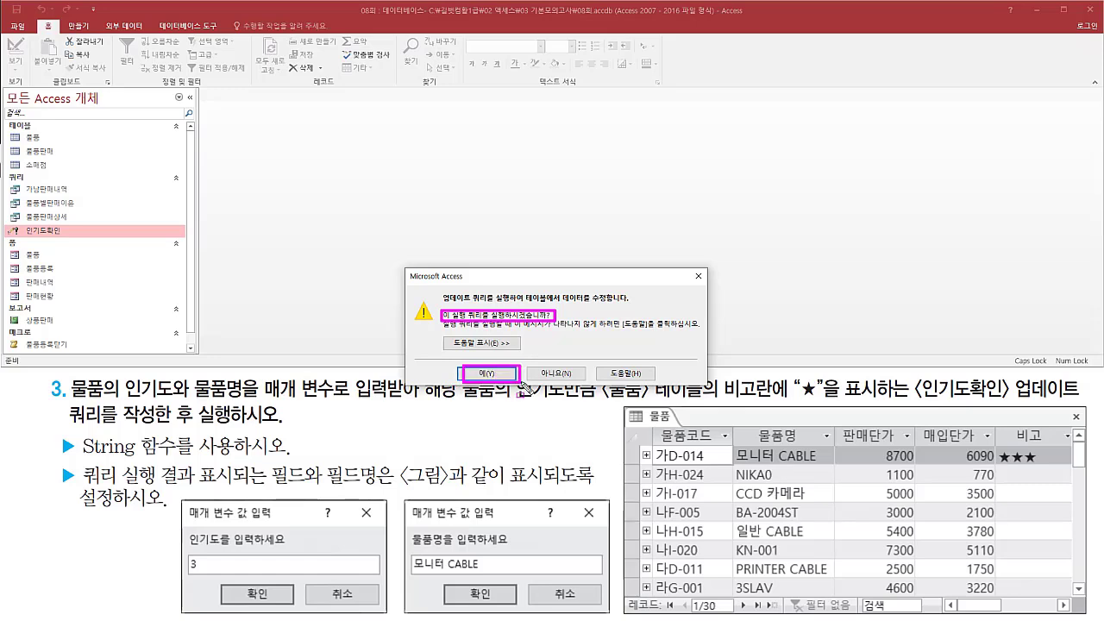
left_click(488, 374)
left_click(488, 373)
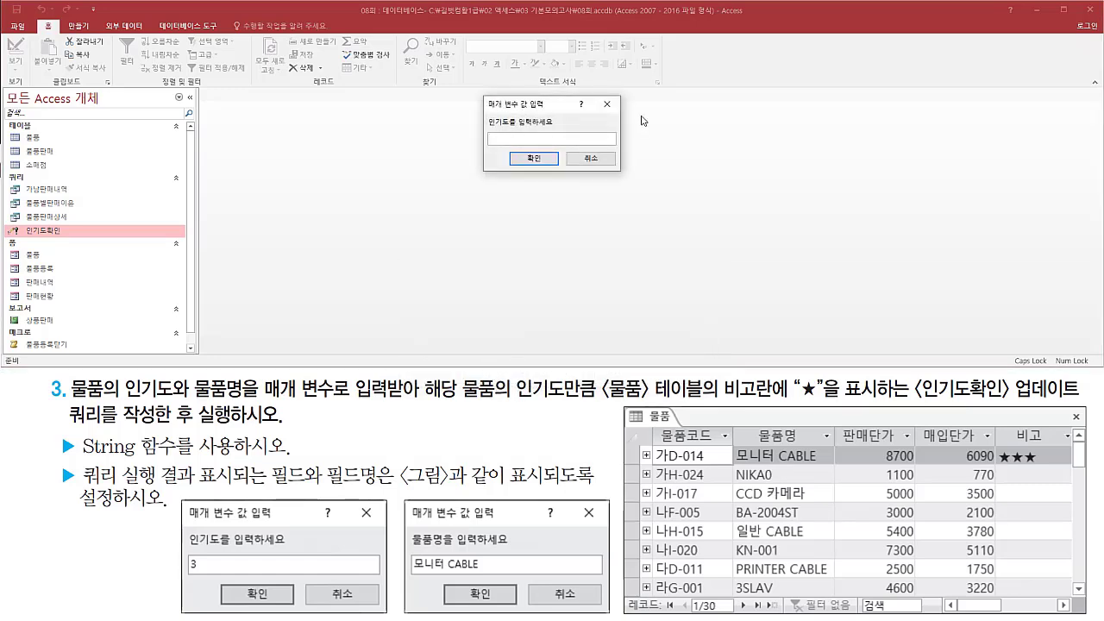
type("5")
left_click(534, 160)
- Supply NIKA0 as the 물품명 parameter value and approve the record update
key("ctrl+2")
mouse_move(483, 95)
left_mouse_down()
mouse_move(516, 145)
mouse_move(623, 172)
left_mouse_up()
key("Escape")
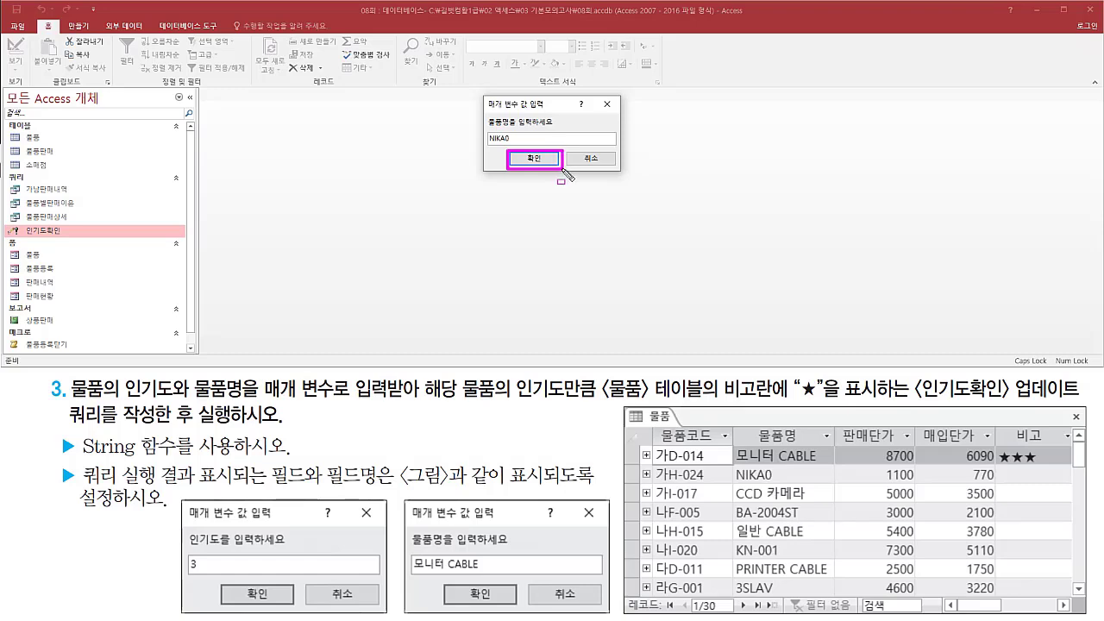
left_click(547, 161)
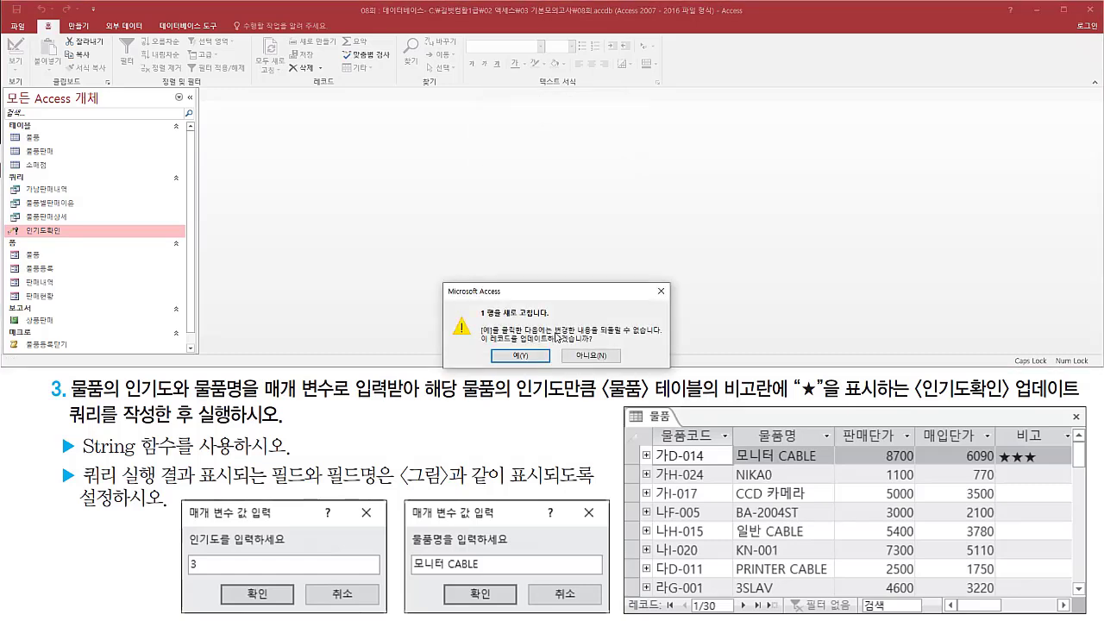
mouse_move(472, 318)
left_mouse_down()
mouse_move(556, 318)
mouse_move(602, 345)
left_mouse_up()
left_click_drag(500, 348, 543, 366)
left_click(519, 354)
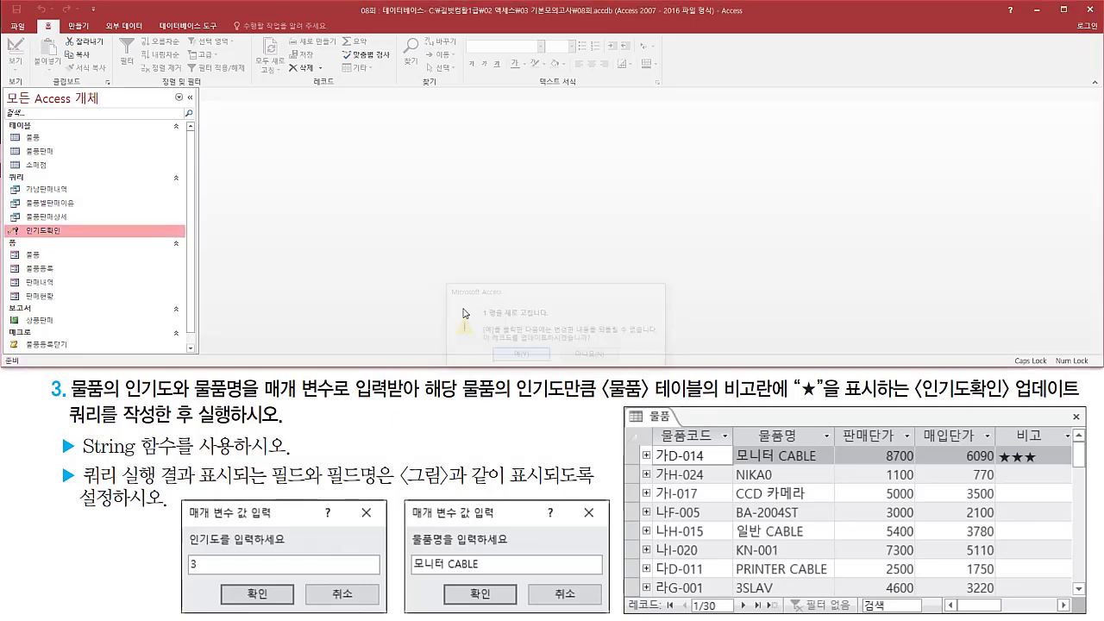
- Open the 물품 table and check the 비고 value of the NIKA0 record
left_click(55, 139)
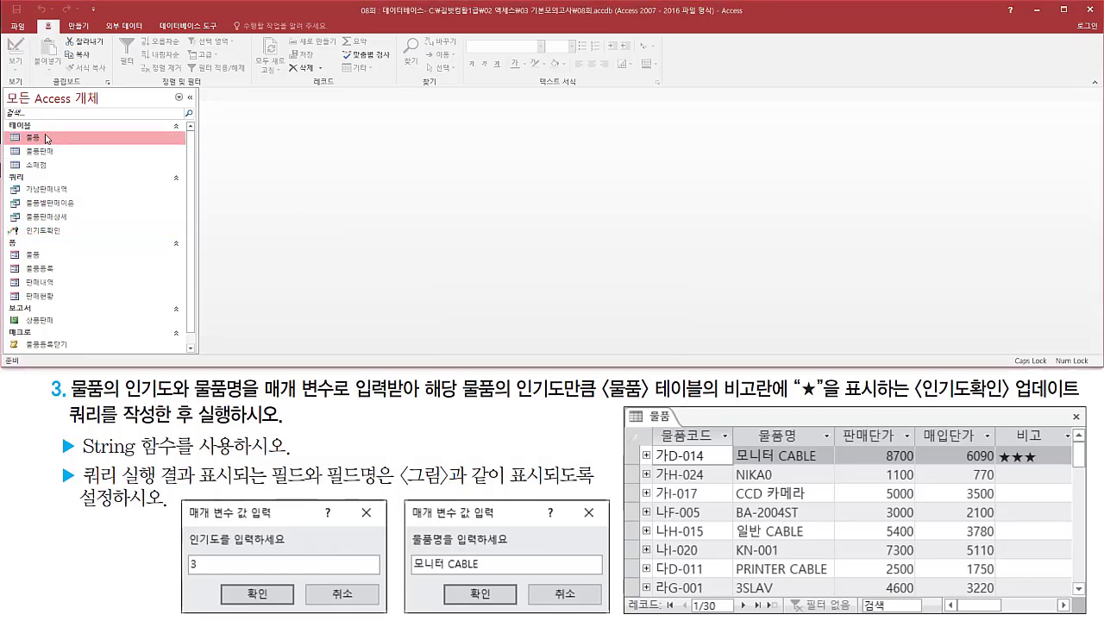
double_click(47, 139)
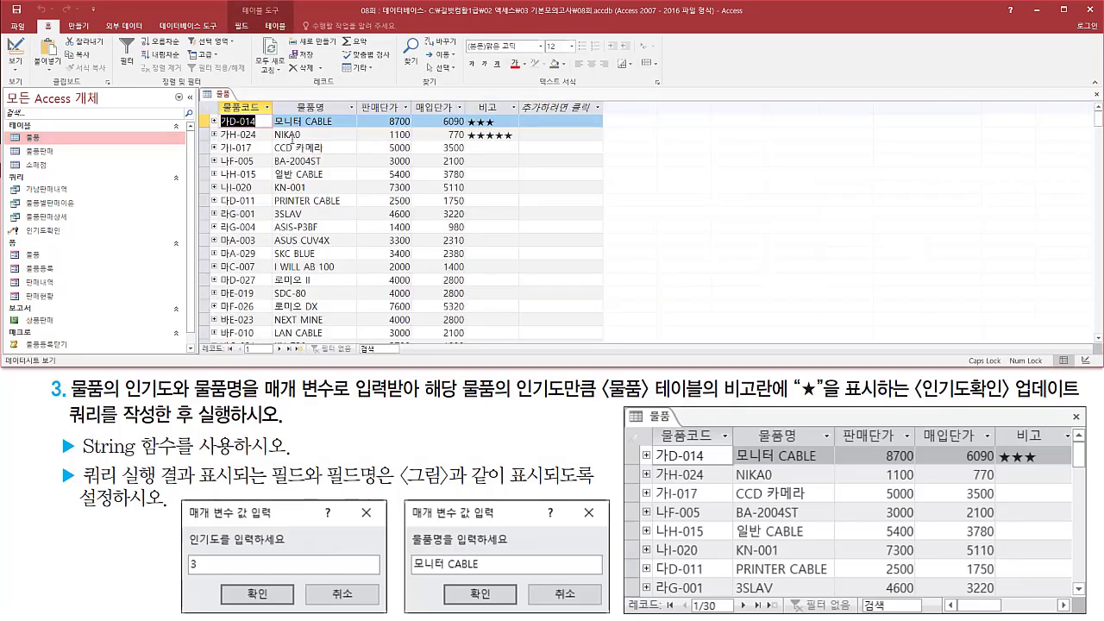
mouse_move(272, 143)
left_mouse_down()
mouse_move(312, 143)
mouse_move(314, 129)
left_mouse_up()
left_click_drag(463, 143, 522, 130)
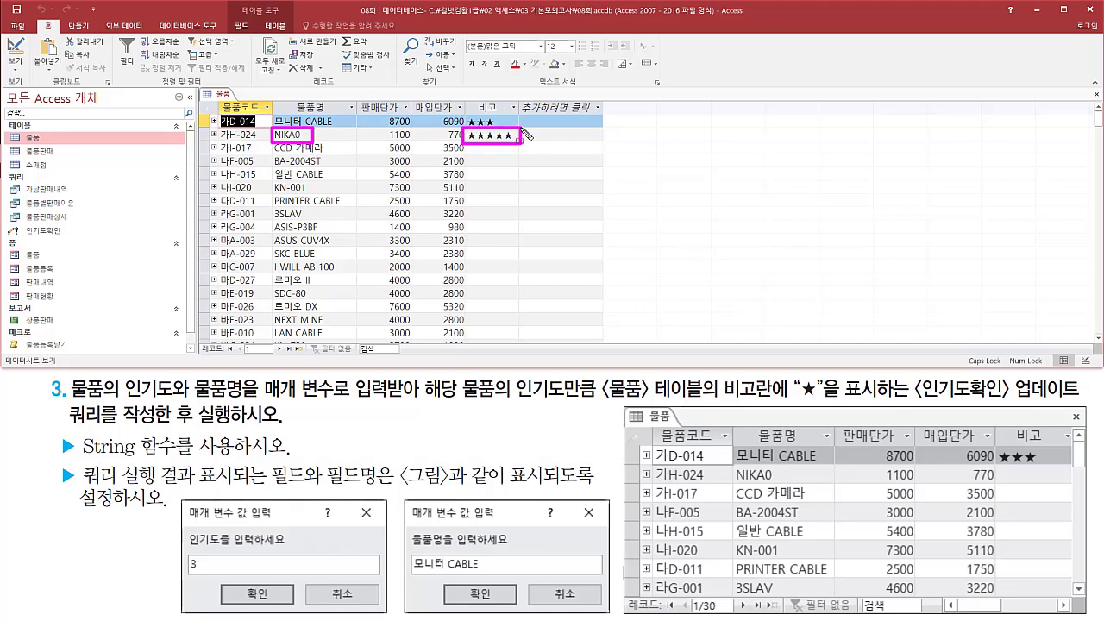
key("Escape")
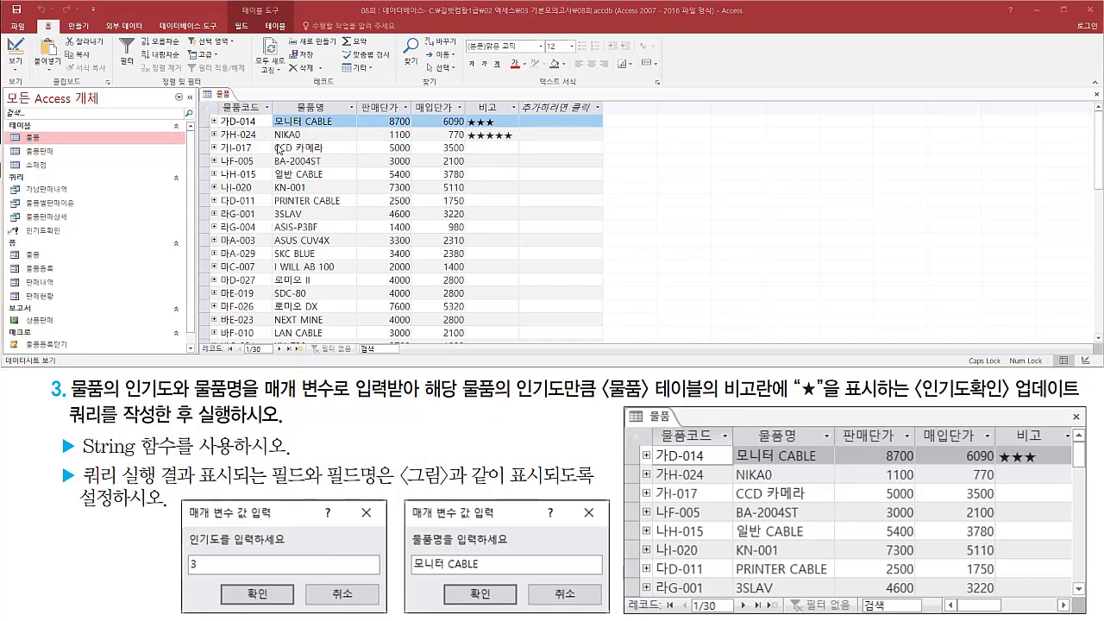
- Close the 물품 table
right_click(225, 97)
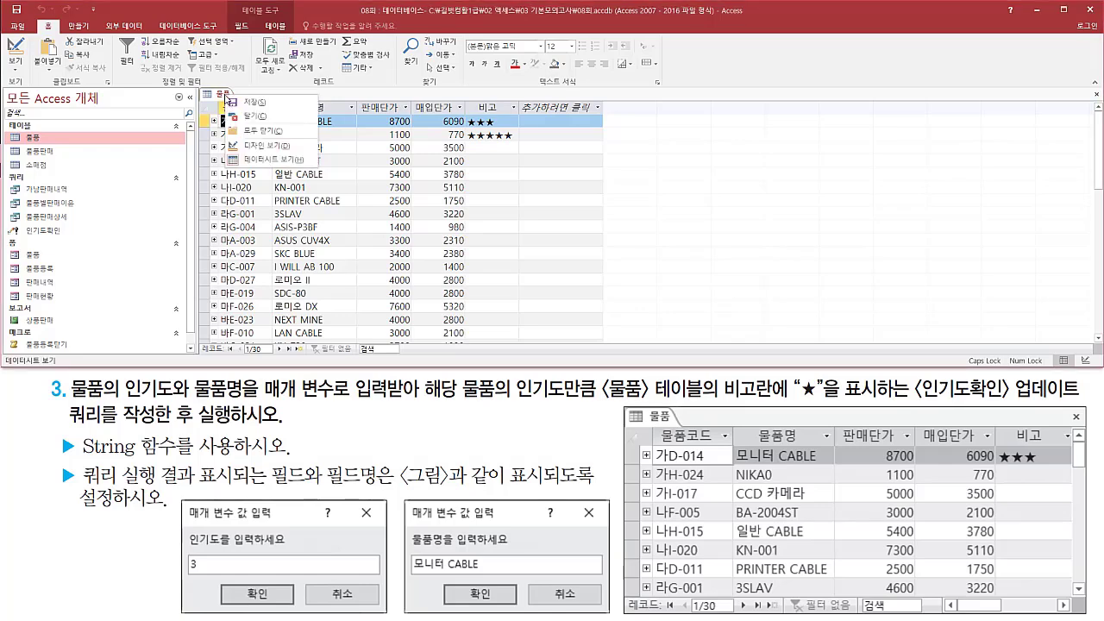
left_click(265, 117)
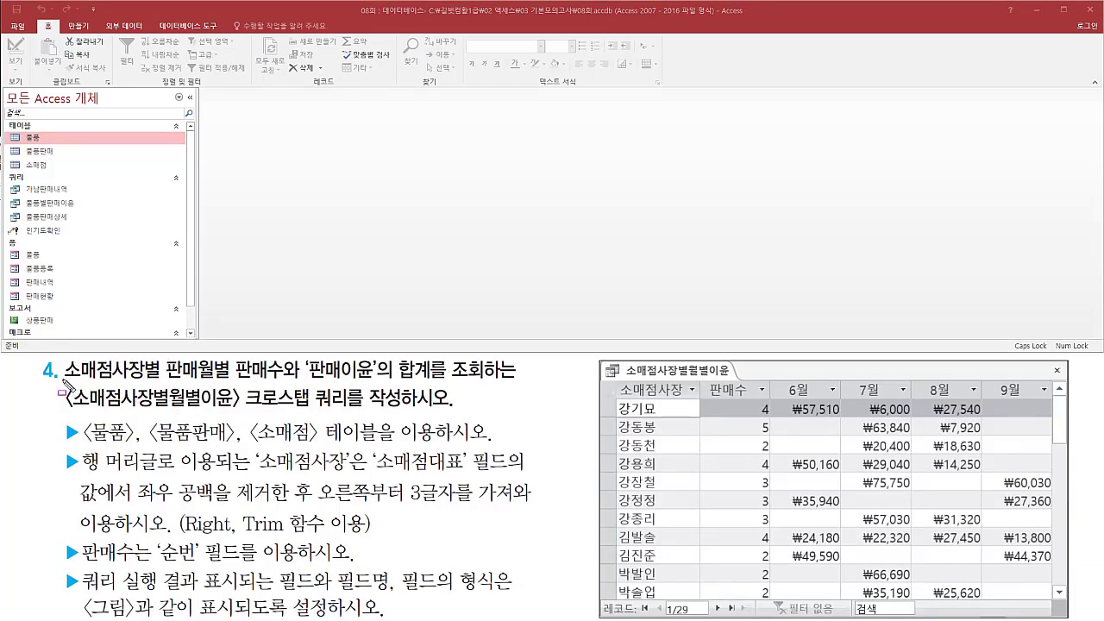
- Read task 4's instructions for the 소매점사장별월별이윤 crosstab query, including its purpose and the source tables to use
left_click_drag(64, 378, 440, 382)
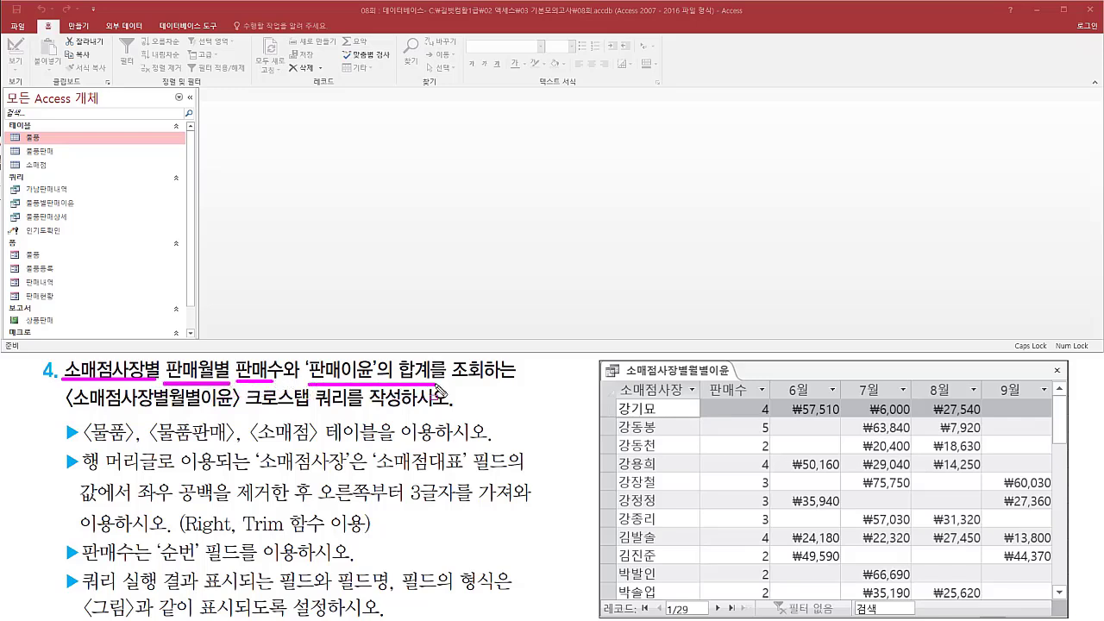
left_click_drag(71, 412, 238, 413)
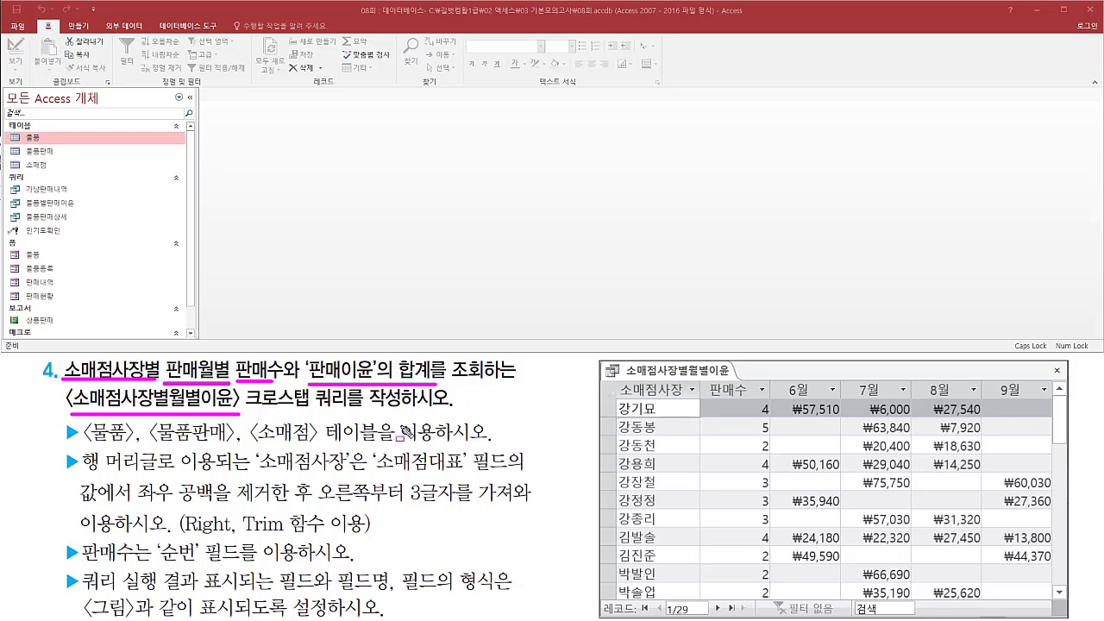
key("e")
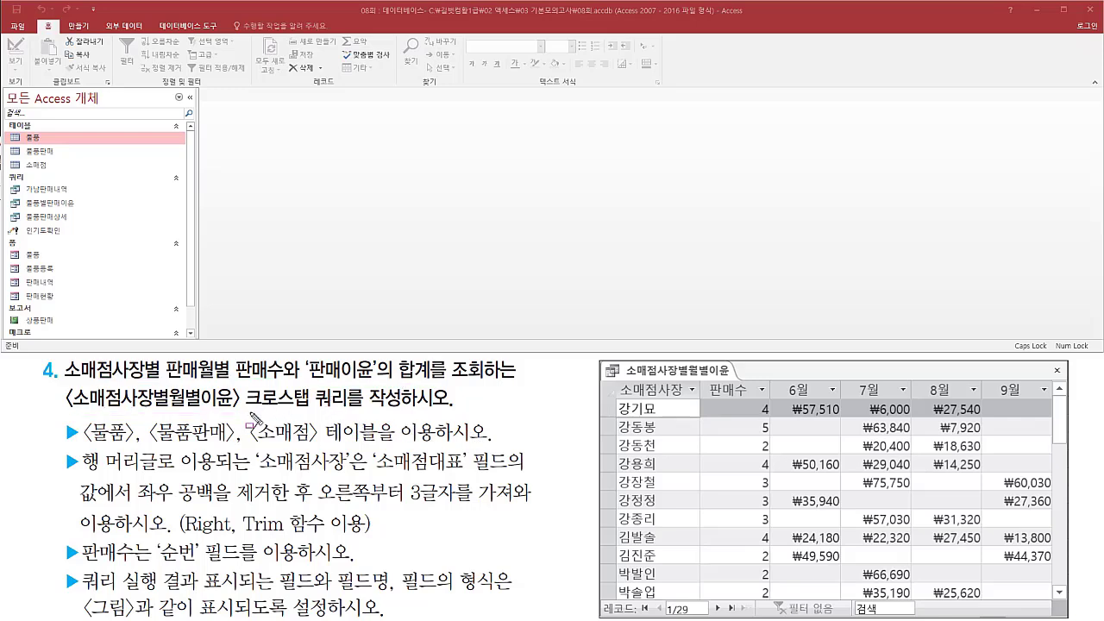
left_click_drag(243, 411, 349, 411)
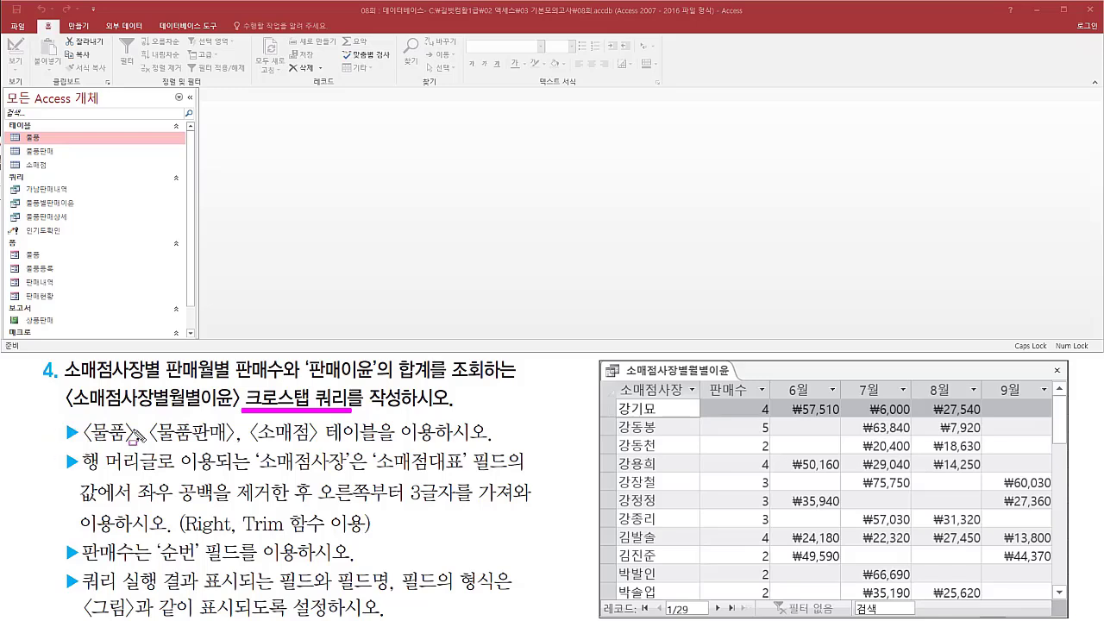
left_click_drag(83, 446, 445, 447)
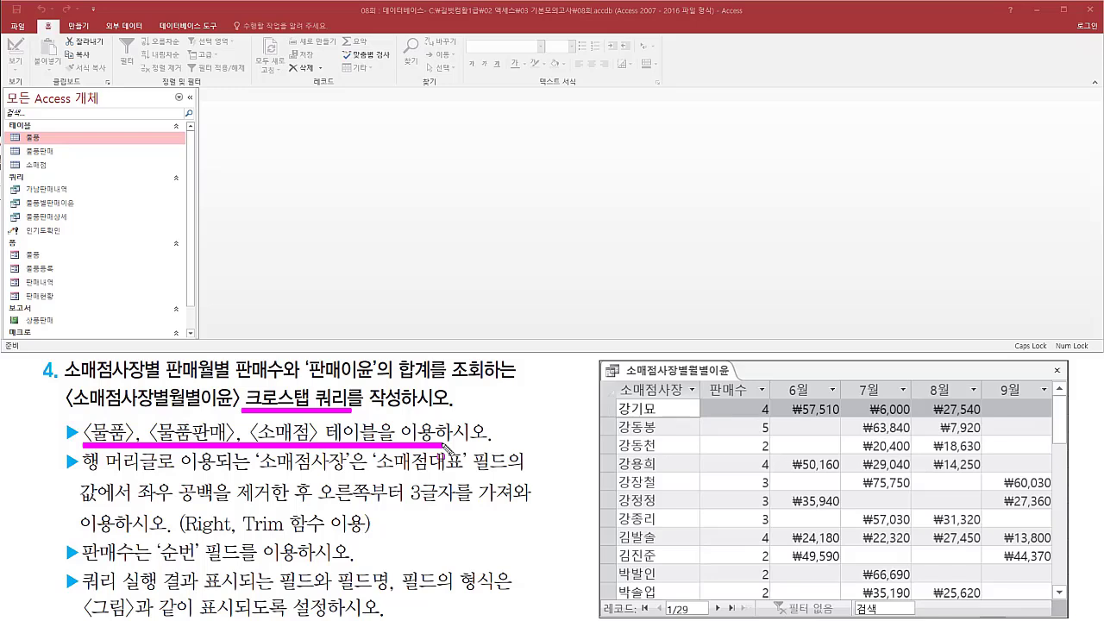
key("Escape")
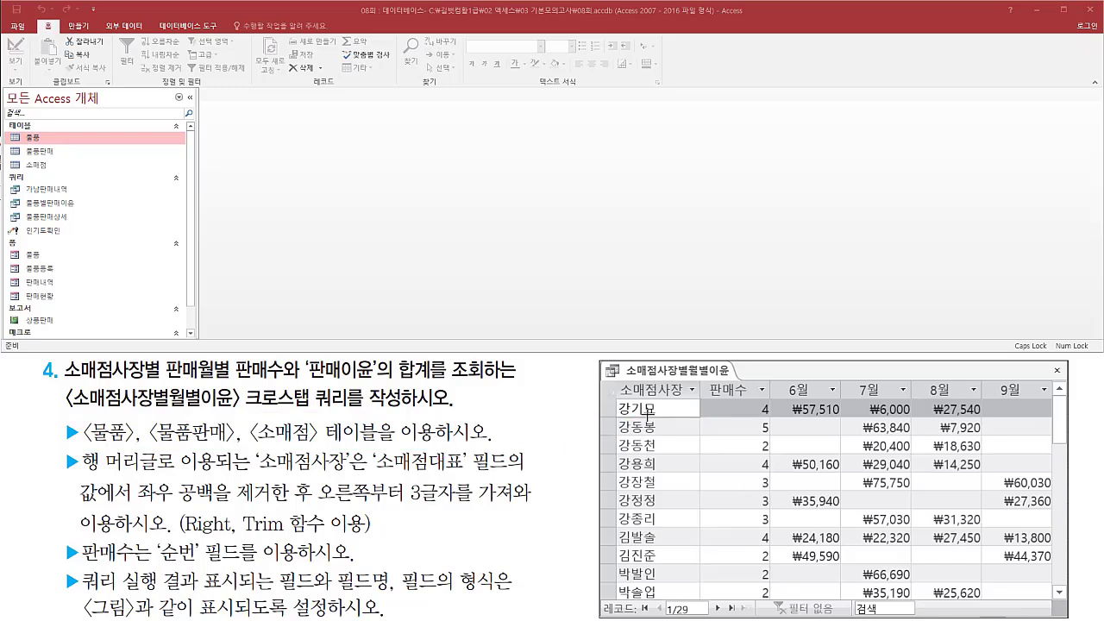
- Compare the sample crosstab result with the task text to identify its column headings, values and row headings
key("ctrl+shift+d")
mouse_move(786, 378)
left_mouse_down()
mouse_move(819, 405)
mouse_move(1047, 403)
left_mouse_up()
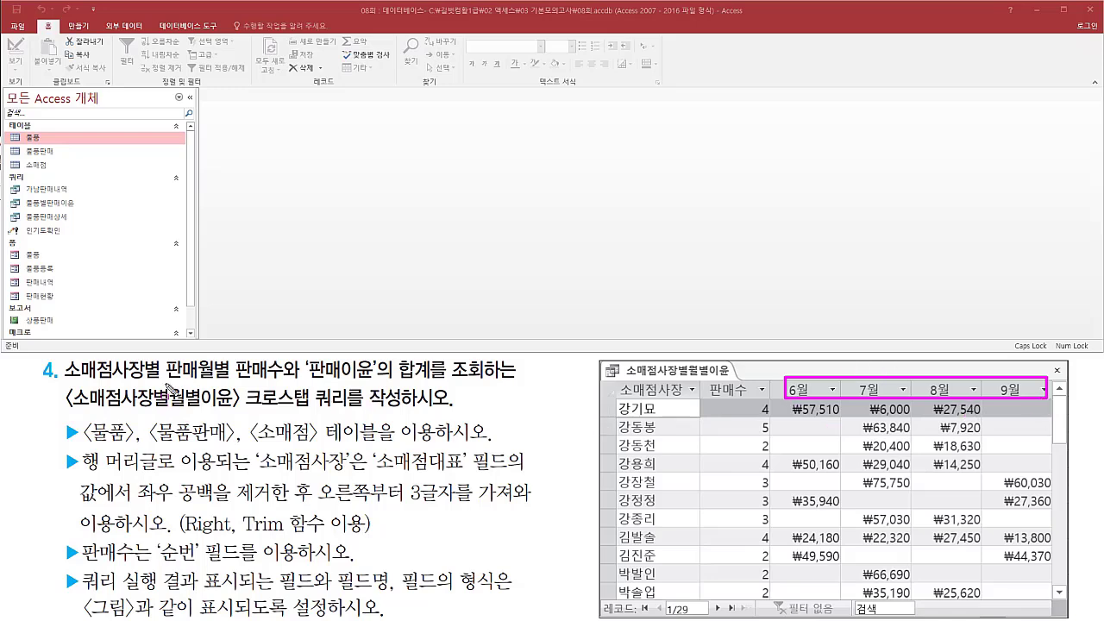
left_click_drag(167, 380, 227, 379)
mouse_move(785, 401)
left_mouse_down()
mouse_move(897, 548)
mouse_move(1054, 608)
left_mouse_up()
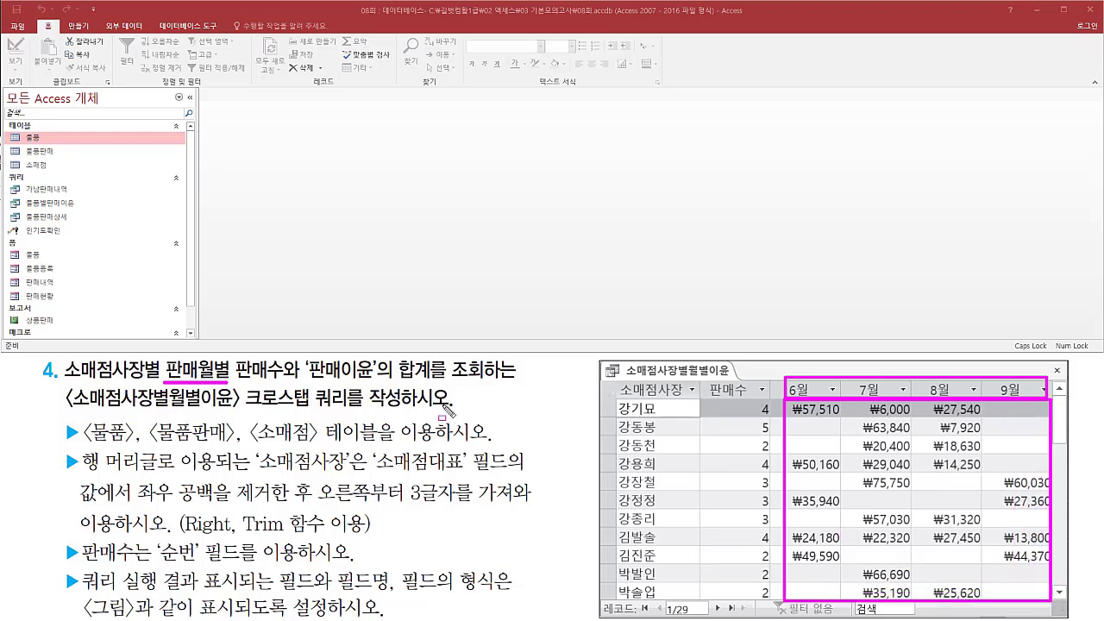
left_click_drag(307, 378, 433, 379)
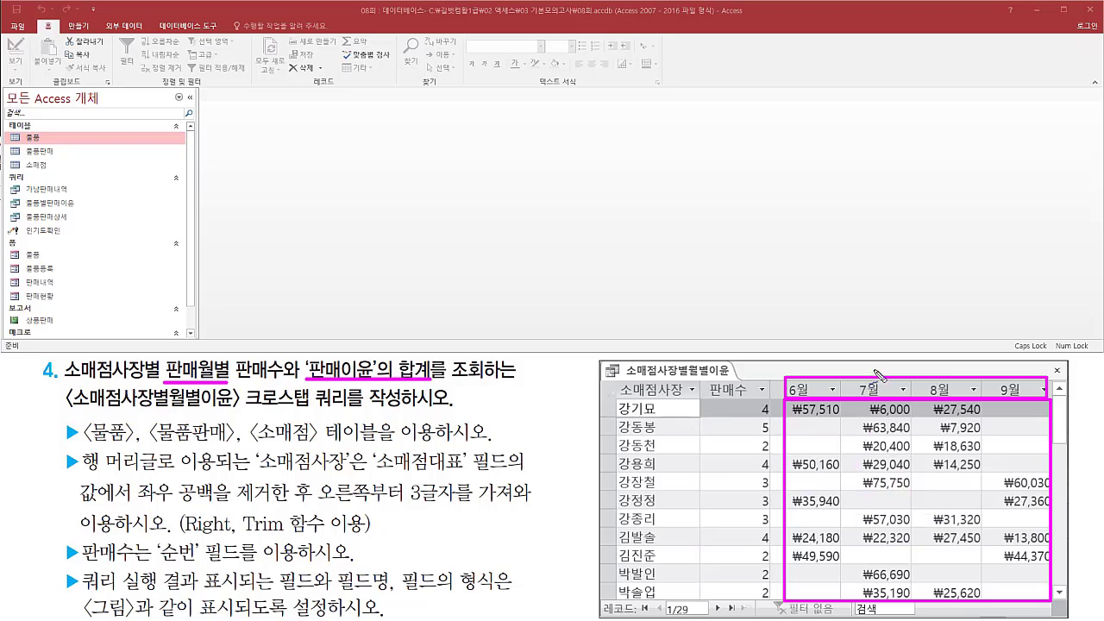
left_click_drag(890, 381, 899, 350)
left_click_drag(615, 380, 690, 602)
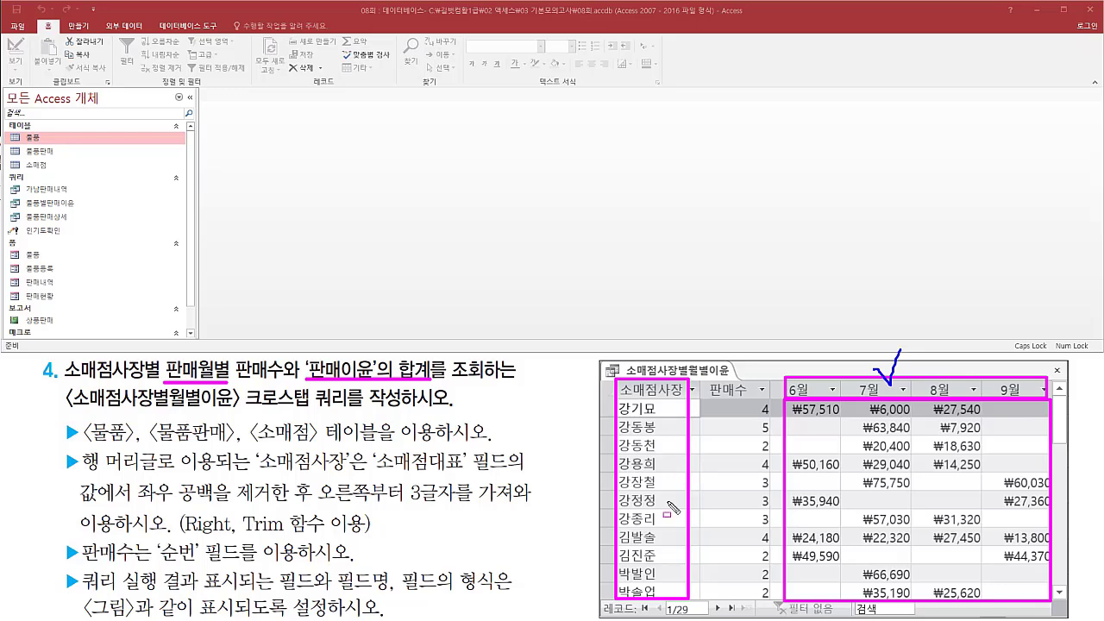
mouse_move(703, 378)
left_mouse_down()
mouse_move(766, 495)
mouse_move(781, 545)
mouse_move(776, 605)
left_mouse_up()
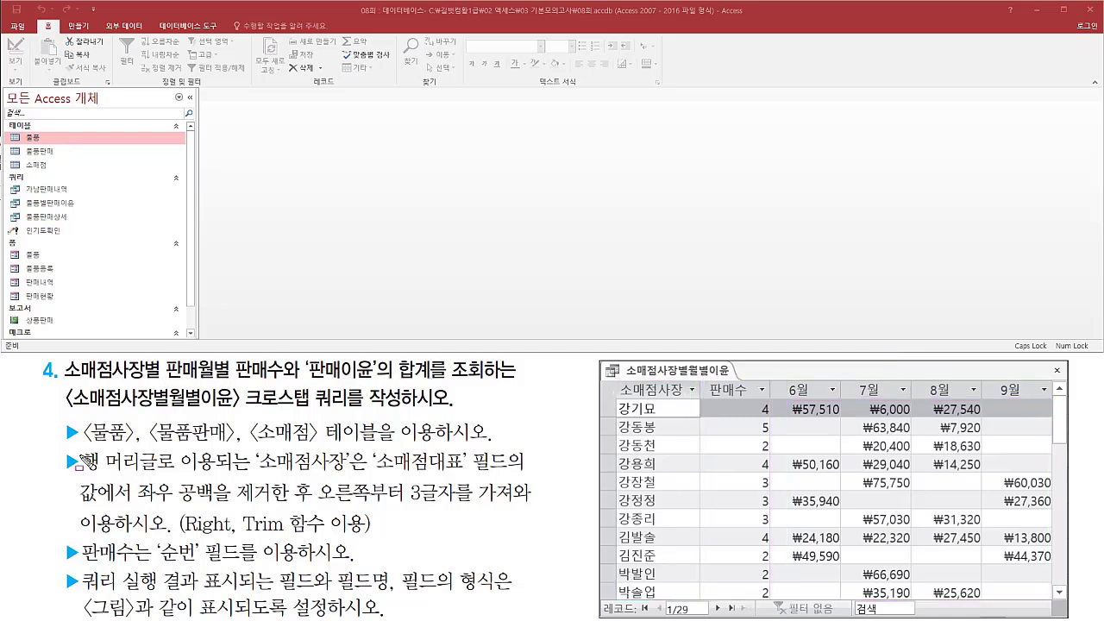
- Examine the requirements for the 소매점사장 and 판매수 row headings, including their source fields and the Right and Trim functions
mouse_move(78, 449)
left_mouse_down()
mouse_move(113, 478)
mouse_move(350, 473)
left_mouse_up()
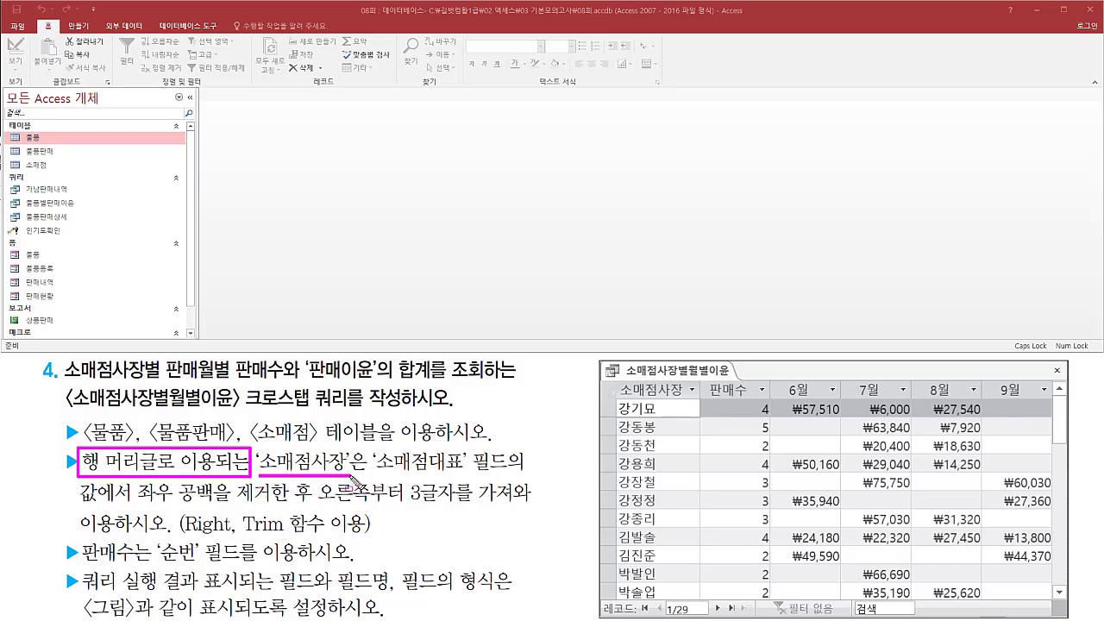
left_click_drag(618, 373, 687, 397)
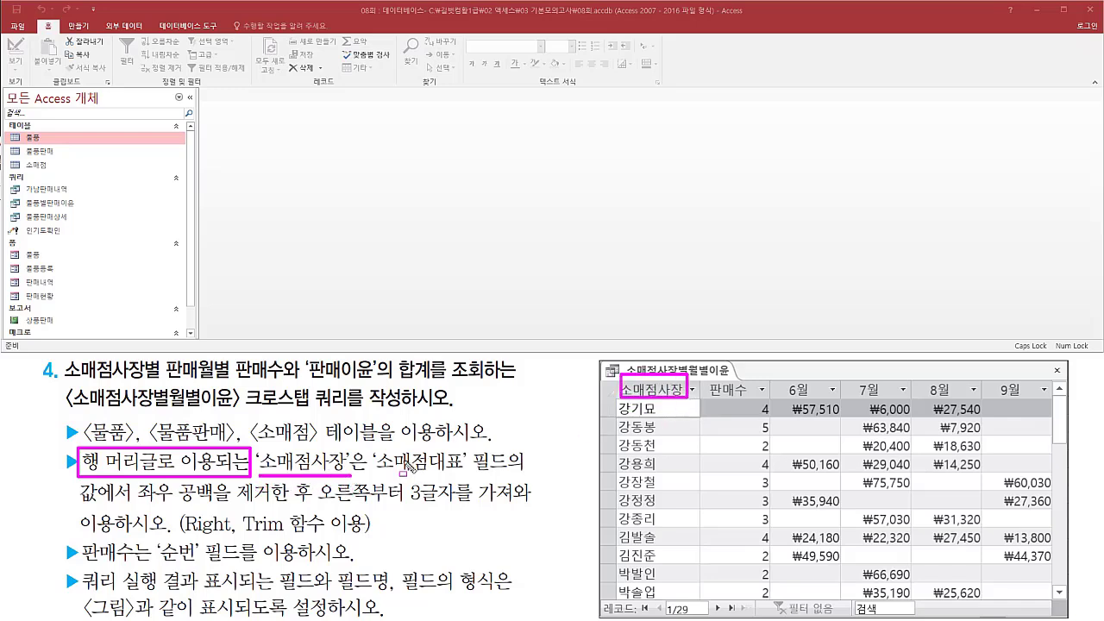
mouse_move(373, 474)
left_mouse_down()
mouse_move(509, 474)
mouse_move(374, 473)
left_mouse_up()
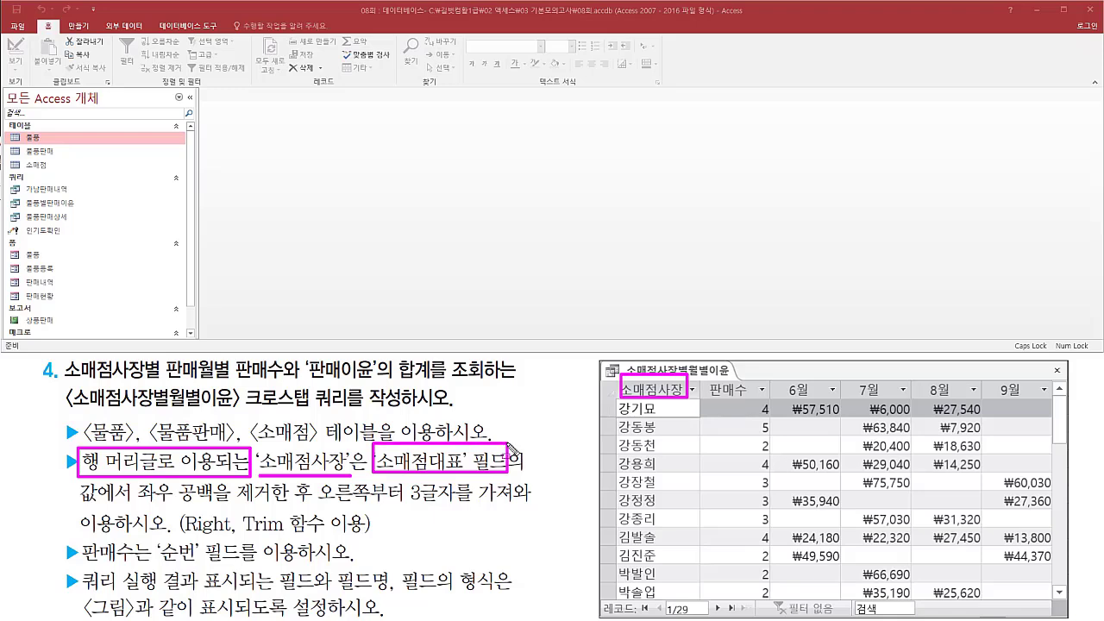
left_click_drag(513, 448, 511, 447)
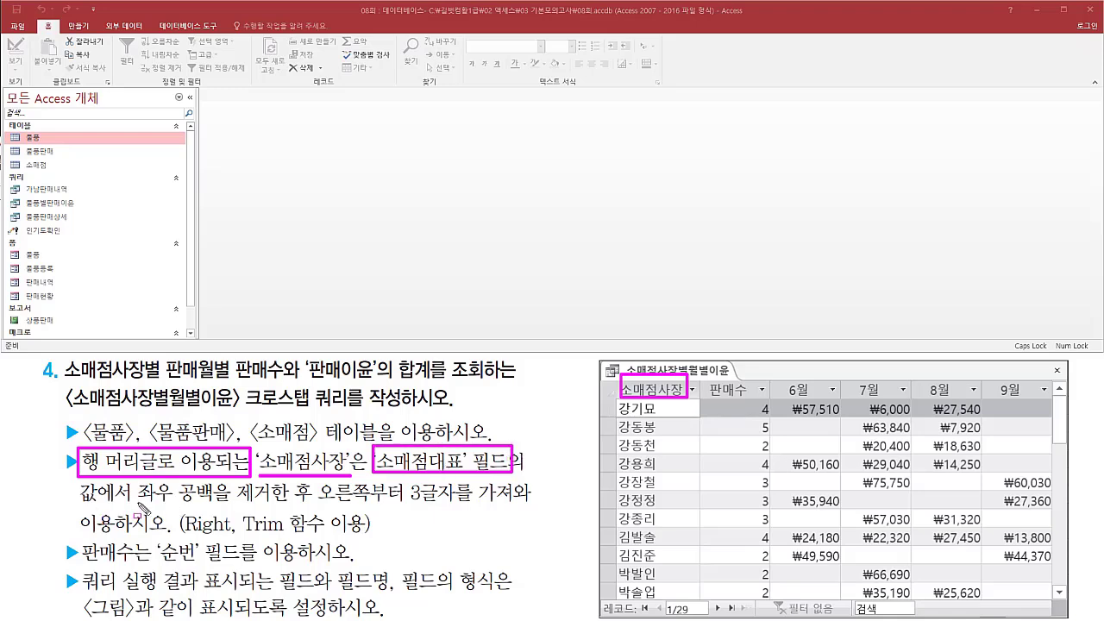
left_click_drag(137, 503, 308, 503)
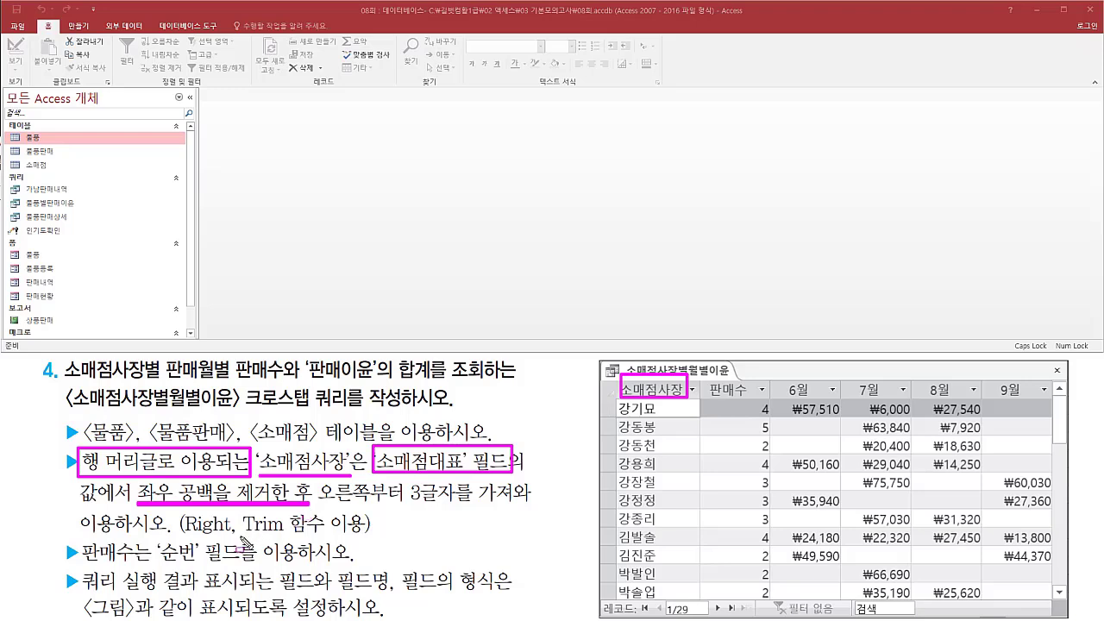
left_click_drag(243, 538, 329, 538)
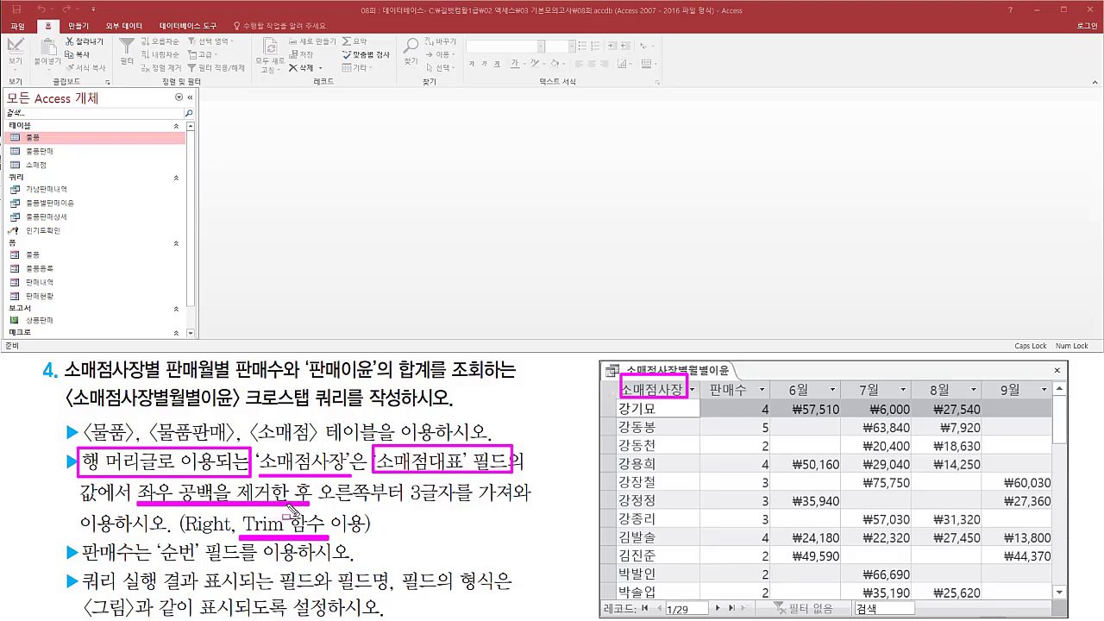
left_click_drag(321, 503, 537, 504)
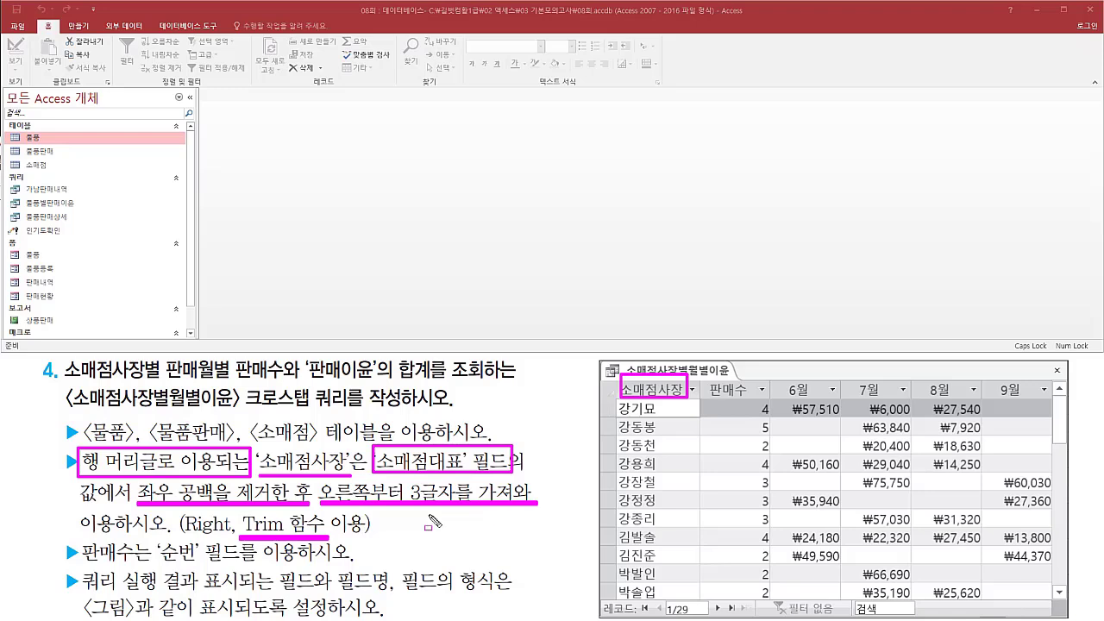
left_click_drag(187, 536, 233, 536)
left_click_drag(619, 403, 662, 606)
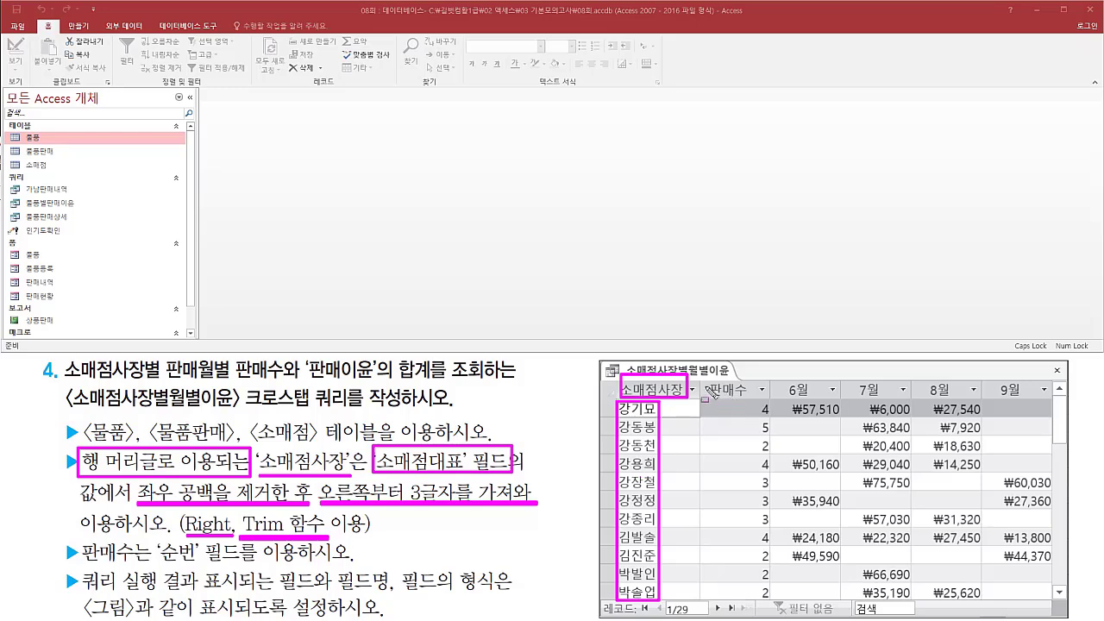
mouse_move(705, 382)
left_mouse_down()
mouse_move(746, 404)
mouse_move(766, 399)
left_mouse_up()
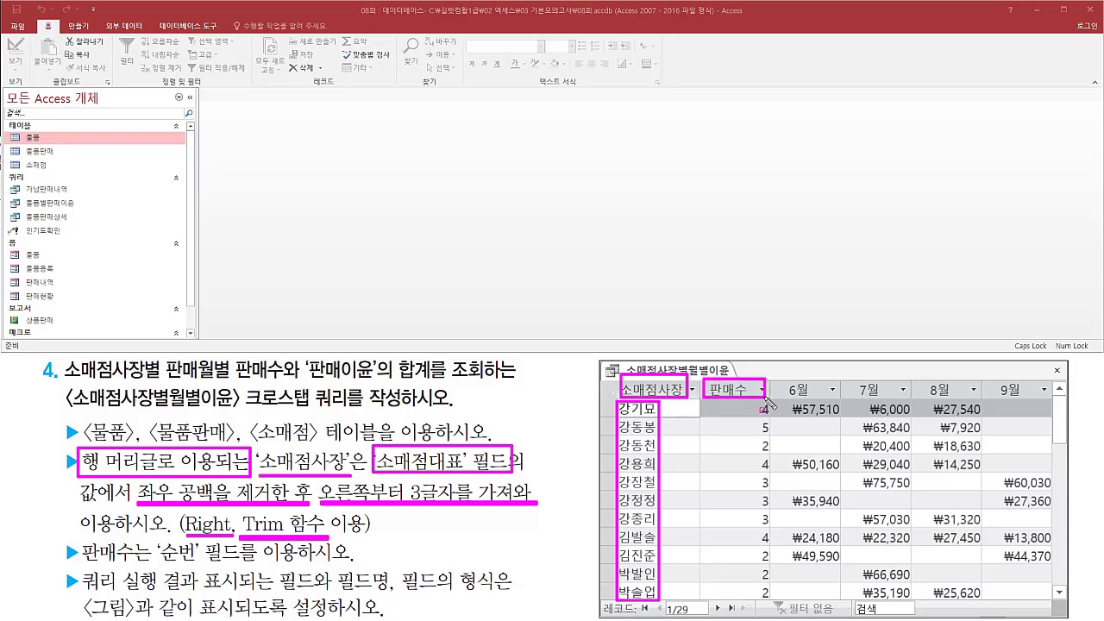
mouse_move(79, 565)
left_mouse_down()
mouse_move(137, 566)
mouse_move(77, 561)
left_mouse_up()
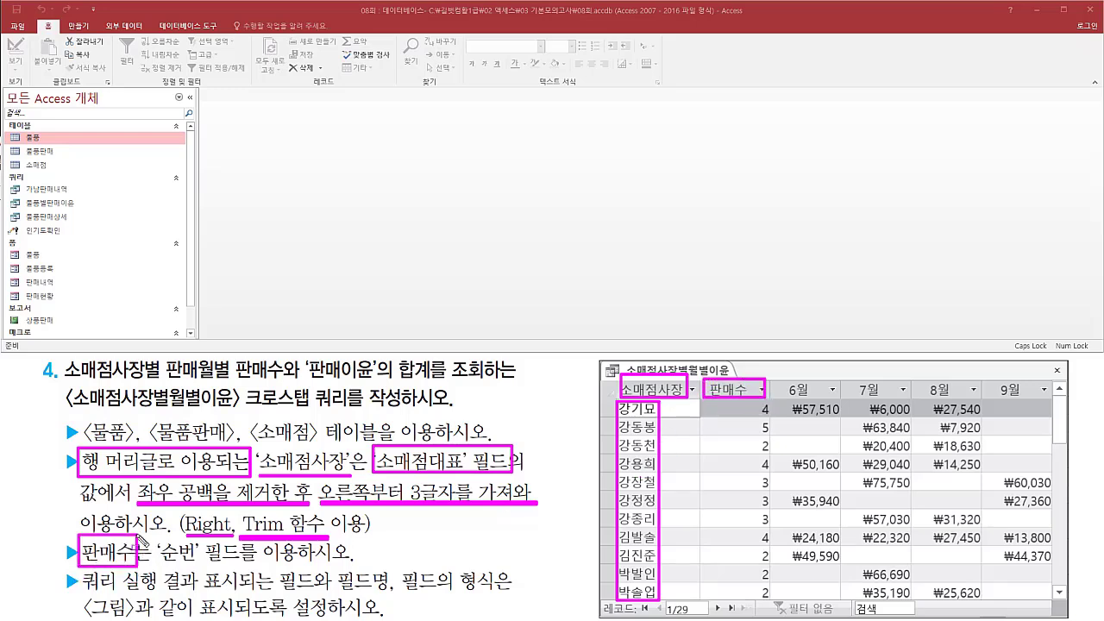
left_click_drag(157, 567, 302, 568)
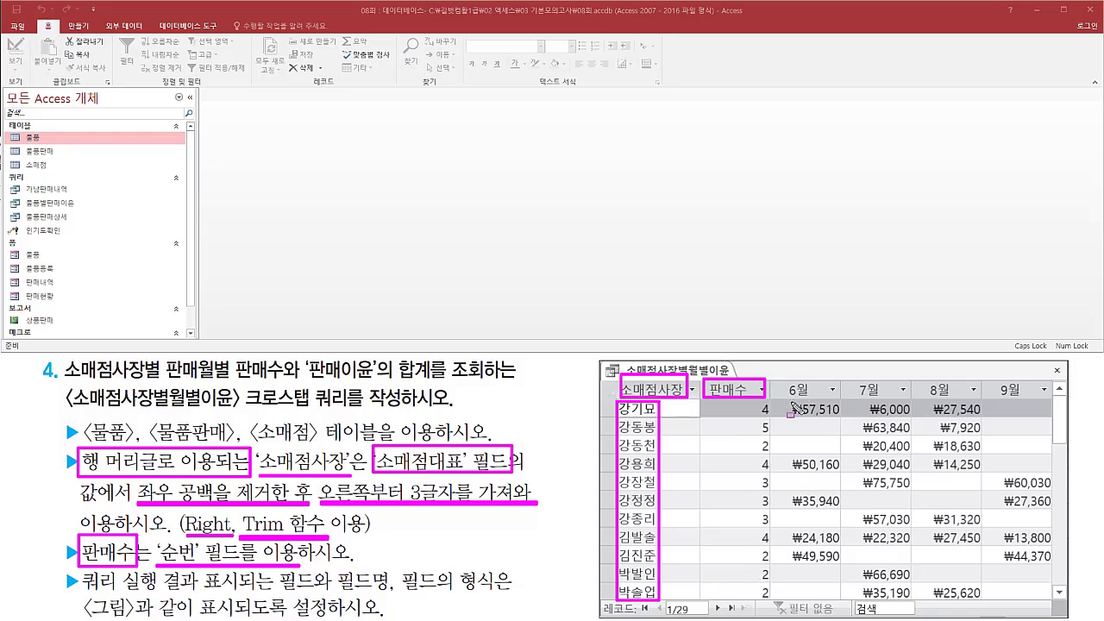
- Examine which field and summary supply the crosstab values, and what the monthly column headings are based on
mouse_move(792, 402)
left_mouse_down()
mouse_move(1037, 569)
mouse_move(1056, 601)
left_mouse_up()
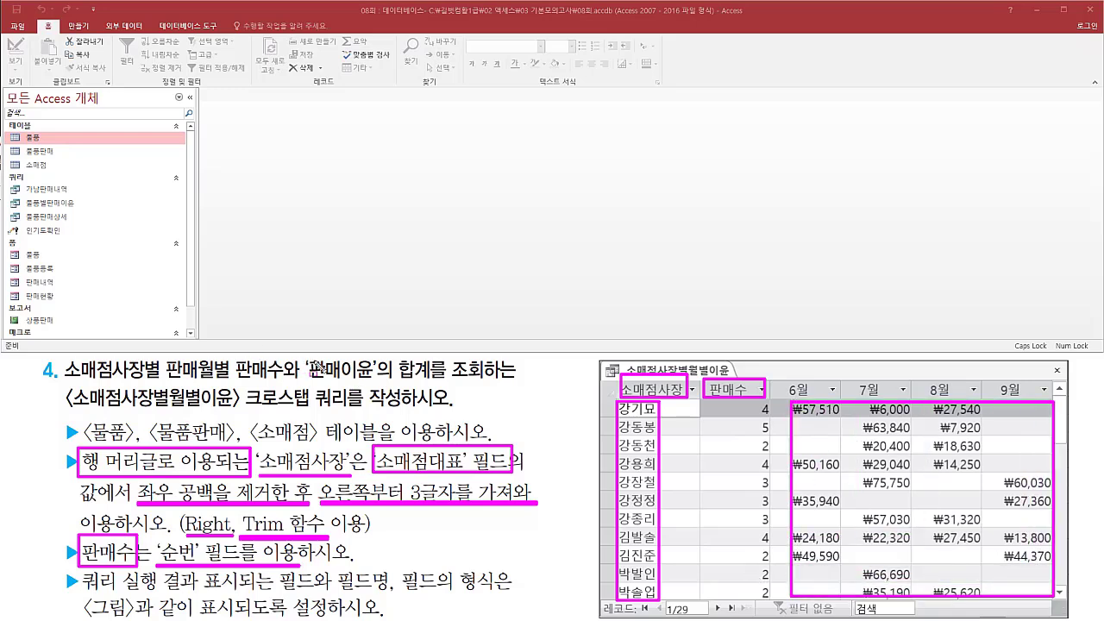
mouse_move(306, 357)
left_mouse_down()
mouse_move(379, 400)
mouse_move(435, 383)
left_mouse_up()
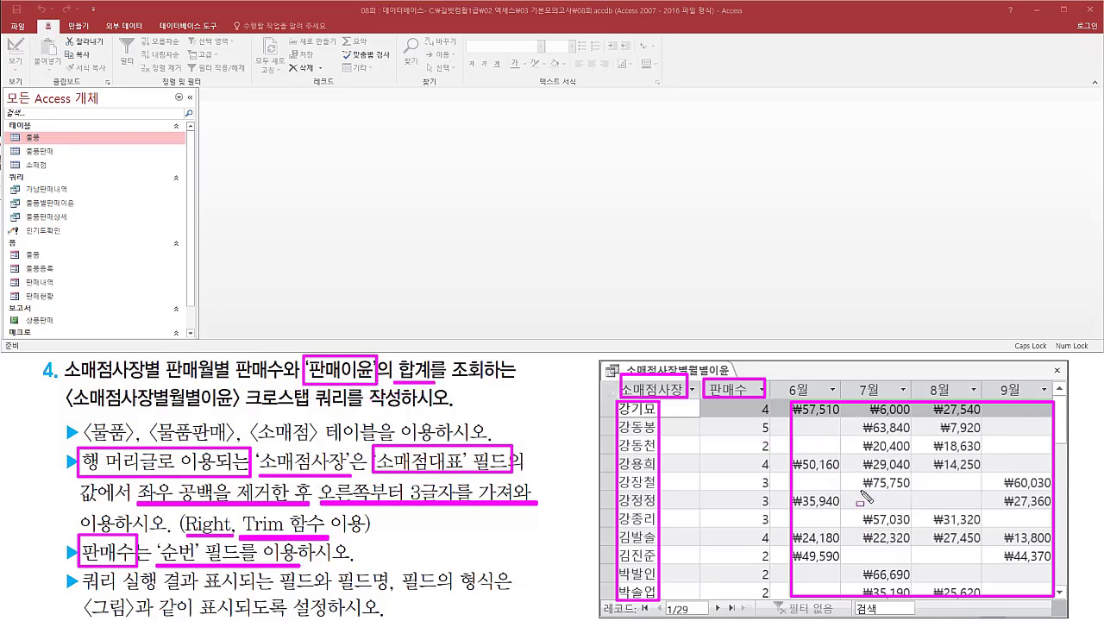
key("e")
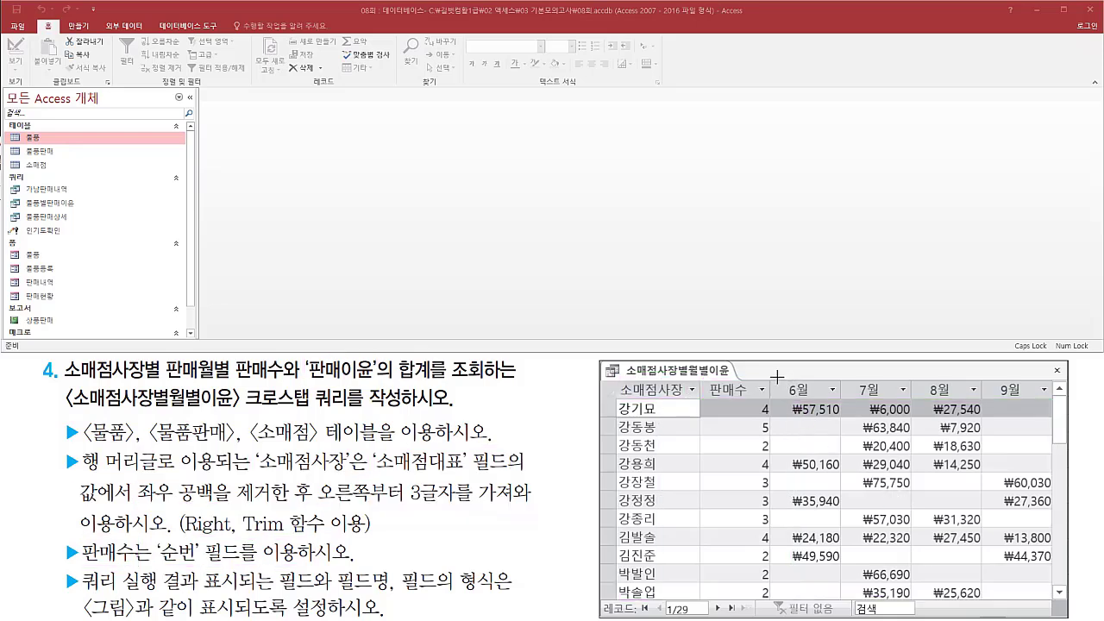
mouse_move(776, 377)
left_mouse_down()
mouse_move(820, 406)
mouse_move(1039, 412)
mouse_move(1050, 400)
left_mouse_up()
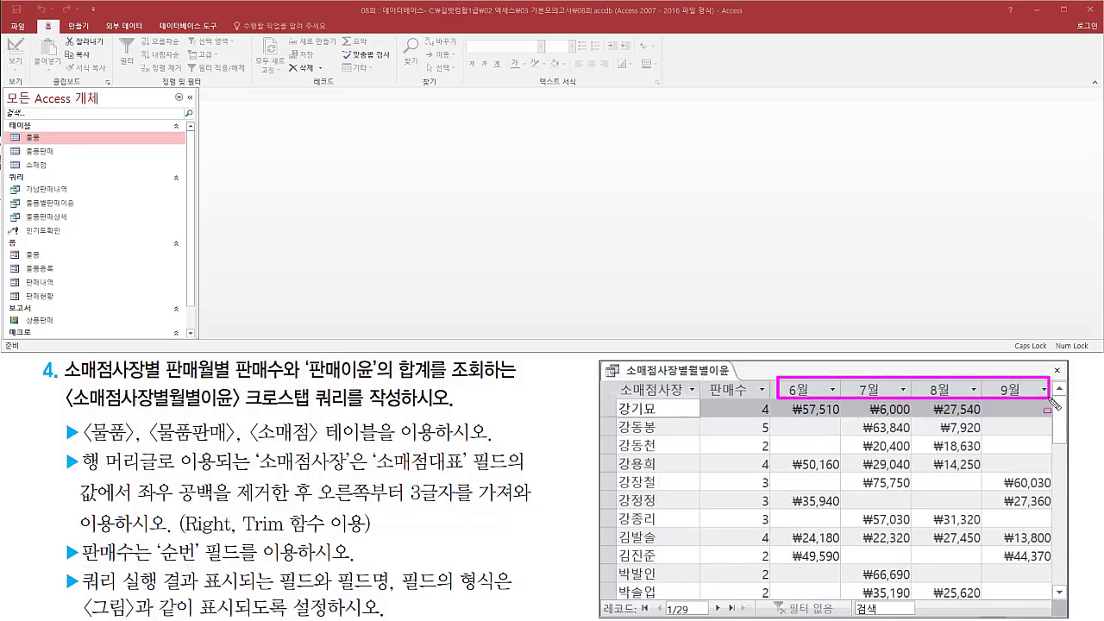
left_click_drag(162, 380, 228, 380)
key("e")
key("Escape")
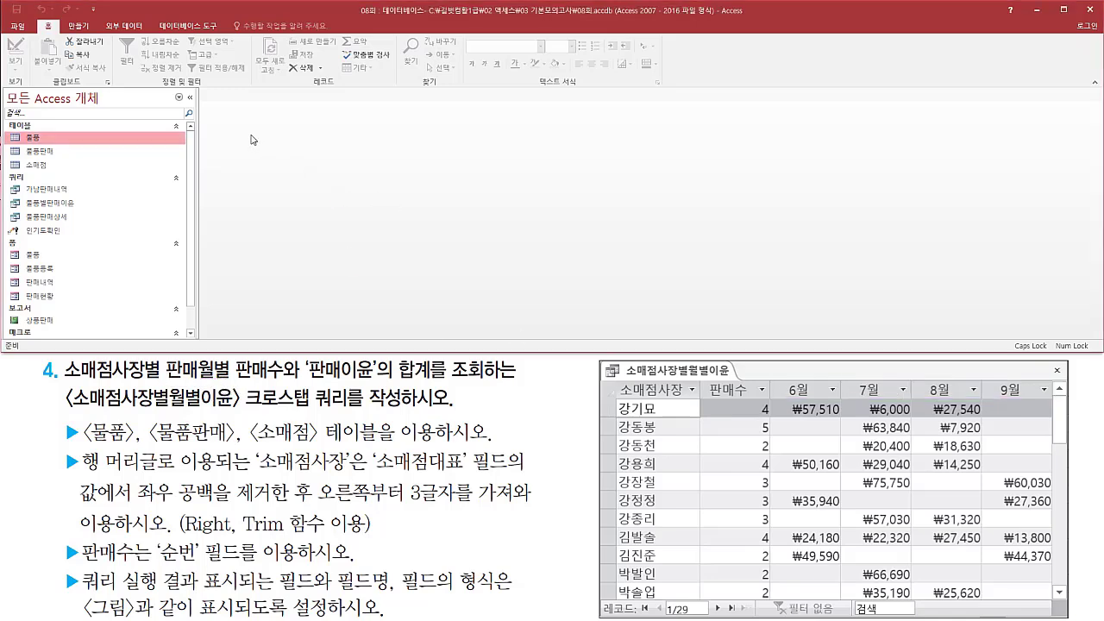
- Create a new query in design view and locate the 물품, 물품판매 and 소매점 tables in the table selection dialog
left_click(78, 26)
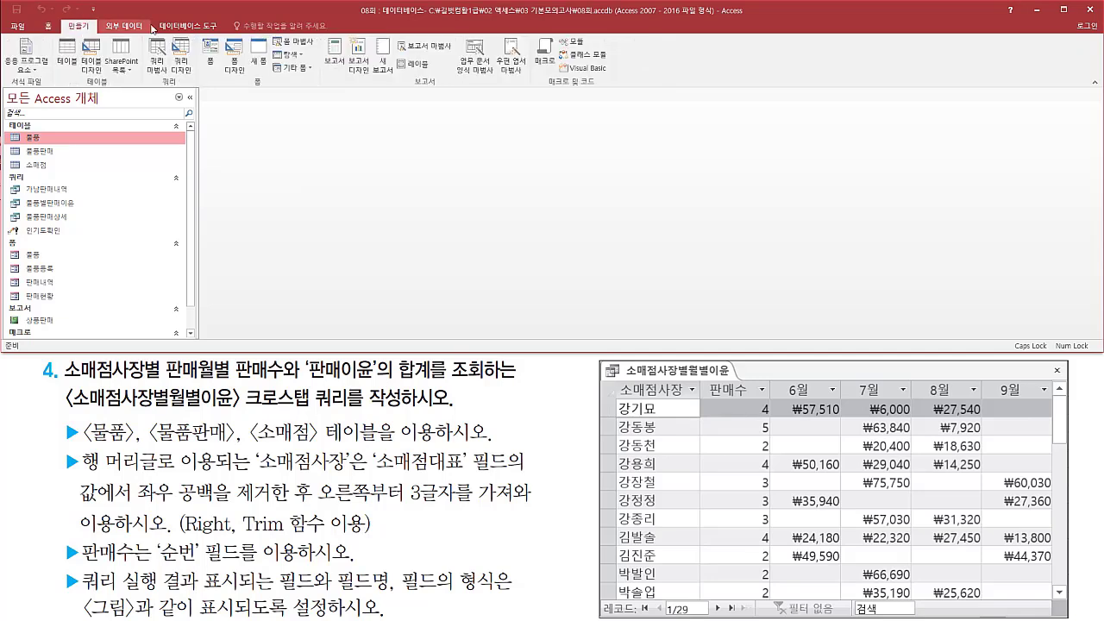
key("ctrl+2")
left_click_drag(170, 35, 196, 82)
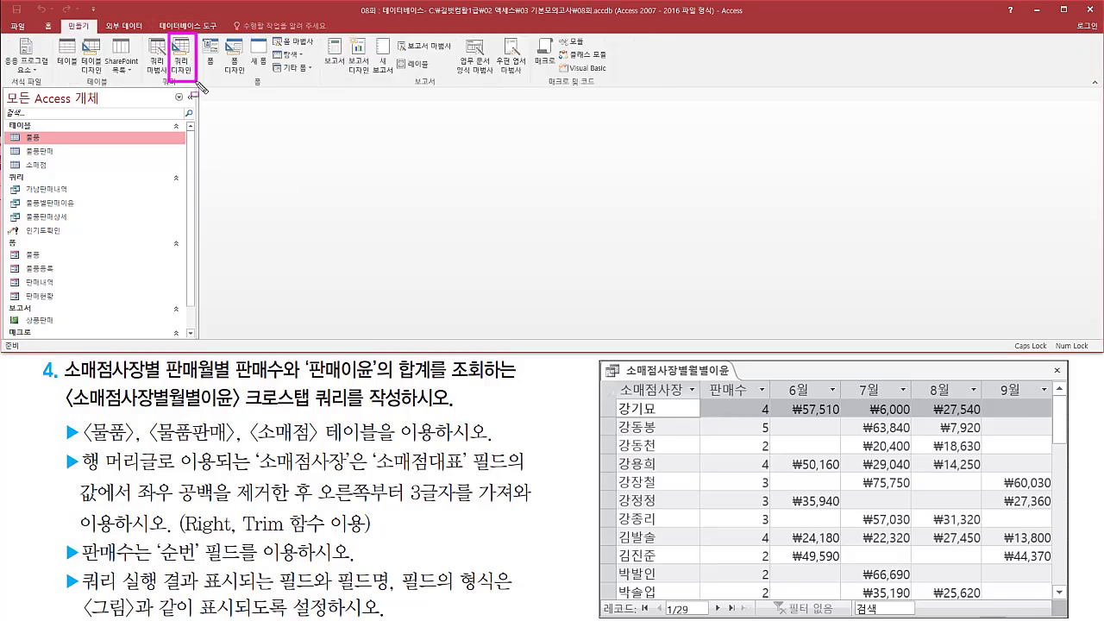
key("Escape")
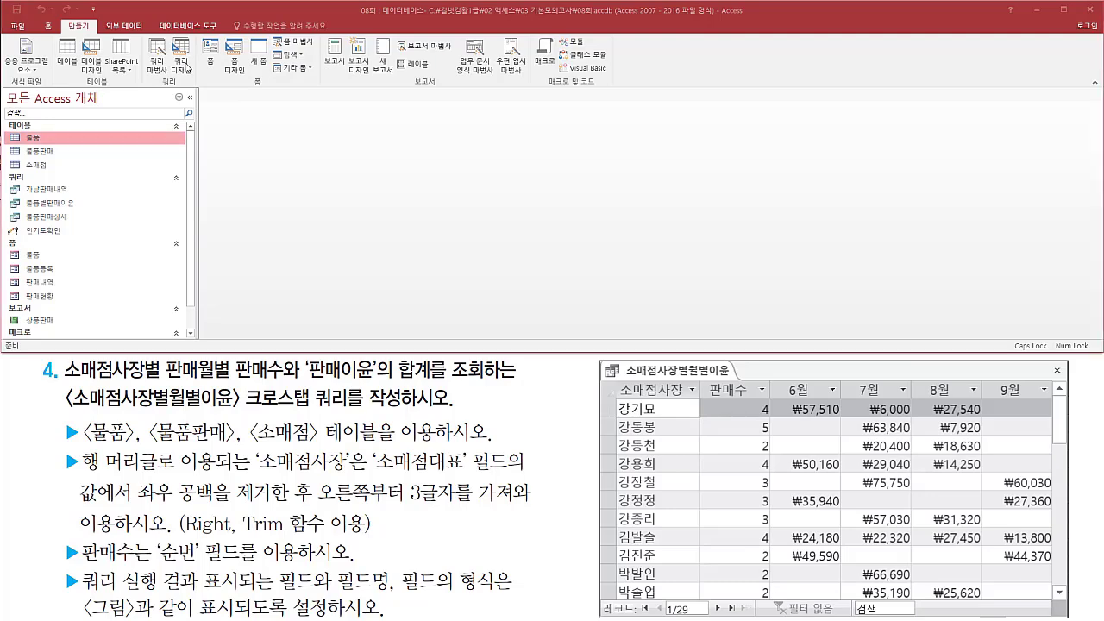
left_click(186, 60)
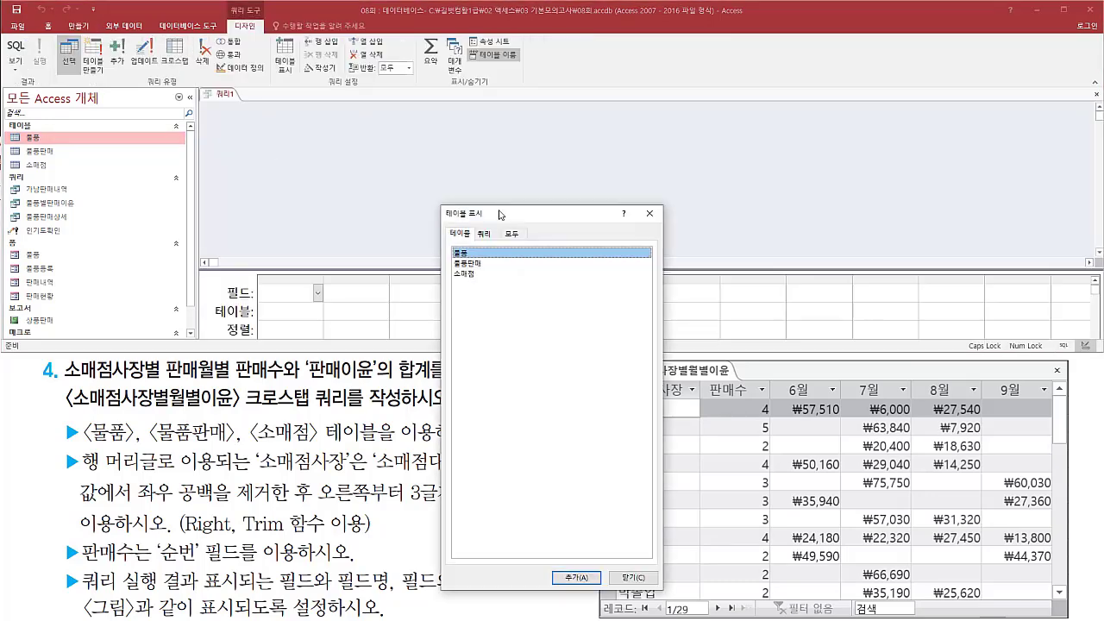
left_click_drag(499, 213, 496, 135)
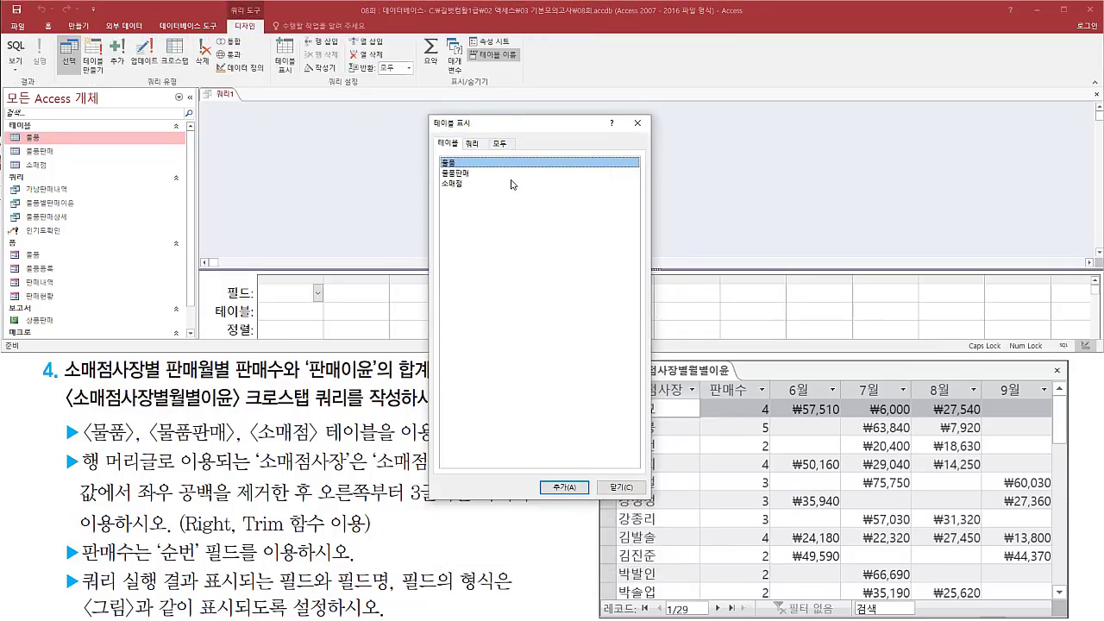
left_click_drag(82, 446, 400, 449)
left_click_drag(433, 155, 489, 197)
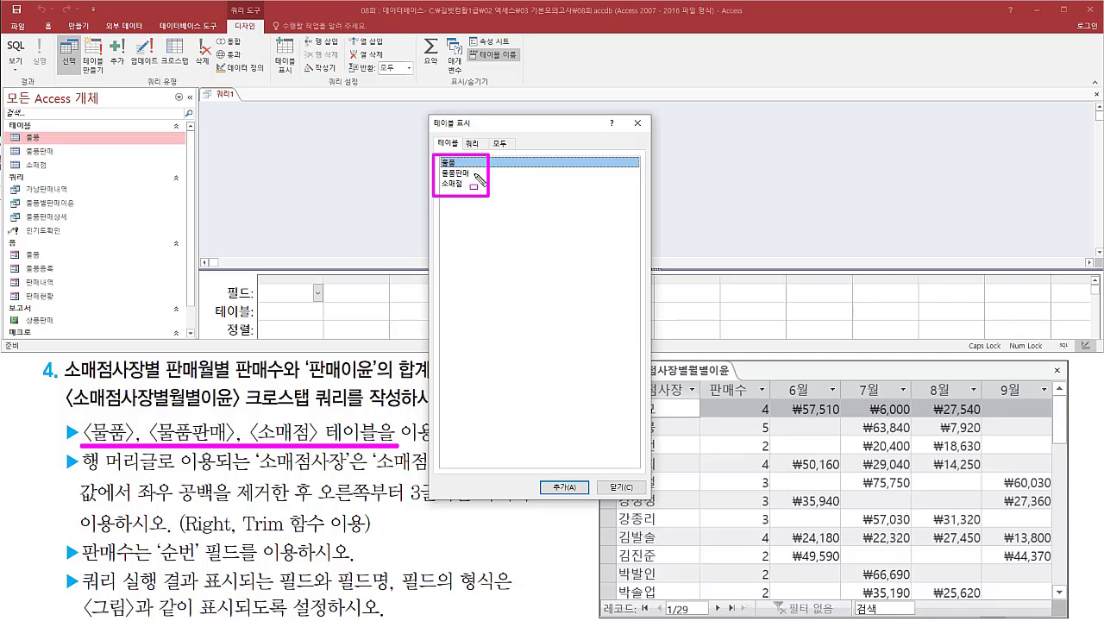
- Add the 물품, 물품판매 and 소매점 tables to the query and close the table selection dialog
key("Escape")
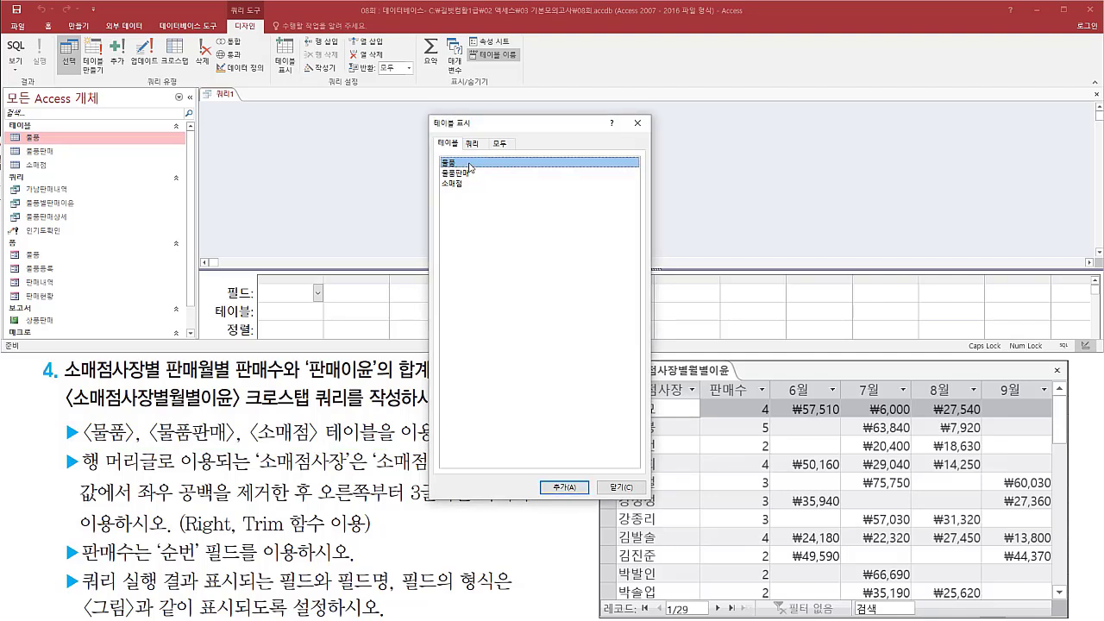
double_click(470, 163)
left_click(465, 174)
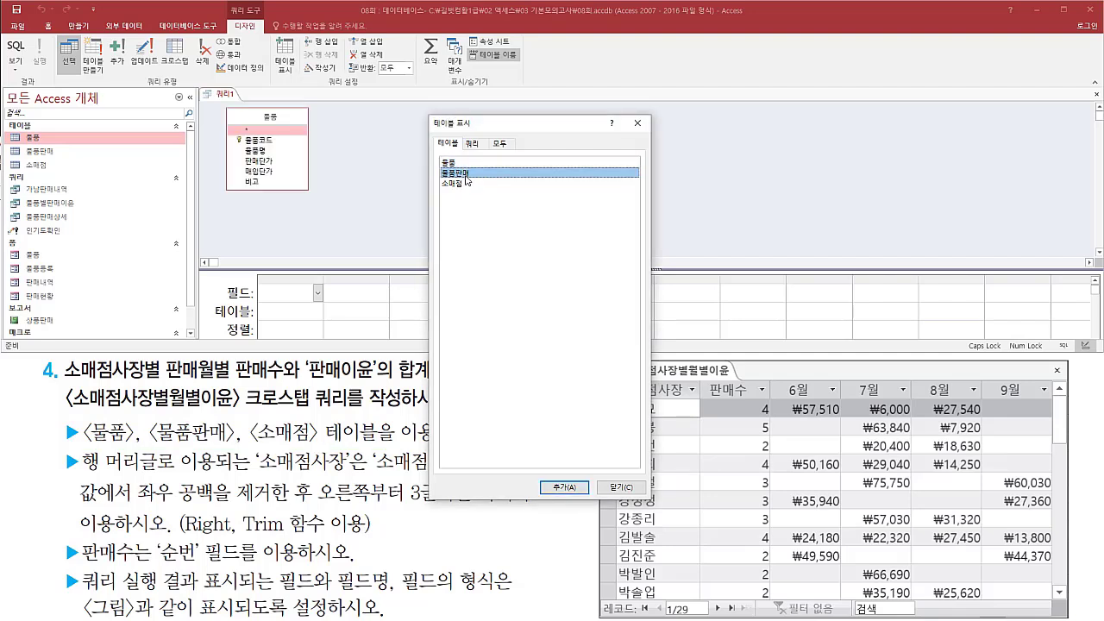
double_click(467, 178)
double_click(467, 185)
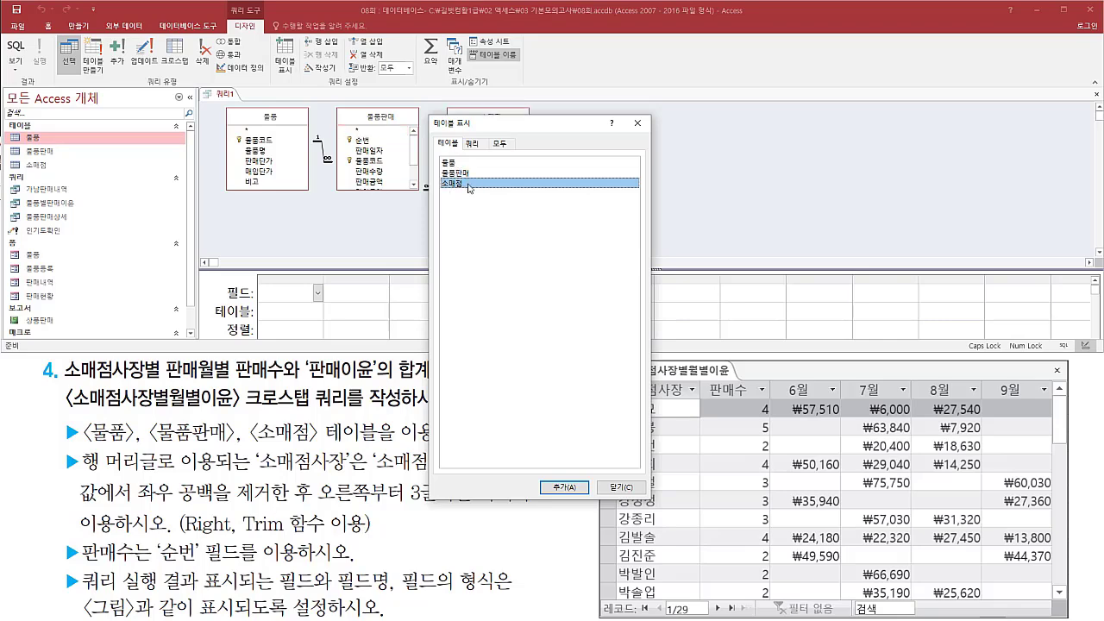
left_click_drag(491, 127, 569, 113)
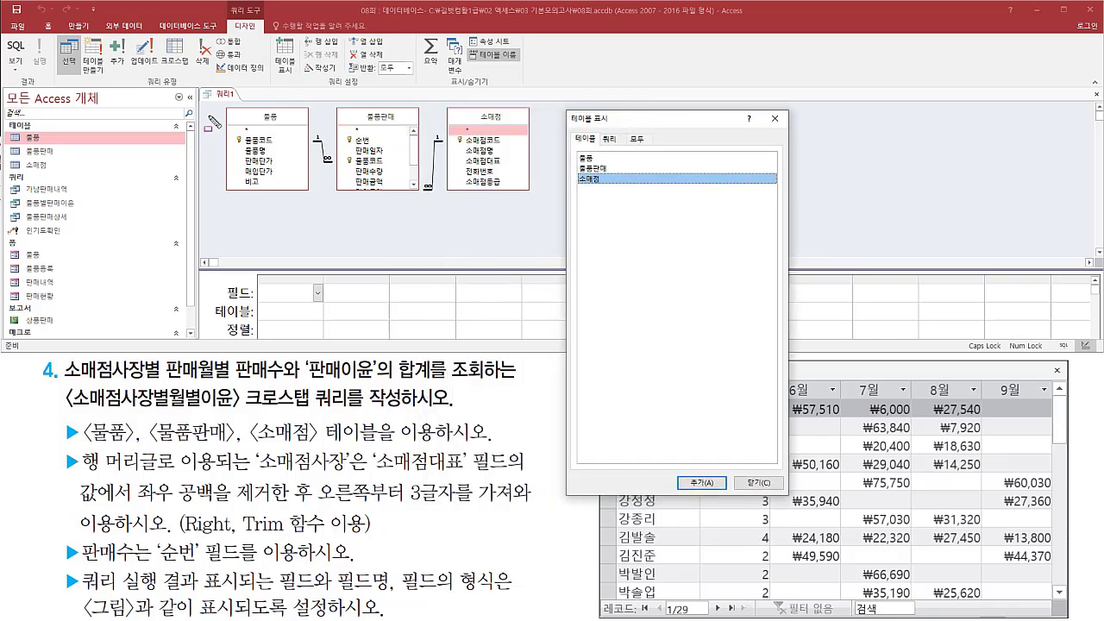
left_click_drag(214, 101, 537, 196)
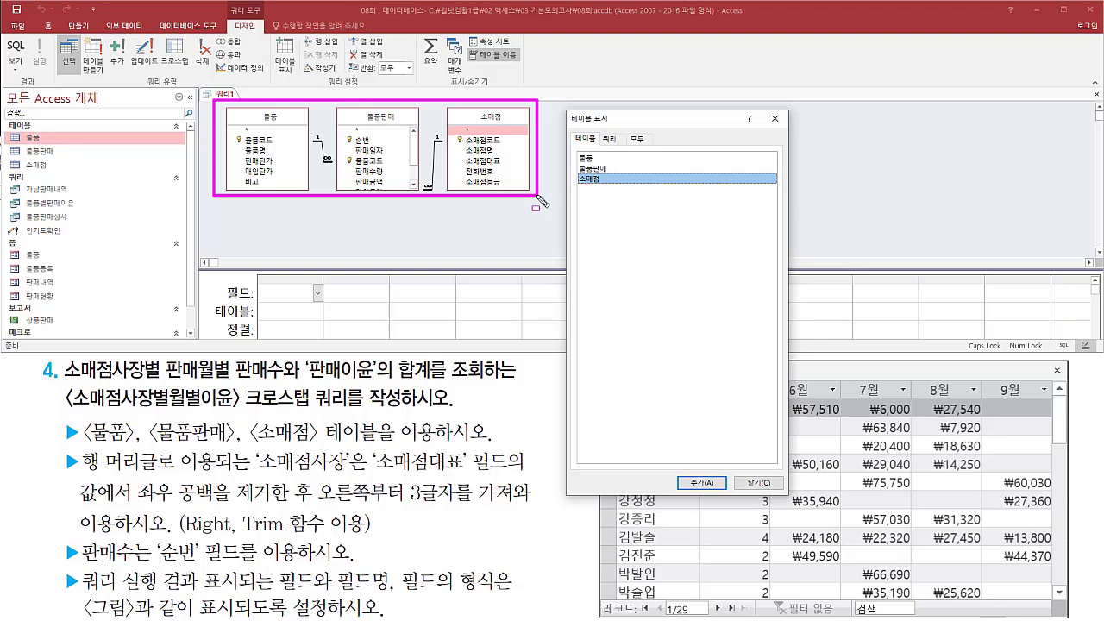
left_click_drag(759, 108, 786, 131)
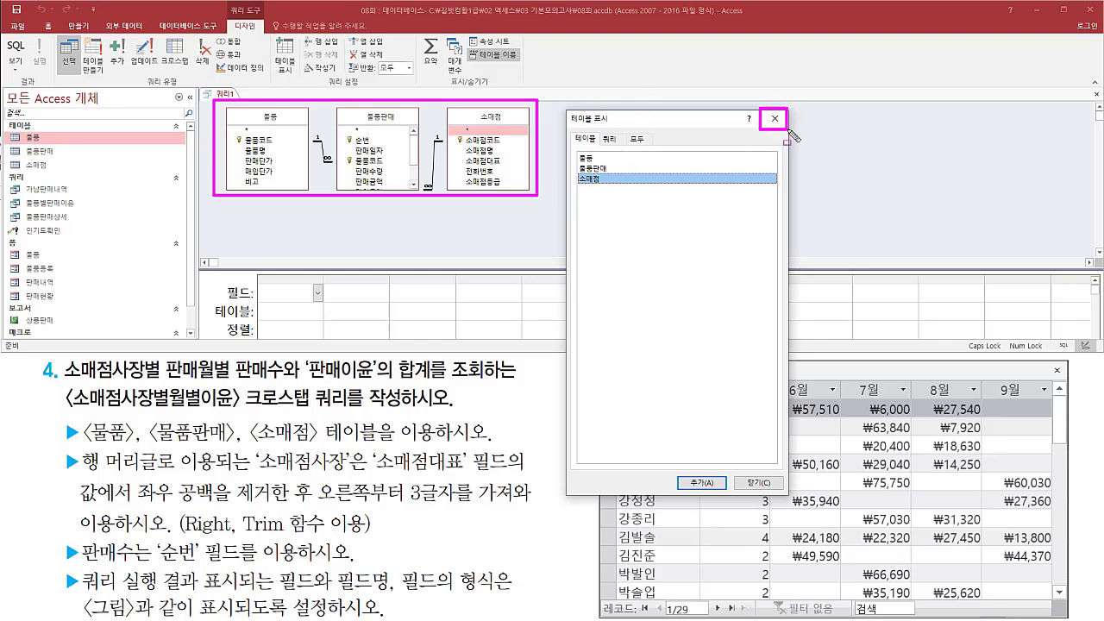
key("Escape")
left_click(774, 119)
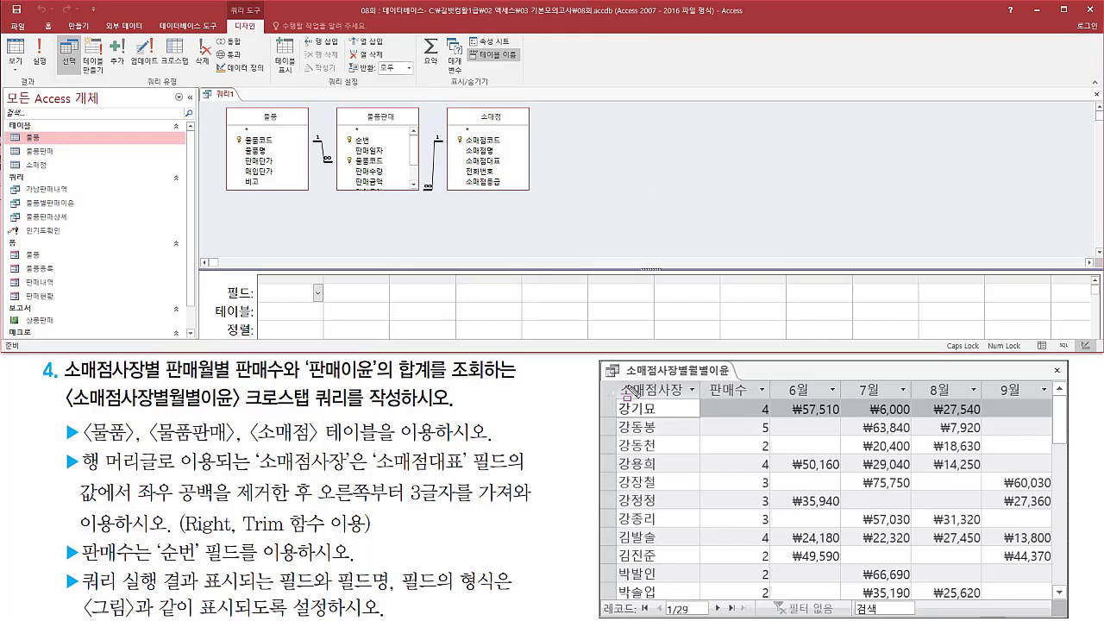
- Add the 소매점대표 field from the 소매점 table to the query grid as the source for 소매점사장
mouse_move(614, 380)
left_mouse_down()
mouse_move(690, 401)
mouse_move(685, 600)
left_mouse_up()
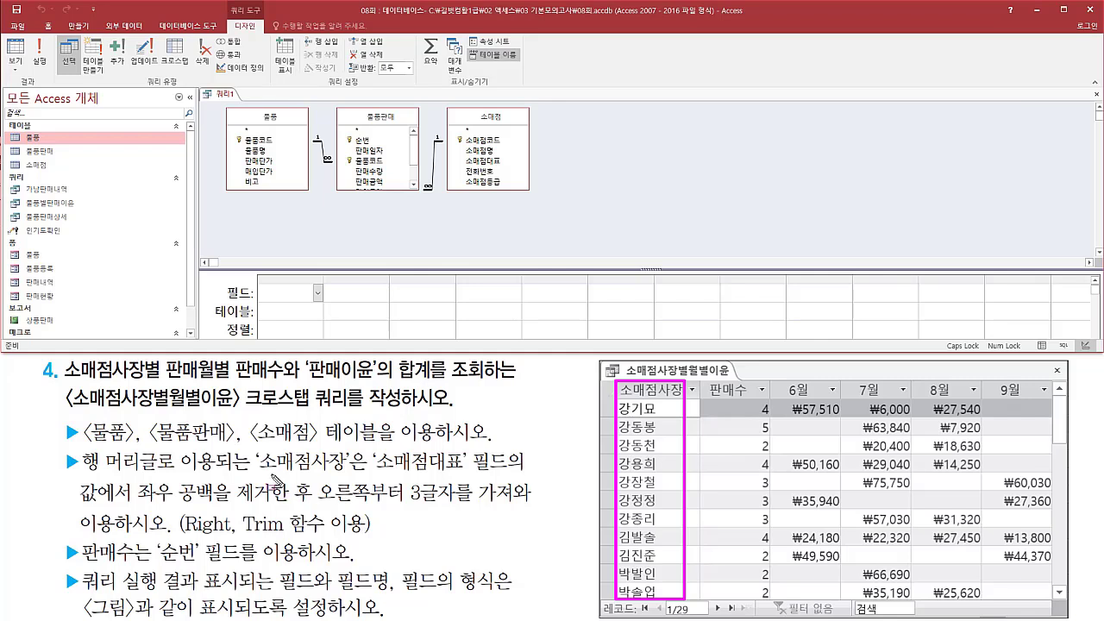
left_click_drag(369, 474, 477, 473)
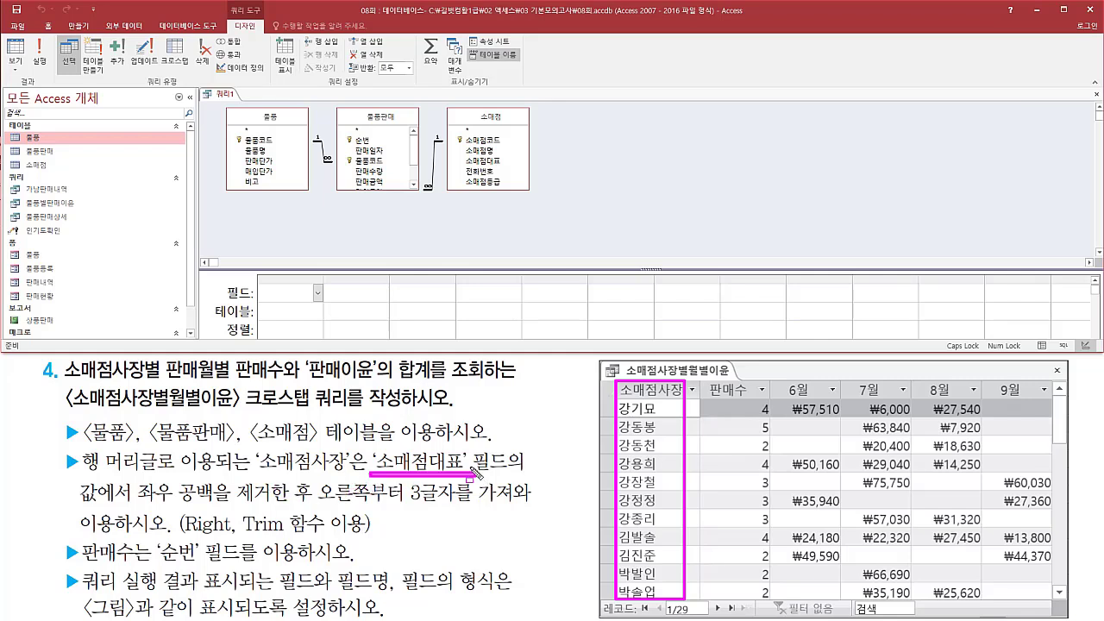
key("ctrl+z")
left_click_drag(370, 446, 513, 475)
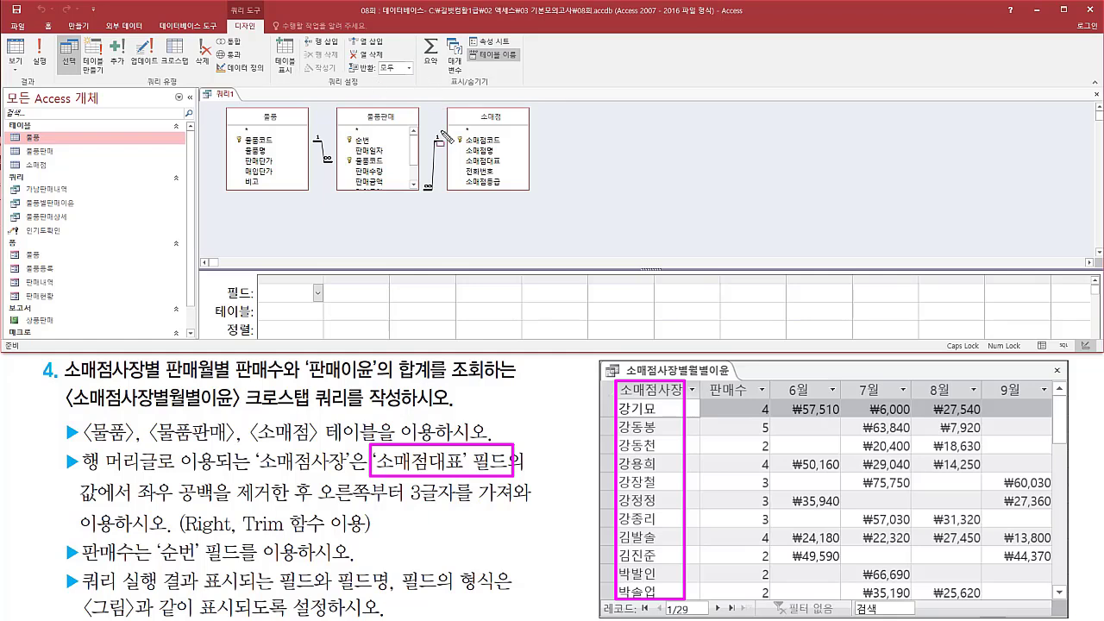
mouse_move(445, 104)
left_mouse_down()
mouse_move(470, 164)
mouse_move(536, 197)
left_mouse_up()
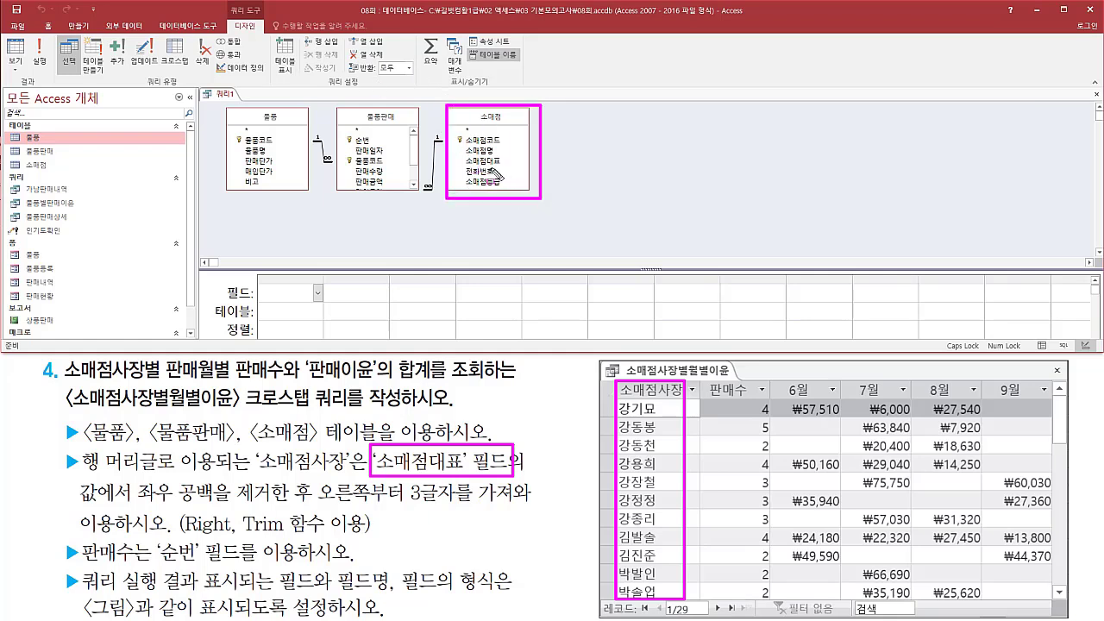
left_click_drag(459, 153, 514, 166)
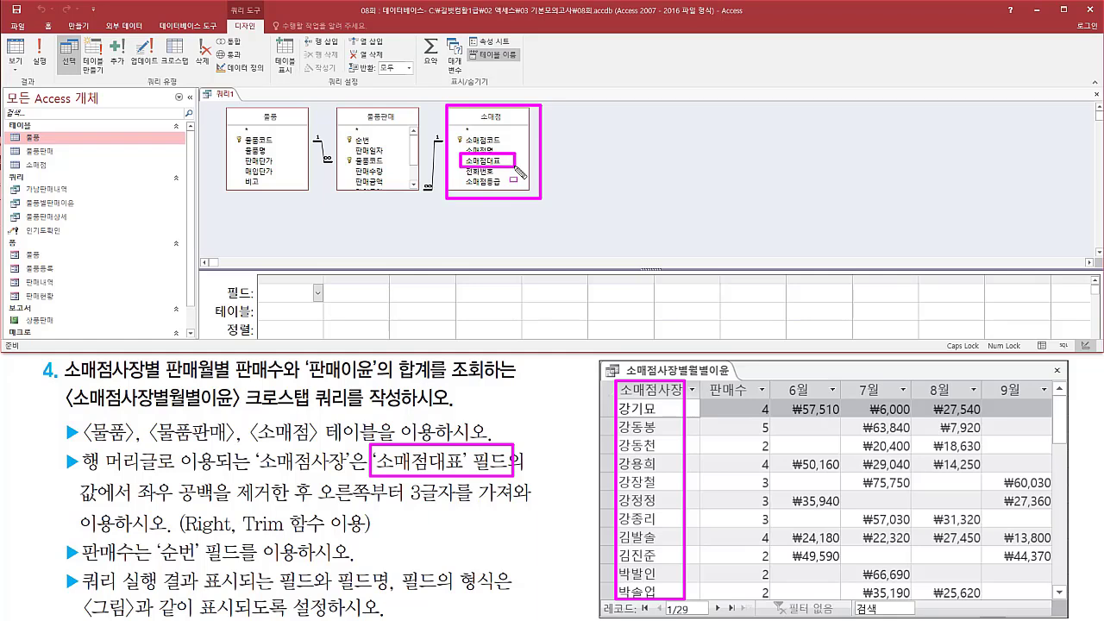
key("Escape")
left_click(493, 162)
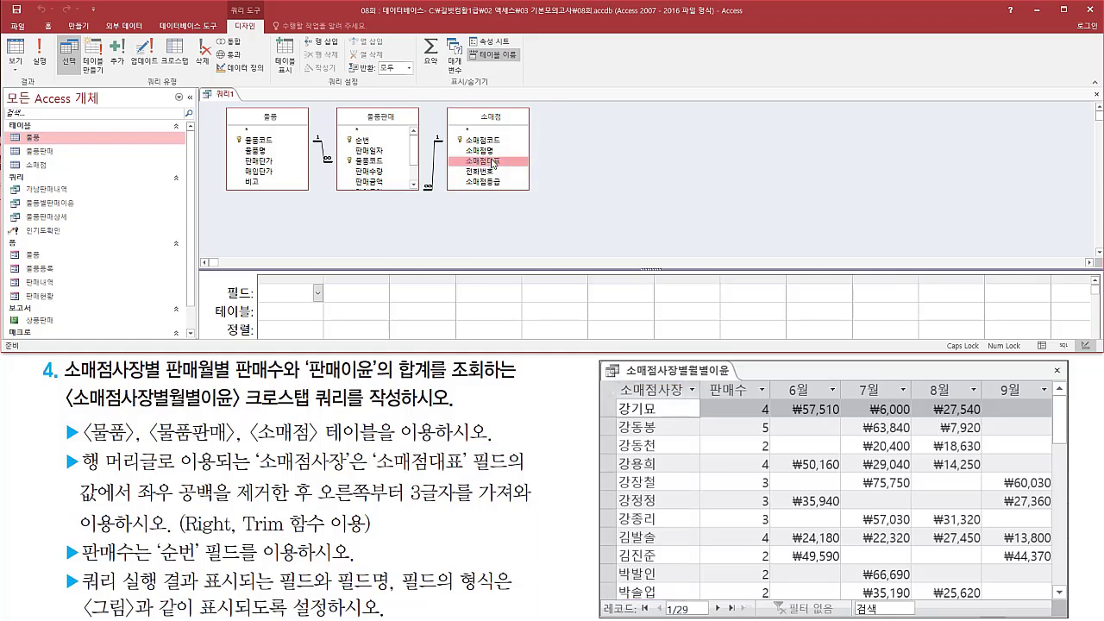
double_click(493, 162)
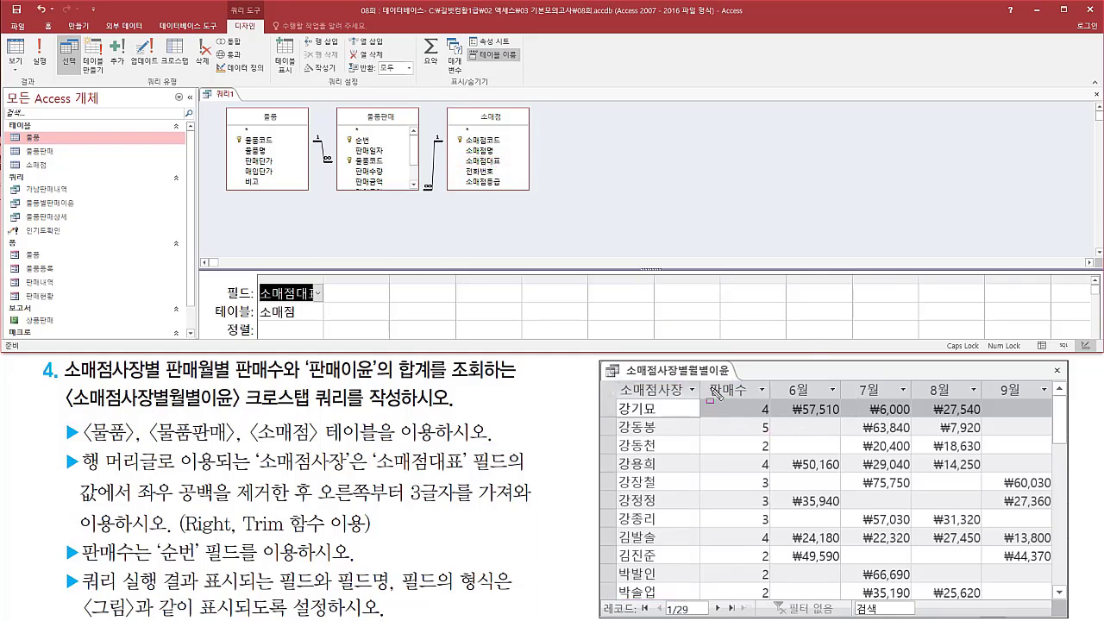
- Add the 순번 field from the 물품판매 table to the query grid as the source for 판매수
left_click_drag(706, 377, 760, 403)
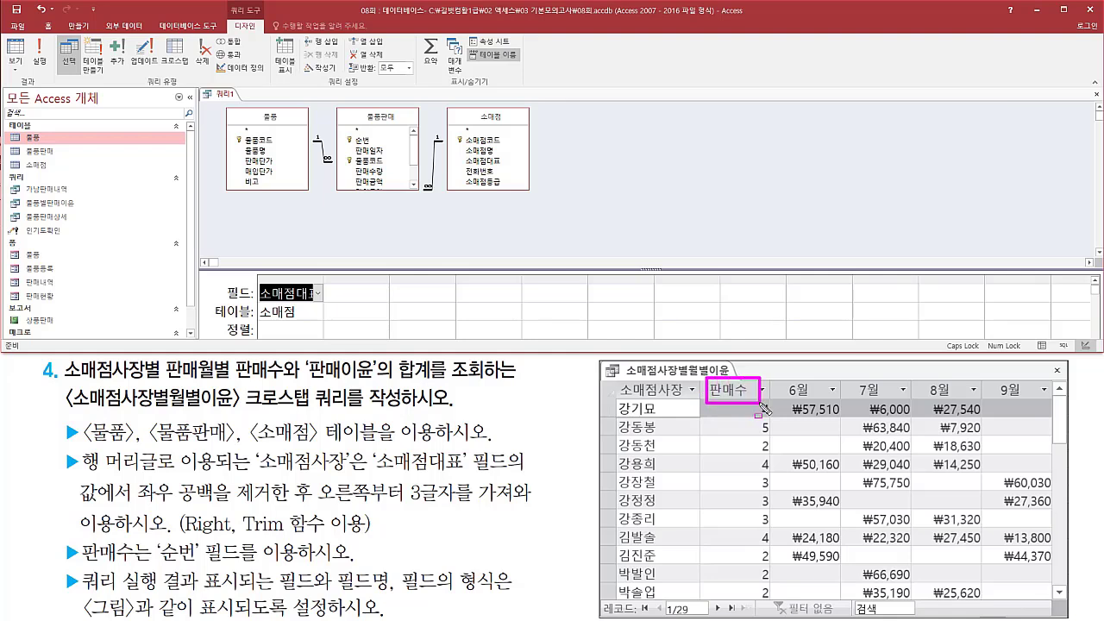
left_click_drag(75, 568, 304, 566)
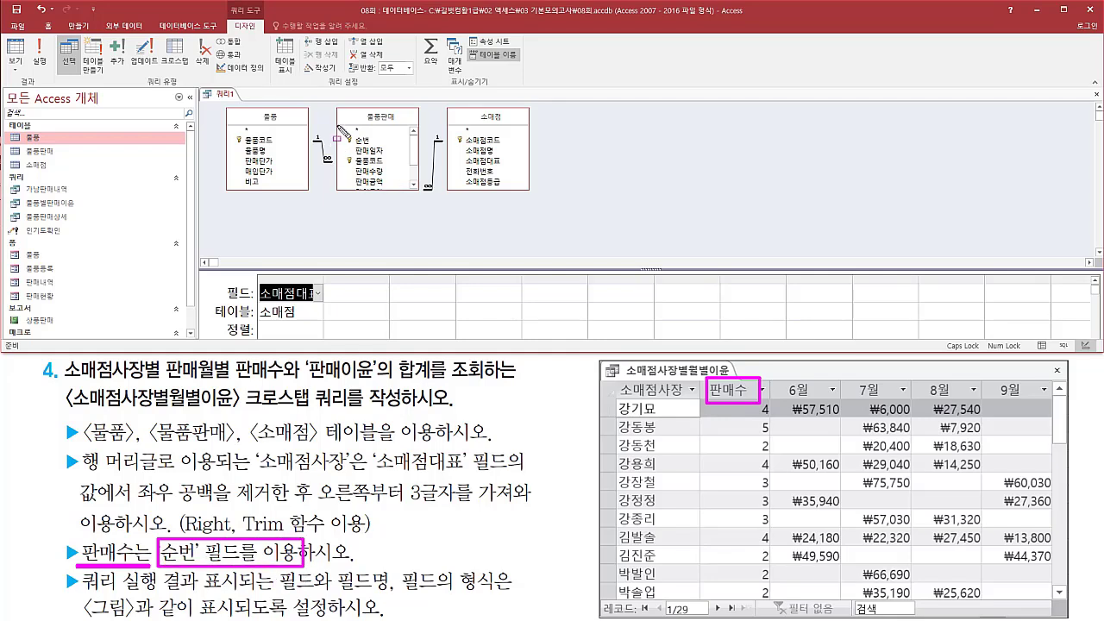
left_click_drag(336, 108, 424, 195)
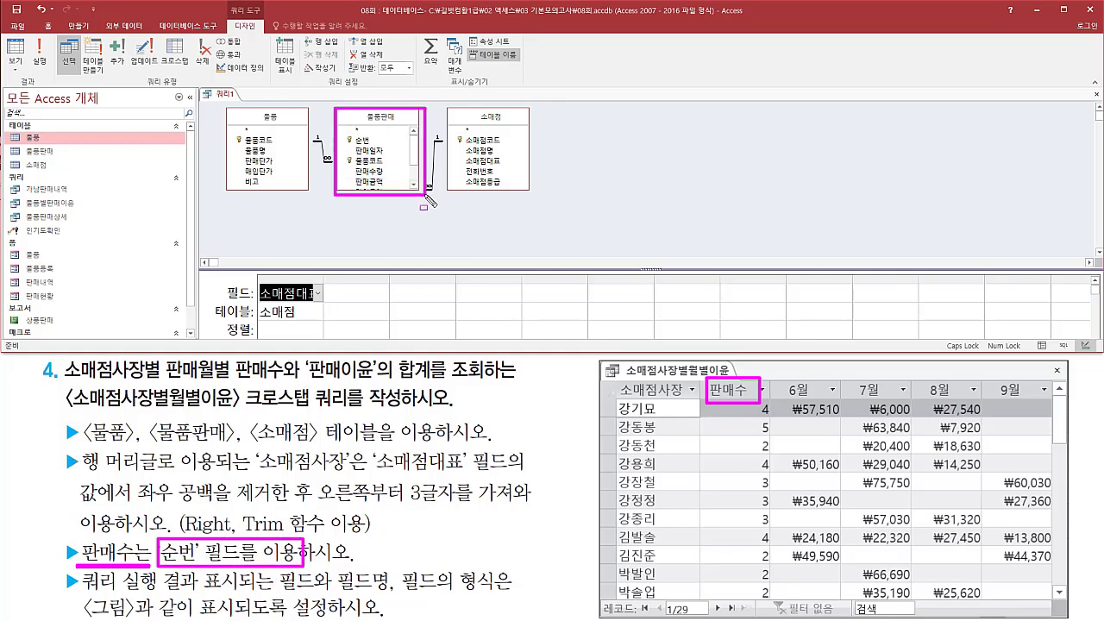
key("Escape")
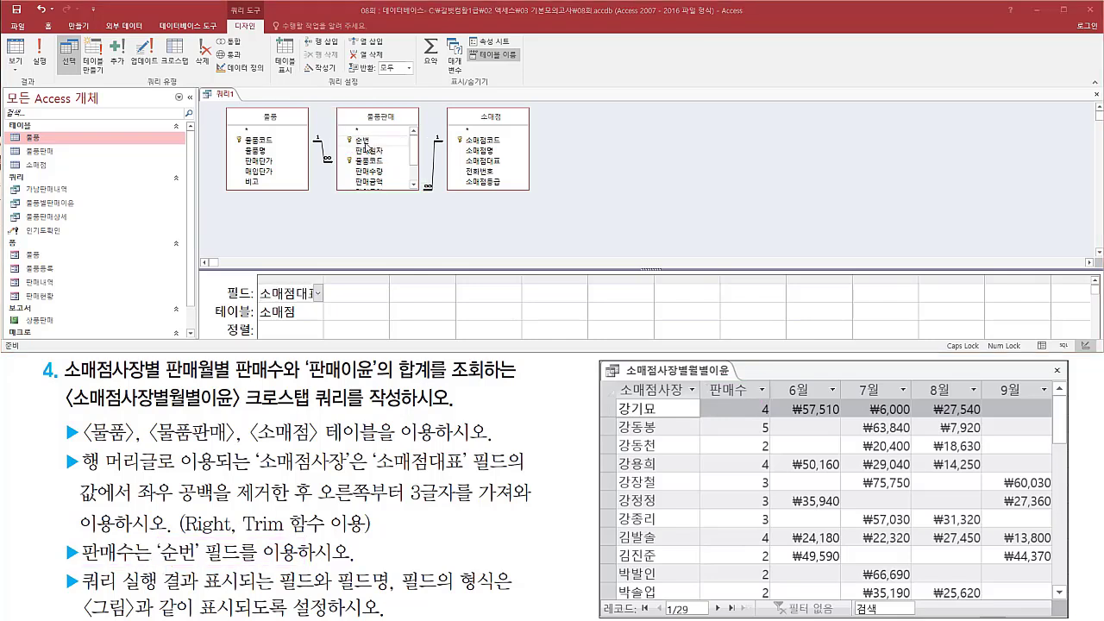
left_click(364, 142)
double_click(364, 142)
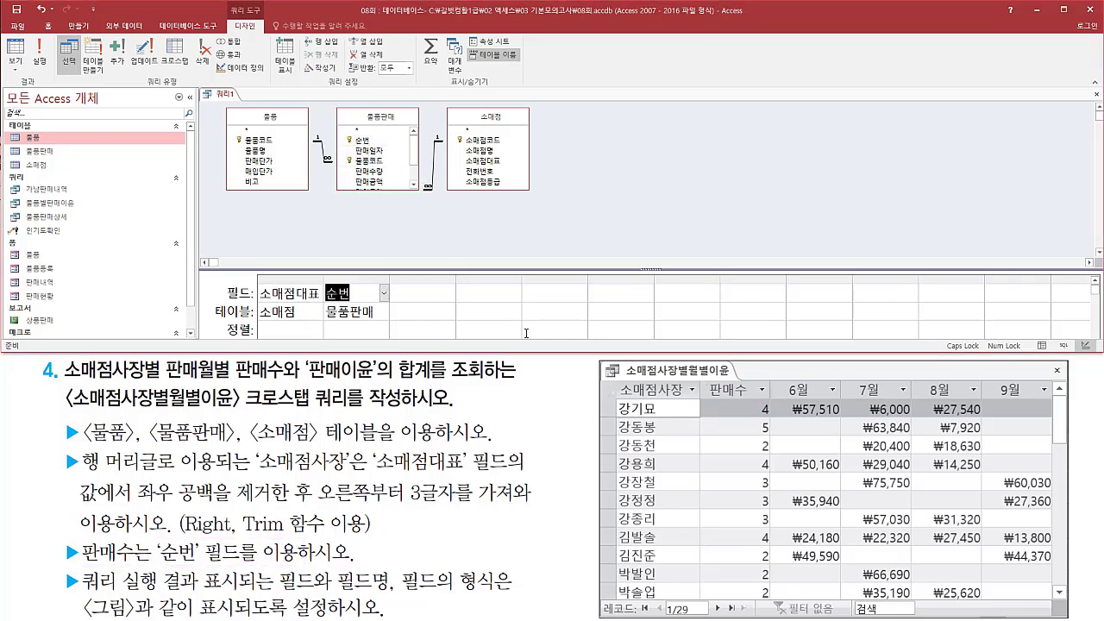
- Add the 판매일자 field from the 물품판매 table to the query grid for the monthly column headings
mouse_move(784, 380)
left_mouse_down()
mouse_move(821, 403)
mouse_move(1049, 402)
left_mouse_up()
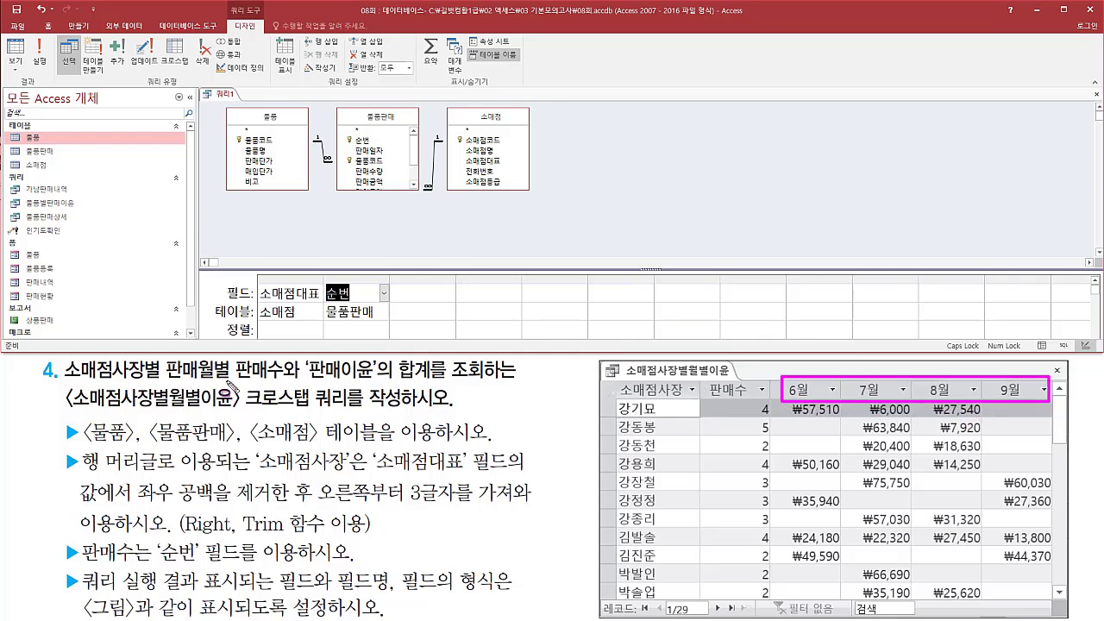
left_click_drag(166, 381, 216, 380)
mouse_move(338, 106)
left_mouse_down()
mouse_move(342, 197)
mouse_move(425, 200)
left_mouse_up()
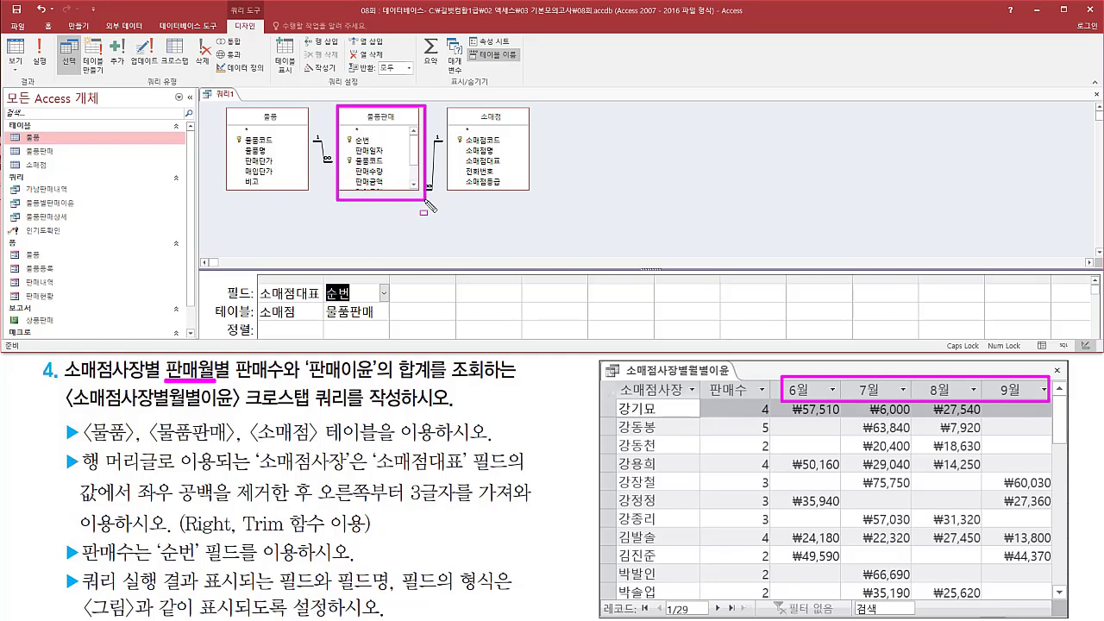
key("Escape")
scroll(418, 164, "down", 2)
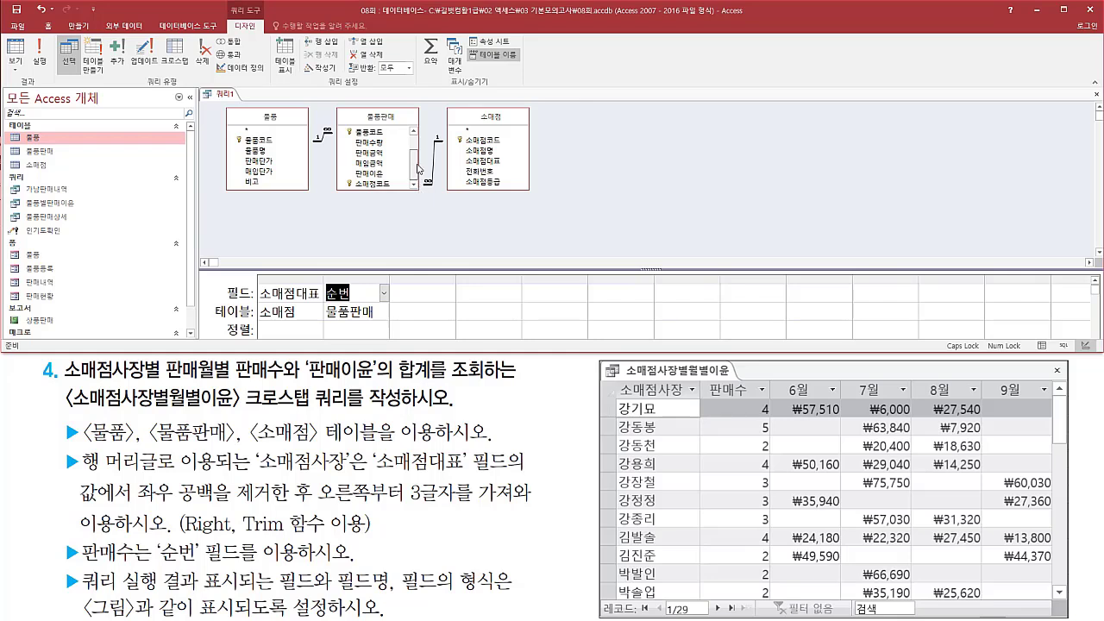
scroll(418, 168, "up", 2)
left_click(376, 151)
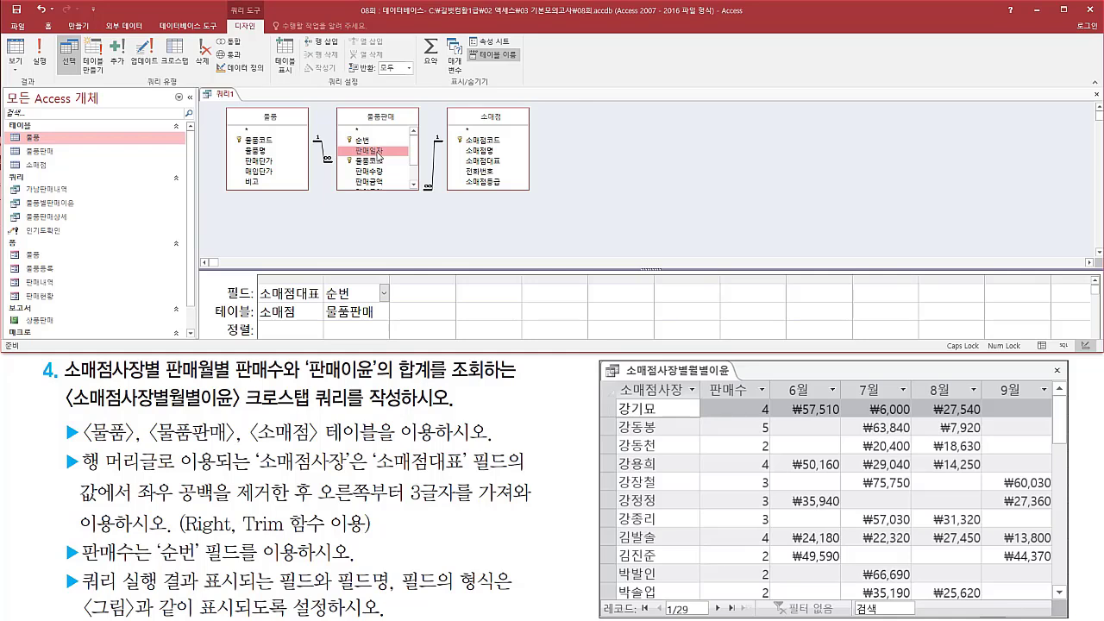
double_click(377, 152)
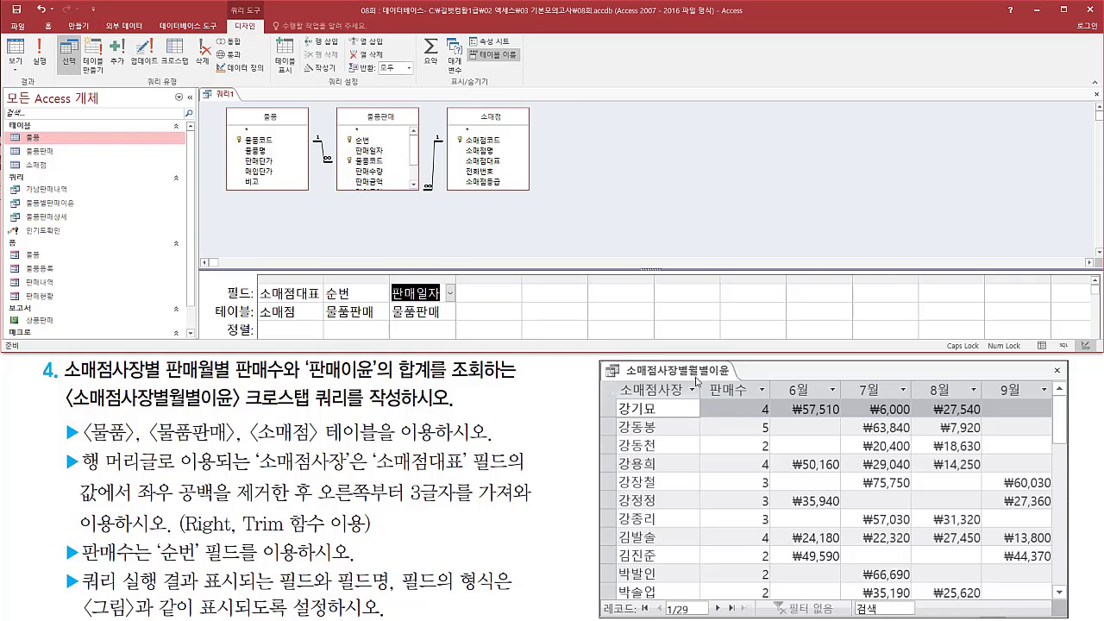
- Add the 판매이윤 field from the 물품판매 table to the query grid for the crosstab values
left_click_drag(782, 399, 1047, 595)
left_click_drag(304, 380, 434, 381)
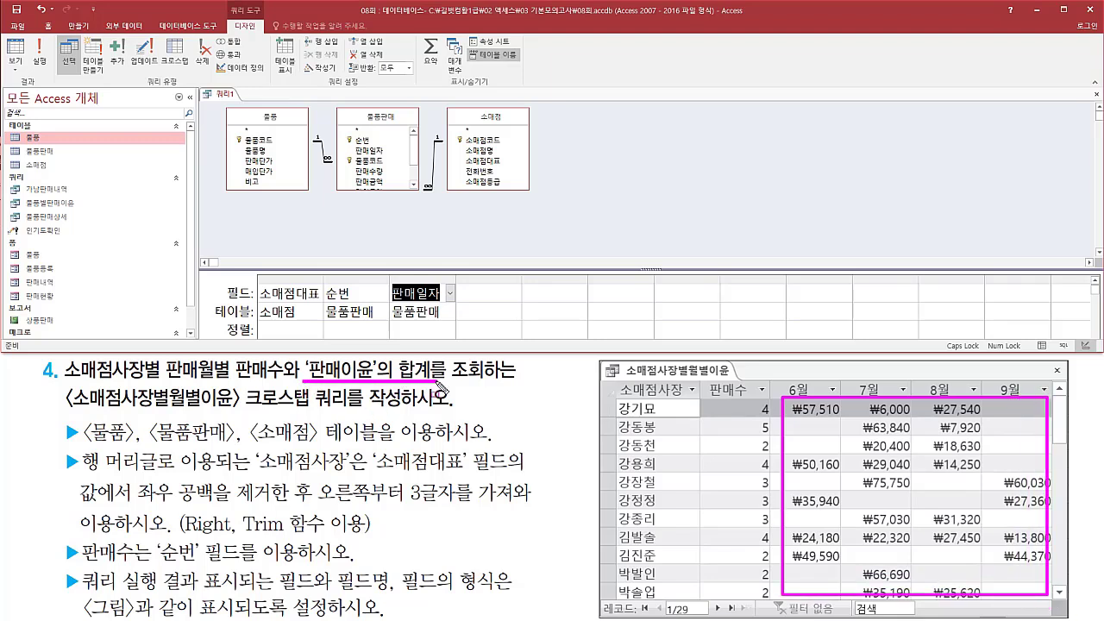
mouse_move(335, 109)
left_mouse_down()
mouse_move(405, 196)
mouse_move(423, 199)
left_mouse_up()
key("Escape")
scroll(416, 180, "down", 1)
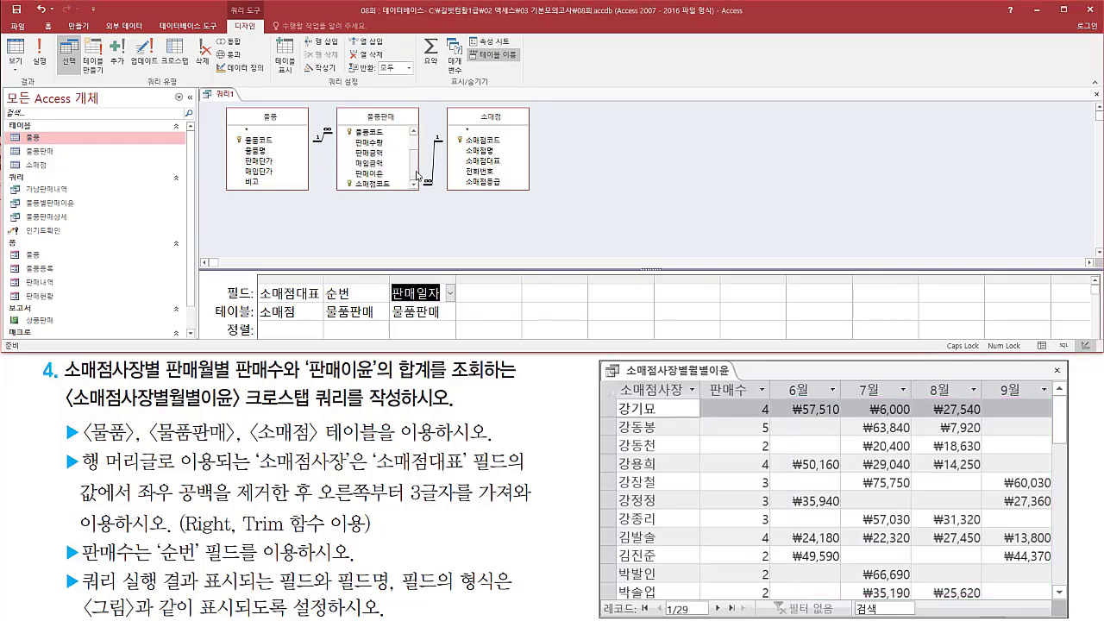
left_click(379, 175)
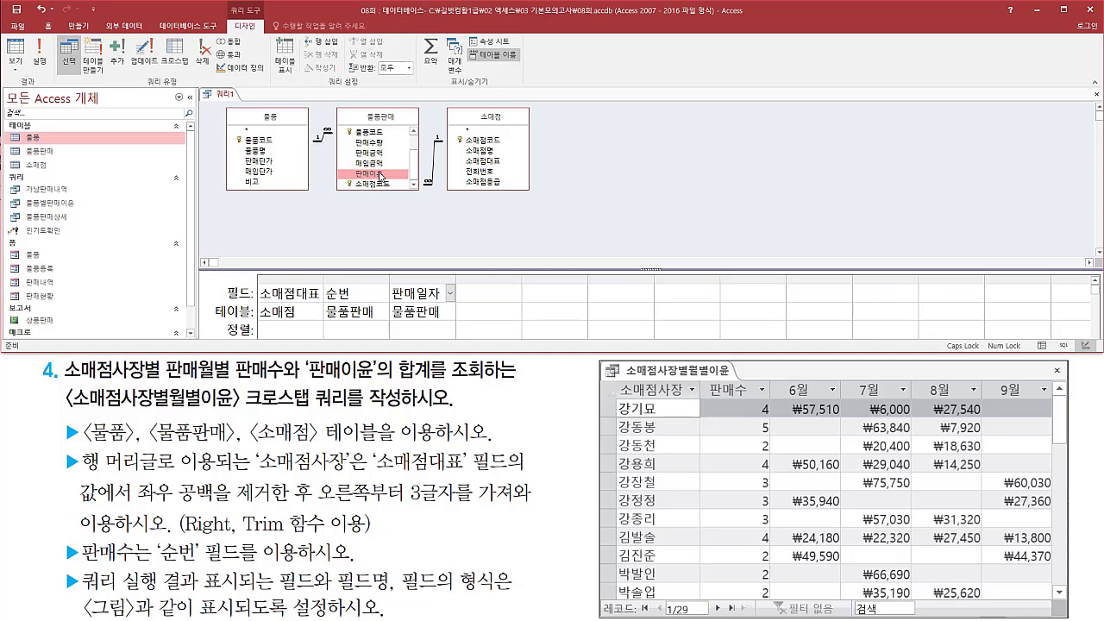
double_click(379, 175)
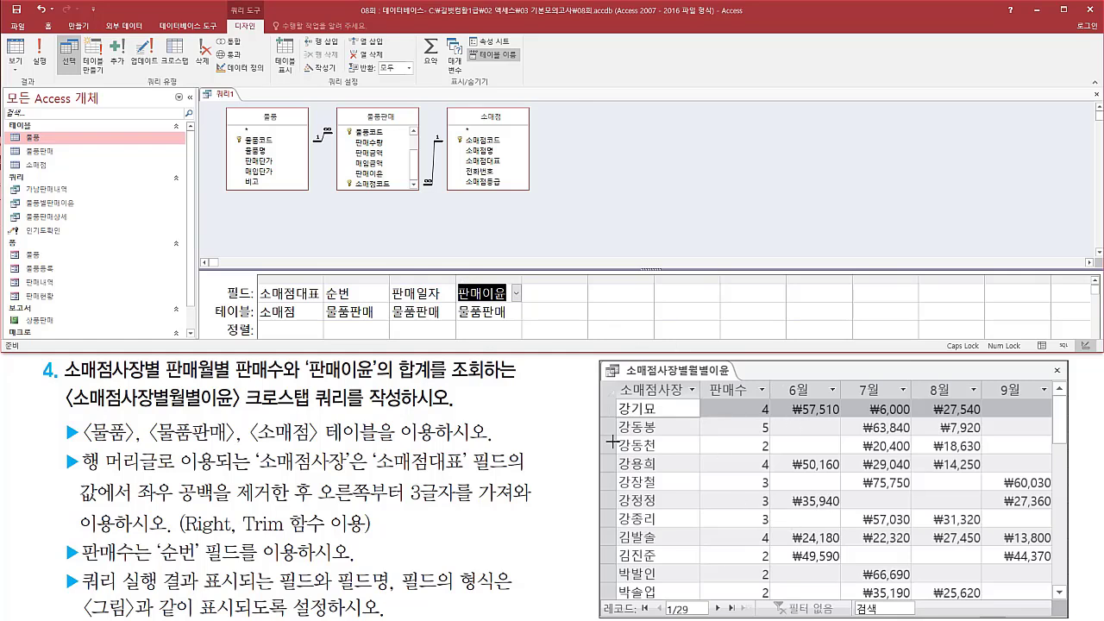
- Enlarge the query's design grid so that the rows below 정렬 are also shown
key("ctrl+2")
left_click_drag(255, 279, 520, 328)
key("Escape")
left_click_drag(534, 272, 549, 204)
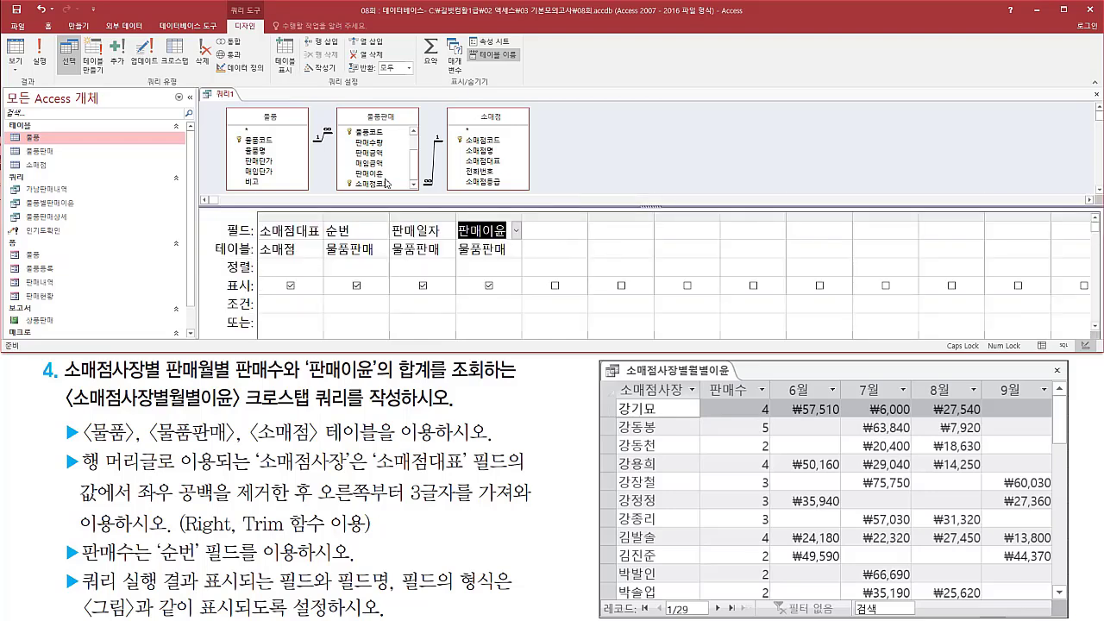
- Run the query and examine the 소매점대표 column for surrounding spaces in its values
key("ctrl+2")
left_click_drag(30, 33, 51, 76)
key("Escape")
left_click(42, 60)
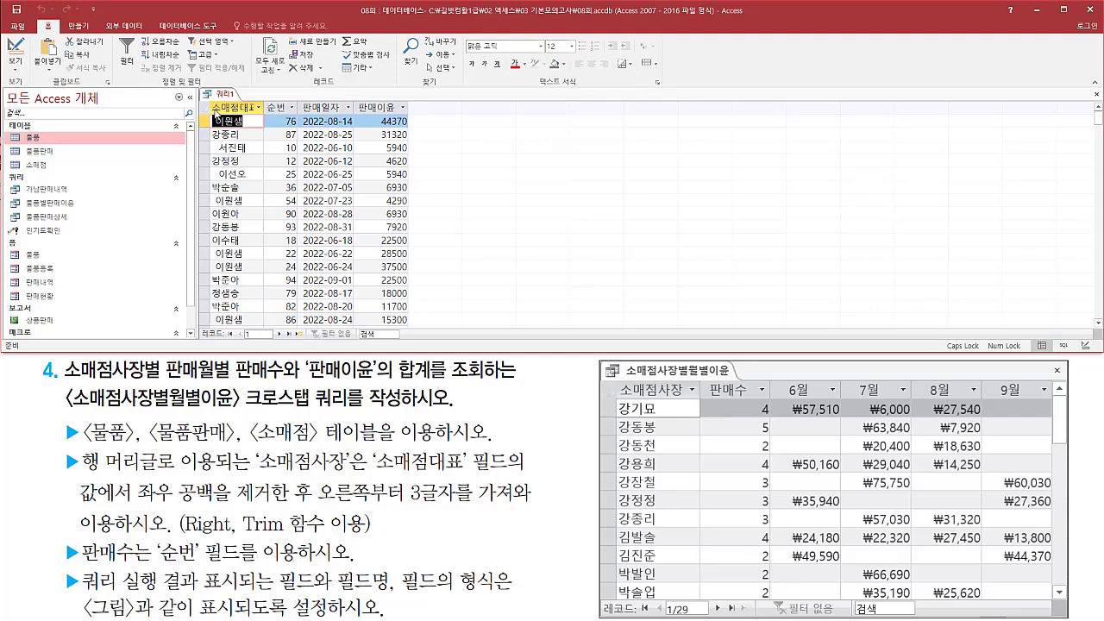
key("ctrl+2")
left_click_drag(210, 98, 263, 331)
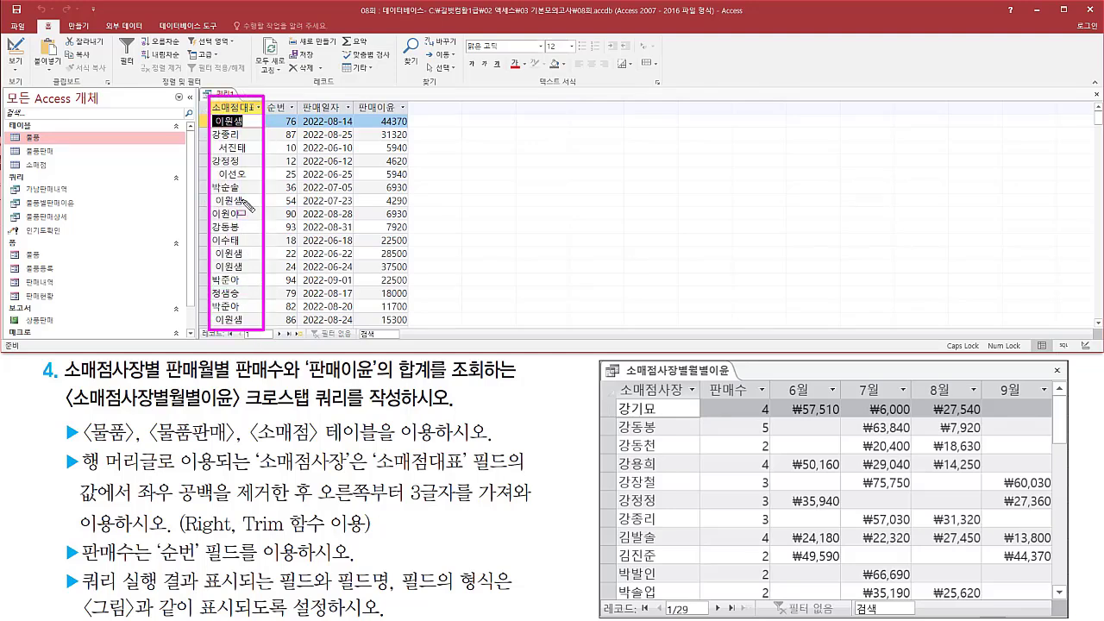
- Examine the query's 소매점대표, 순번, 판매일자 and 판매이윤 columns against the crosstab requirements and the sample result
key("Escape")
key("ctrl+2")
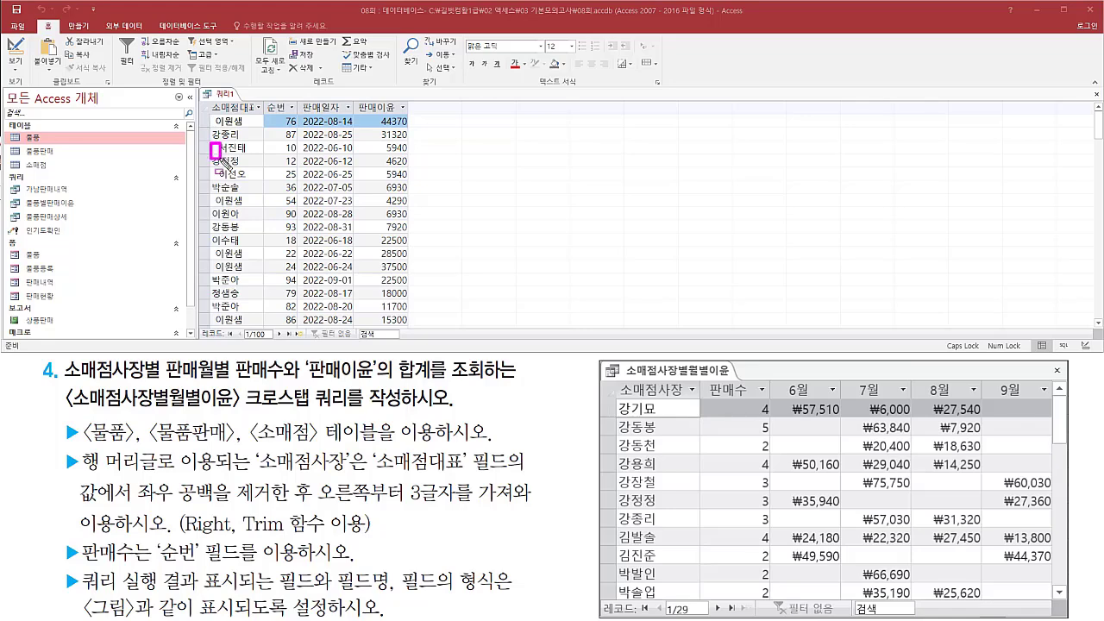
left_click_drag(211, 115, 216, 129)
left_click_drag(215, 169, 221, 179)
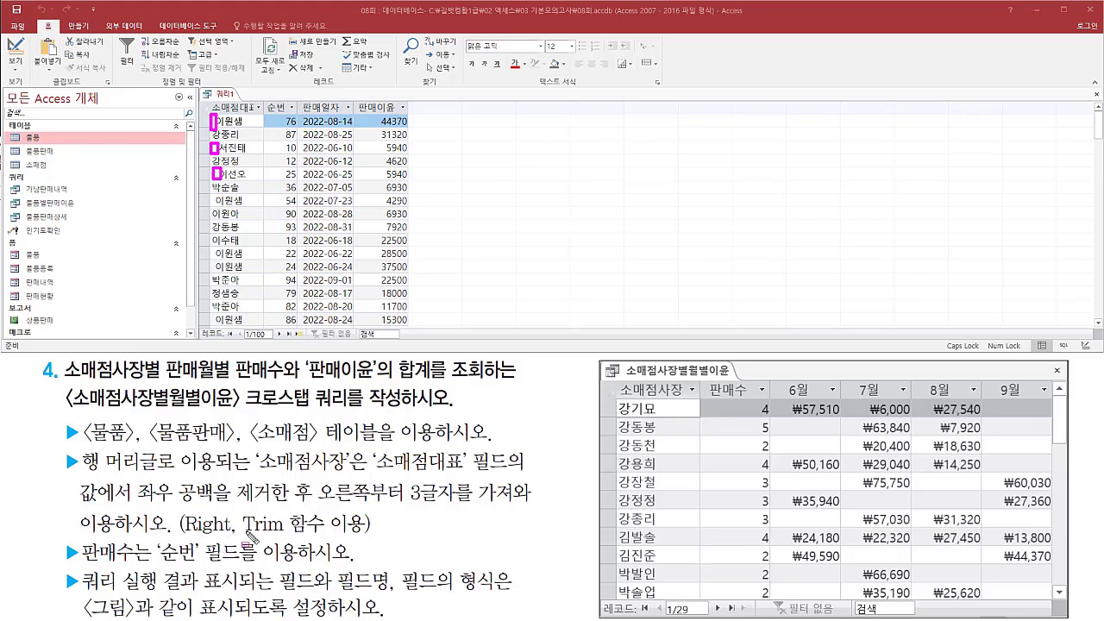
left_click_drag(231, 537, 325, 536)
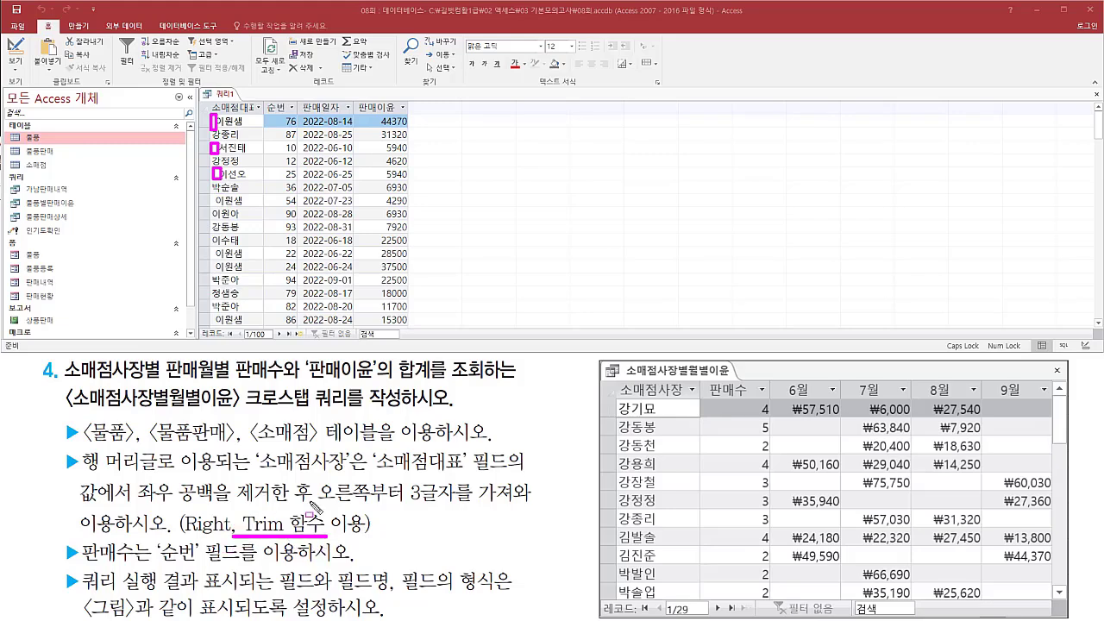
left_click_drag(182, 508, 236, 539)
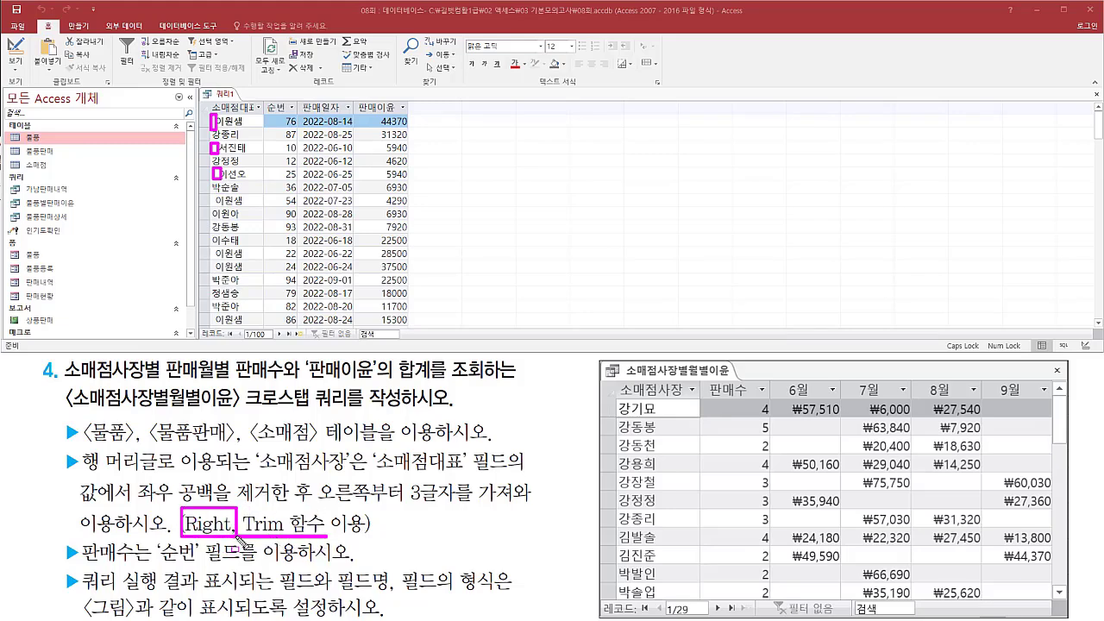
left_click_drag(319, 505, 466, 505)
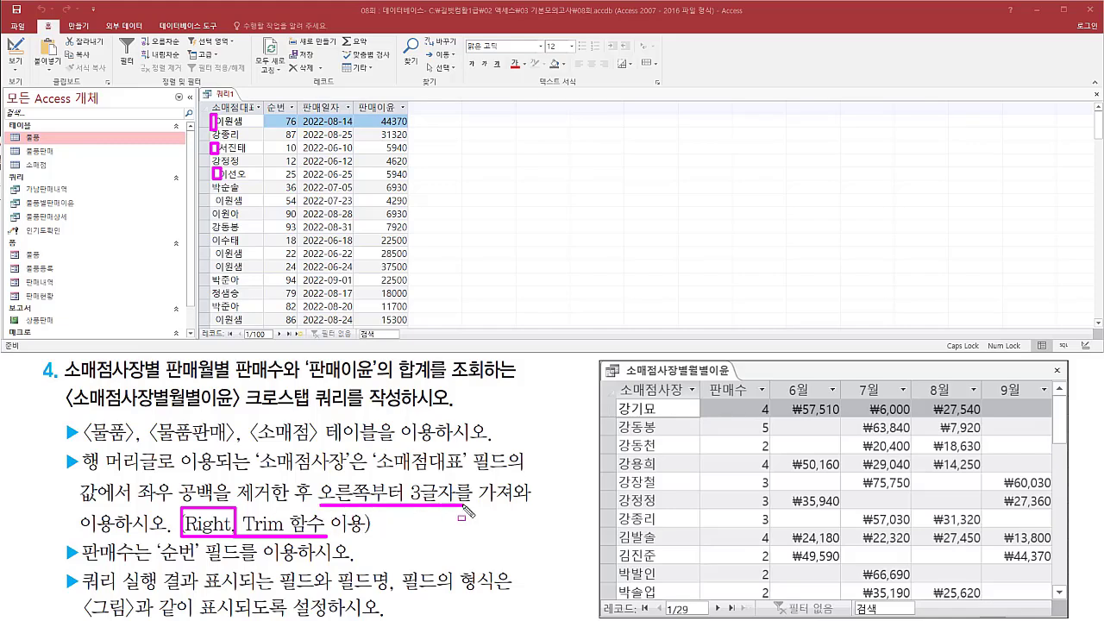
left_click_drag(613, 391, 662, 596)
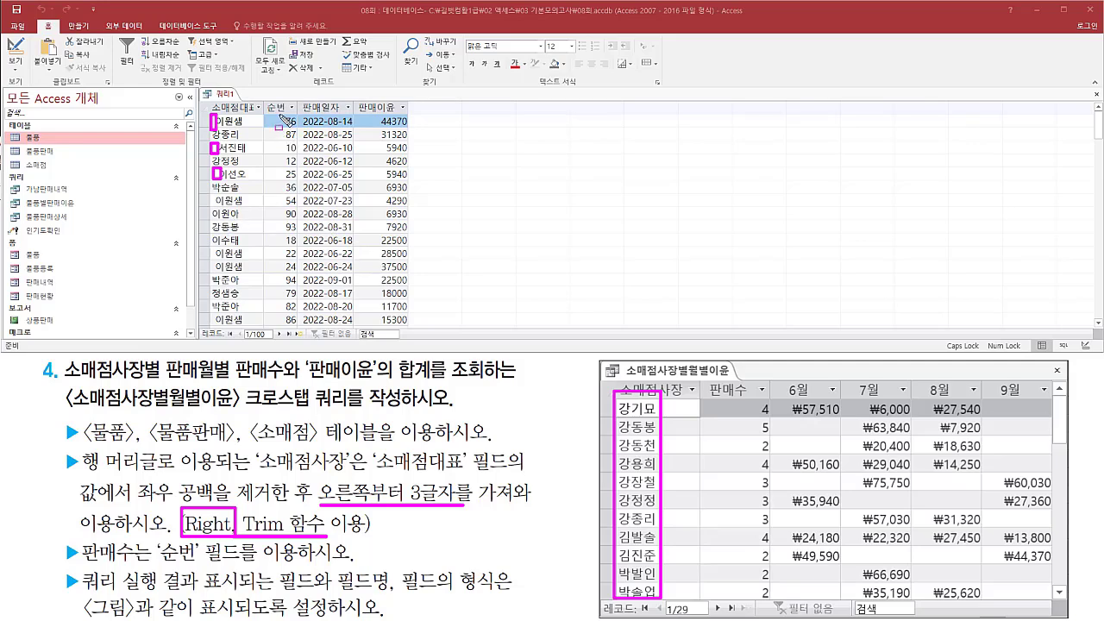
mouse_move(280, 115)
left_mouse_down()
mouse_move(302, 226)
mouse_move(300, 324)
left_mouse_up()
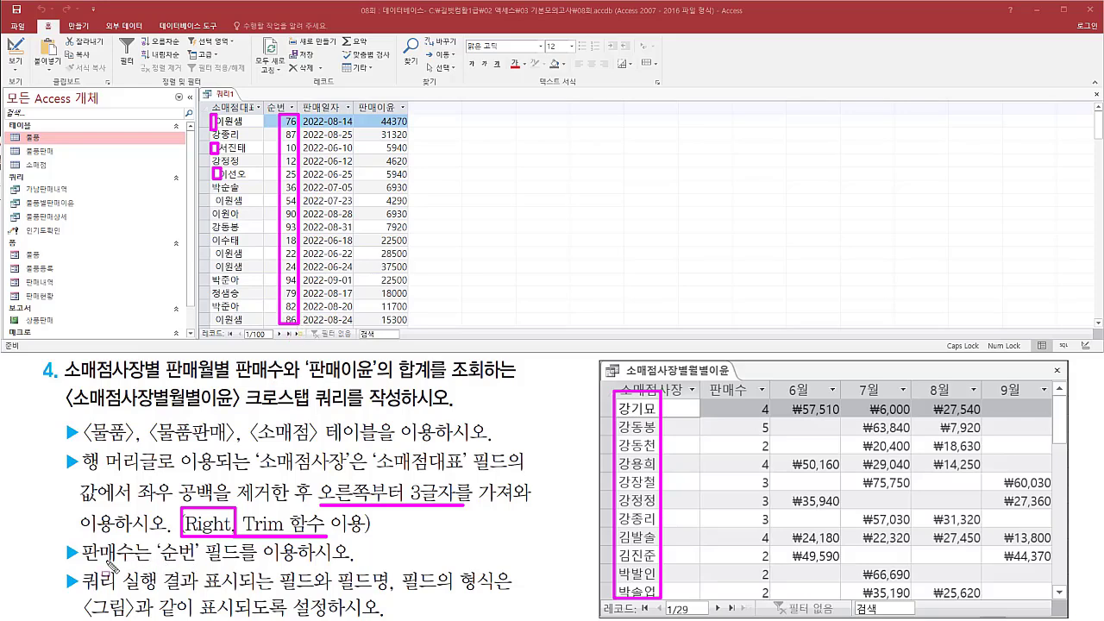
left_click_drag(82, 565, 316, 566)
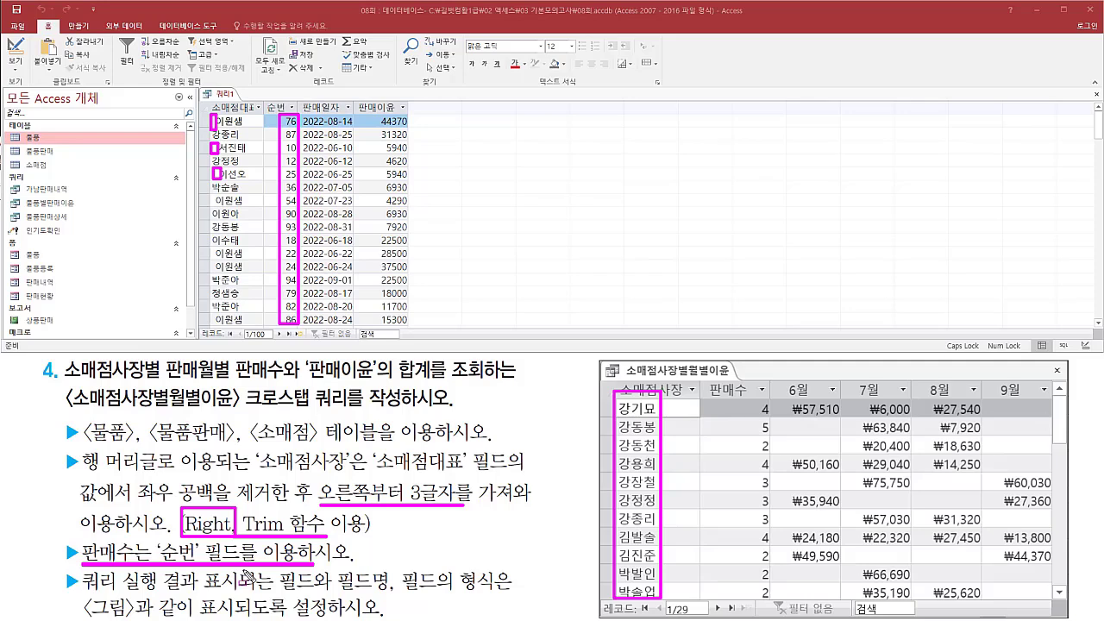
key("e")
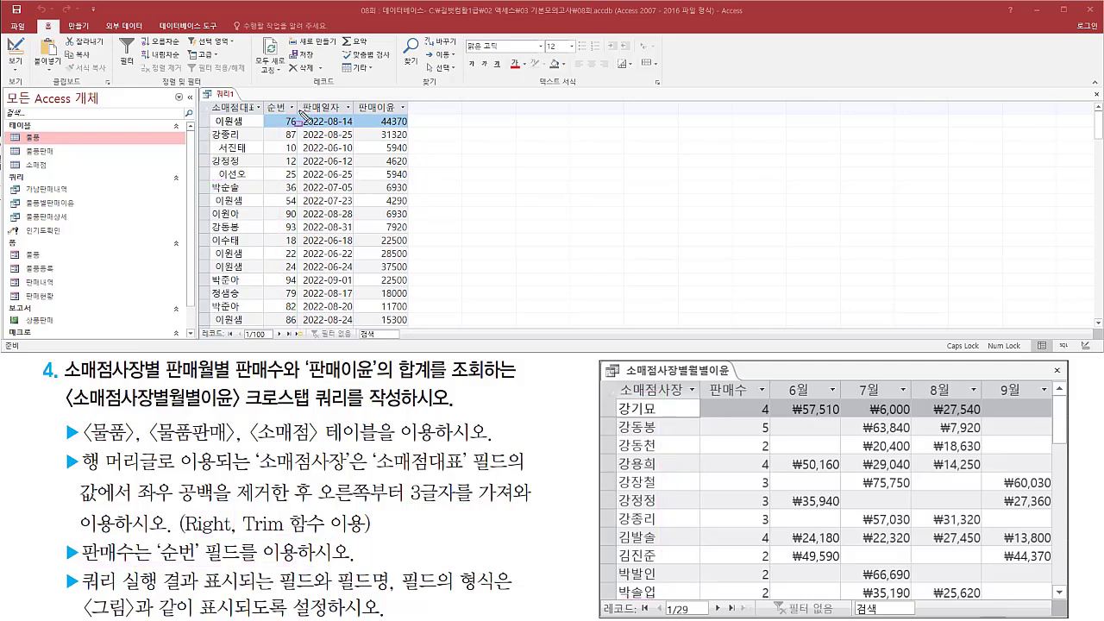
left_click_drag(299, 109, 356, 335)
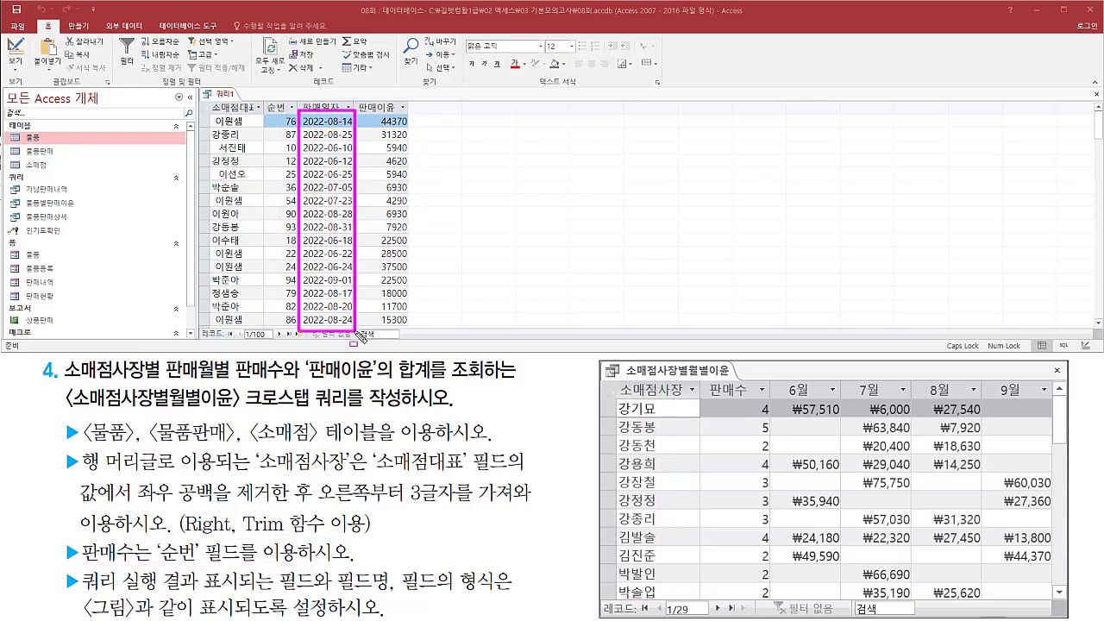
mouse_move(775, 378)
left_mouse_down()
mouse_move(992, 413)
mouse_move(1041, 402)
left_mouse_up()
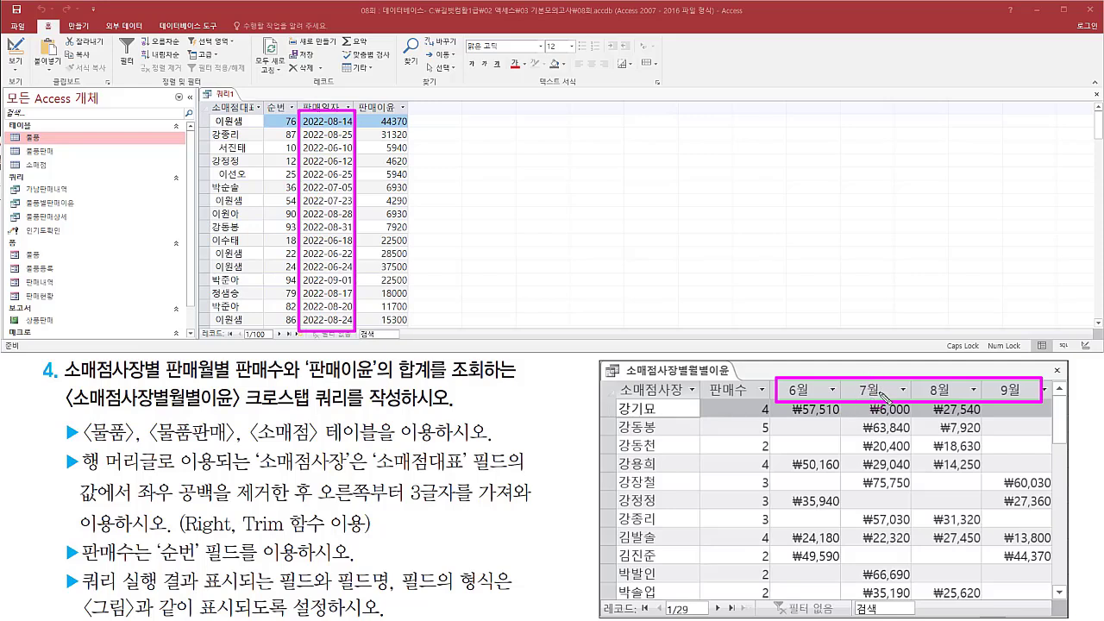
mouse_move(377, 113)
left_mouse_down()
mouse_move(396, 271)
mouse_move(416, 328)
left_mouse_up()
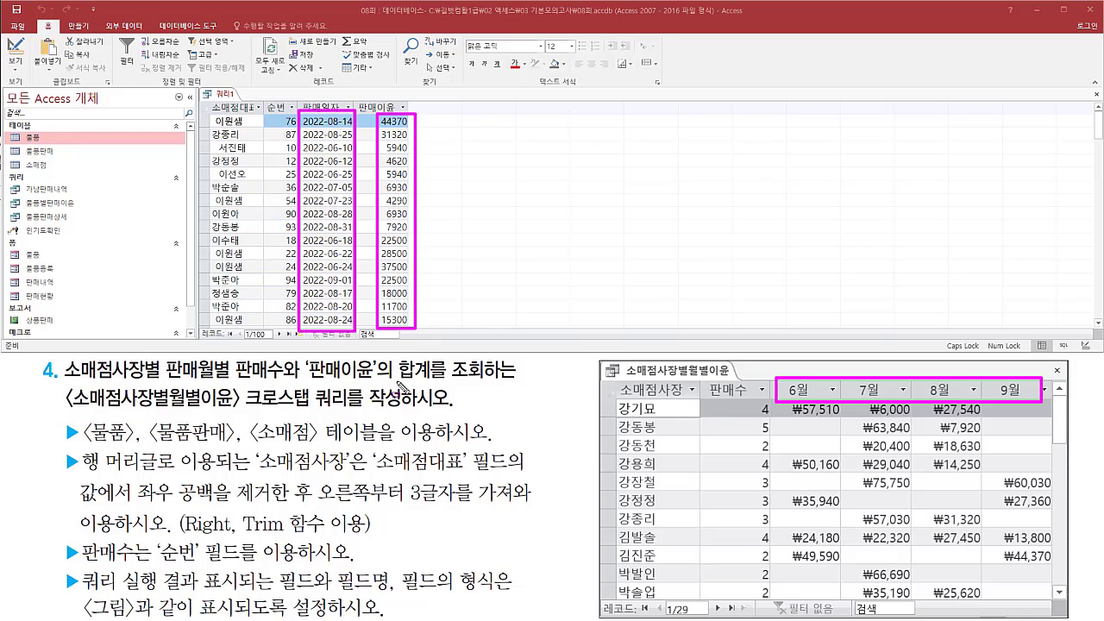
left_click_drag(397, 379, 441, 379)
key("Escape")
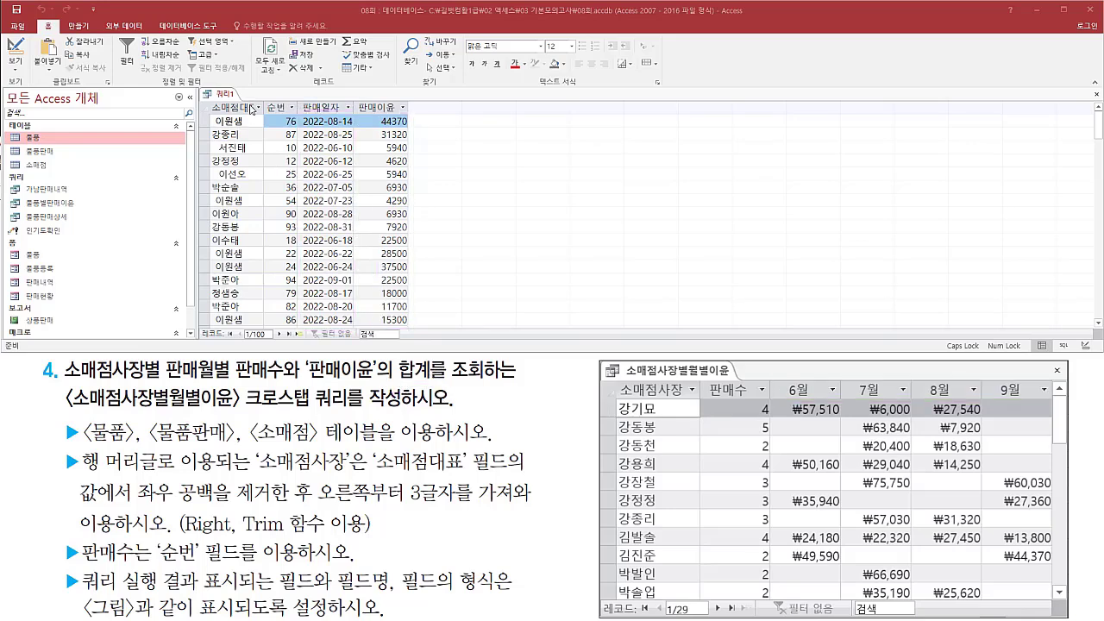
- Switch the query to Design view and change its type to a crosstab query
right_click(227, 97)
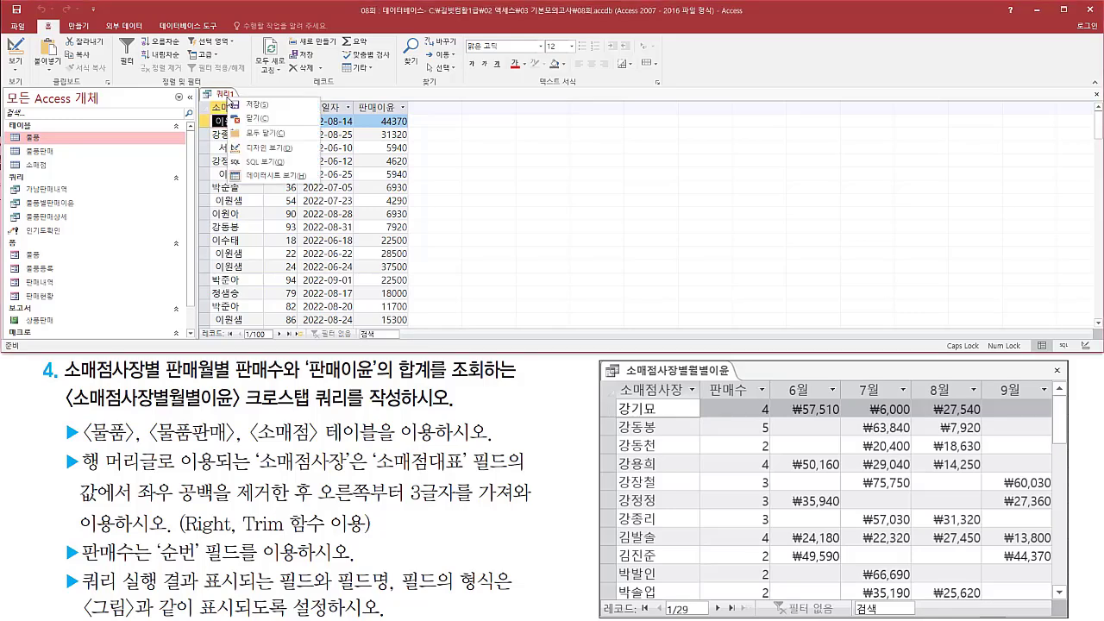
left_click(269, 148)
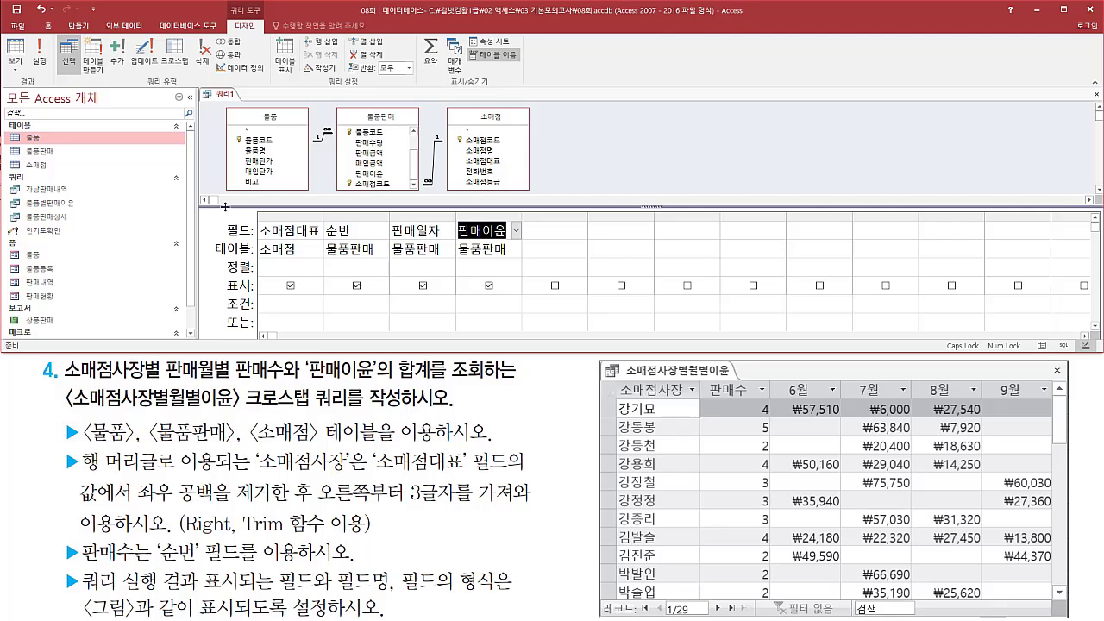
left_click(558, 138)
key("ctrl+2")
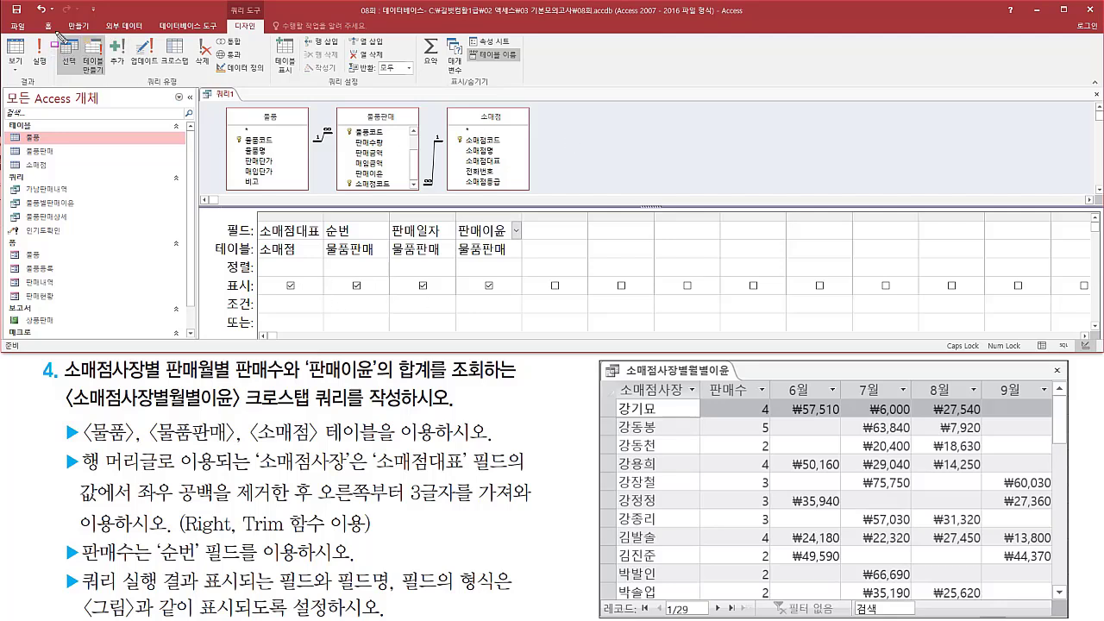
mouse_move(53, 32)
left_mouse_down()
mouse_move(75, 90)
mouse_move(274, 93)
left_mouse_up()
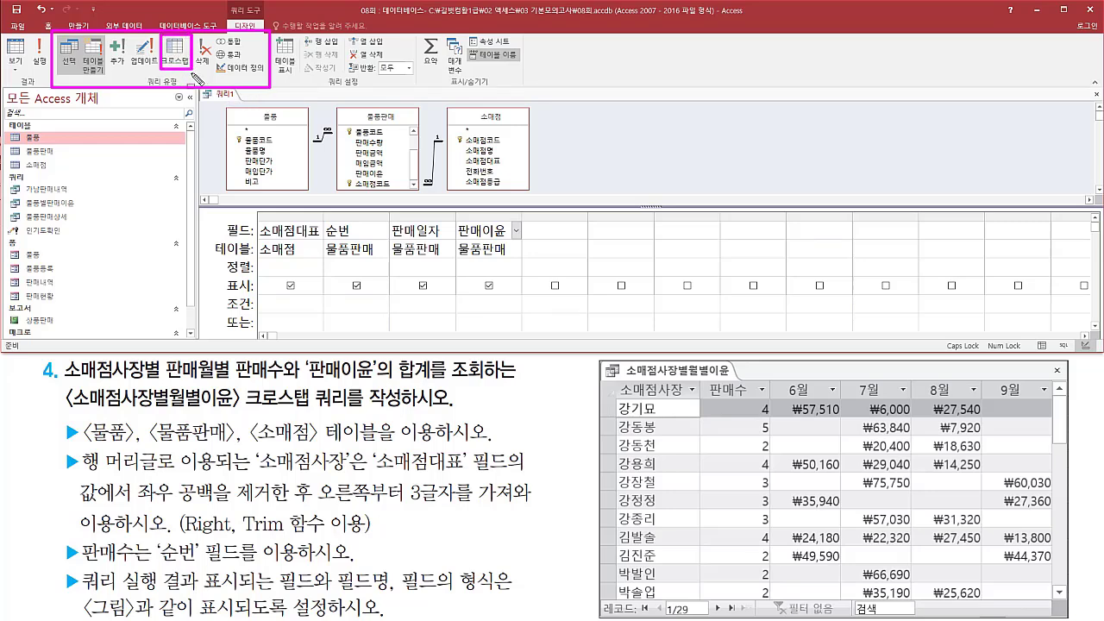
key("Escape")
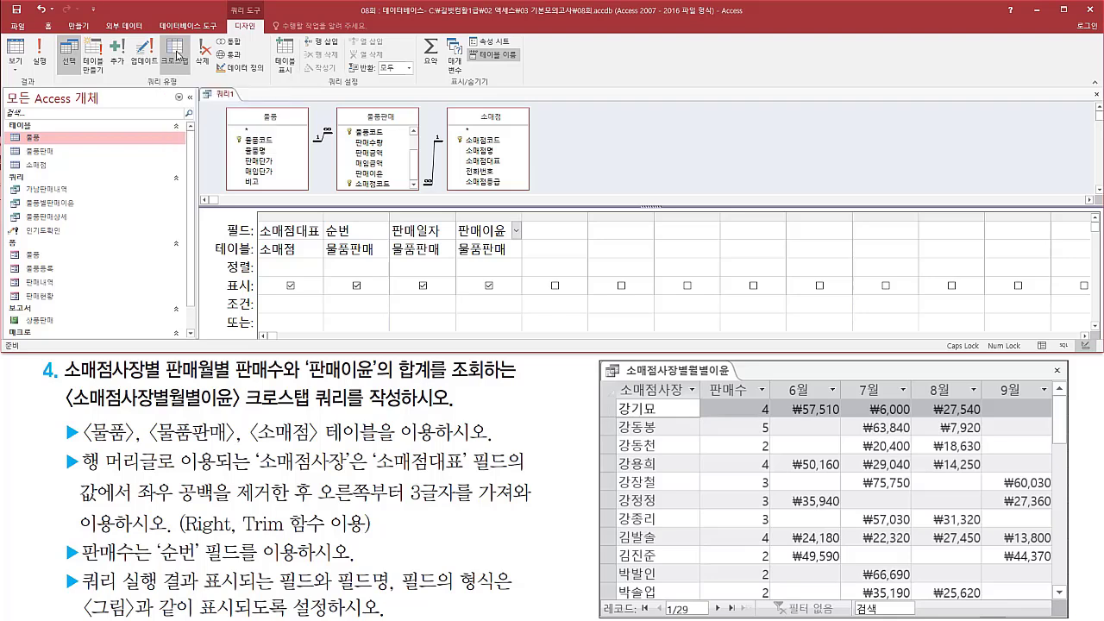
left_click(175, 56)
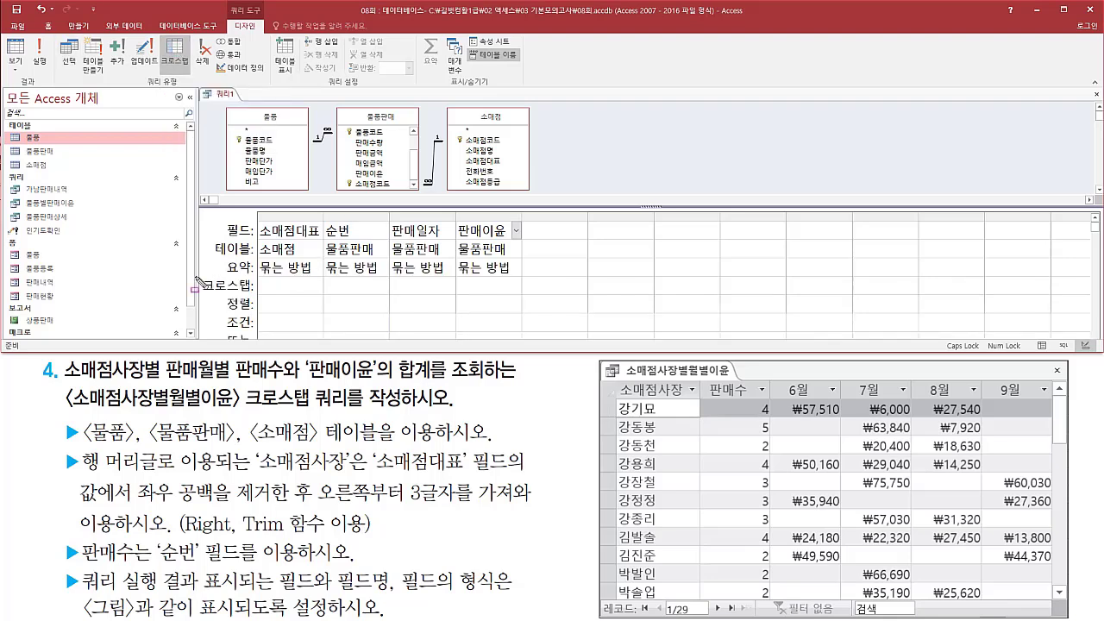
left_click_drag(195, 276, 525, 297)
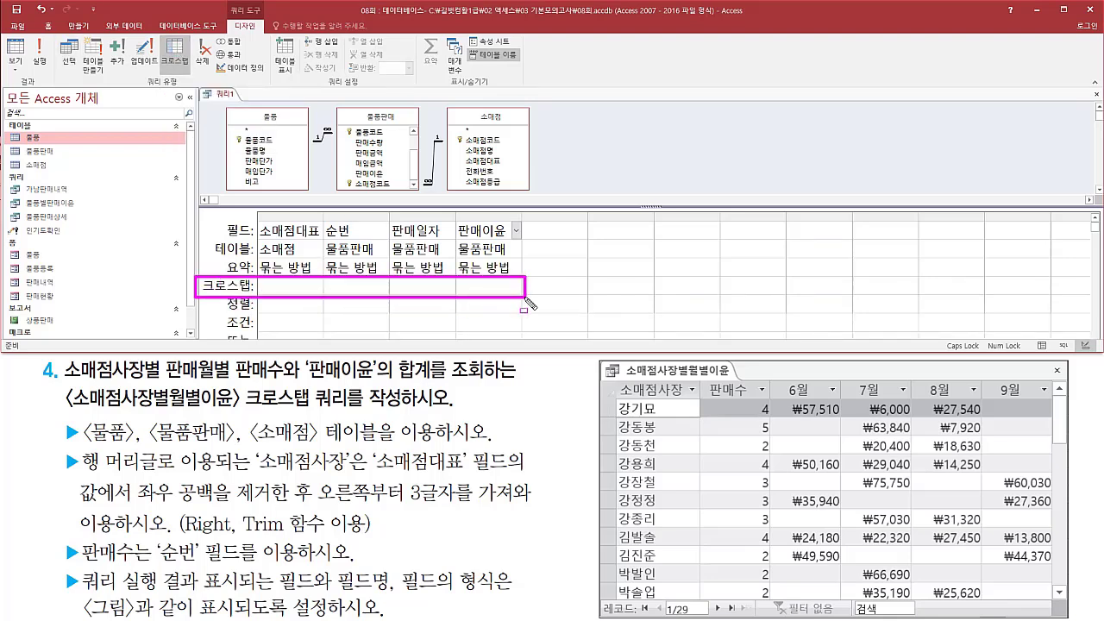
key("Escape")
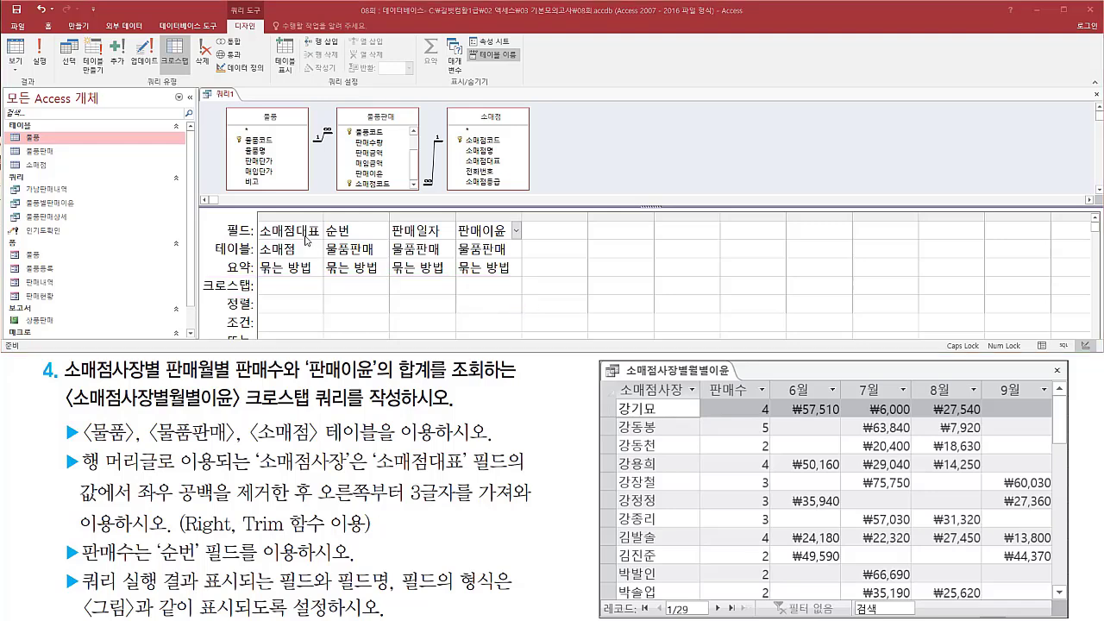
- Set the crosstab role of the 소매점대표 and 순번 fields to 행 머리글
left_click(301, 288)
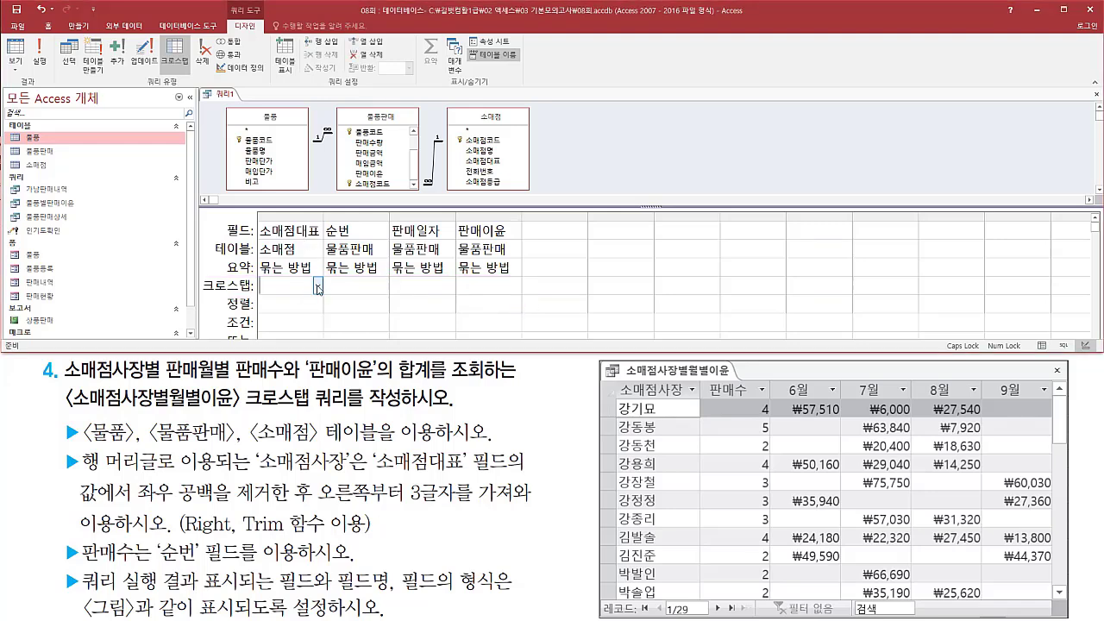
left_click(318, 285)
left_click(315, 306)
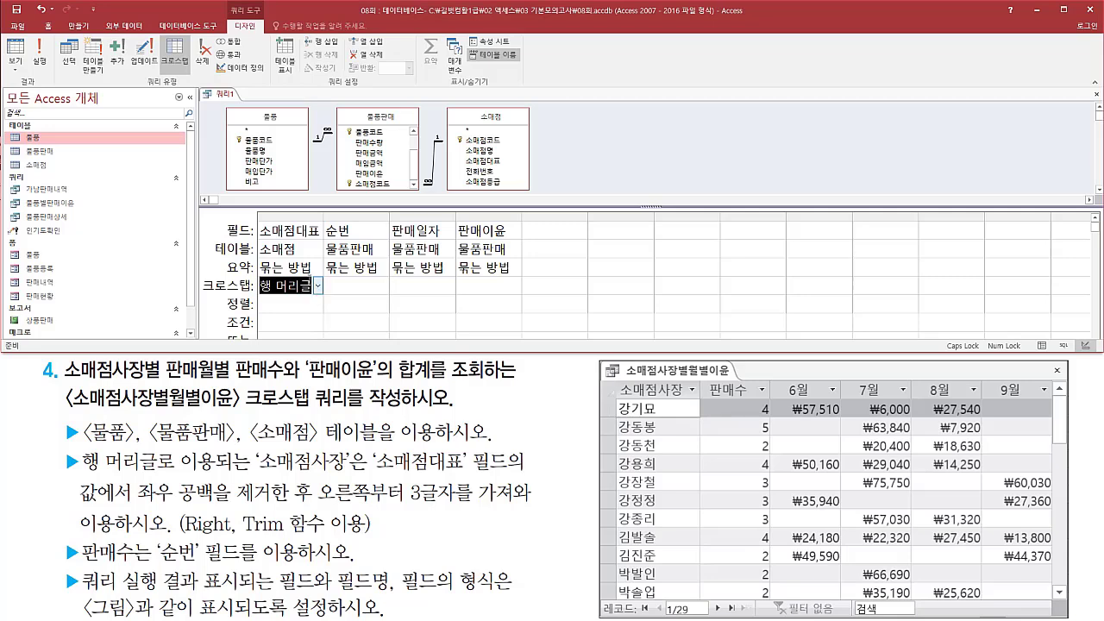
left_click(386, 289)
left_click(385, 288)
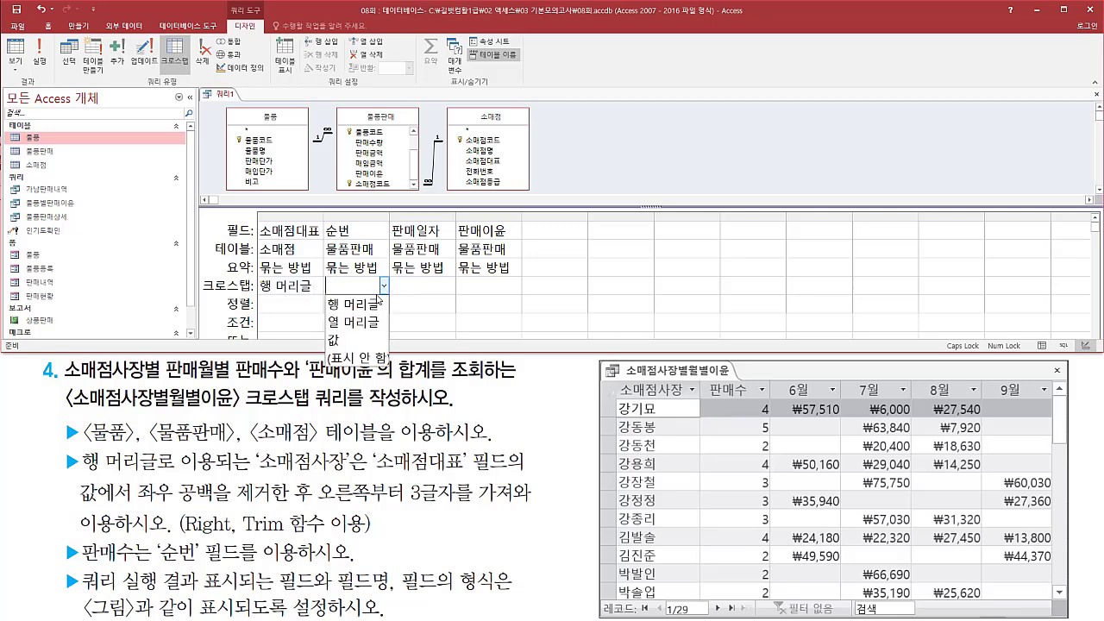
left_click(369, 302)
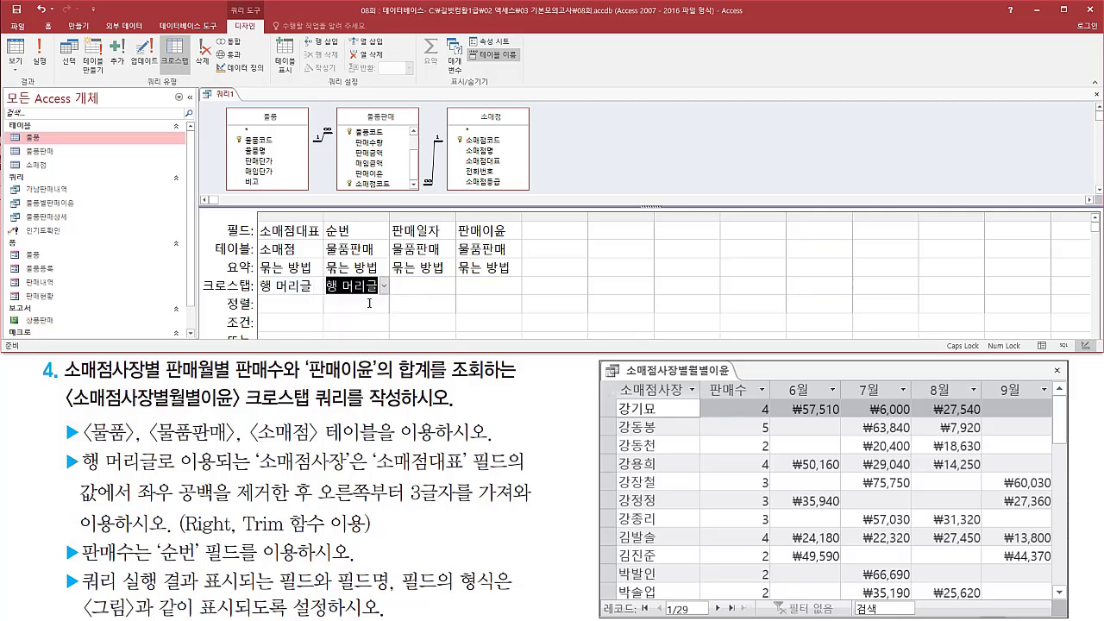
- Assign 판매일자 as the 열 머리글 and 판매이윤 as the 값 of the crosstab
left_click(415, 287)
left_click(449, 288)
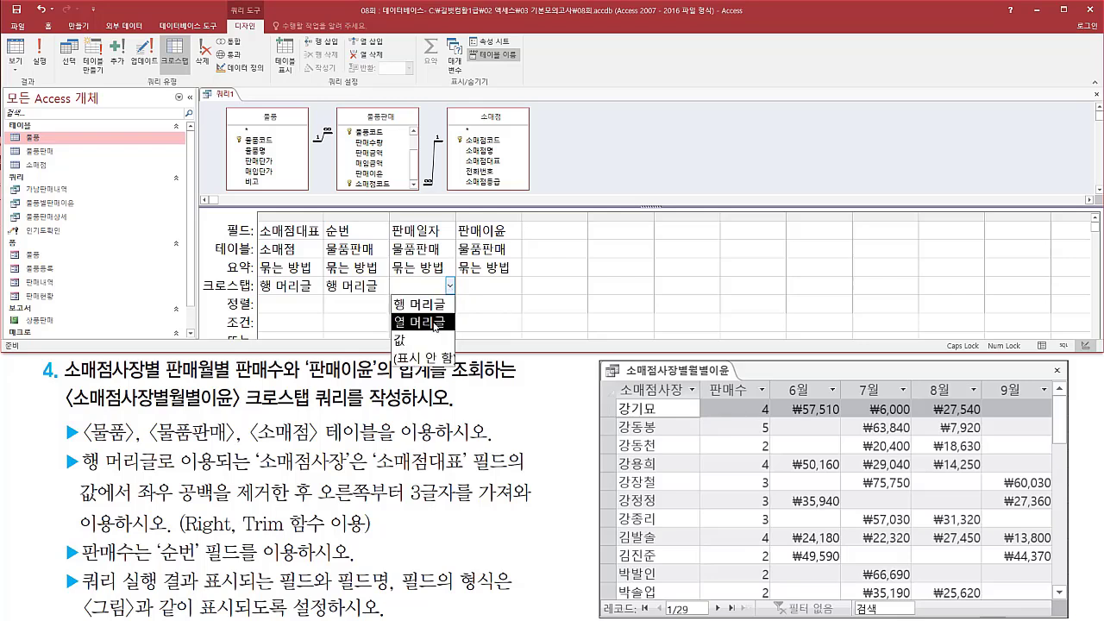
left_click(434, 322)
left_click(489, 284)
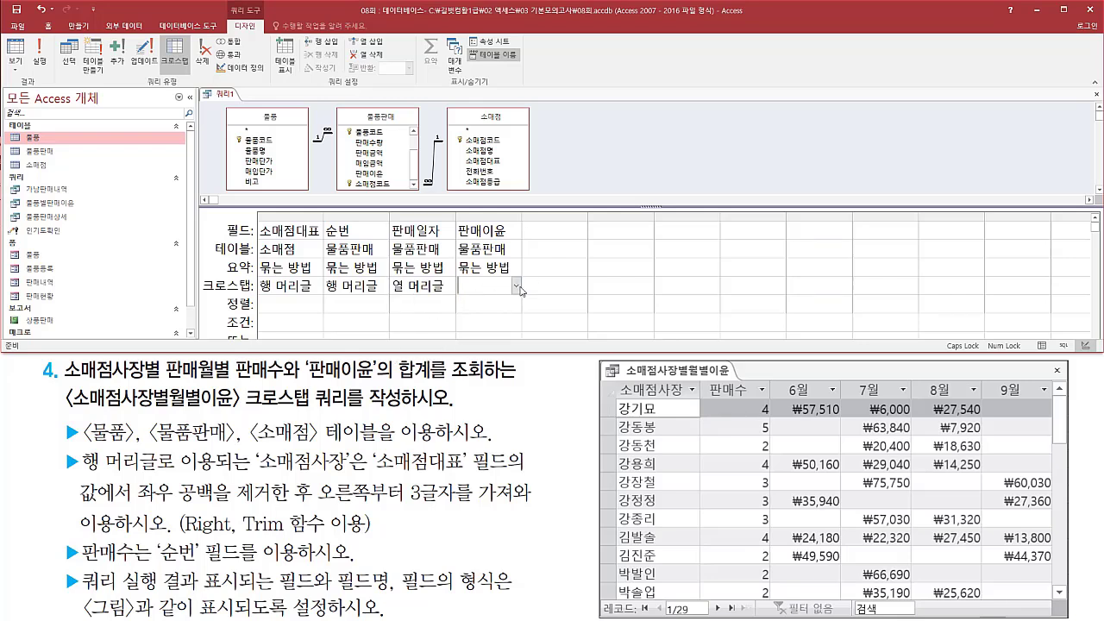
left_click(516, 286)
left_click(500, 341)
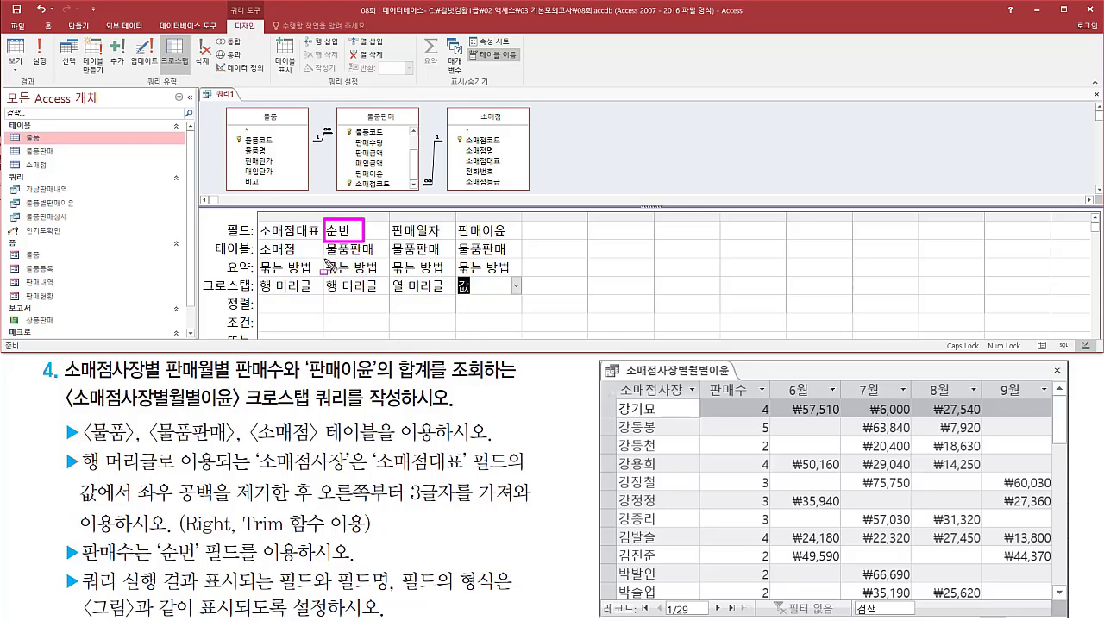
- Set the summary function to 개수 for 순번 and 합계 for 판매이윤
left_click(383, 268)
left_click(360, 376)
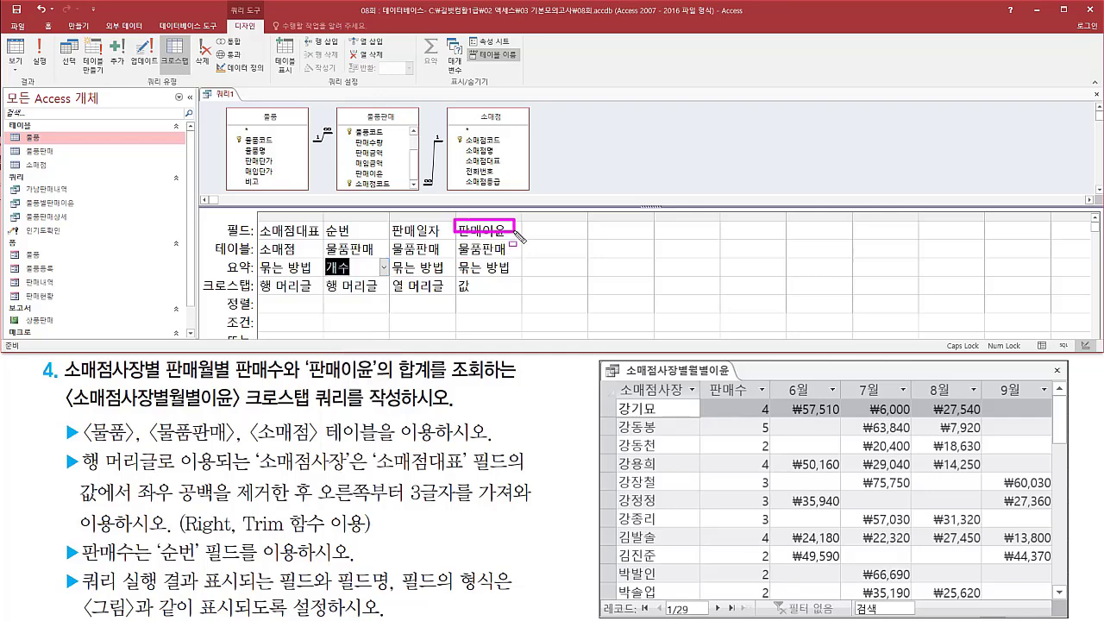
left_click(517, 268)
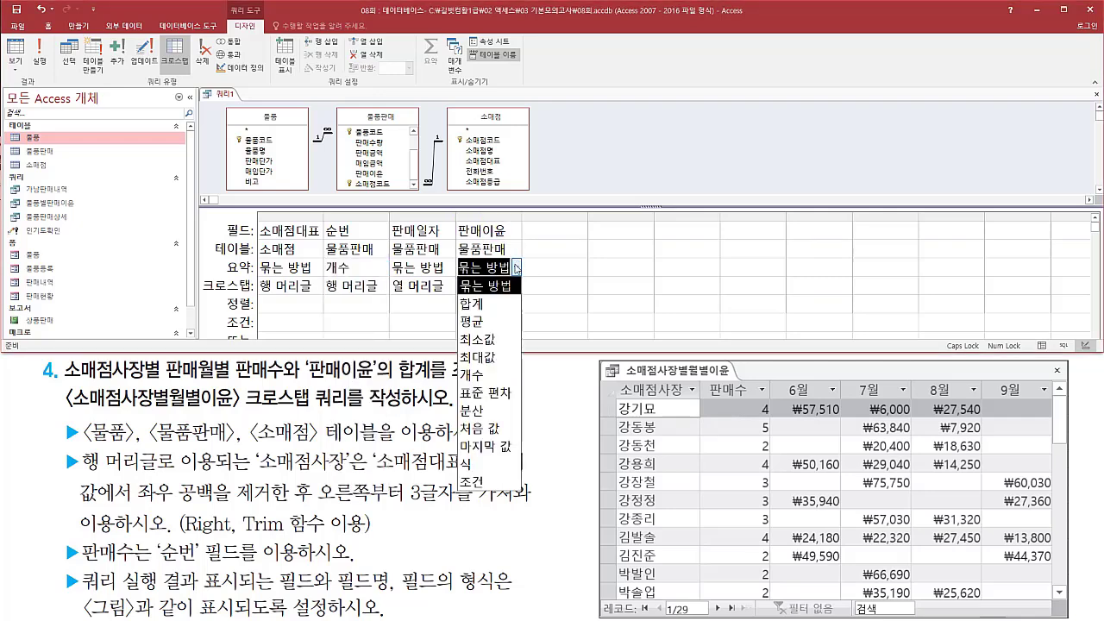
left_click(501, 304)
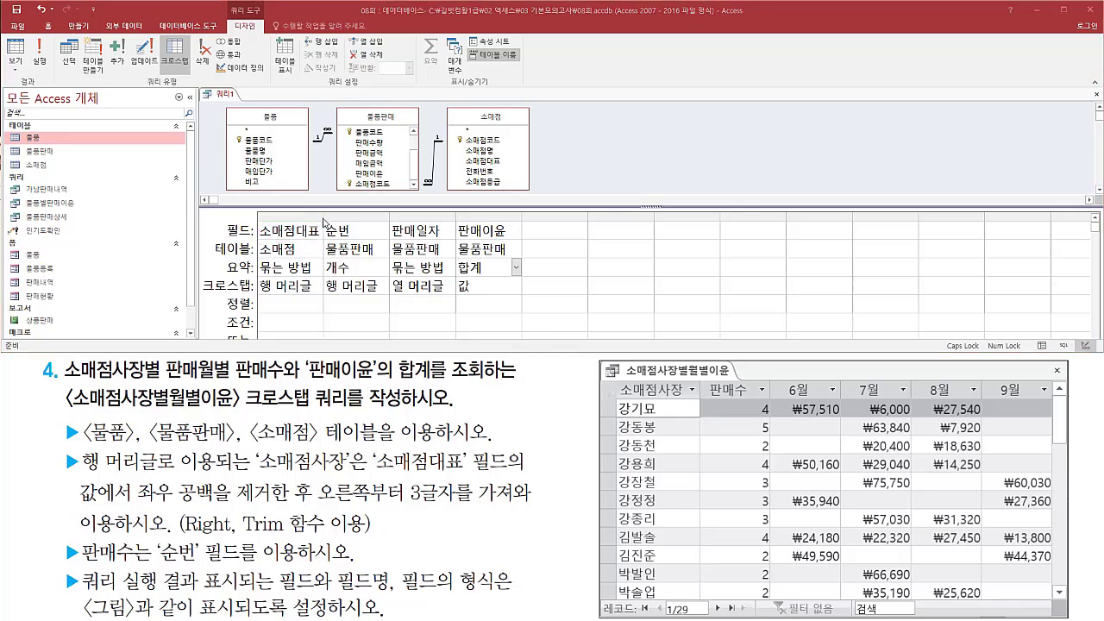
- Widen the 소매점대표 column and wrap its field in TRIM([소매점대표])
left_click_drag(323, 219, 478, 224)
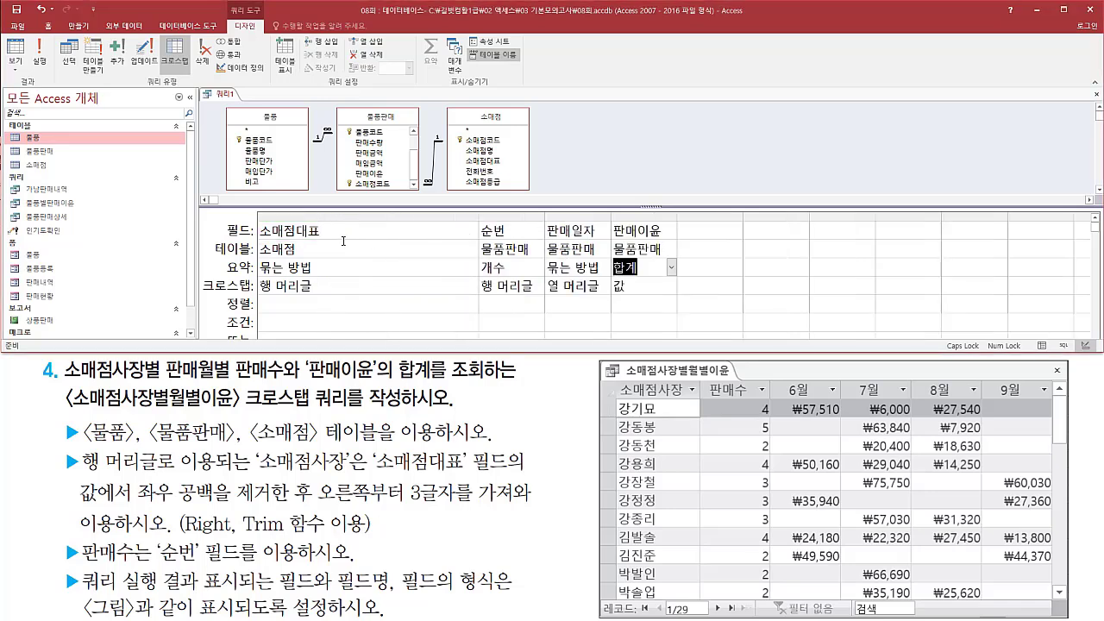
left_click_drag(244, 535, 307, 534)
left_click_drag(135, 508, 533, 506)
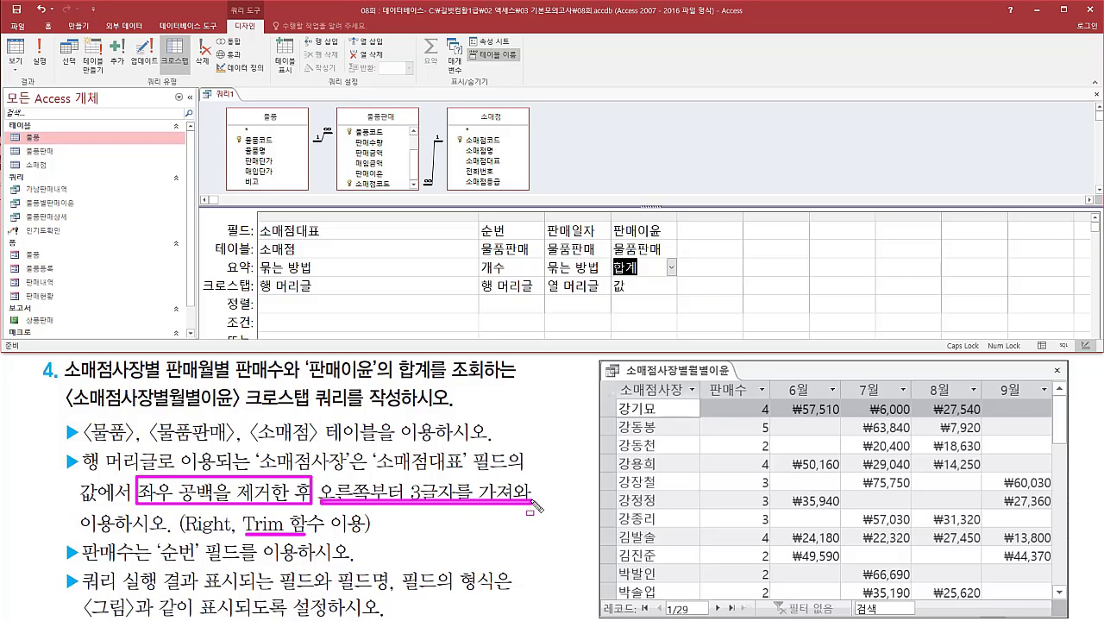
left_click(355, 229)
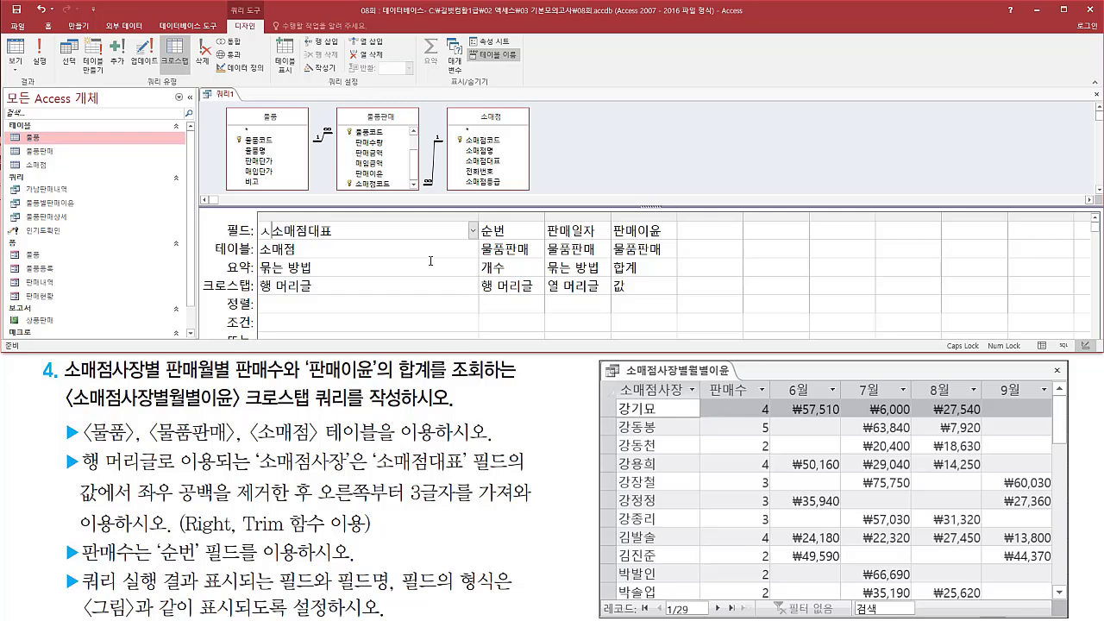
type("TR")
type("IM(")
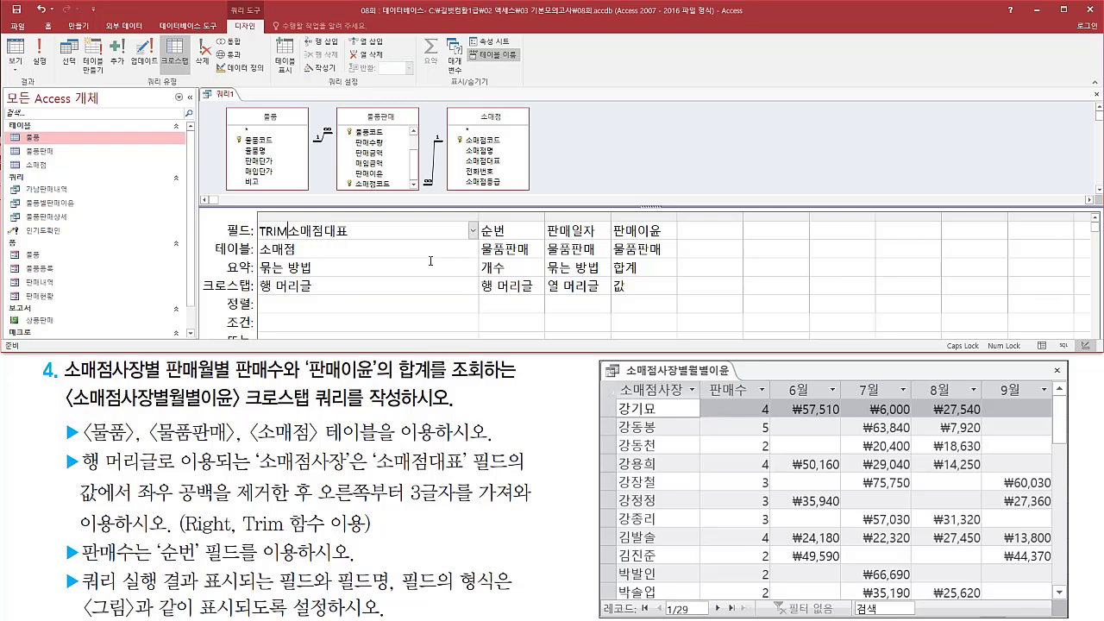
type("[")
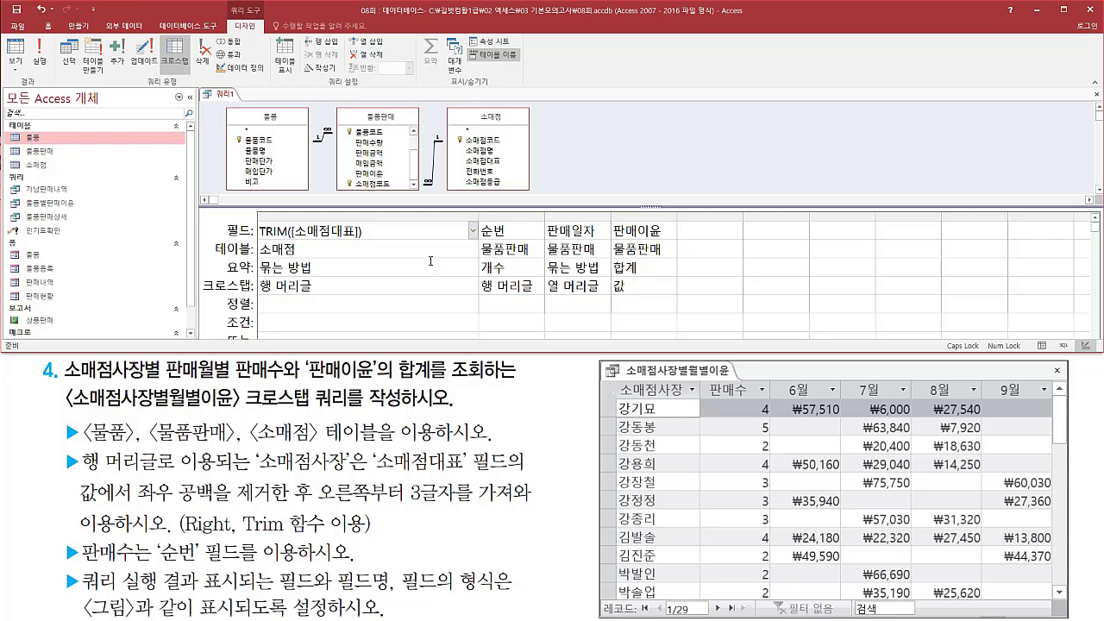
- Nest the TRIM([소매점대표]) expression in a right function that returns 3 characters
key("Caps_Lock")
type("right(")
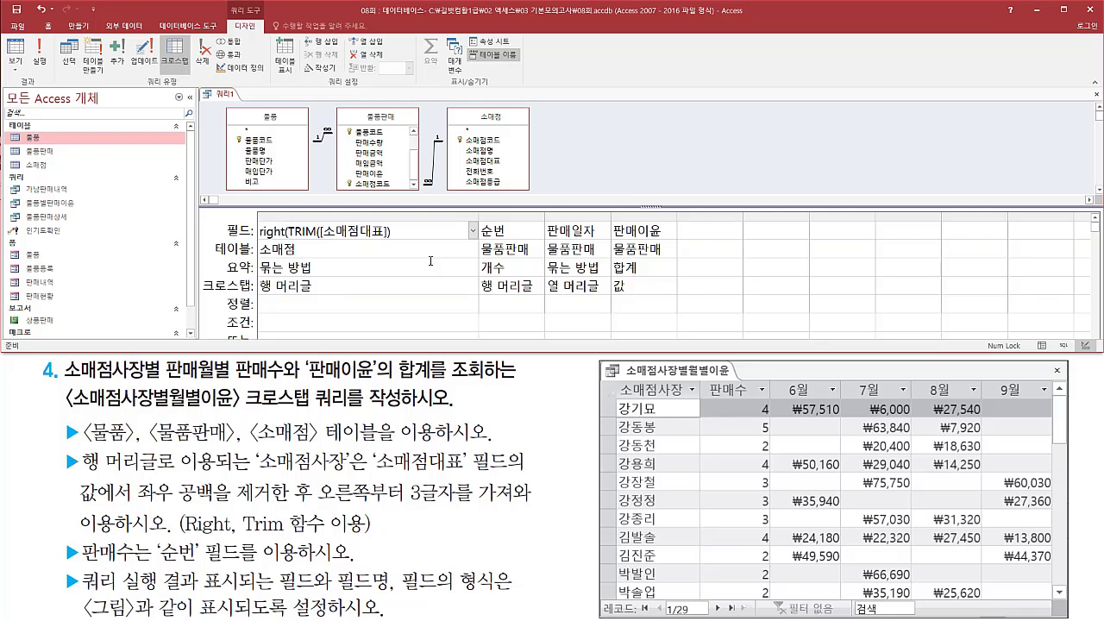
key("shift+End")
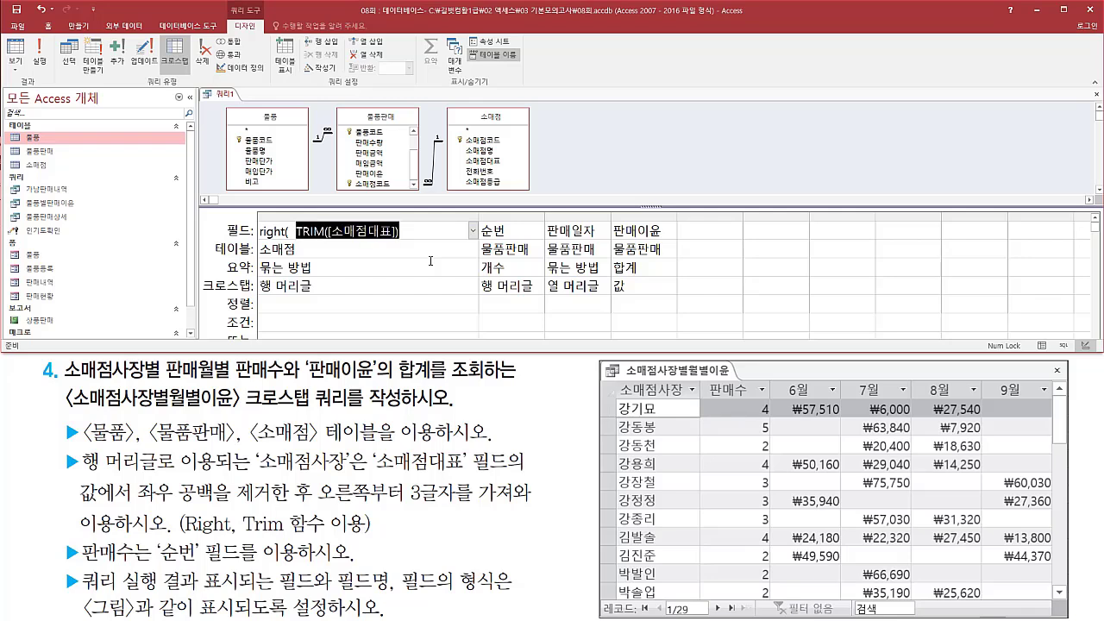
key("End")
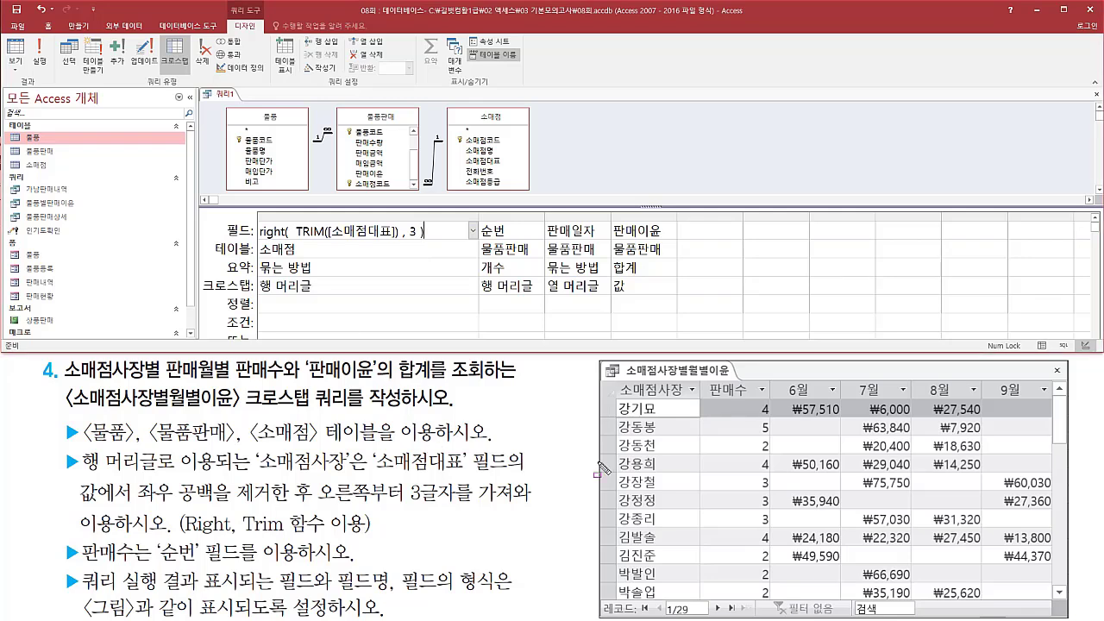
- Give the right/TRIM expression the alias 소매점사장 and widen its column to fit
left_click_drag(615, 398, 696, 399)
key("Escape")
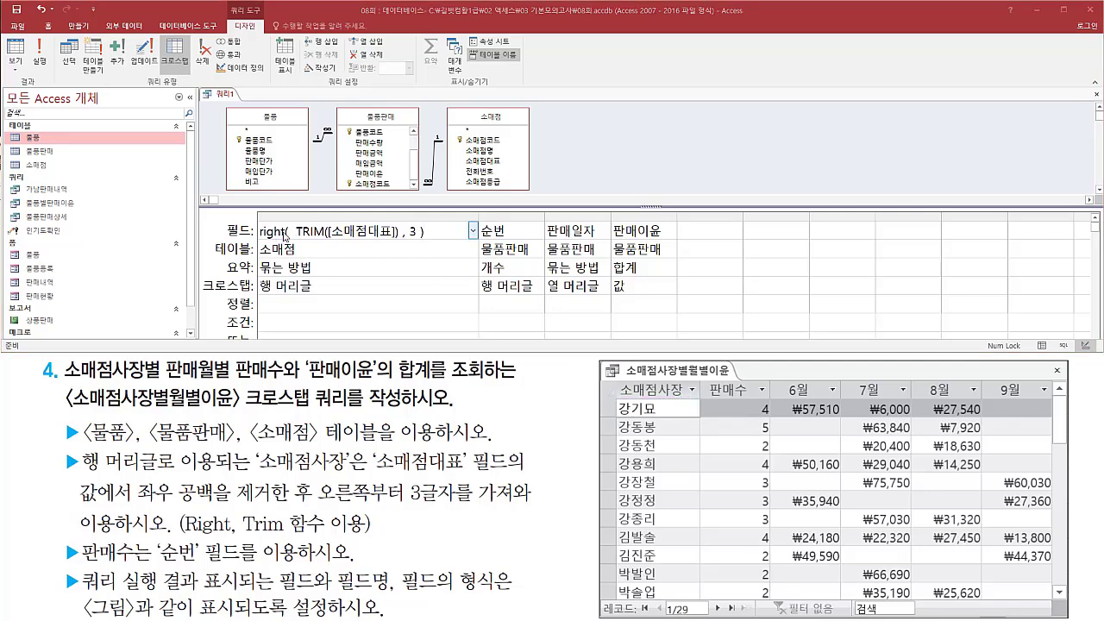
left_click(287, 231)
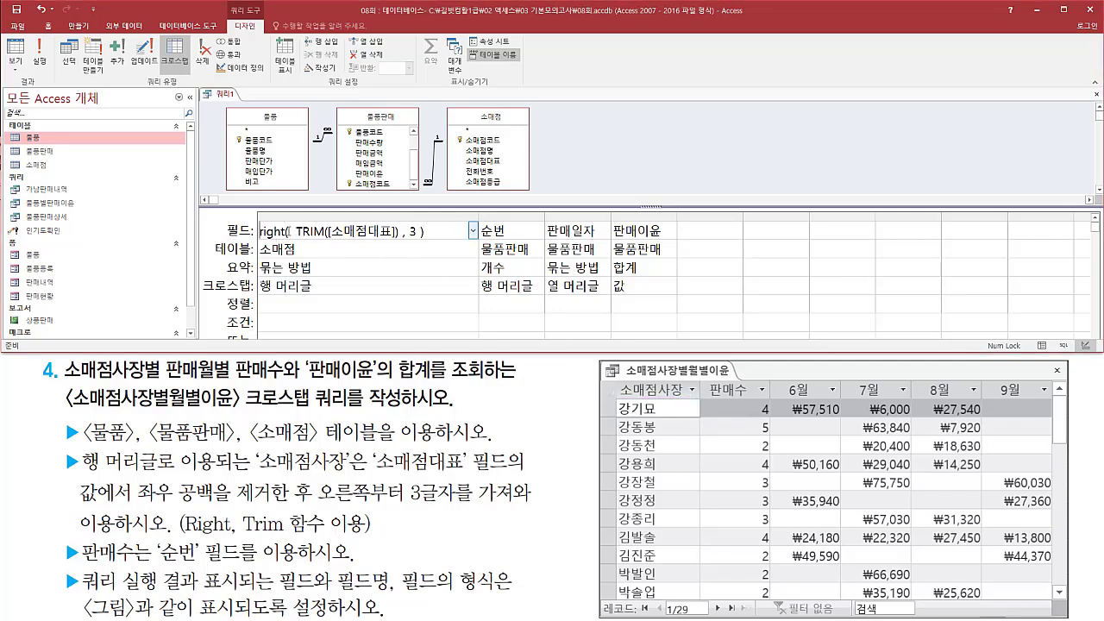
key("Home")
type("th")
key("BackSpace")
key("BackSpace")
key("Hangul")
type("소매")
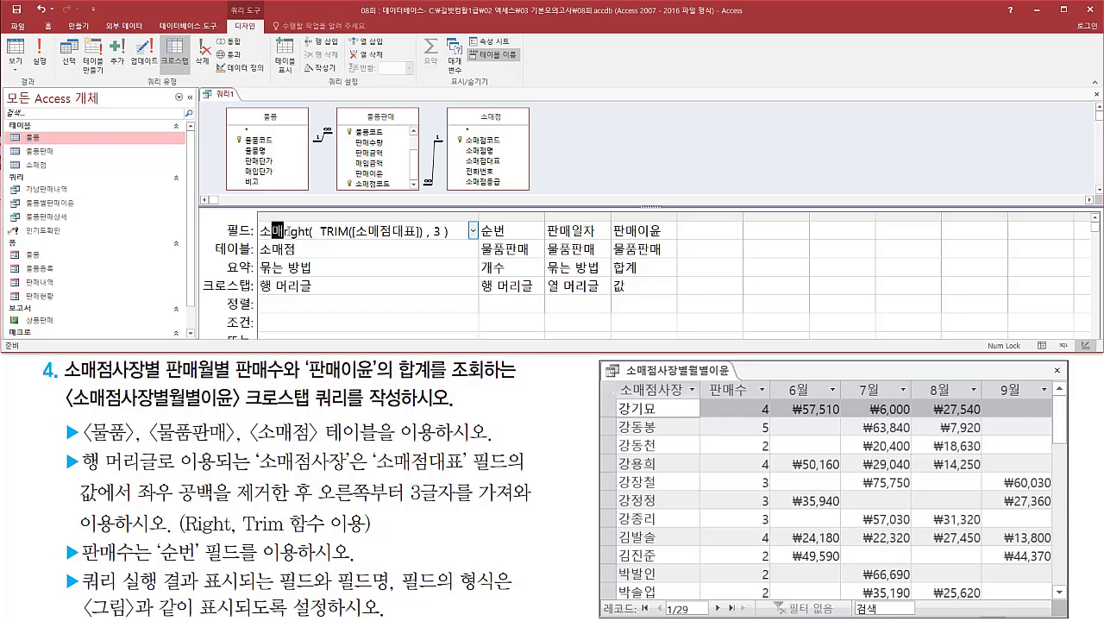
type("점사장")
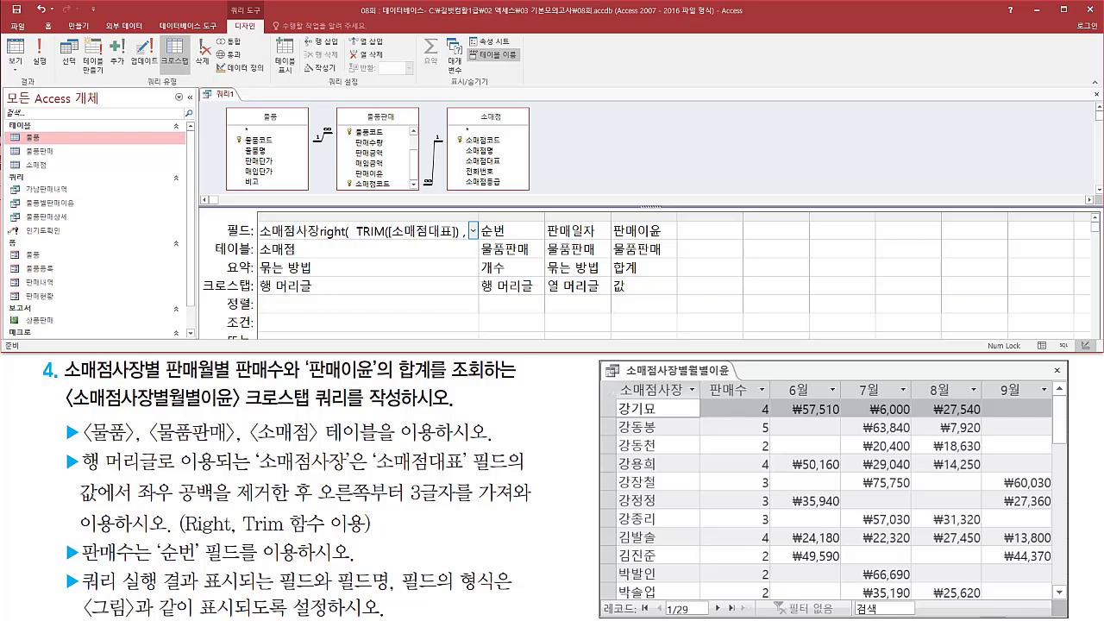
type(":")
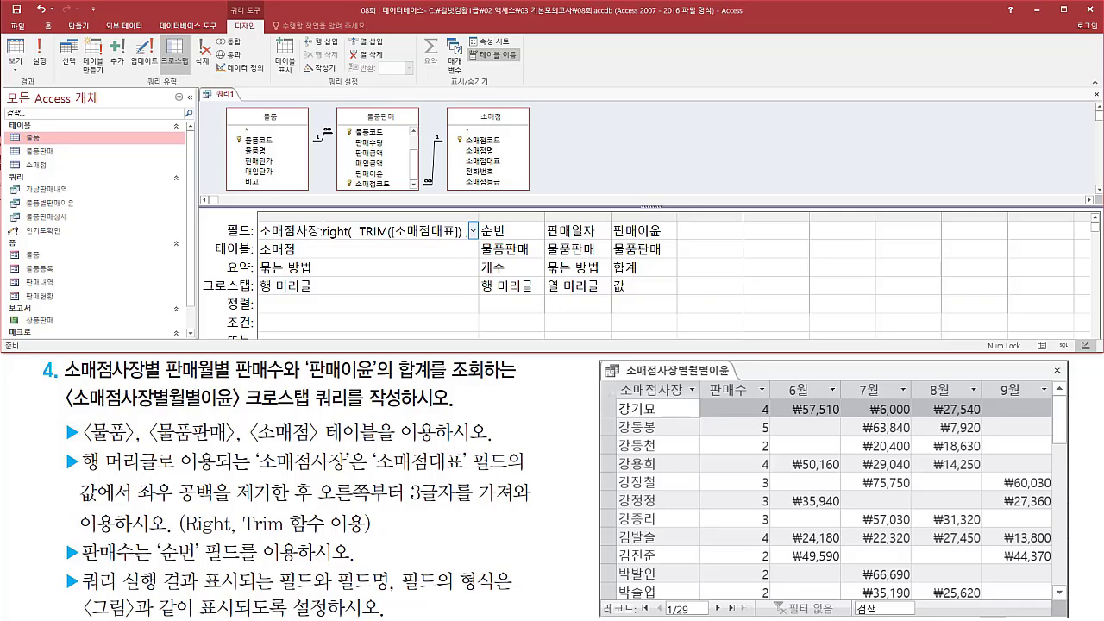
left_click_drag(482, 216, 535, 214)
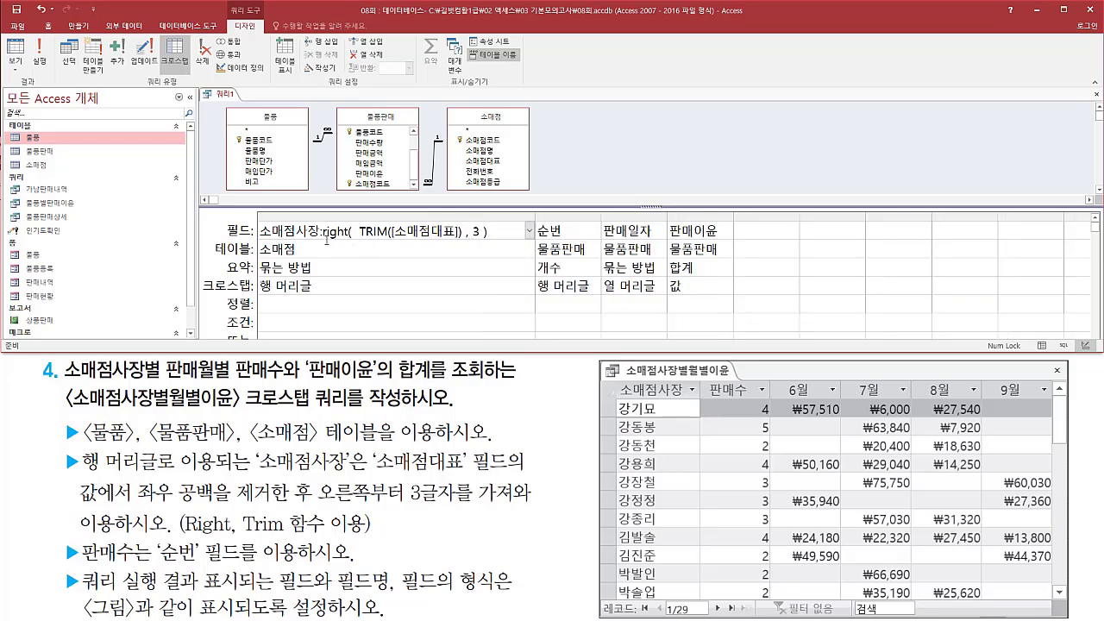
left_click(322, 232)
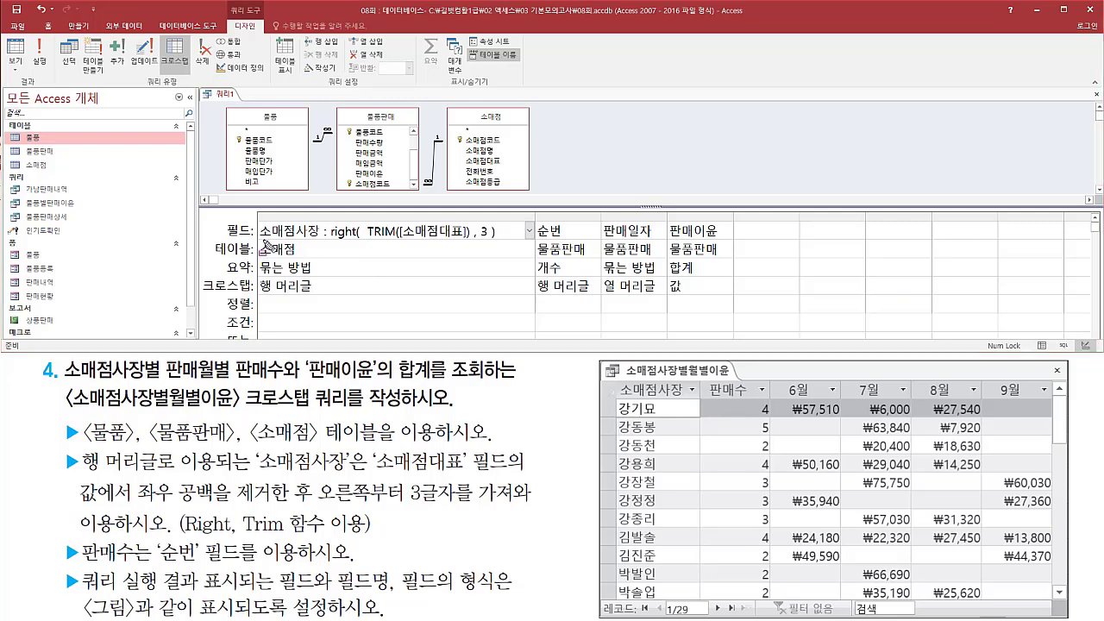
mouse_move(258, 239)
left_mouse_down()
mouse_move(470, 239)
mouse_move(469, 225)
left_mouse_up()
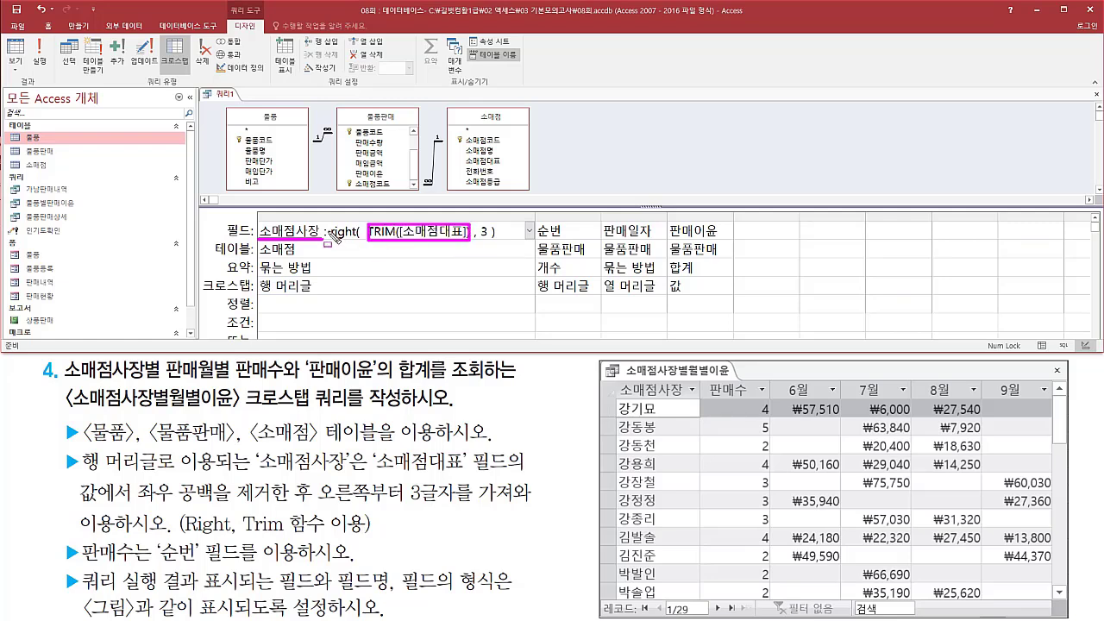
mouse_move(330, 215)
left_mouse_down()
mouse_move(330, 240)
mouse_move(509, 258)
mouse_move(502, 247)
left_mouse_up()
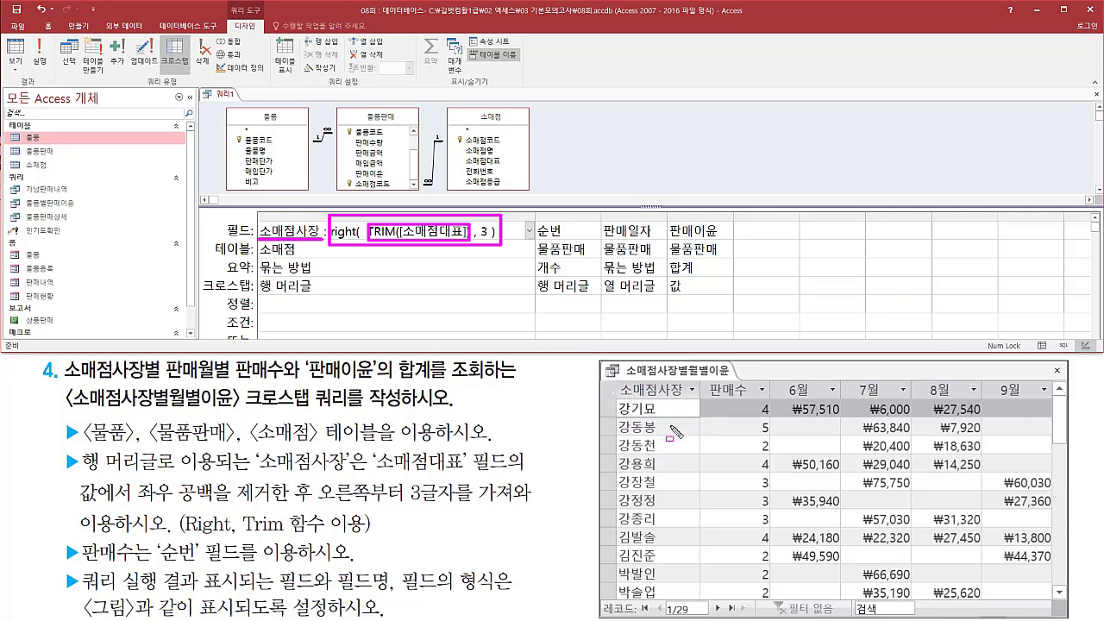
key("Escape")
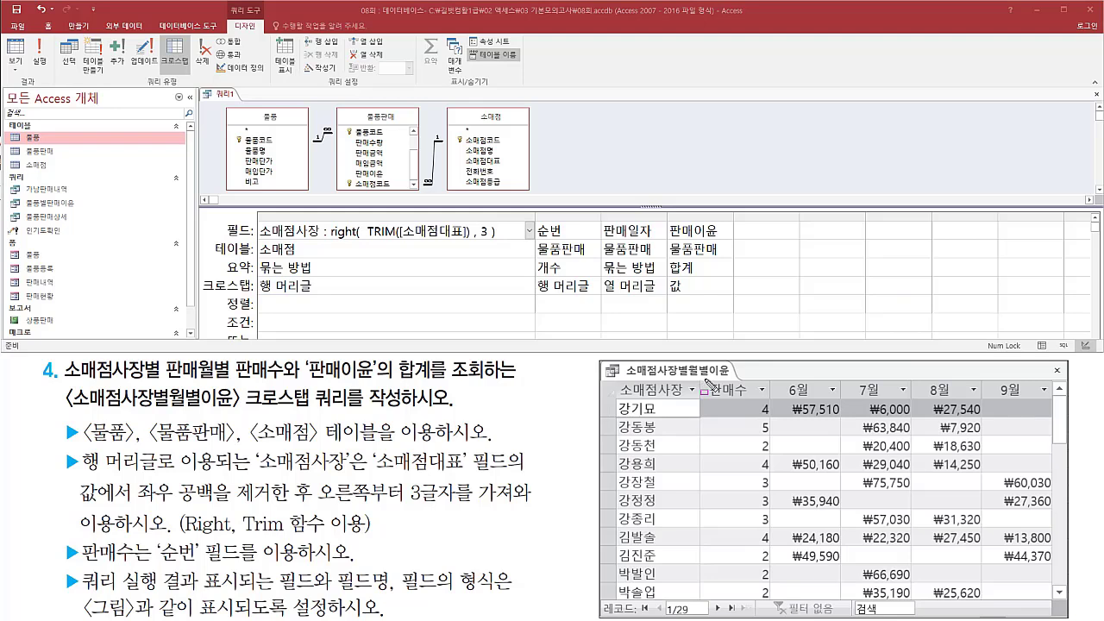
left_click_drag(705, 378, 764, 402)
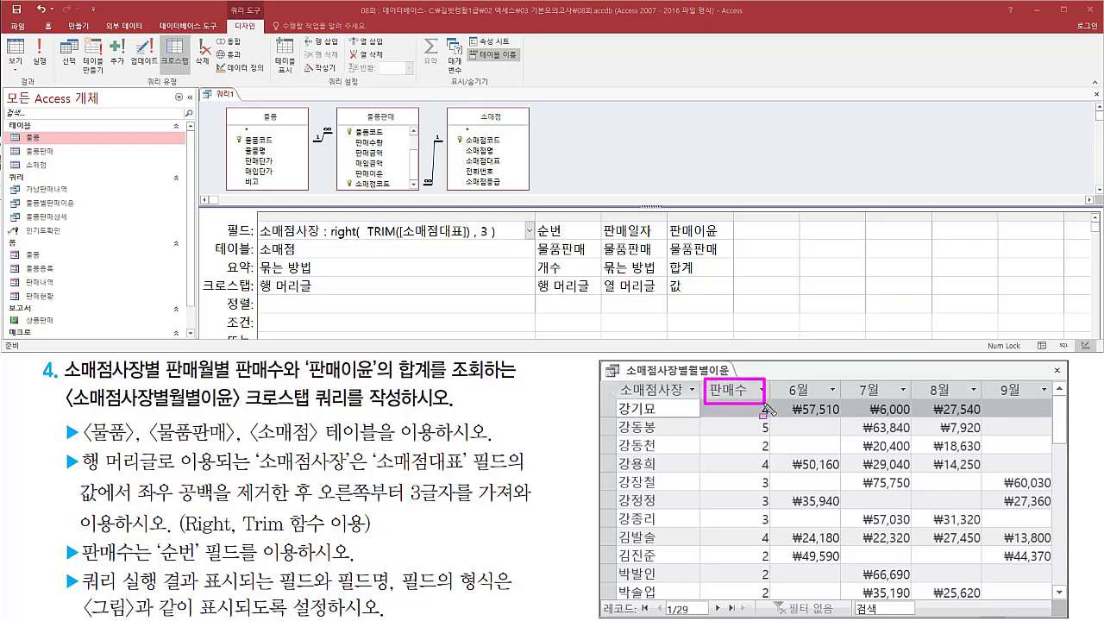
left_click_drag(535, 216, 566, 239)
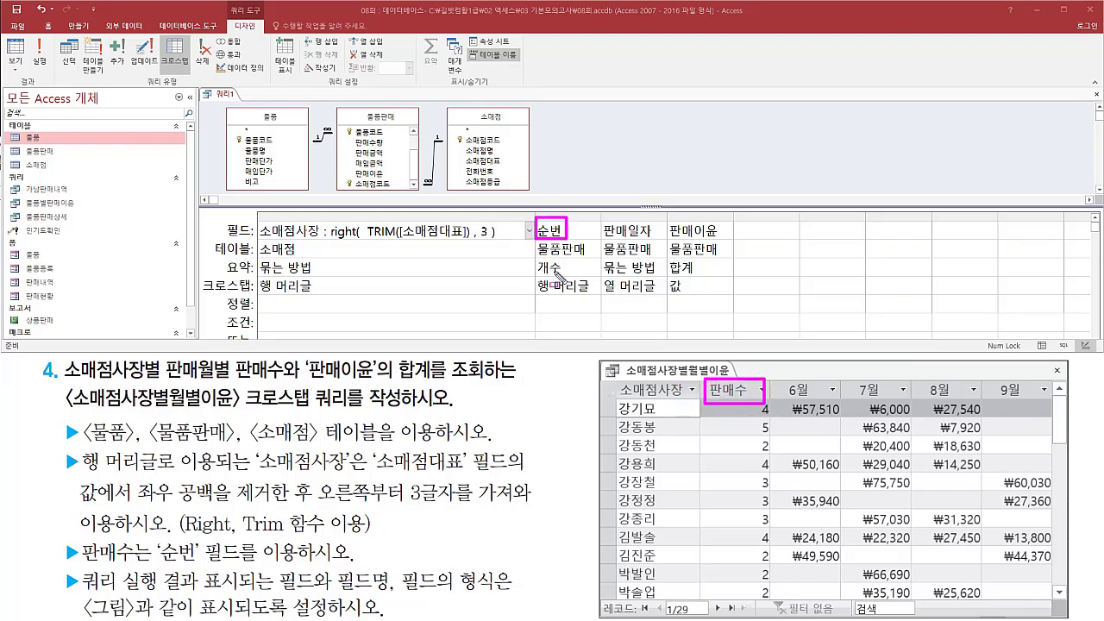
key("Escape")
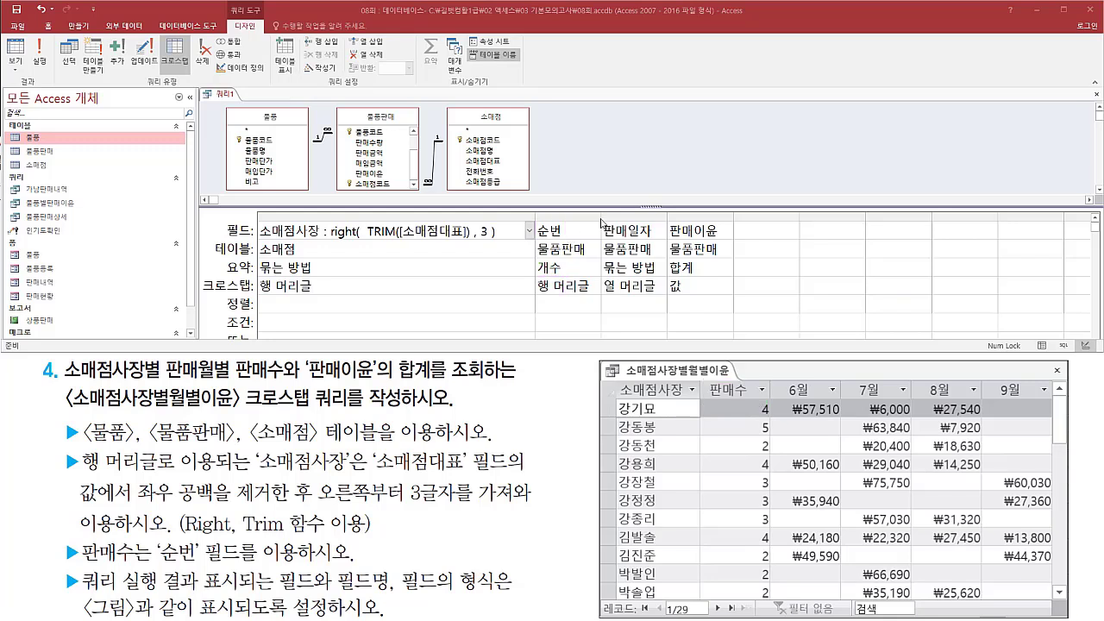
- Widen the 순번 column and give the field the alias 판매수
double_click(600, 217)
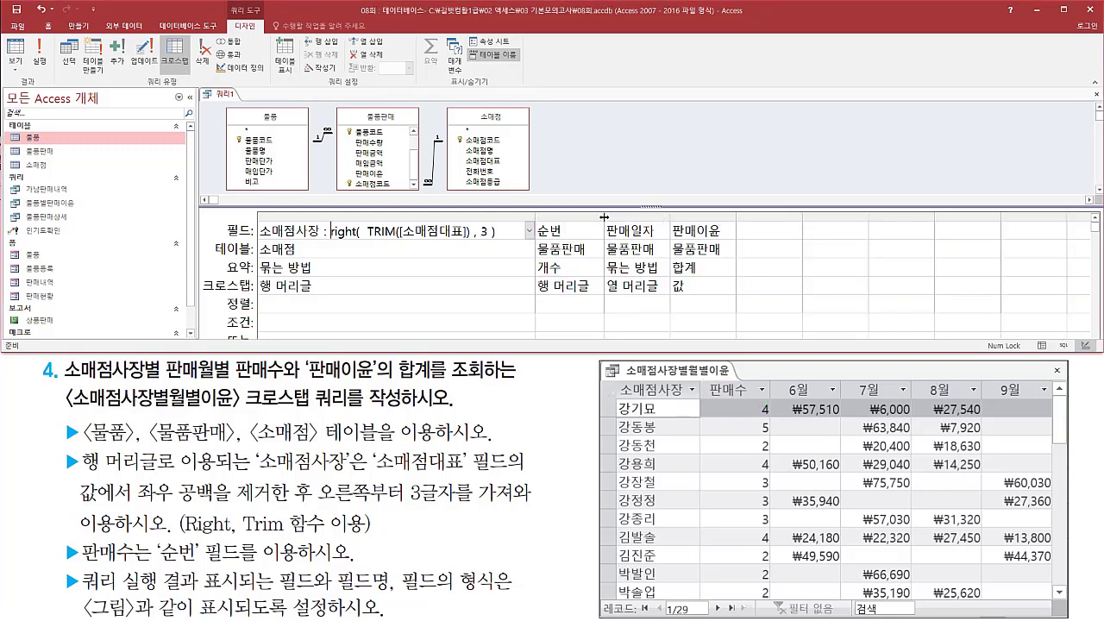
left_click_drag(602, 216, 680, 216)
left_click(587, 231)
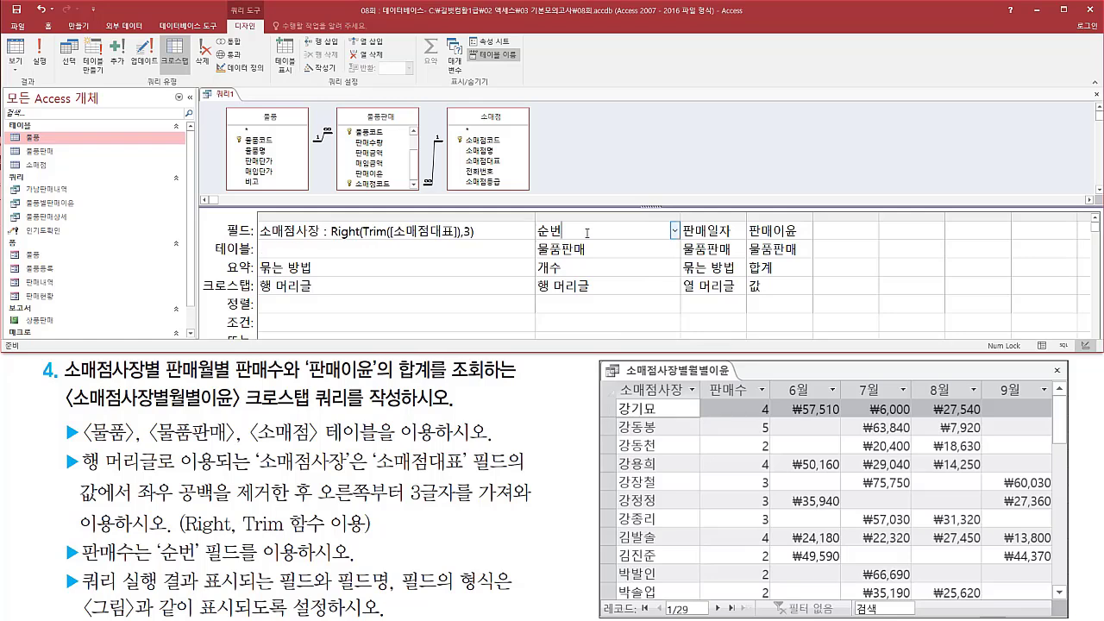
key("Home")
type("판매수:")
mouse_move(535, 218)
left_mouse_down()
mouse_move(495, 217)
mouse_move(570, 242)
left_mouse_up()
left_click(554, 248)
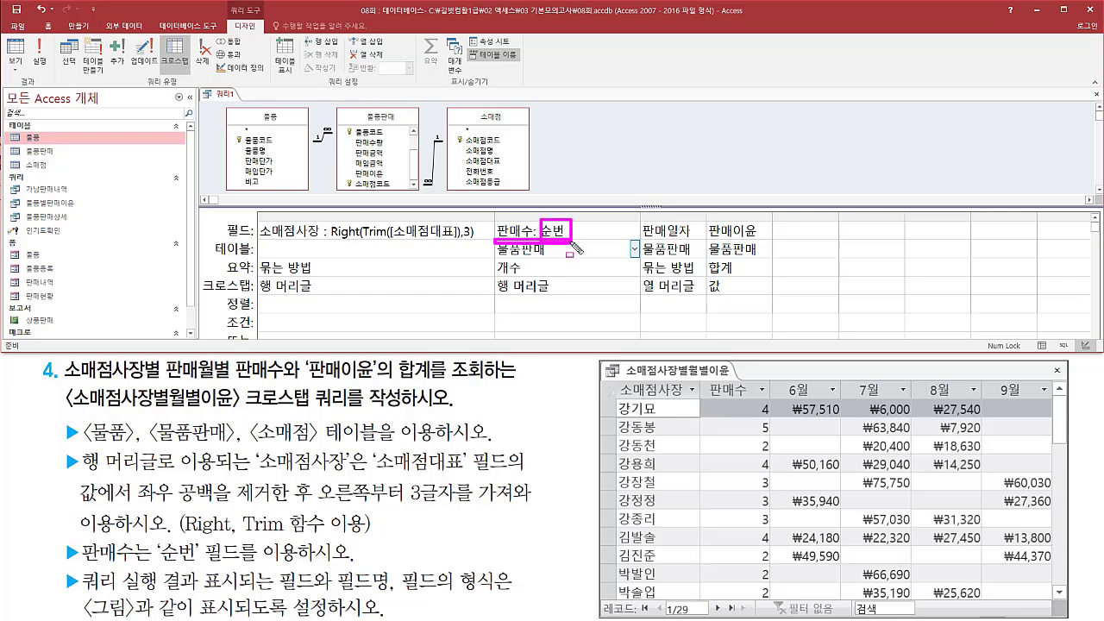
left_click_drag(492, 256, 523, 281)
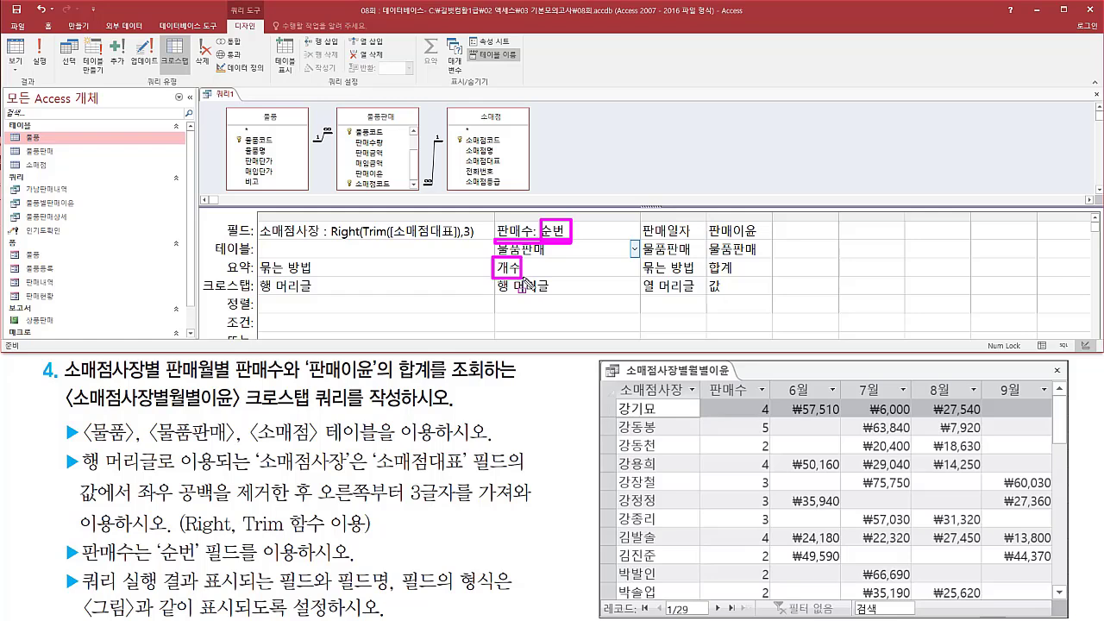
mouse_move(769, 376)
left_mouse_down()
mouse_move(842, 398)
mouse_move(1049, 402)
left_mouse_up()
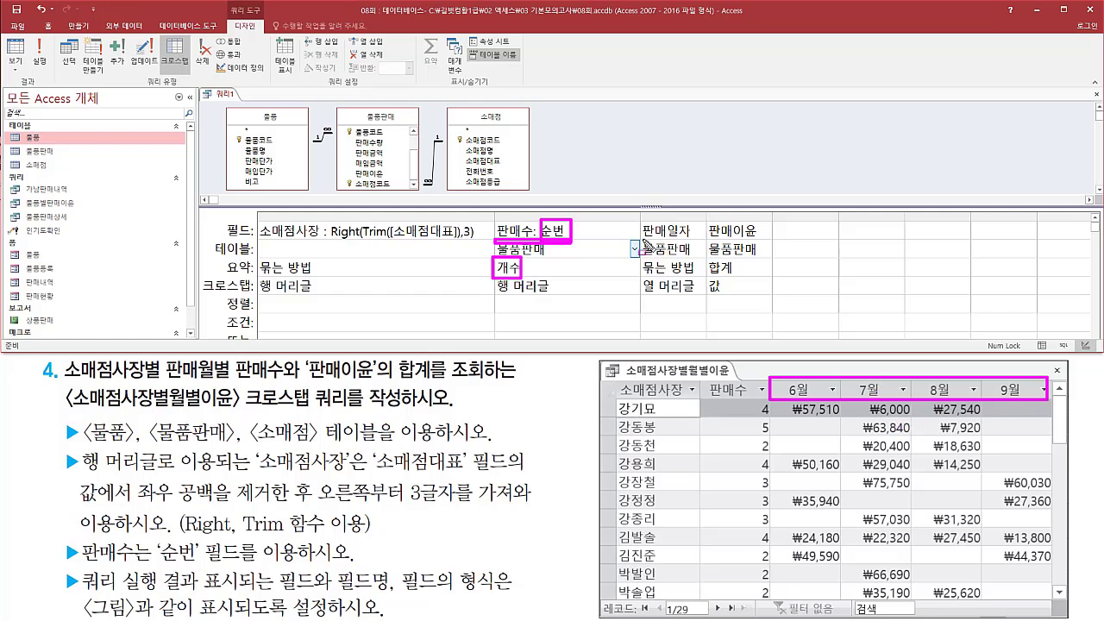
left_click_drag(645, 240, 700, 239)
key("Escape")
- Widen the 판매일자 column and change its column-heading field to month([판매일자])
left_click(694, 231)
left_click_drag(706, 218, 785, 217)
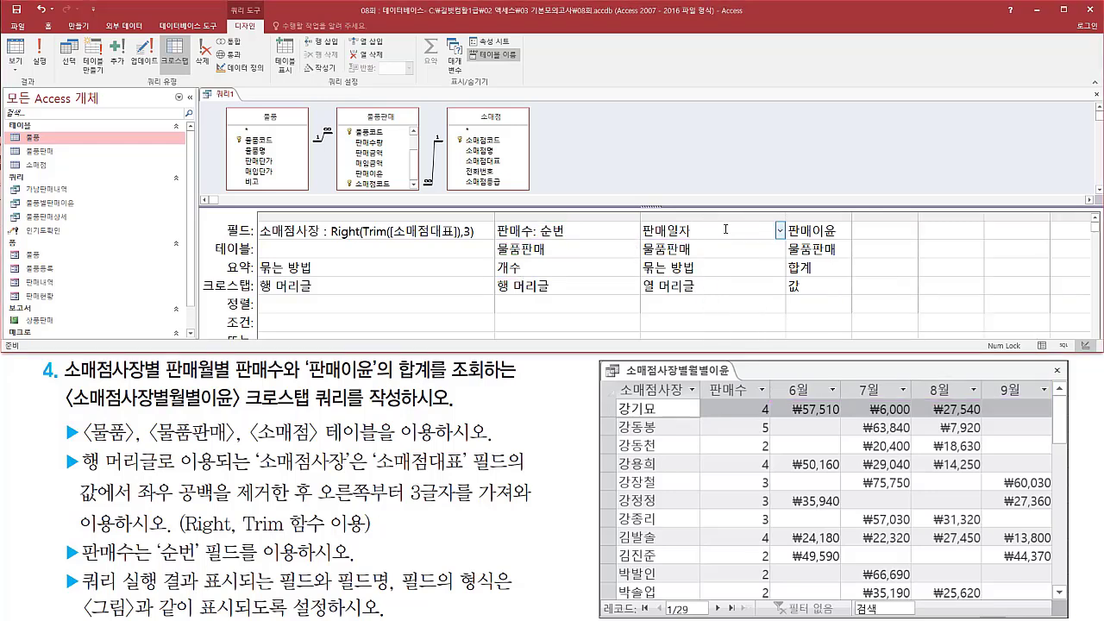
type("ㅡㅐㅜ")
key("BackSpace")
key("BackSpace")
key("BackSpace")
type("month([")
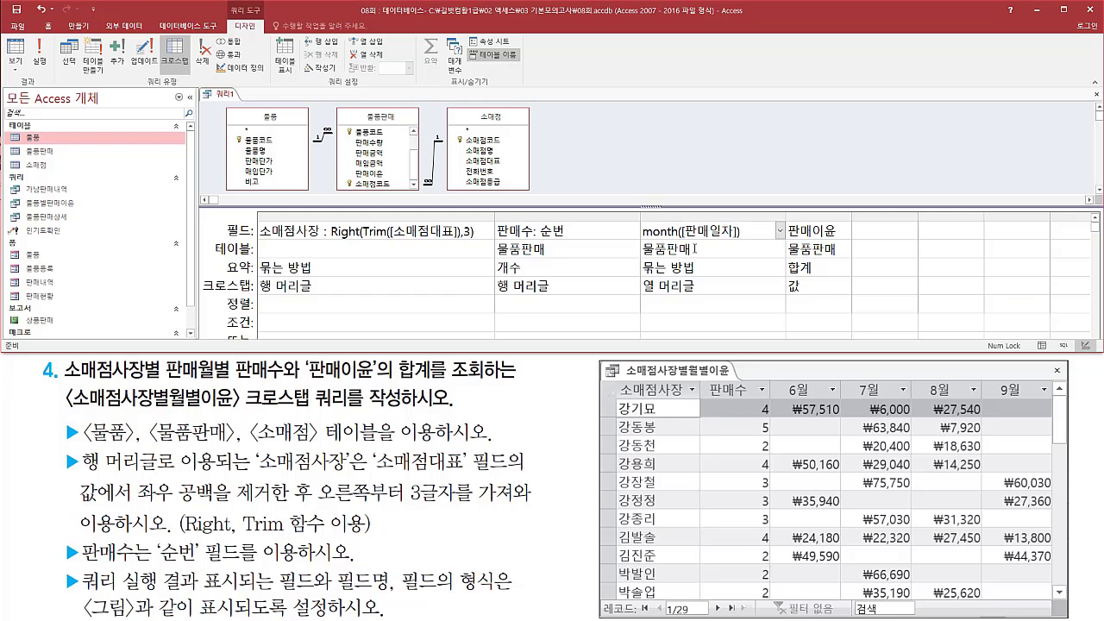
mouse_move(769, 376)
left_mouse_down()
mouse_move(786, 395)
mouse_move(1051, 402)
left_mouse_up()
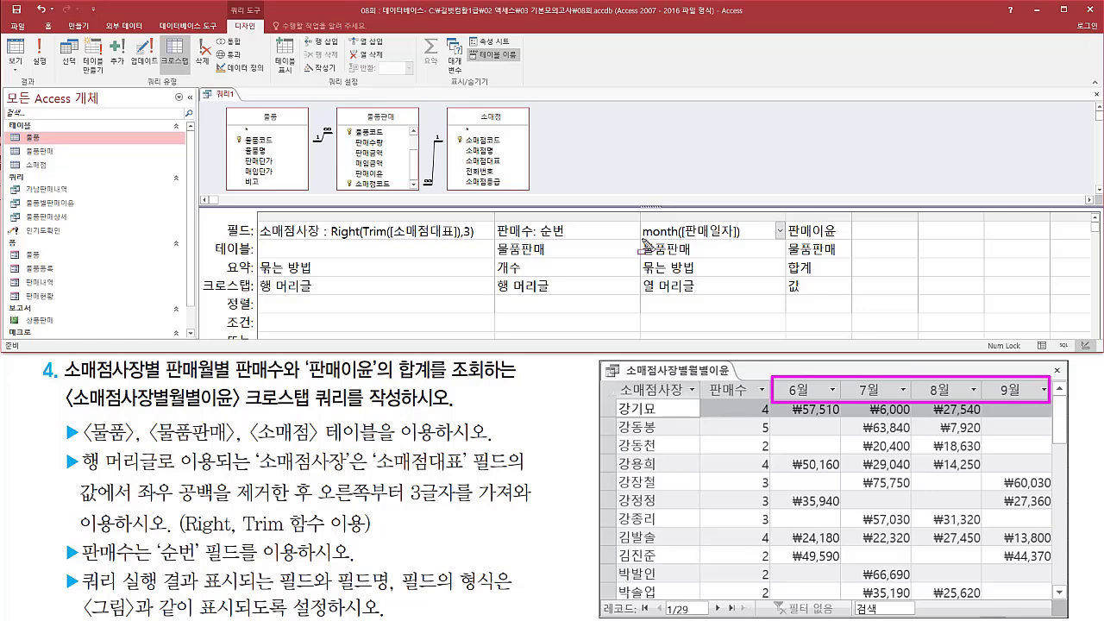
left_click_drag(643, 240, 744, 240)
key("Escape")
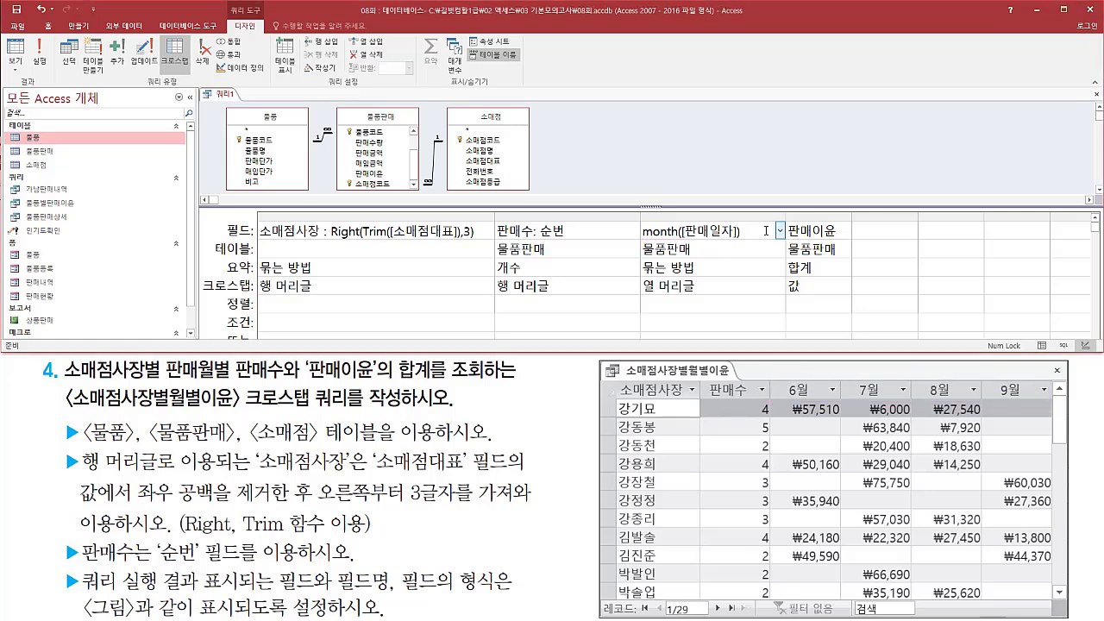
key("Tab")
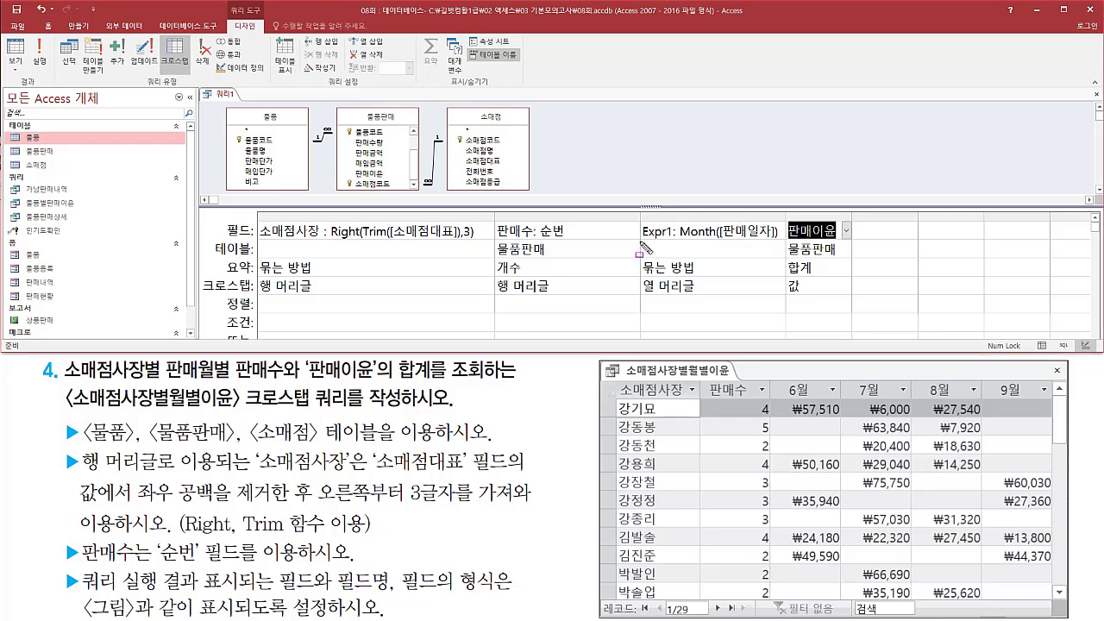
left_click_drag(640, 243, 681, 242)
key("Escape")
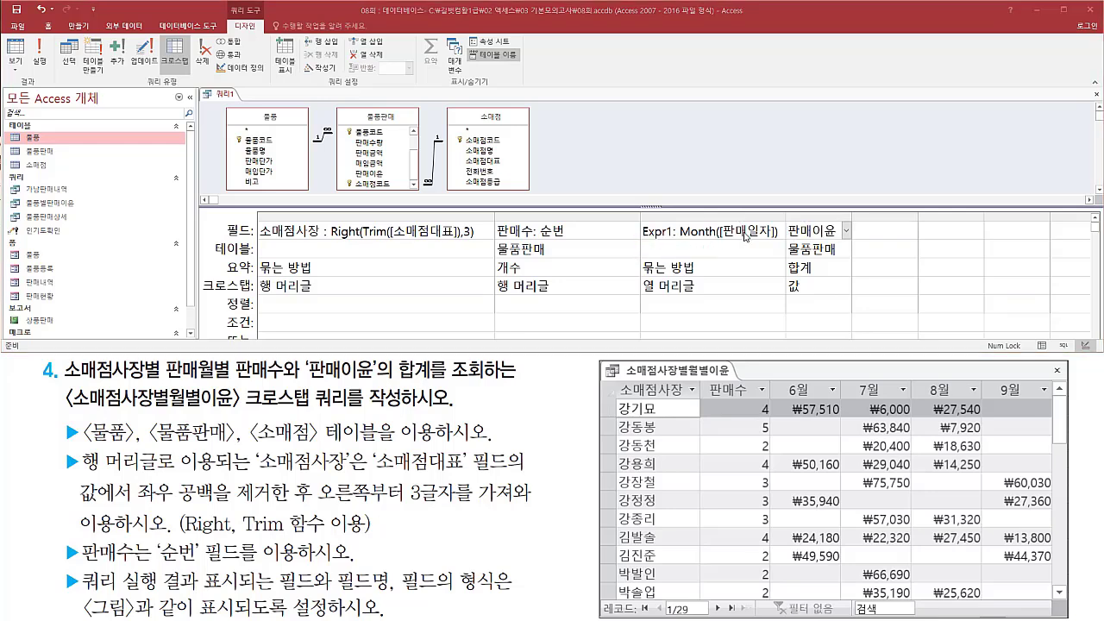
left_click(703, 234)
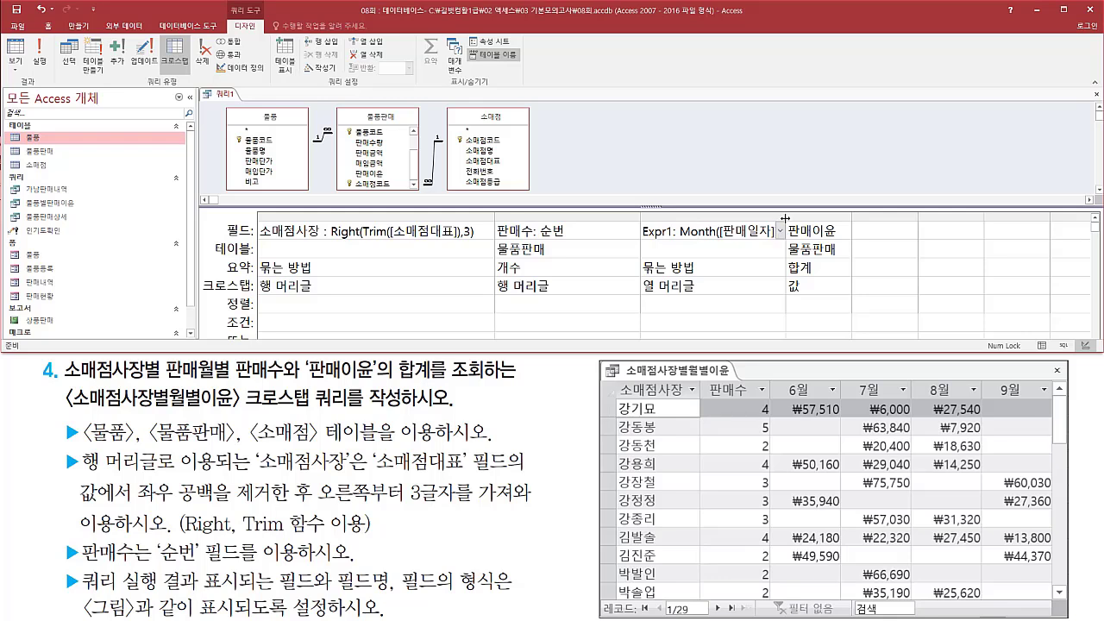
key("ctrl+2")
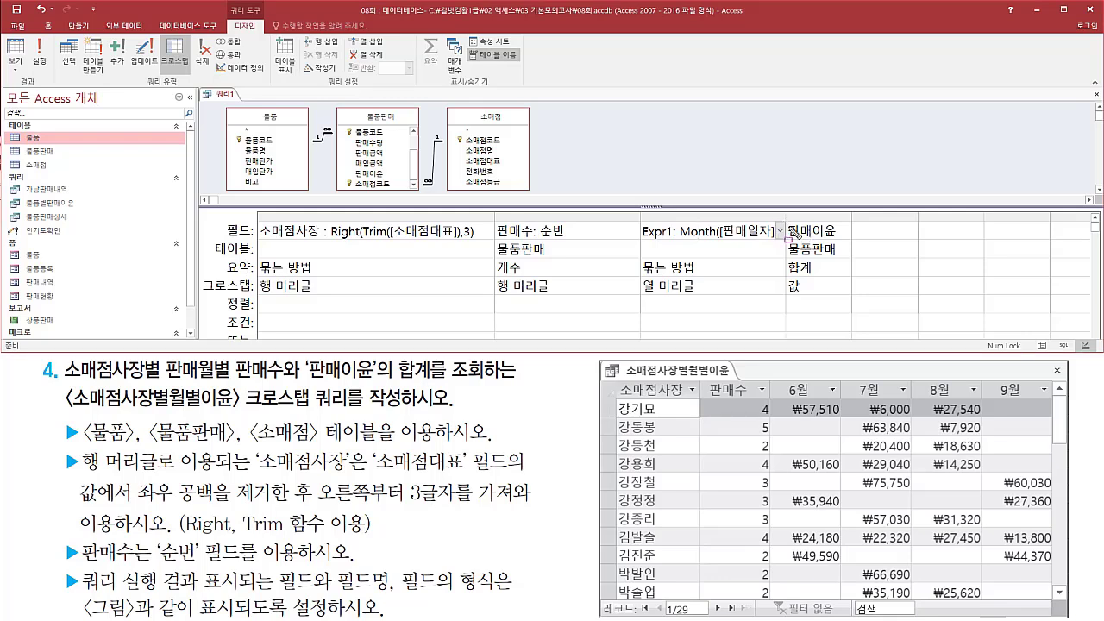
mouse_move(785, 222)
left_mouse_down()
mouse_move(811, 248)
mouse_move(849, 241)
left_mouse_up()
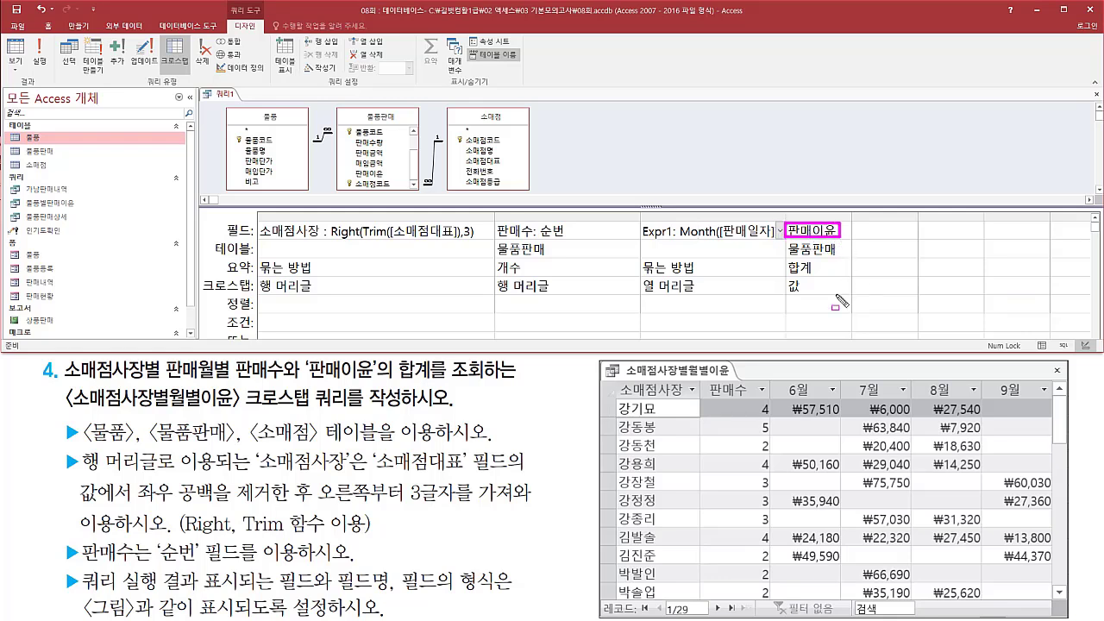
mouse_move(778, 398)
left_mouse_down()
mouse_move(919, 539)
mouse_move(1045, 594)
left_mouse_up()
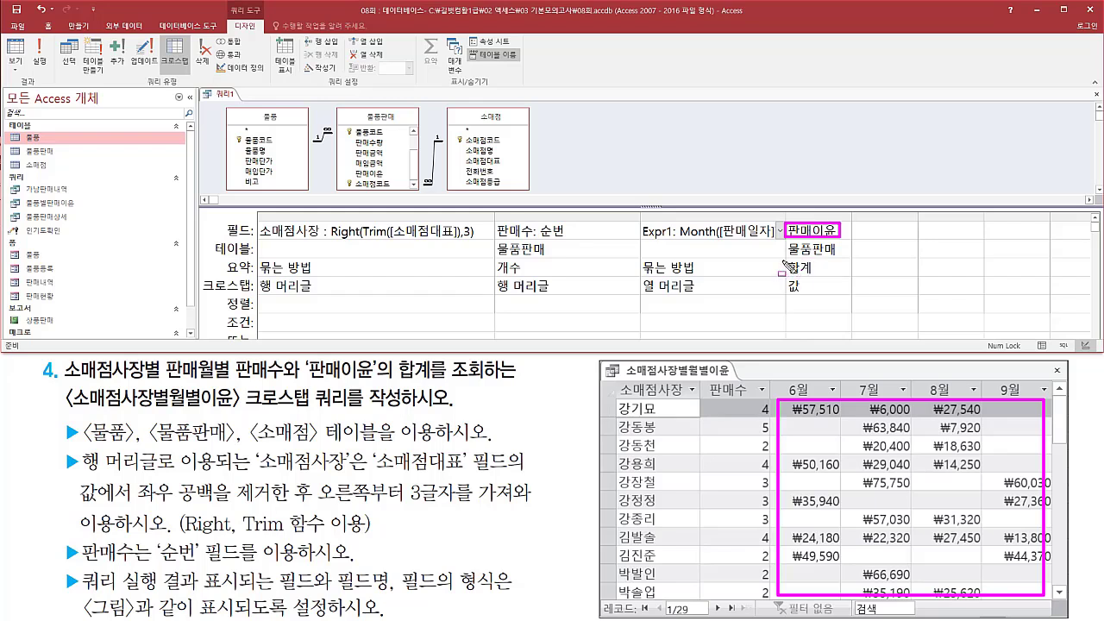
left_click_drag(783, 259, 826, 277)
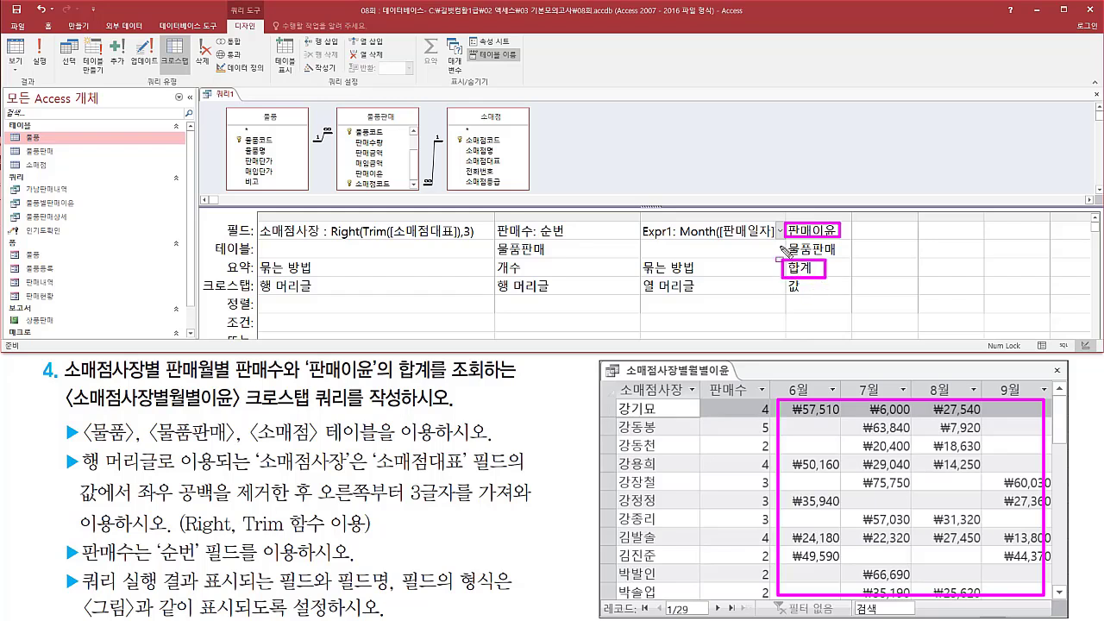
left_click_drag(784, 293, 803, 292)
key("Escape")
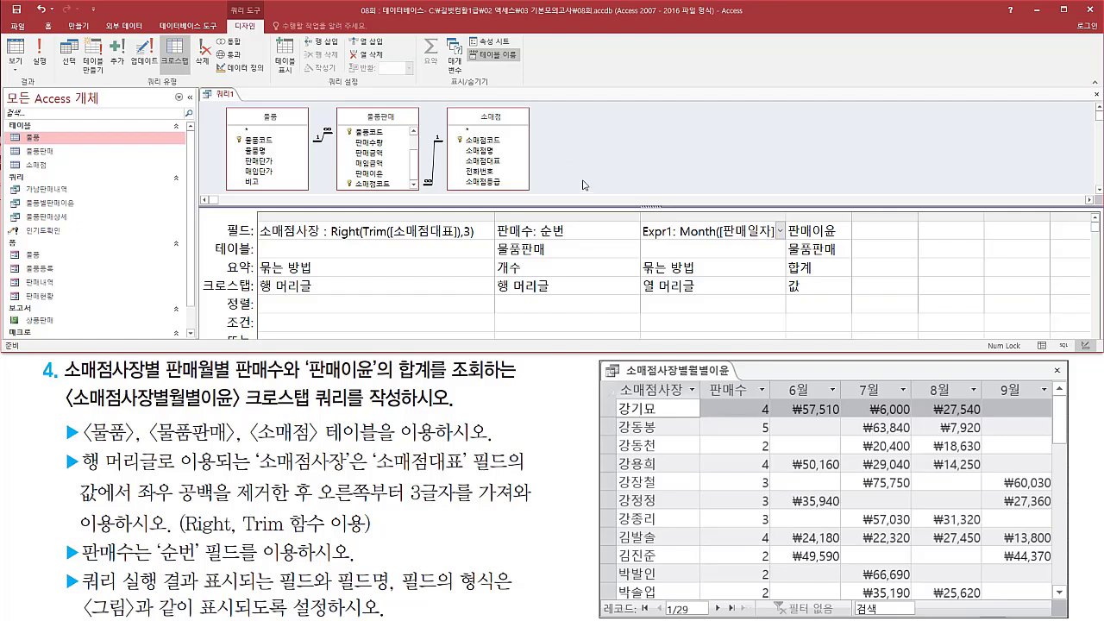
- Run the crosstab query and widen the 소매점사장 column of the result to fit its heading
left_click_drag(30, 34, 47, 77)
key("Escape")
left_click(38, 54)
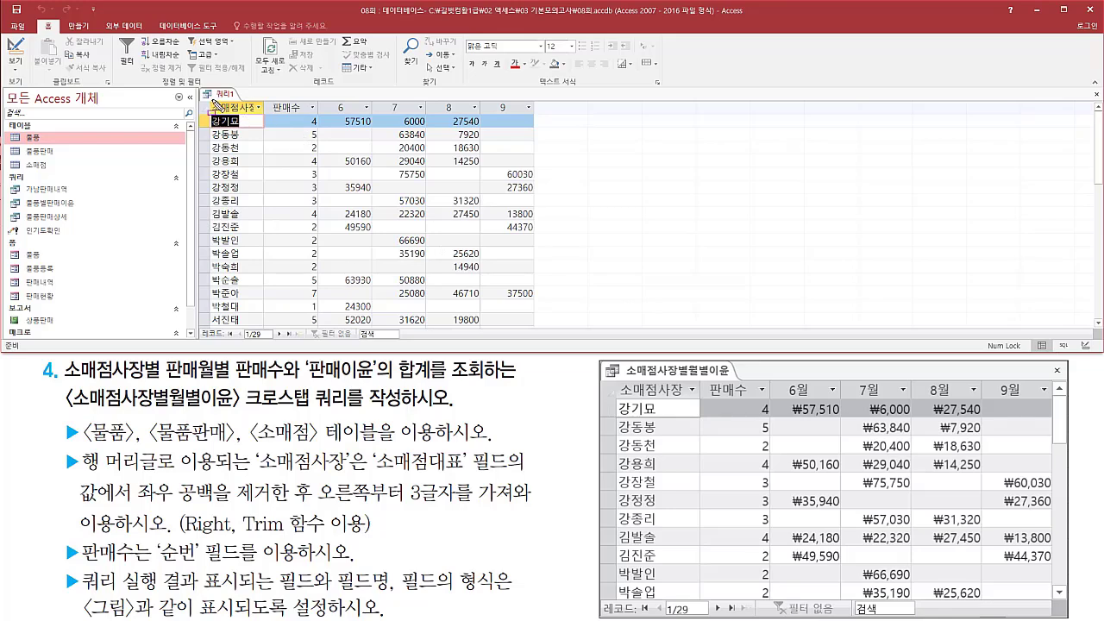
left_click_drag(205, 97, 268, 127)
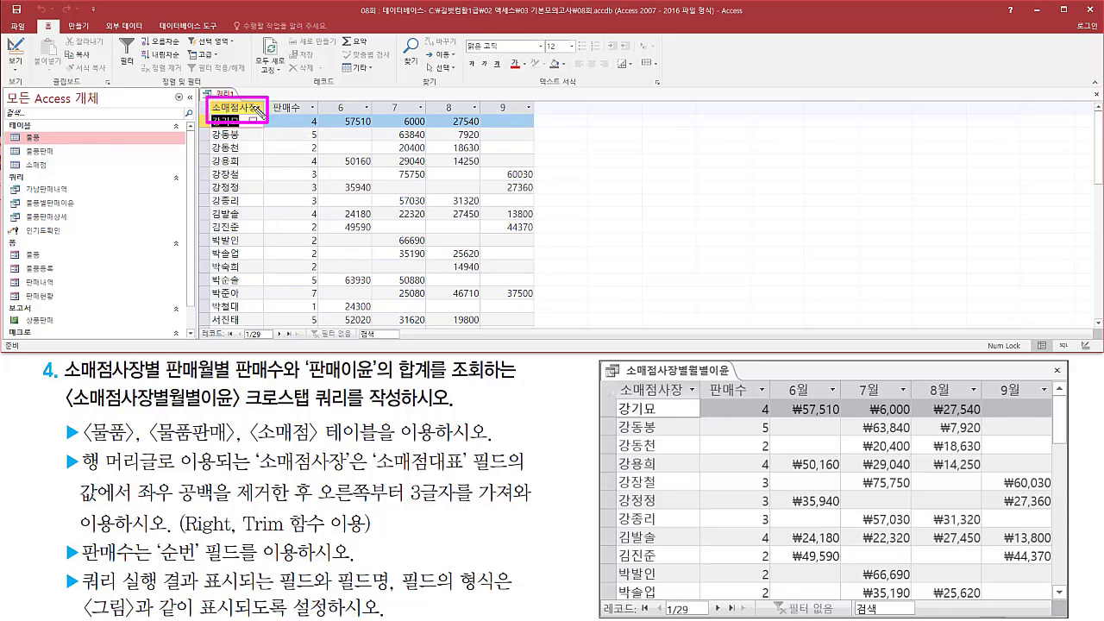
key("Escape")
left_click(258, 107)
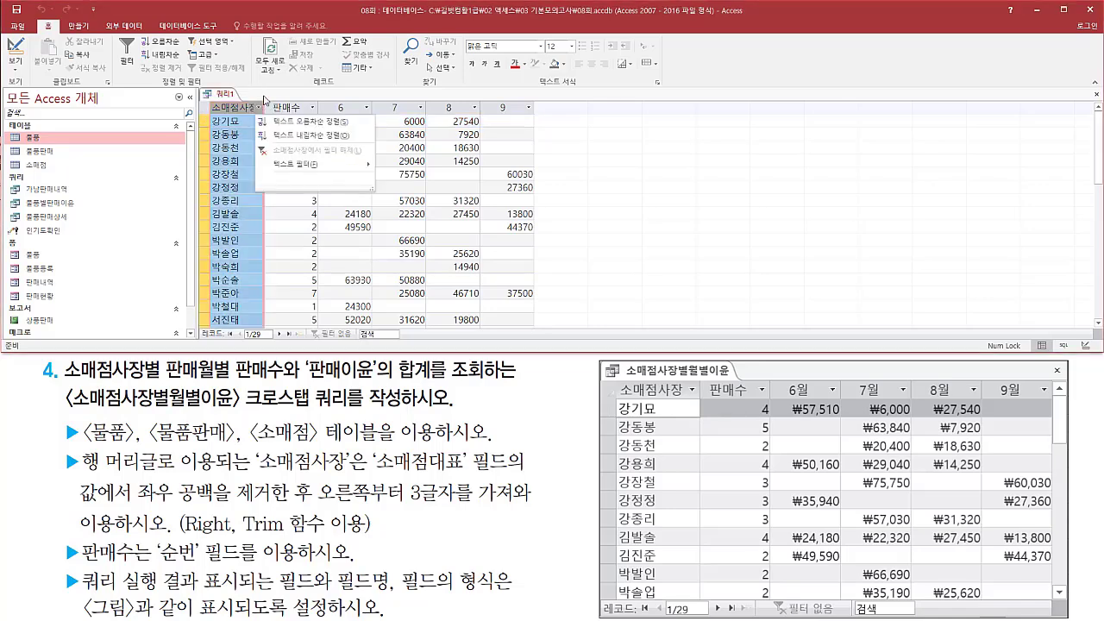
left_click(269, 100)
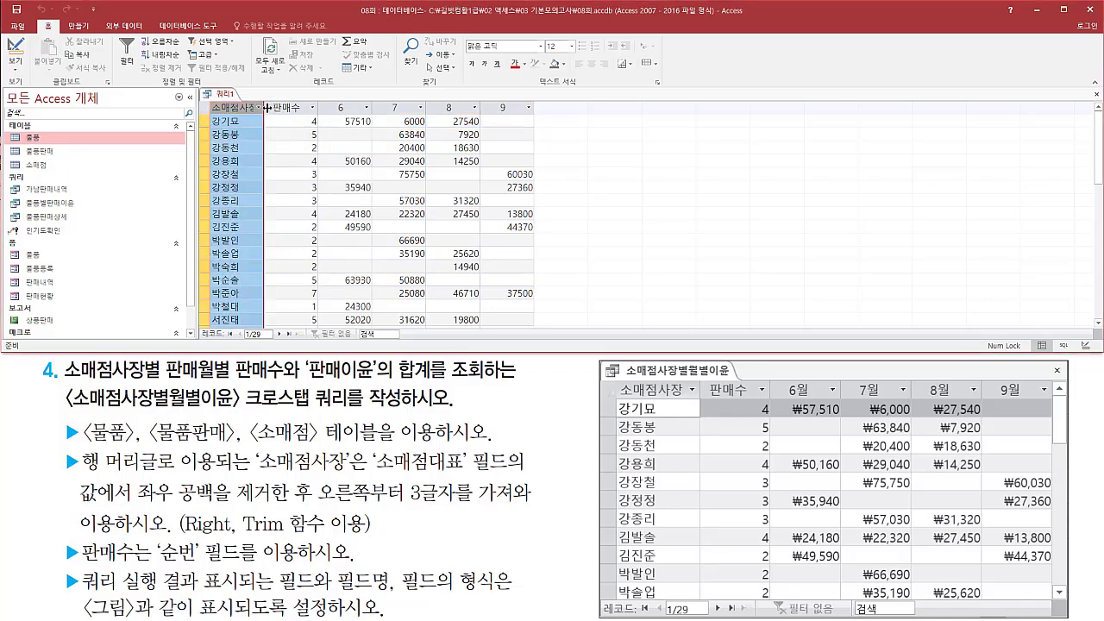
double_click(265, 108)
left_click(293, 123)
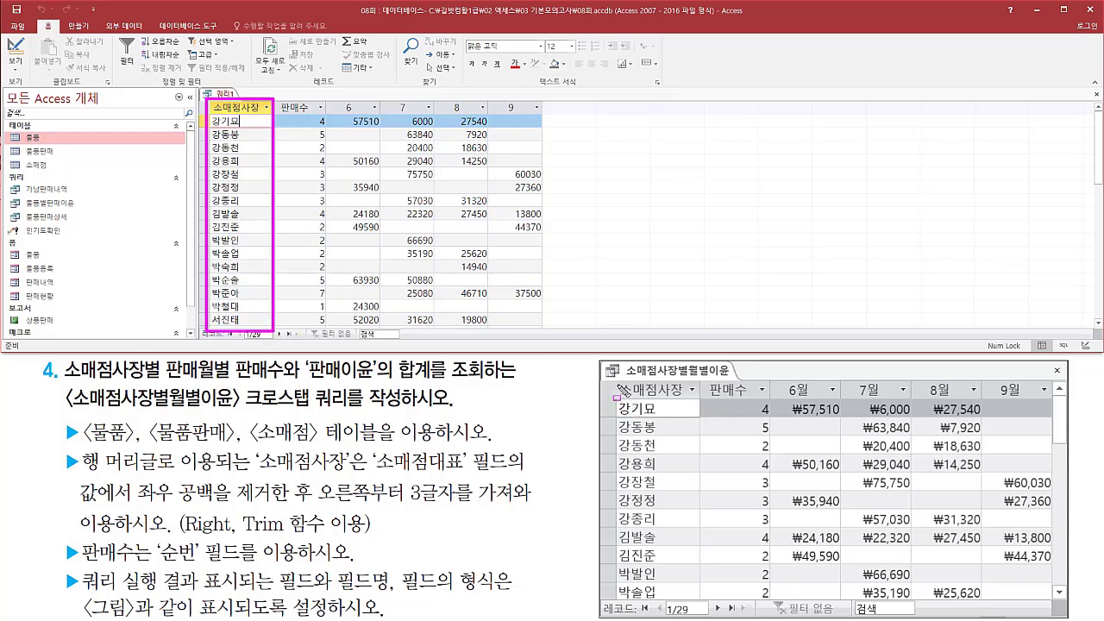
- Compare the result's 소매점사장, 판매수 and month columns with the headings and value format in the sample
left_click_drag(614, 376, 687, 599)
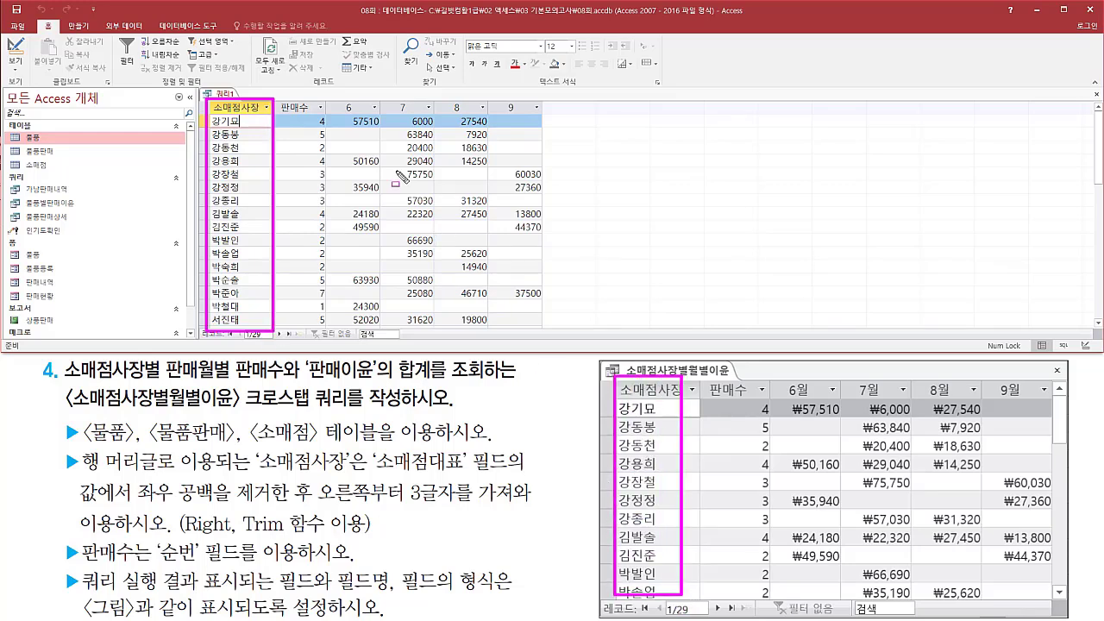
mouse_move(277, 97)
left_mouse_down()
mouse_move(327, 114)
mouse_move(338, 149)
mouse_move(328, 331)
left_mouse_up()
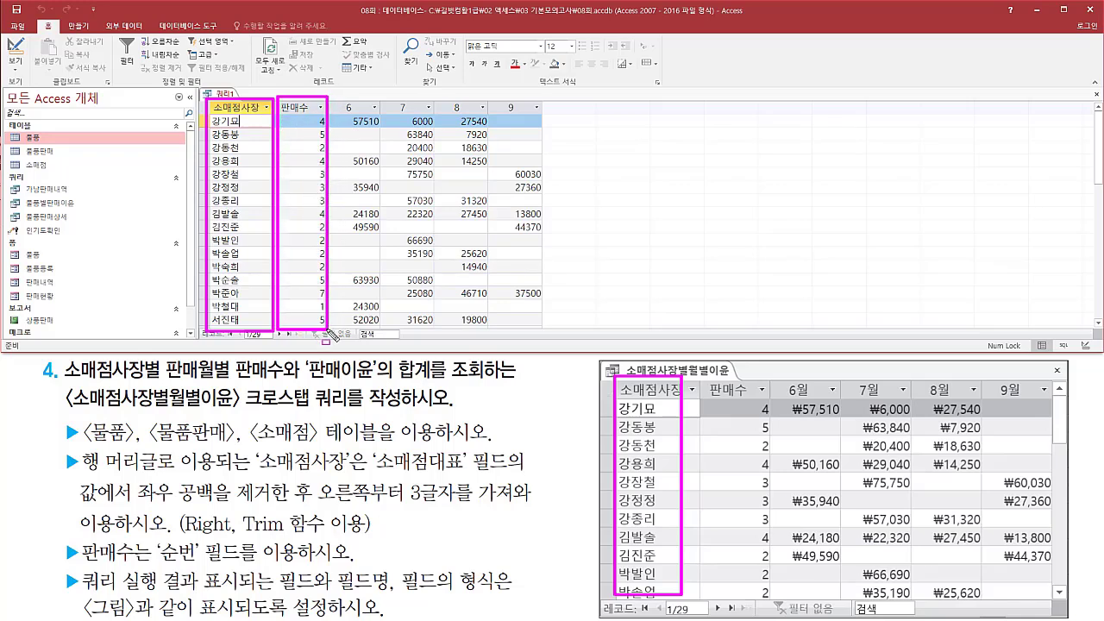
mouse_move(705, 381)
left_mouse_down()
mouse_move(771, 511)
mouse_move(775, 601)
left_mouse_up()
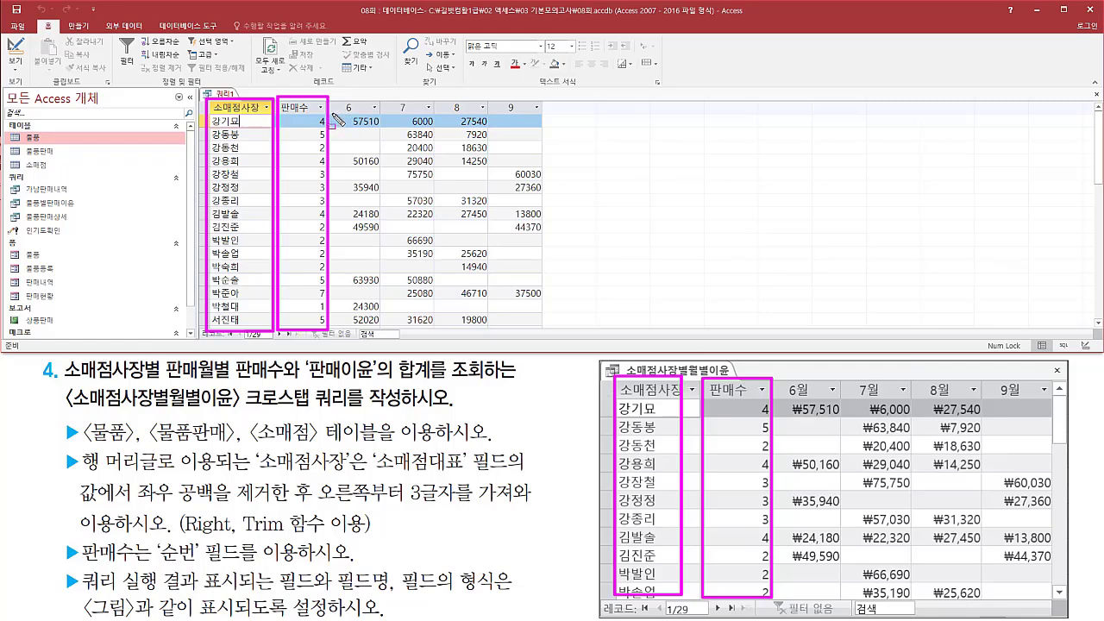
left_click_drag(333, 114, 530, 113)
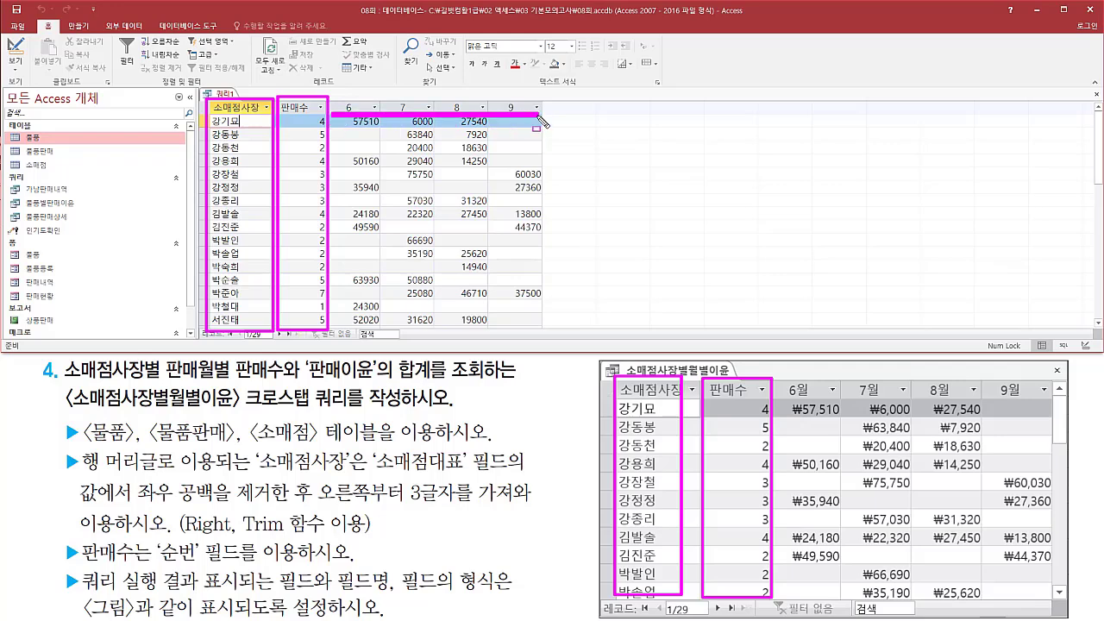
mouse_move(782, 379)
left_mouse_down()
mouse_move(783, 390)
mouse_move(1020, 400)
left_mouse_up()
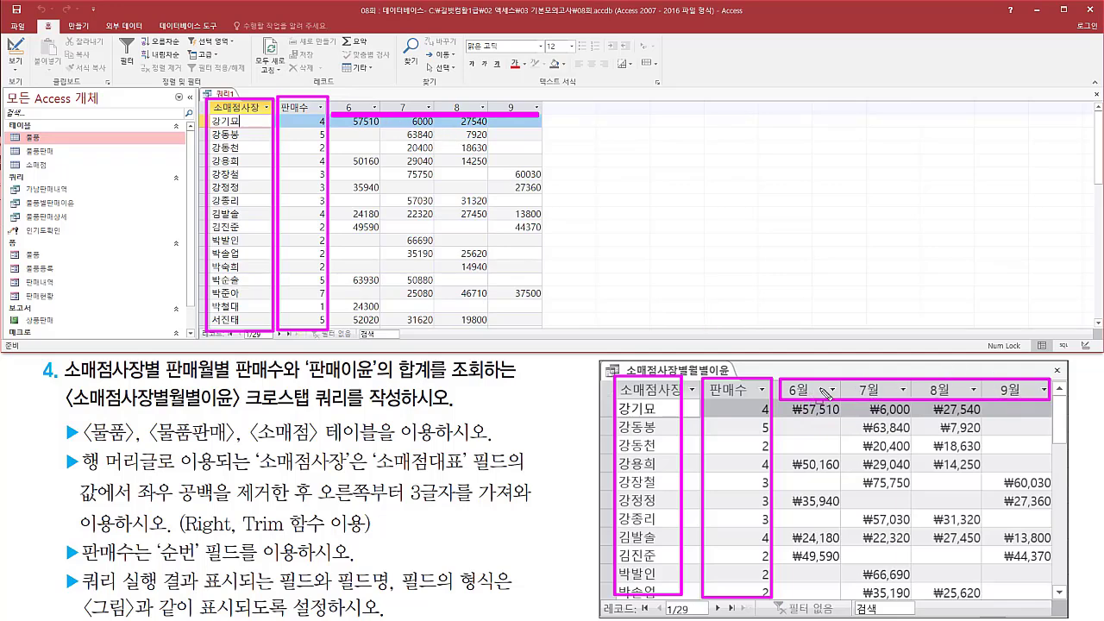
mouse_move(785, 400)
left_mouse_down()
mouse_move(945, 569)
mouse_move(1043, 608)
mouse_move(1048, 595)
left_mouse_up()
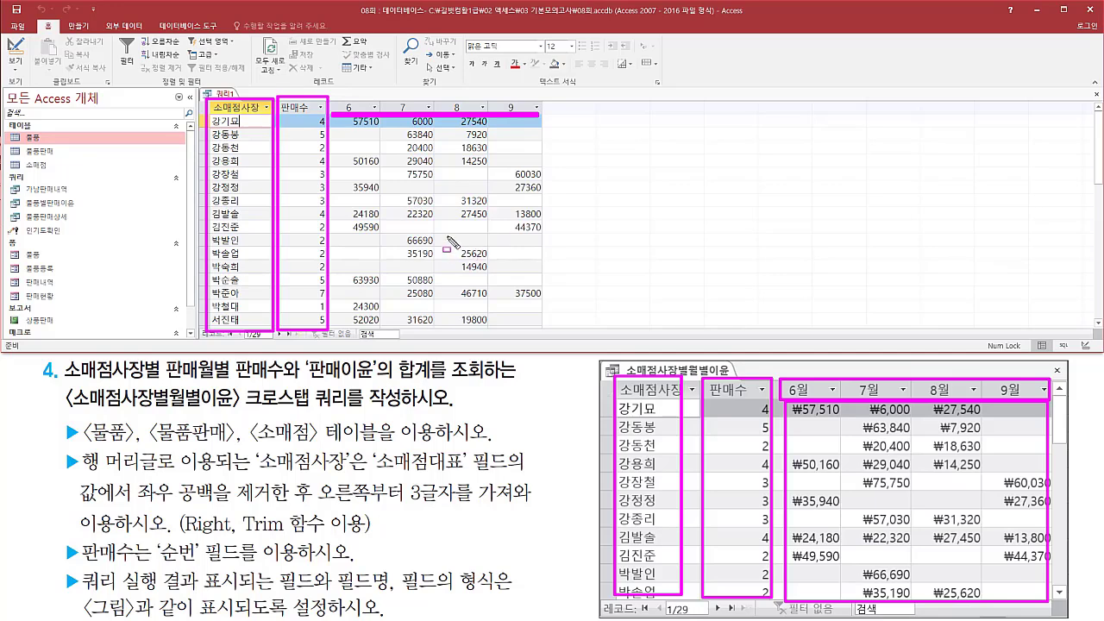
key("Escape")
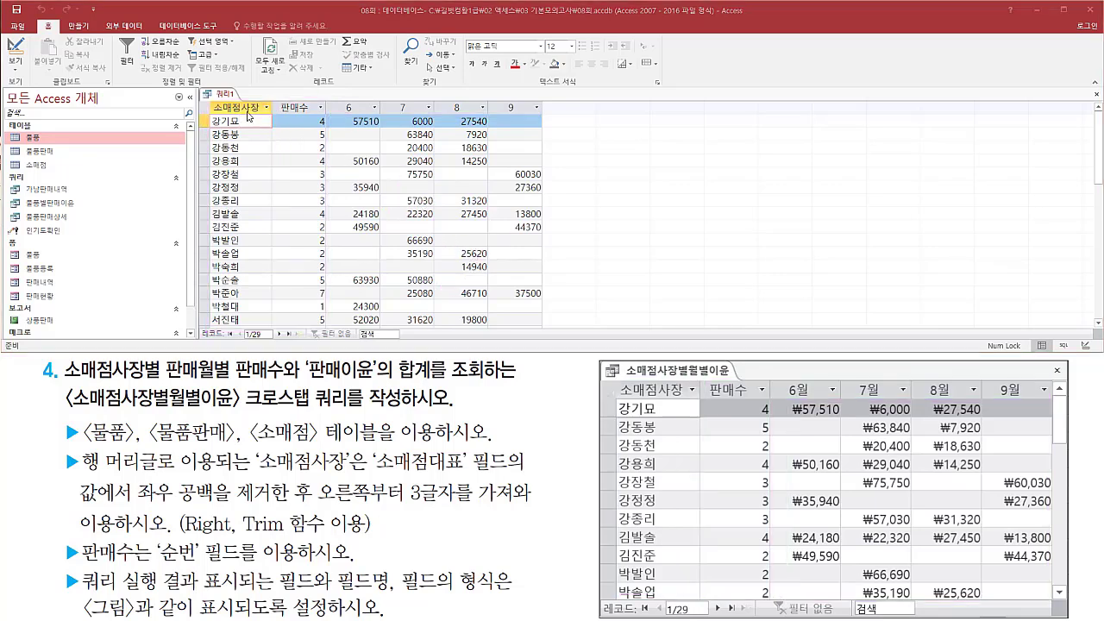
- Return the query to design view, widen the month([판매일자]) column and append & "월" to its expression
right_click(230, 96)
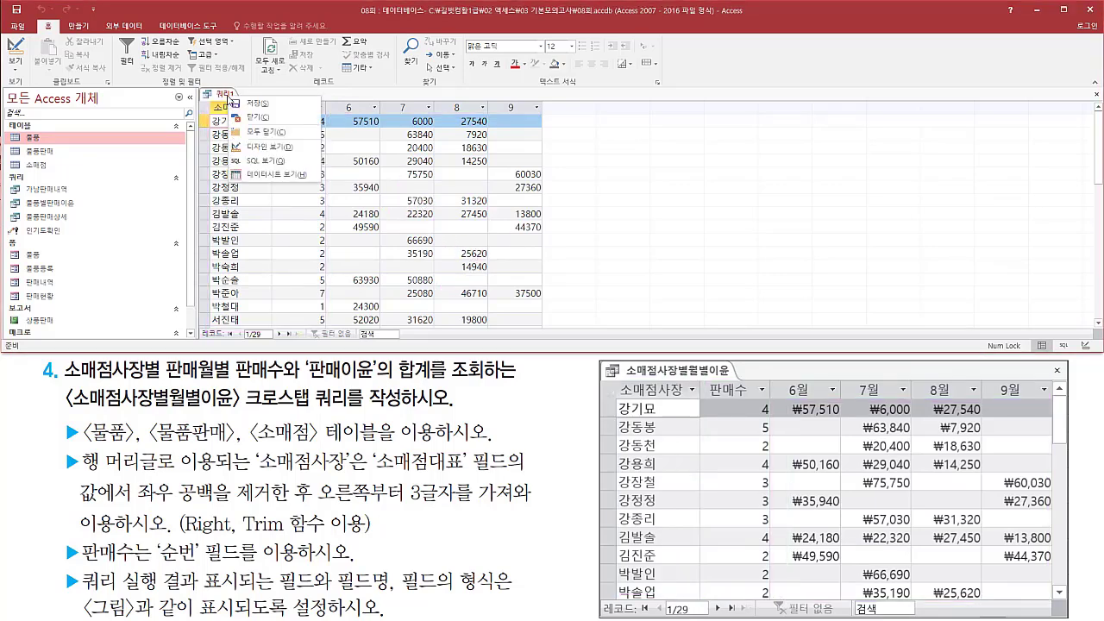
left_click(283, 154)
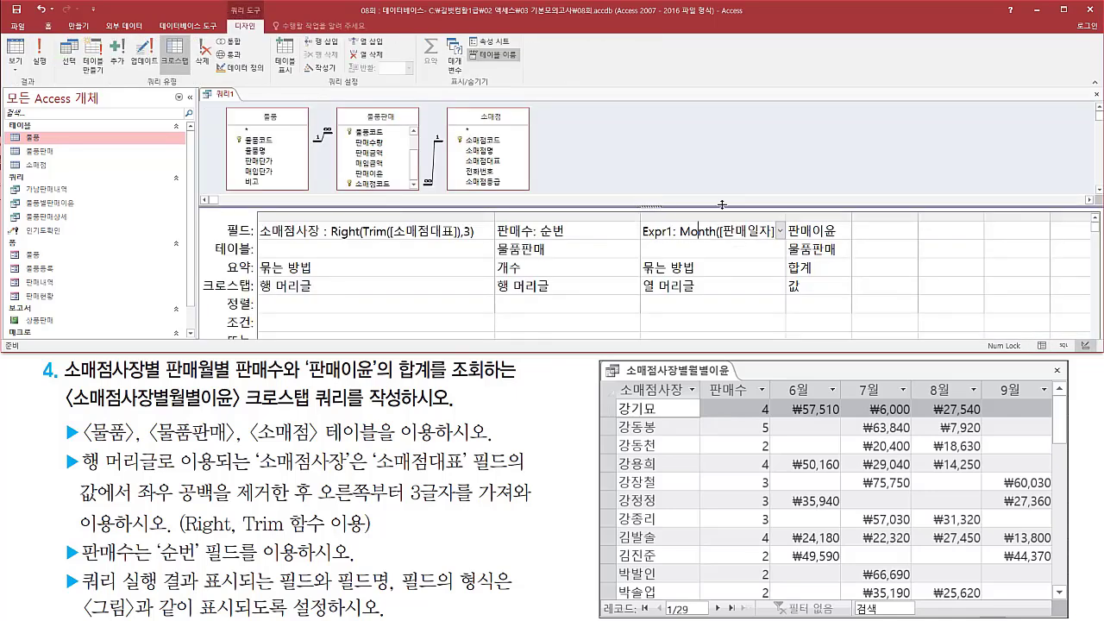
left_click_drag(779, 217, 877, 216)
left_click(810, 230)
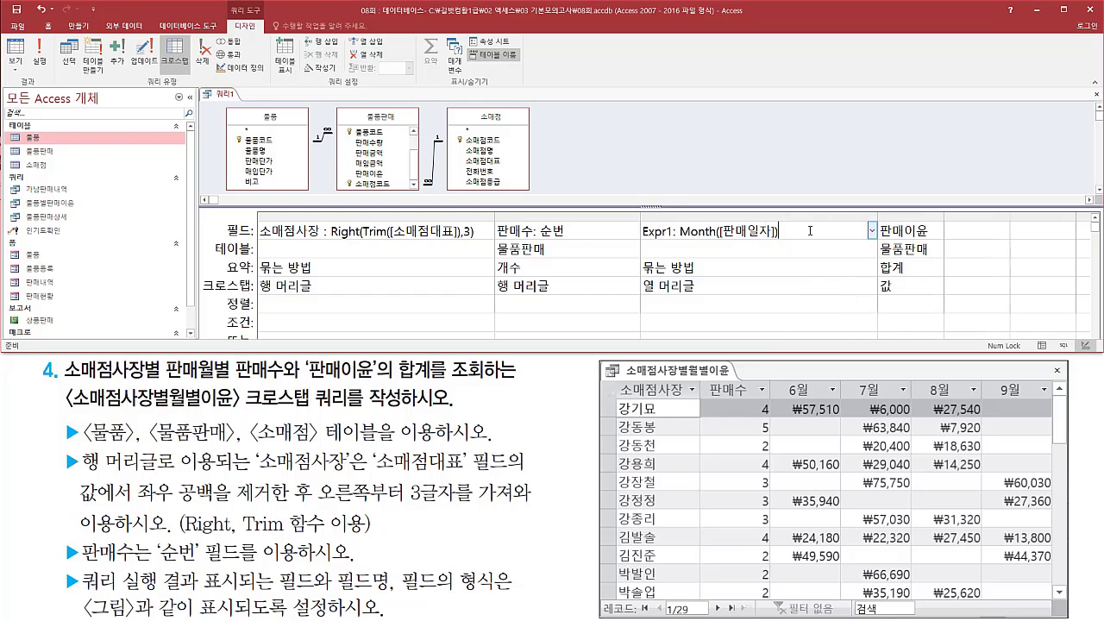
type("& \"월\"")
left_click(815, 248)
- Set the 형식 property of the 판매이윤 value field to 통화 and close the property sheet
left_click(914, 230)
left_click_drag(782, 399, 1048, 597)
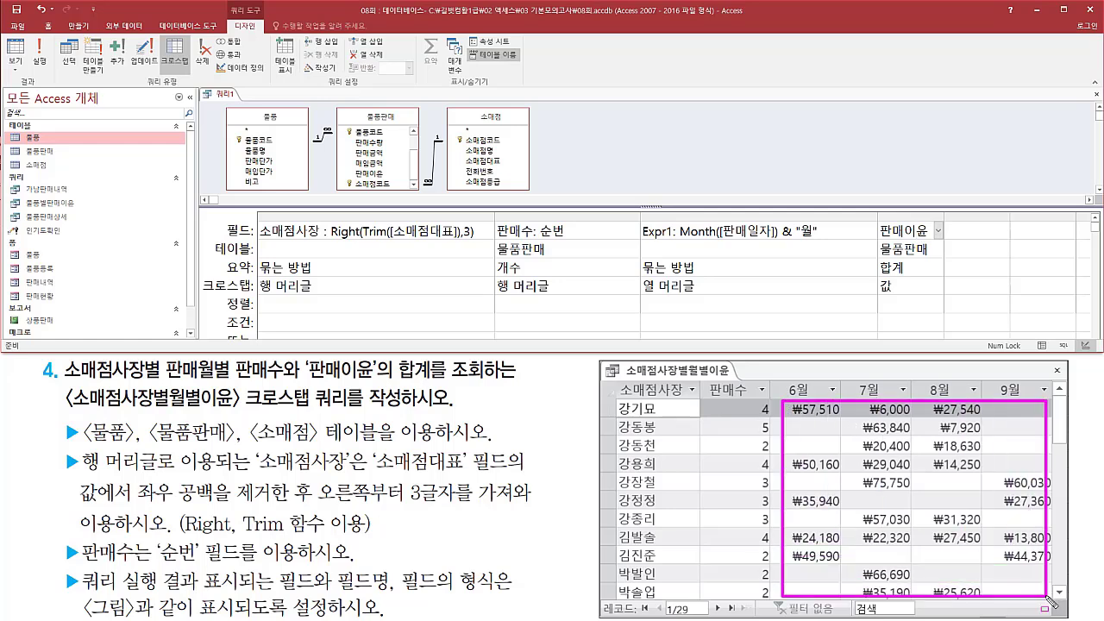
key("Escape")
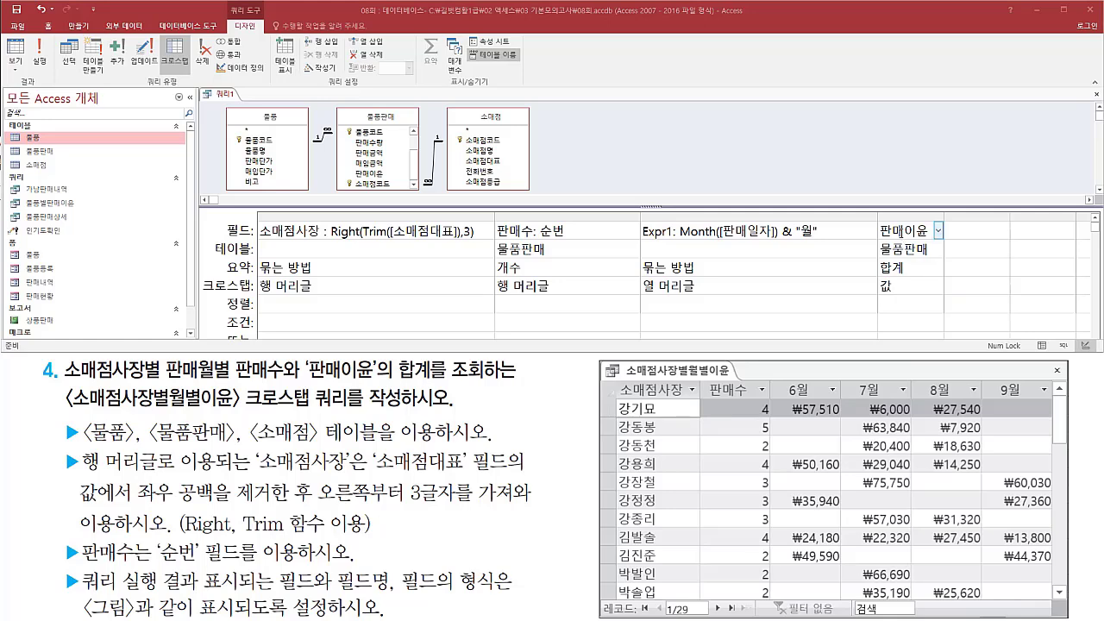
left_click(905, 232)
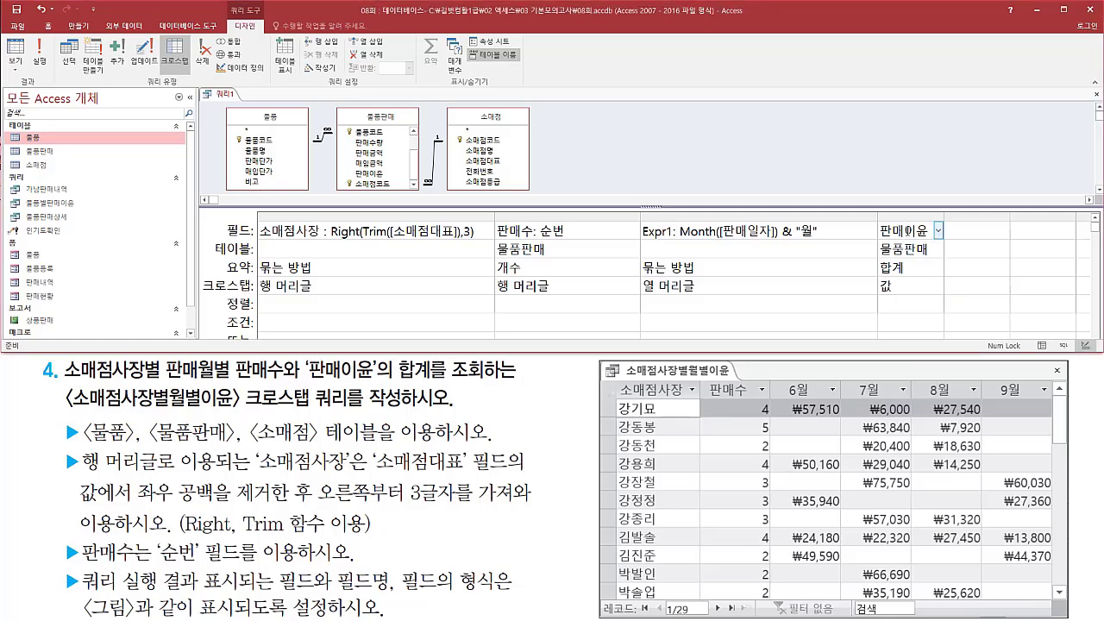
right_click(904, 231)
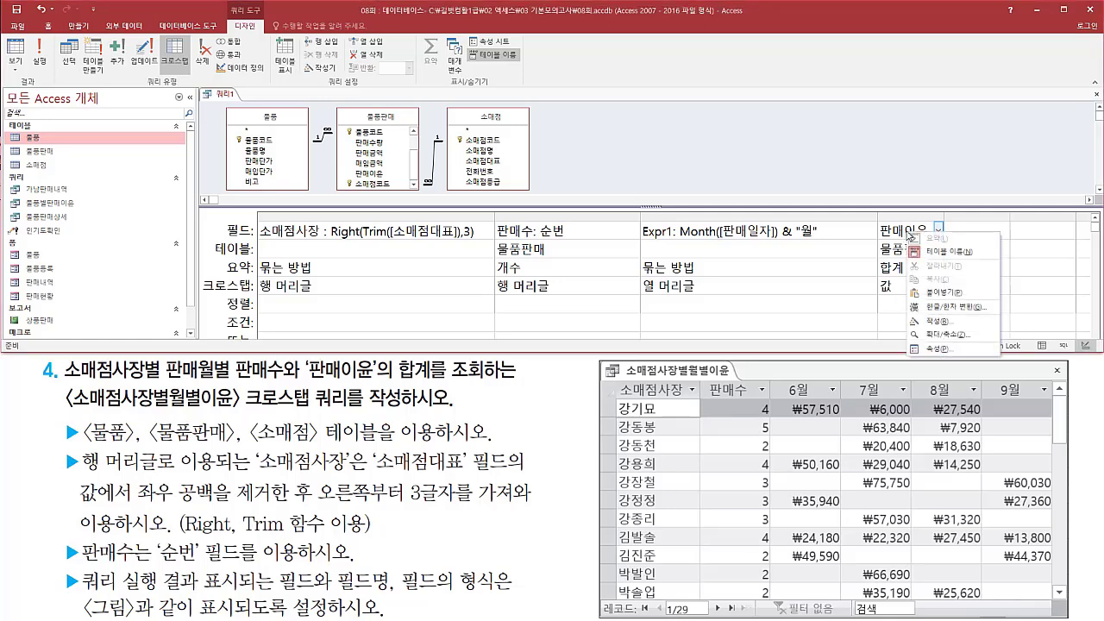
left_click(943, 352)
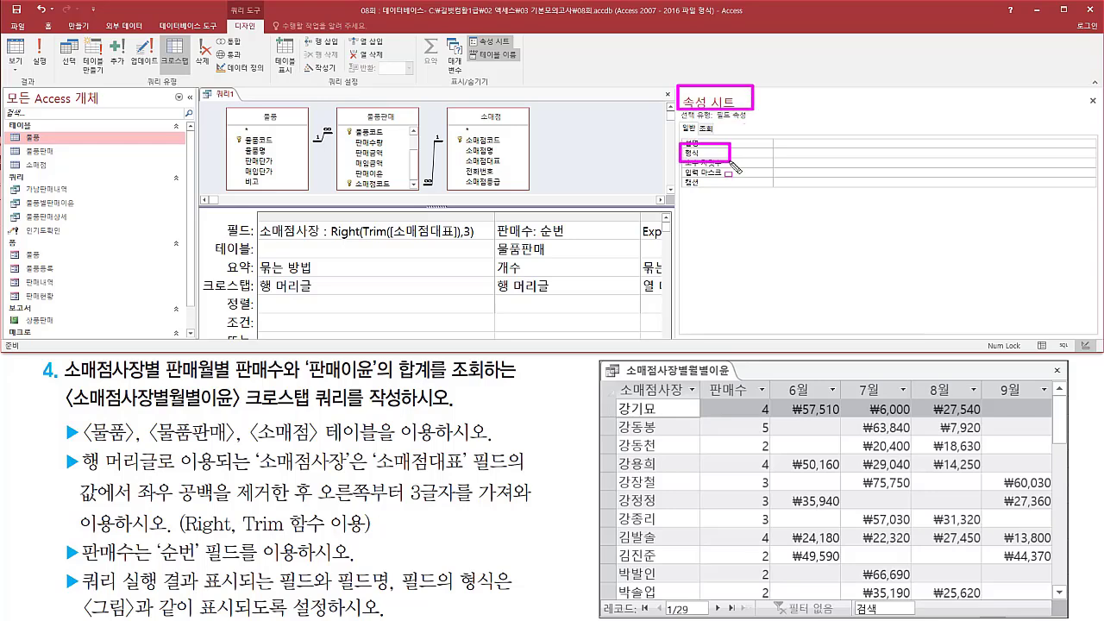
left_click(809, 152)
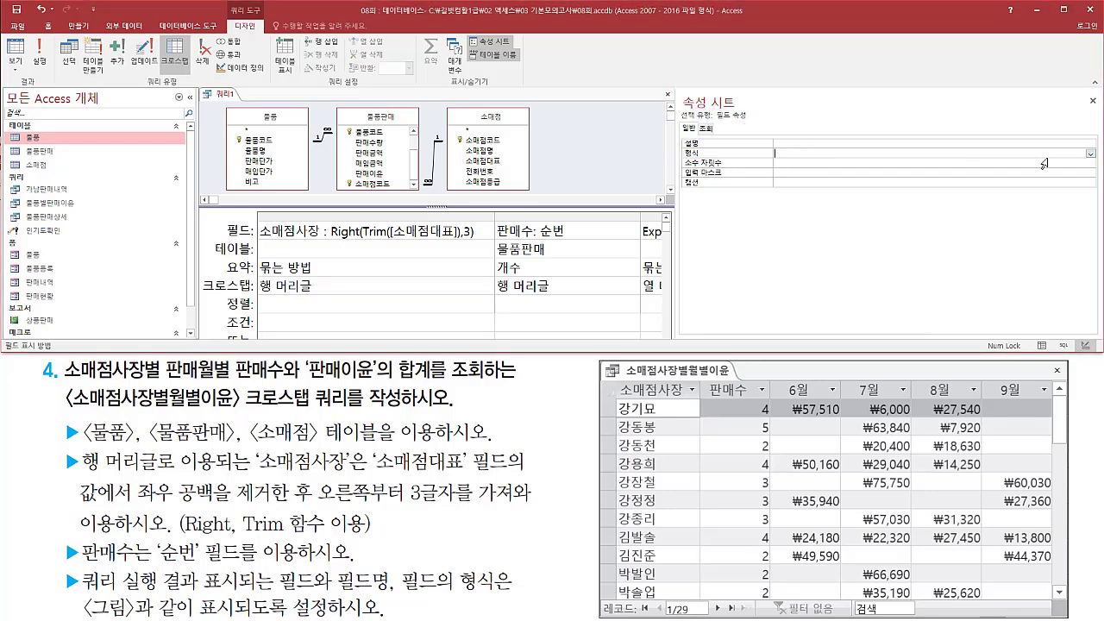
left_click(1090, 153)
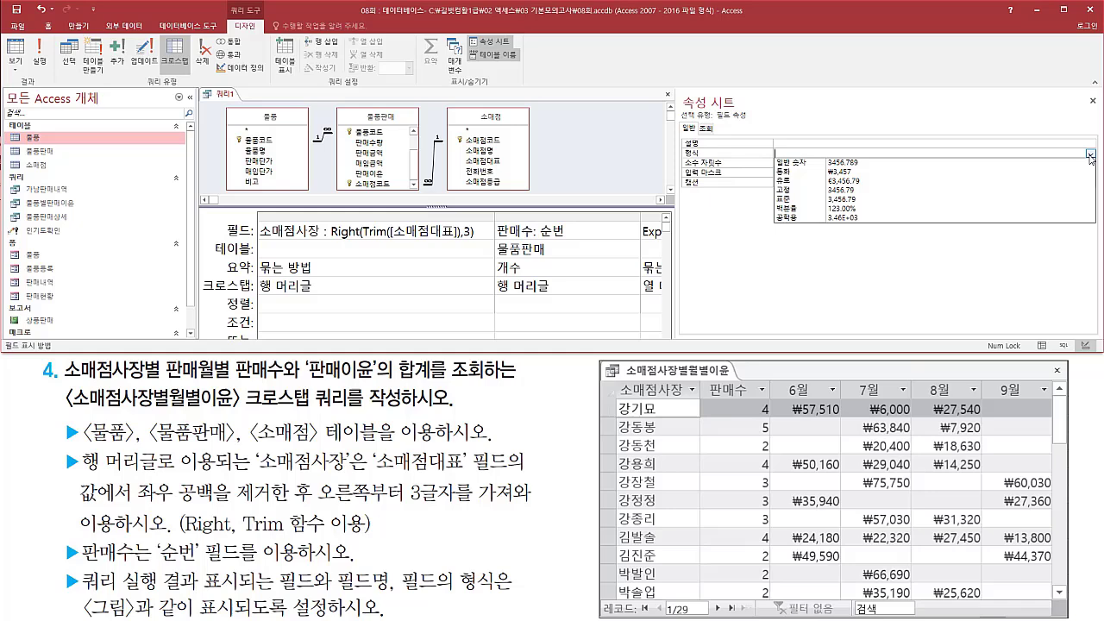
left_click(1005, 172)
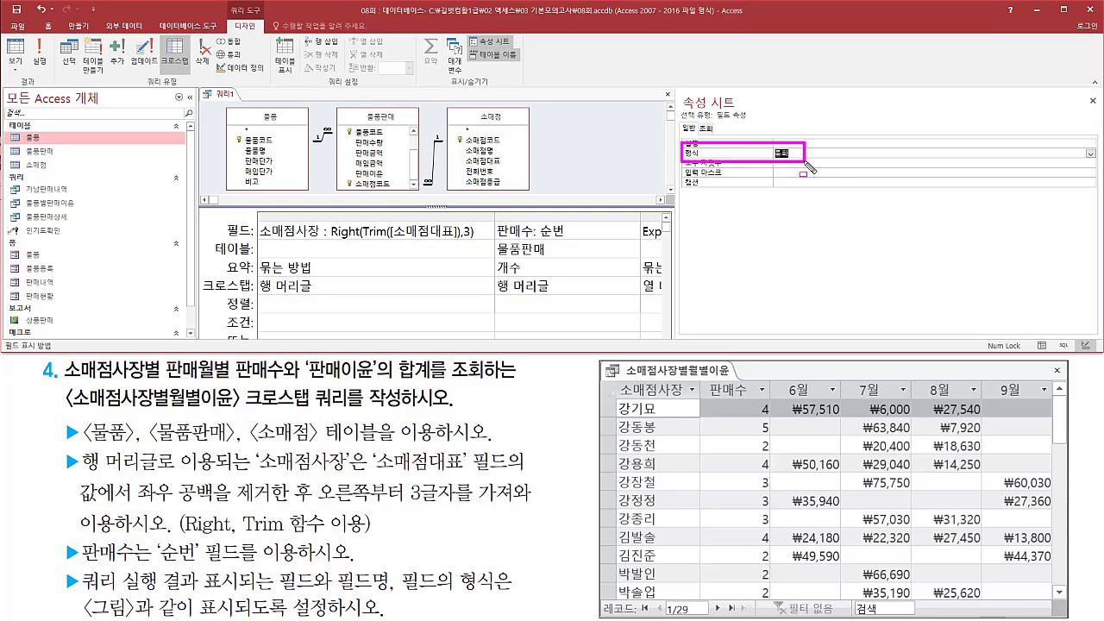
left_click(1092, 100)
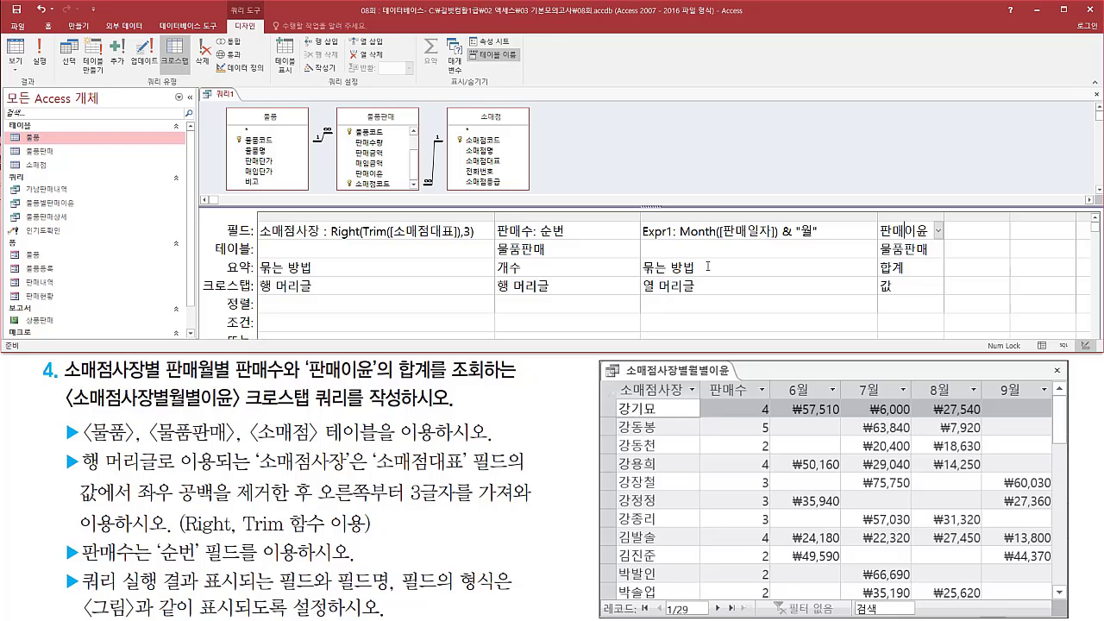
- Run the query again and compare its month headings, currency values and record count with the sample
left_click(45, 62)
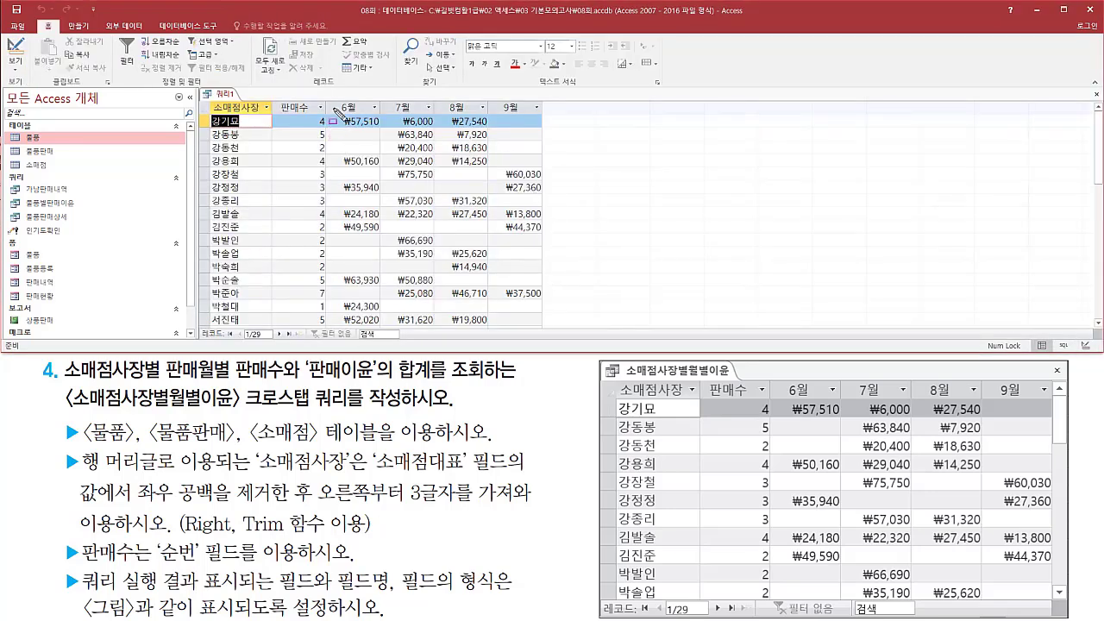
left_click_drag(331, 97, 531, 139)
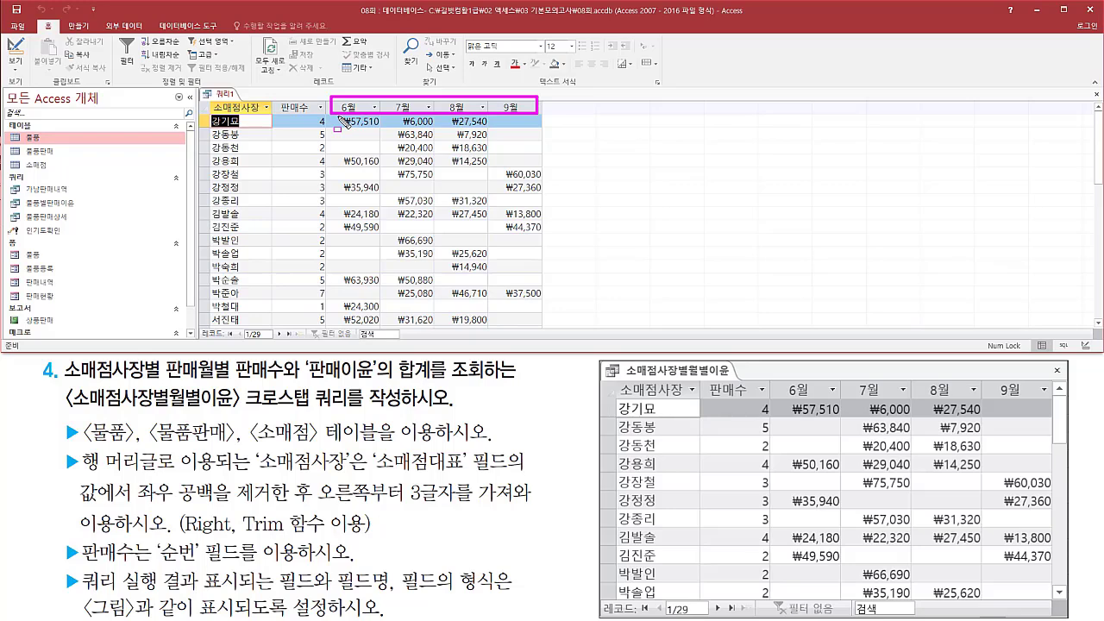
mouse_move(343, 121)
left_mouse_down()
mouse_move(352, 195)
mouse_move(548, 333)
left_mouse_up()
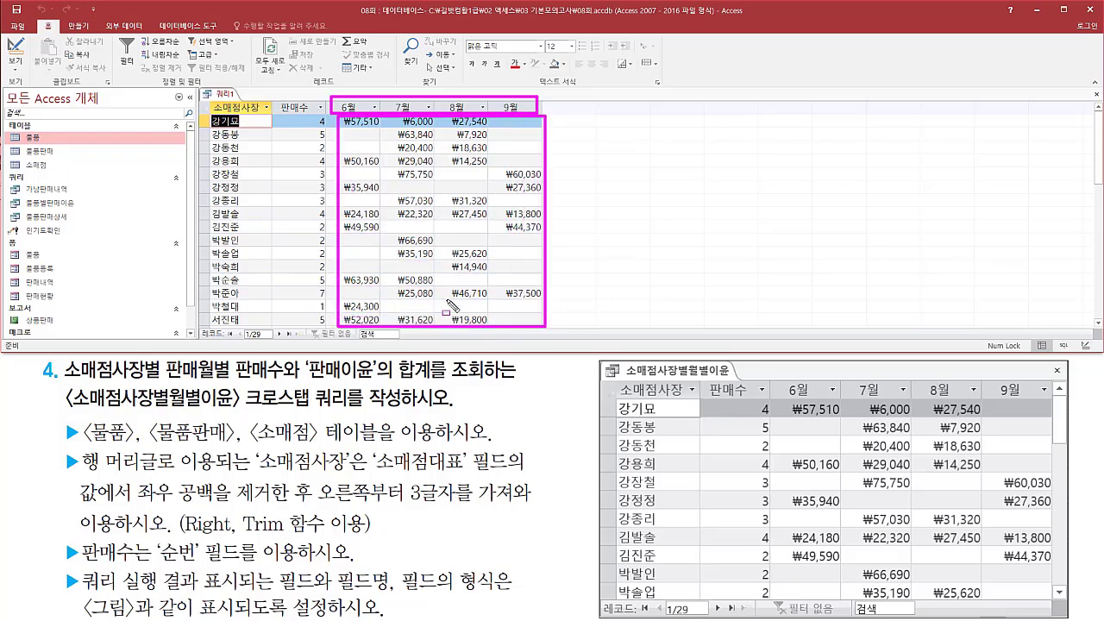
key("Escape")
left_click_drag(202, 326, 311, 343)
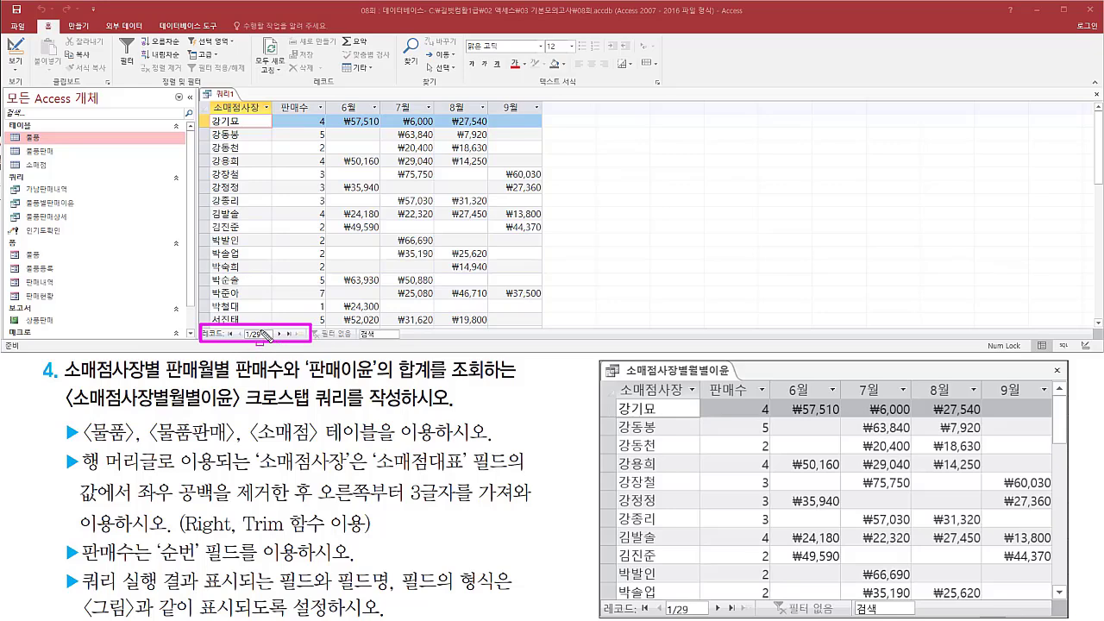
mouse_move(604, 596)
left_mouse_down()
mouse_move(610, 617)
mouse_move(721, 598)
mouse_move(733, 617)
left_mouse_up()
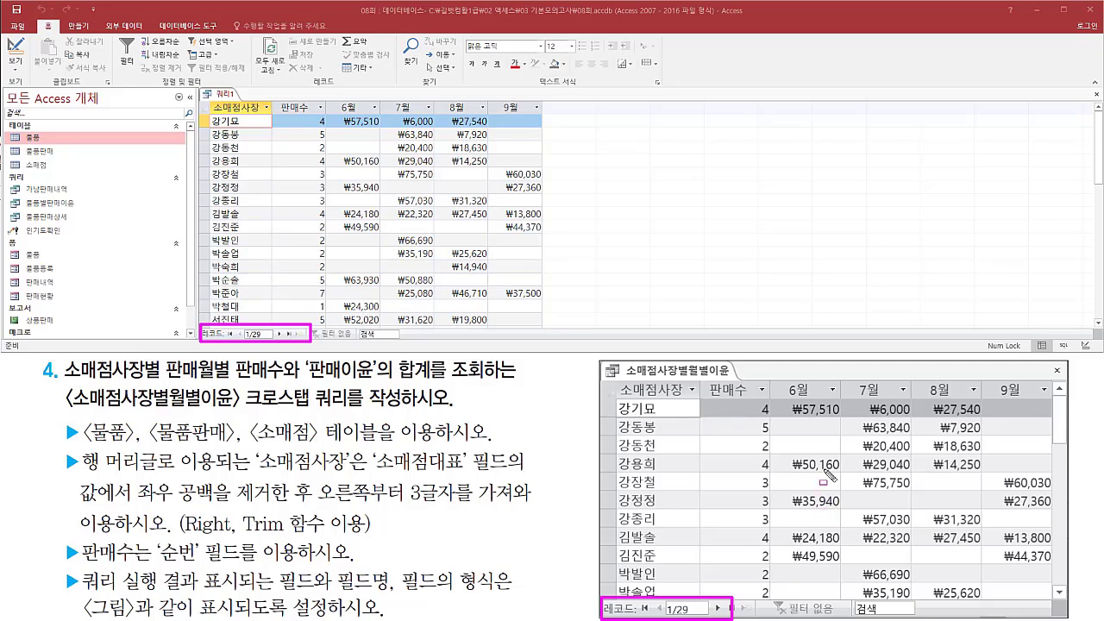
key("Escape")
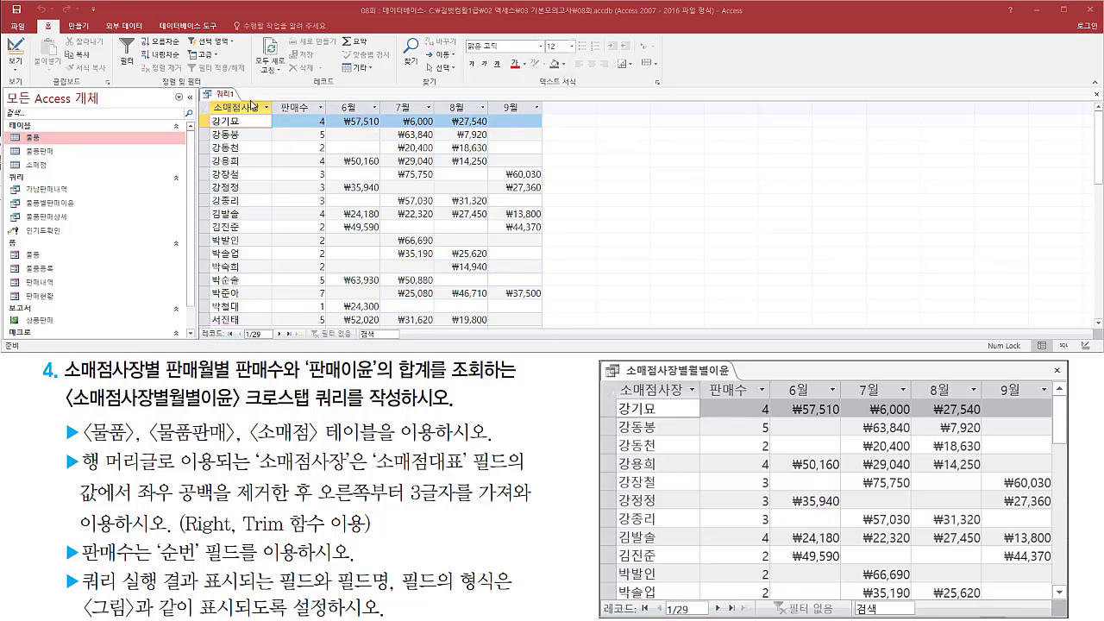
- Close the crosstab query and save it under the name 소매점사장별월별이윤
right_click(226, 94)
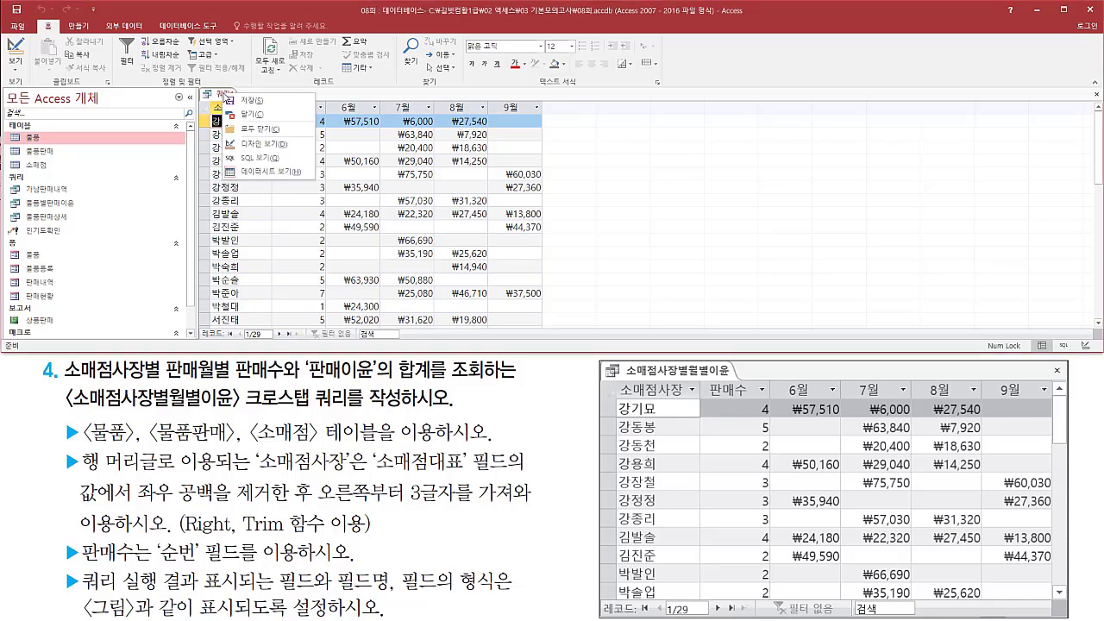
left_click(255, 118)
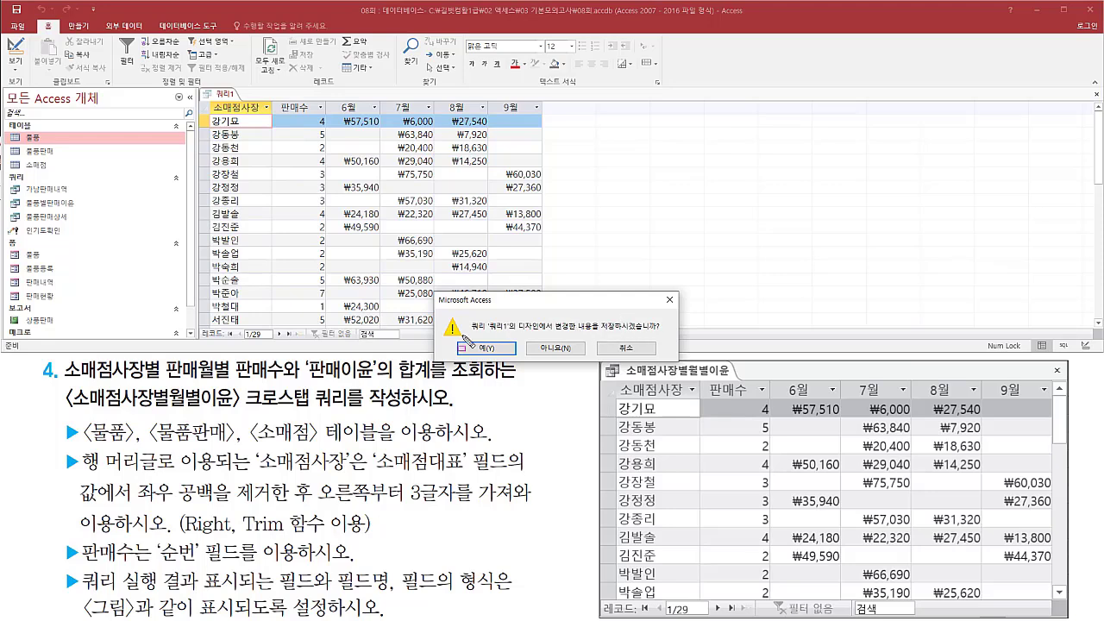
left_click(486, 348)
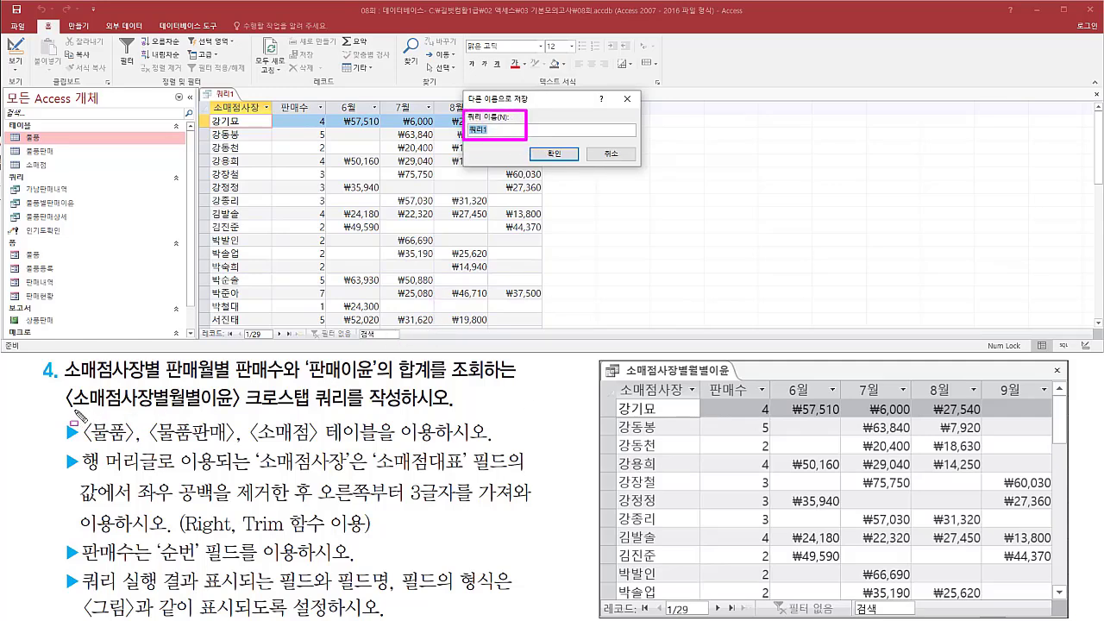
left_click_drag(68, 422, 238, 423)
key("Escape")
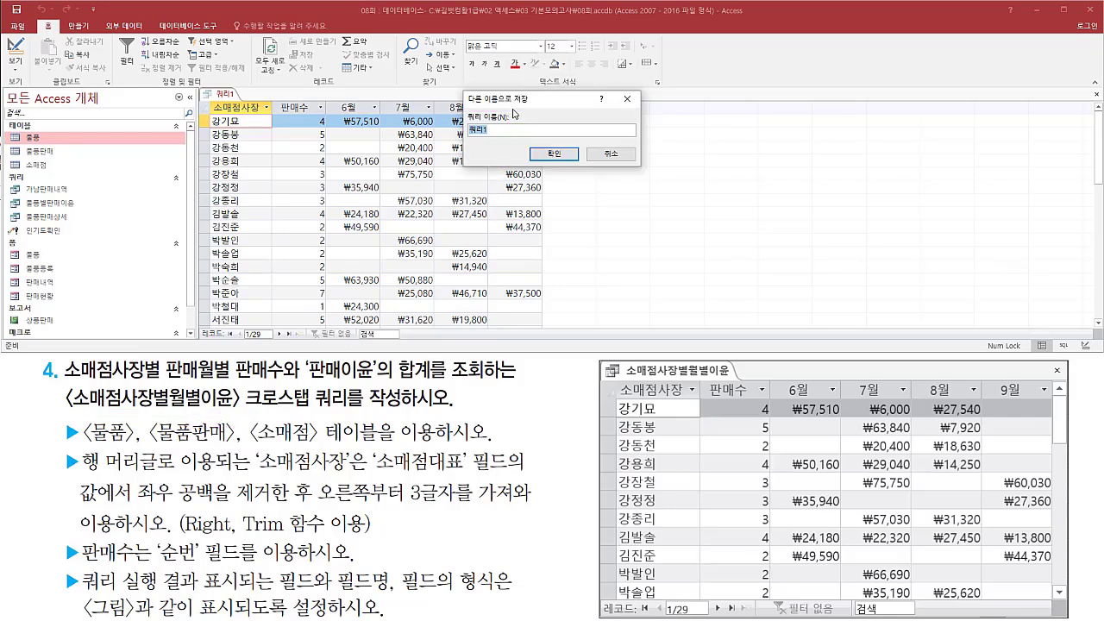
type("ㅅ")
type("ㅗ매점사")
type("장별월")
type("별이")
type("윤")
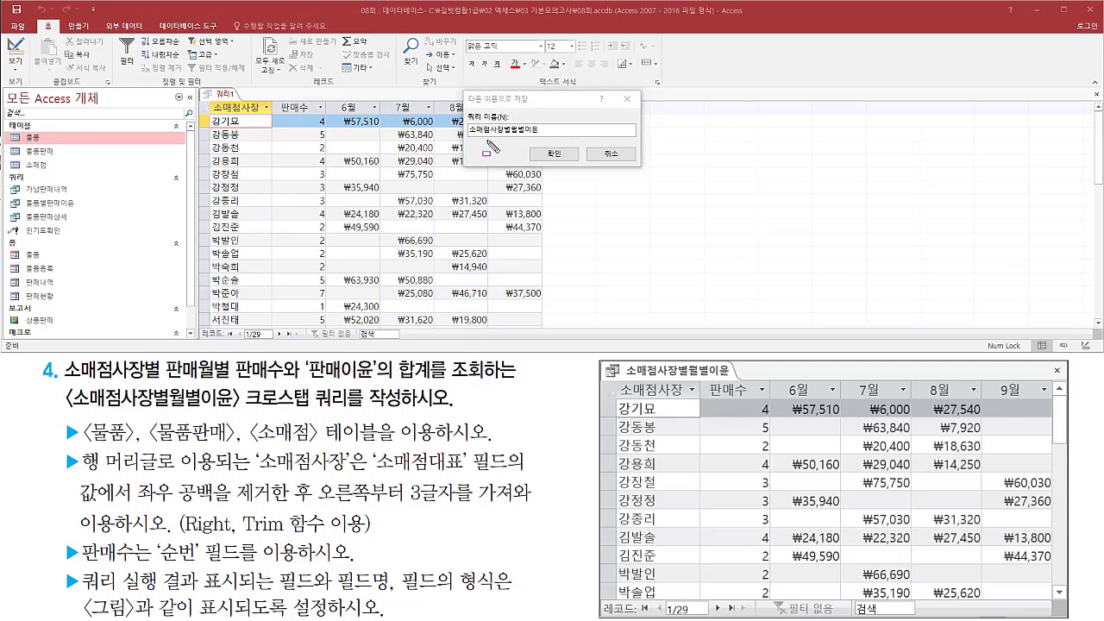
mouse_move(465, 138)
left_mouse_down()
mouse_move(539, 138)
mouse_move(576, 160)
left_mouse_up()
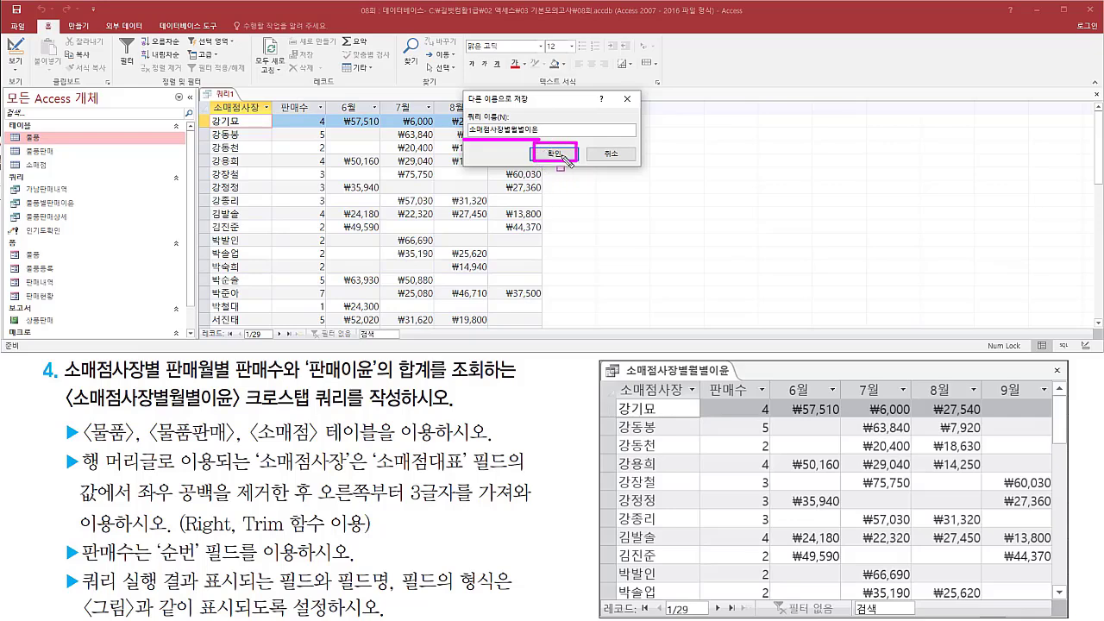
left_click(562, 160)
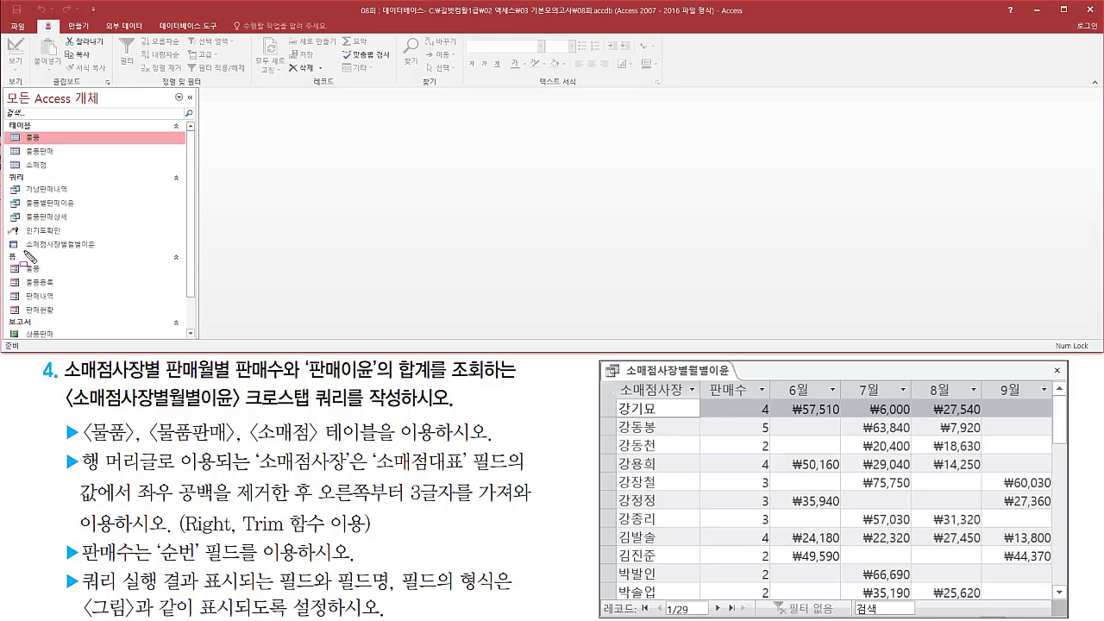
mouse_move(19, 252)
left_mouse_down()
mouse_move(104, 254)
mouse_move(106, 234)
left_mouse_up()
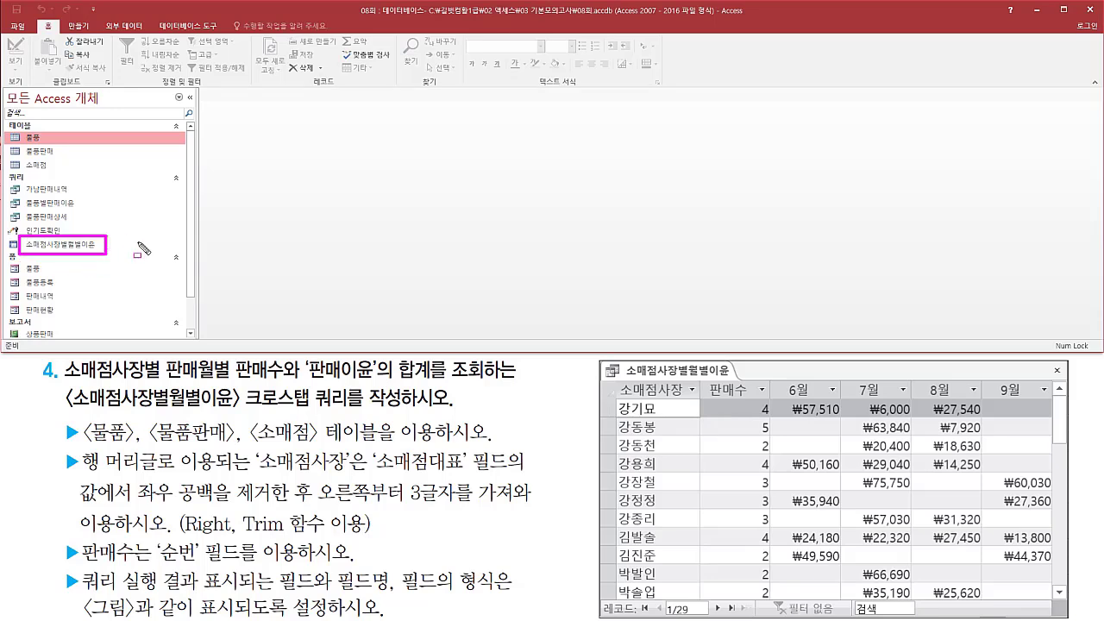
key("Escape")
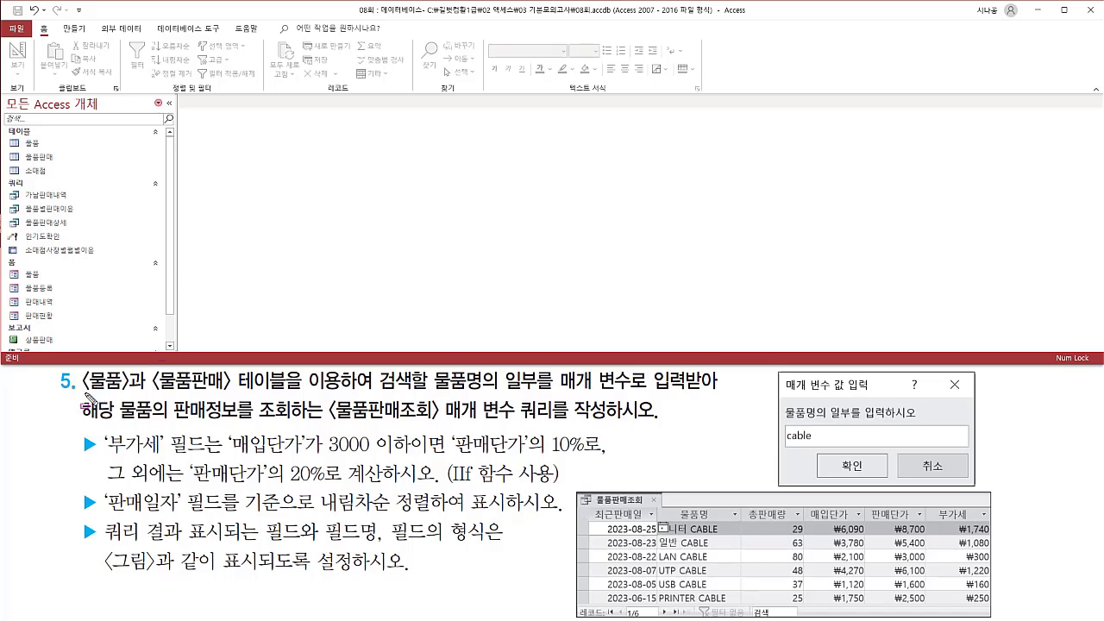
- Review task 5's source tables and partial product-name parameter, and create a new query in design view
mouse_move(84, 390)
left_mouse_down()
mouse_move(347, 391)
mouse_move(345, 370)
left_mouse_up()
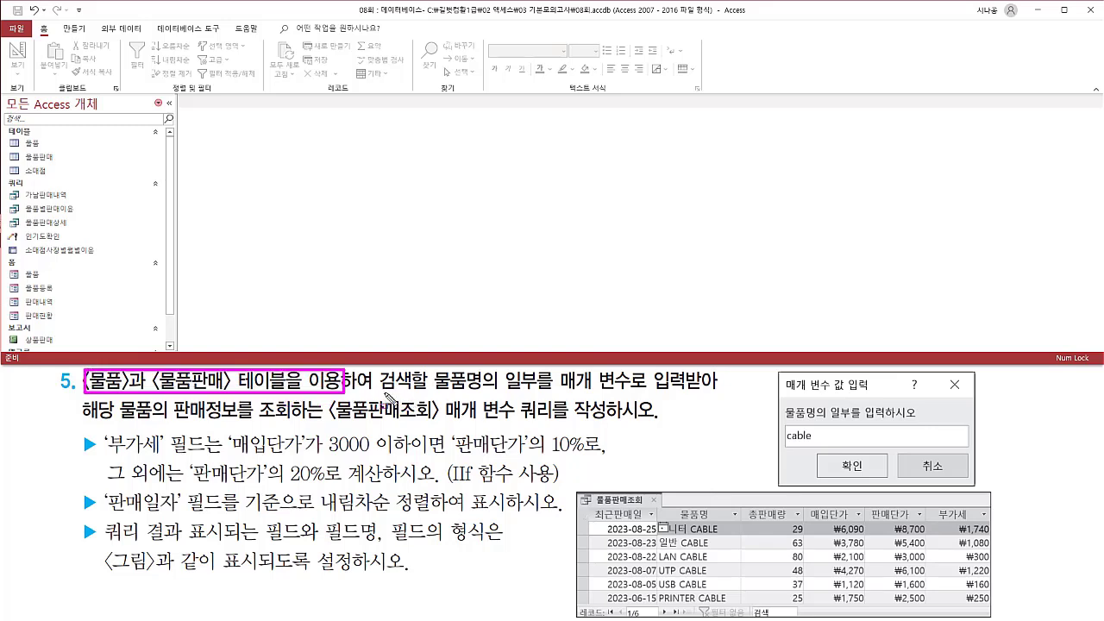
mouse_move(430, 399)
left_mouse_down()
mouse_move(655, 393)
mouse_move(728, 379)
left_mouse_up()
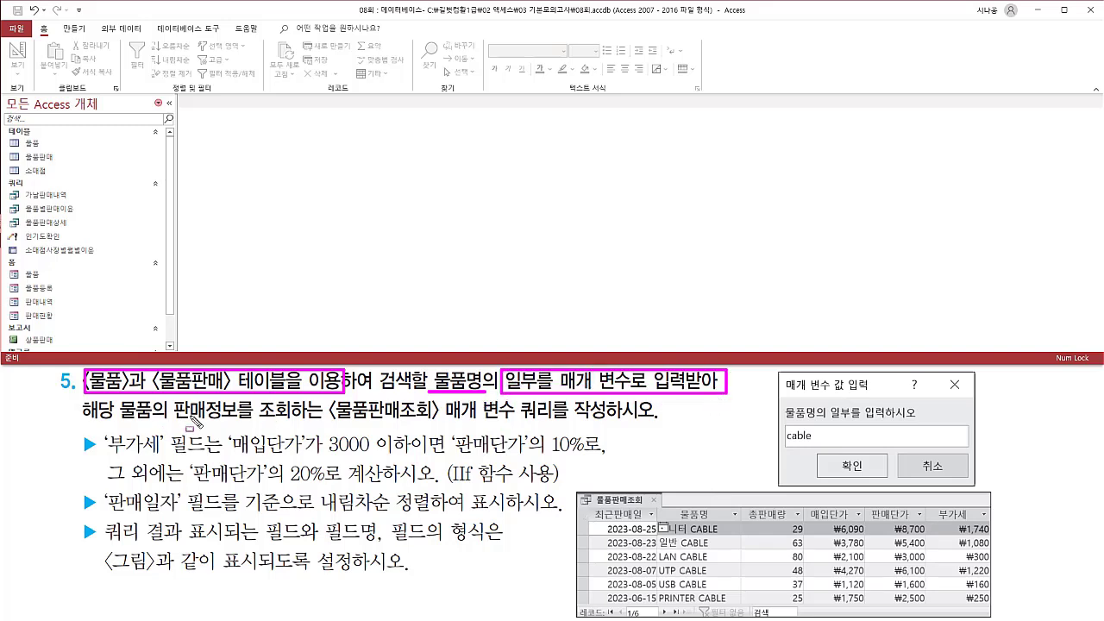
left_click_drag(173, 422, 608, 427)
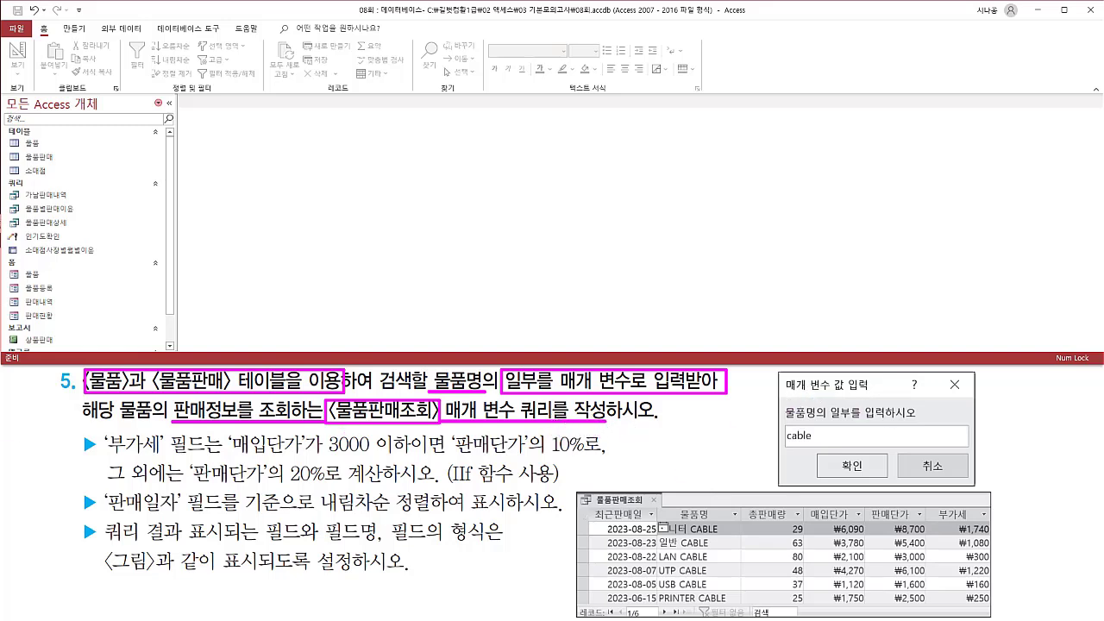
left_click_drag(526, 376, 553, 382)
key("Escape")
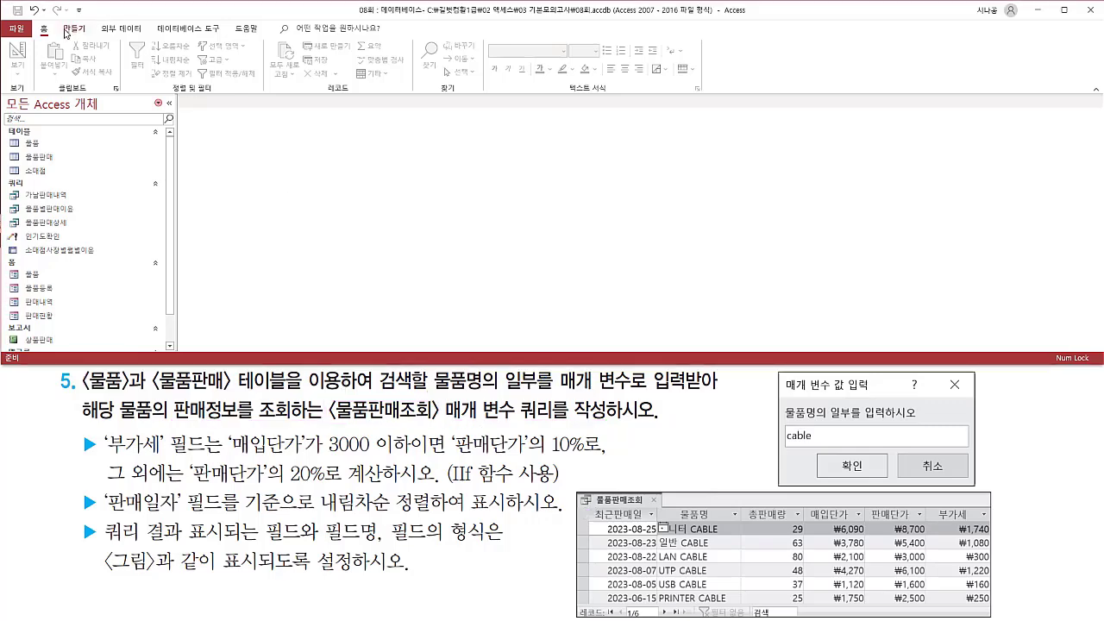
left_click(69, 30)
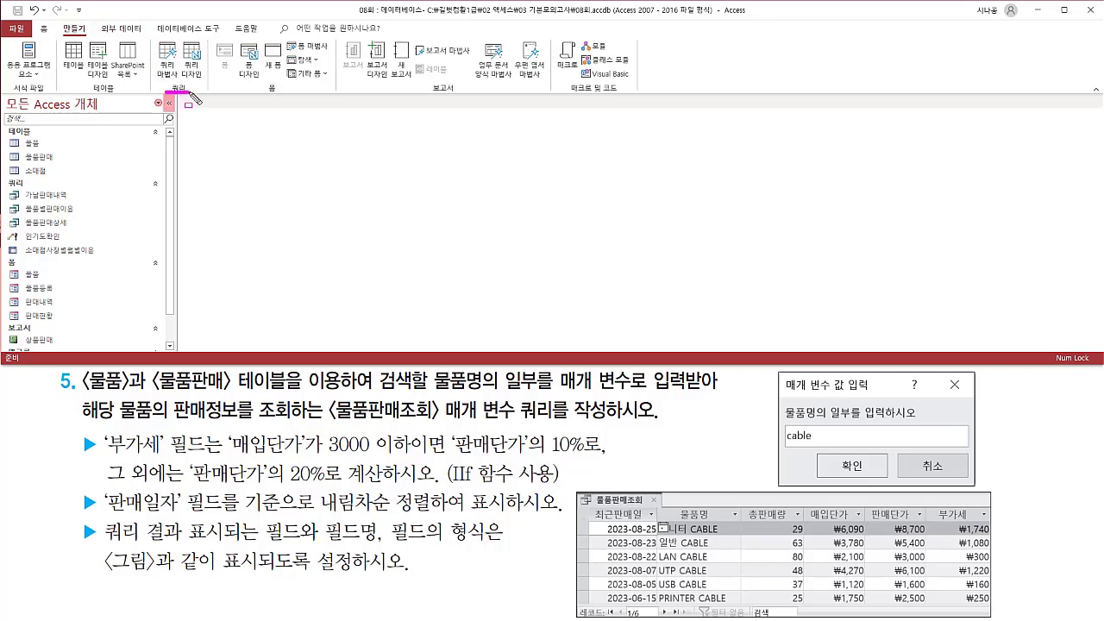
left_click_drag(179, 41, 207, 78)
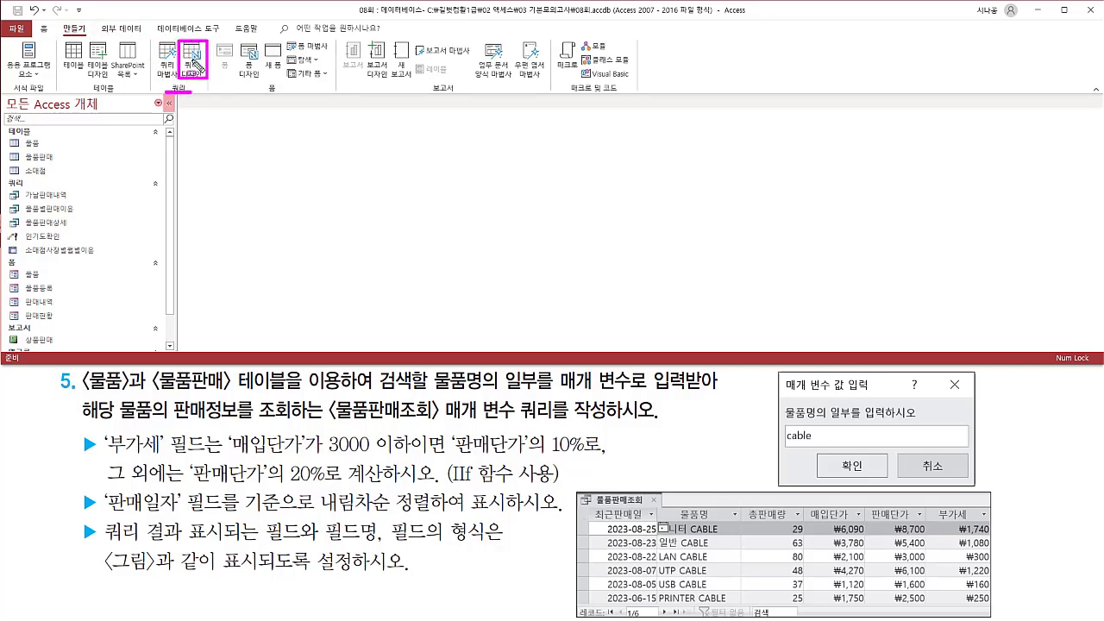
left_click(193, 62)
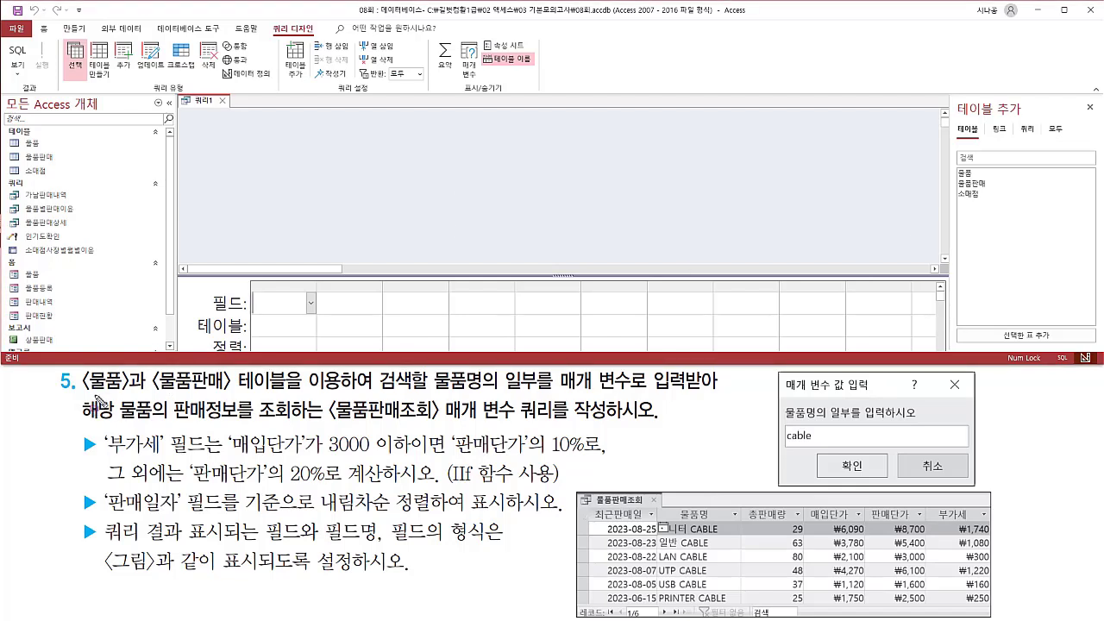
- Add the 물품 and 물품판매 tables to the new query and close the table list
left_click_drag(85, 399, 285, 399)
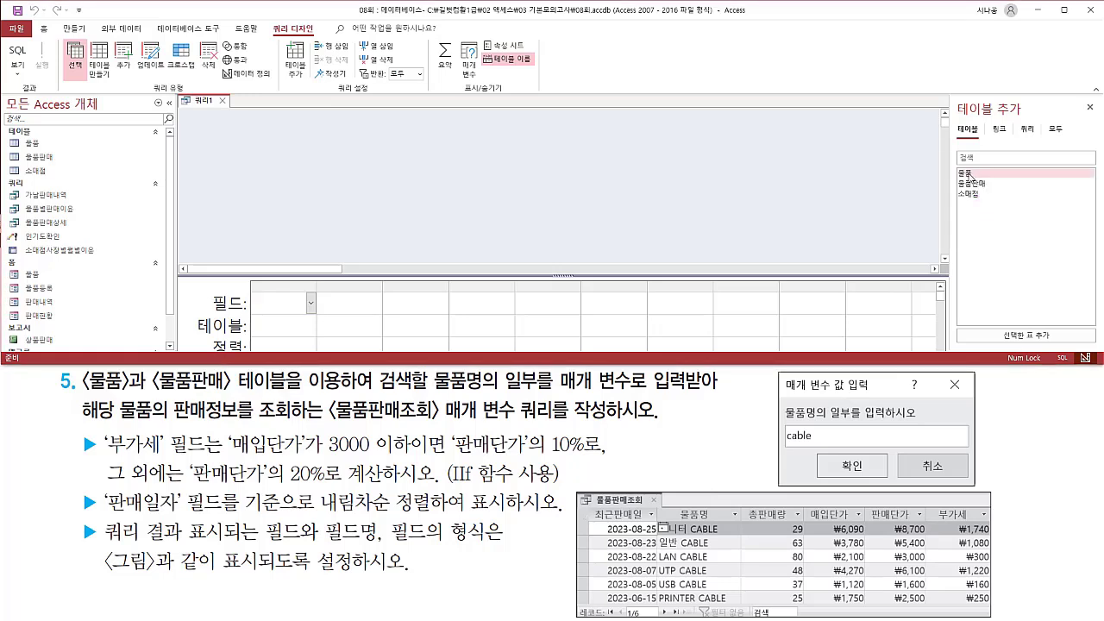
double_click(966, 173)
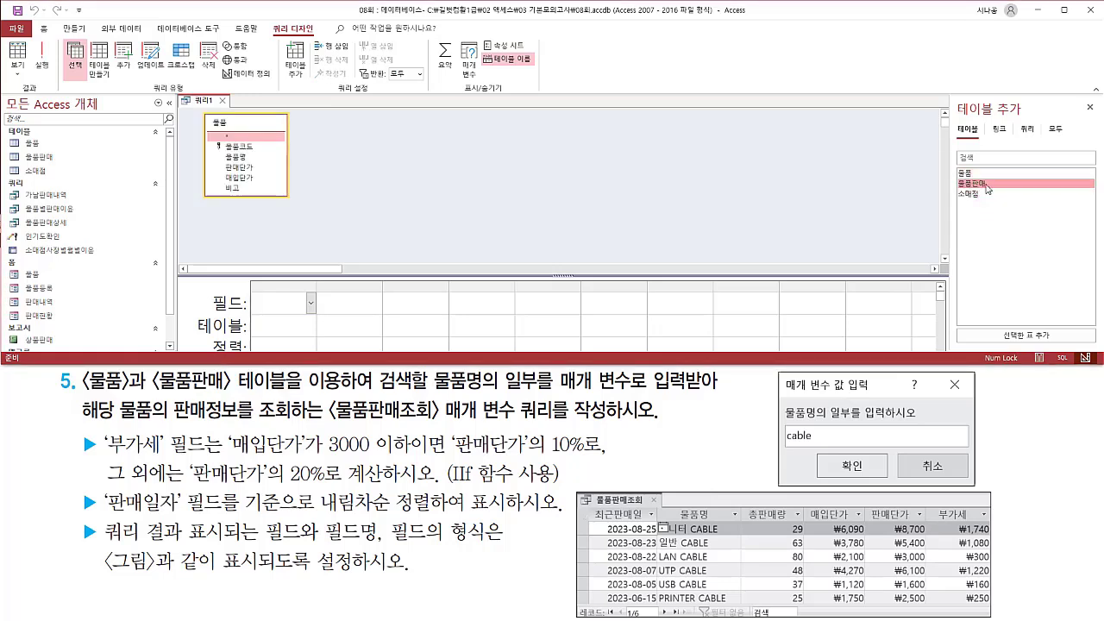
double_click(986, 184)
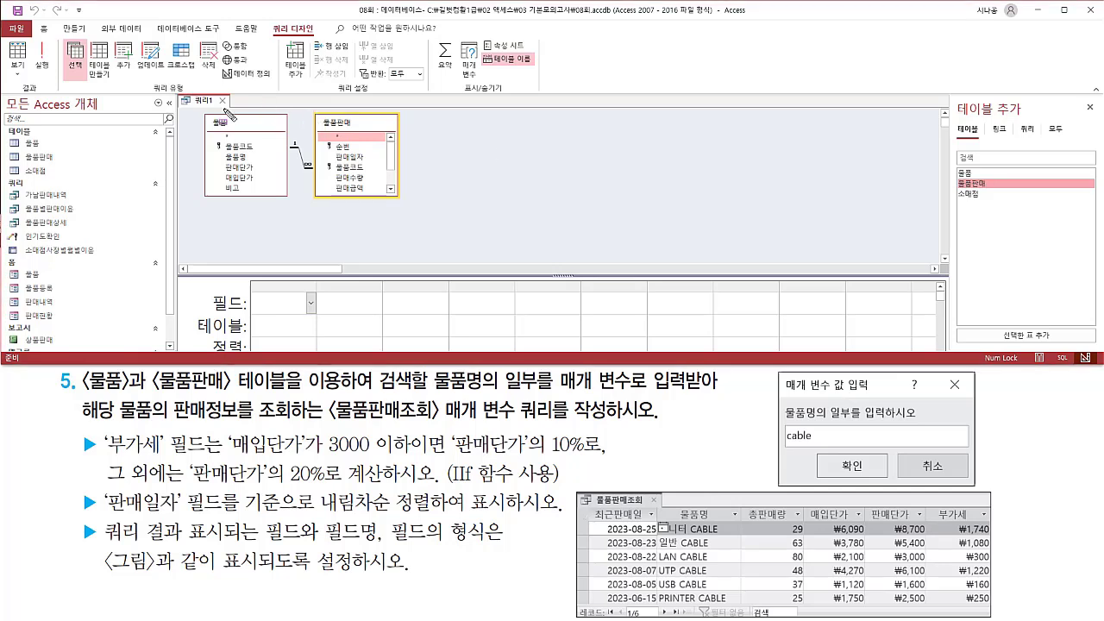
left_click_drag(198, 109, 405, 203)
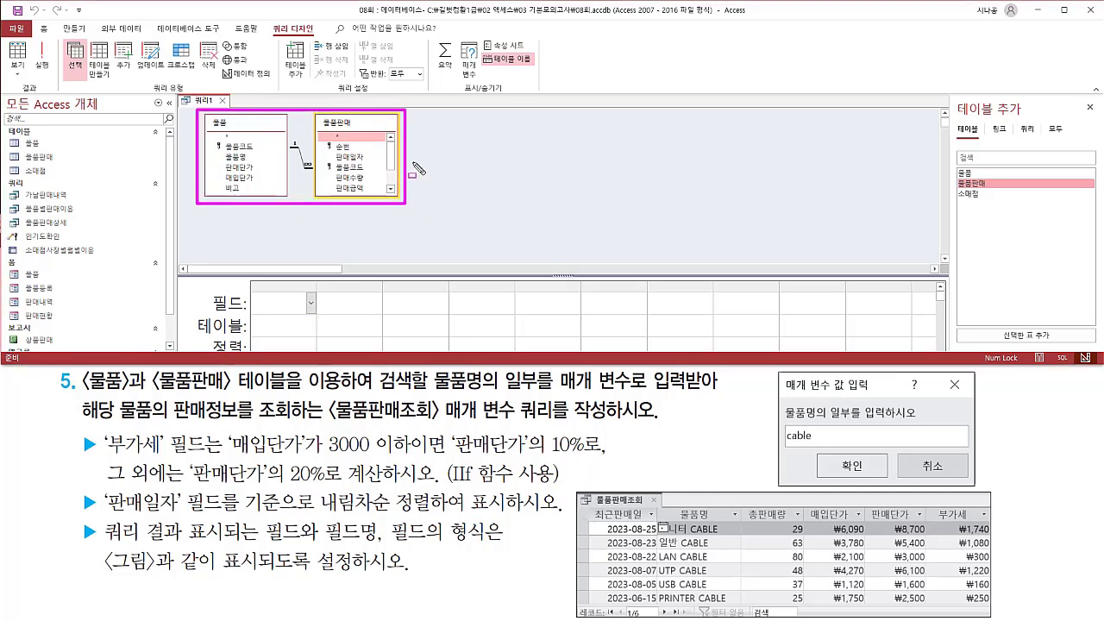
mouse_move(953, 100)
left_mouse_down()
mouse_move(1032, 122)
mouse_move(1101, 119)
left_mouse_up()
key("Escape")
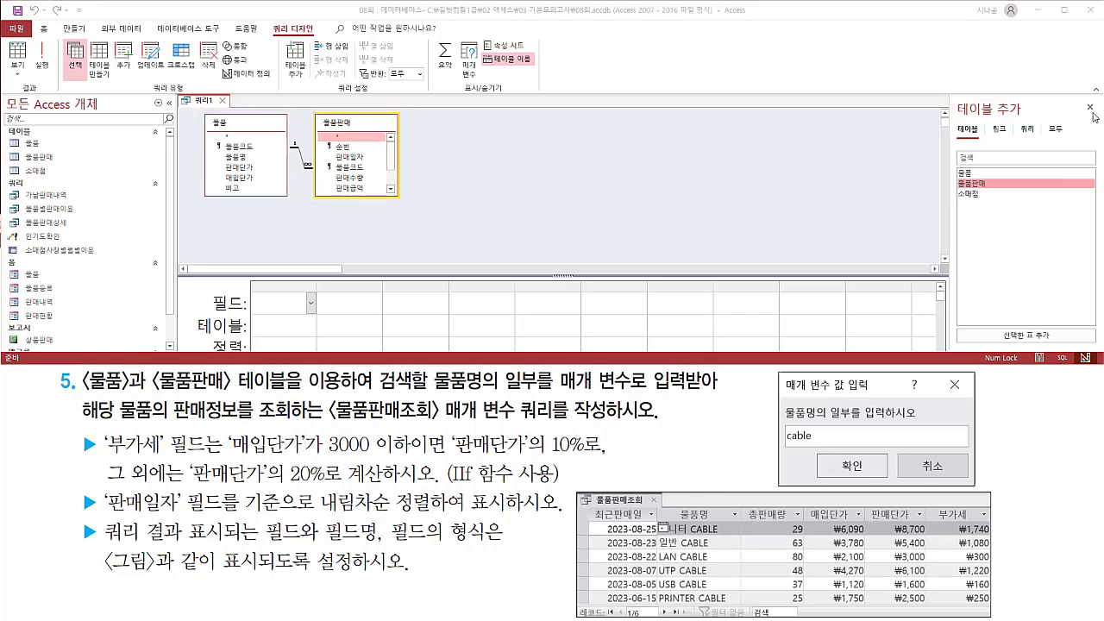
left_click(1090, 107)
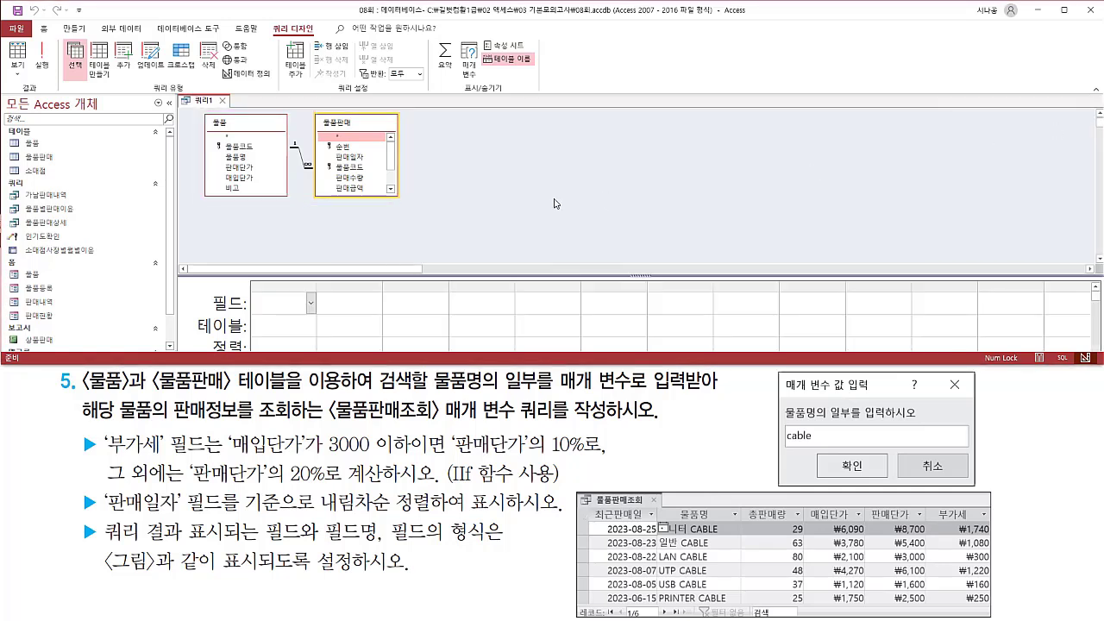
- Enlarge the query's design grid and add the 판매일자 field from 물품판매 as its first column
left_click_drag(496, 274, 516, 212)
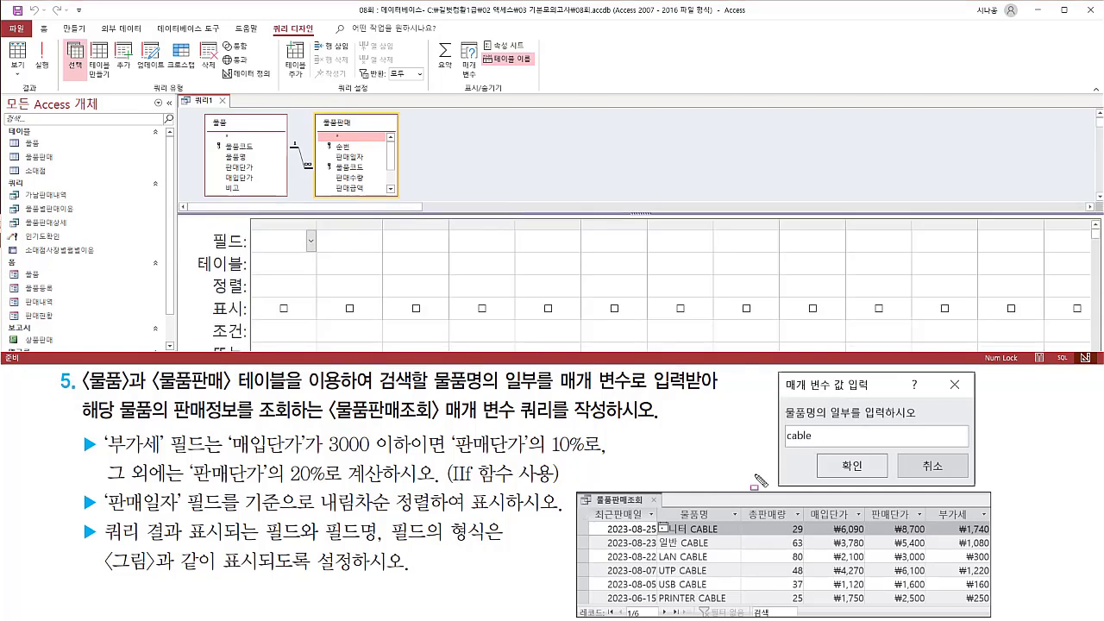
left_click_drag(591, 508, 650, 521)
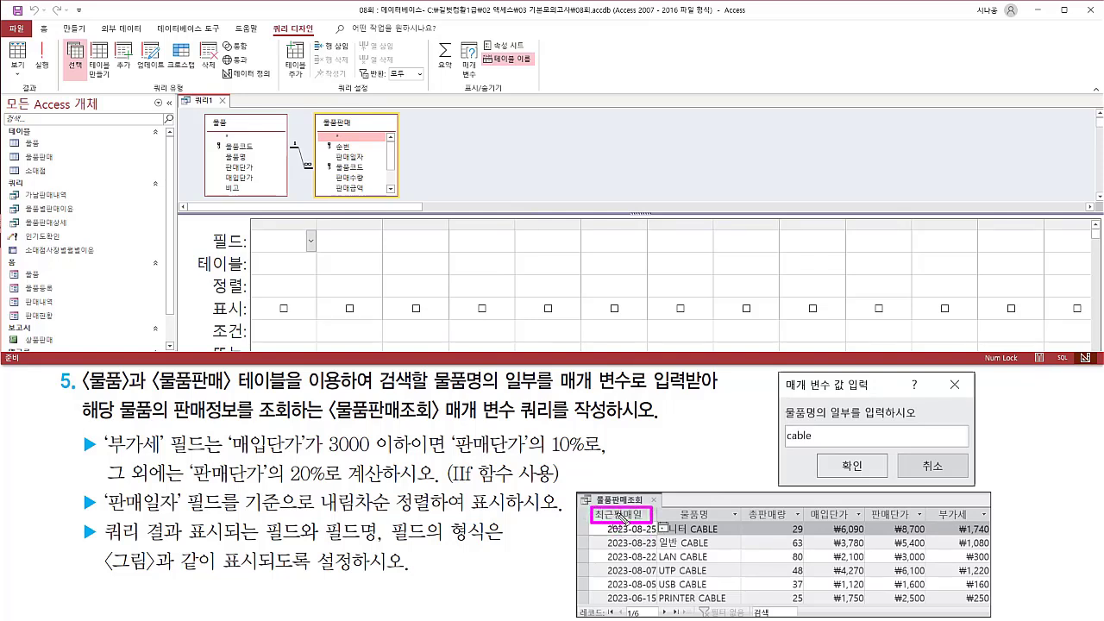
key("Escape")
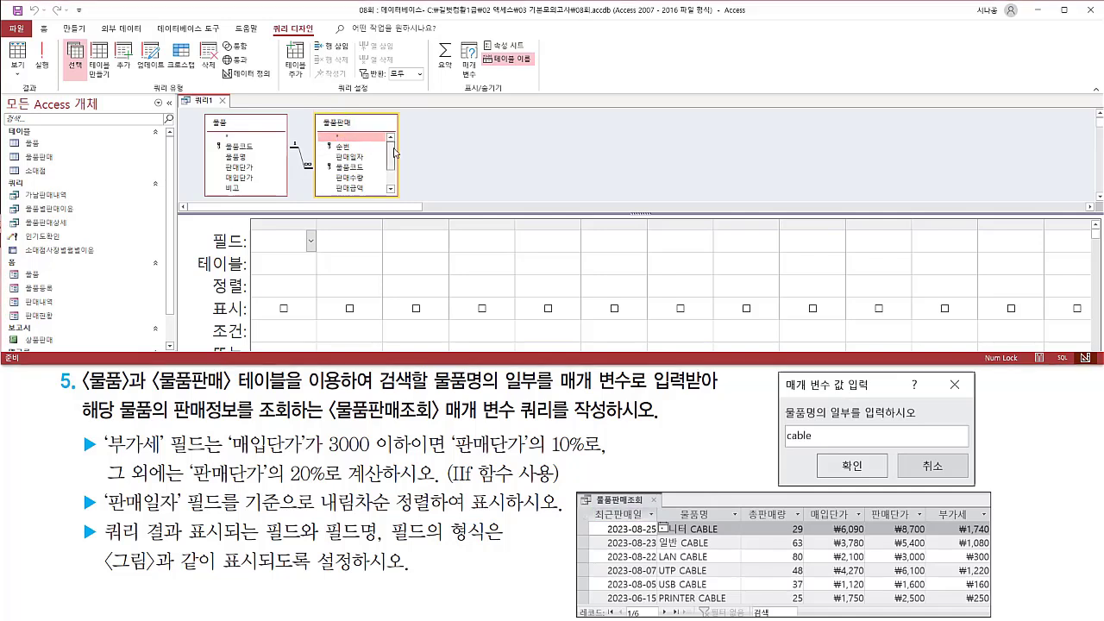
scroll(395, 172, "down", 1)
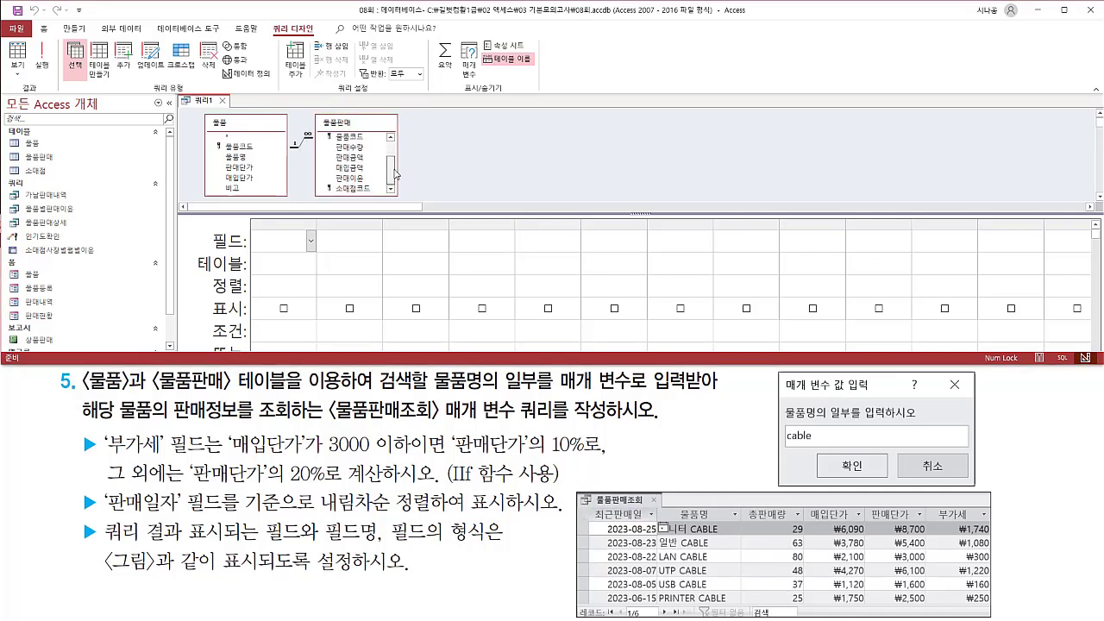
scroll(395, 175, "up", 1)
left_click(355, 157)
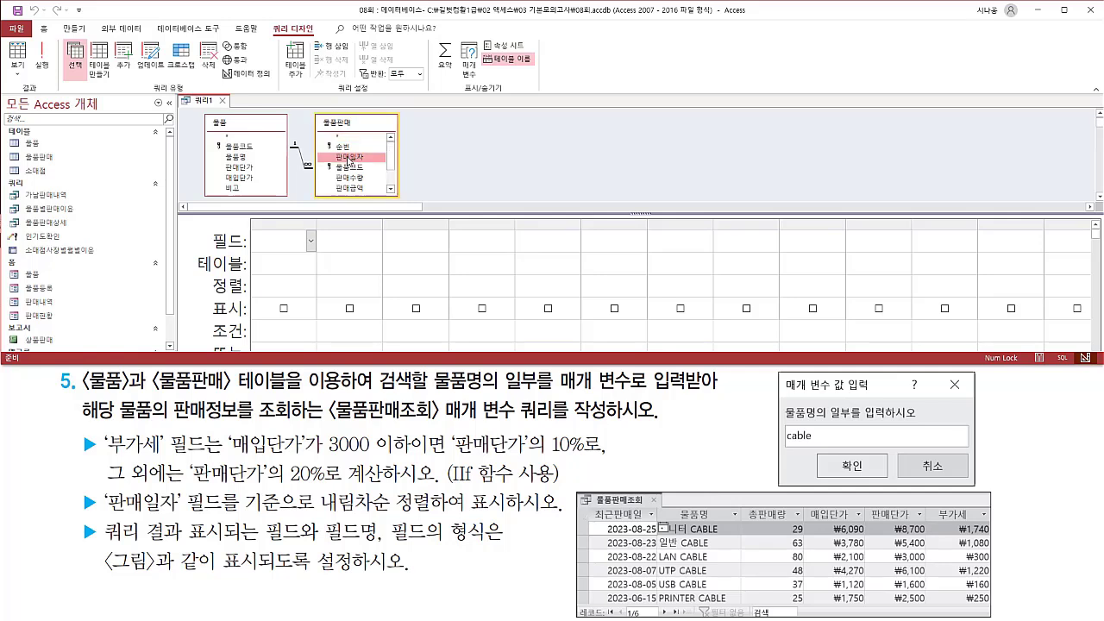
double_click(349, 161)
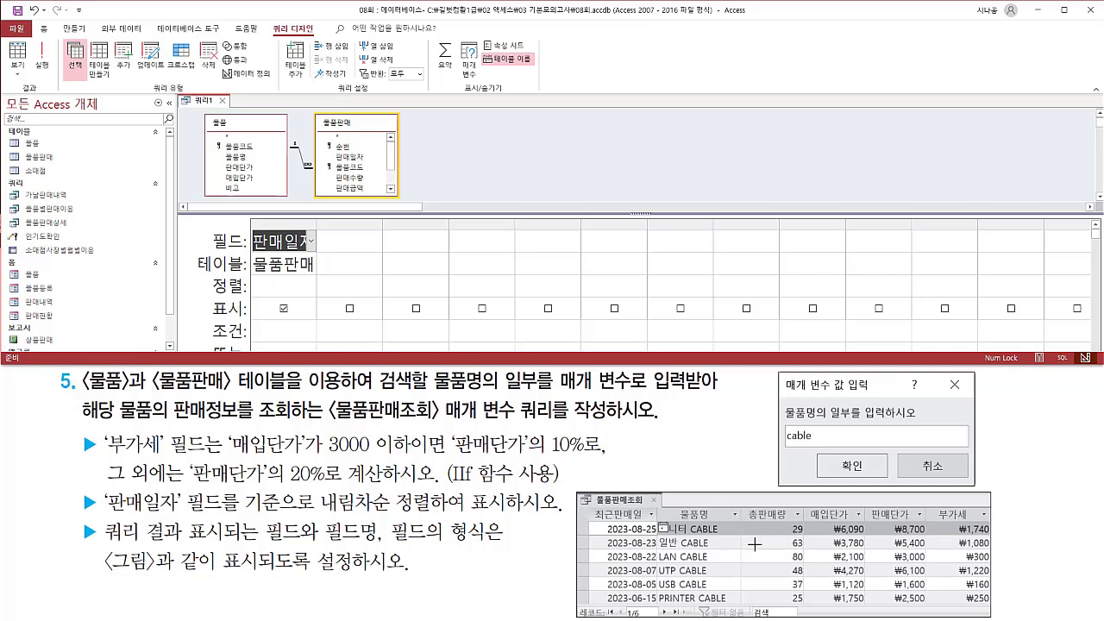
- Add 물품명 from 물품 and 판매수량 from 물품판매 as the query's second and third columns
left_click_drag(676, 504, 723, 524)
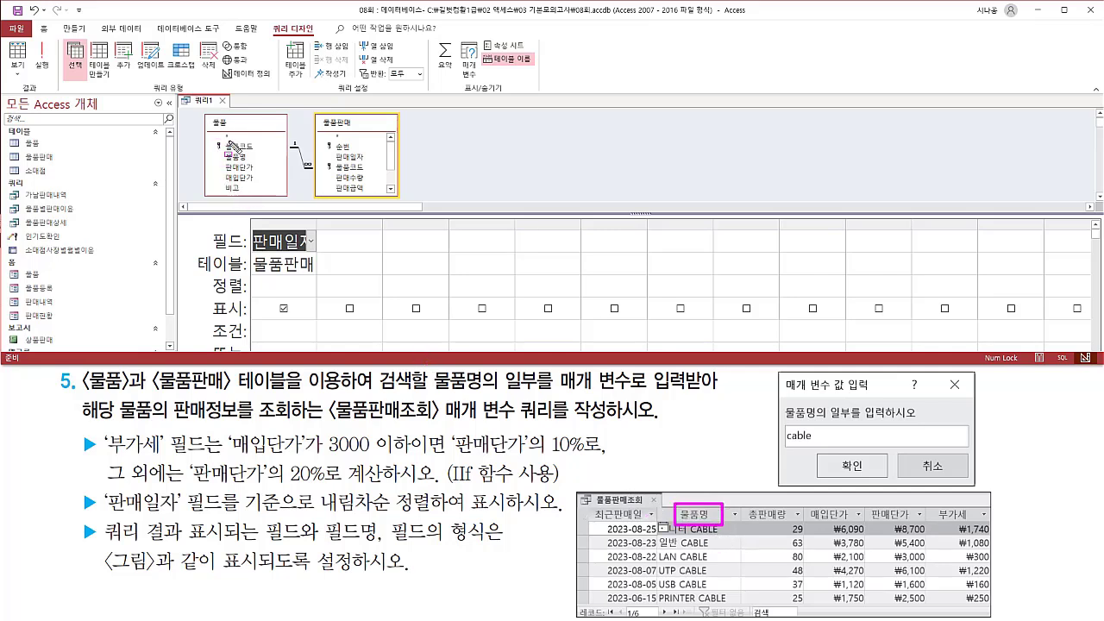
left_click(237, 157)
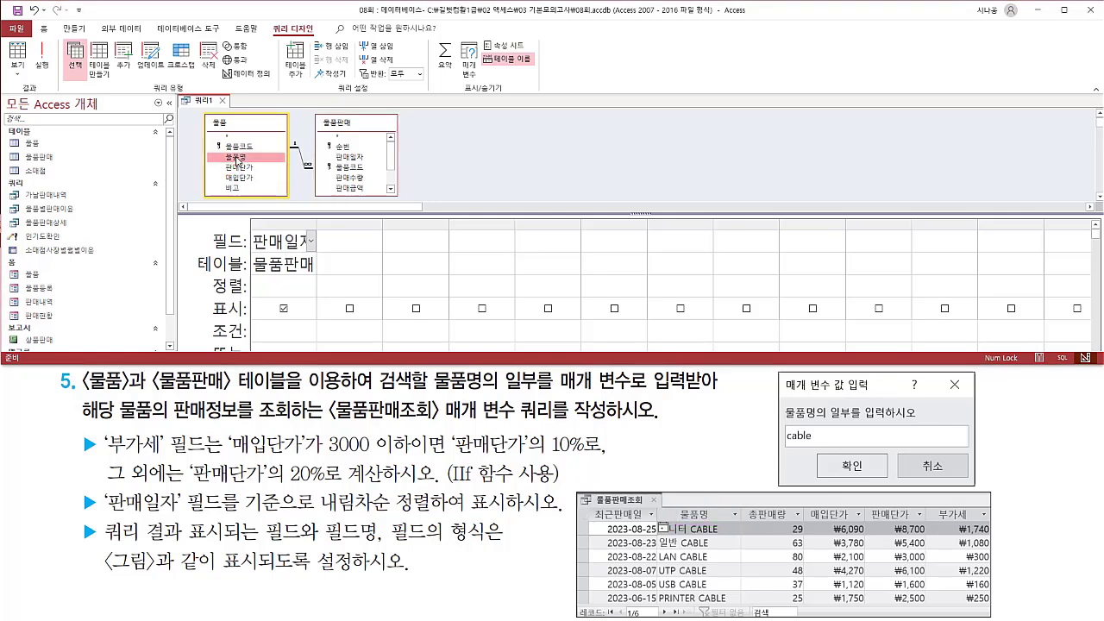
double_click(237, 159)
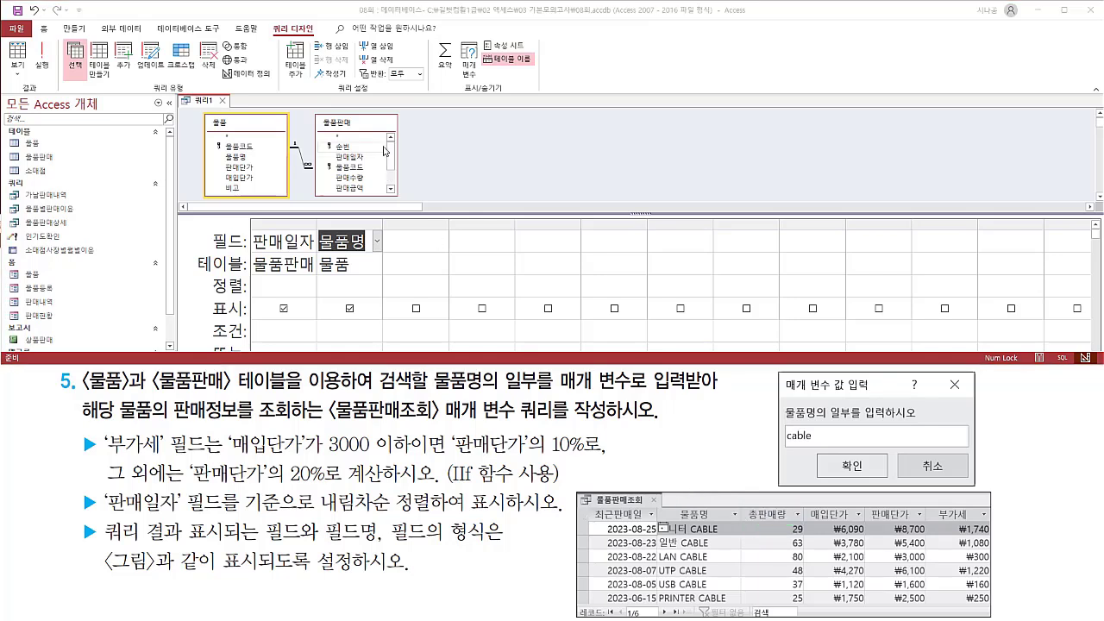
left_click_drag(390, 151, 394, 179)
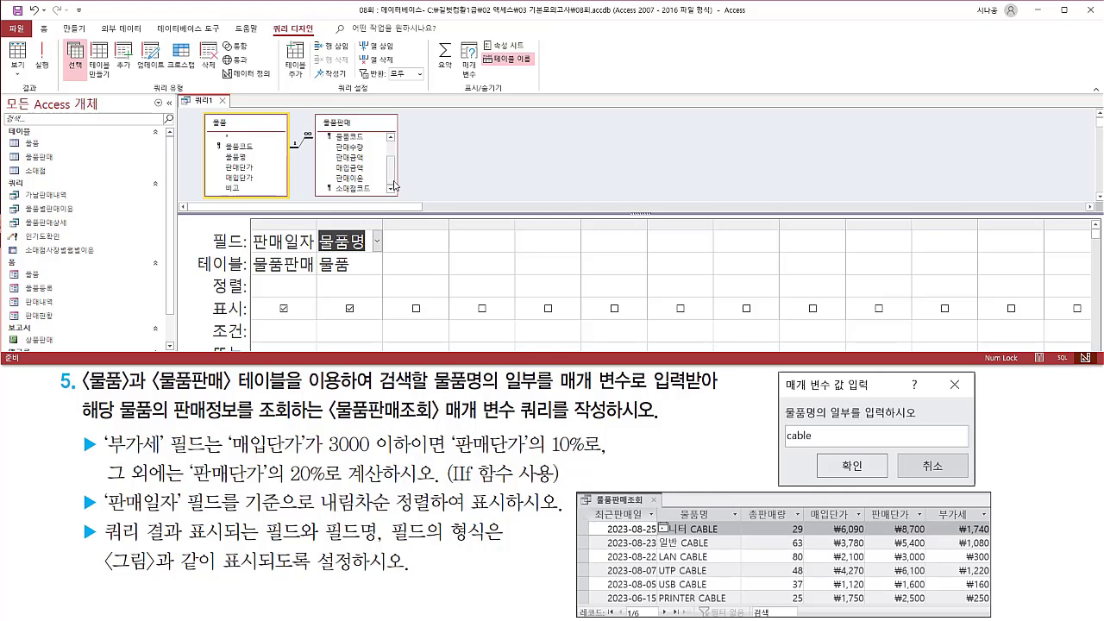
left_click_drag(758, 520, 789, 523)
left_click_drag(333, 141, 373, 154)
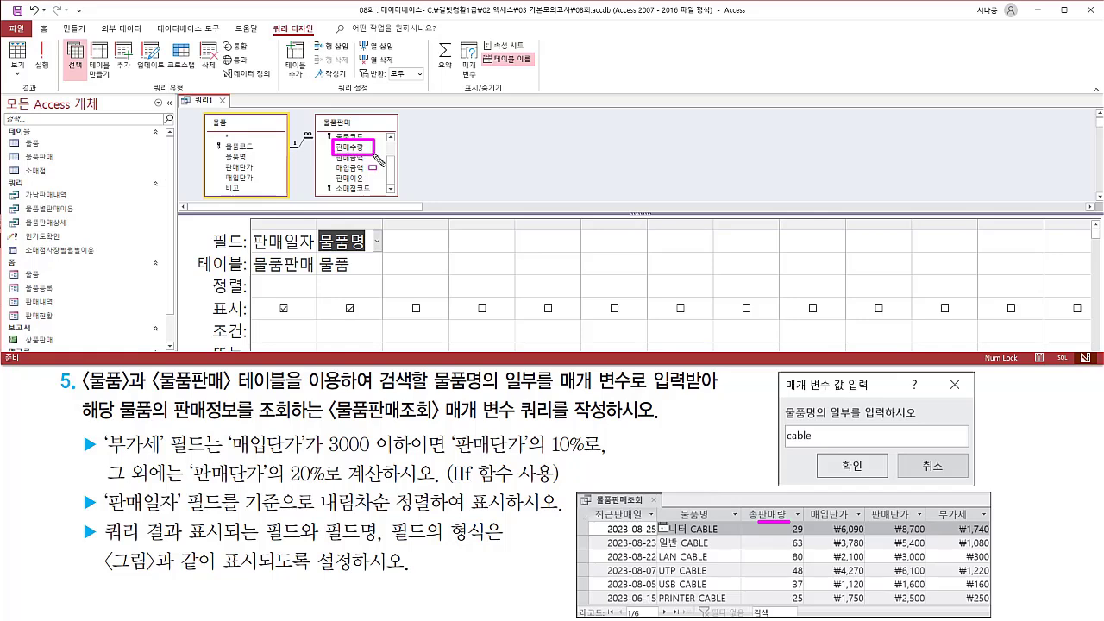
key("Escape")
left_click(356, 148)
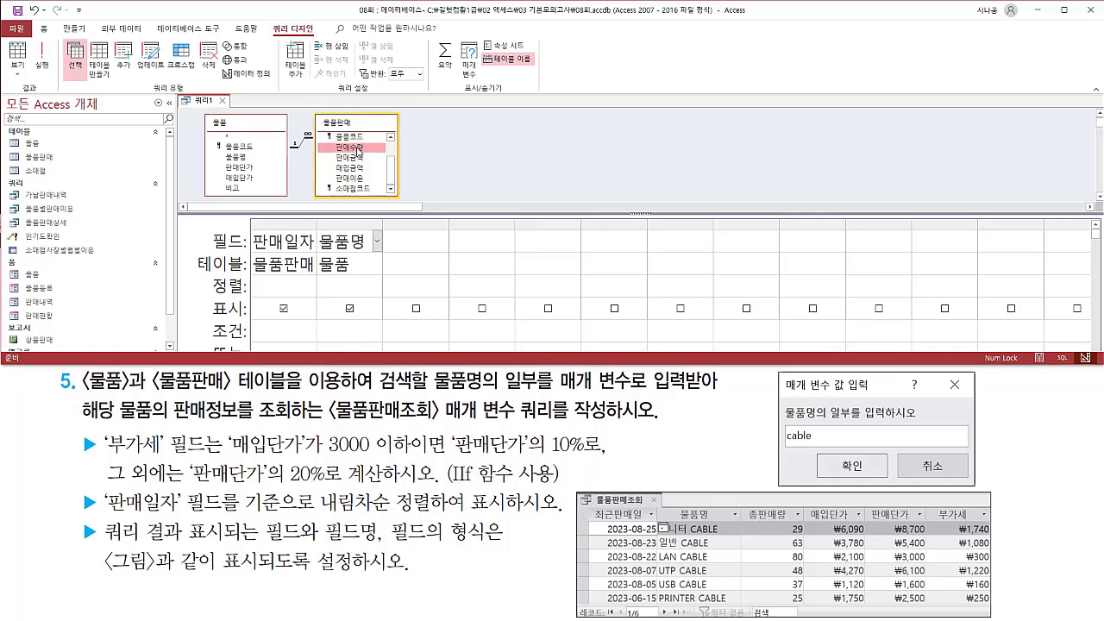
double_click(356, 148)
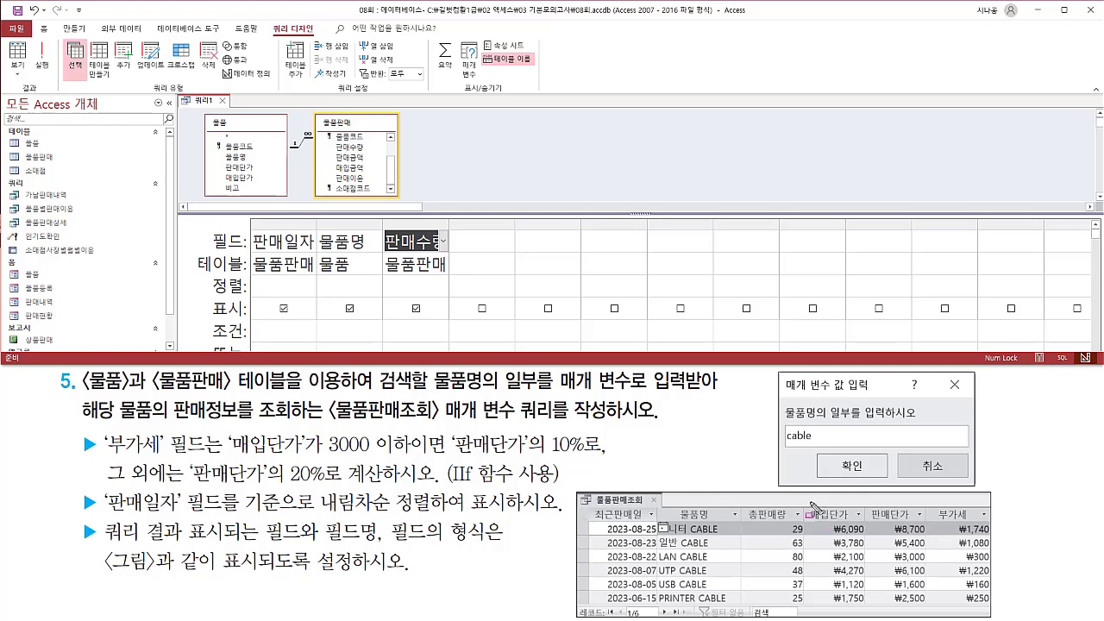
- Add the 매입단가 field from the 물품 table as the query's fourth column
left_click_drag(809, 507, 855, 524)
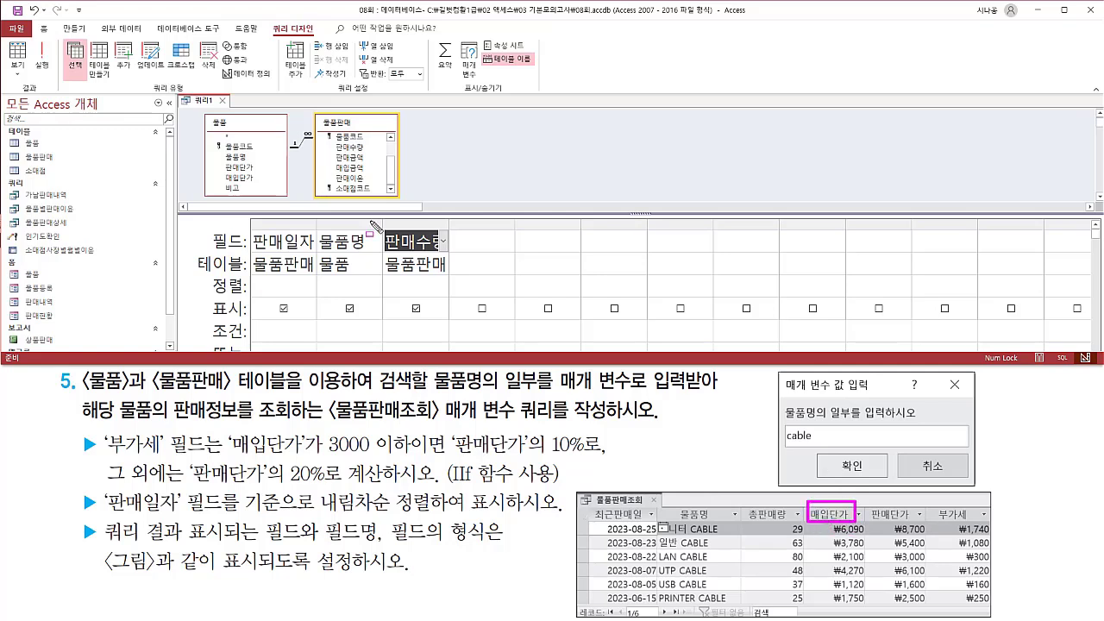
left_click_drag(222, 172, 241, 186)
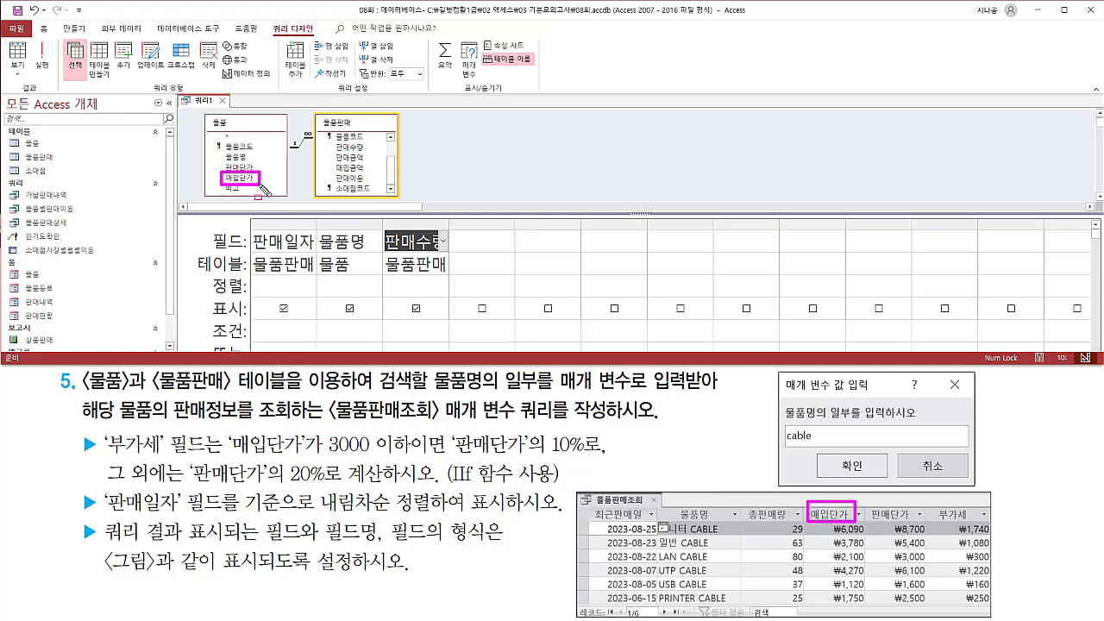
key("Escape")
left_click(242, 178)
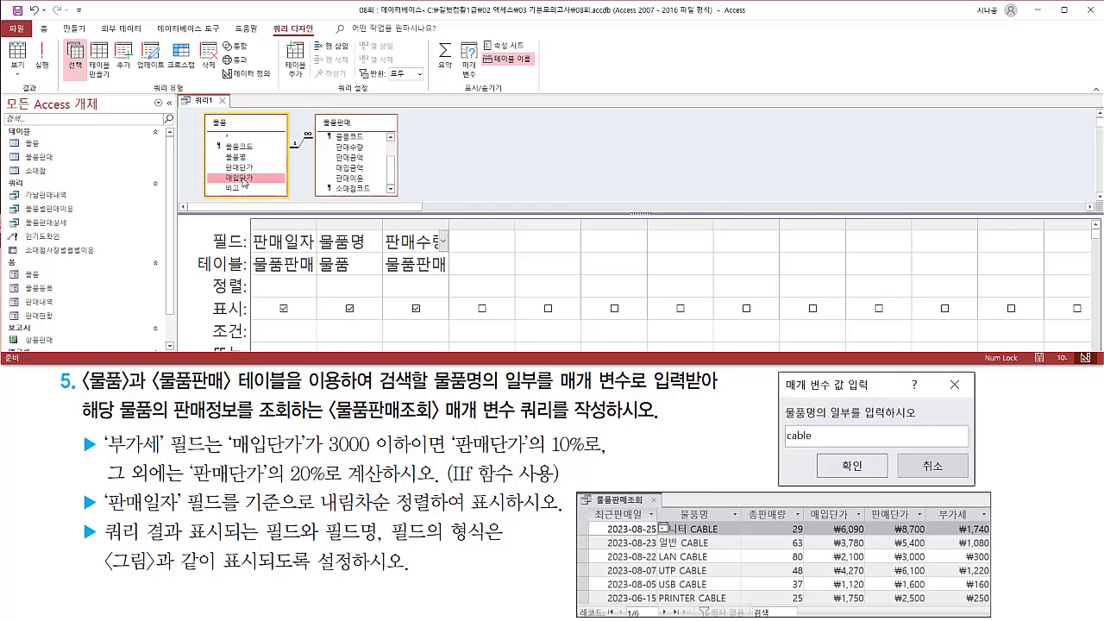
double_click(243, 178)
- Add the 판매단가 field from the 물품 table as the query's fifth column
key("ctrl+shift+d")
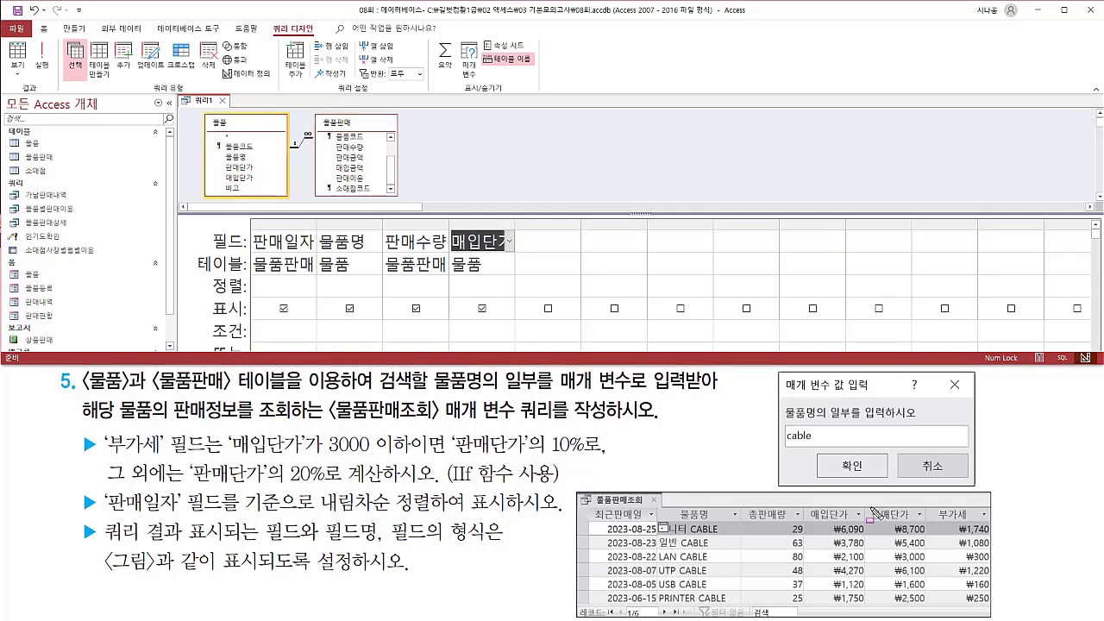
left_click_drag(869, 506, 910, 522)
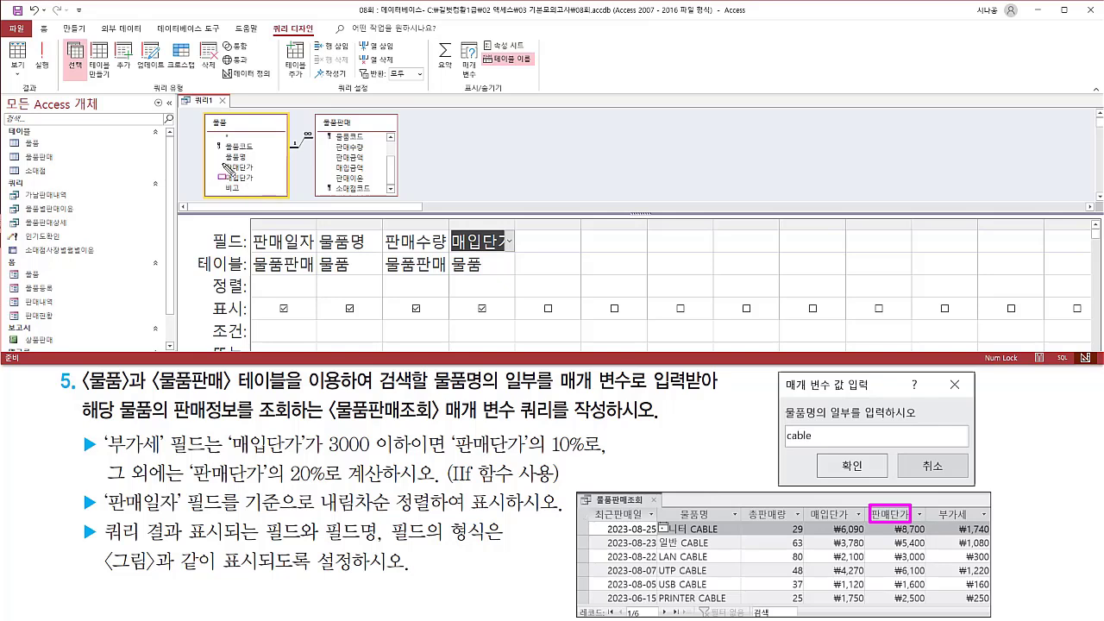
left_click_drag(220, 161, 263, 174)
key("Escape")
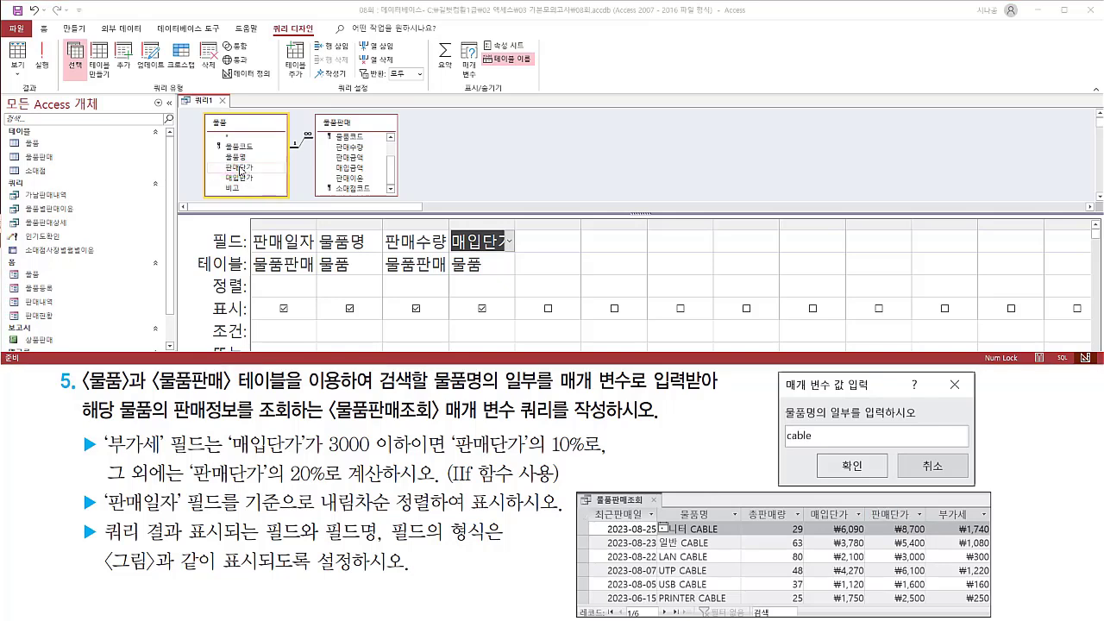
left_click(251, 169)
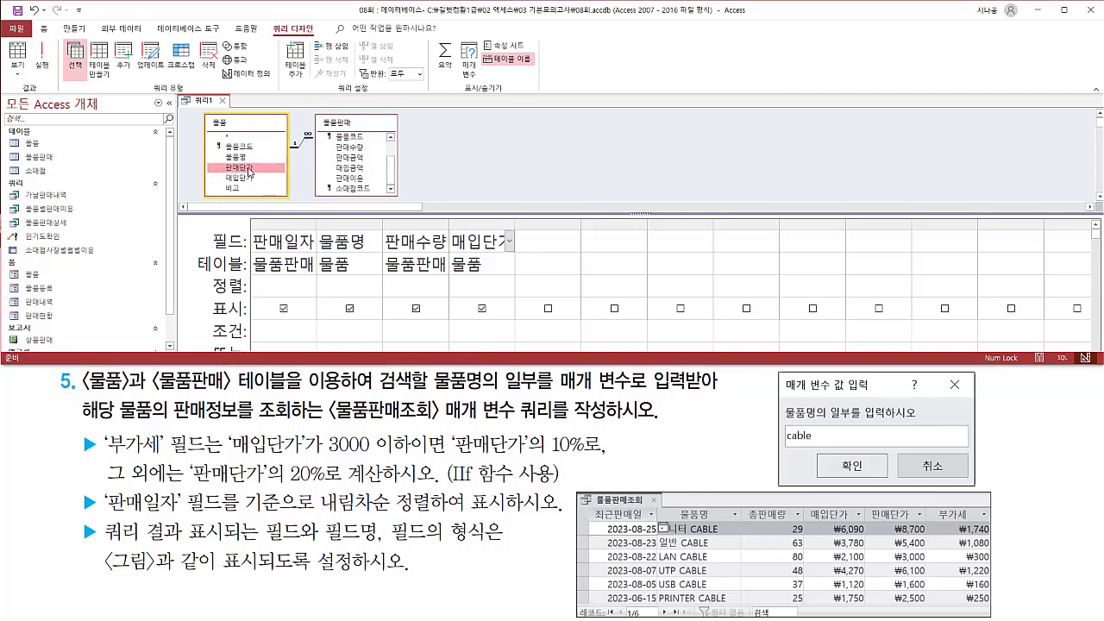
double_click(249, 170)
- Review task 5's 부가세 rule, including its 매입단가 condition, the two 판매단가 rates and the required function
key("ctrl+shift+d")
left_click_drag(933, 505, 978, 524)
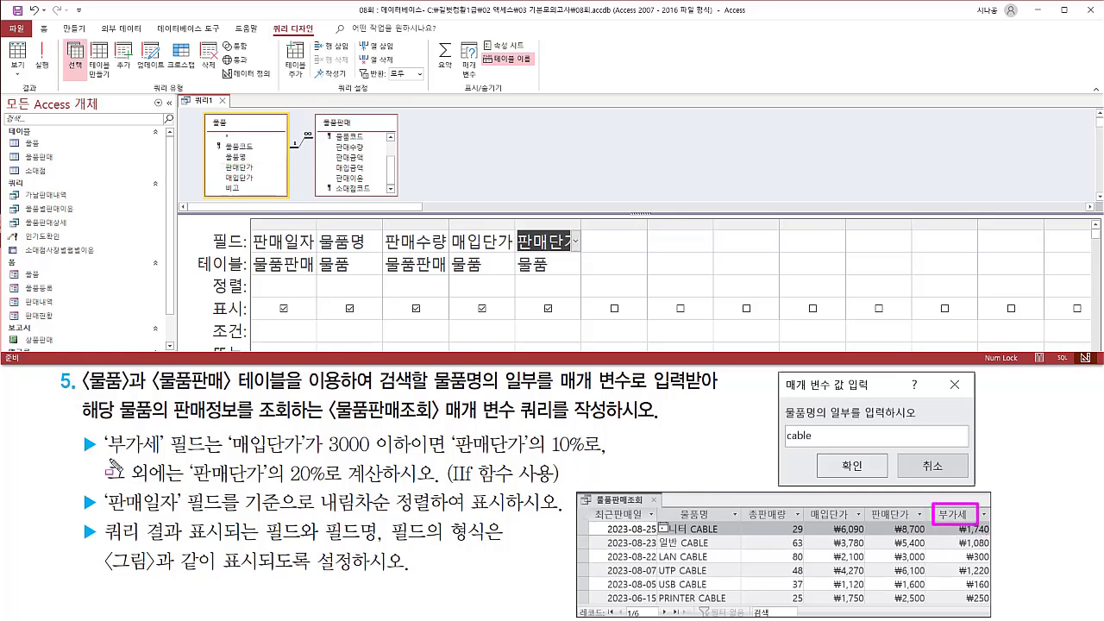
mouse_move(79, 428)
left_mouse_down()
mouse_move(91, 464)
mouse_move(210, 452)
mouse_move(602, 457)
left_mouse_up()
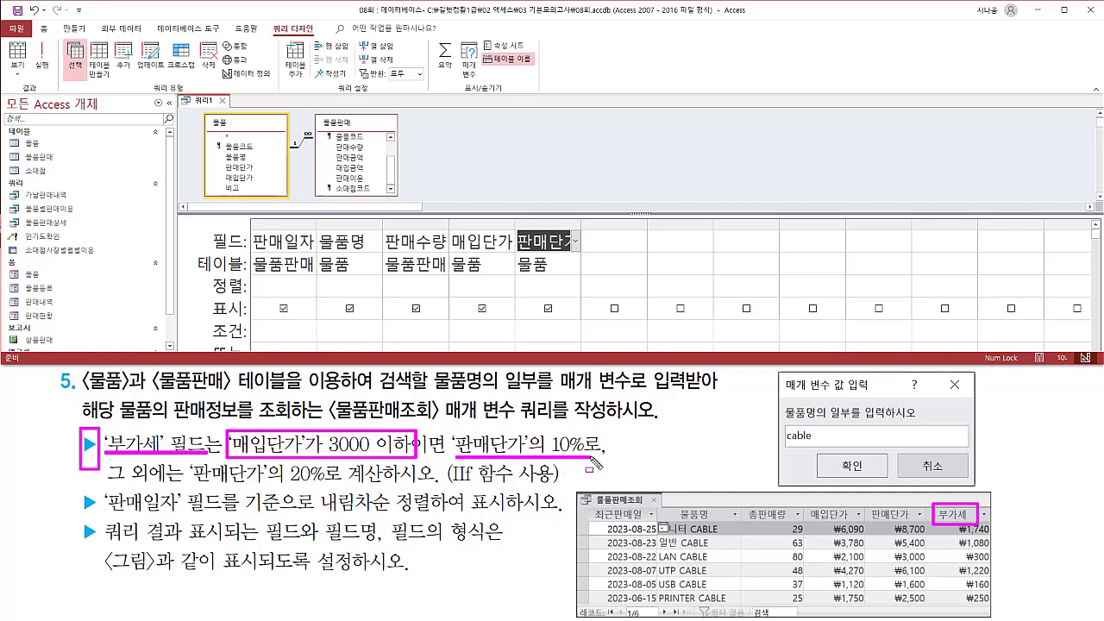
left_click_drag(108, 488, 183, 487)
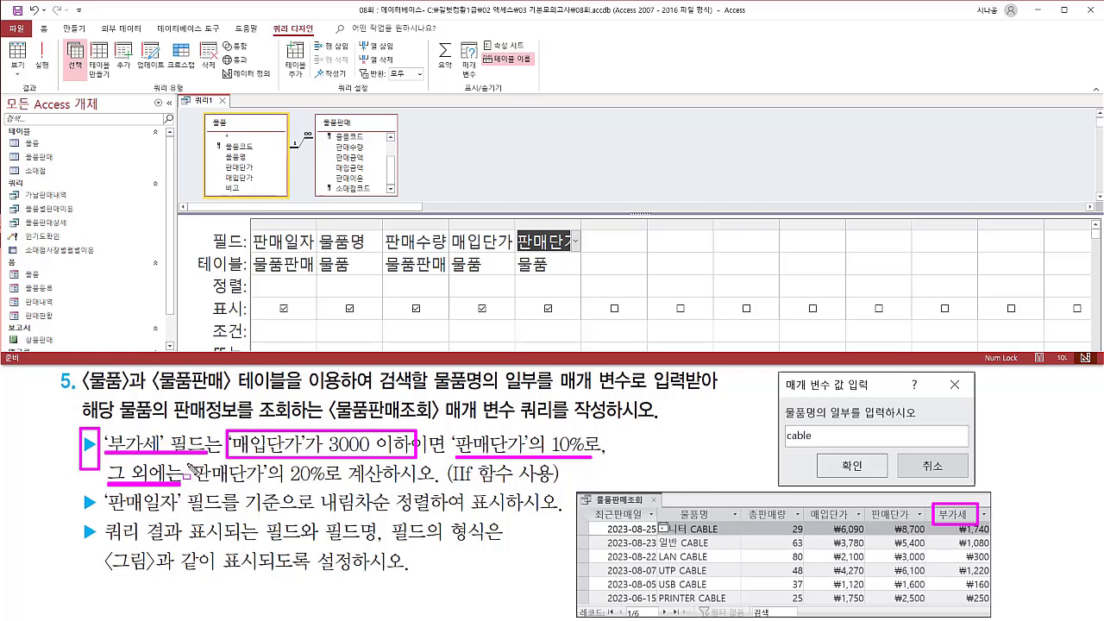
left_click_drag(191, 488, 324, 488)
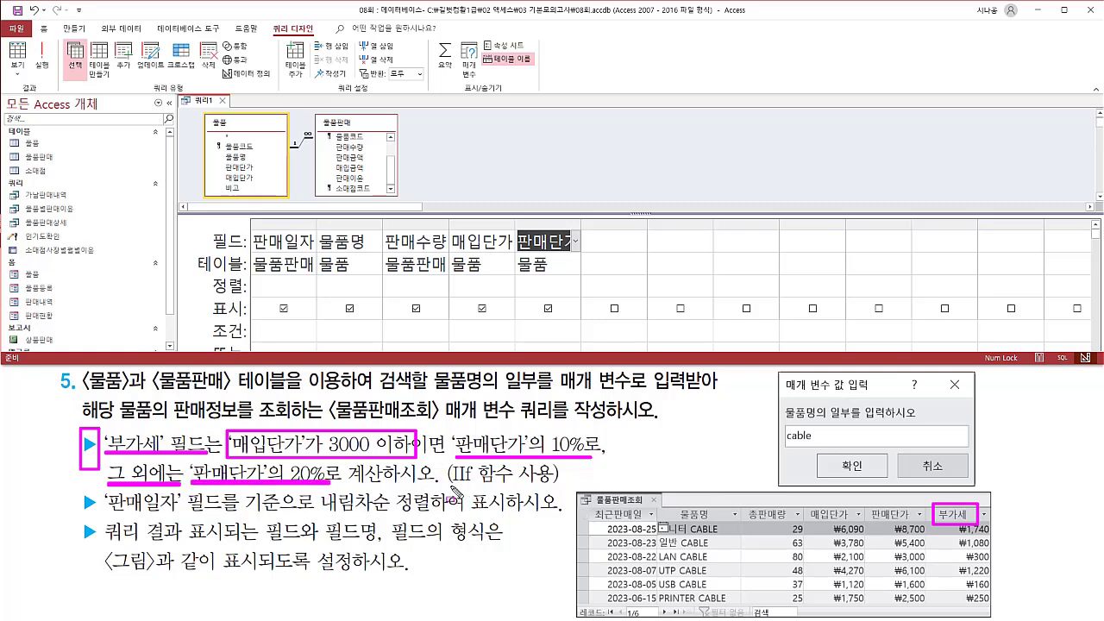
left_click_drag(448, 484, 557, 483)
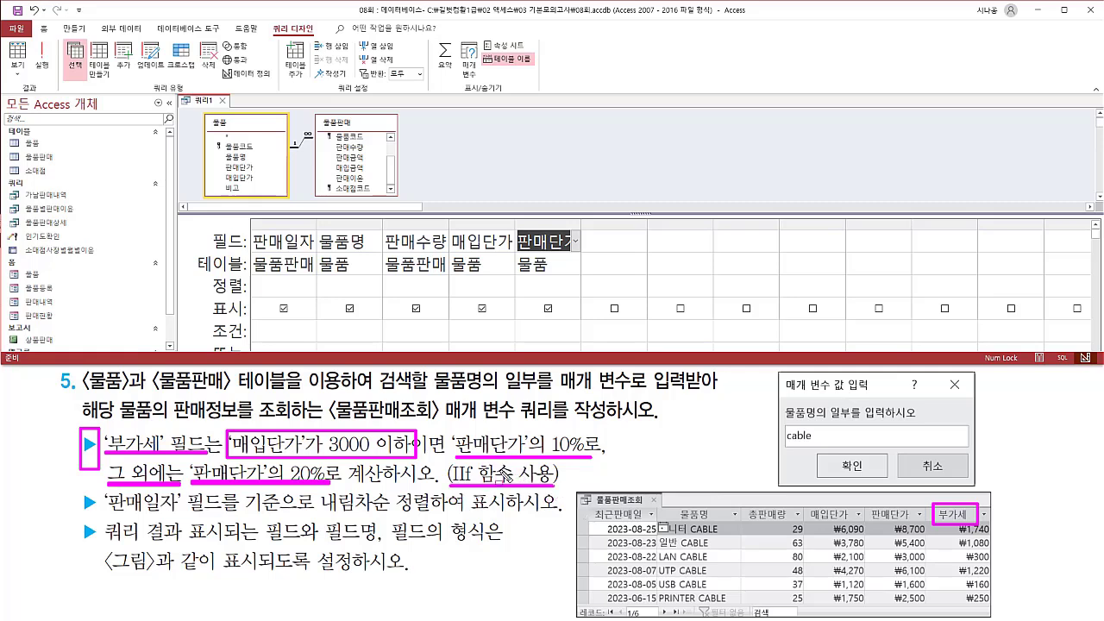
key("e")
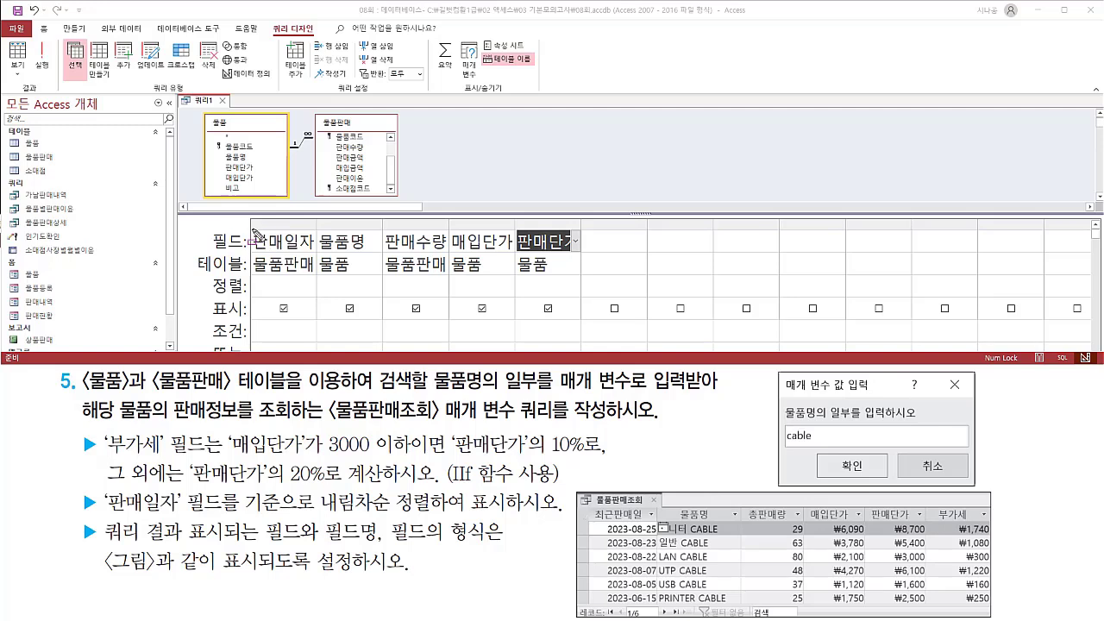
- Compare the query's 판매일자, 판매수량, 매입단가 and 판매단가 columns with the headings and values in task 5's sample result
mouse_move(252, 229)
left_mouse_down()
mouse_move(306, 258)
mouse_move(318, 251)
left_mouse_up()
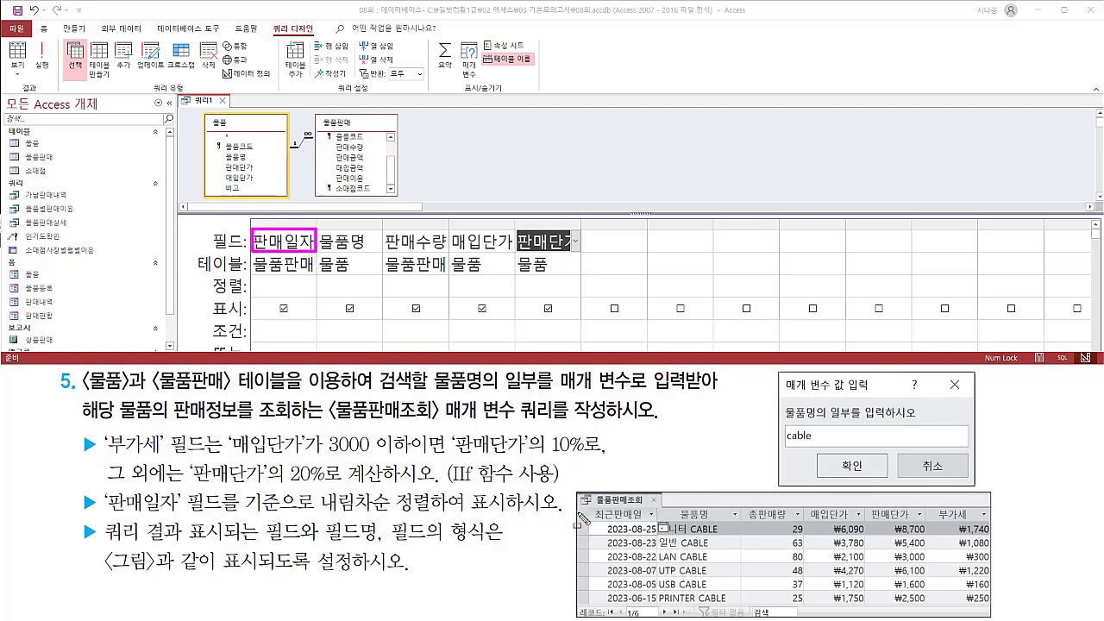
mouse_move(591, 508)
left_mouse_down()
mouse_move(609, 522)
mouse_move(654, 522)
left_mouse_up()
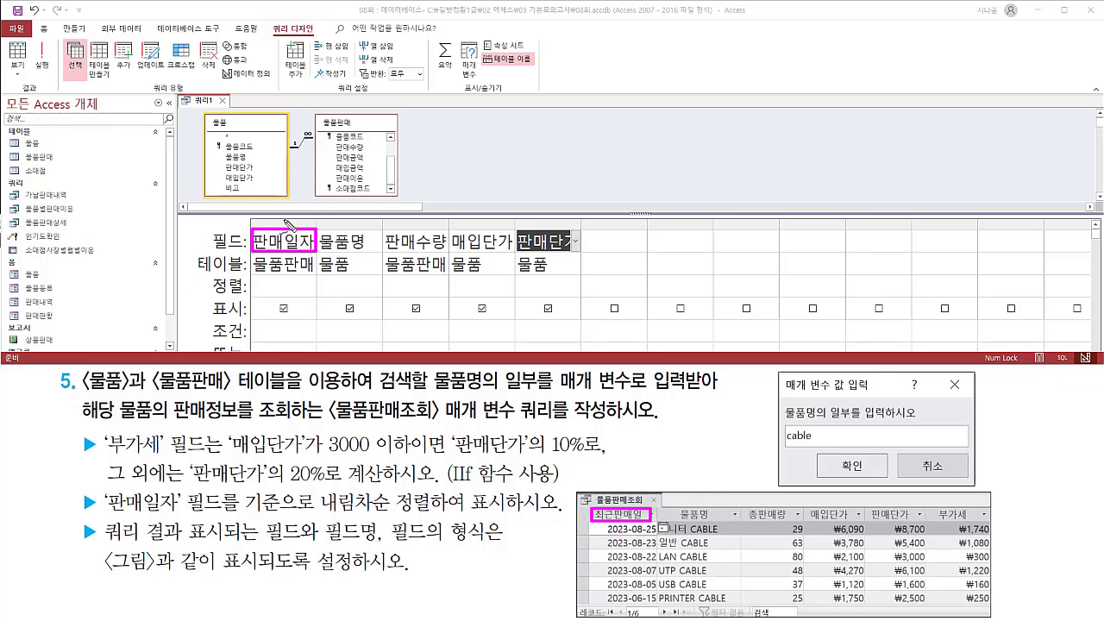
left_click_drag(294, 222, 328, 200)
left_click_drag(761, 499, 783, 479)
mouse_move(413, 224)
left_mouse_down()
mouse_move(422, 231)
mouse_move(442, 193)
left_mouse_up()
left_click_drag(402, 280, 414, 277)
left_click_drag(745, 522, 786, 521)
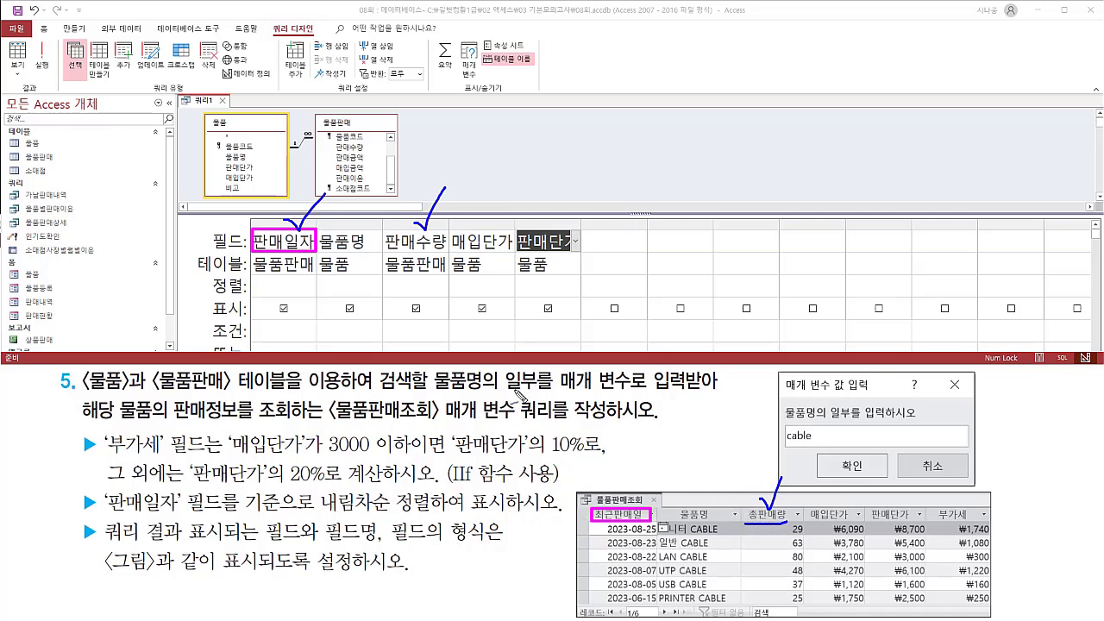
left_click_drag(458, 249, 570, 251)
left_click_drag(832, 528, 834, 594)
left_click_drag(893, 522, 886, 597)
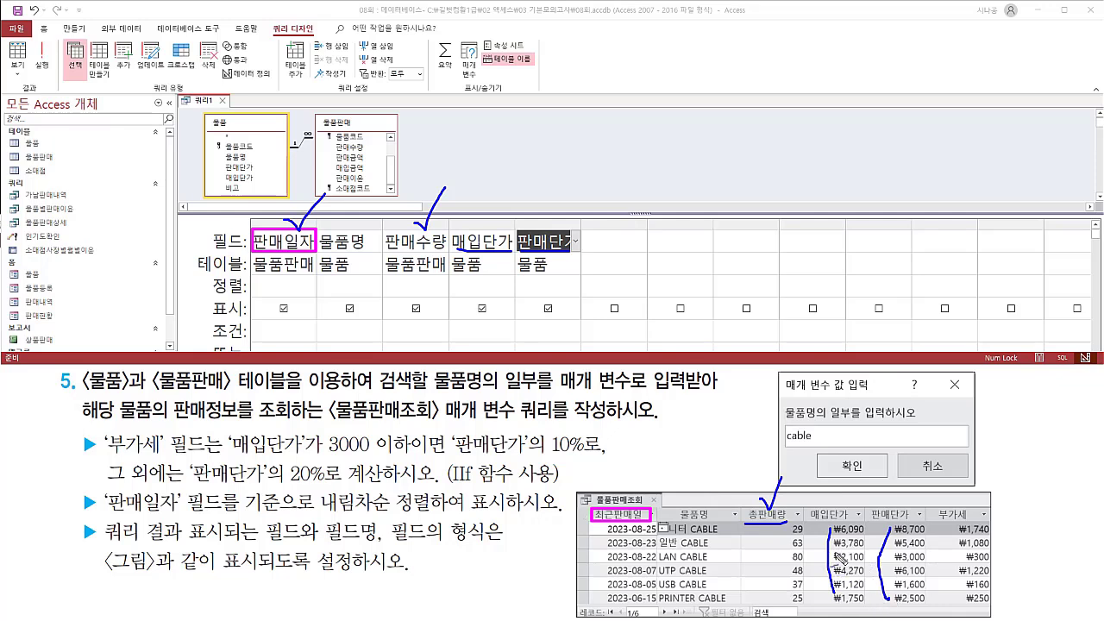
key("Escape")
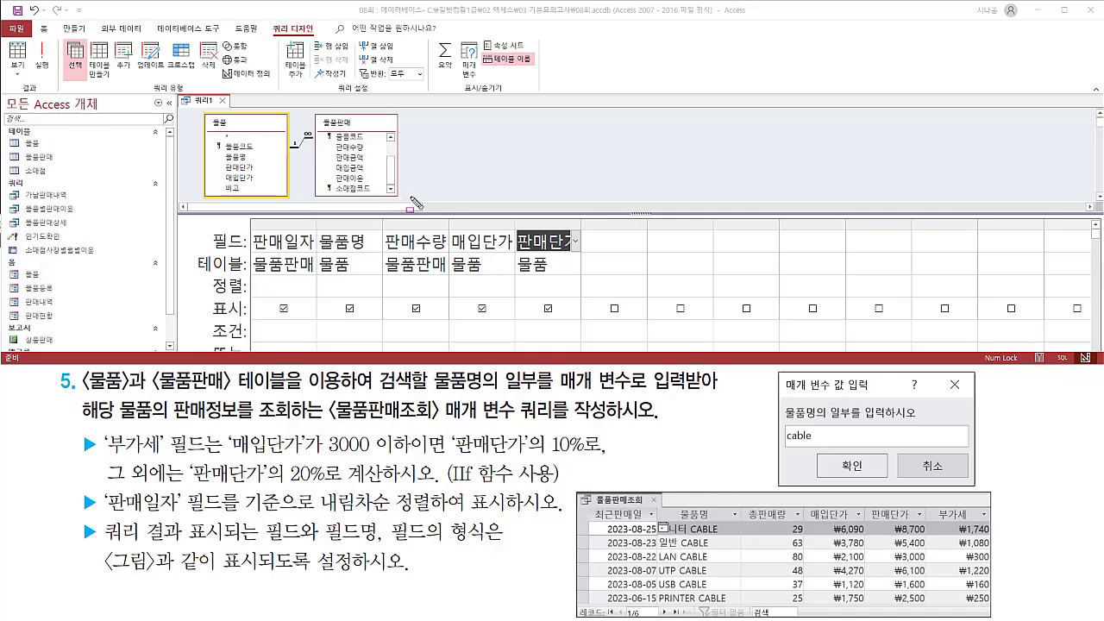
- Turn on the totals (요약) row in the query's design grid
left_click_drag(432, 36, 460, 79)
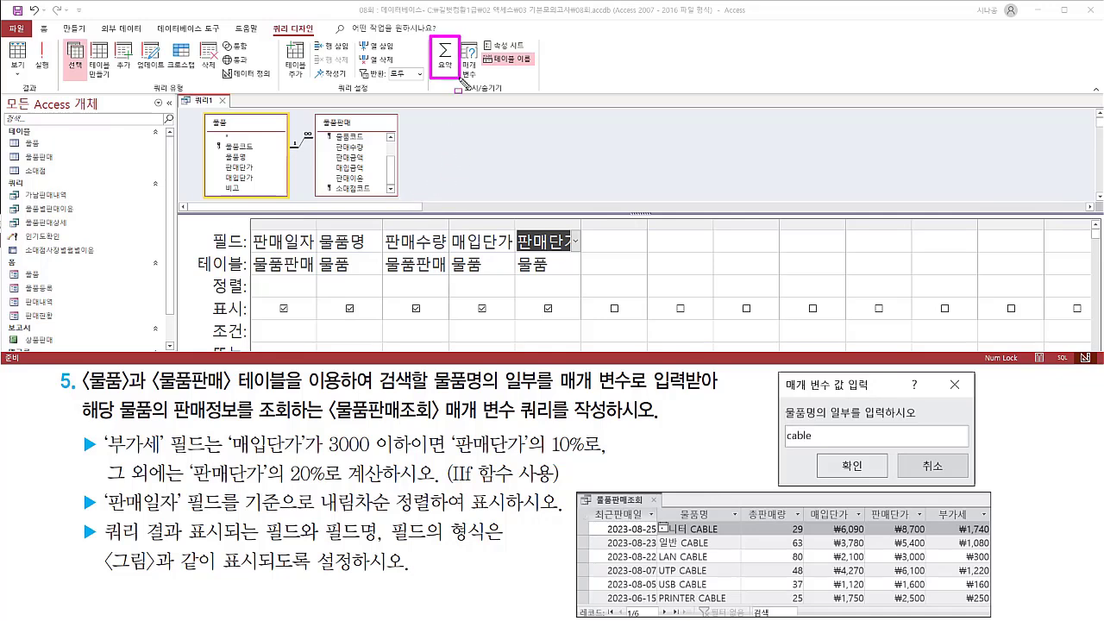
key("Escape")
left_click(444, 56)
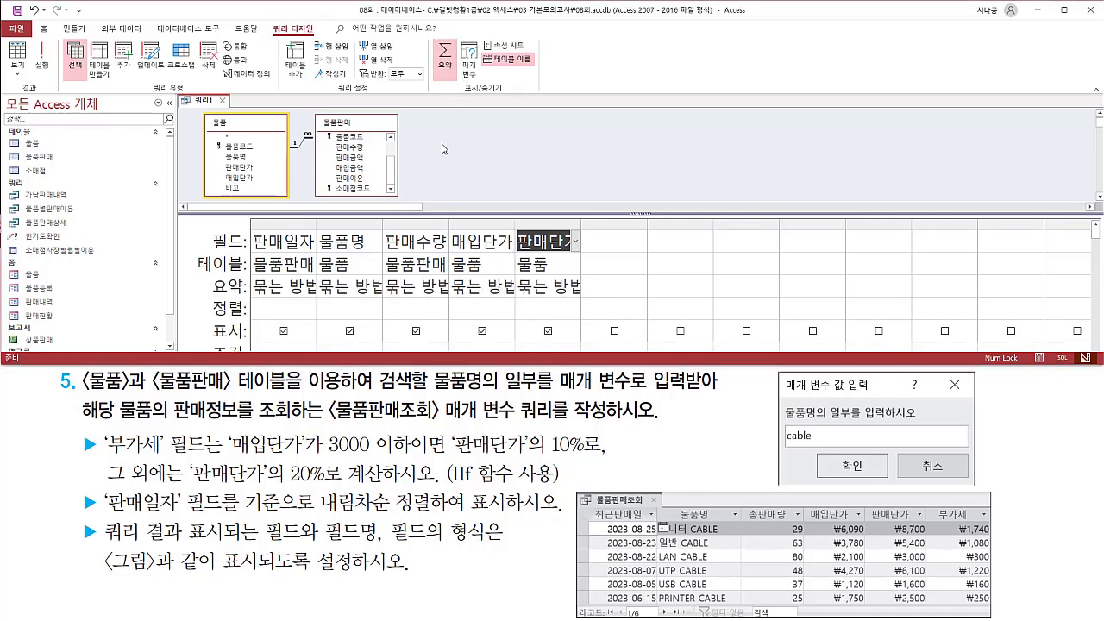
mouse_move(209, 275)
left_mouse_down()
mouse_move(248, 298)
mouse_move(581, 299)
left_mouse_up()
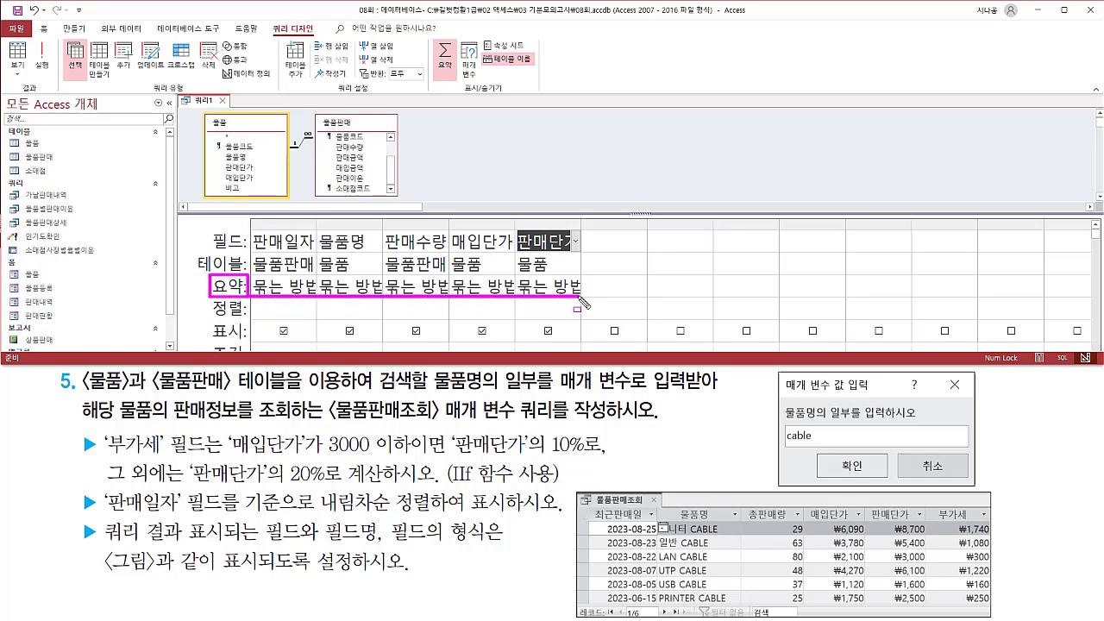
key("Escape")
- Set the 요약 function to 최대값 for 판매일자 and to 합계 for 판매수량
left_click(309, 288)
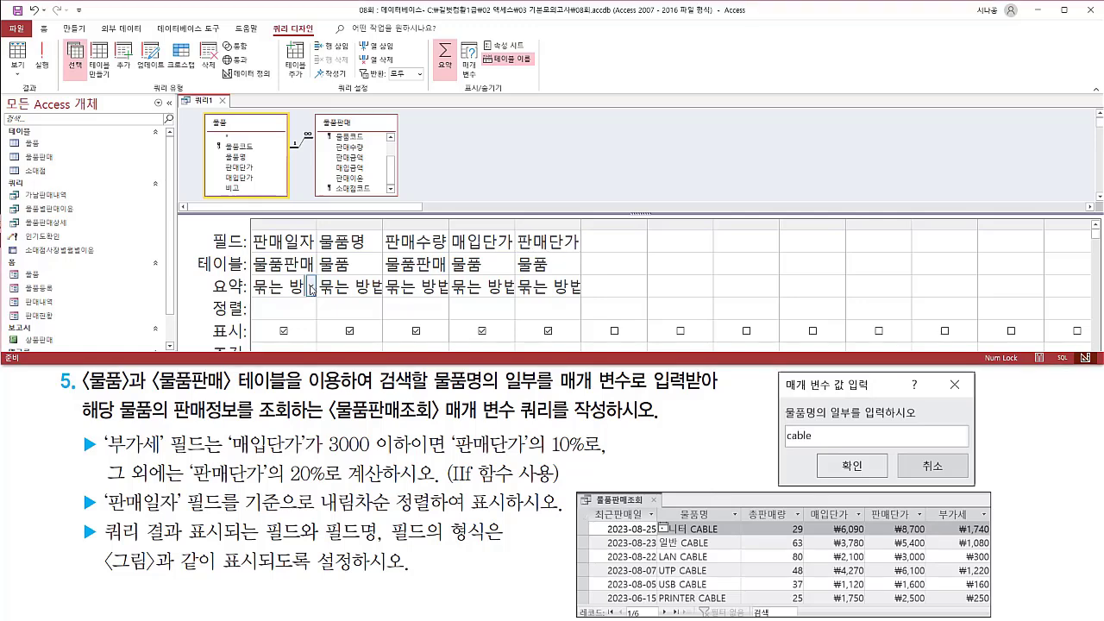
left_click(312, 289)
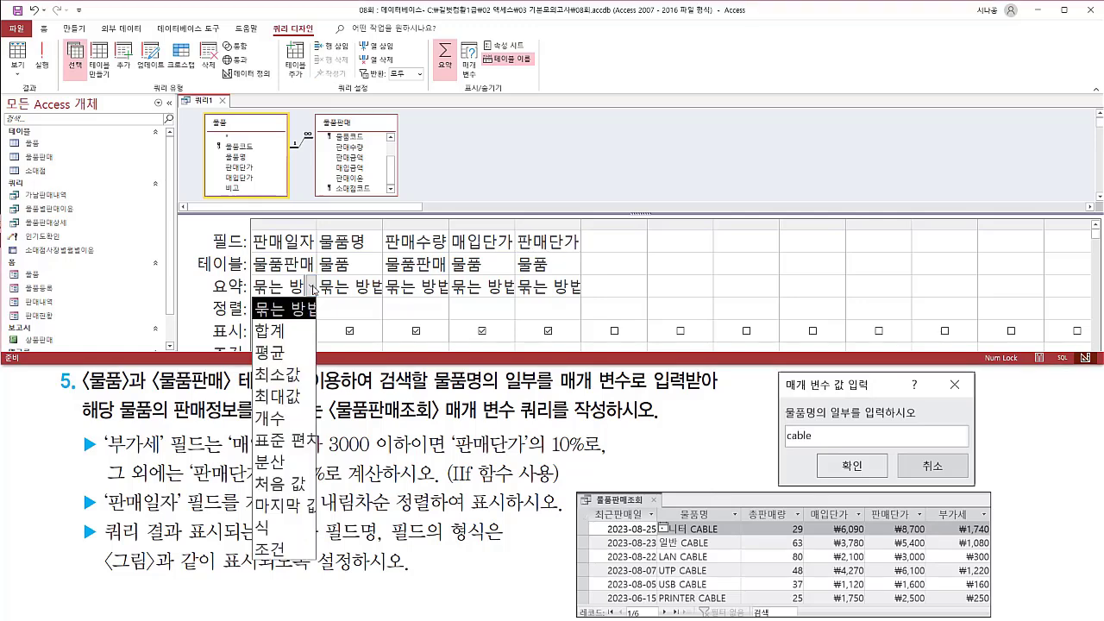
left_click(289, 398)
left_click(436, 287)
left_click(443, 285)
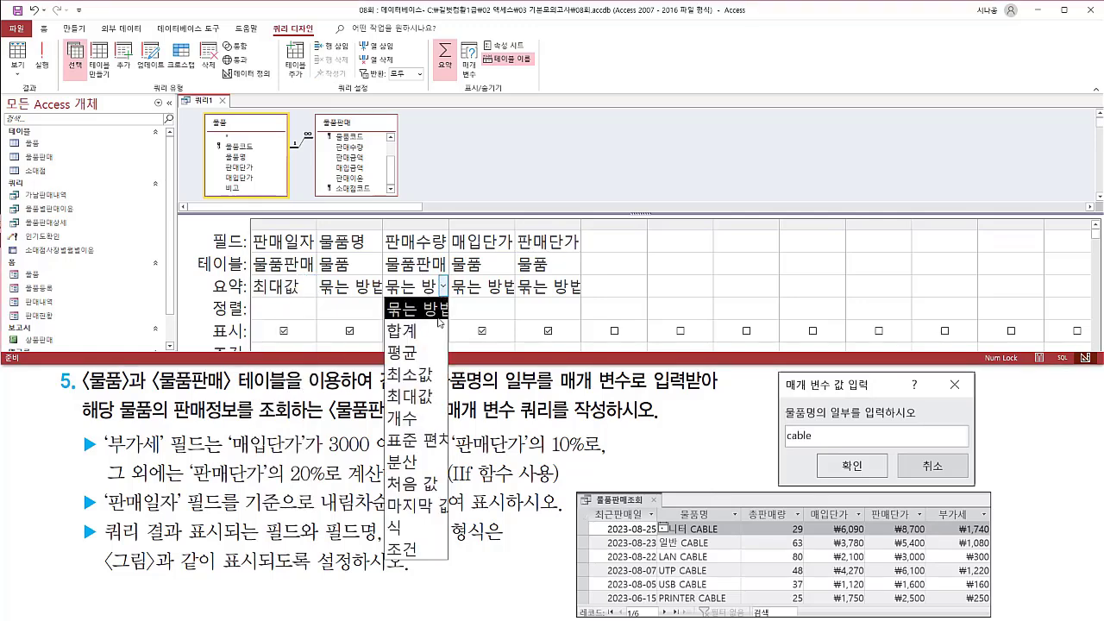
left_click(429, 342)
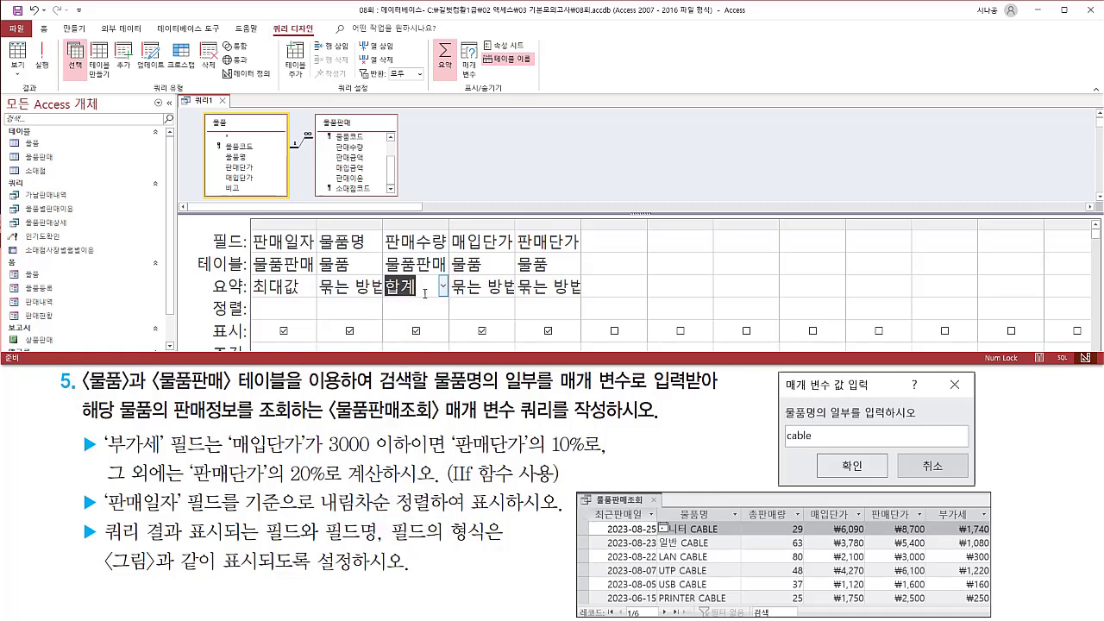
left_click_drag(252, 296, 304, 296)
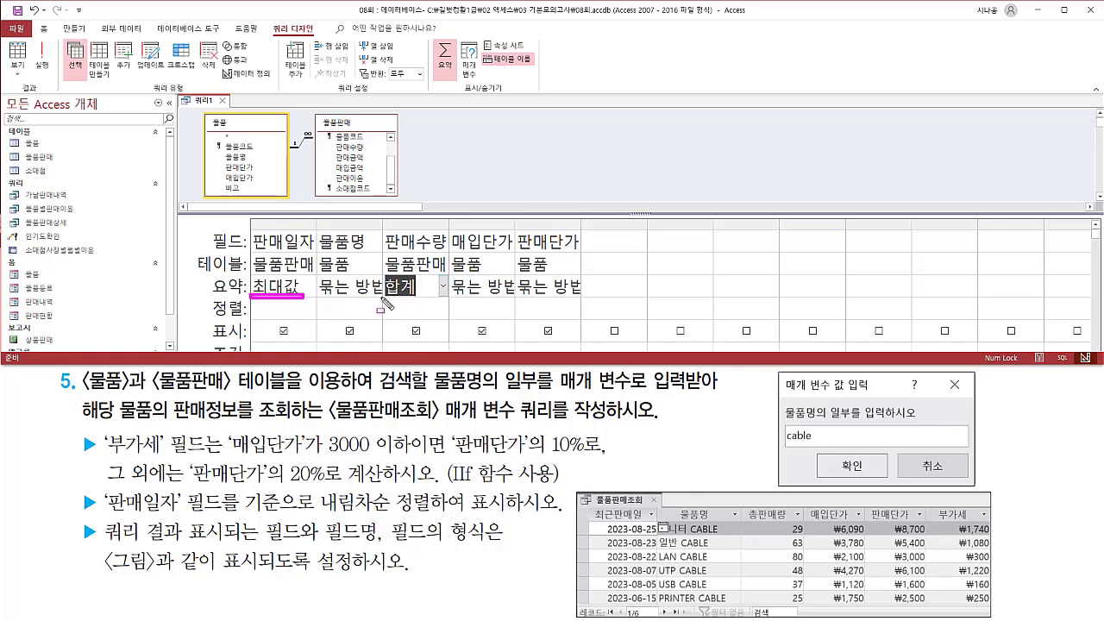
left_click_drag(381, 297, 431, 296)
- Widen the empty sixth column of the design grid to make room for the 부가세 expression
left_click_drag(581, 229, 647, 251)
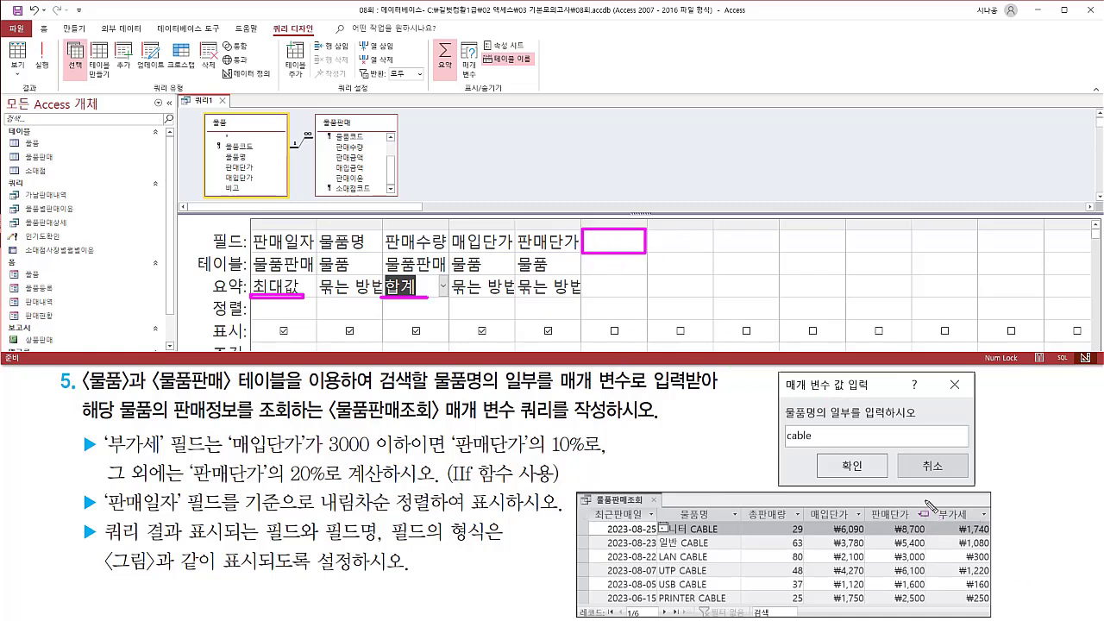
left_click_drag(923, 499, 990, 523)
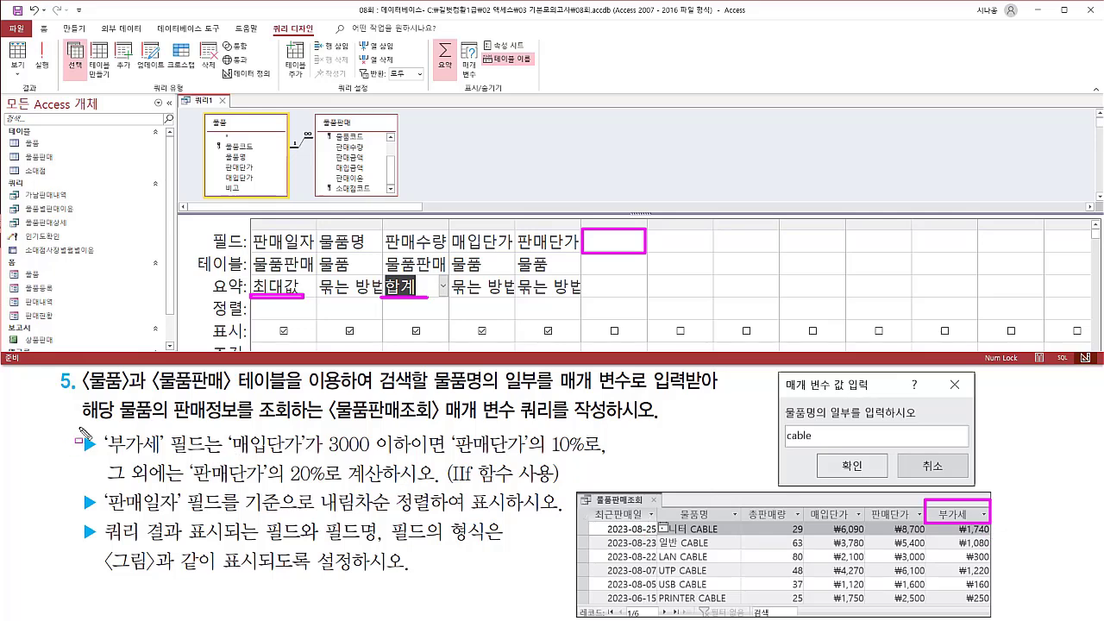
left_click_drag(79, 426, 103, 464)
key("Escape")
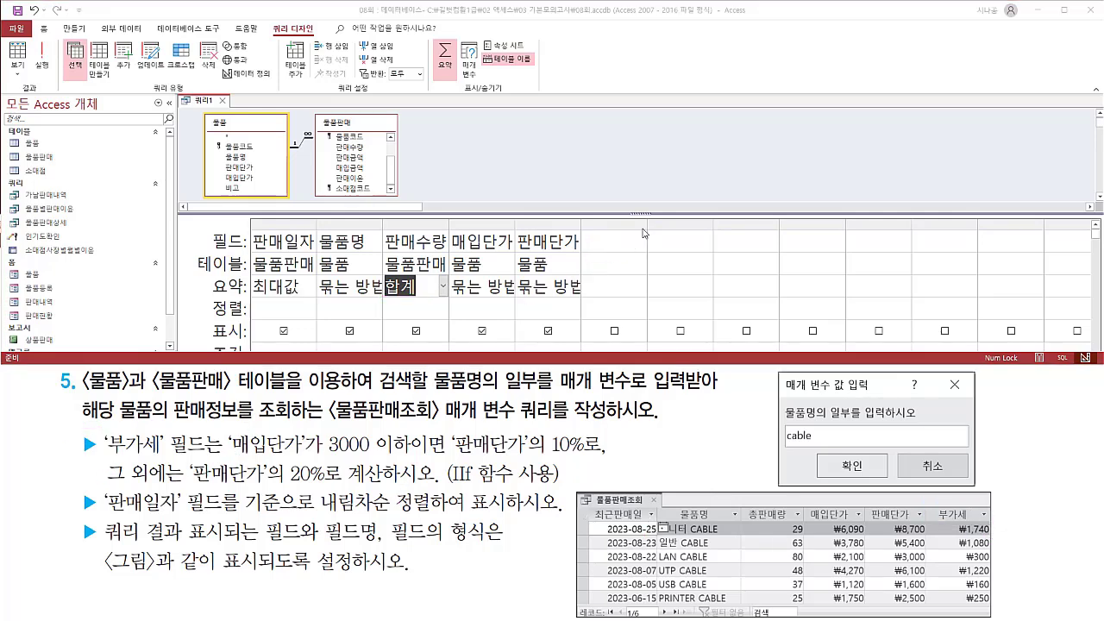
left_click(668, 225)
left_click_drag(668, 224, 1009, 225)
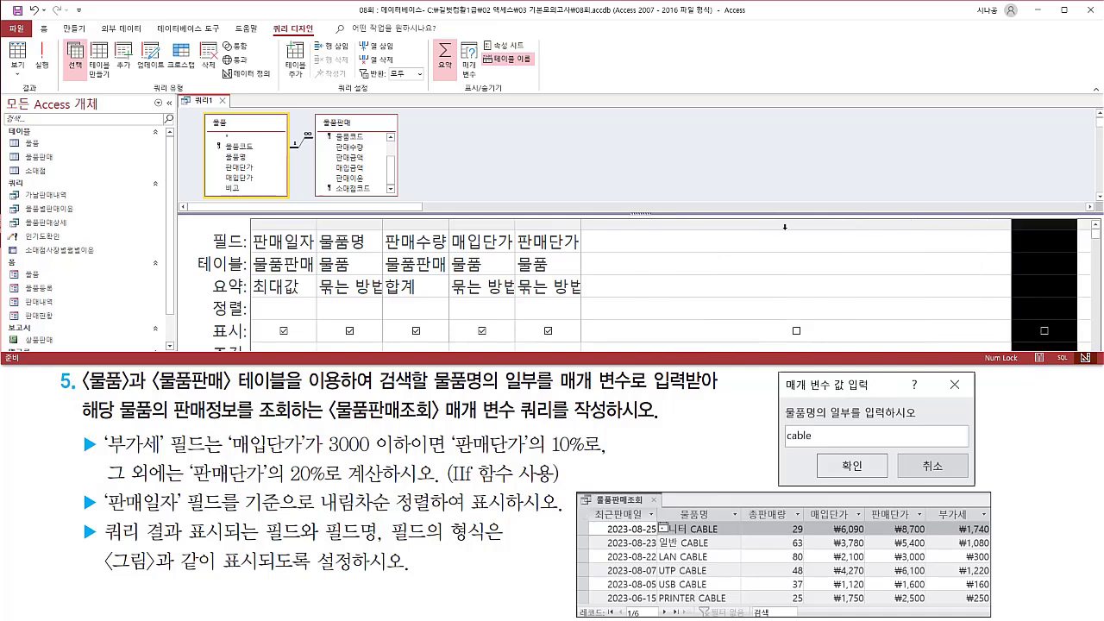
- Begin a calculated field named 부가세 in the empty sixth column of the design grid
left_click(617, 246)
type("ㅂ")
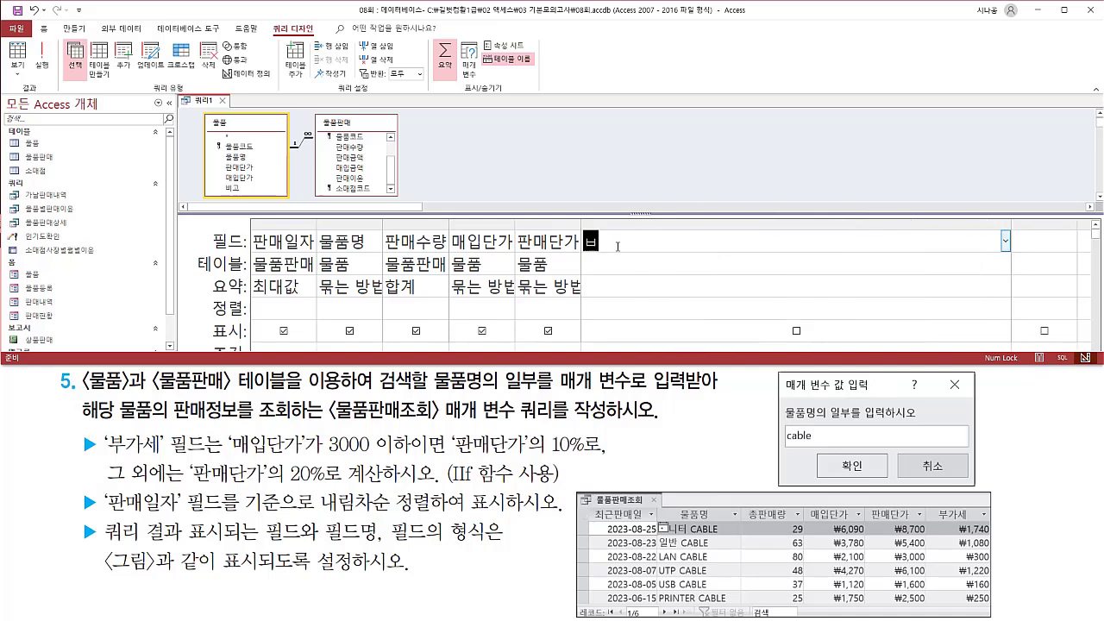
type("가세")
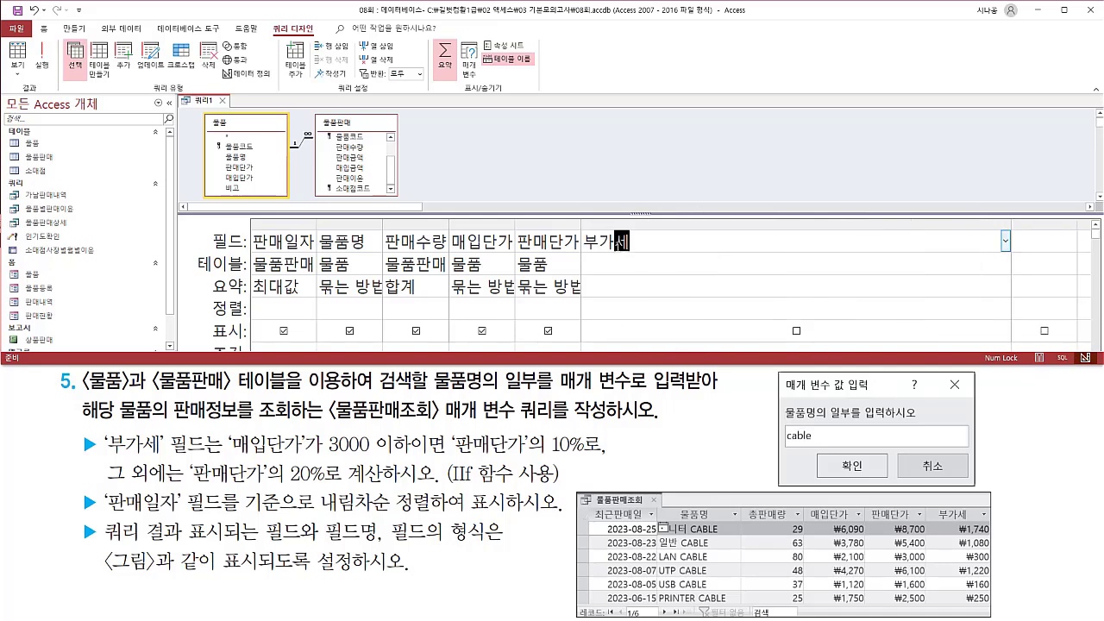
type(":")
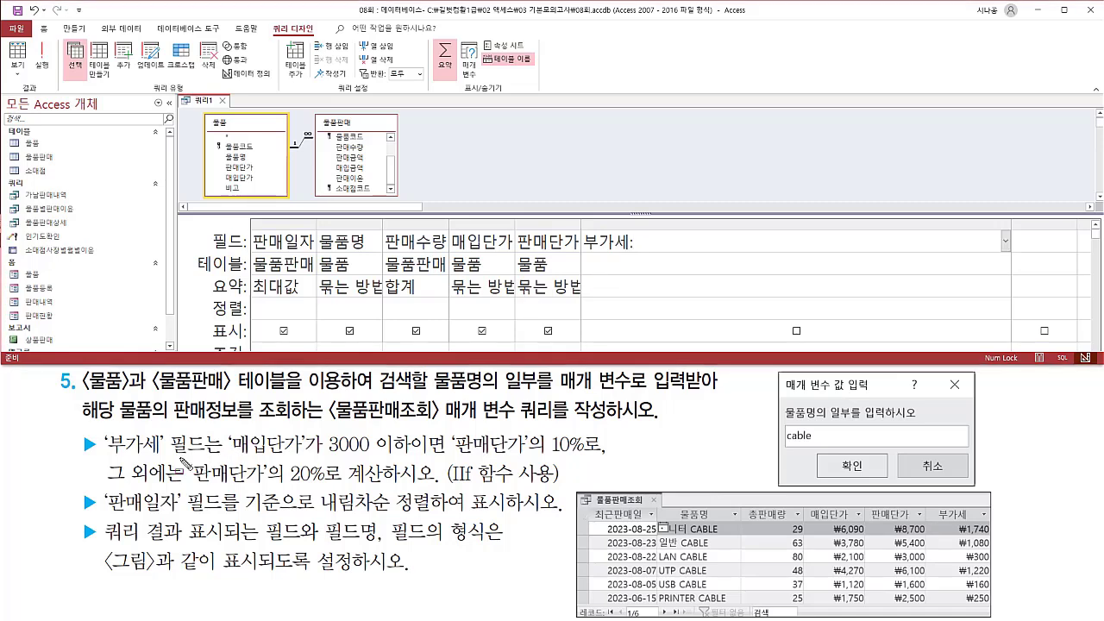
- Complete the 부가세 field with the expression IIf([매입단가]<=3000,[판매단가]*0.1,[판매단가]*0.2), following task 5's first condition
mouse_move(228, 431)
left_mouse_down()
mouse_move(319, 456)
mouse_move(415, 458)
left_mouse_up()
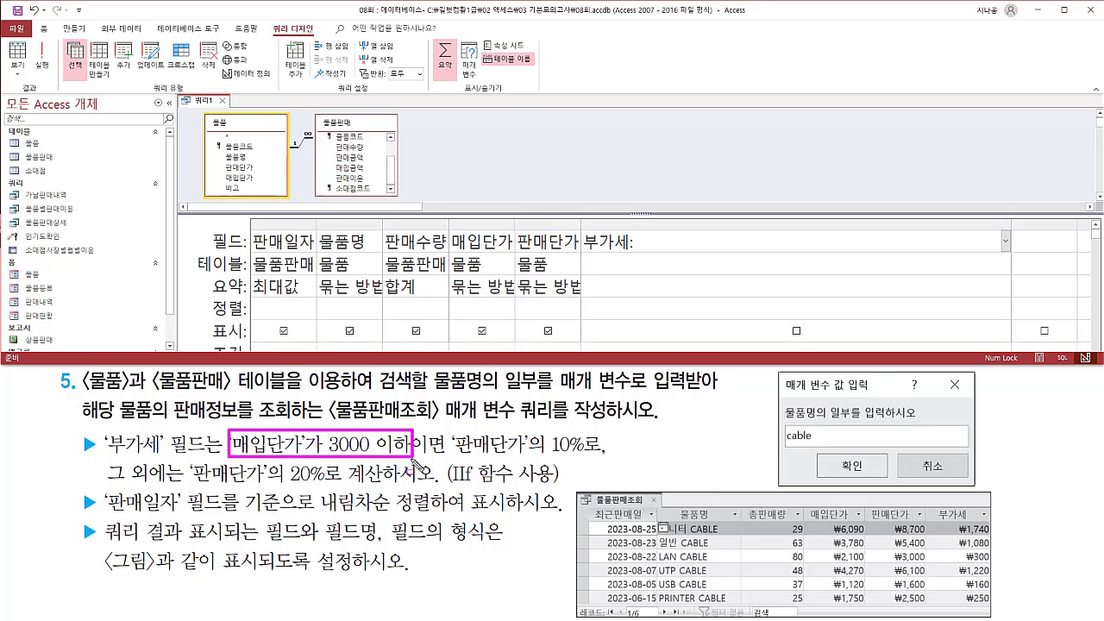
left_click_drag(454, 486, 559, 487)
key("Escape")
left_click(665, 243)
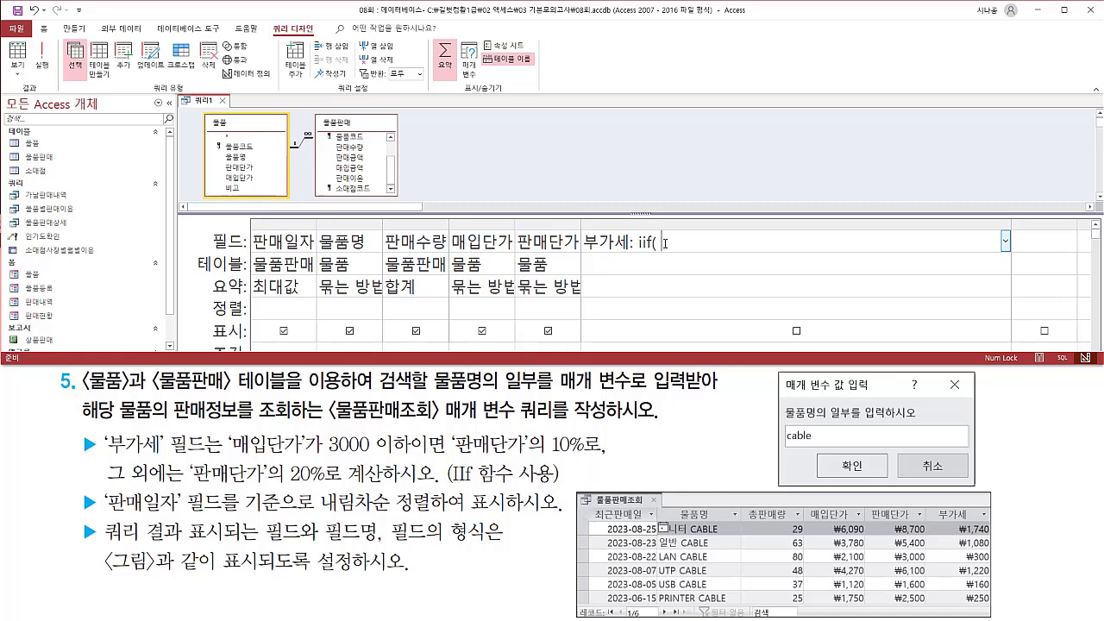
type("iif(매")
type("입단ㄱ")
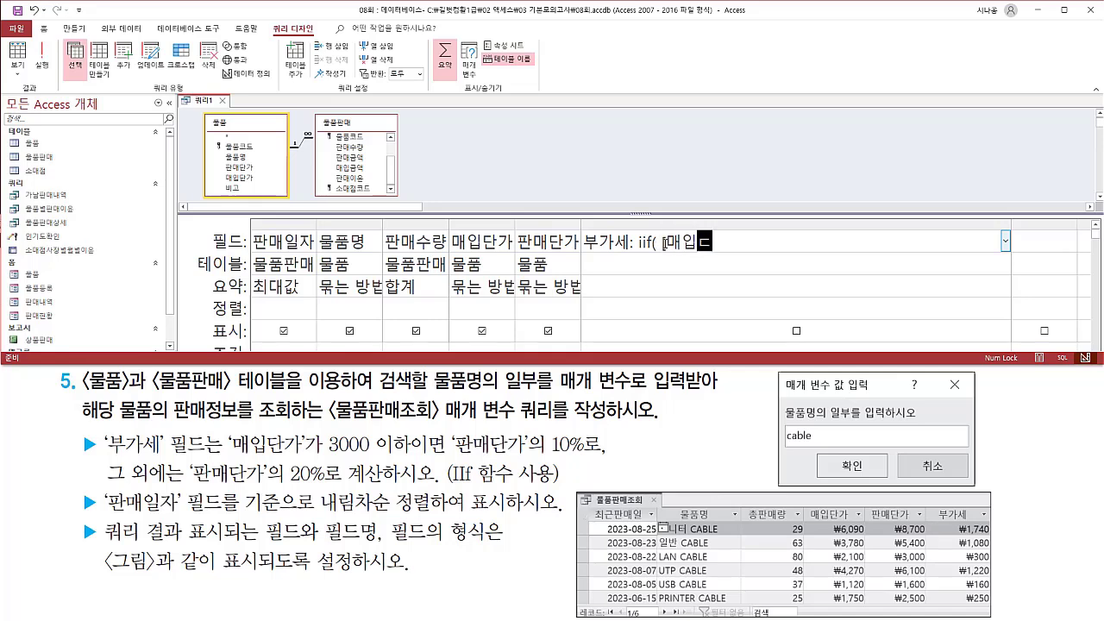
type("]<=3000,")
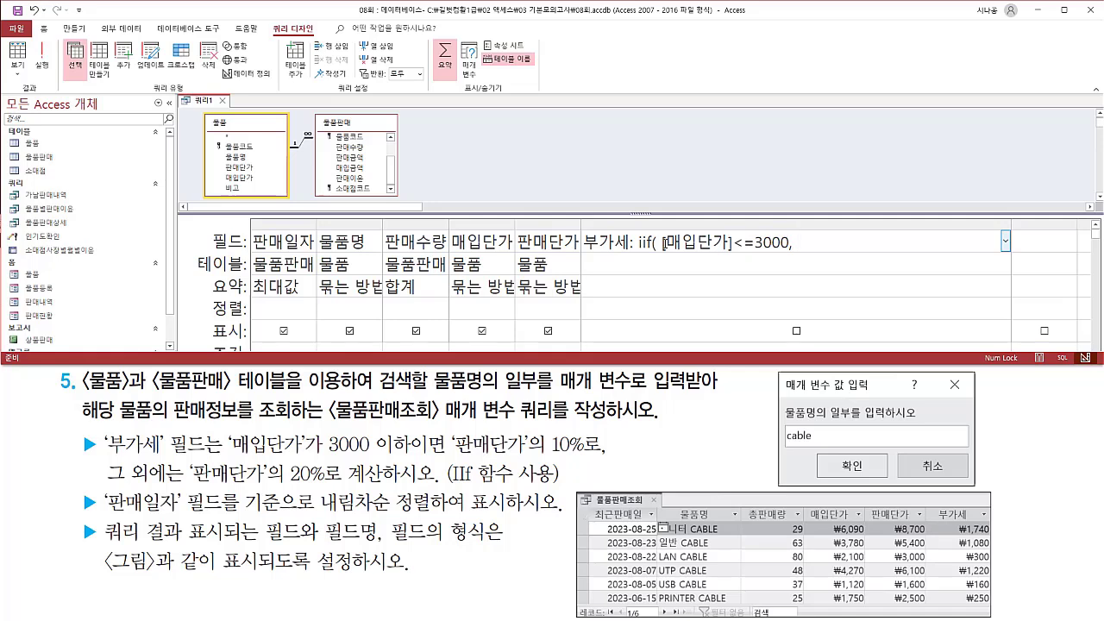
type("판매단가")
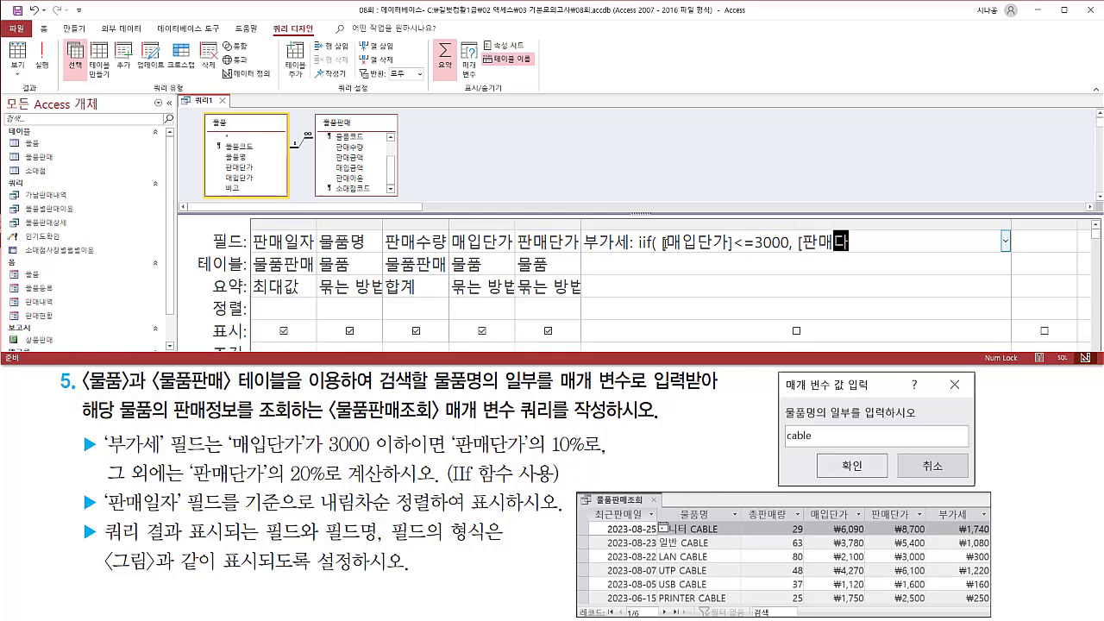
type("]*0.1, [")
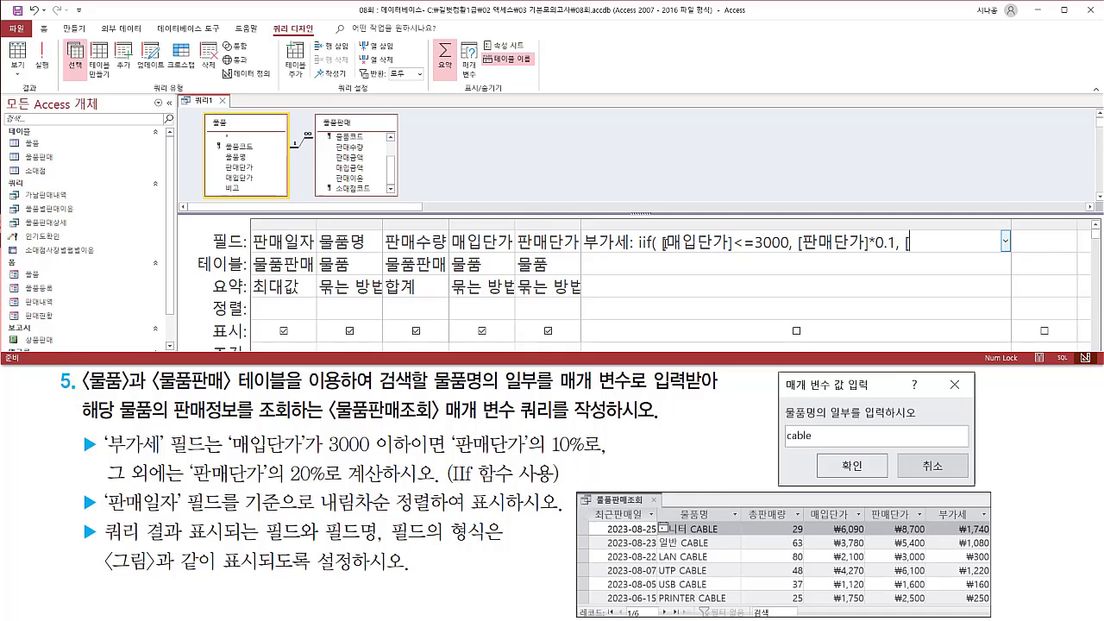
type("판매단가]*0.2")
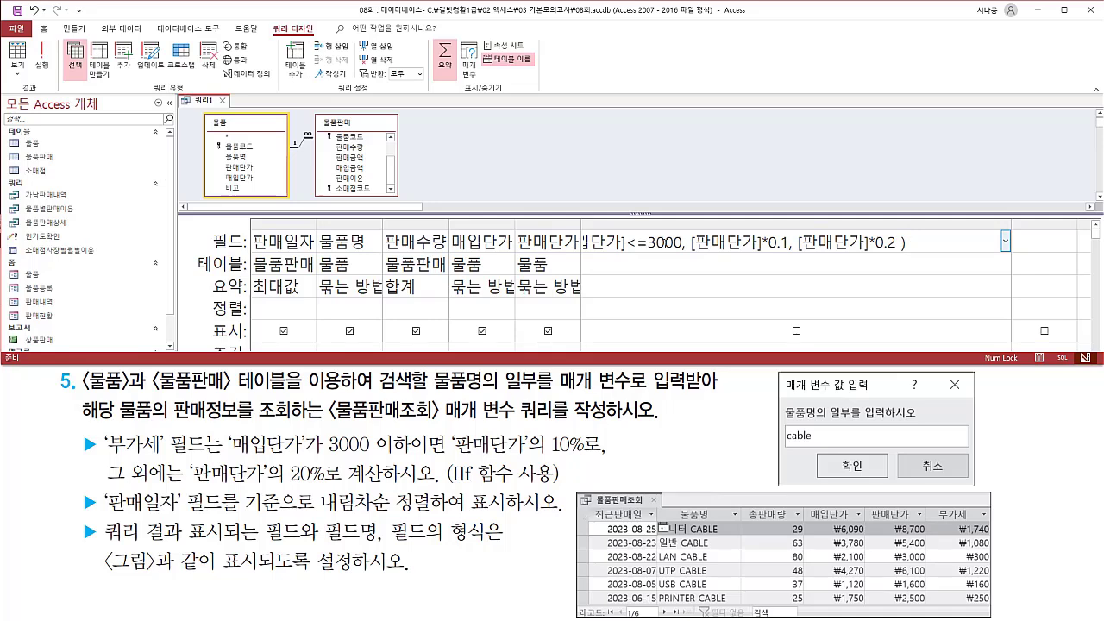
key("Tab")
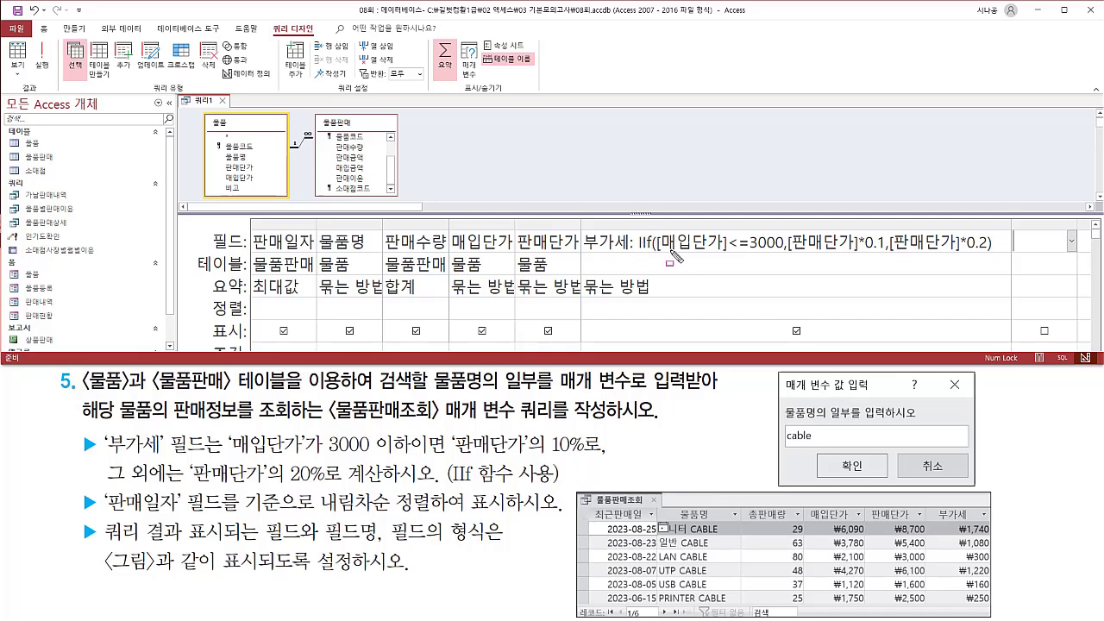
- Set the 요약 function of the 부가세 field to 식
mouse_move(657, 257)
left_mouse_down()
mouse_move(785, 255)
mouse_move(786, 229)
left_mouse_up()
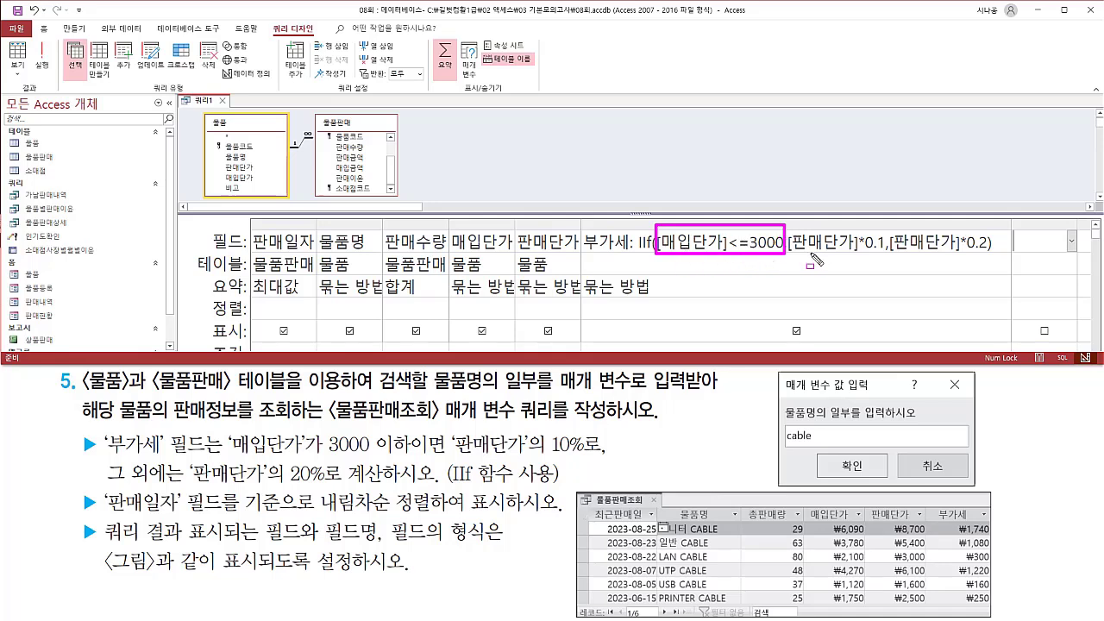
left_click_drag(787, 257, 884, 258)
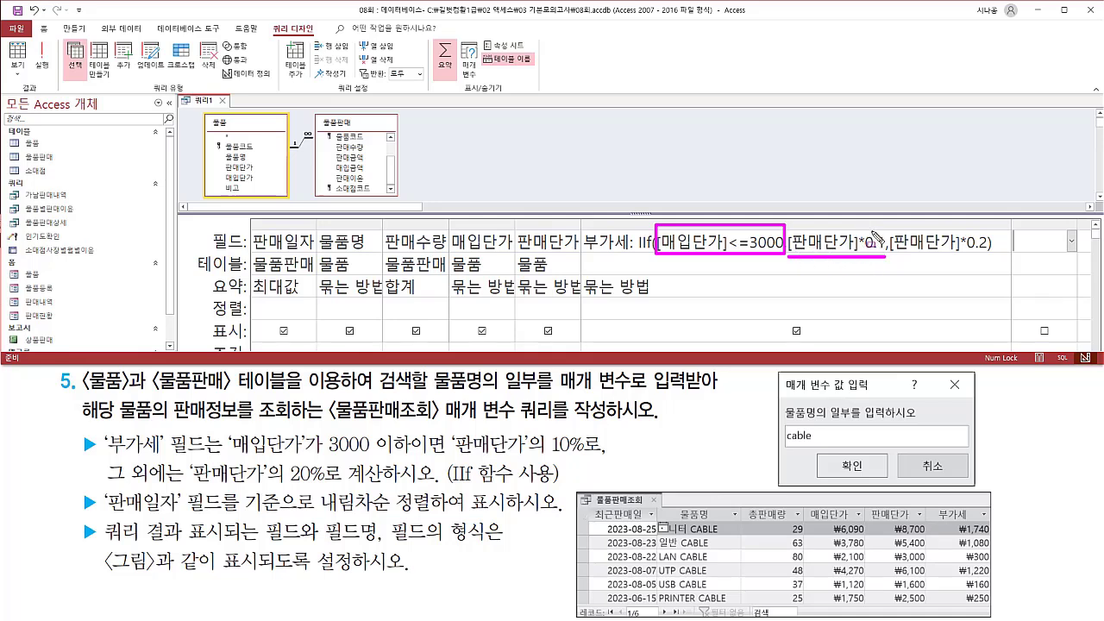
left_click_drag(891, 255, 982, 255)
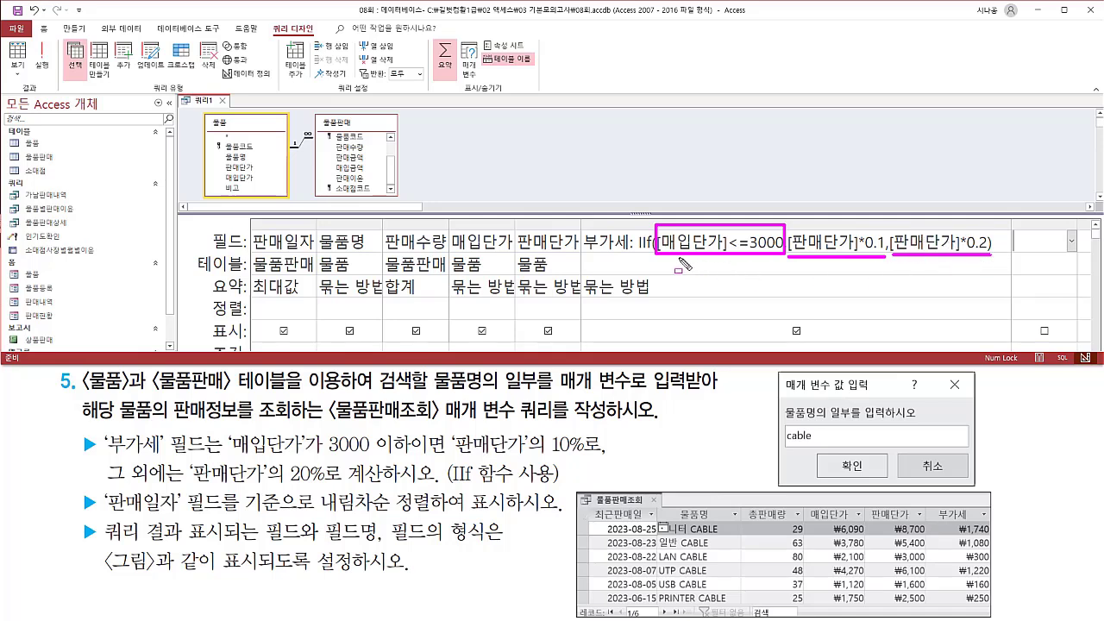
key("e")
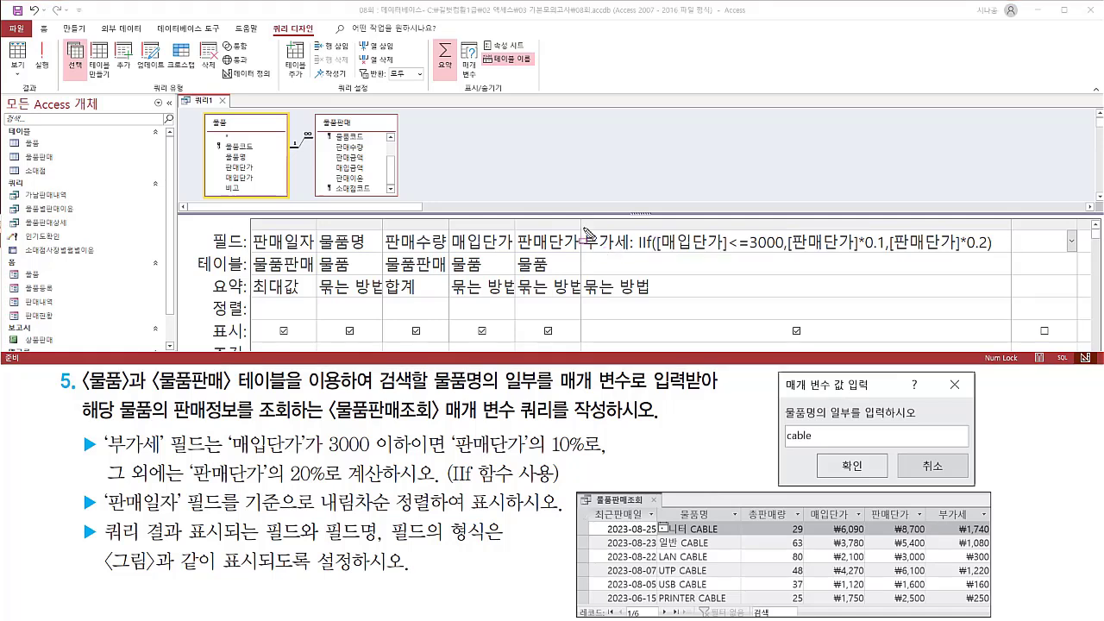
mouse_move(583, 228)
left_mouse_down()
mouse_move(633, 260)
mouse_move(993, 253)
left_mouse_up()
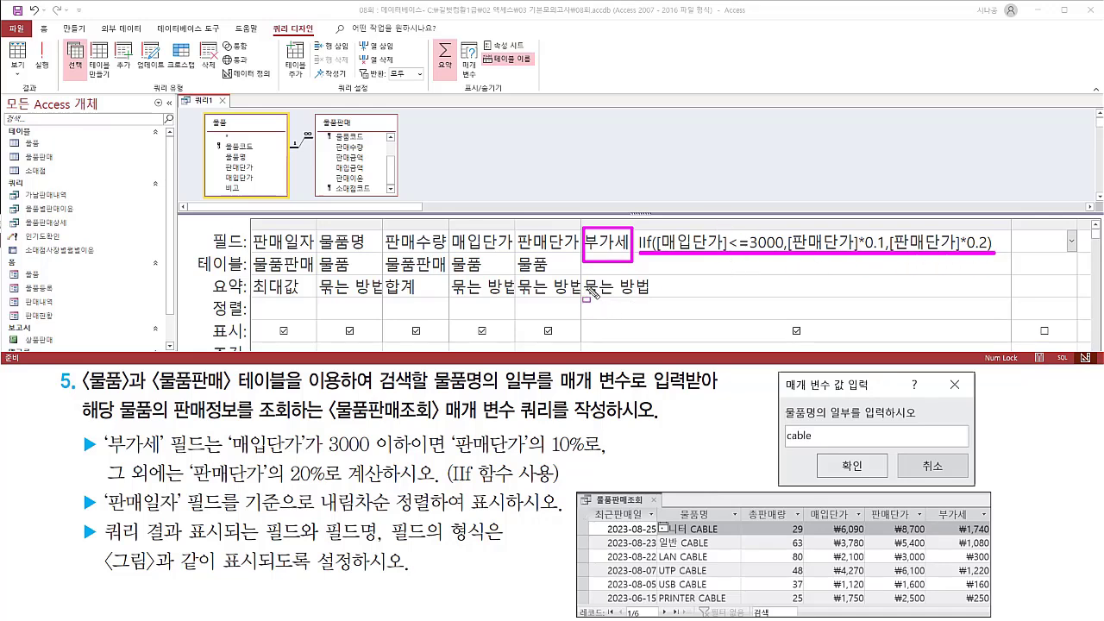
left_click_drag(583, 274, 654, 298)
key("Escape")
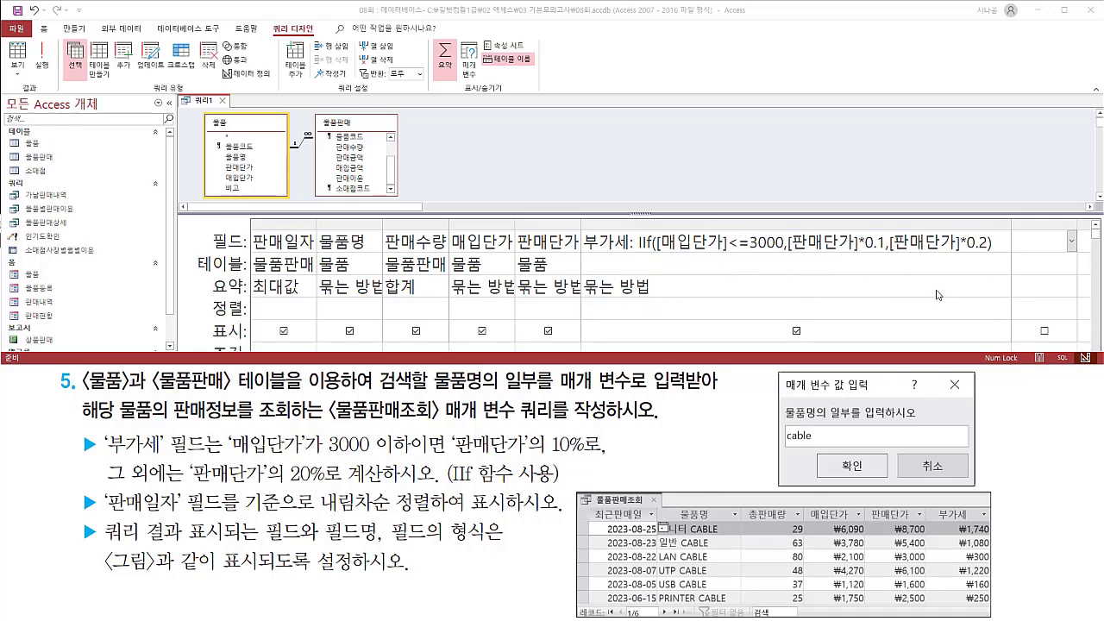
left_click(1006, 286)
left_click(1006, 286)
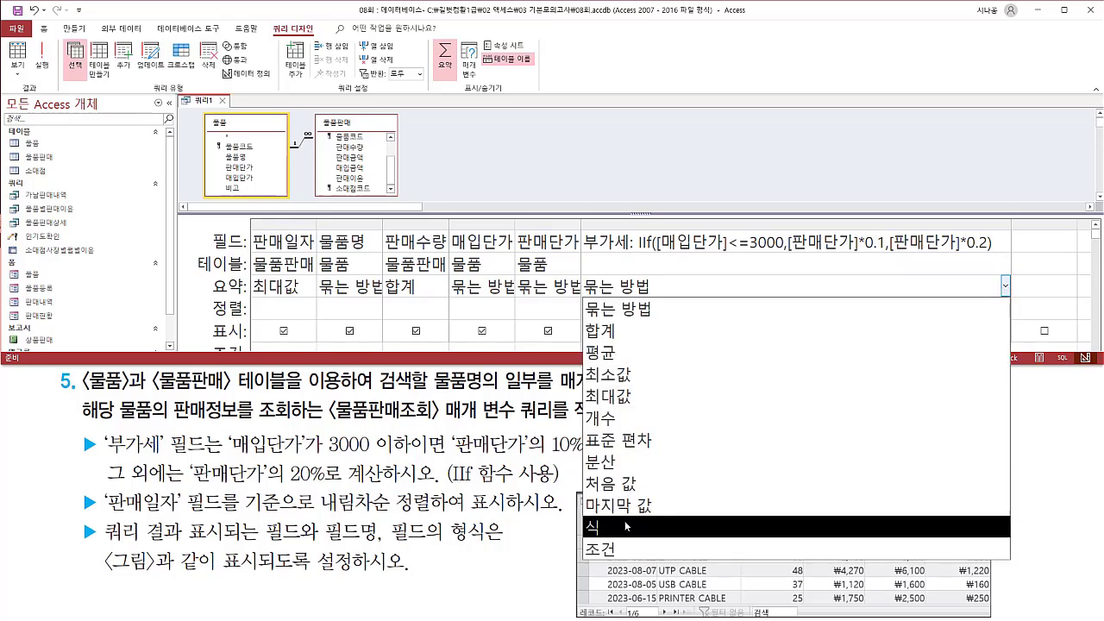
left_click(627, 526)
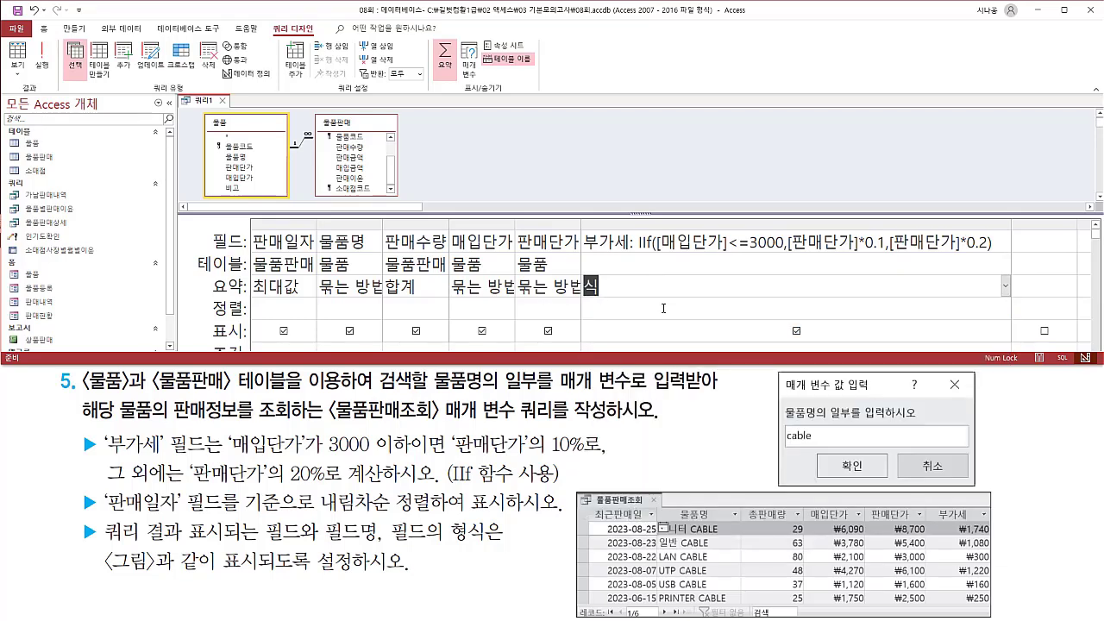
- Set the 판매일자 field's sort order to 내림차순, as task 5 requires
mouse_move(78, 492)
left_mouse_down()
mouse_move(102, 516)
mouse_move(226, 517)
left_mouse_up()
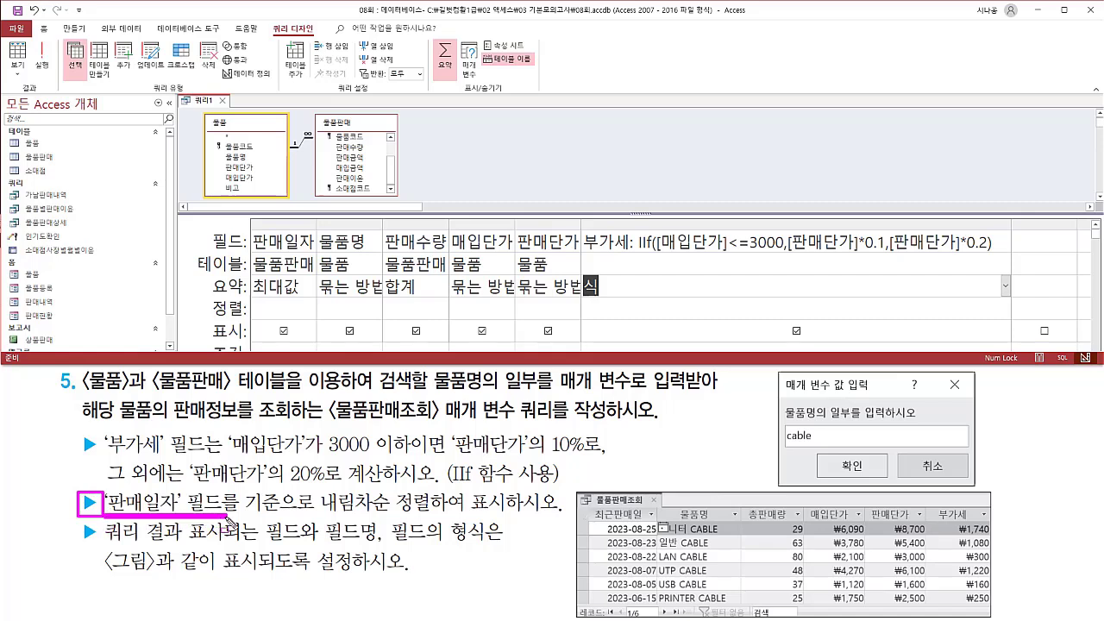
mouse_move(251, 223)
left_mouse_down()
mouse_move(294, 302)
mouse_move(319, 298)
left_mouse_up()
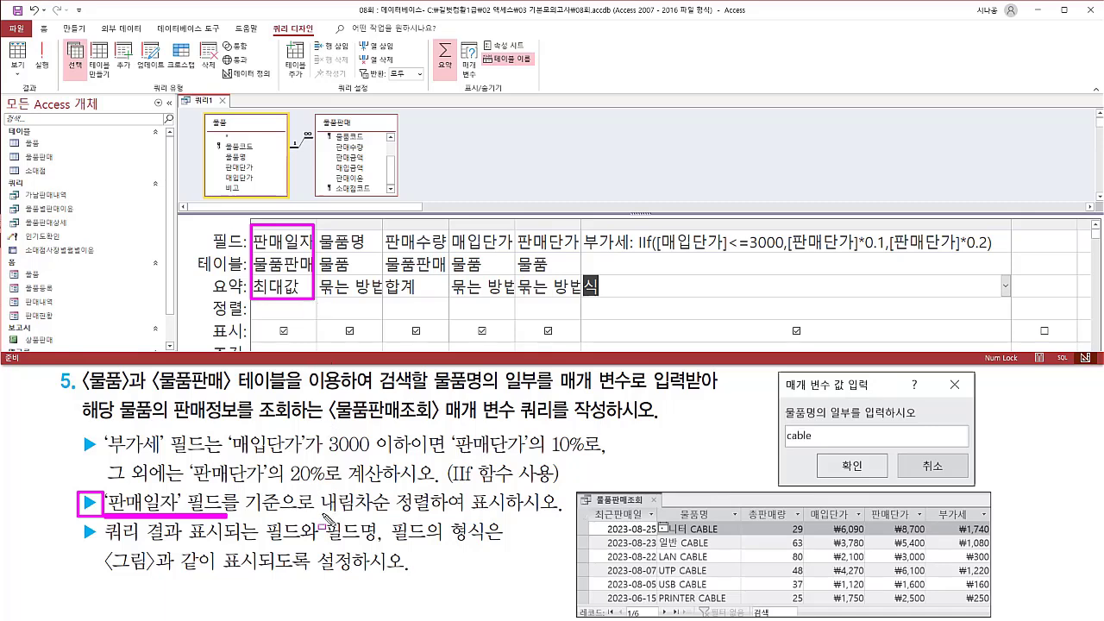
left_click_drag(322, 517, 444, 517)
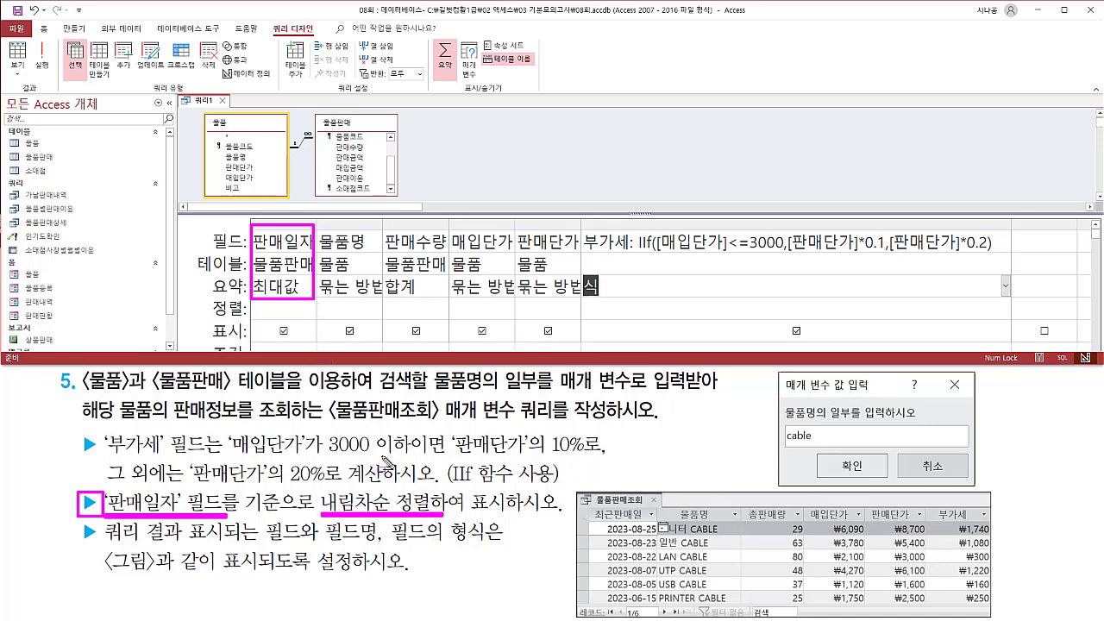
mouse_move(221, 308)
left_mouse_down()
mouse_move(215, 337)
mouse_move(332, 336)
mouse_move(352, 317)
left_mouse_up()
key("Escape")
left_click(312, 309)
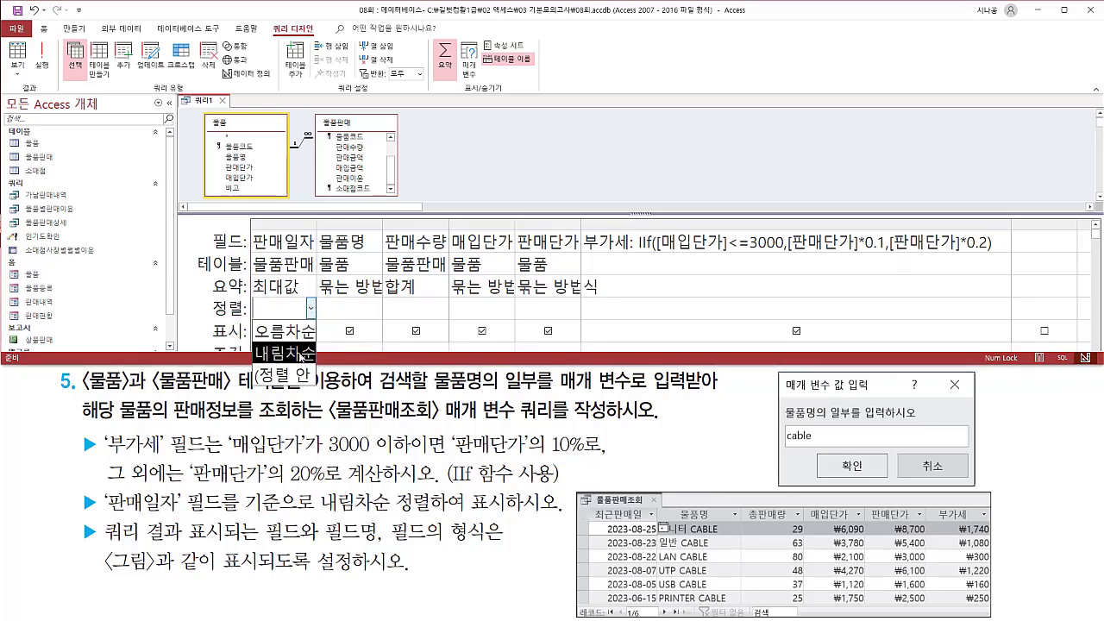
left_click(301, 354)
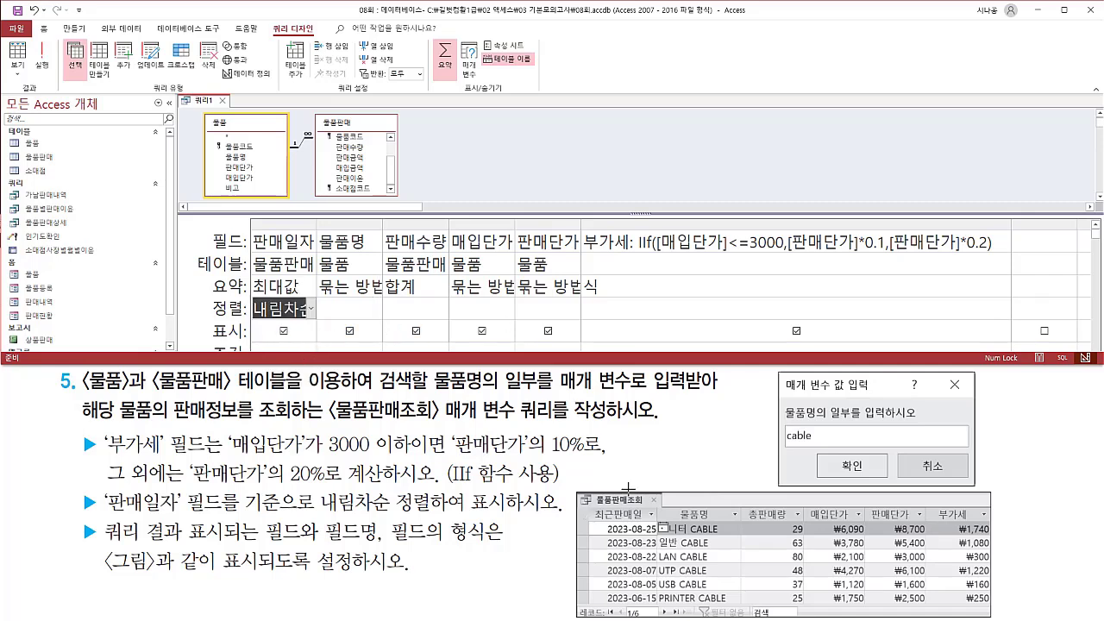
- Give the 판매일자 field the alias 최근판매일 to match the sample heading, and widen its column to fit the text
mouse_move(586, 507)
left_mouse_down()
mouse_move(696, 522)
mouse_move(990, 518)
left_mouse_up()
mouse_move(249, 229)
left_mouse_down()
mouse_move(263, 241)
mouse_move(1014, 259)
left_mouse_up()
key("Escape")
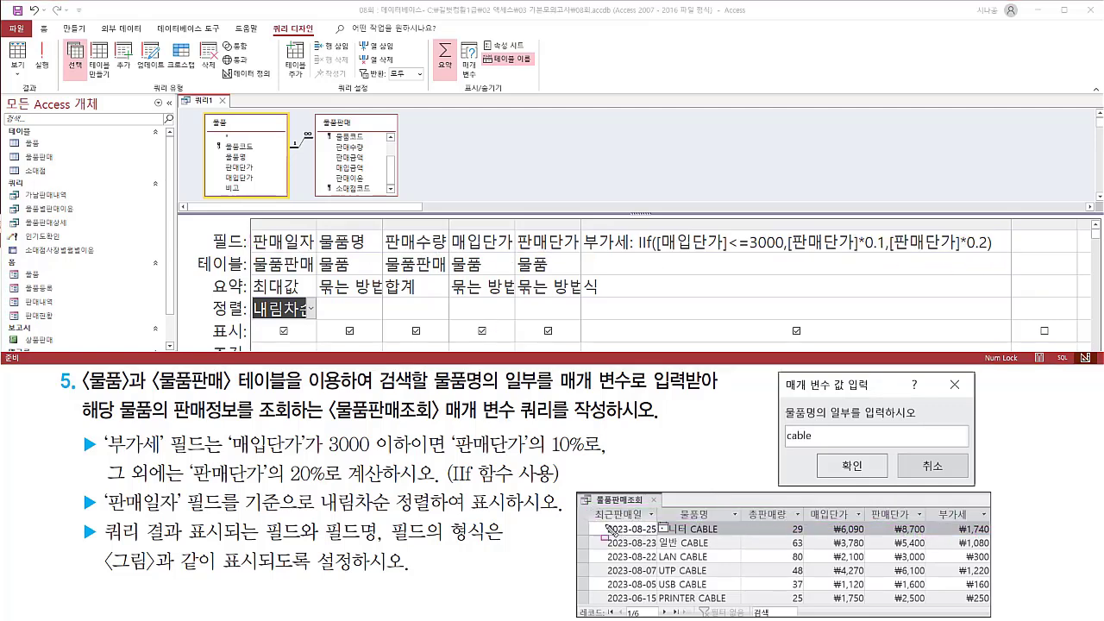
left_click_drag(252, 254, 312, 255)
left_click_drag(588, 506, 642, 518)
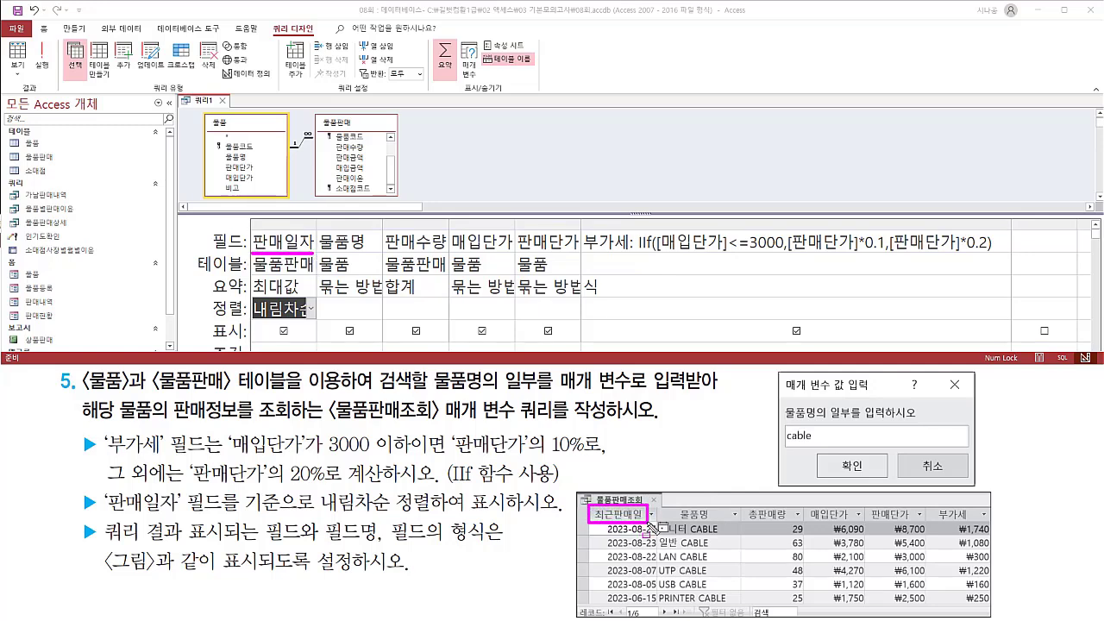
key("Escape")
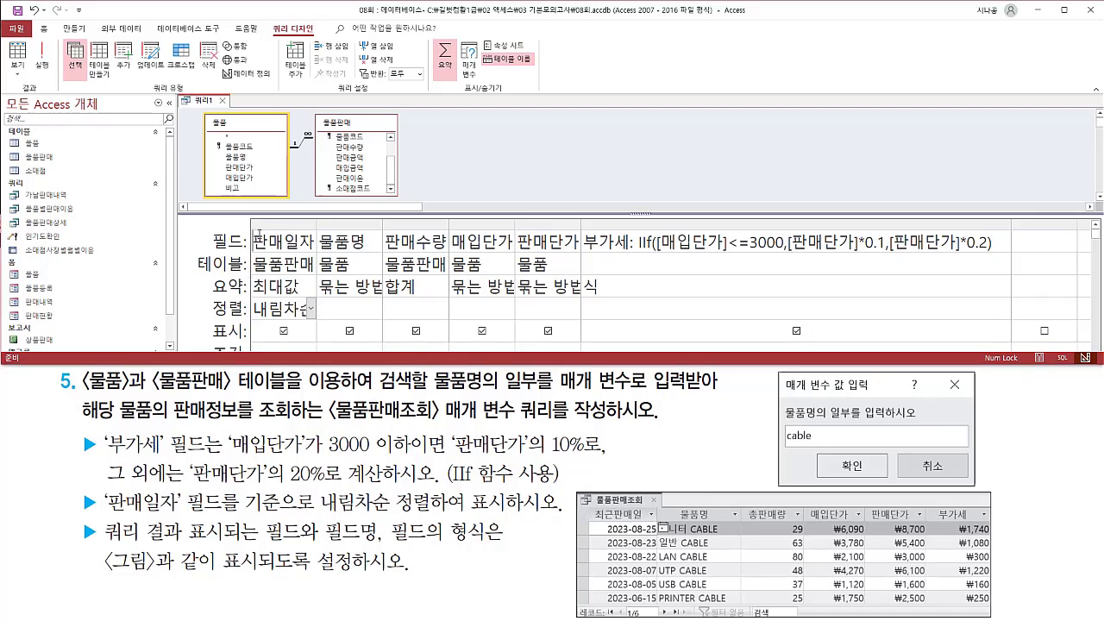
left_click(257, 241)
type("최근")
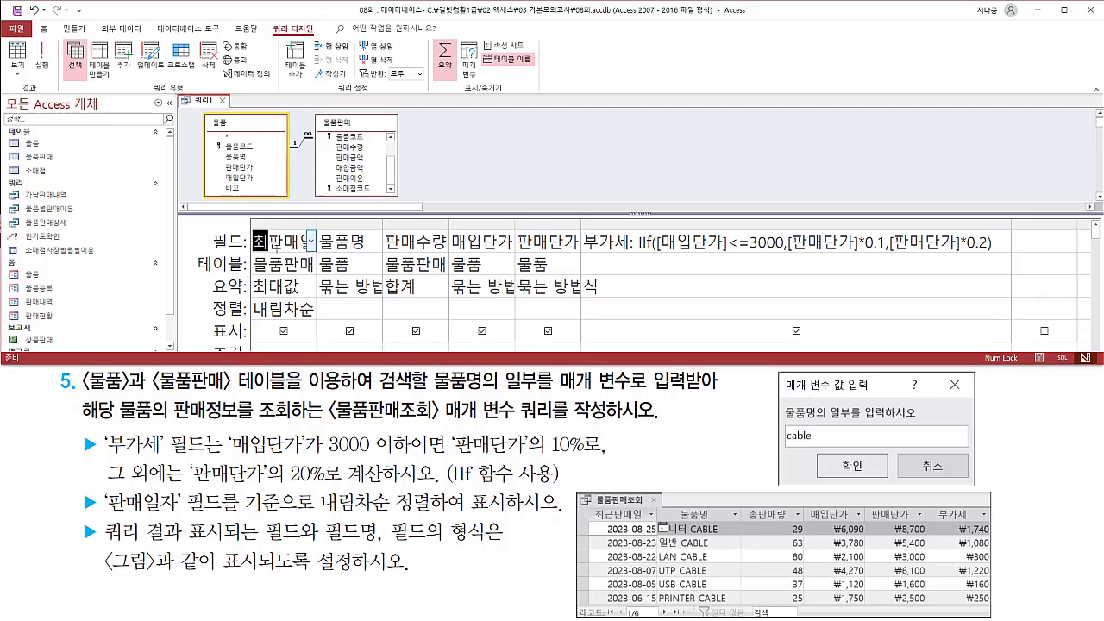
type("판매일")
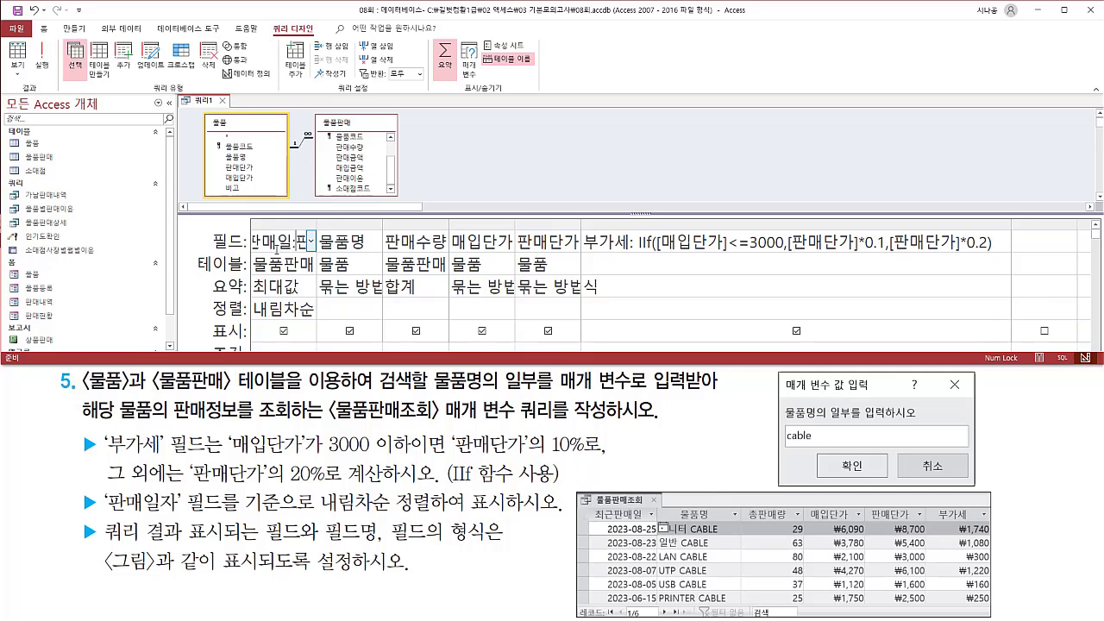
type(":")
key("Tab")
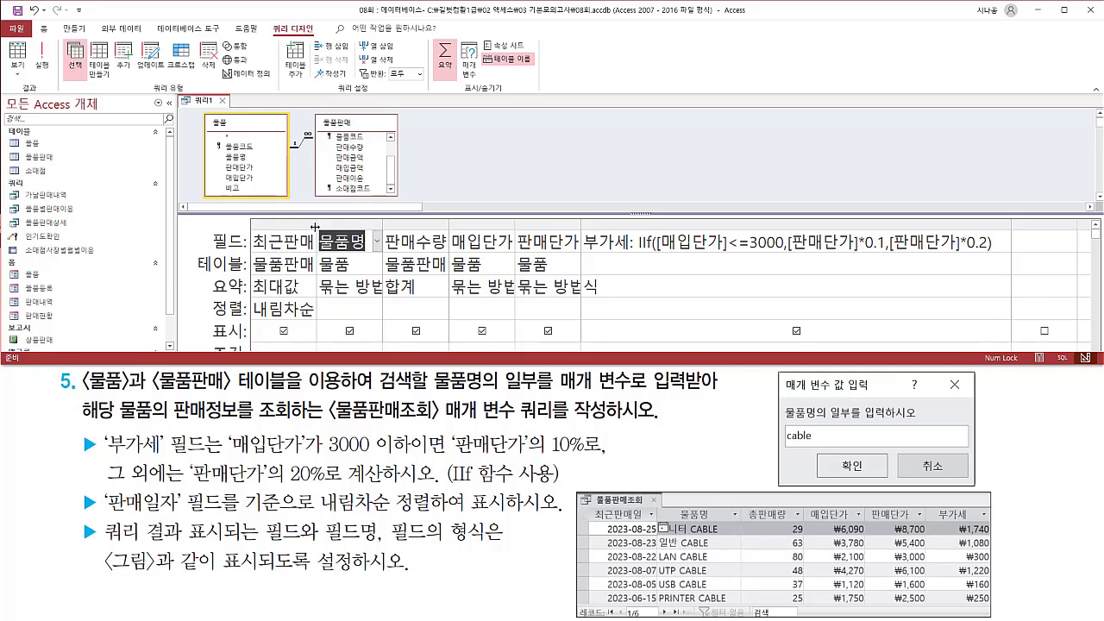
double_click(317, 224)
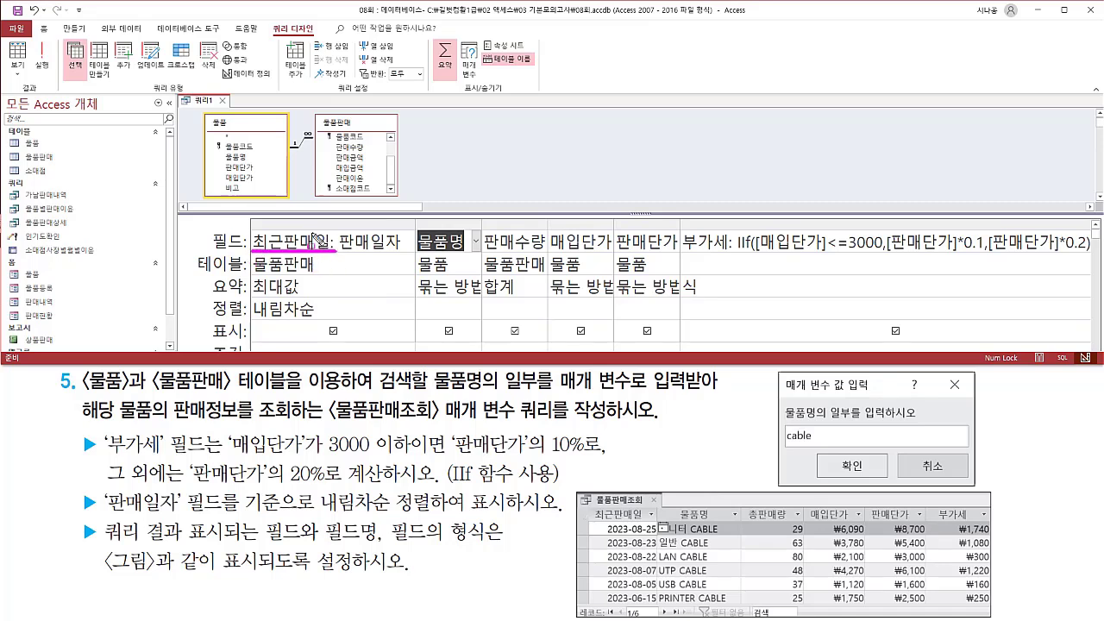
- Give the 판매수량 field the alias 총판매량 to match the sample heading, and widen its column to fit the text
left_click_drag(414, 226, 470, 255)
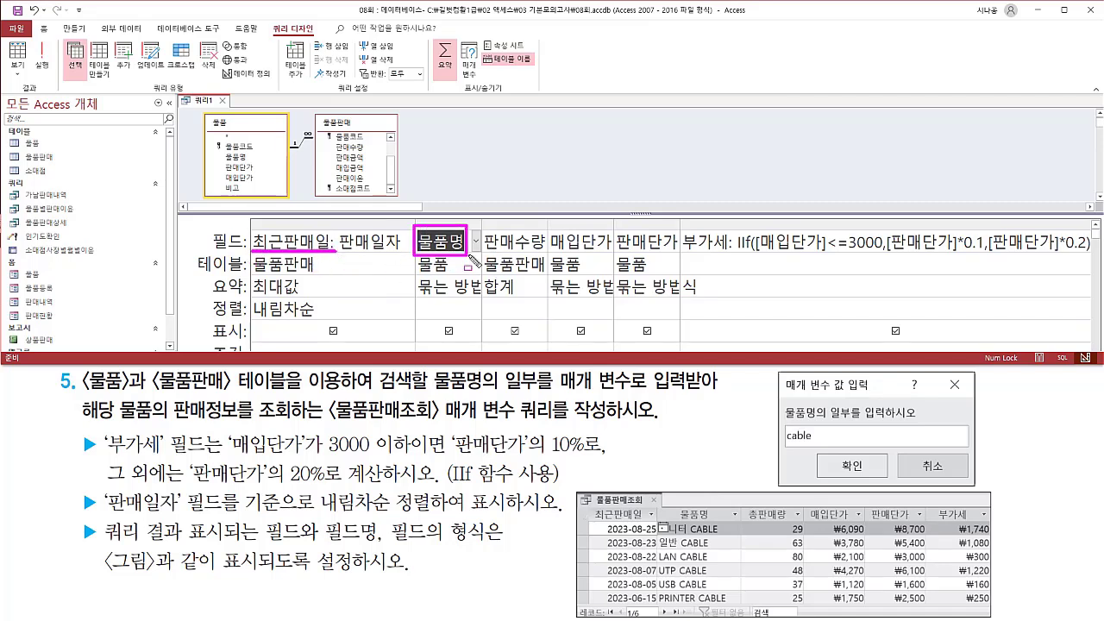
left_click_drag(673, 508, 682, 507)
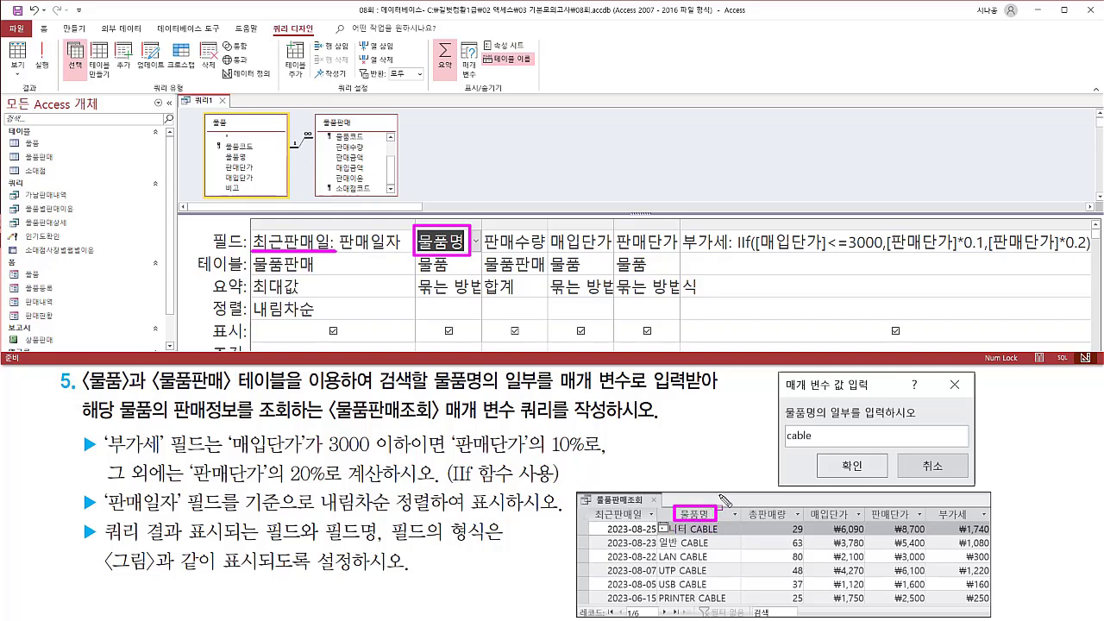
key("Escape")
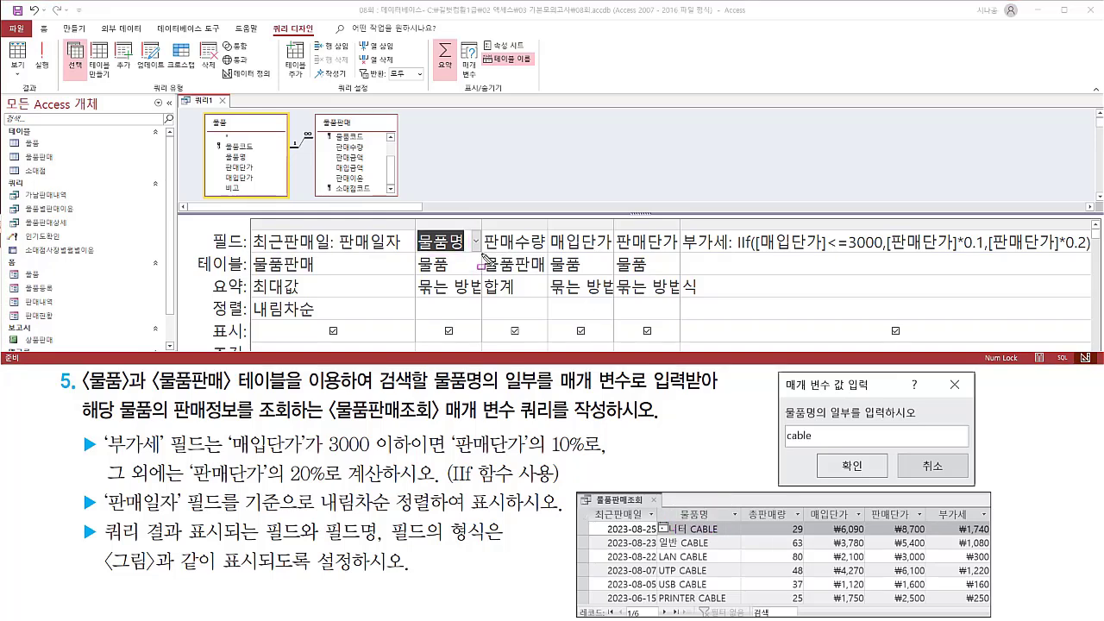
left_click_drag(480, 254, 545, 254)
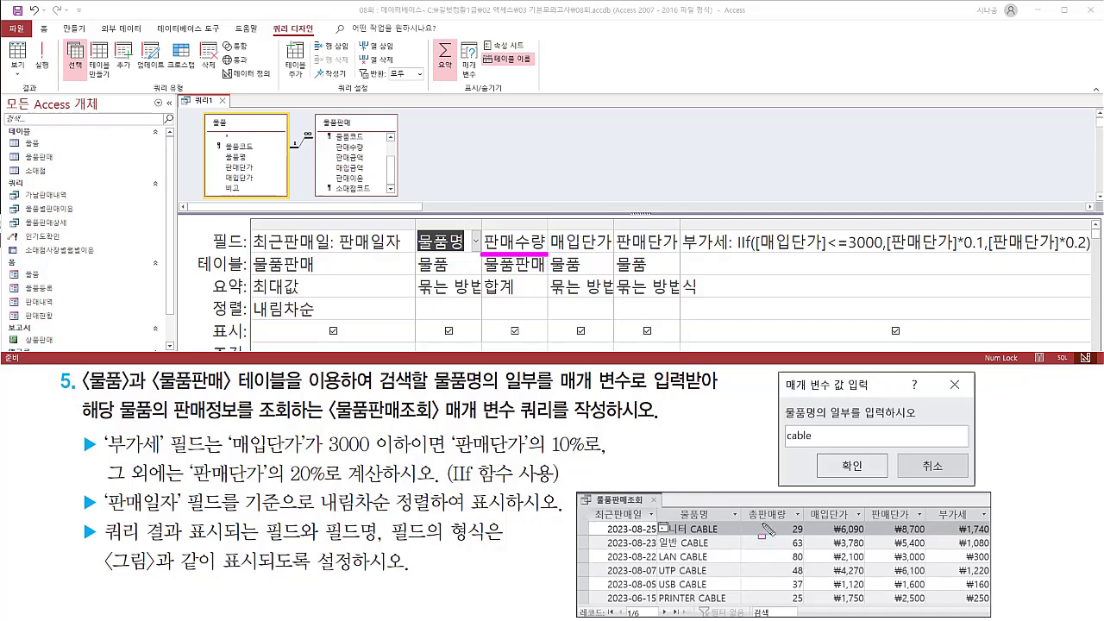
left_click_drag(740, 504, 798, 523)
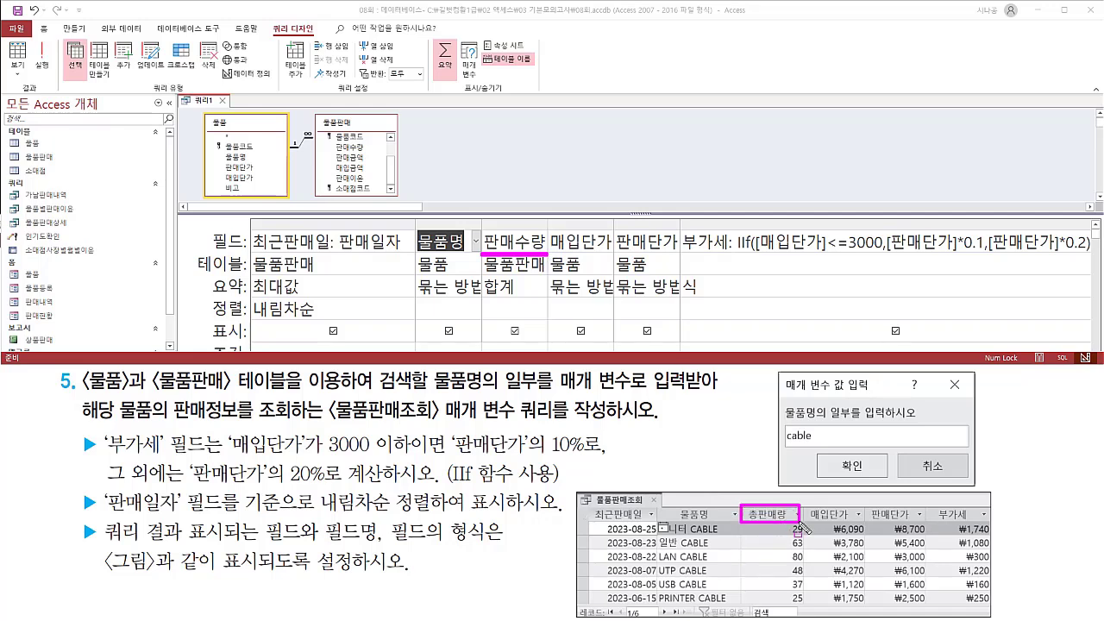
left_click(496, 242)
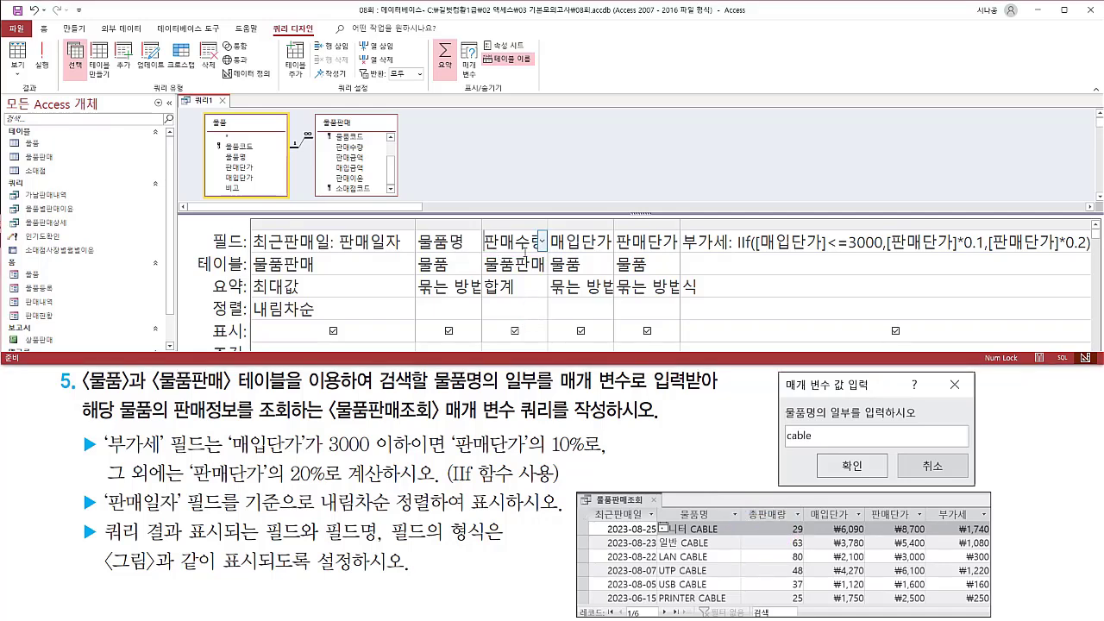
type("총")
type("판매량")
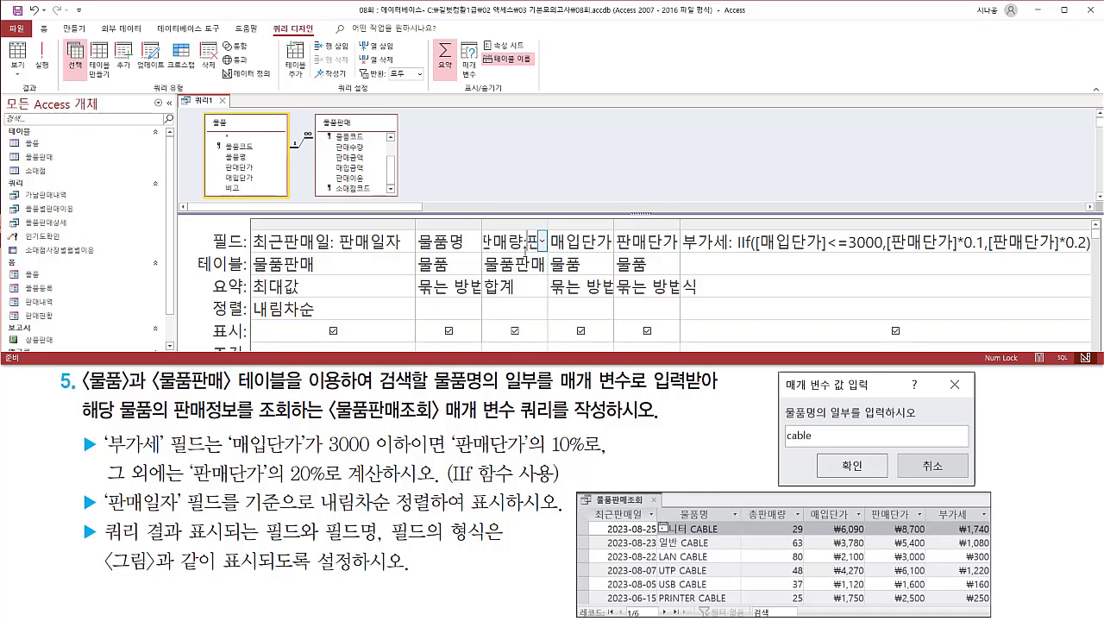
double_click(548, 223)
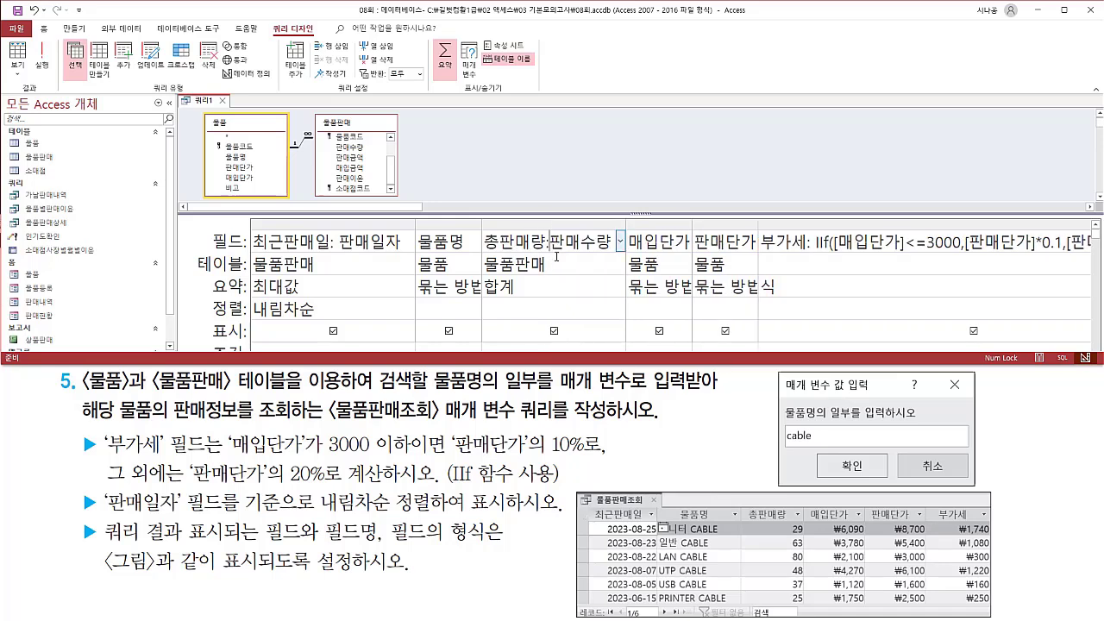
left_click(559, 264)
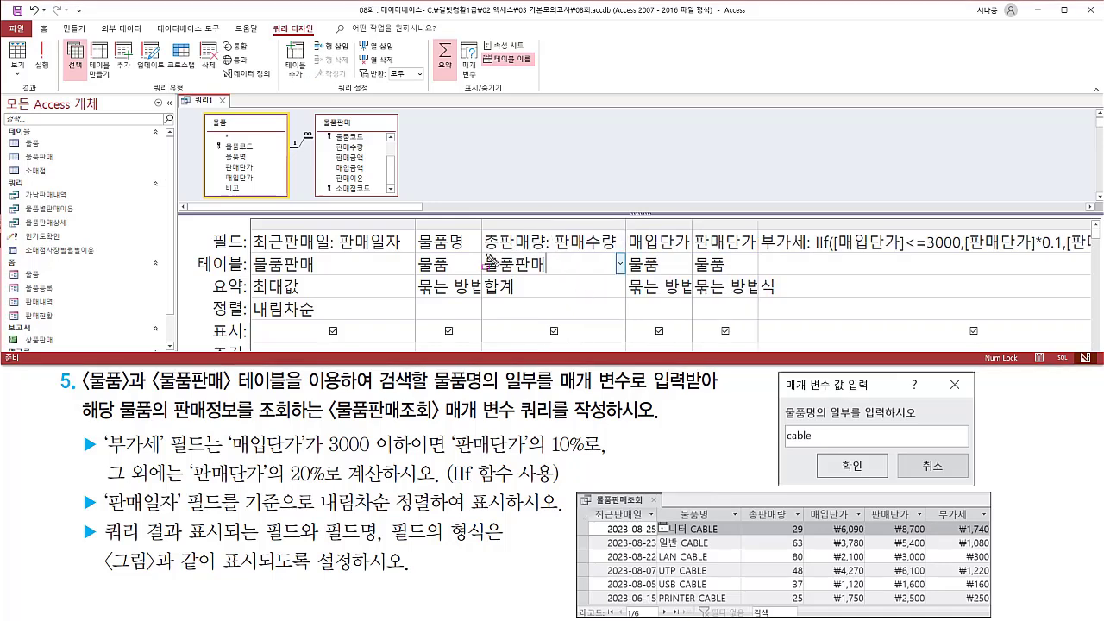
- Compare the names of the 총판매량, 매입단가, 판매단가 and 부가세 fields with the sample's column headings
left_click_drag(484, 251, 550, 251)
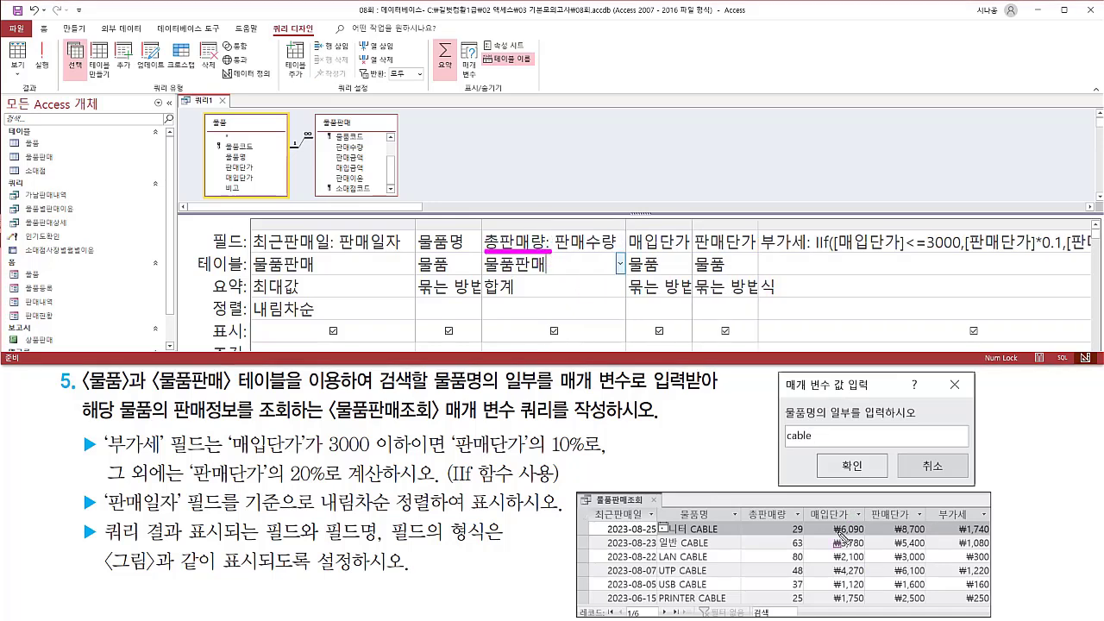
mouse_move(807, 501)
left_mouse_down()
mouse_move(816, 521)
mouse_move(923, 521)
left_mouse_up()
mouse_move(626, 226)
left_mouse_down()
mouse_move(657, 252)
mouse_move(756, 253)
left_mouse_up()
left_click_drag(930, 501, 975, 520)
left_click_drag(763, 257, 808, 258)
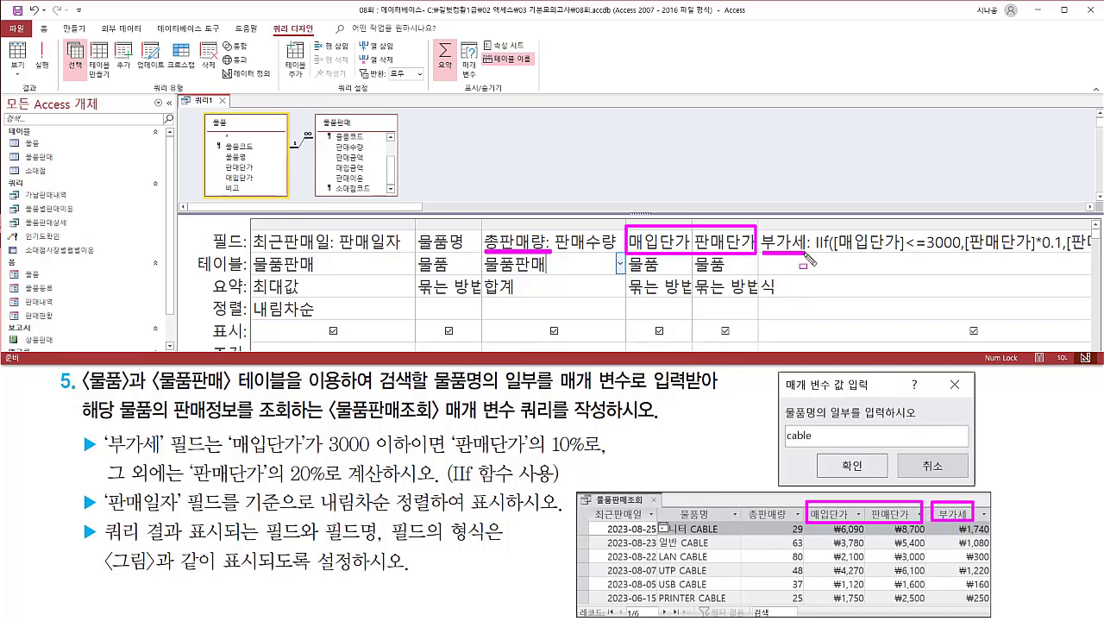
key("Escape")
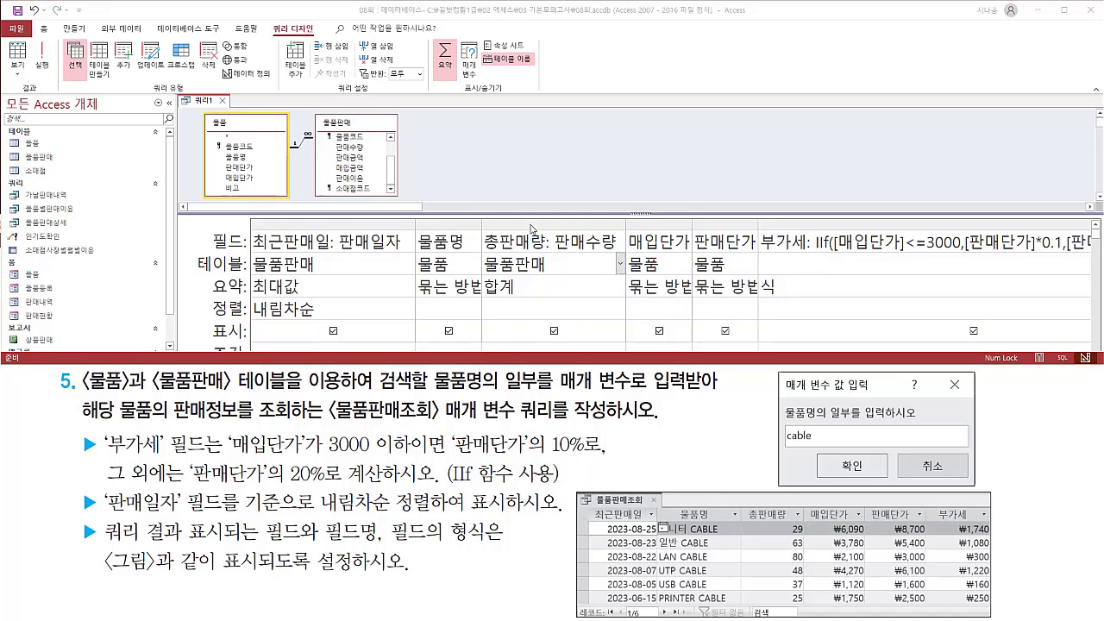
- Run the query and widen the 최근판매일 column of the result to fit its dates
left_click(556, 156)
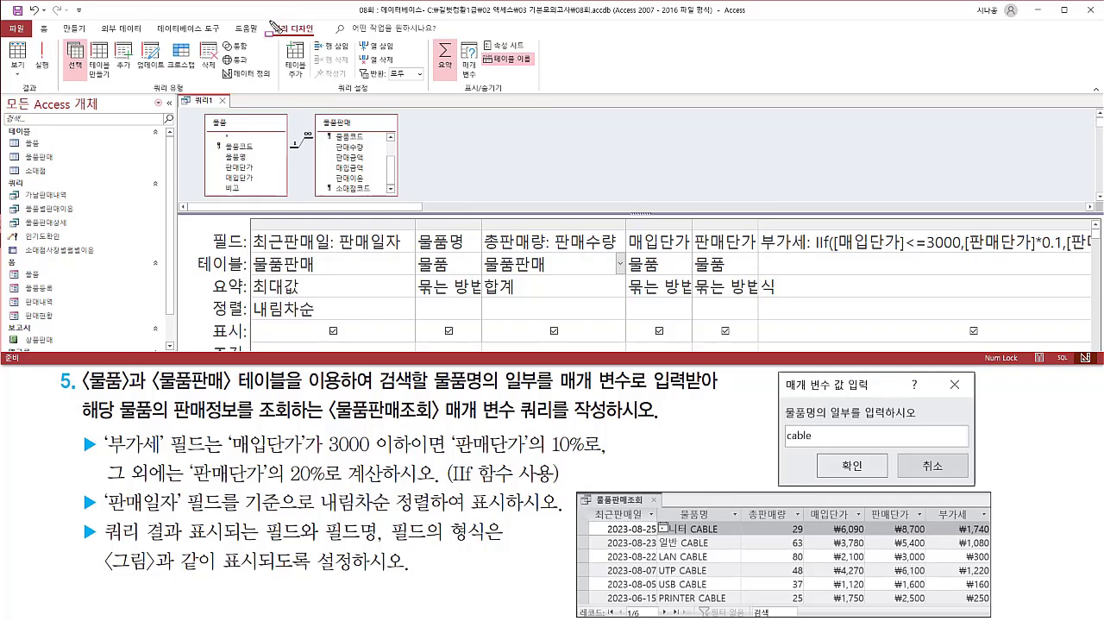
left_click_drag(267, 19, 343, 38)
left_click_drag(17, 82, 47, 96)
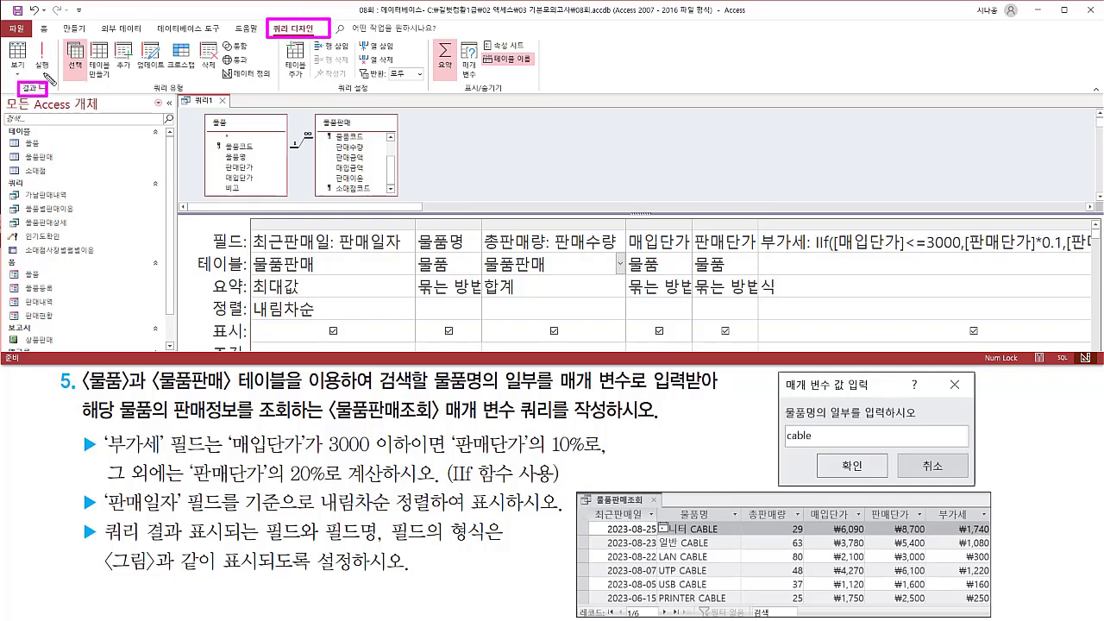
left_click_drag(33, 37, 52, 76)
key("Escape")
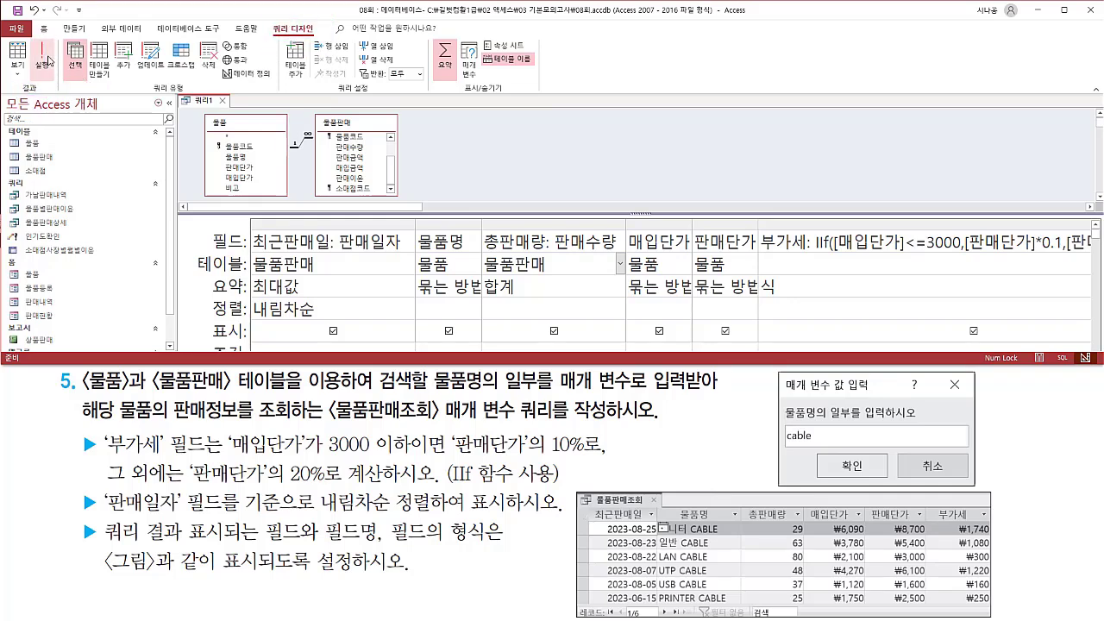
left_click(43, 59)
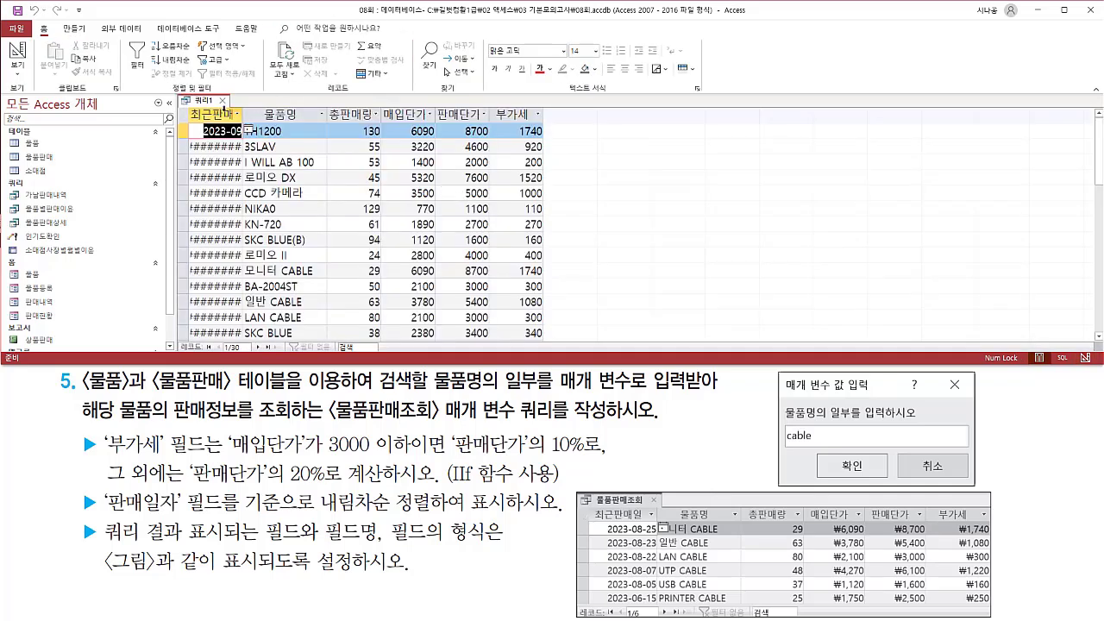
double_click(243, 115)
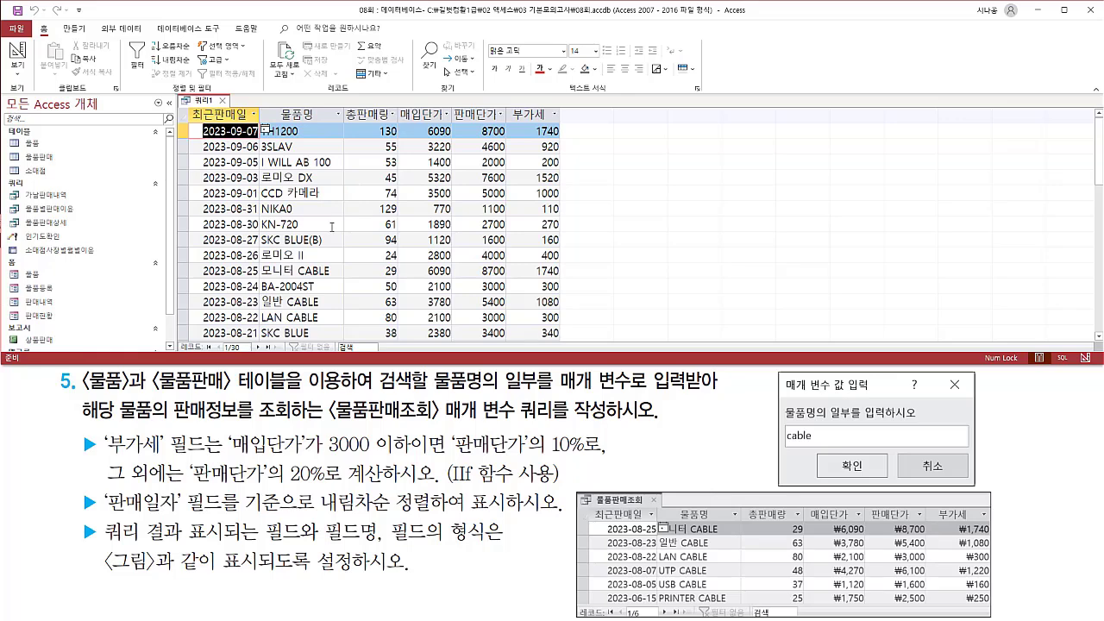
- Compare the result's column headings, values and number formats with task 5's sample, including the 매입단가, 판매단가 and 부가세 columns
mouse_move(186, 105)
left_mouse_down()
mouse_move(274, 123)
mouse_move(561, 129)
left_mouse_up()
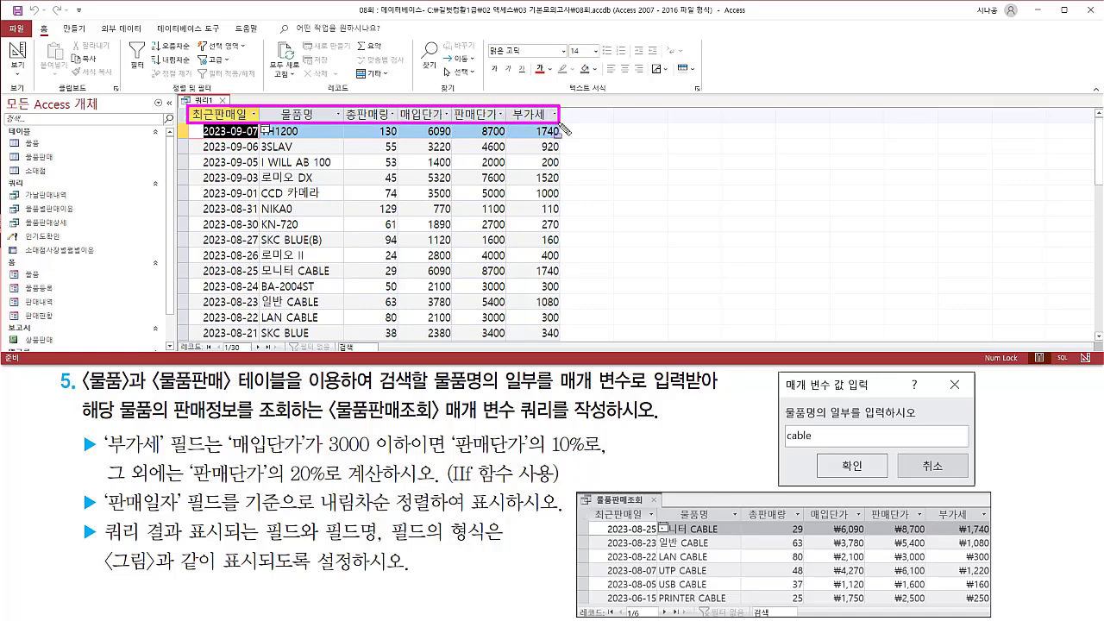
mouse_move(594, 507)
left_mouse_down()
mouse_move(633, 527)
mouse_move(995, 521)
left_mouse_up()
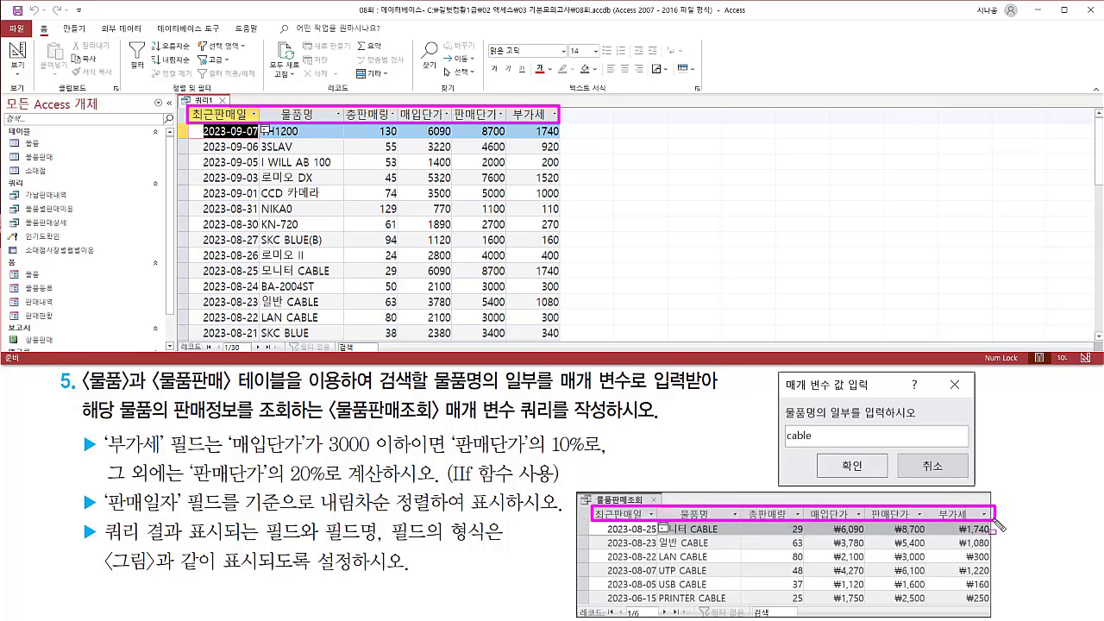
left_click_drag(200, 126, 251, 336)
left_click_drag(608, 523, 657, 610)
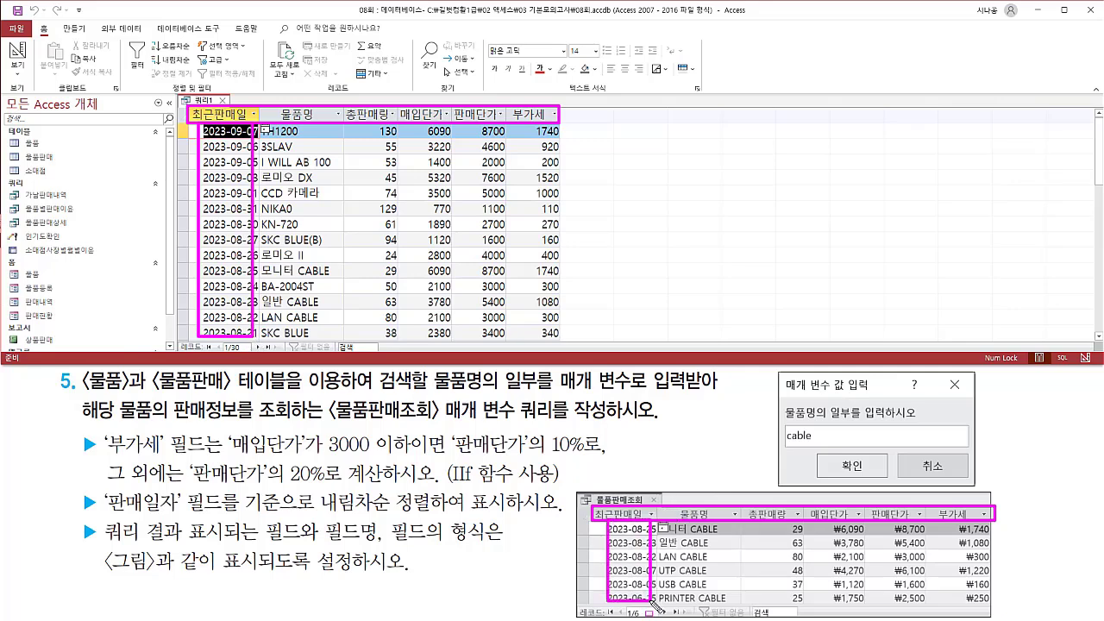
left_click_drag(659, 524, 727, 602)
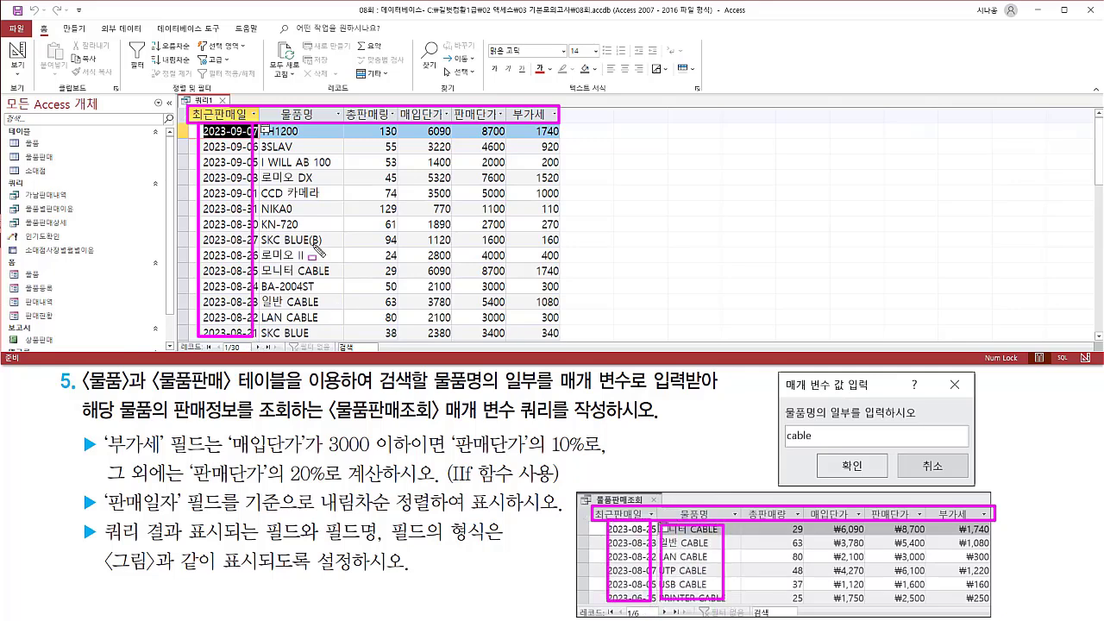
left_click_drag(268, 124, 333, 324)
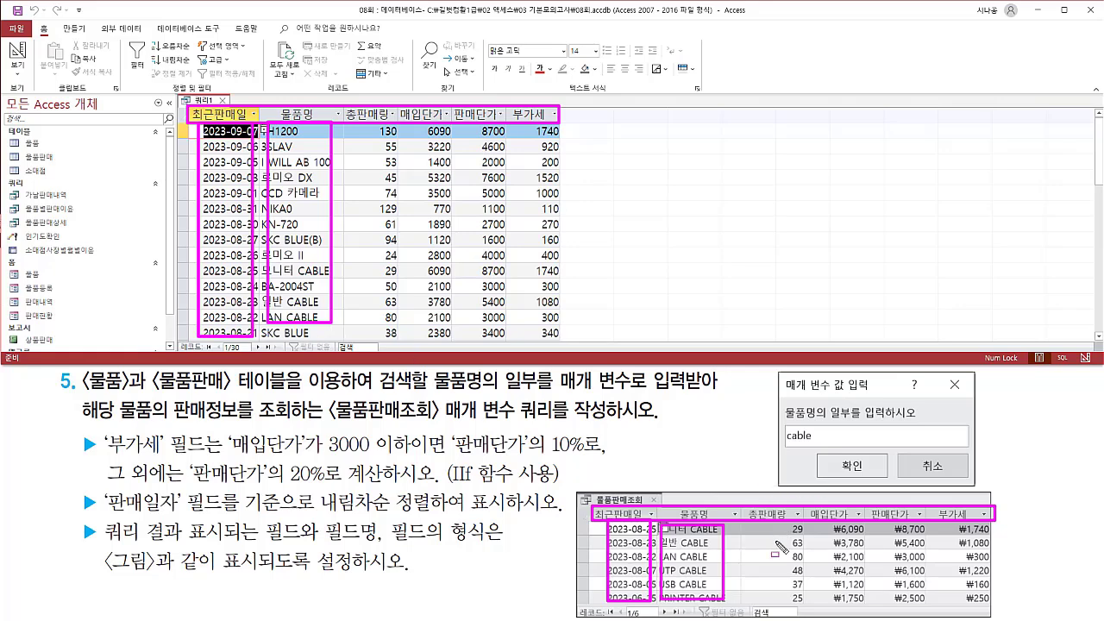
left_click_drag(788, 522, 802, 607)
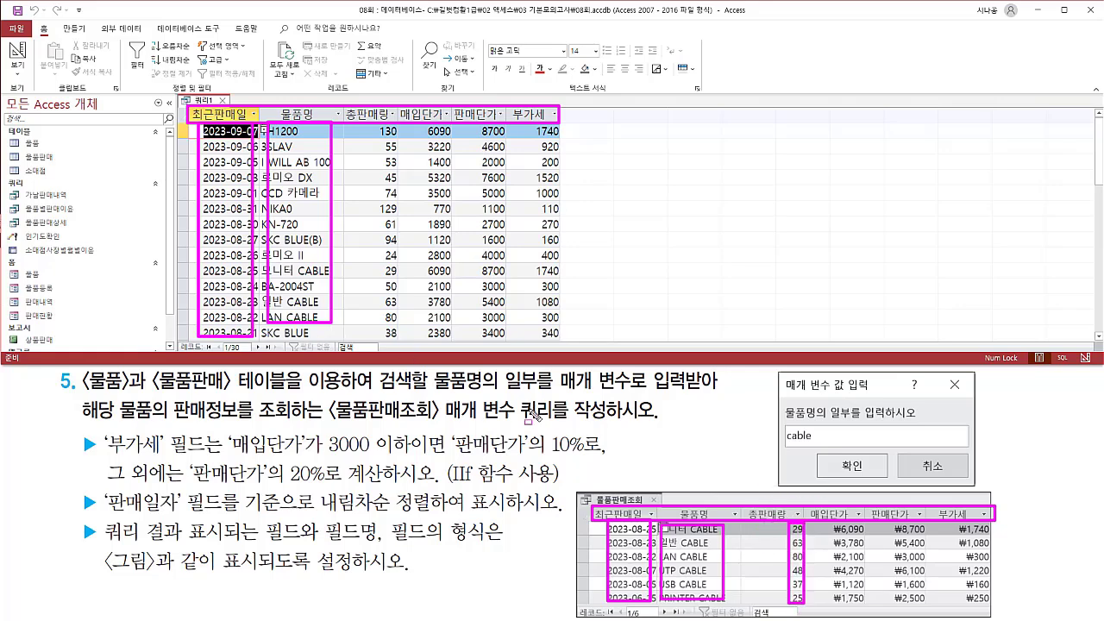
left_click_drag(374, 126, 395, 334)
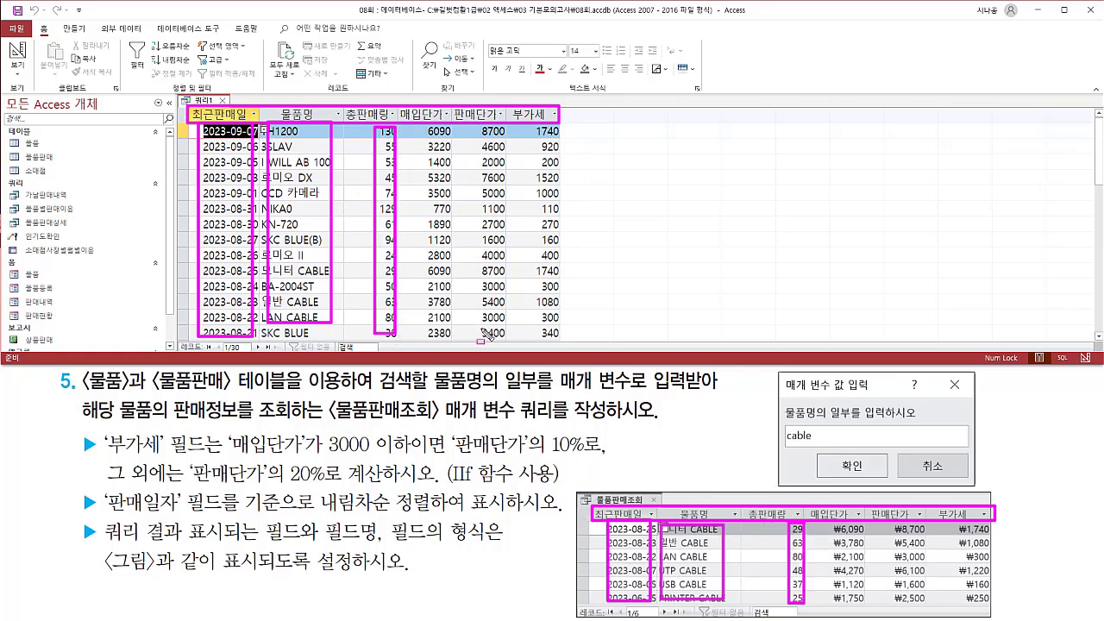
key("Escape")
mouse_move(808, 520)
left_mouse_down()
mouse_move(854, 593)
mouse_move(998, 613)
left_mouse_up()
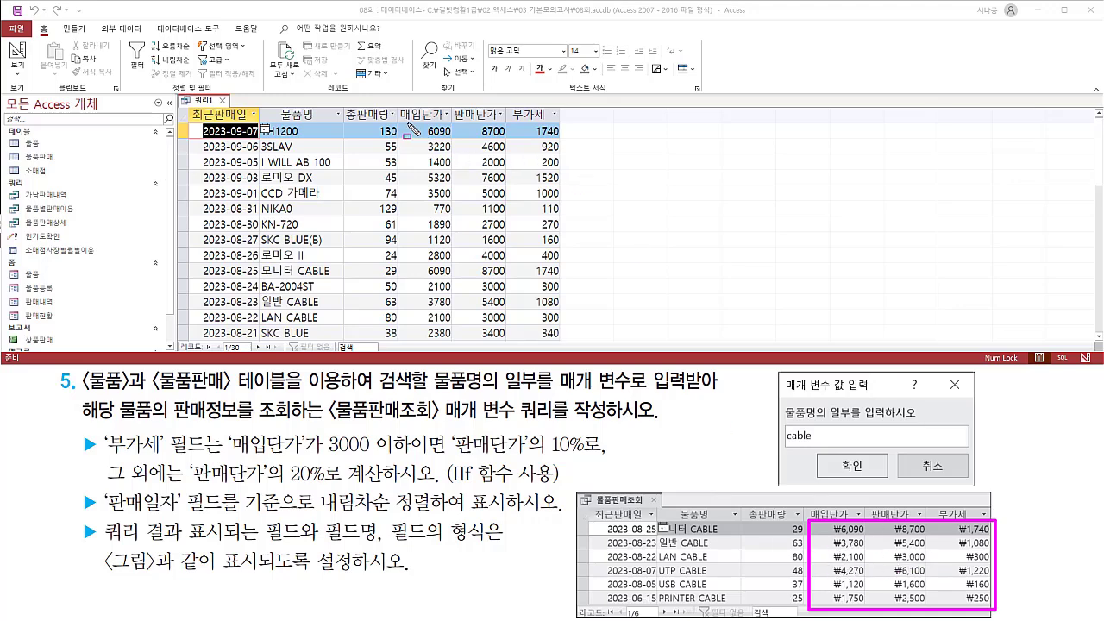
mouse_move(400, 105)
left_mouse_down()
mouse_move(561, 244)
mouse_move(561, 339)
left_mouse_up()
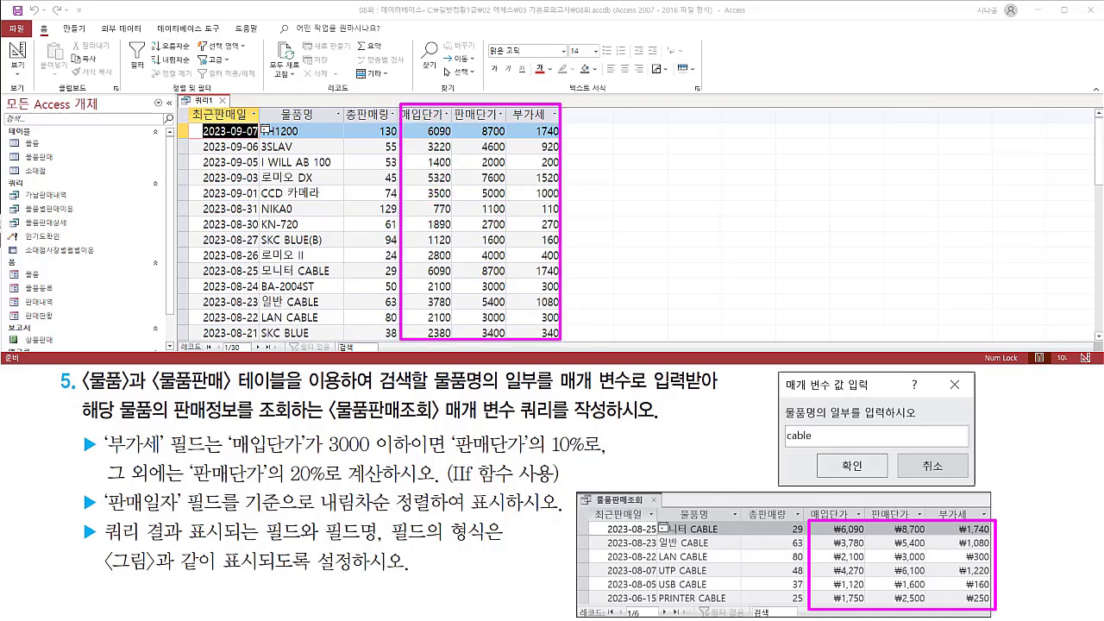
key("Escape")
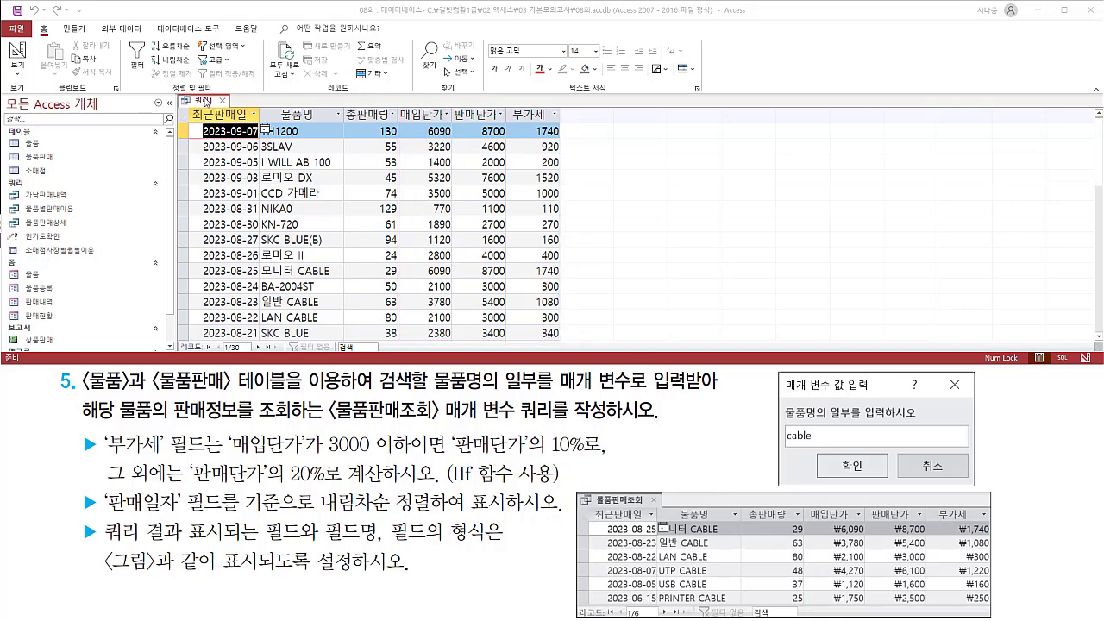
- Return the query to design view and set the 매입단가 field's 형식 property to 통화
right_click(204, 100)
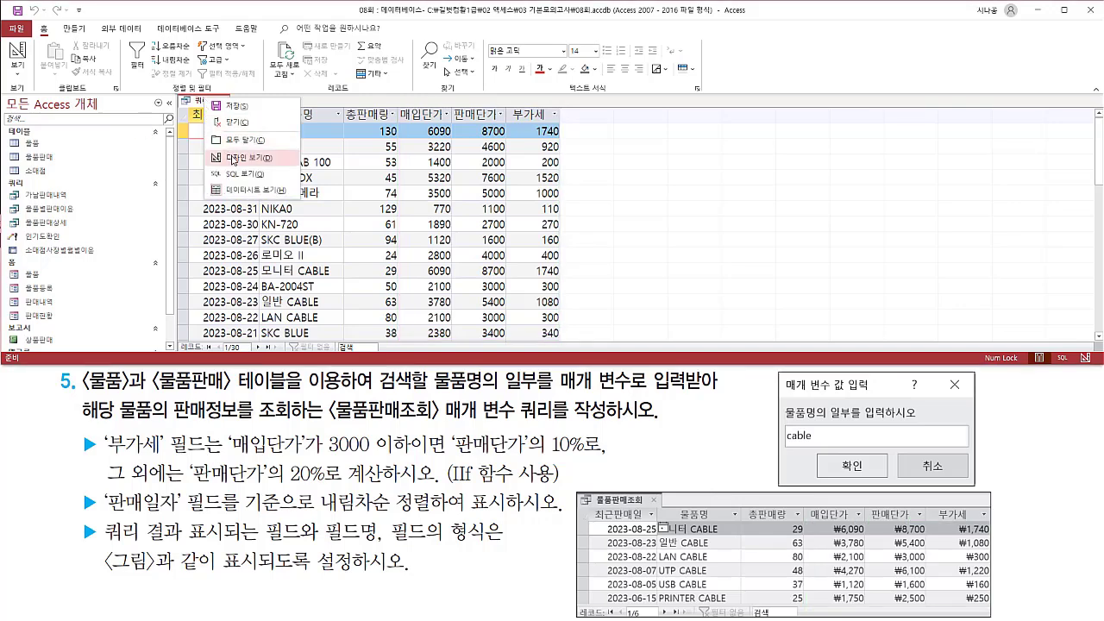
left_click(237, 158)
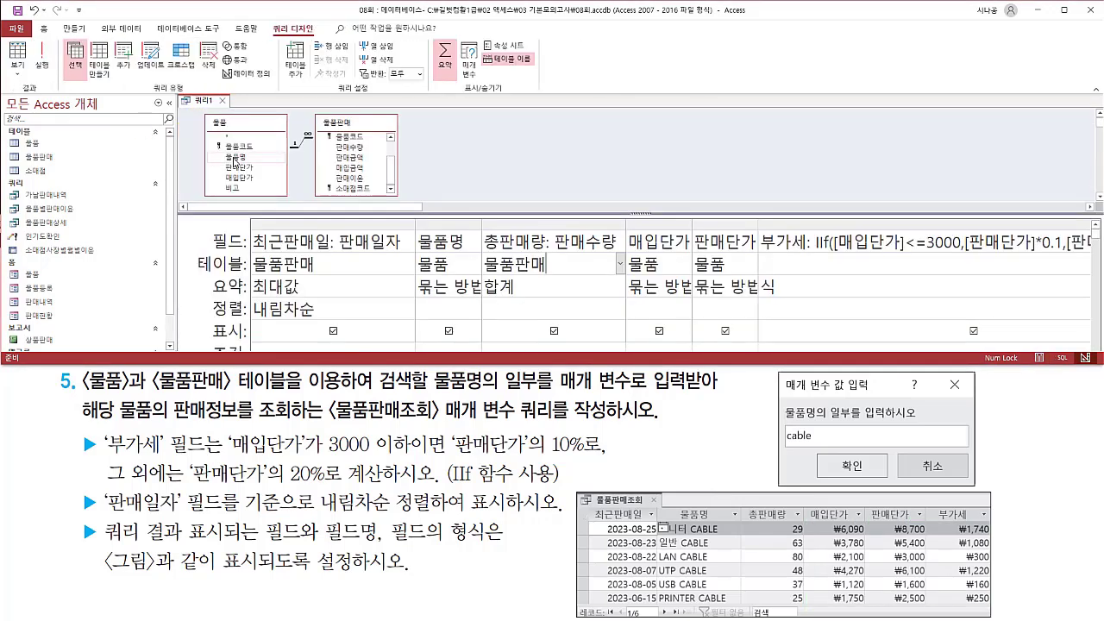
left_click(662, 242)
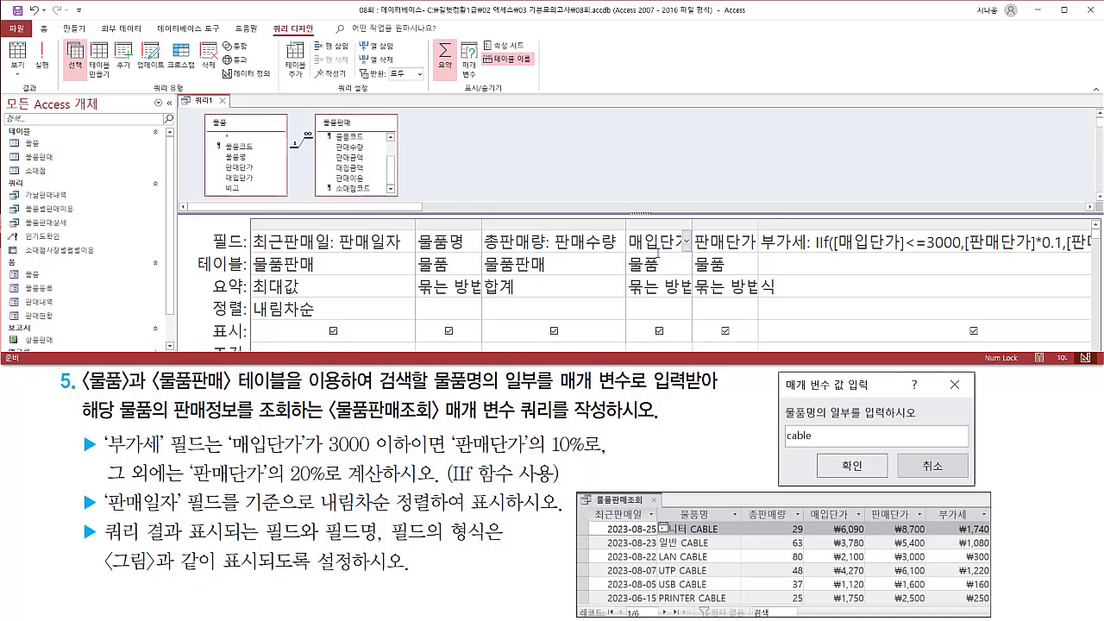
right_click(659, 243)
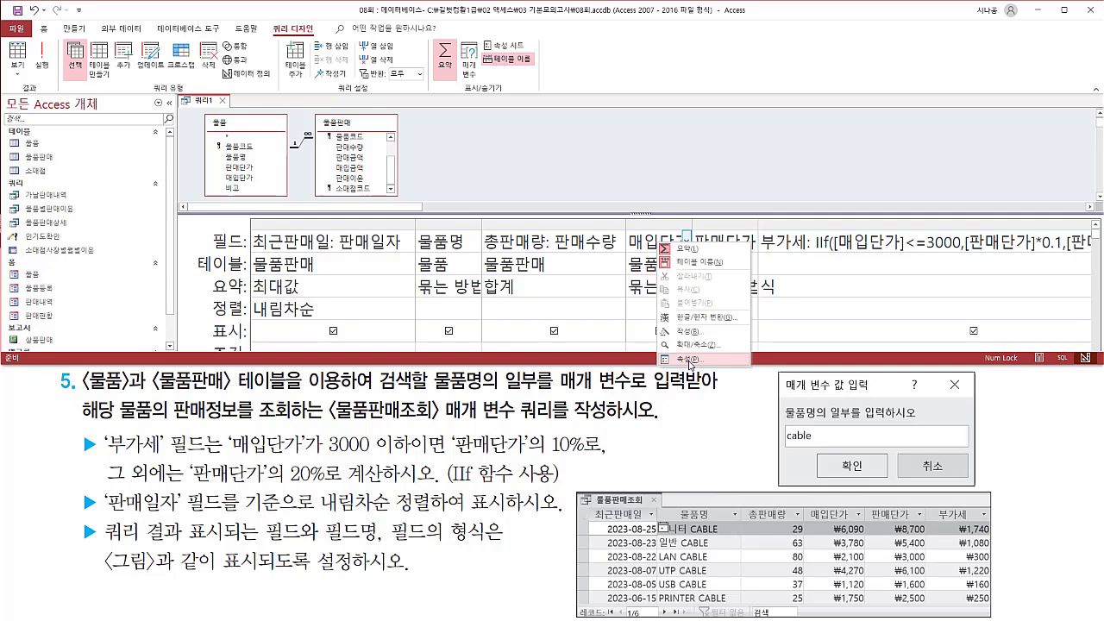
left_click(690, 359)
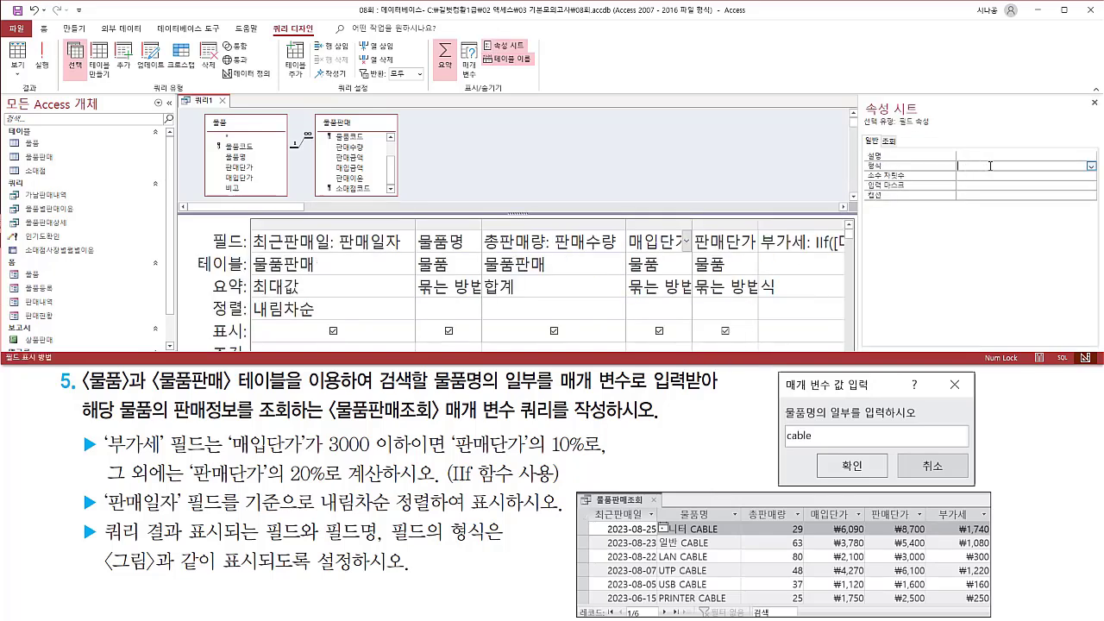
left_click(1091, 166)
left_click(983, 186)
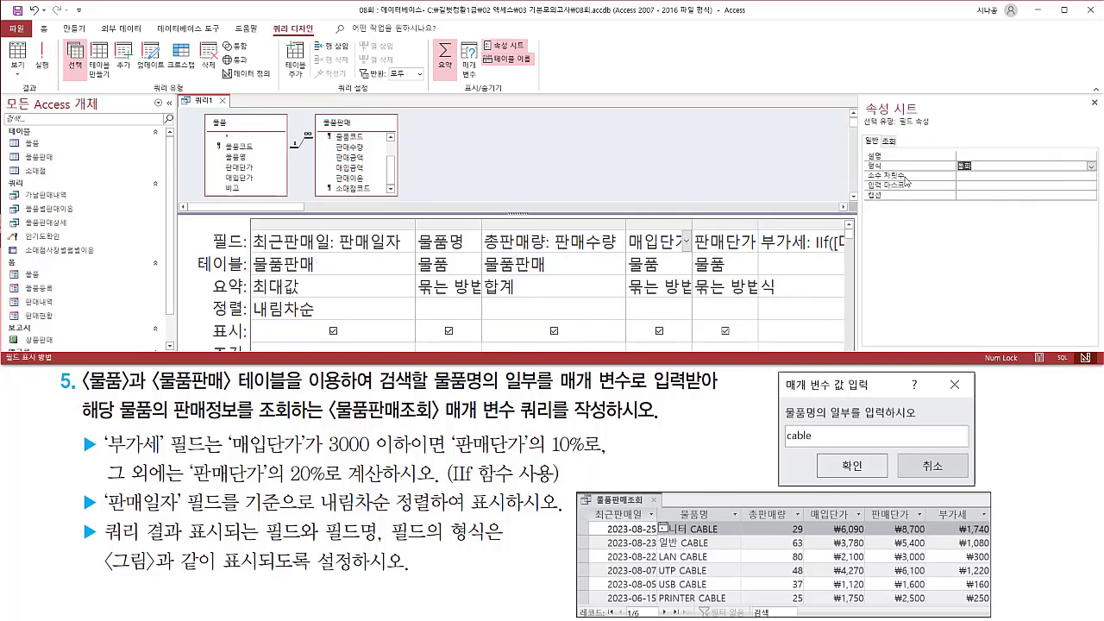
left_click_drag(856, 173, 984, 173)
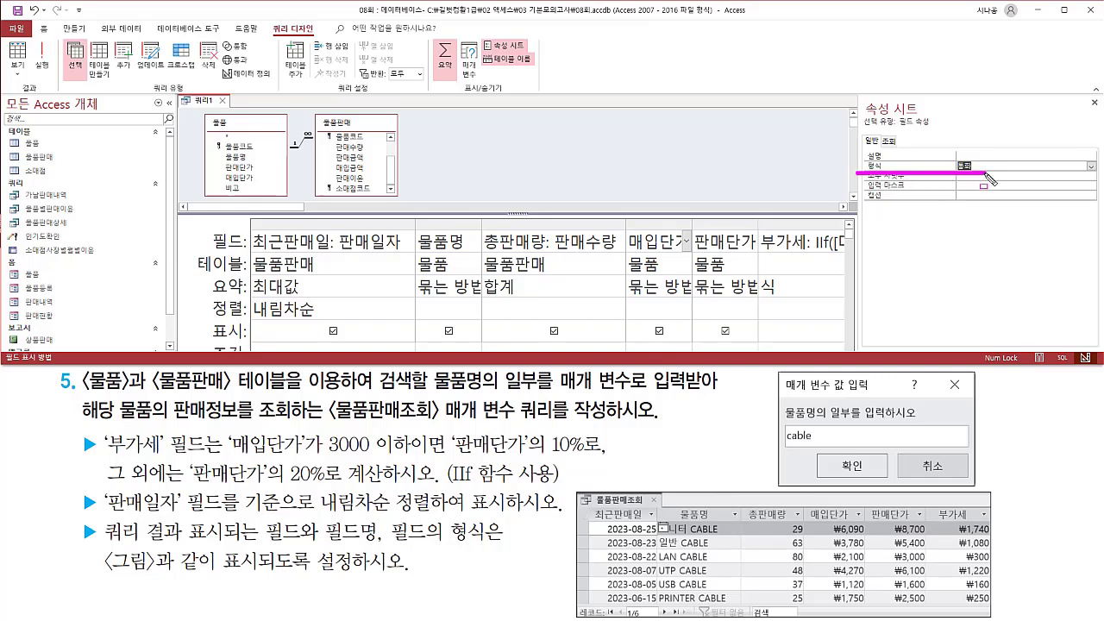
key("Escape")
- Set the 판매단가 field's 형식 property to 통화
left_click(722, 244)
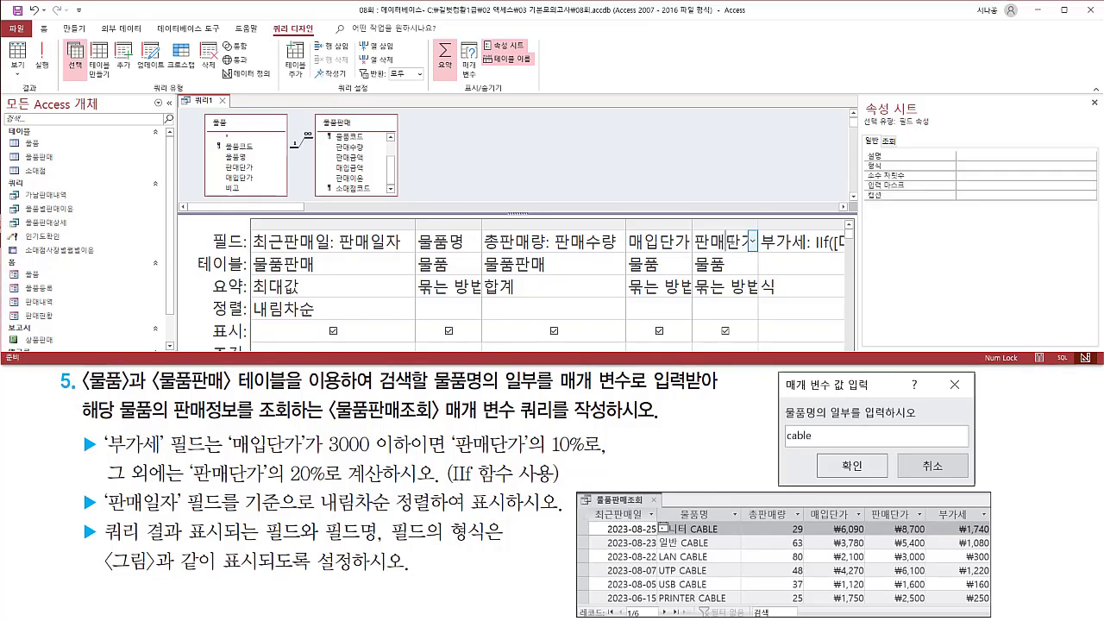
left_click(982, 167)
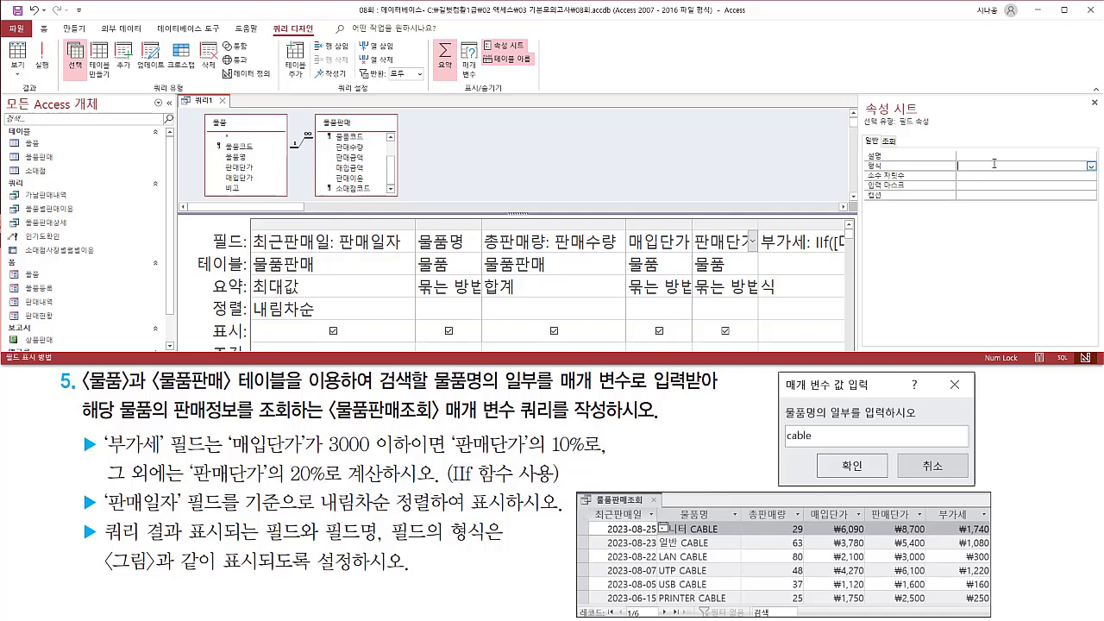
left_click(1091, 166)
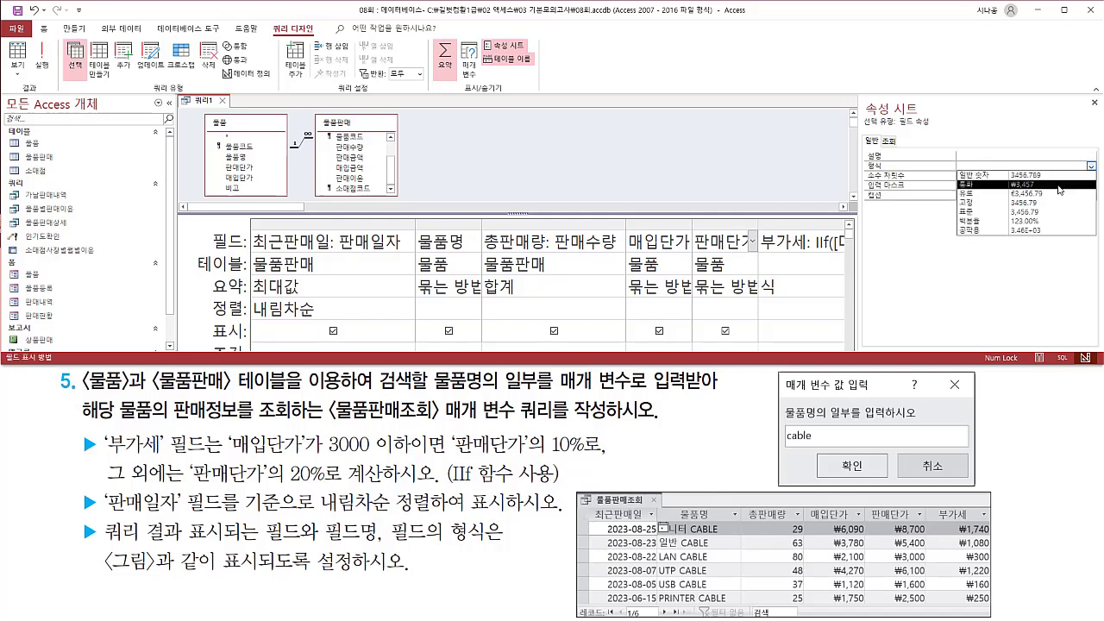
left_click(1059, 184)
- Set the 부가세 field's 형식 property to 통화 and close the property sheet
left_click(783, 241)
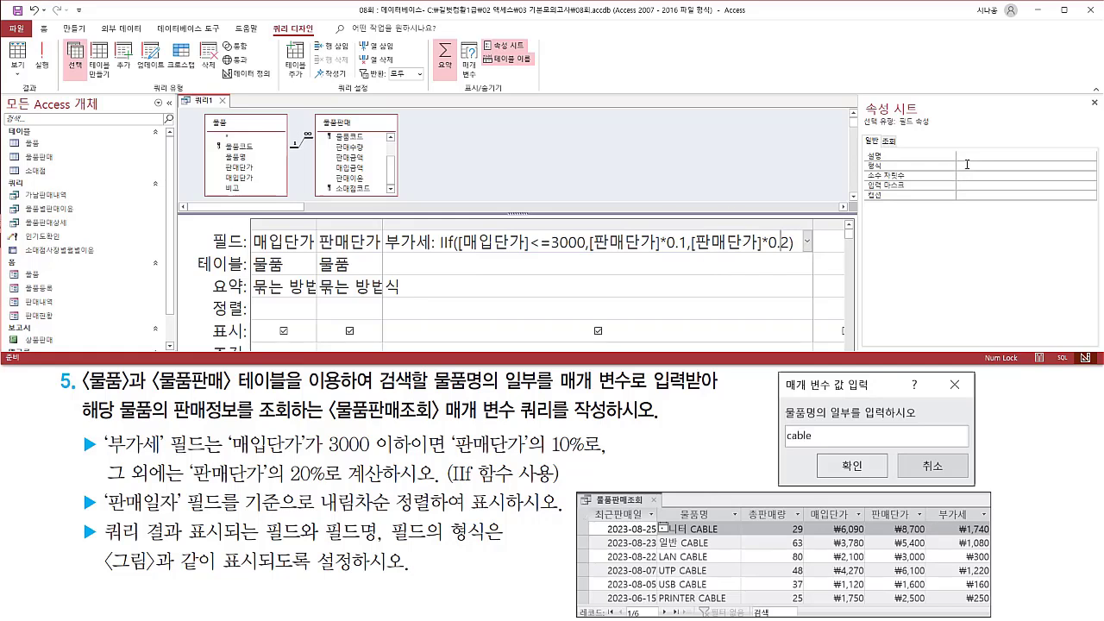
left_click(1037, 164)
left_click(1090, 165)
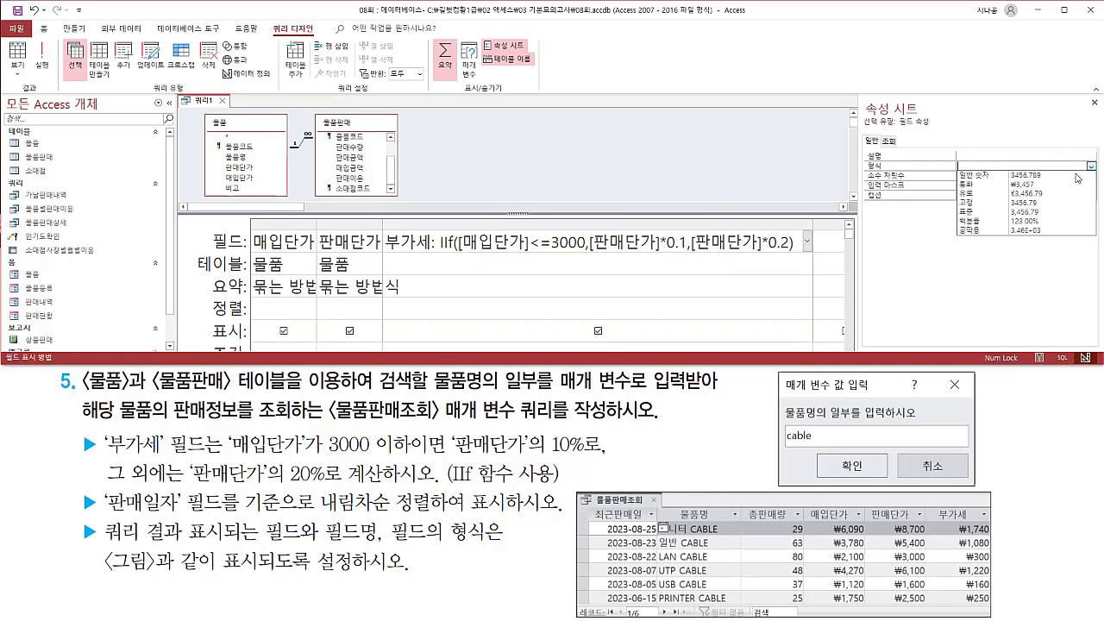
left_click(1030, 184)
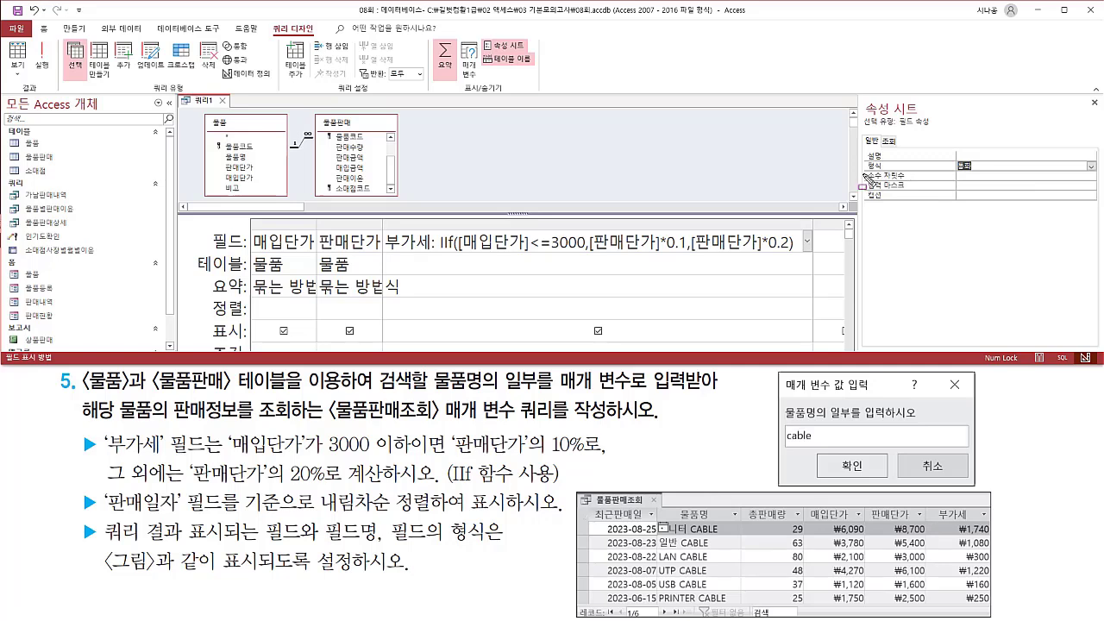
left_click_drag(862, 172, 978, 172)
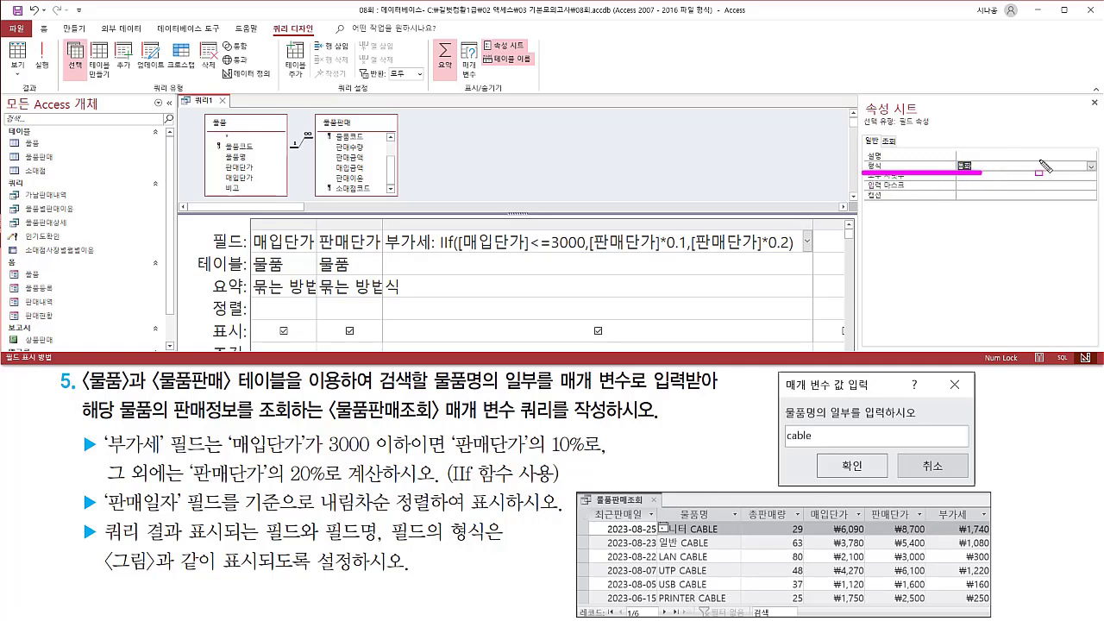
left_click_drag(1085, 93, 1102, 118)
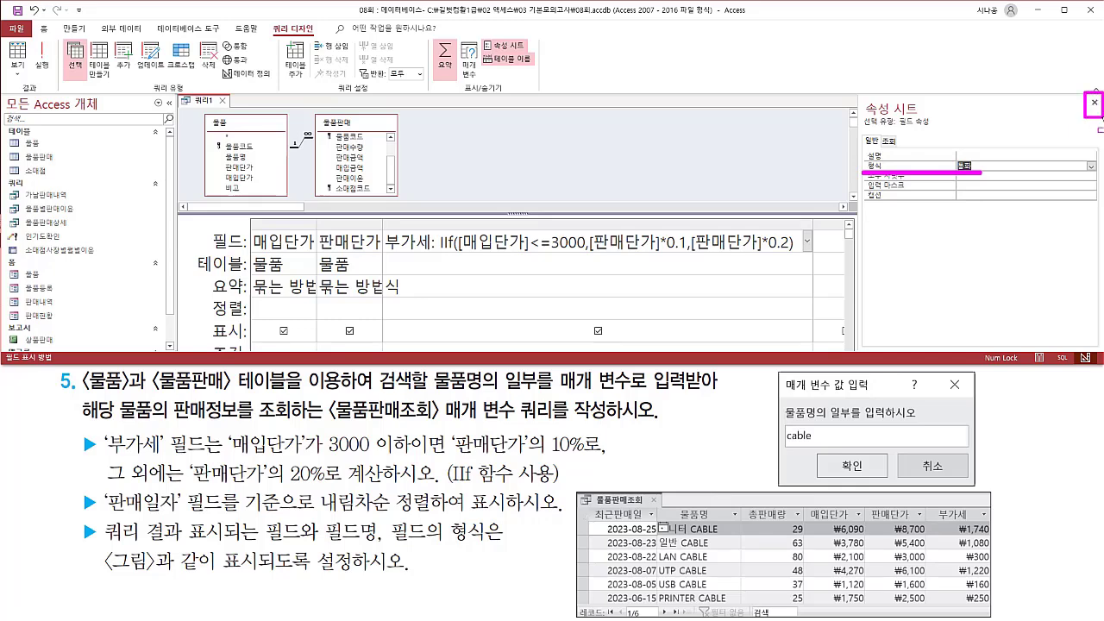
left_click(1094, 101)
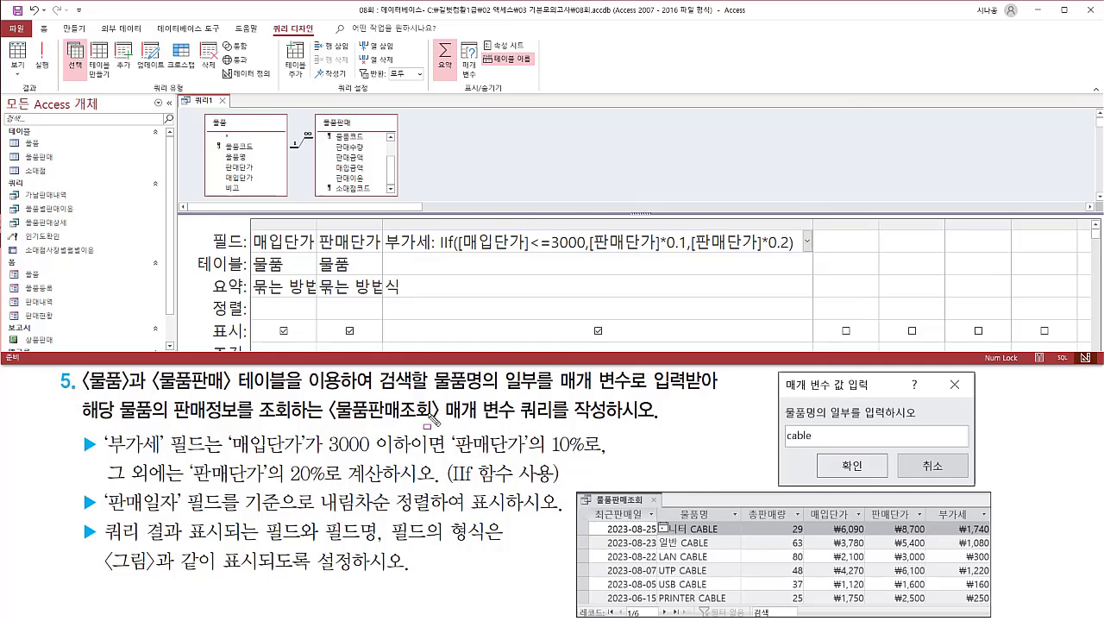
- Review task 5's requirement to enter part of the 물품명 as the query parameter
left_click_drag(442, 421, 561, 423)
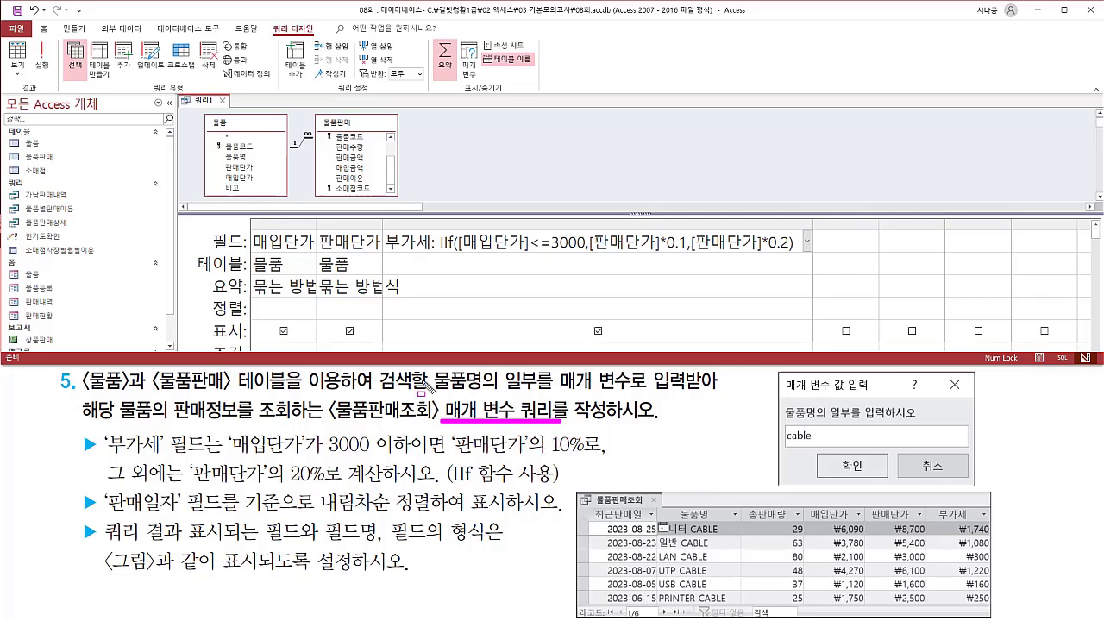
mouse_move(432, 366)
left_mouse_down()
mouse_move(556, 411)
mouse_move(685, 396)
left_mouse_up()
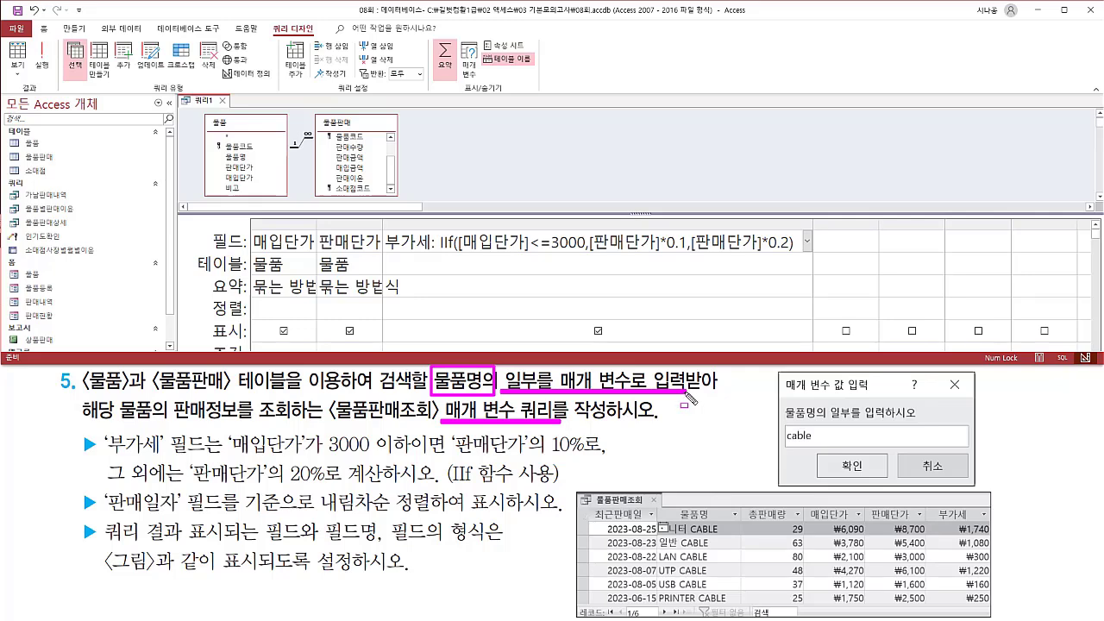
key("Escape")
- Go to the 물품명 field's 조건 cell and enlarge the design grid so the whole 조건 row fits
left_click(479, 237)
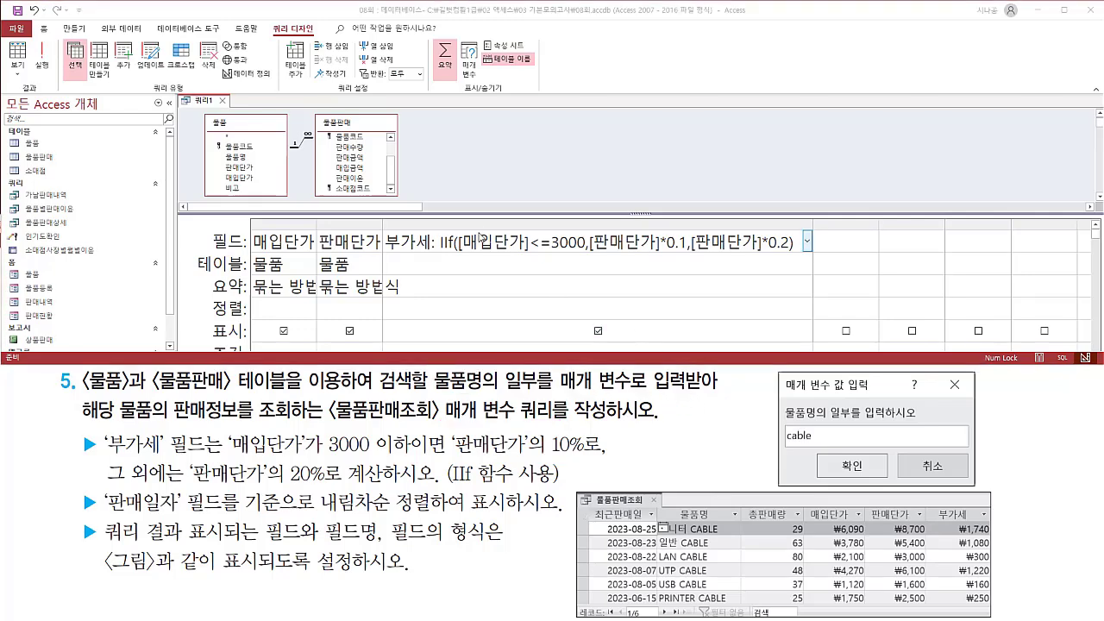
key("shift+Tab")
key("shift+Tab")
key("shift+Tab")
key("shift+Tab")
key("shift+Tab")
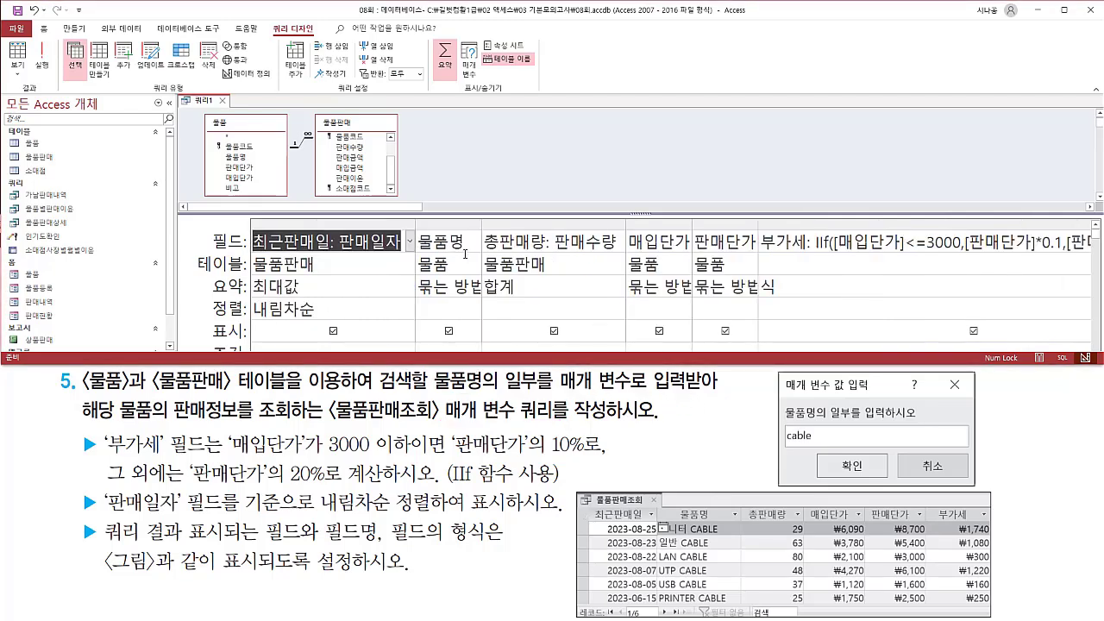
left_click(453, 314)
left_click_drag(415, 227, 481, 297)
mouse_move(250, 344)
left_mouse_down()
mouse_move(269, 353)
mouse_move(482, 355)
left_mouse_up()
key("Escape")
left_click(447, 348)
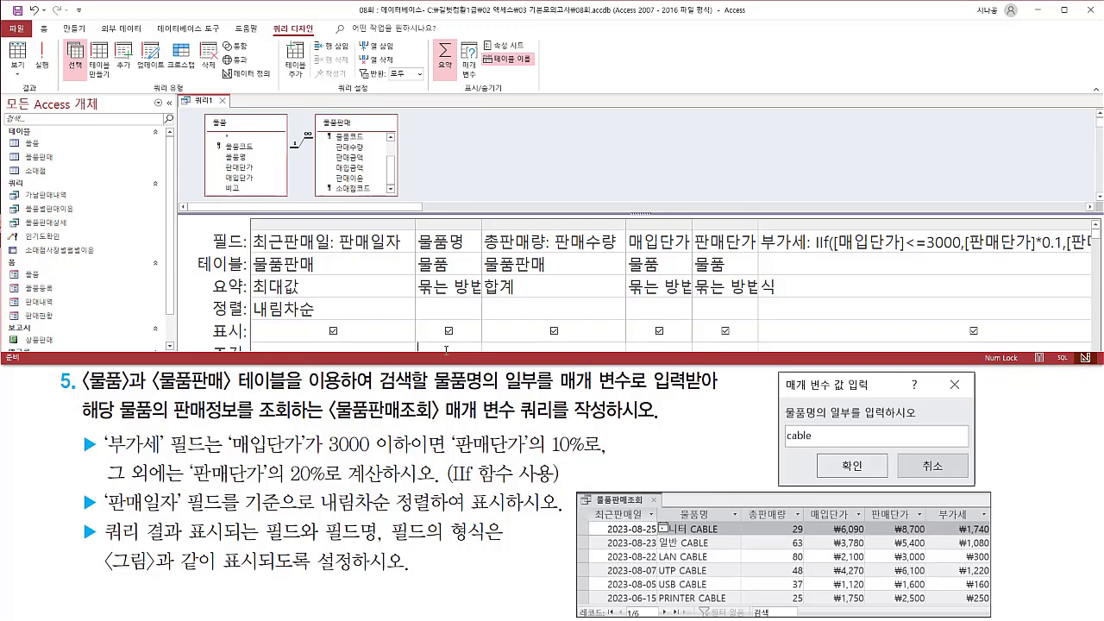
left_click_drag(683, 214, 684, 199)
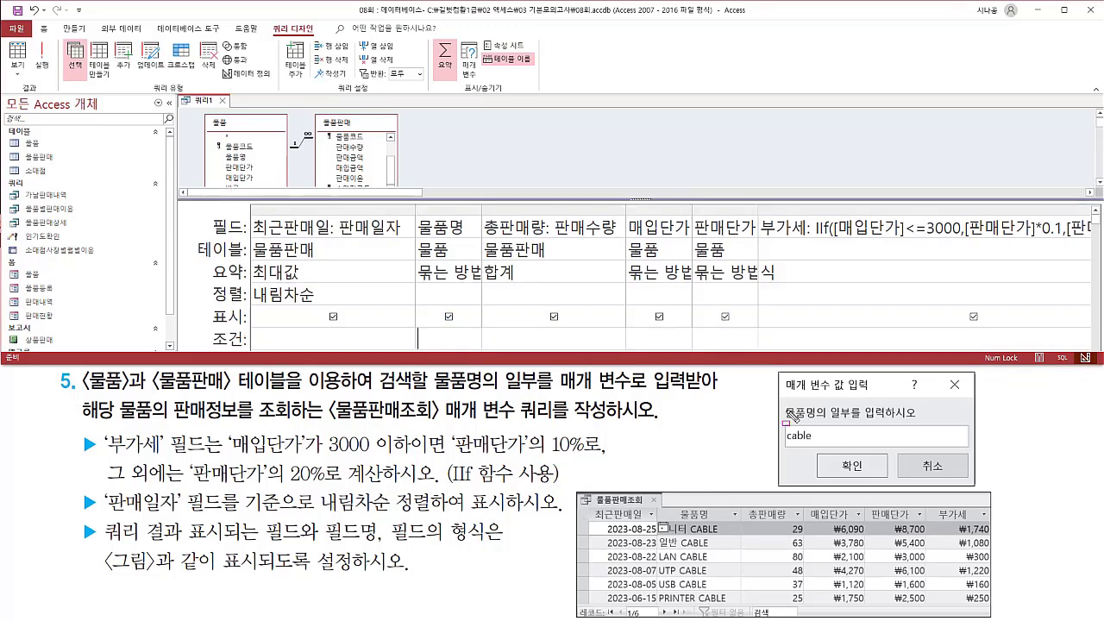
- Widen the 물품명 column and enter the sample prompt [물품명의 일부를 입력하시오] as its 조건
left_click_drag(781, 402, 926, 425)
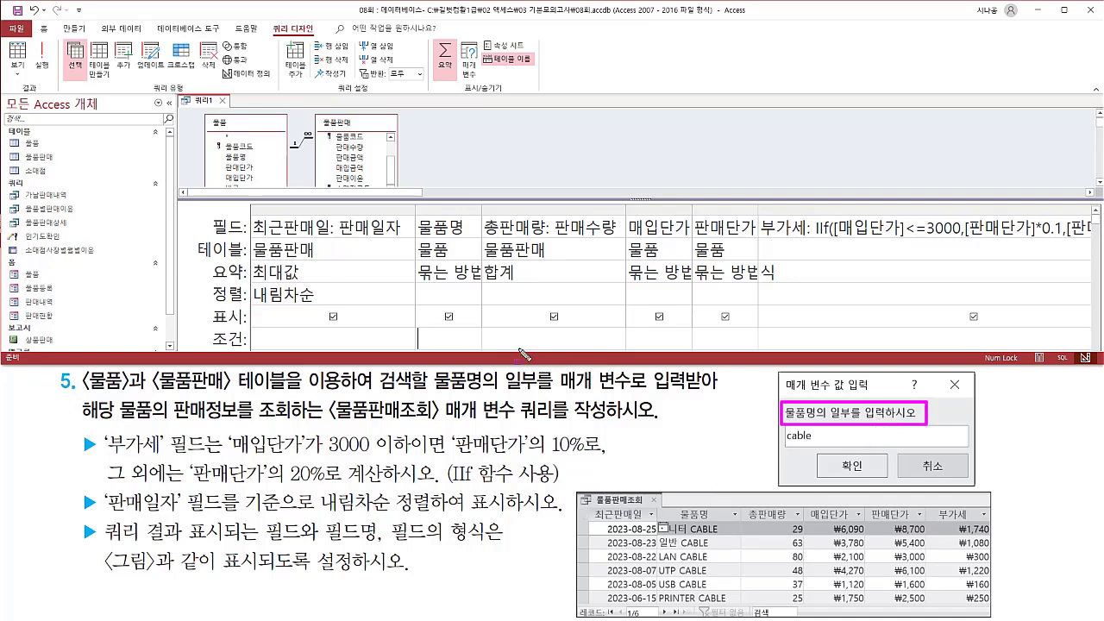
key("Escape")
left_click(479, 210)
left_click_drag(482, 216, 660, 215)
left_click(465, 337)
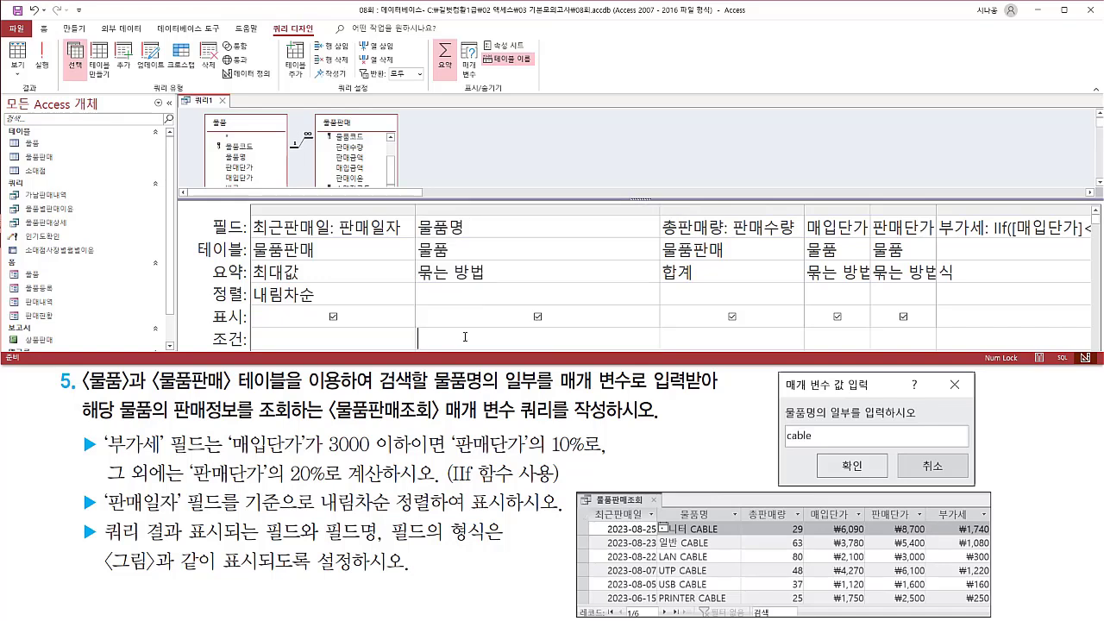
type("[무")
type("품명의 ")
type("일부")
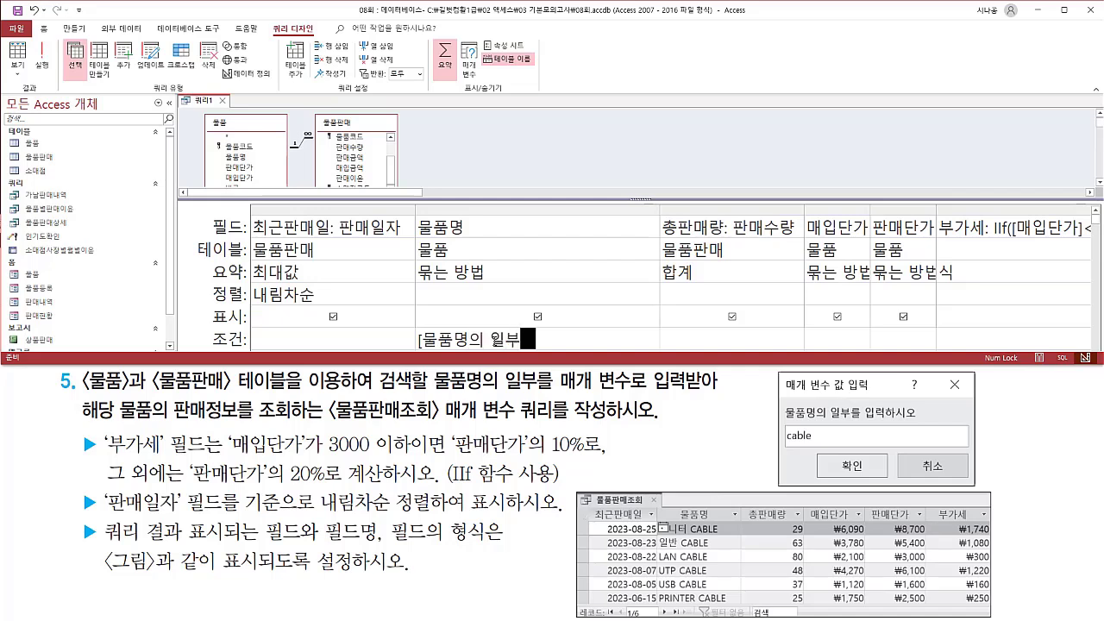
type("를 입ㄹ력하시")
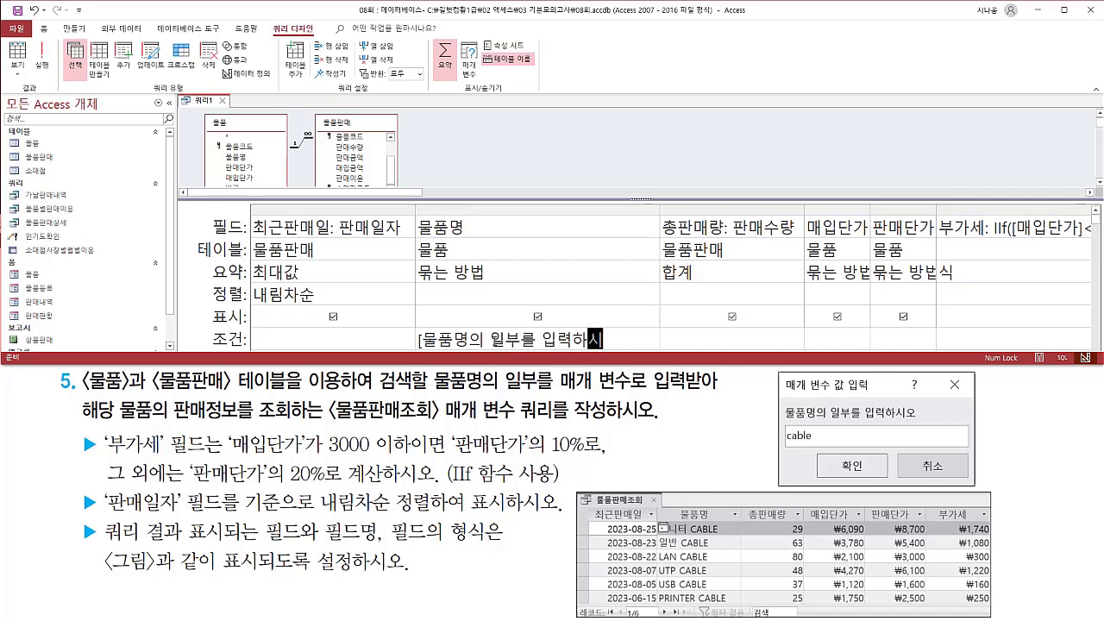
type("오")
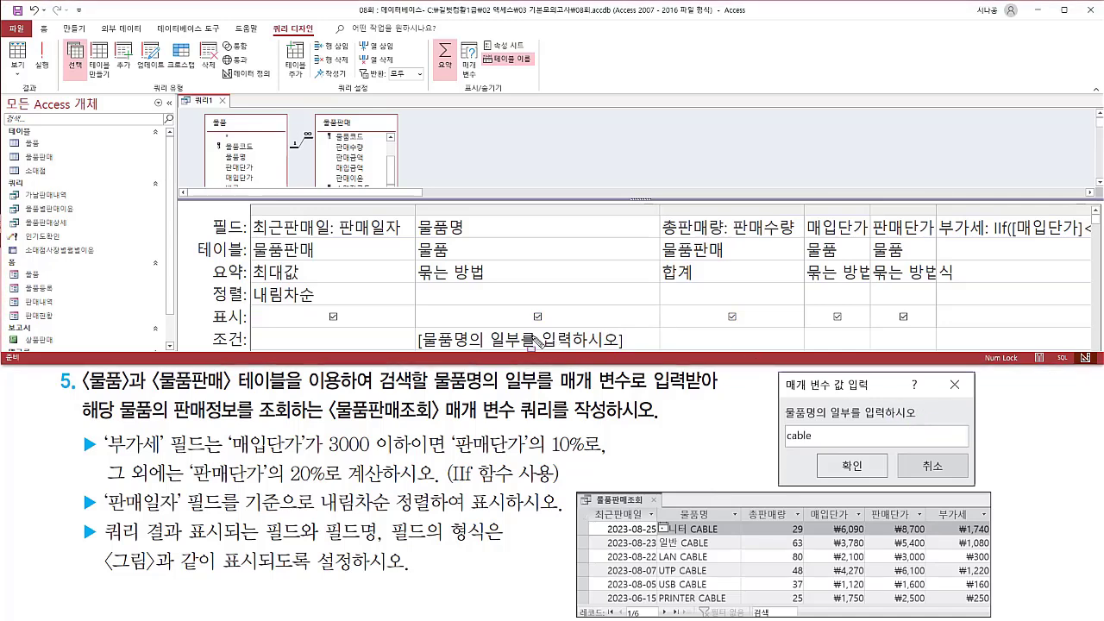
- Compare the 물품명 parameter criterion with task 5's wording about entering only part of the name
mouse_move(415, 329)
left_mouse_down()
mouse_move(417, 350)
mouse_move(642, 356)
left_mouse_up()
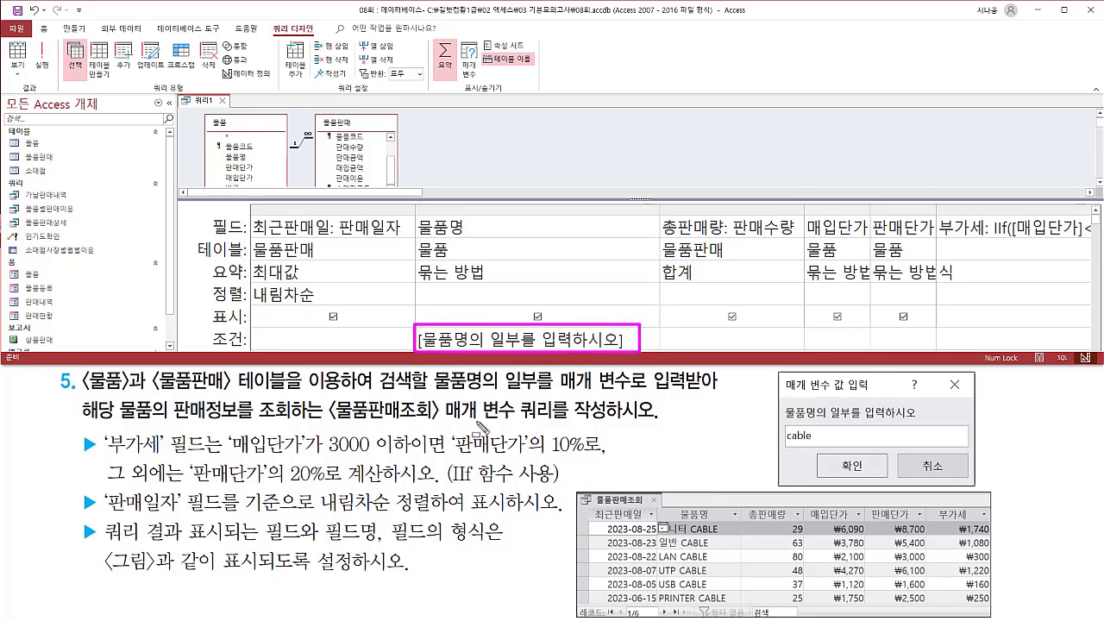
left_click_drag(445, 422, 564, 422)
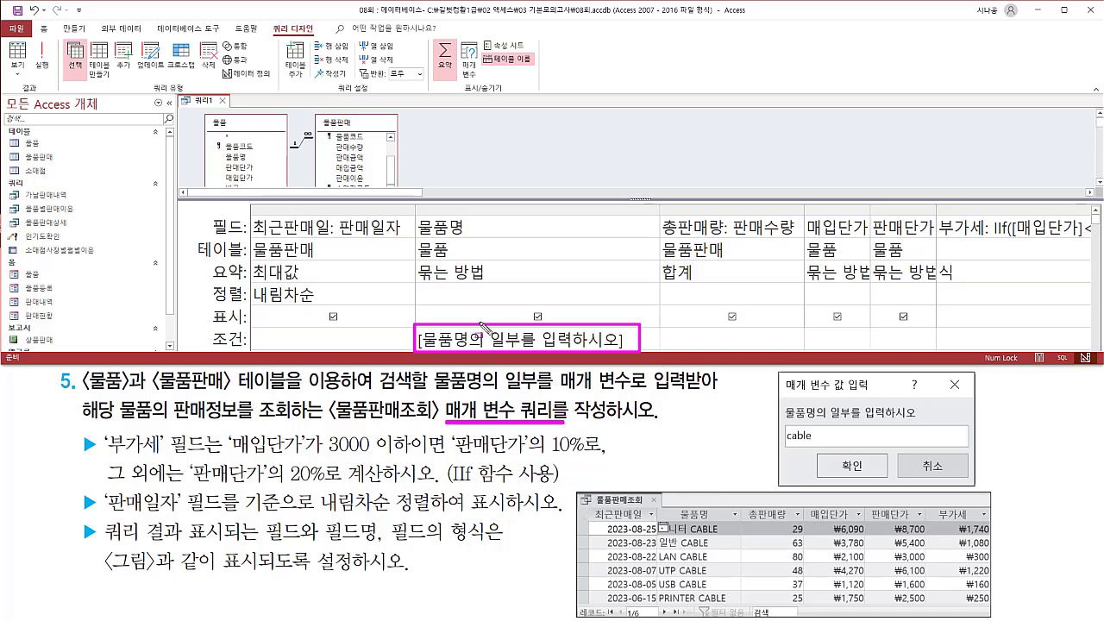
left_click_drag(481, 331, 477, 337)
key("ctrl+z")
mouse_move(435, 395)
left_mouse_down()
mouse_move(518, 386)
mouse_move(559, 399)
mouse_move(705, 398)
left_mouse_up()
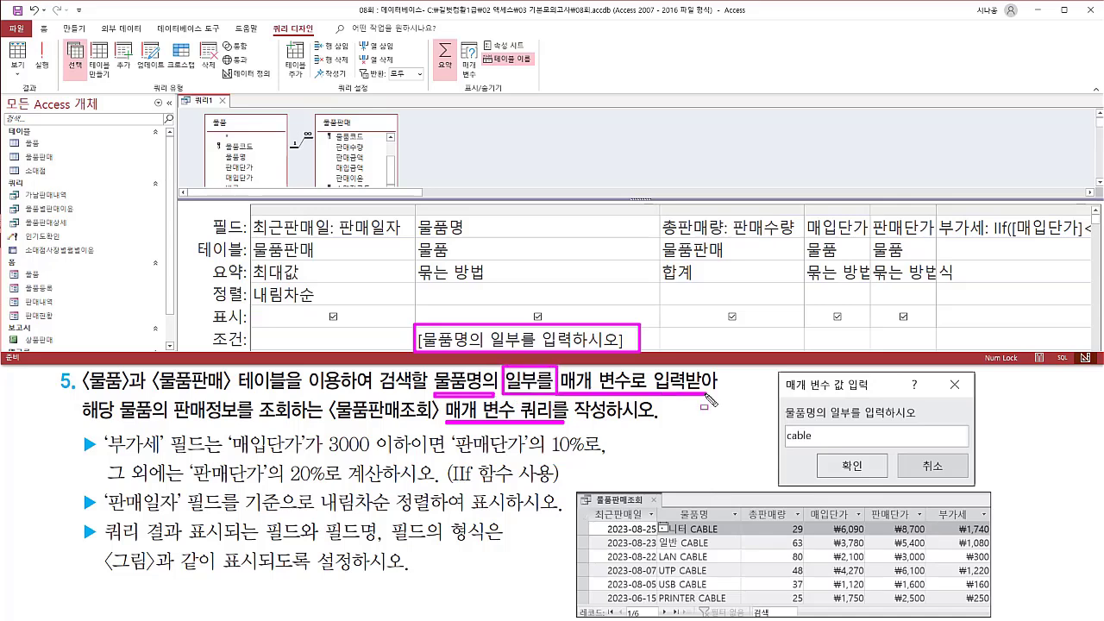
key("Escape")
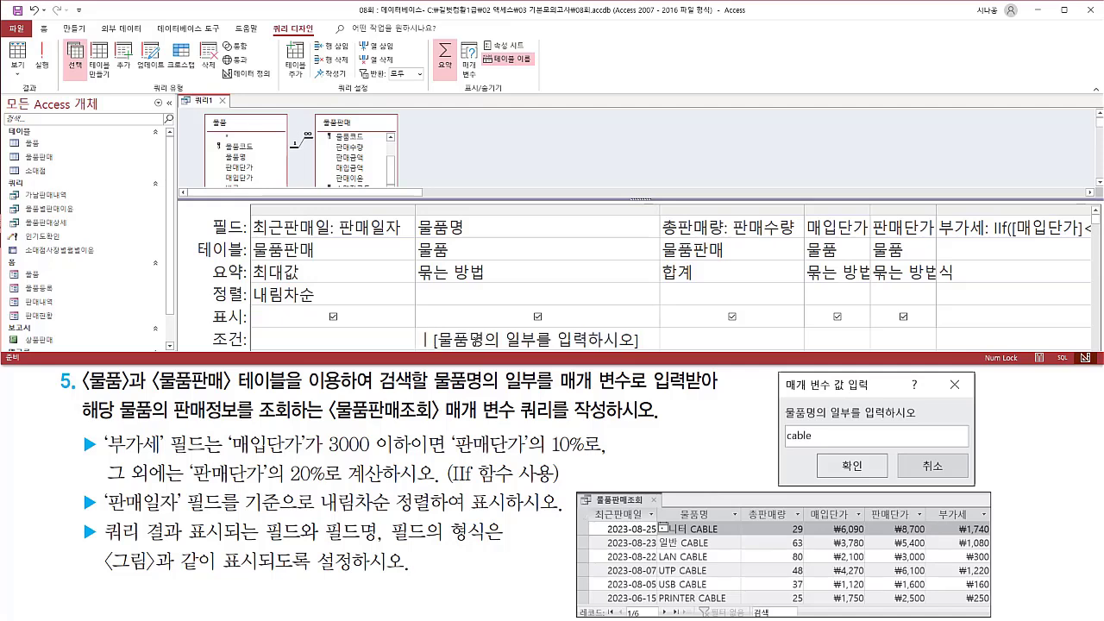
- Extend the 물품명 criterion to Like "*" & [물품명의 일부를 입력하시오] & "*"
type("like")
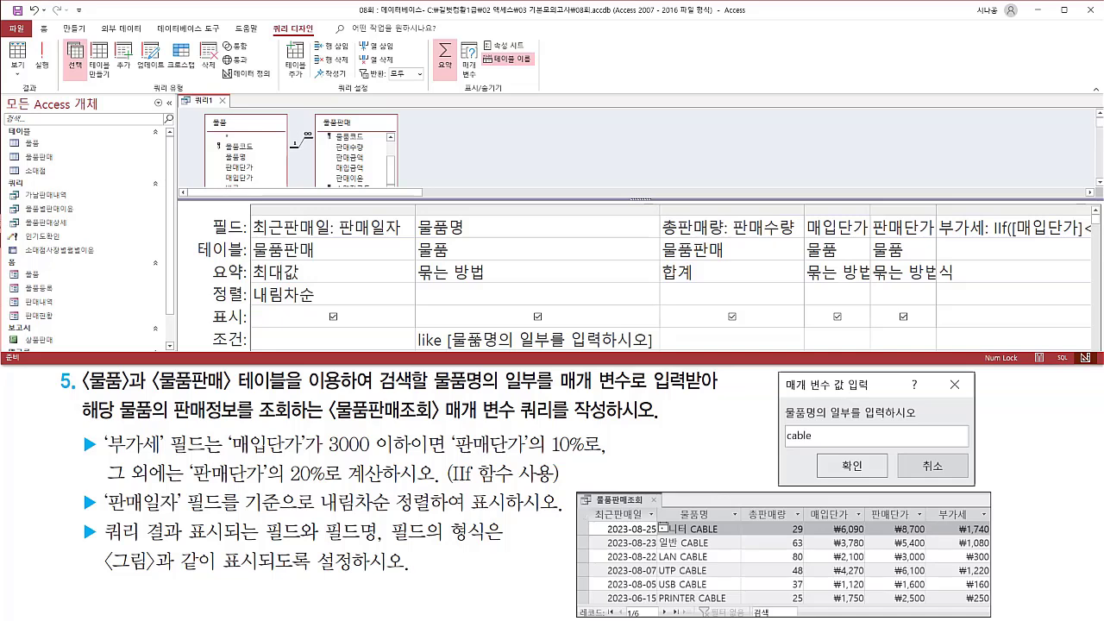
type("\"8")
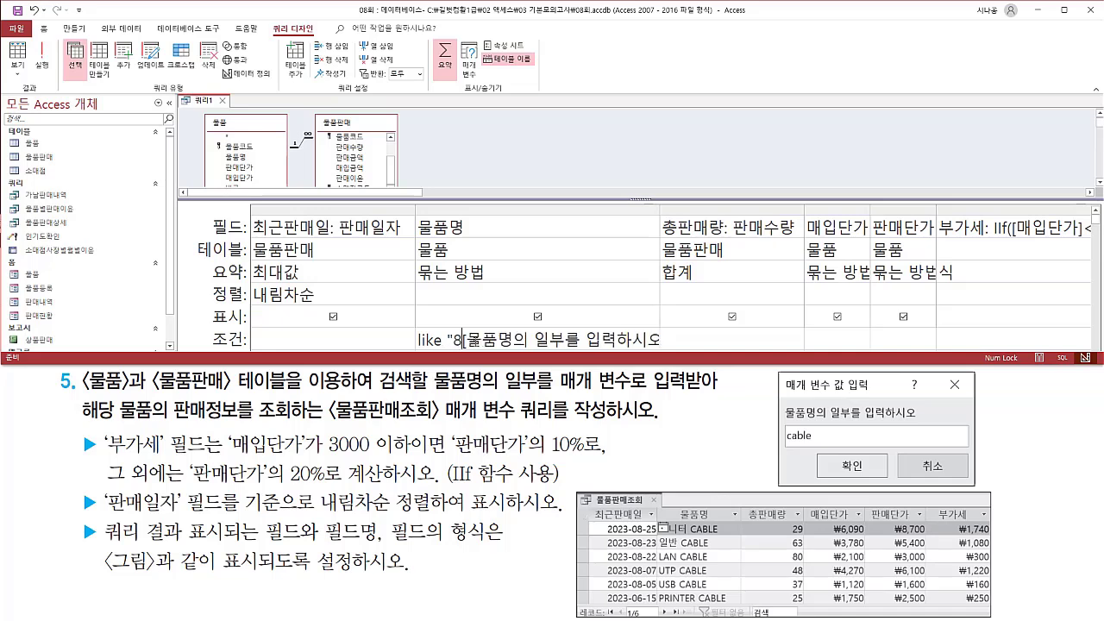
key("BackSpace")
type("*\"")
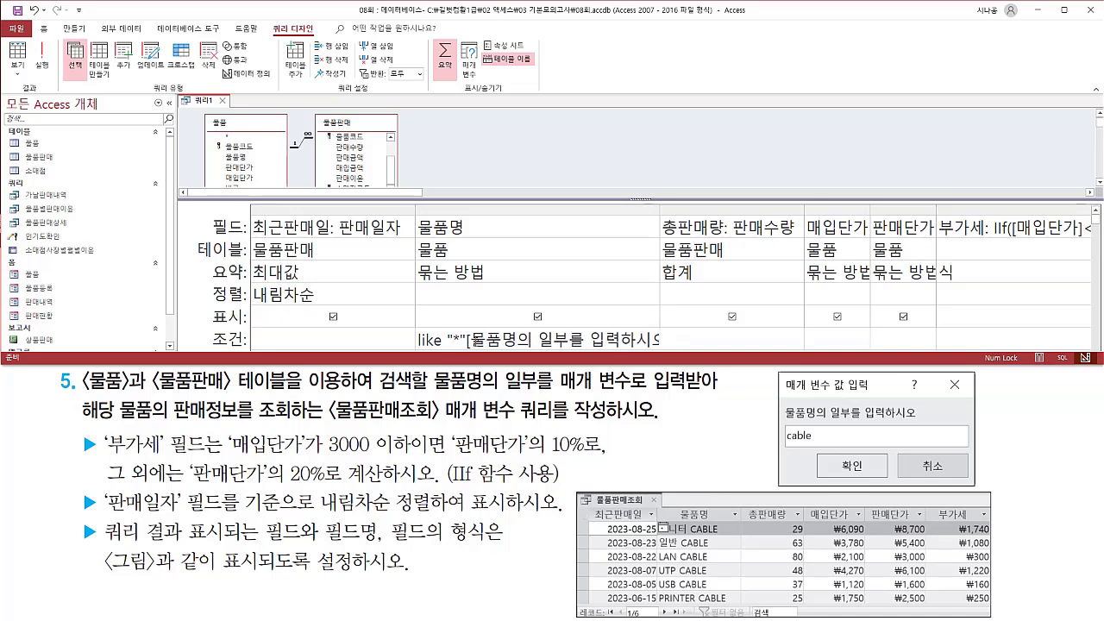
type(" &")
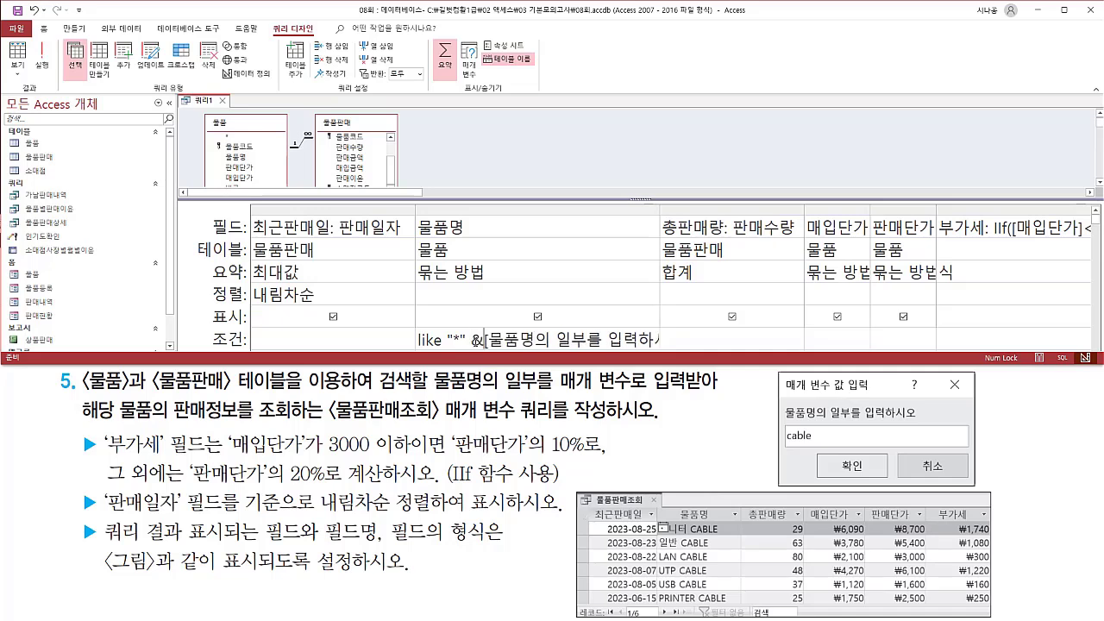
key("End")
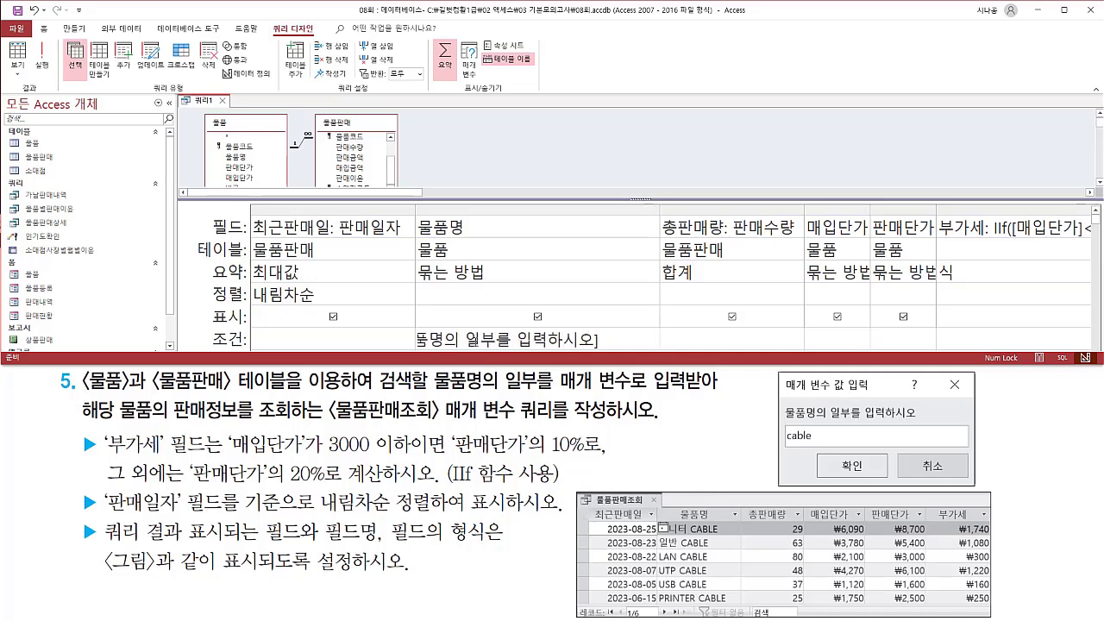
type("& \"*")
- Fit the 물품명 column to its full criterion and check the wildcards on both sides of the parameter
double_click(659, 210)
double_click(499, 209)
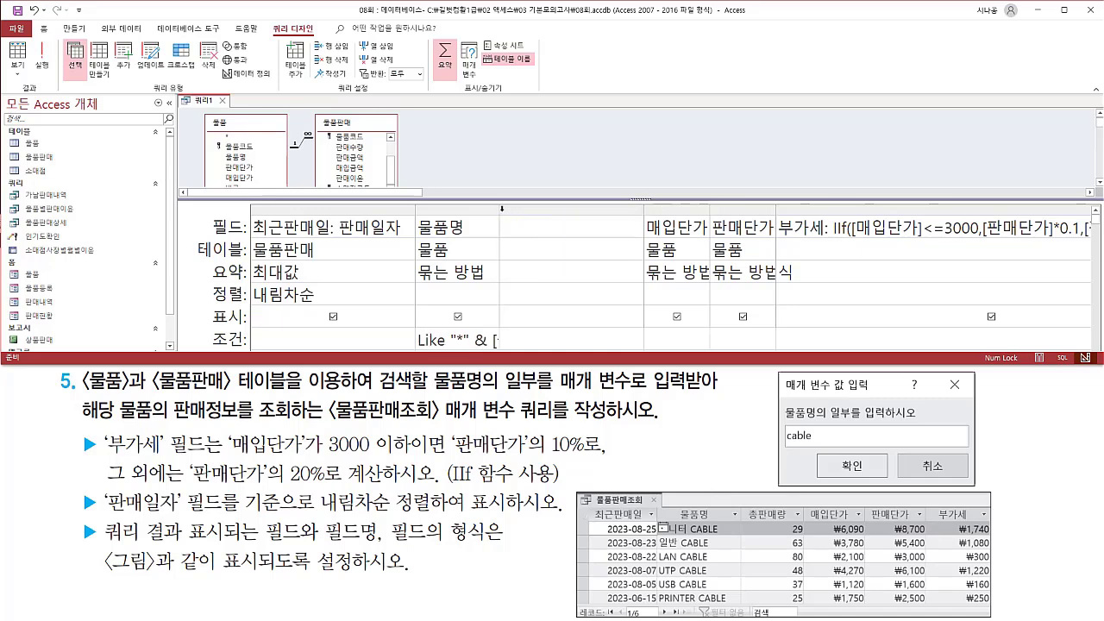
left_click(501, 210)
left_click(666, 286)
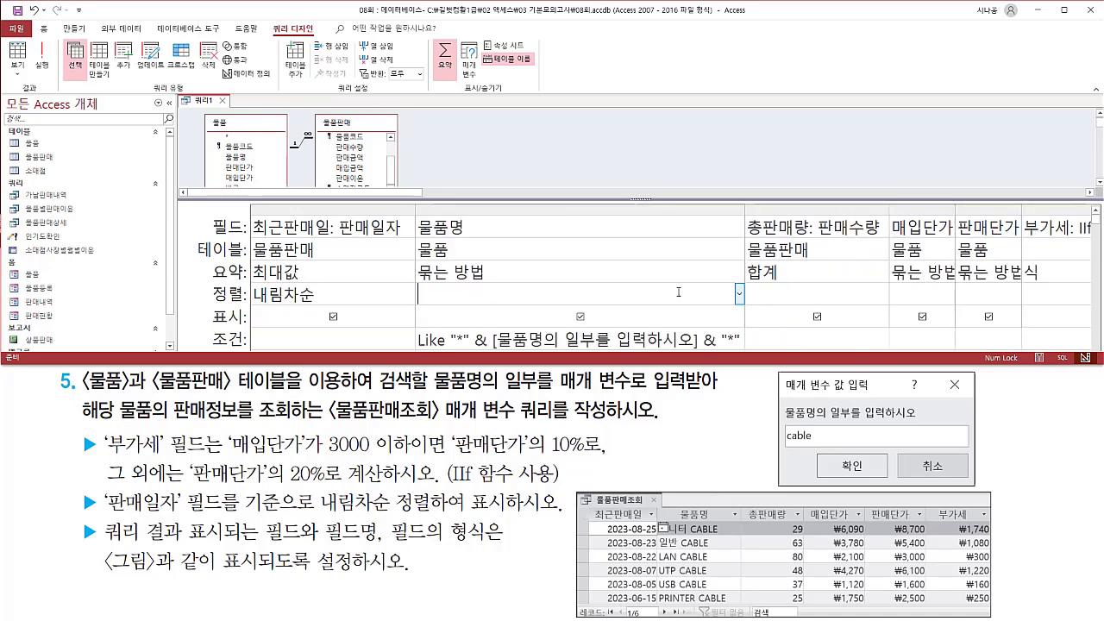
mouse_move(492, 350)
left_mouse_down()
mouse_move(699, 350)
mouse_move(700, 332)
left_mouse_up()
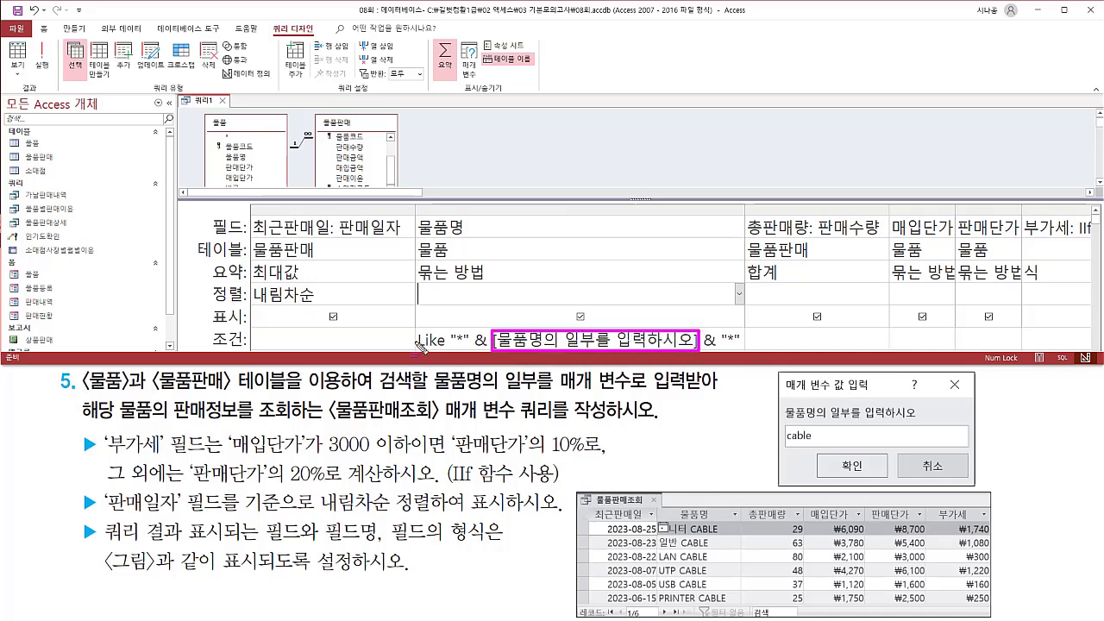
left_click_drag(450, 348, 471, 349)
left_click_drag(722, 348, 740, 348)
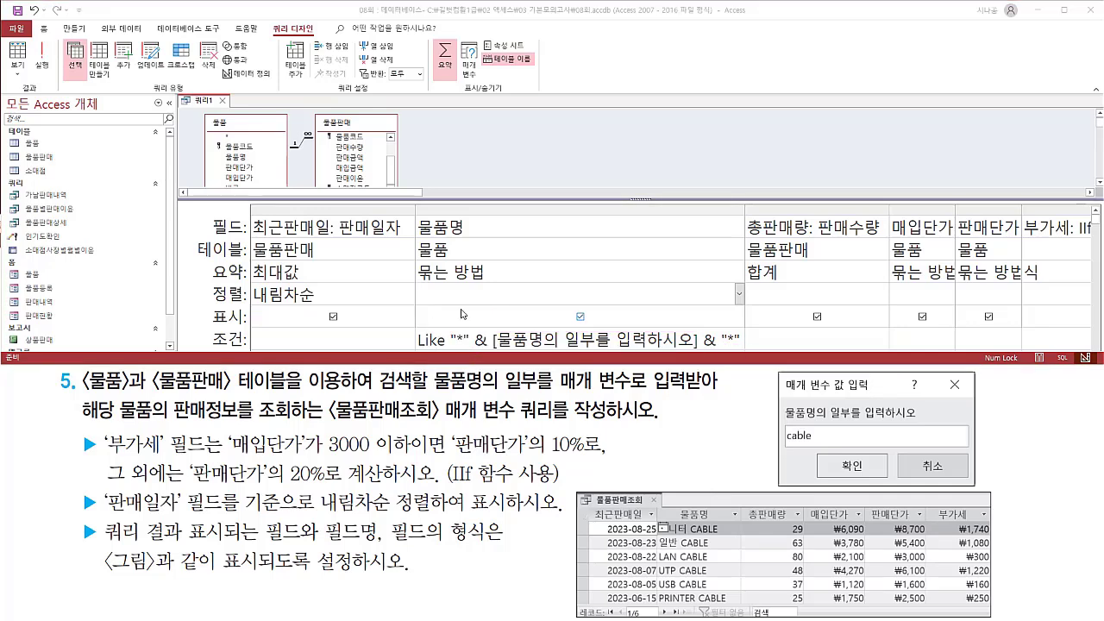
key("Escape")
- Run the query and compare its parameter prompt with the sample 매개 변수 값 입력 dialog in task 5
left_click(484, 272)
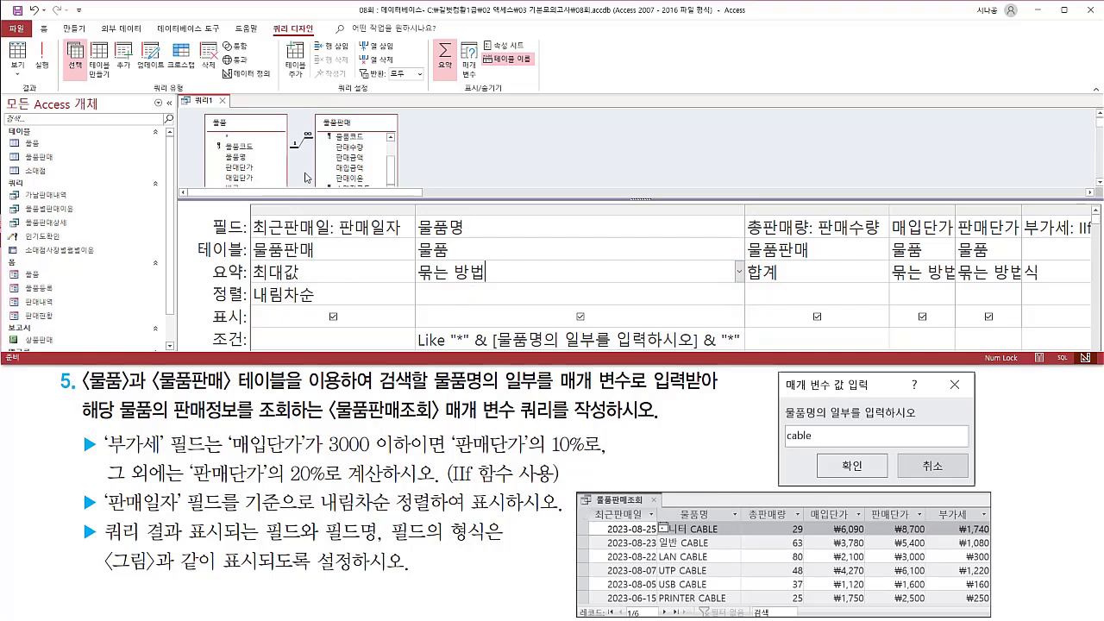
left_click(42, 59)
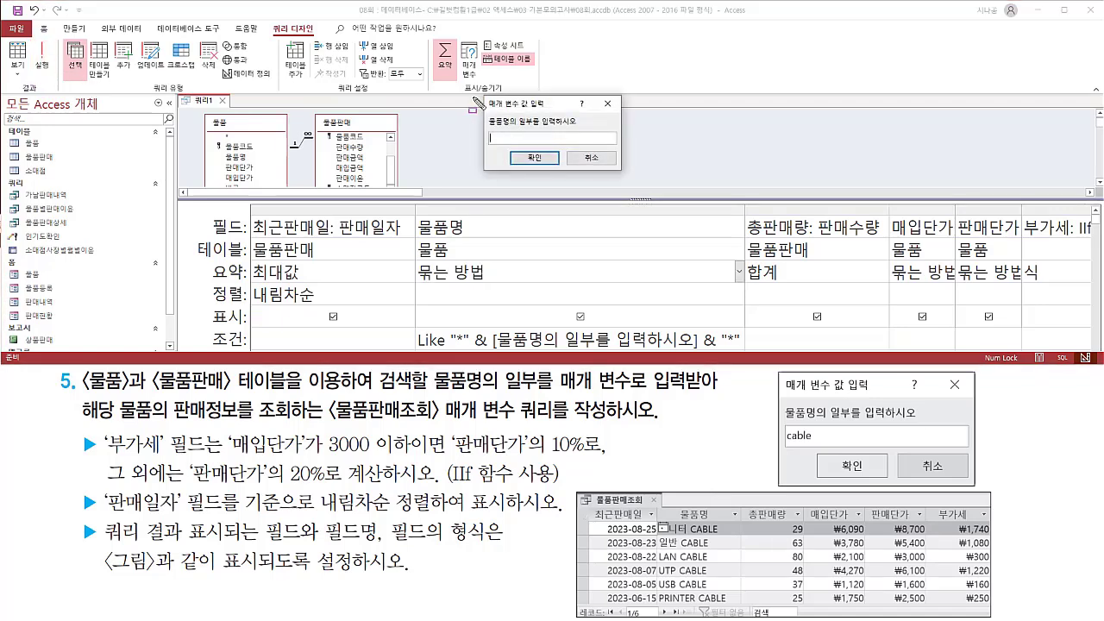
left_click_drag(481, 94, 623, 173)
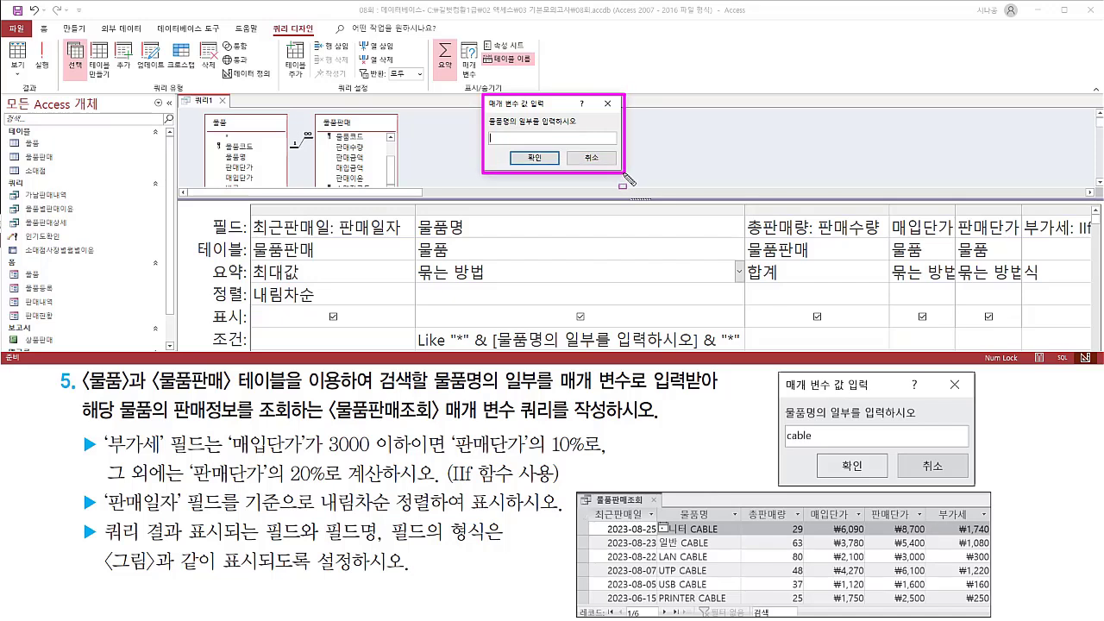
left_click_drag(485, 128, 591, 130)
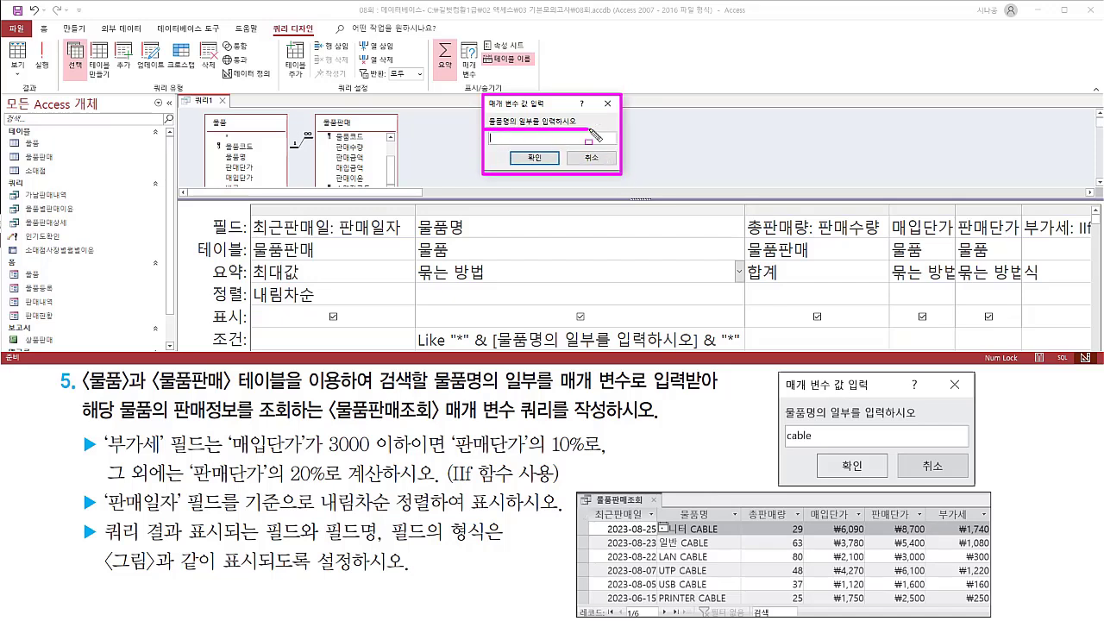
left_click_drag(782, 420, 938, 422)
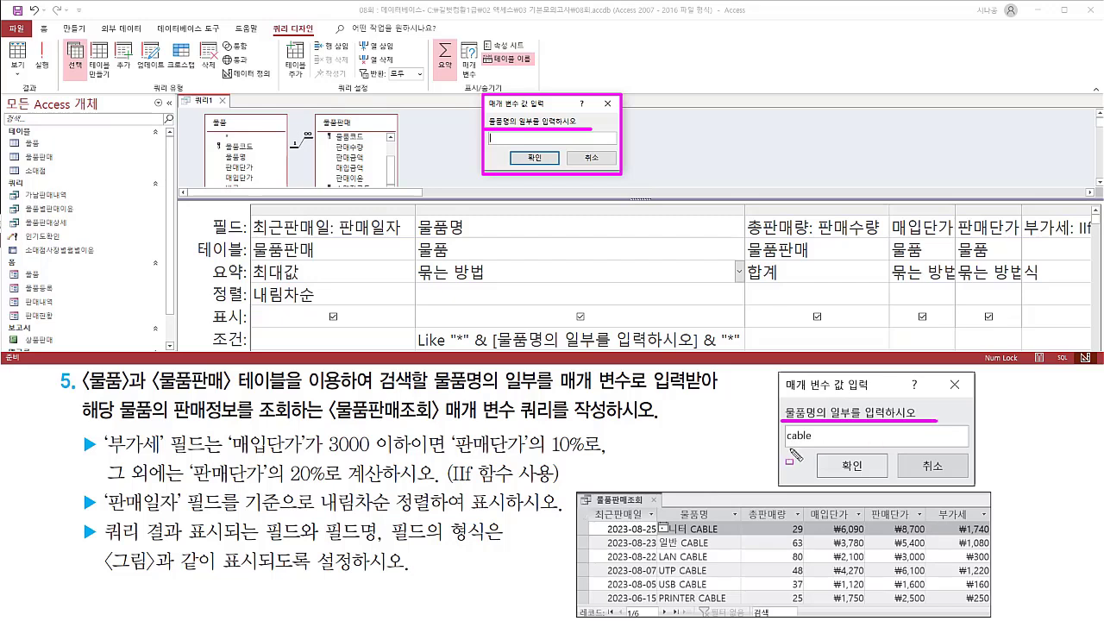
left_click_drag(782, 445, 815, 446)
key("Escape")
- Enter cable as the 물품명 parameter value and display the matching records
left_click(523, 138)
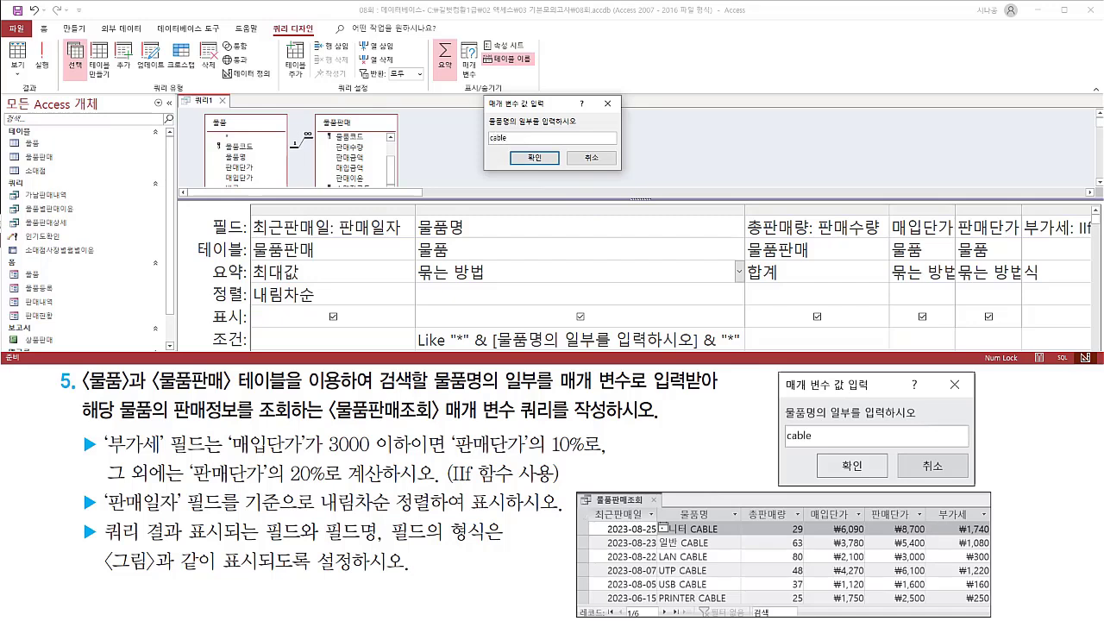
left_click_drag(510, 149, 558, 171)
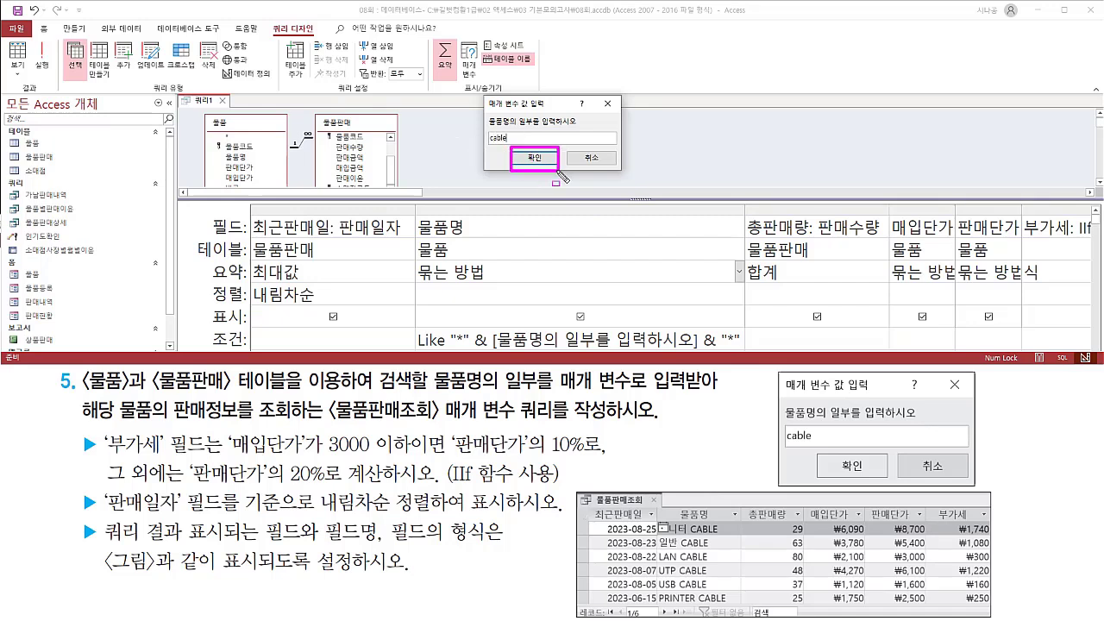
key("Escape")
left_click(535, 159)
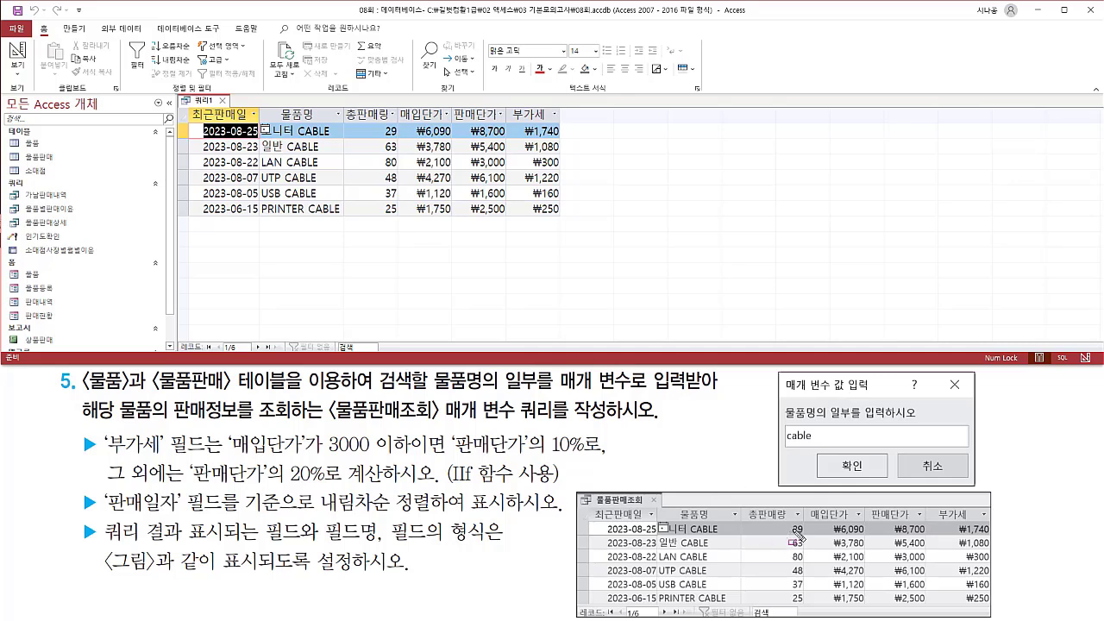
- Compare the 최근판매일, 물품명, 총판매량, 매입단가, 판매단가 and 부가세 columns of the result with the sample datasheet
mouse_move(601, 519)
left_mouse_down()
mouse_move(662, 543)
mouse_move(659, 609)
left_mouse_up()
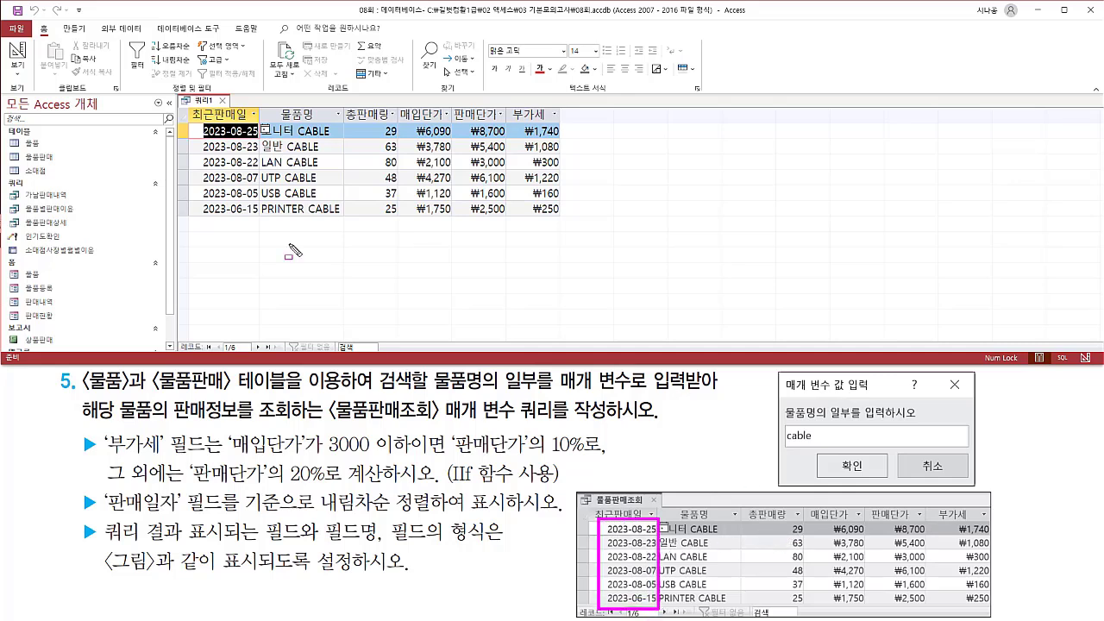
mouse_move(200, 119)
left_mouse_down()
mouse_move(215, 231)
mouse_move(256, 227)
left_mouse_up()
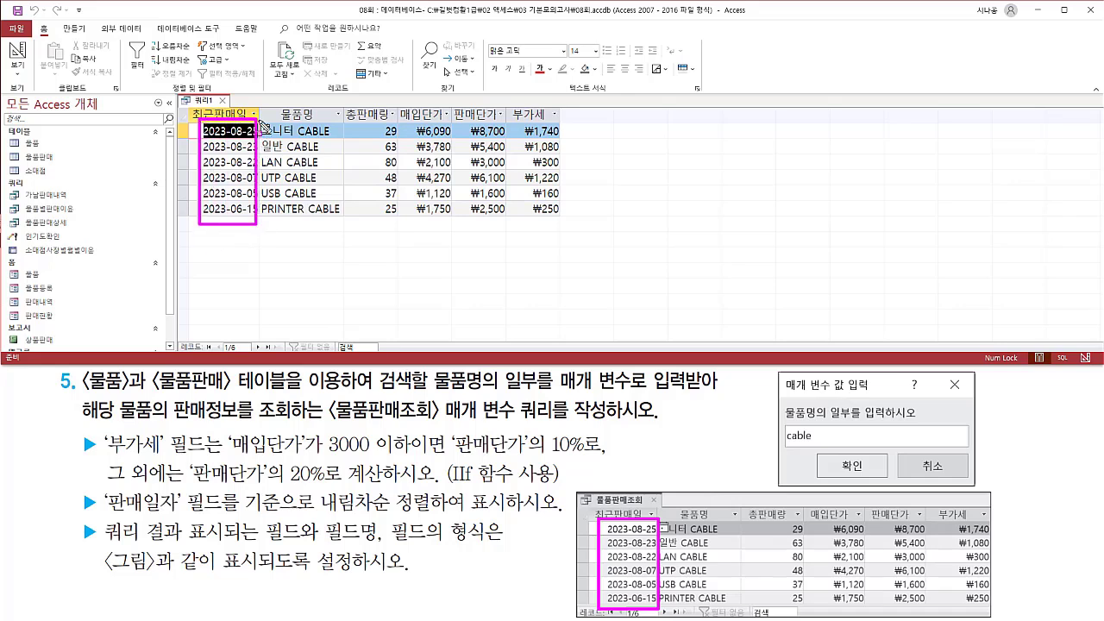
mouse_move(258, 121)
left_mouse_down()
mouse_move(355, 155)
mouse_move(347, 226)
left_mouse_up()
mouse_move(660, 520)
left_mouse_down()
mouse_move(666, 547)
mouse_move(715, 609)
mouse_move(733, 605)
left_mouse_up()
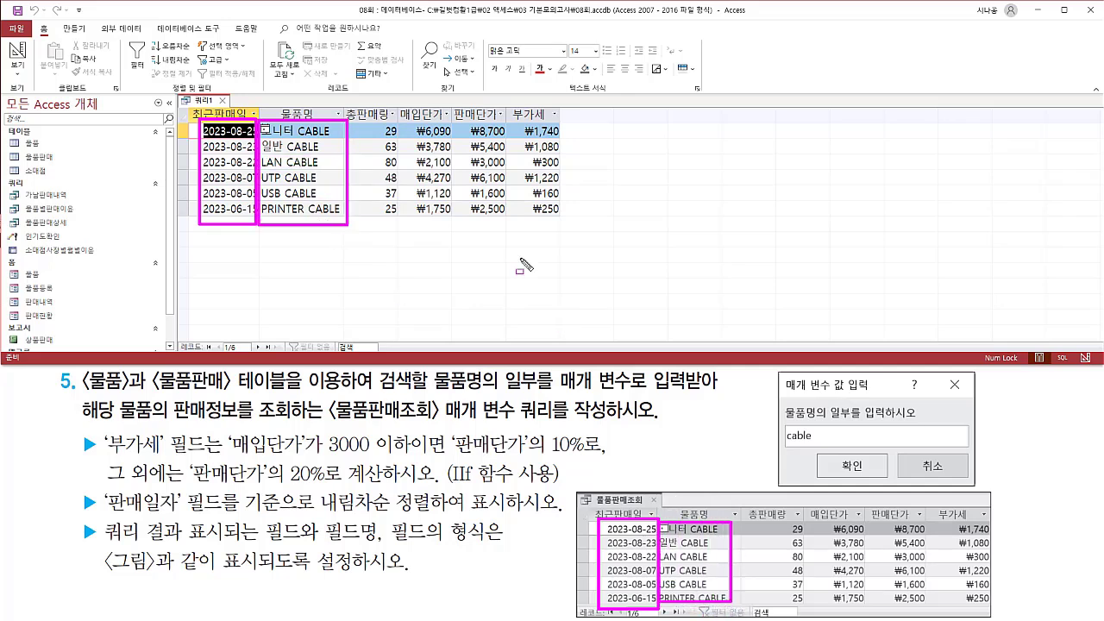
mouse_move(378, 122)
left_mouse_down()
mouse_move(400, 139)
mouse_move(399, 224)
left_mouse_up()
left_click_drag(784, 520, 807, 609)
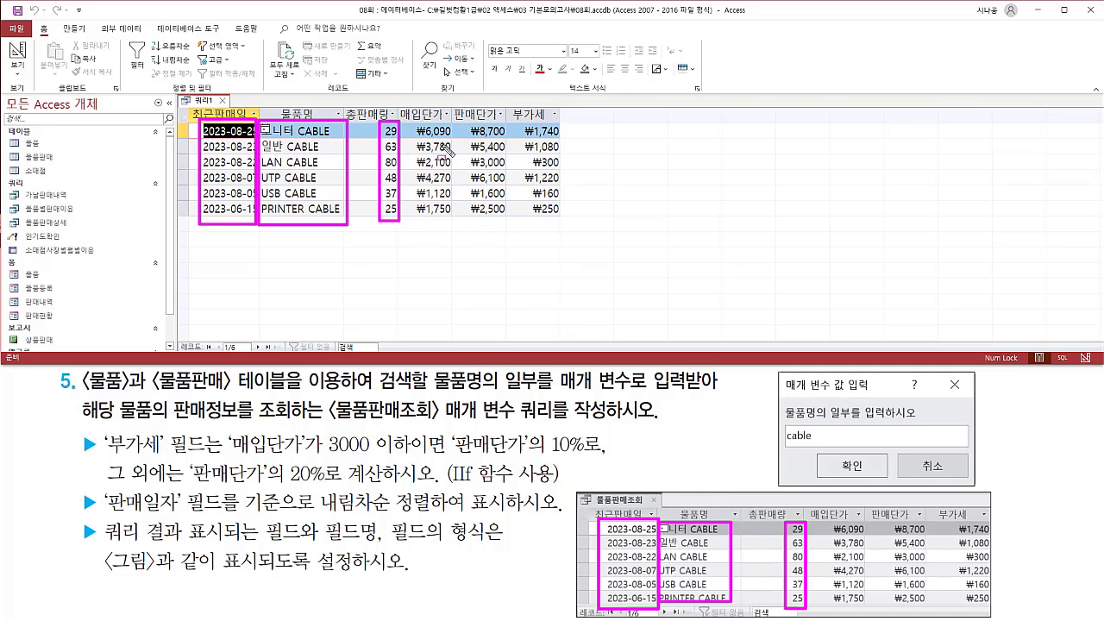
mouse_move(411, 122)
left_mouse_down()
mouse_move(450, 139)
mouse_move(454, 222)
left_mouse_up()
left_click_drag(826, 519, 868, 604)
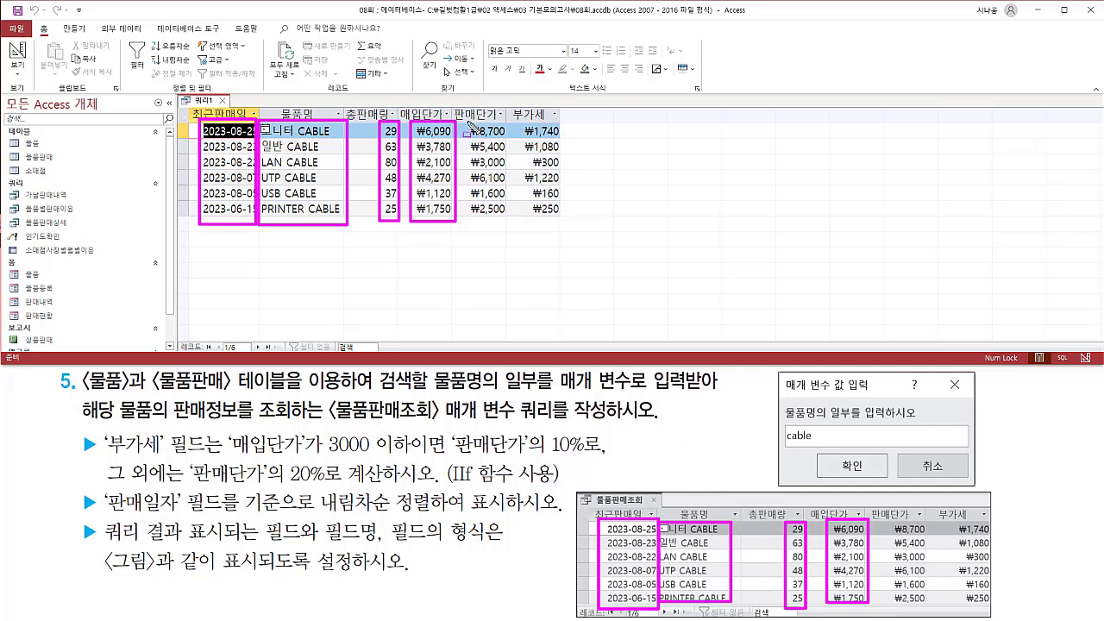
mouse_move(466, 121)
left_mouse_down()
mouse_move(505, 138)
mouse_move(511, 228)
mouse_move(507, 220)
left_mouse_up()
mouse_move(883, 523)
left_mouse_down()
mouse_move(904, 583)
mouse_move(927, 605)
left_mouse_up()
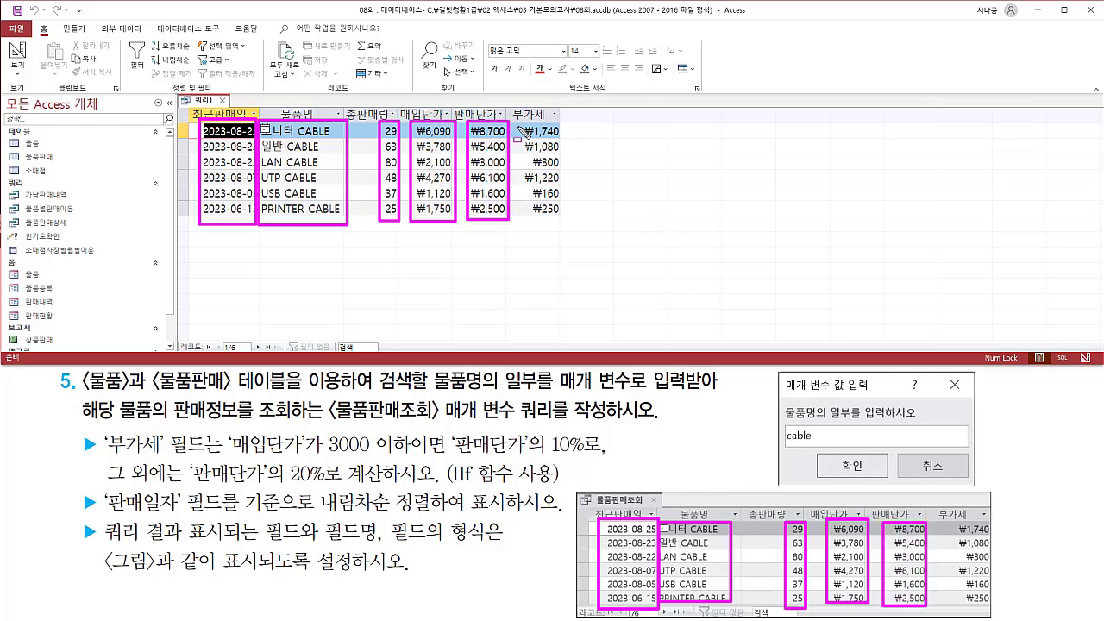
mouse_move(516, 123)
left_mouse_down()
mouse_move(569, 147)
mouse_move(565, 226)
left_mouse_up()
left_click_drag(954, 522, 996, 612)
key("e")
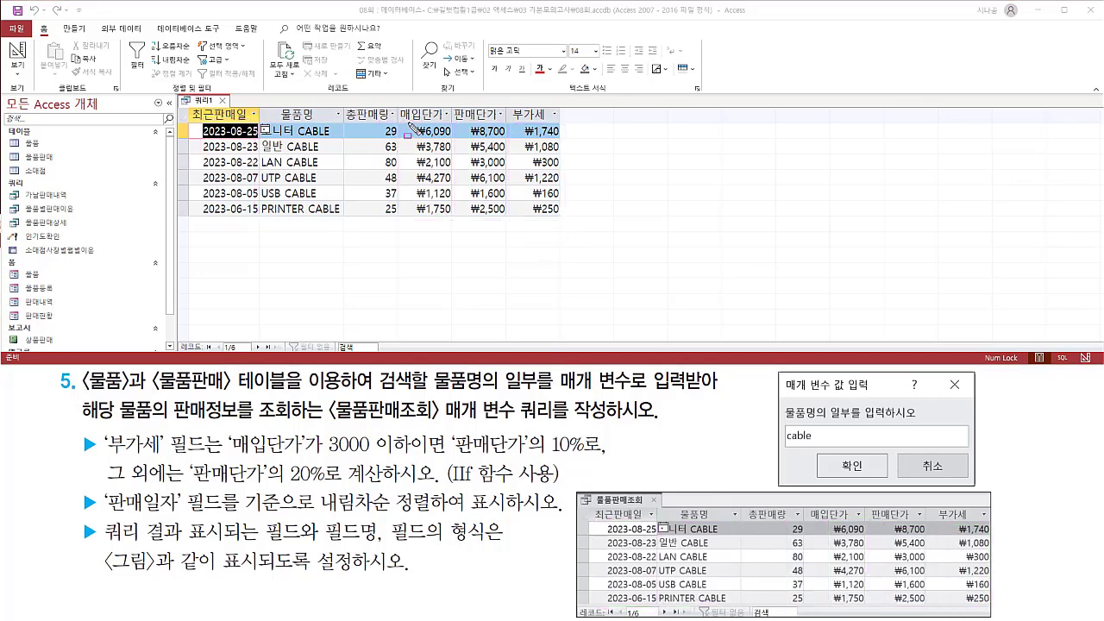
- Check the currency format of 매입단가, 판매단가 and 부가세, and compare the record count with the sample
mouse_move(408, 123)
left_mouse_down()
mouse_move(569, 207)
mouse_move(568, 226)
left_mouse_up()
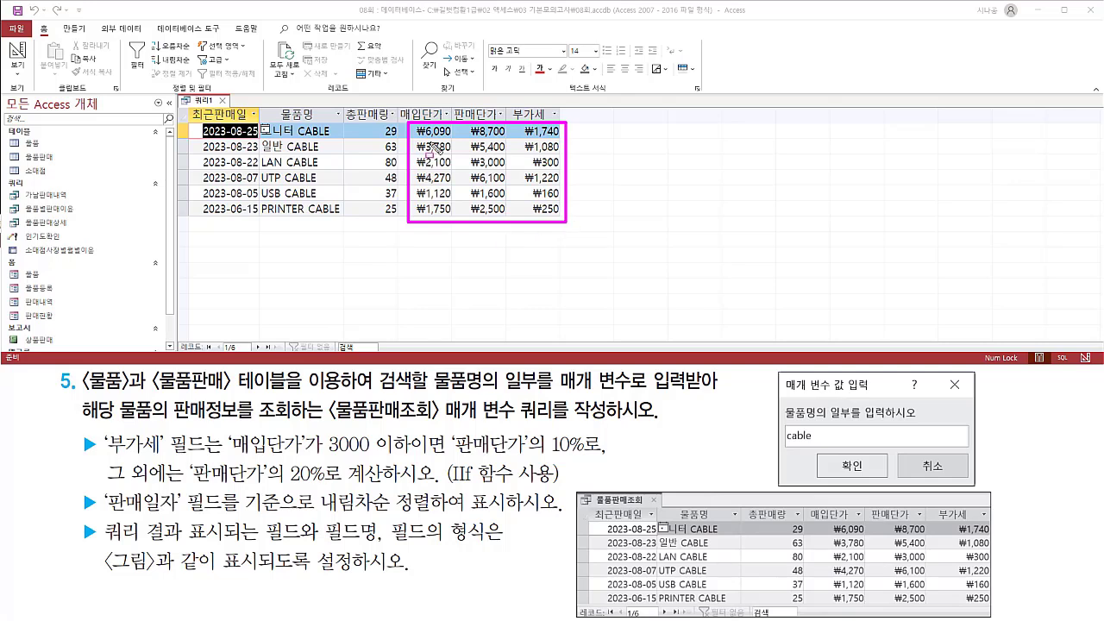
mouse_move(181, 338)
left_mouse_down()
mouse_move(257, 364)
mouse_move(255, 351)
left_mouse_up()
mouse_move(574, 604)
left_mouse_down()
mouse_move(595, 617)
mouse_move(678, 618)
left_mouse_up()
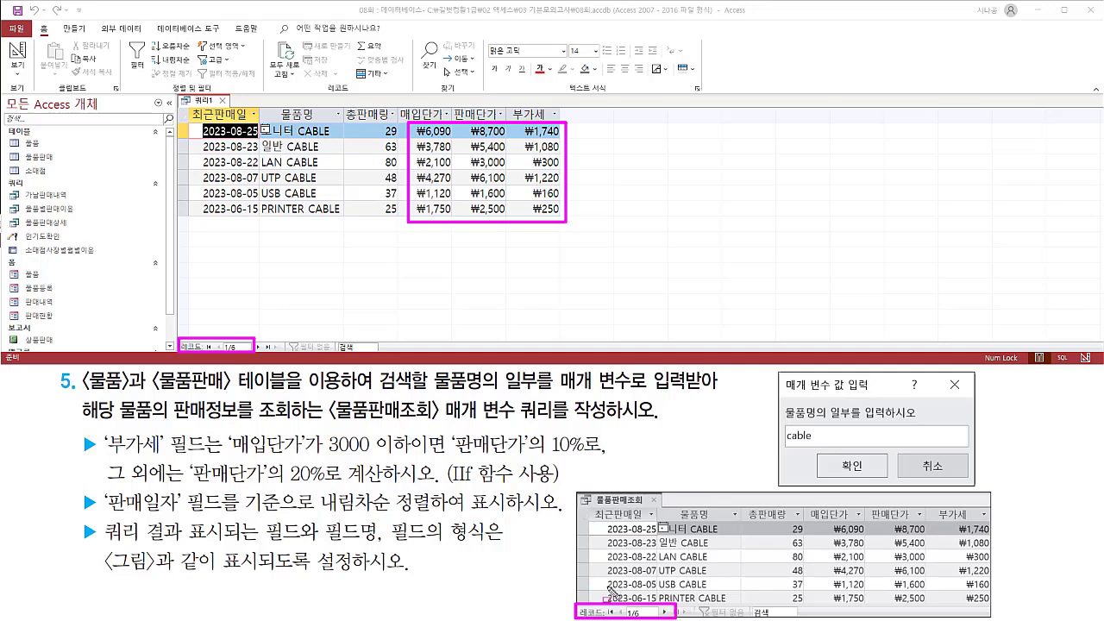
key("Escape")
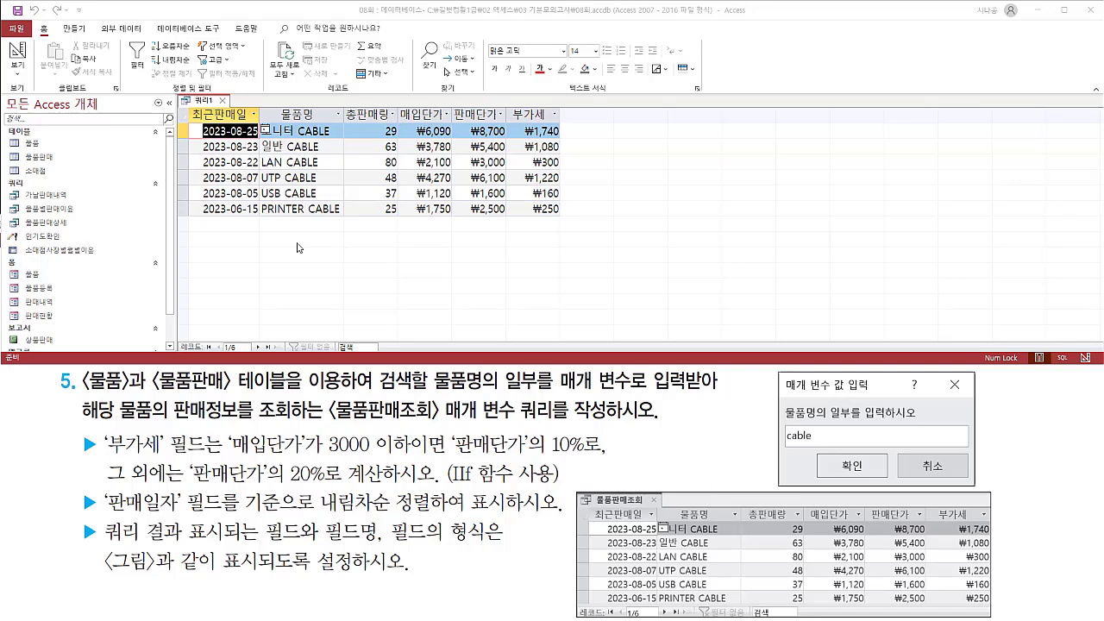
- Close the query and agree to save its design changes
key("ctrl+2")
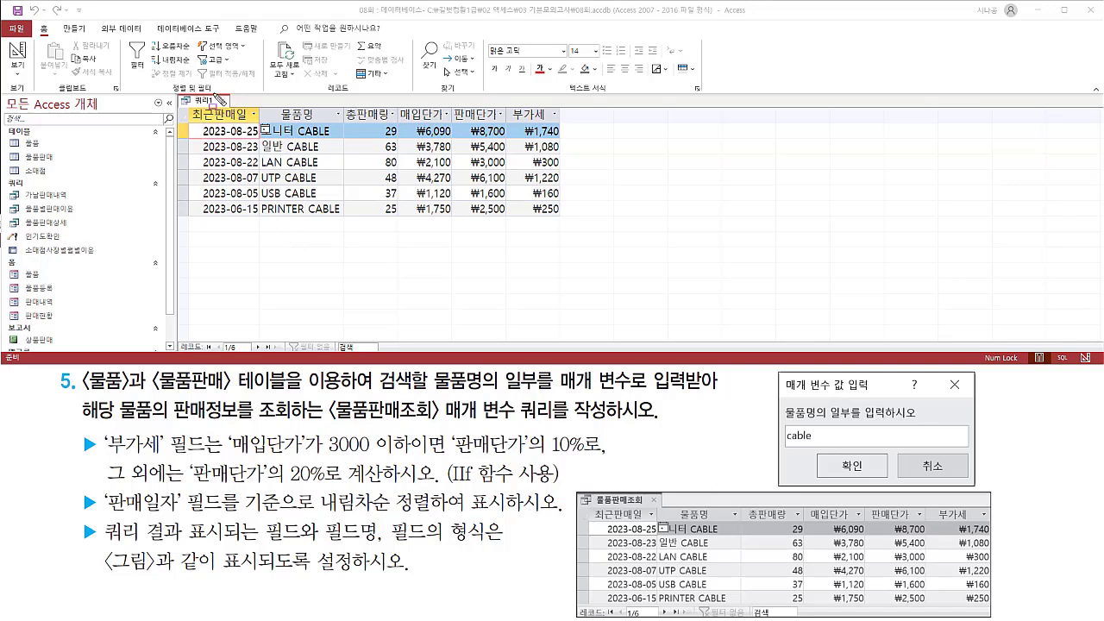
left_click(222, 100)
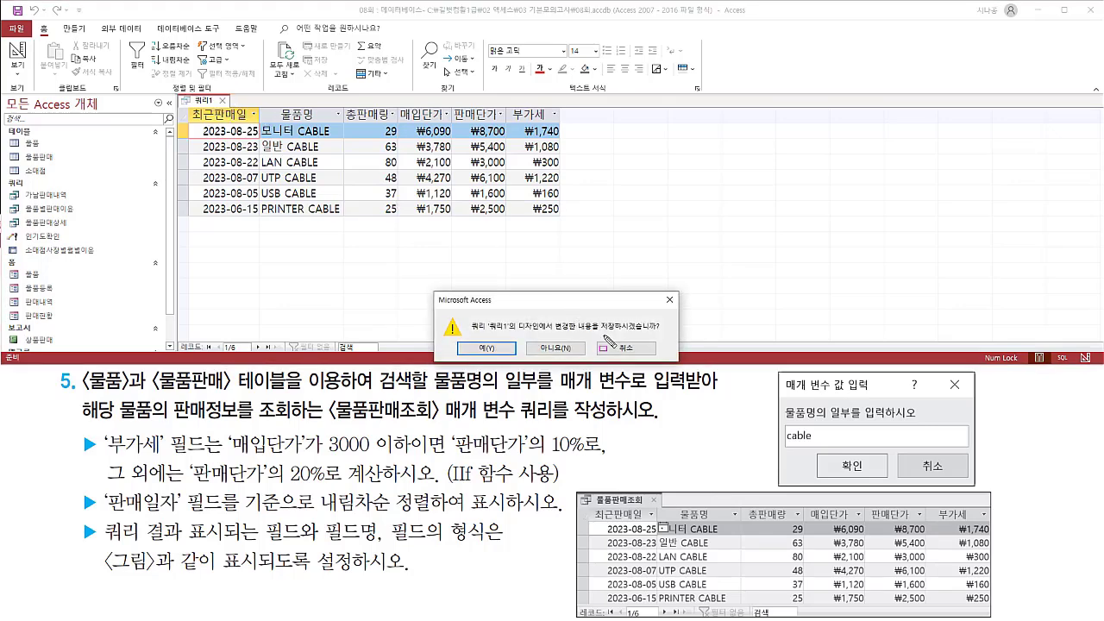
left_click_drag(601, 331, 663, 333)
left_click_drag(459, 339, 515, 356)
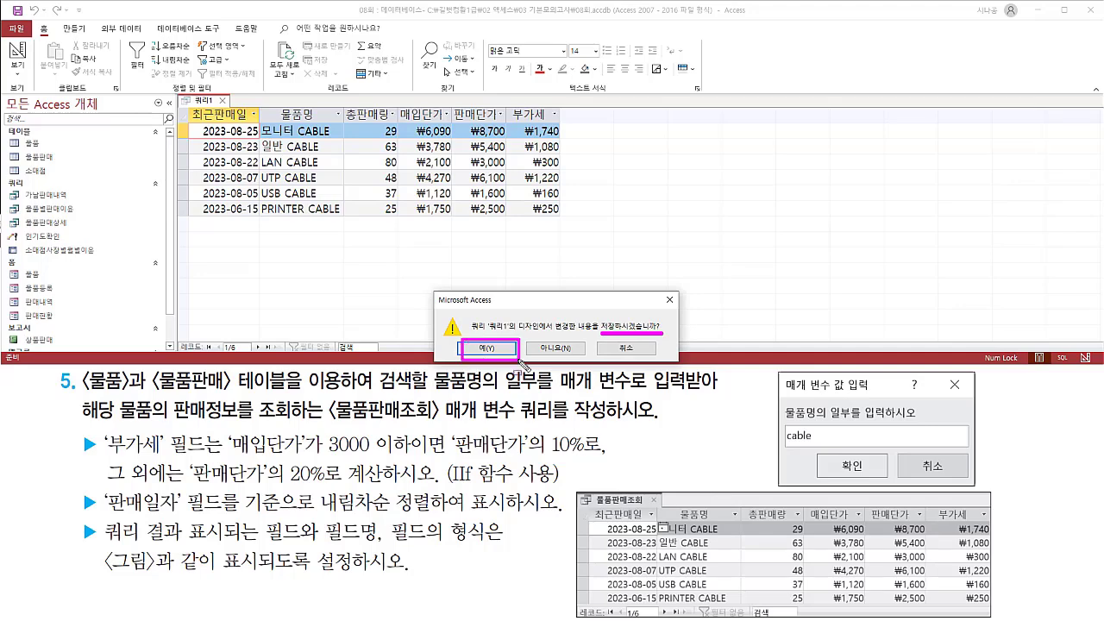
key("Escape")
left_click(487, 348)
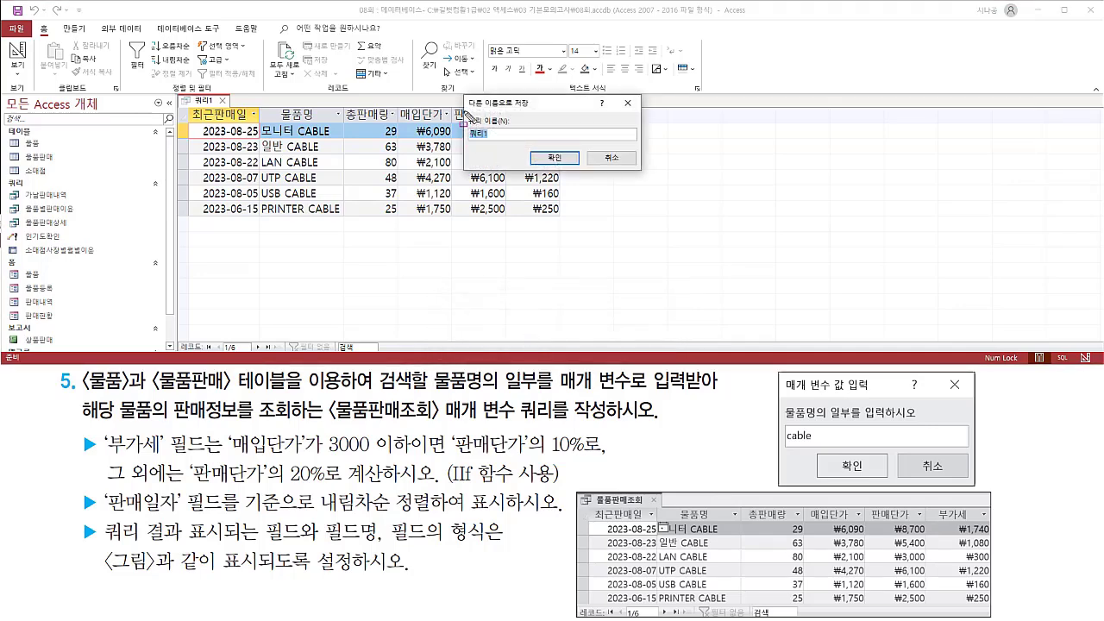
- Save the query under the name 물품판매조회 and check that it is listed among the database's queries
left_click_drag(464, 110, 521, 144)
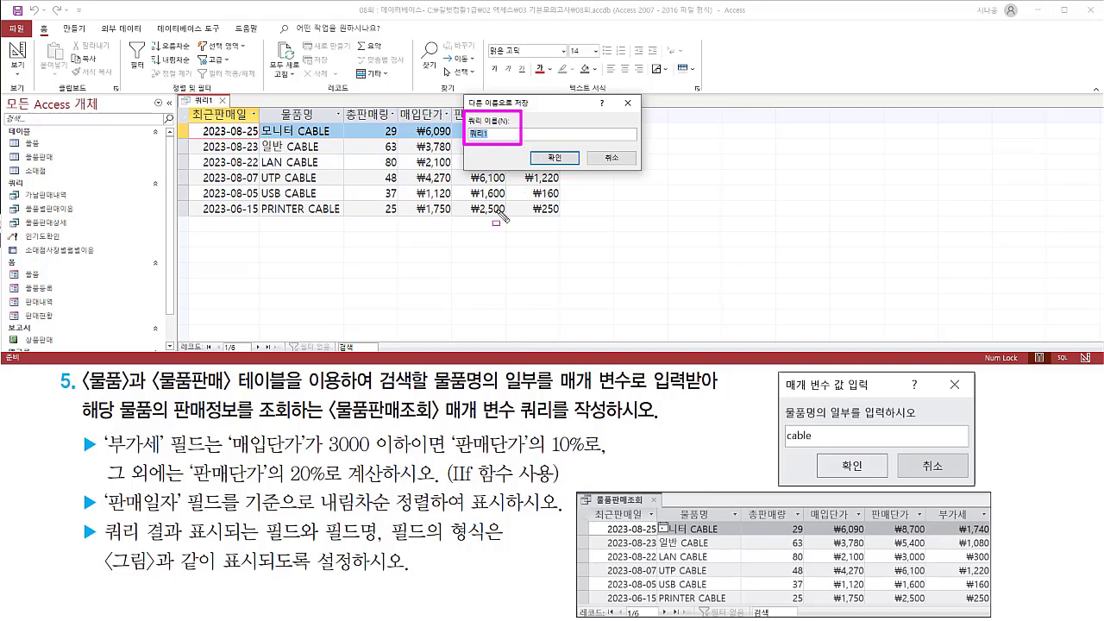
left_click_drag(331, 424, 640, 425)
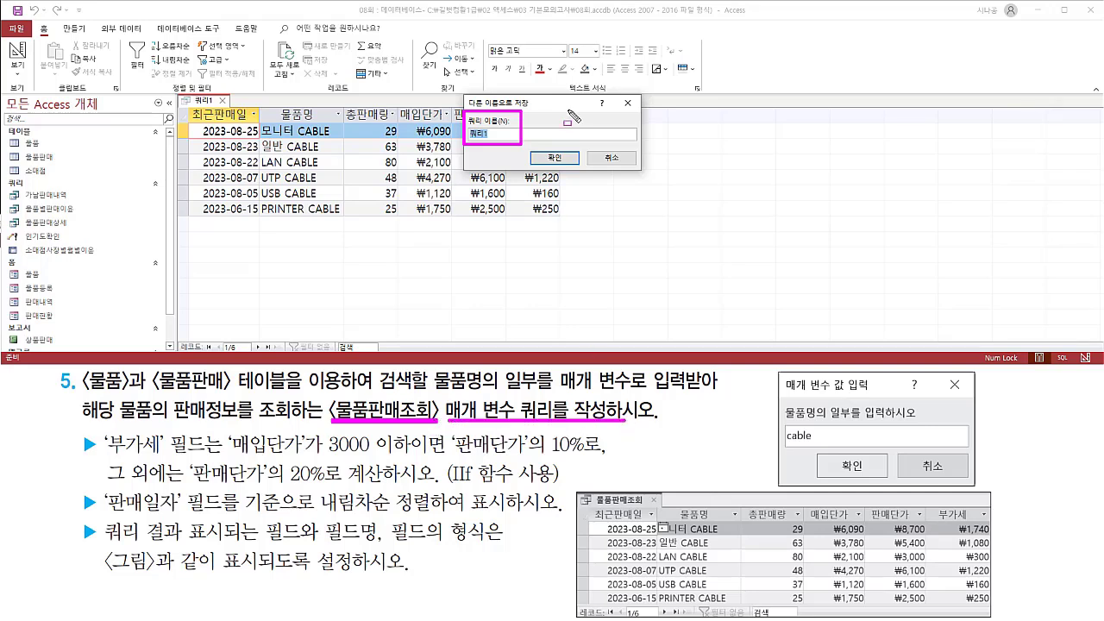
key("Escape")
type("물")
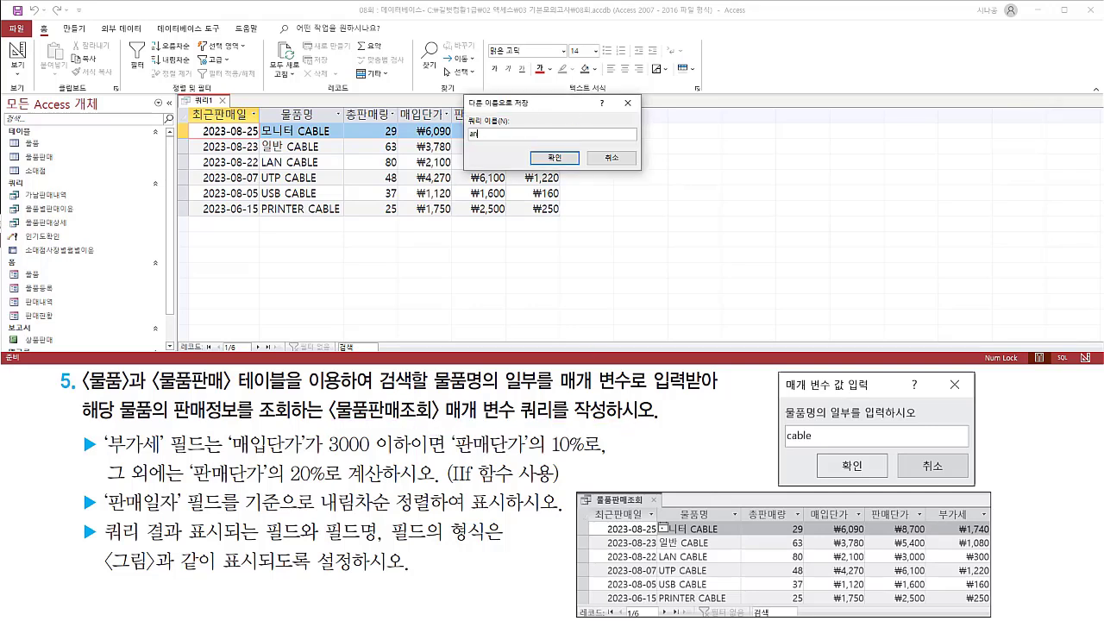
type("품판매조회")
mouse_move(466, 142)
left_mouse_down()
mouse_move(517, 145)
mouse_move(520, 131)
left_mouse_up()
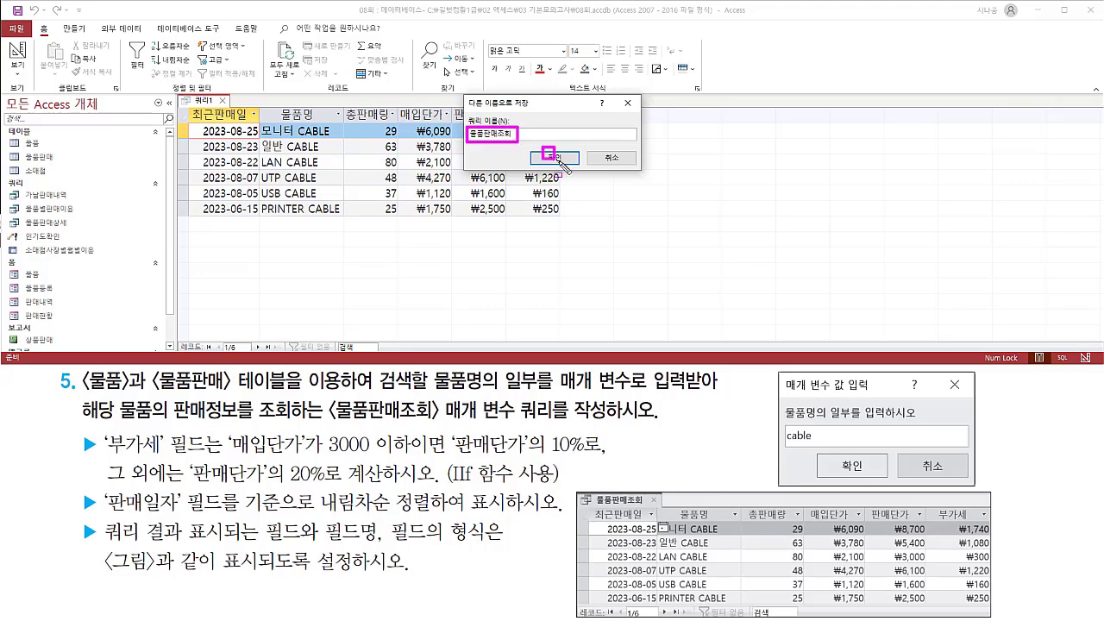
left_click(555, 160)
left_click(555, 160)
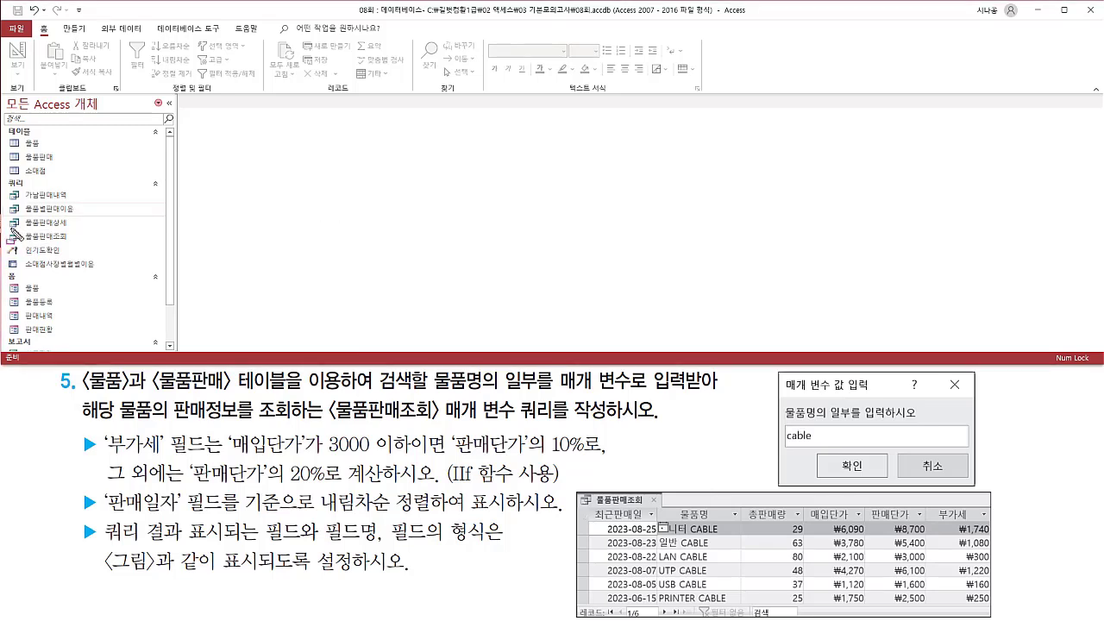
left_click_drag(11, 227, 76, 244)
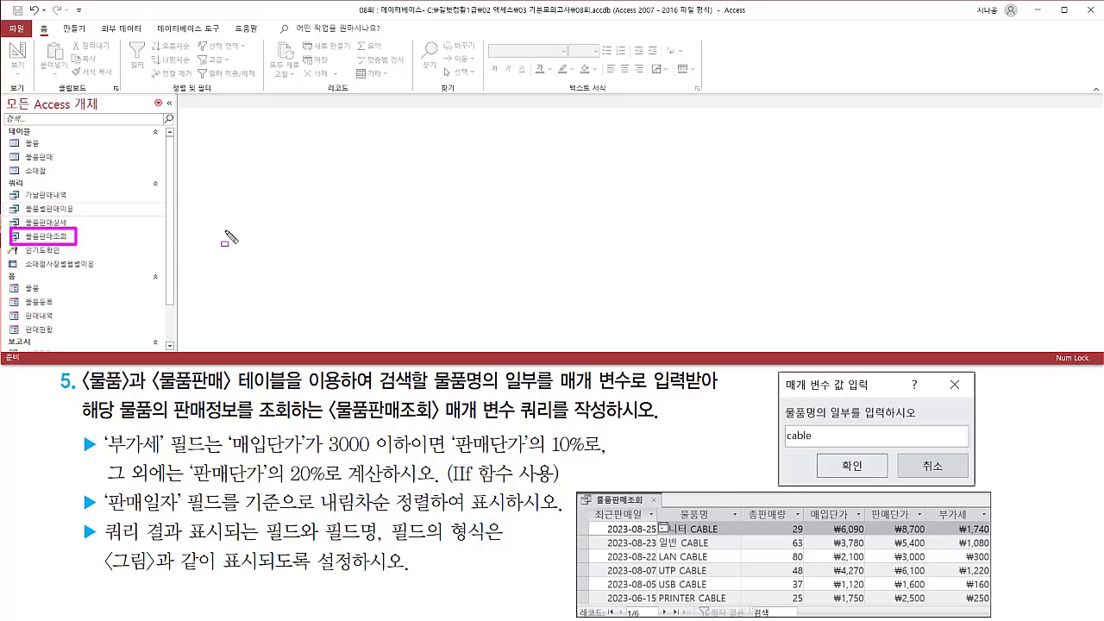
key("Escape")
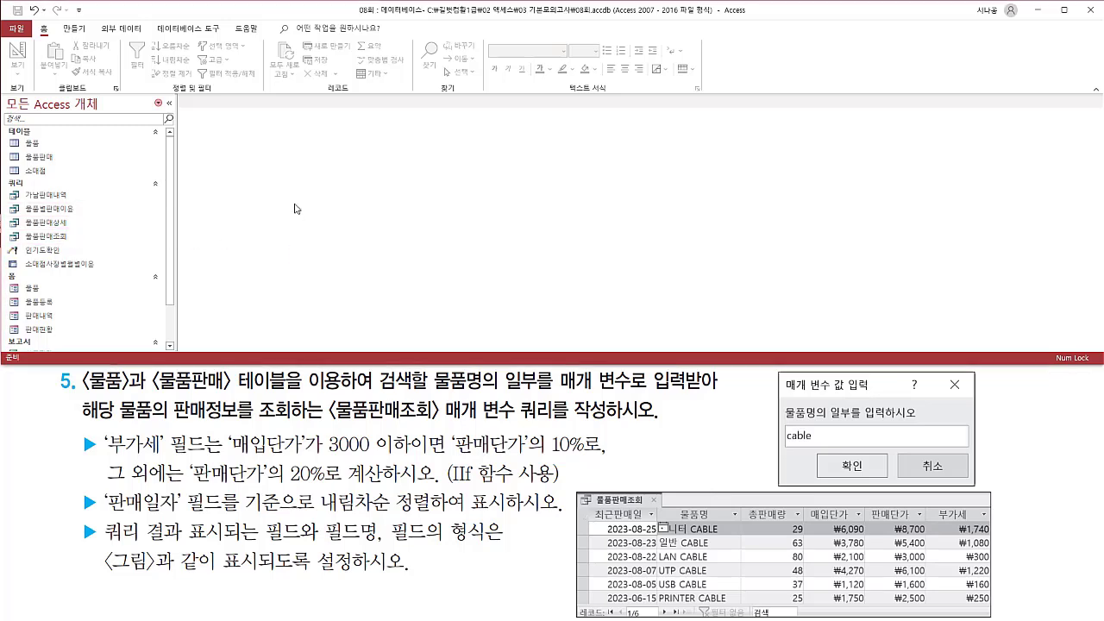